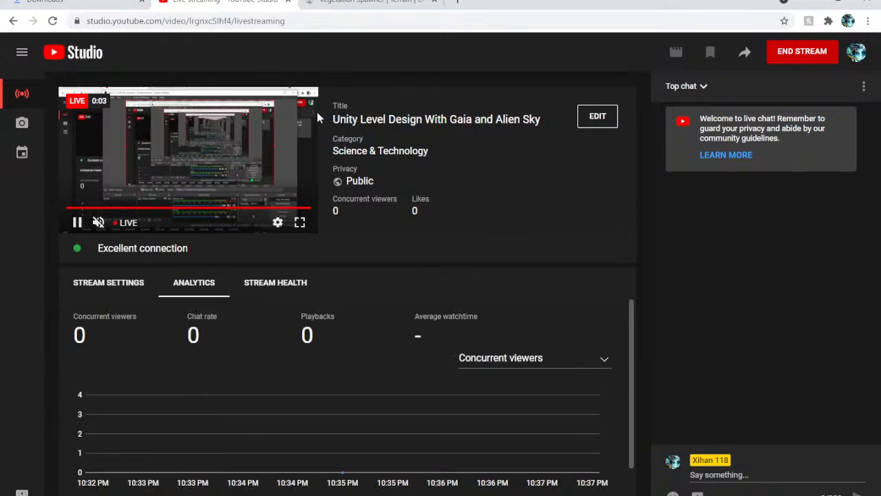
Unmute the live stream preview to check its sound and mute it again
left_click(102, 224)
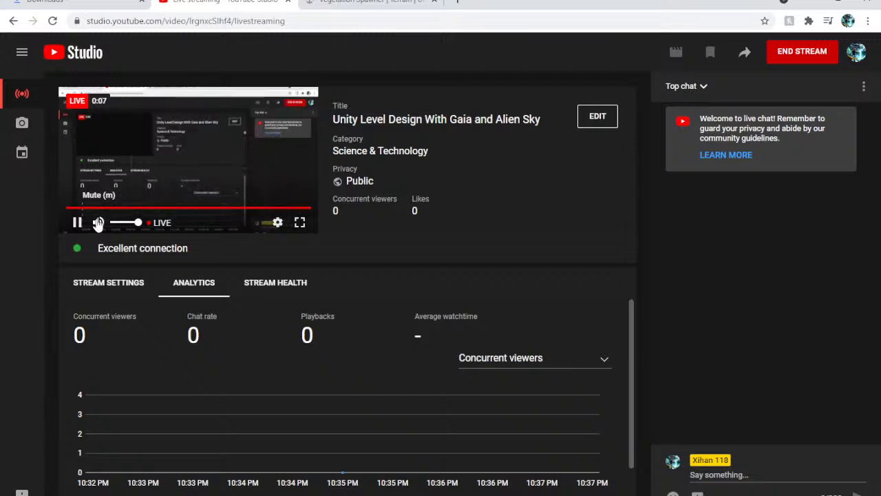
left_click(98, 224)
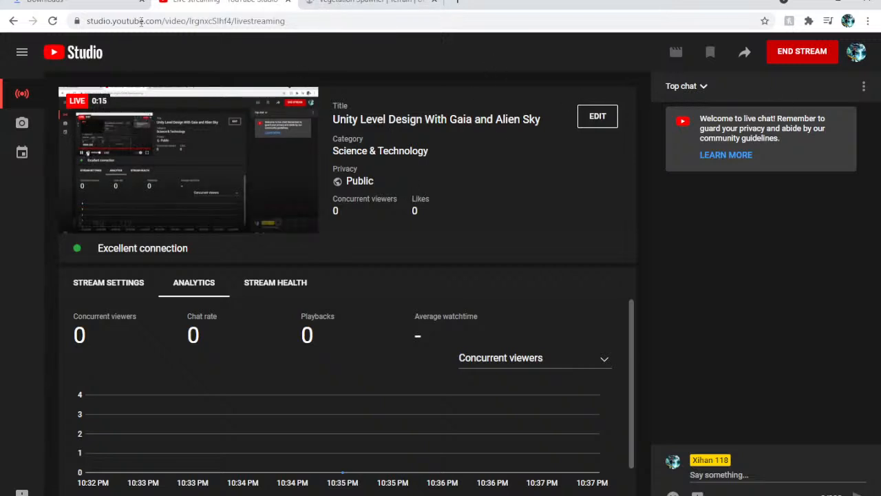
Load YouTube in place of the Downloads page and open the videos list of the signed-in channel
left_click(66, 4)
left_click(157, 21)
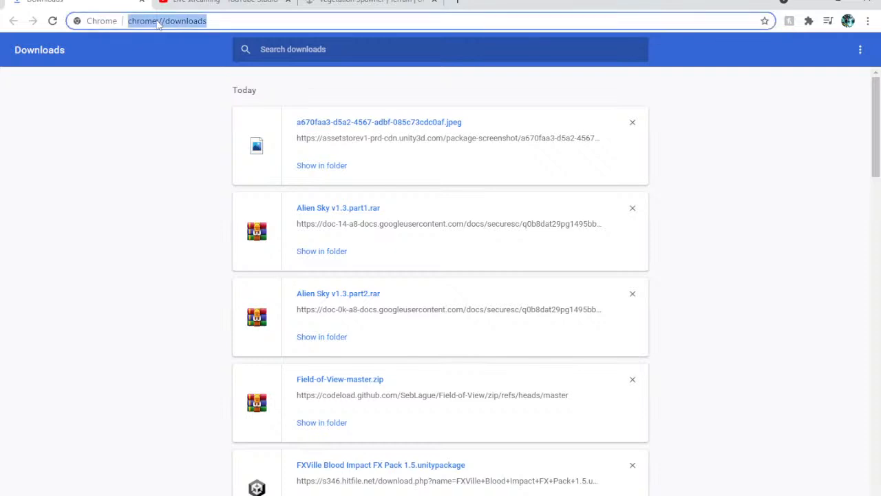
type("you")
key("Return")
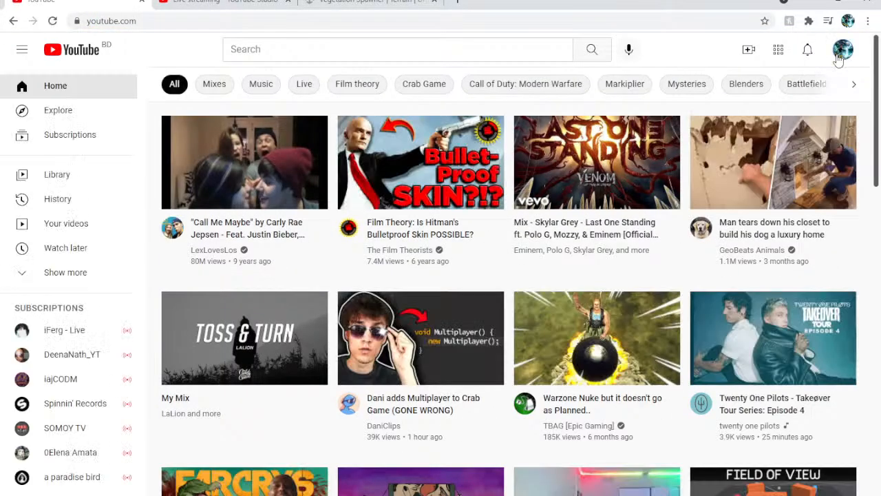
left_click(842, 52)
left_click(749, 127)
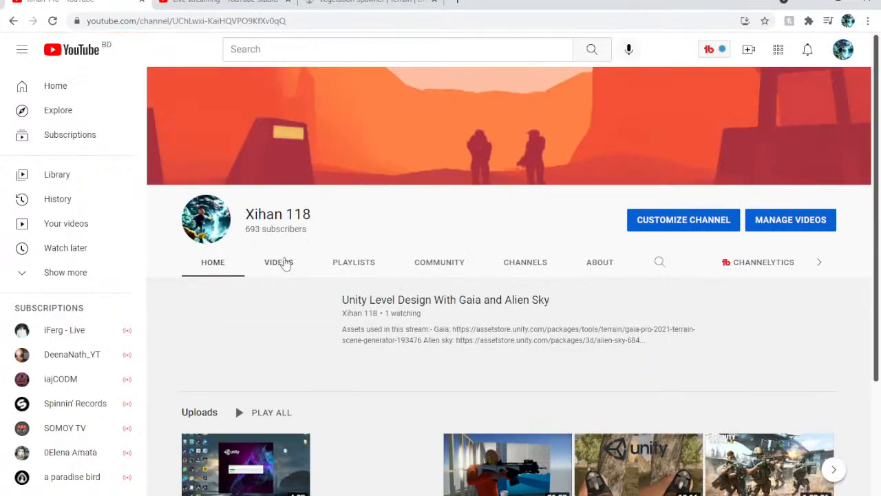
left_click(283, 263)
Look over the channel's uploads and the Vegetation Spawner asset page, and return to the live stream page
scroll(281, 227, "down", 1)
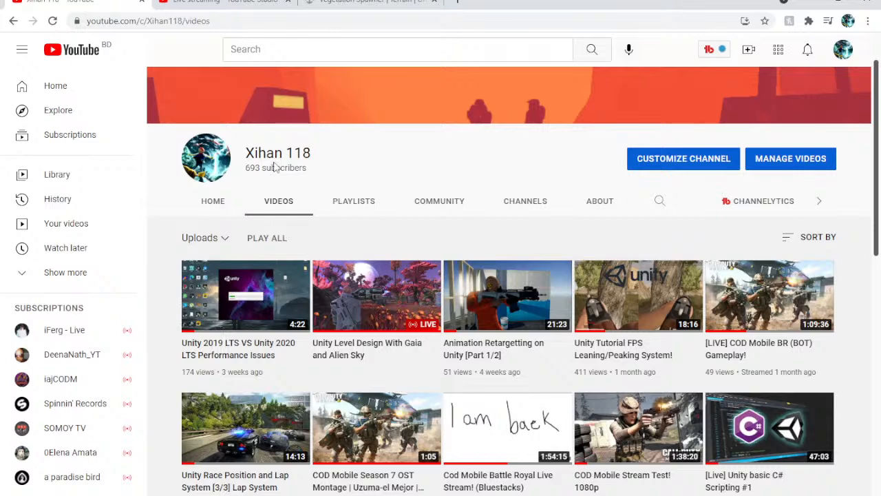
scroll(275, 163, "up", 1)
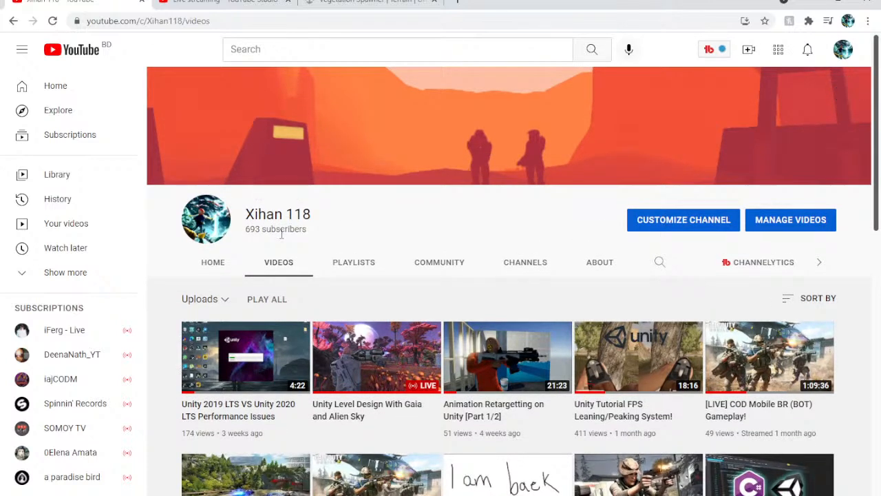
scroll(282, 217, "down", 1)
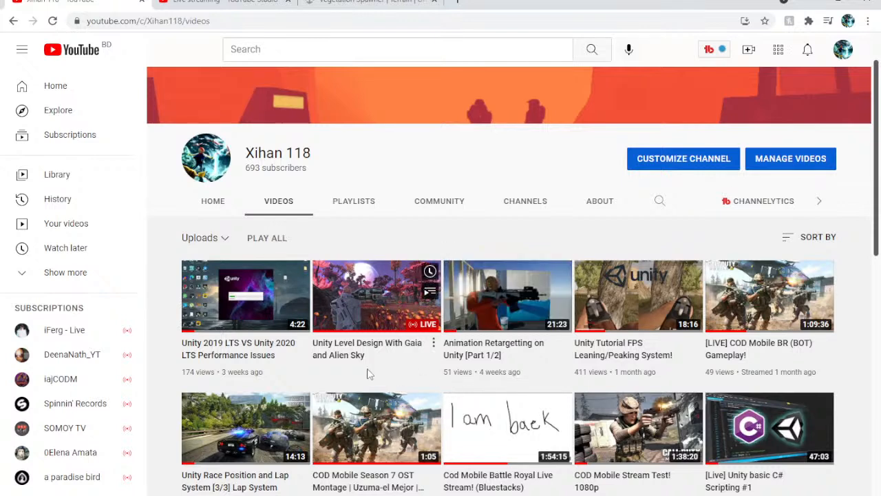
mouse_move(221, 367)
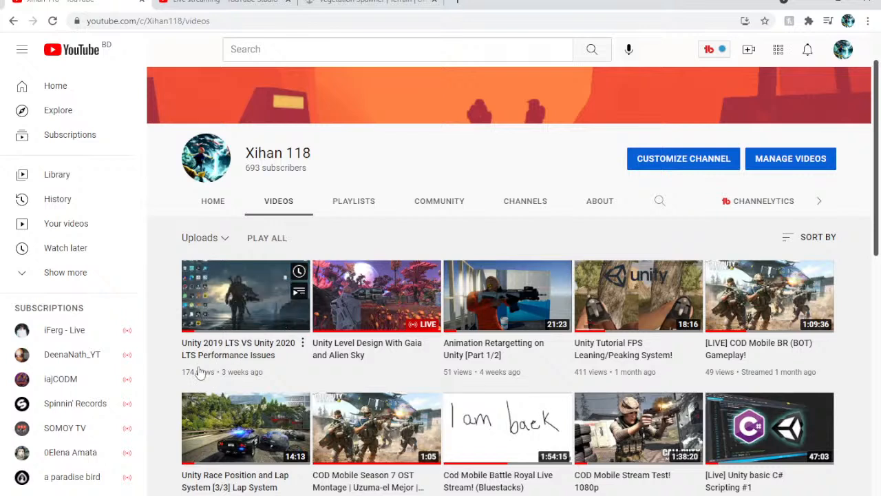
mouse_move(438, 291)
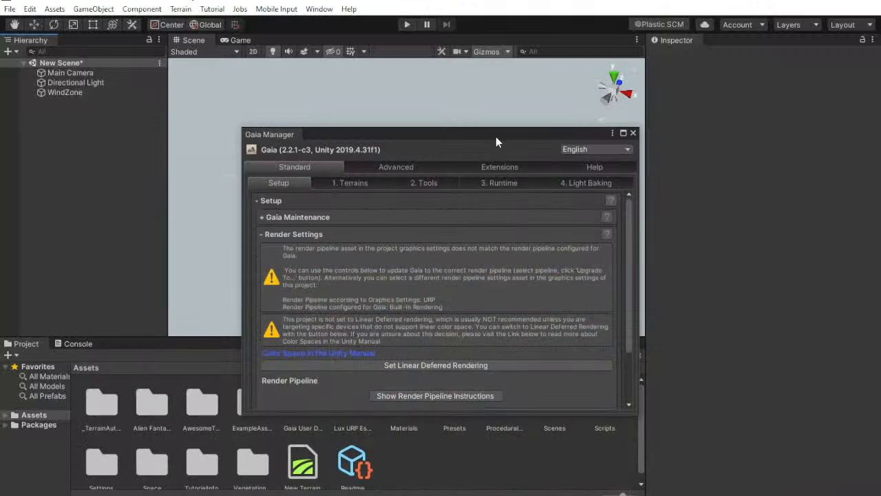
left_click_drag(496, 142, 690, 135)
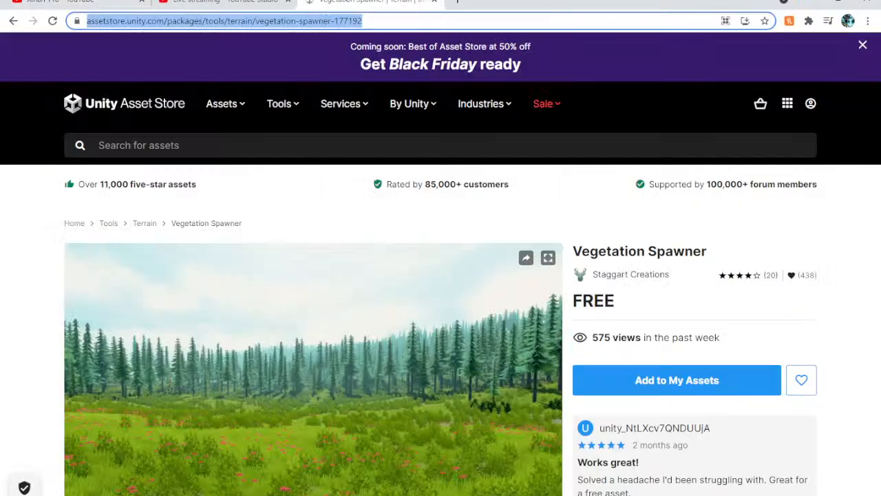
left_click(223, 2)
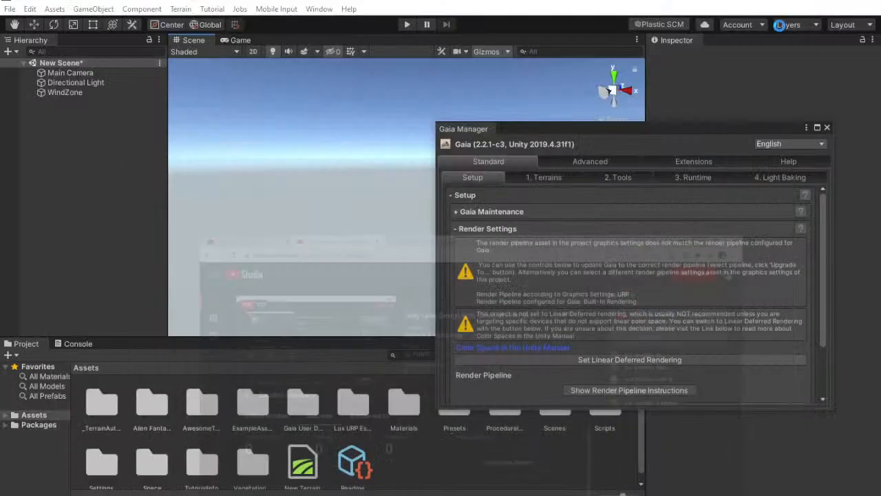
Switch to Unity and create a Gaia terrain with the Medium world size and the Desktop target platform
left_click_drag(599, 136, 608, 104)
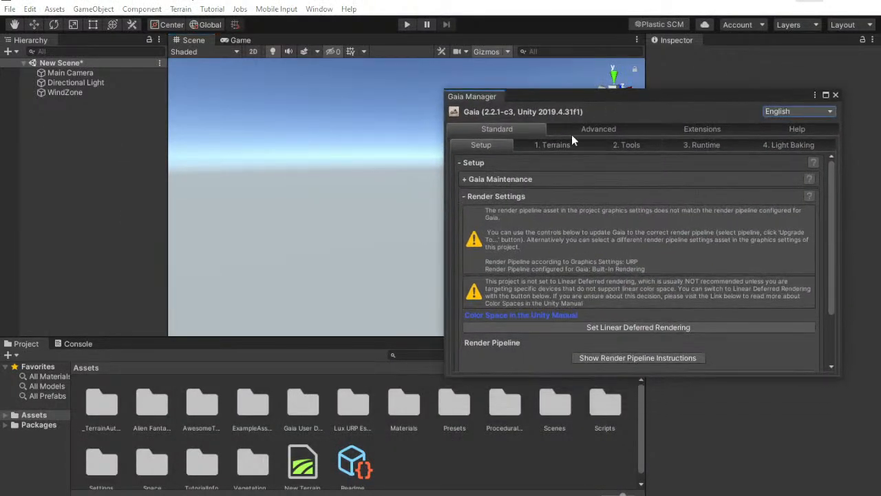
left_click(563, 141)
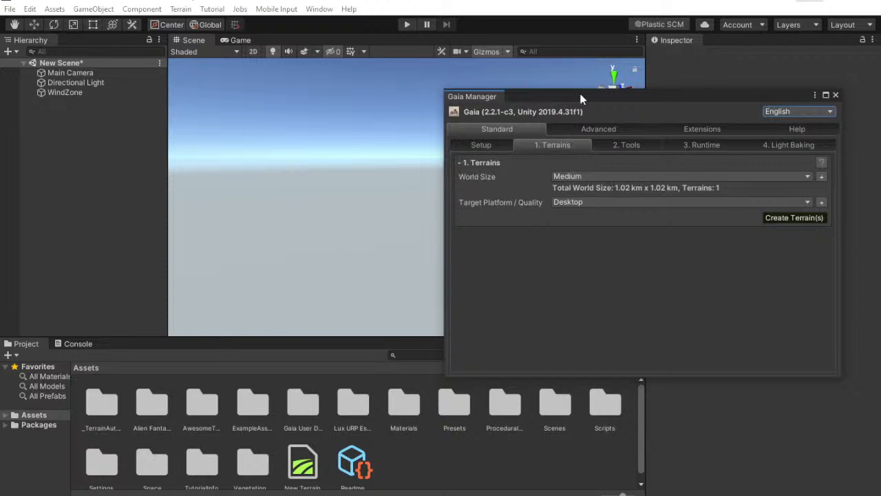
left_click_drag(583, 97, 598, 67)
left_click(799, 187)
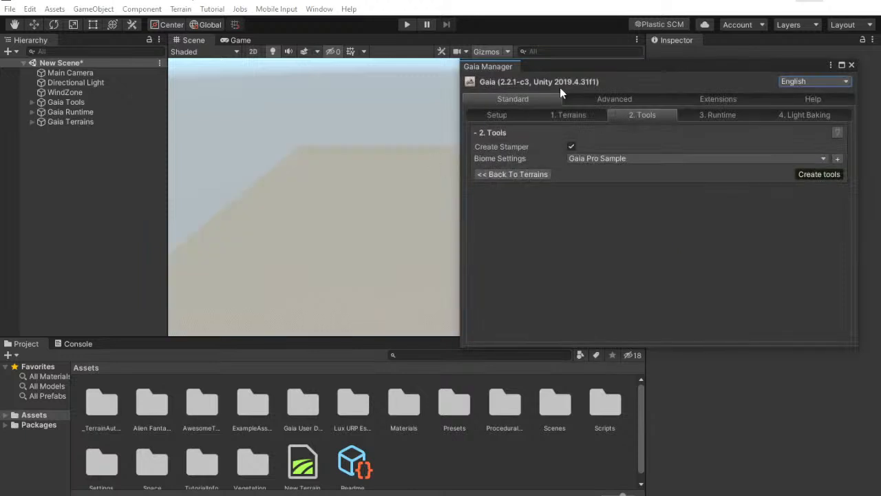
Browse the scene's Lighting settings, switch Fog on and off again, and close them
left_click_drag(581, 67, 740, 175)
mouse_move(408, 131)
left_mouse_down("alt")
mouse_move(463, 199)
mouse_move(462, 175)
mouse_move(405, 137)
left_mouse_up("alt")
left_click(319, 8)
mouse_move(466, 219)
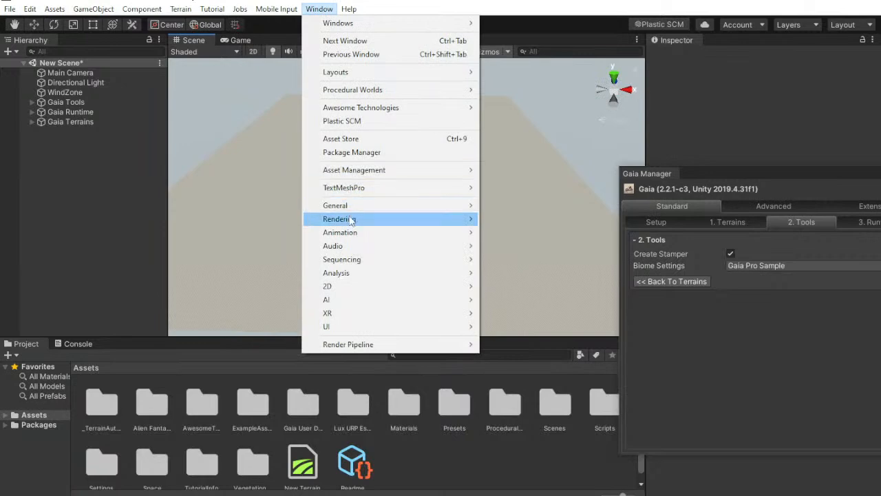
left_click(505, 218)
left_click_drag(575, 197, 511, 79)
scroll(473, 183, "down", 5)
scroll(470, 228, "up", 4)
scroll(470, 227, "down", 6)
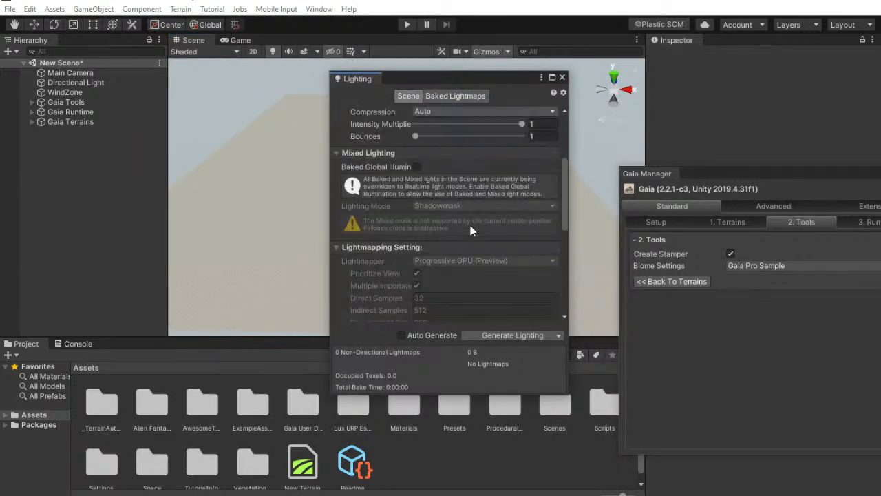
scroll(474, 220, "down", 8)
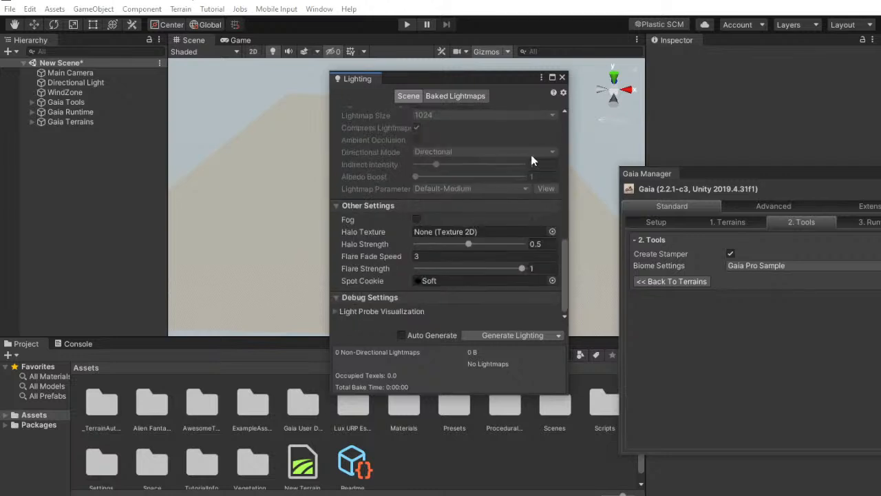
left_click(419, 219)
left_click(418, 219)
left_click(562, 77)
Create the Gaia tools with Create Stamper enabled and the Gaia Pro Sample biome settings
left_click_drag(731, 178, 624, 40)
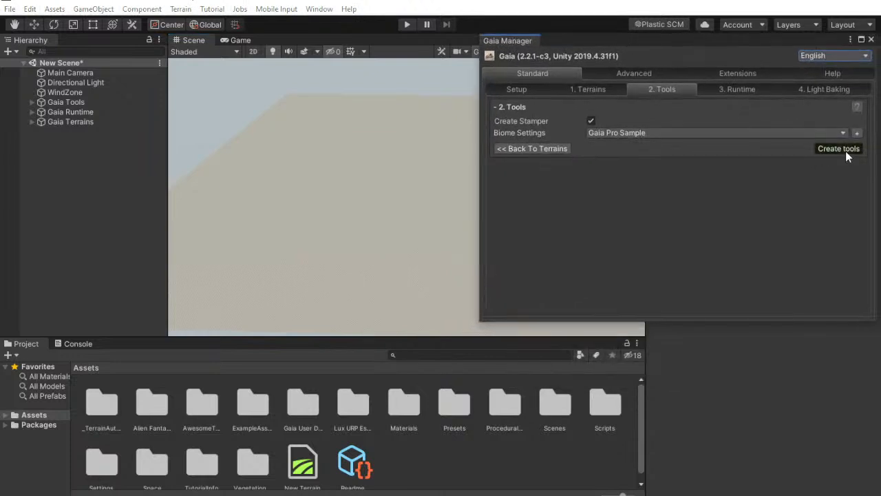
left_click(846, 150)
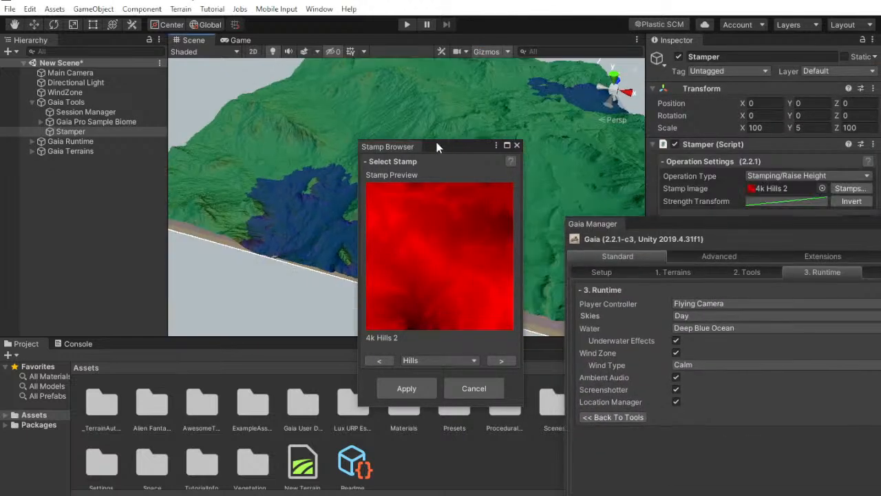
Set the Stamper's sea level to 0, keep the 4k Hills 2 stamp, and close the Gaia windows
right_click_drag(333, 122, 306, 139)
left_click_drag(433, 147, 374, 129)
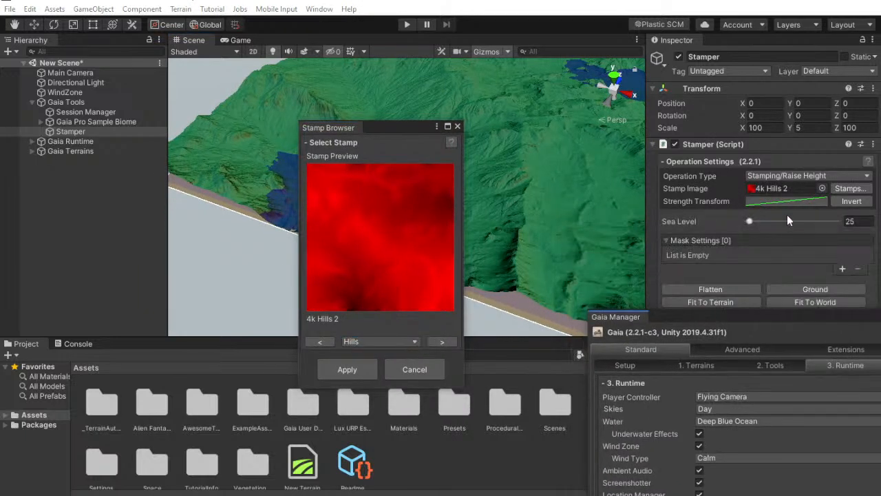
left_click_drag(386, 130, 438, 219)
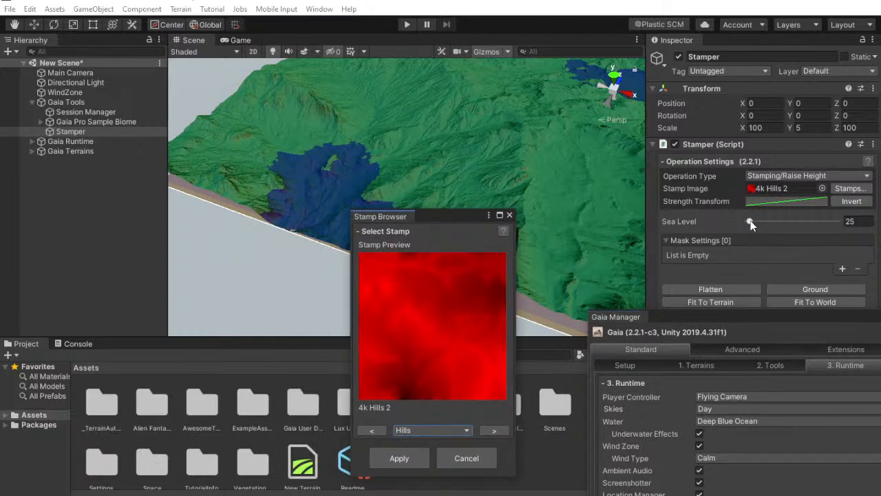
left_click_drag(751, 221, 2, 234)
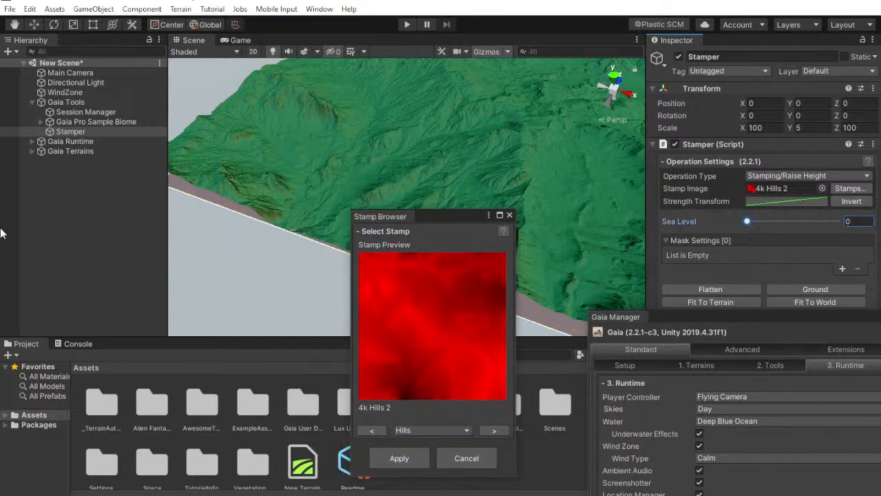
left_click(401, 457)
left_click_drag(685, 316, 405, 144)
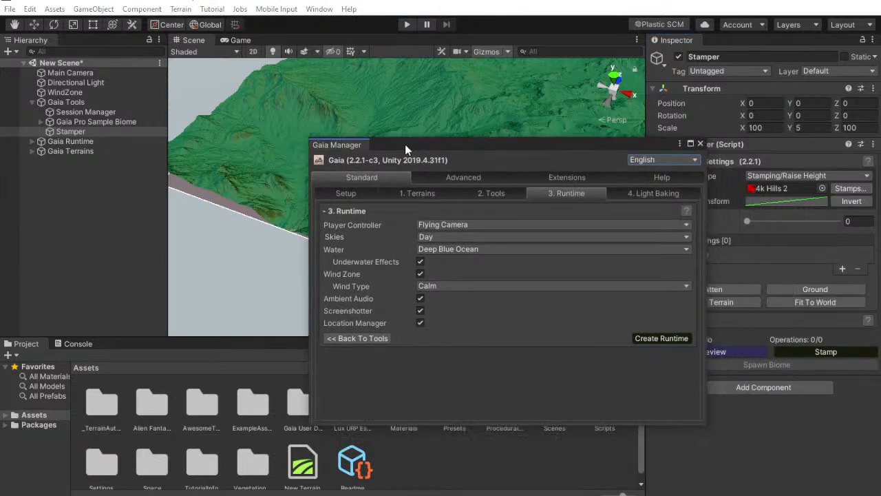
left_click(700, 144)
Switch to the YouTube Studio live page to read the chat messages, and return to Unity
key("alt+Tab")
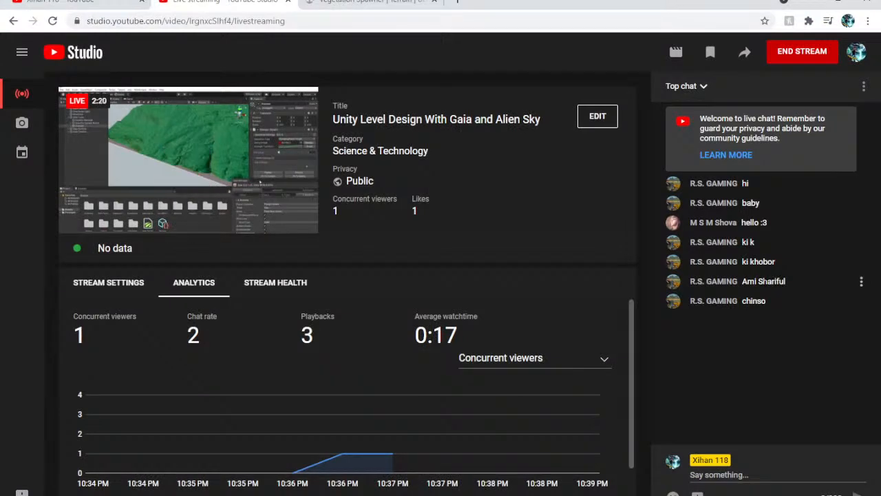
left_click(786, 286)
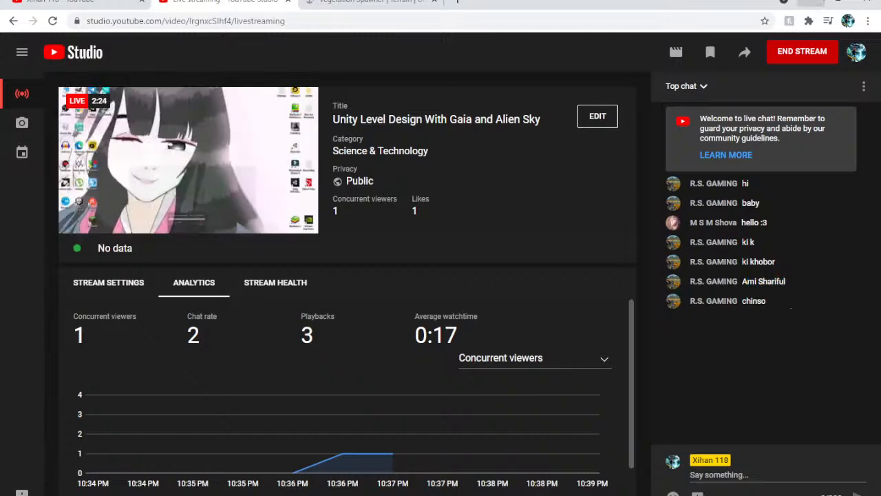
left_click(820, 2)
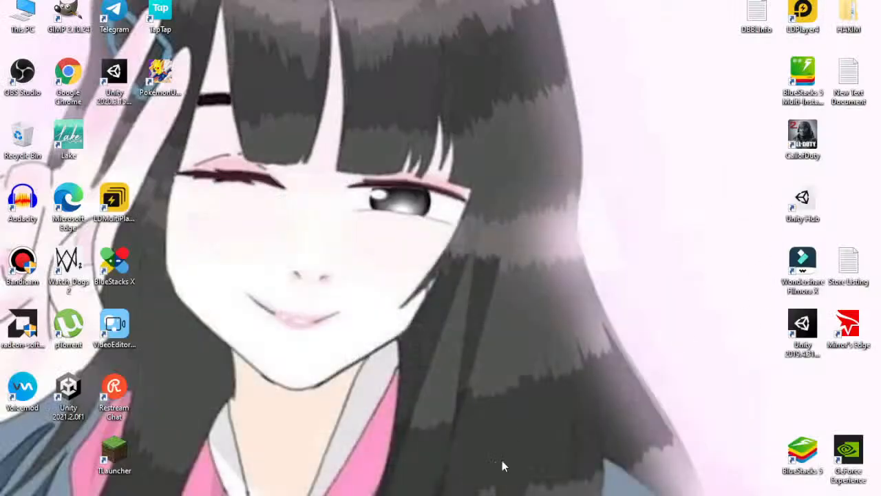
key("alt+Tab")
Stamp the 4k Hills 2 shape onto the terrain, inspect the landscape up close, and deselect the Stamper
right_click_drag(459, 151, 487, 110)
left_click(824, 352)
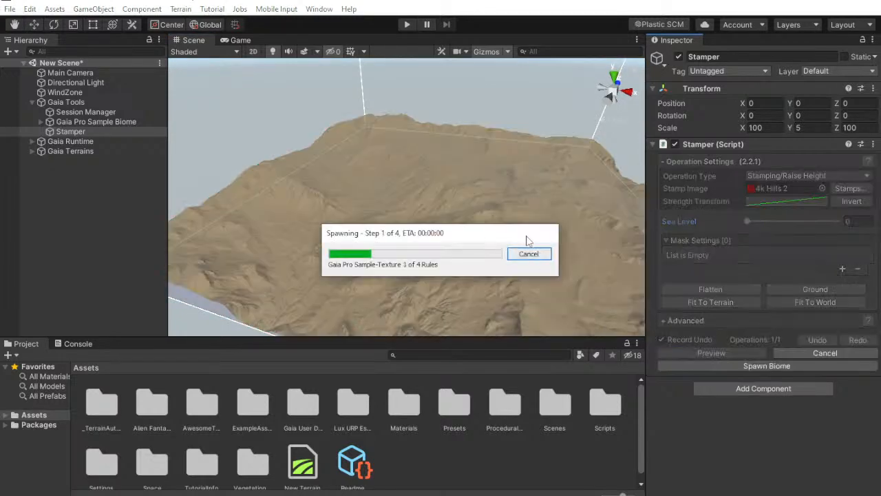
right_click_drag(496, 216, 577, 234)
scroll(465, 243, "up", 2)
scroll(495, 231, "up", 2)
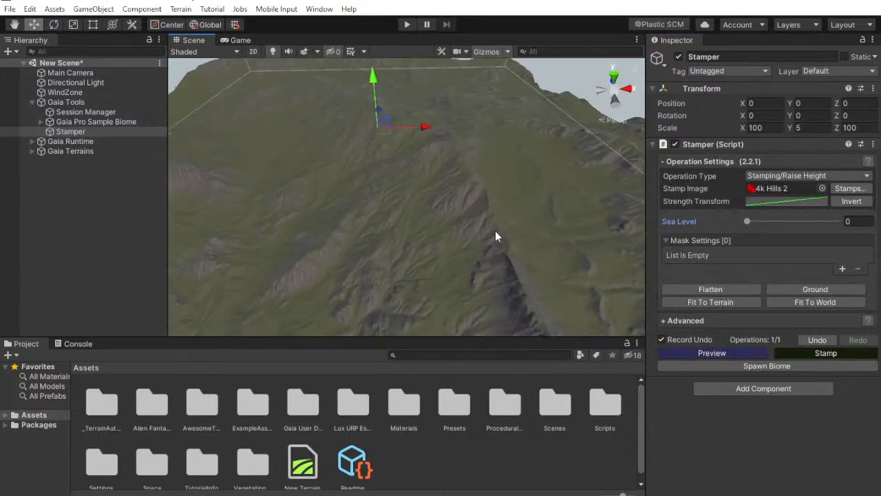
right_click_drag(485, 223, 501, 270)
left_click(453, 468)
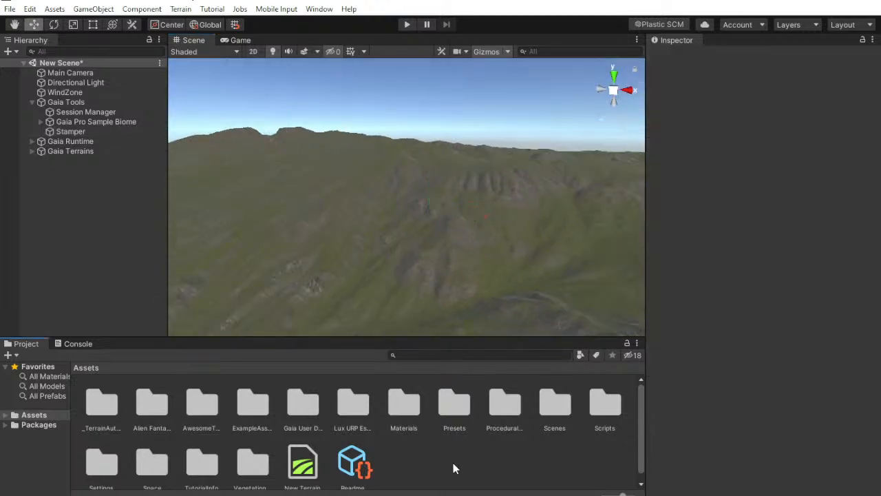
Examine the contents of the Gaia Runtime and Gaia Terrains groups in the scene hierarchy
left_click(115, 131)
left_click(122, 193)
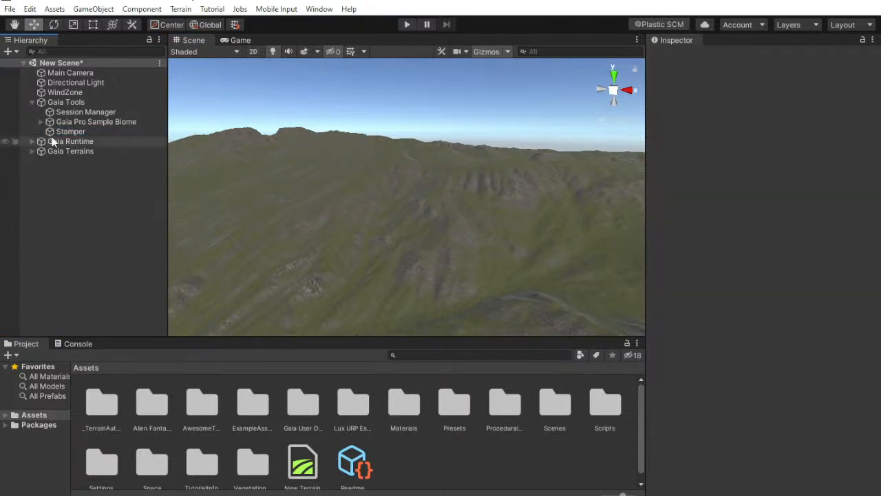
left_click(33, 141)
left_click(32, 141)
left_click(33, 150)
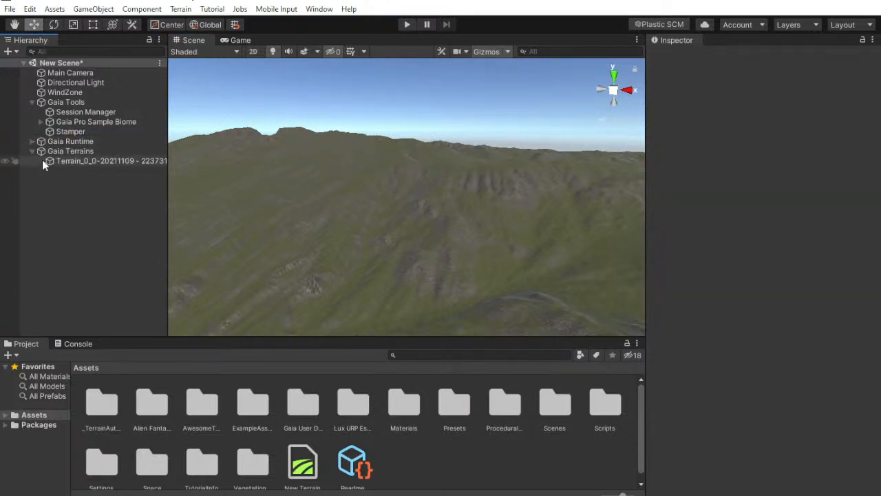
left_click(40, 154)
left_click(51, 187)
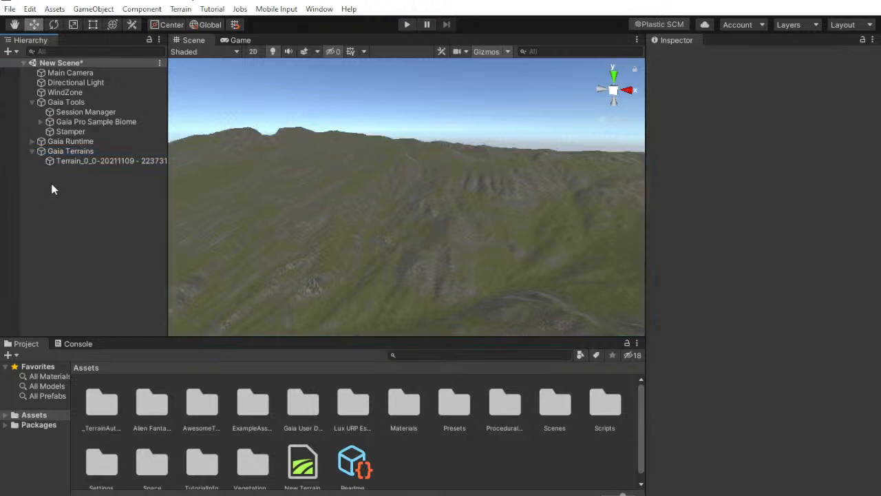
Select the Gaia Pro Sample-Texture spawner in the sample biome and expand its Sand spawn rule
left_click(40, 122)
left_click(108, 131)
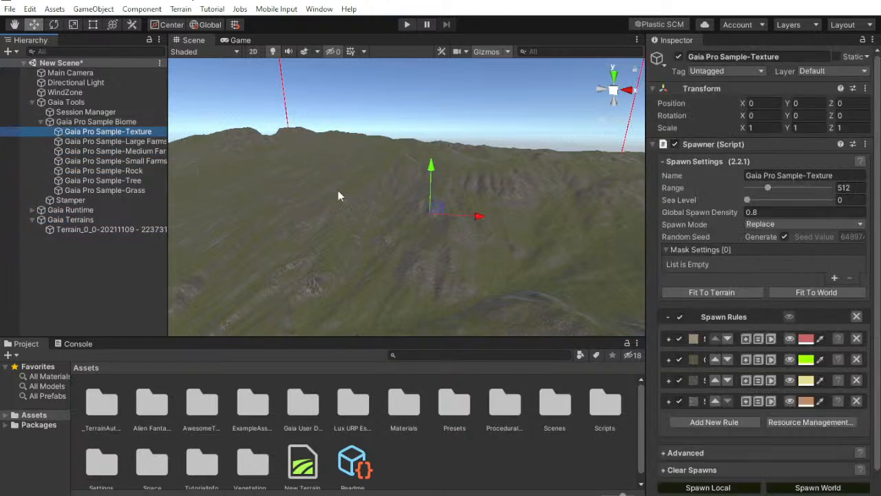
scroll(761, 250, "down", 1)
left_click(668, 316)
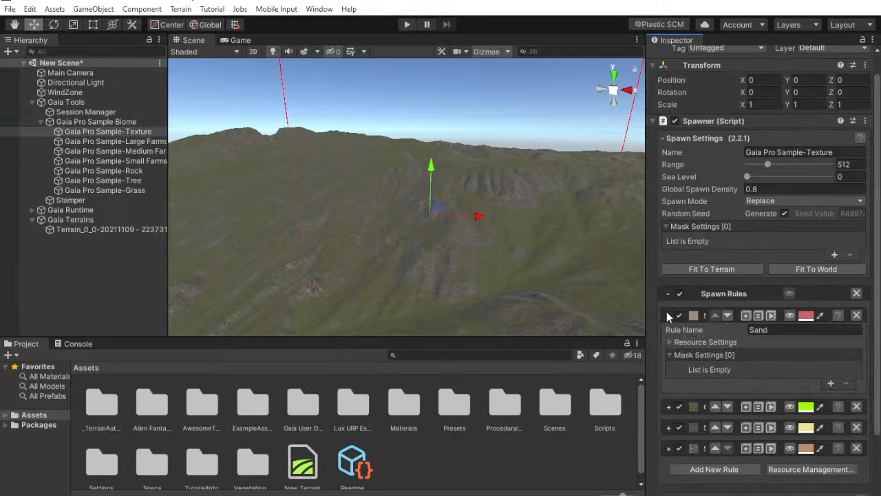
scroll(666, 321, "down", 2)
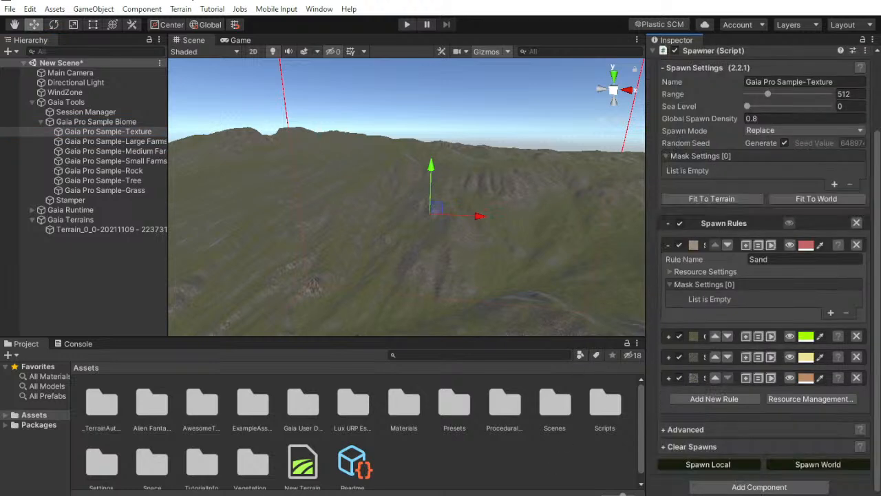
Check the stream in OBS, minimize it, and review the Sand rule's resource settings in Unity before collapsing the rule
key("alt+Tab")
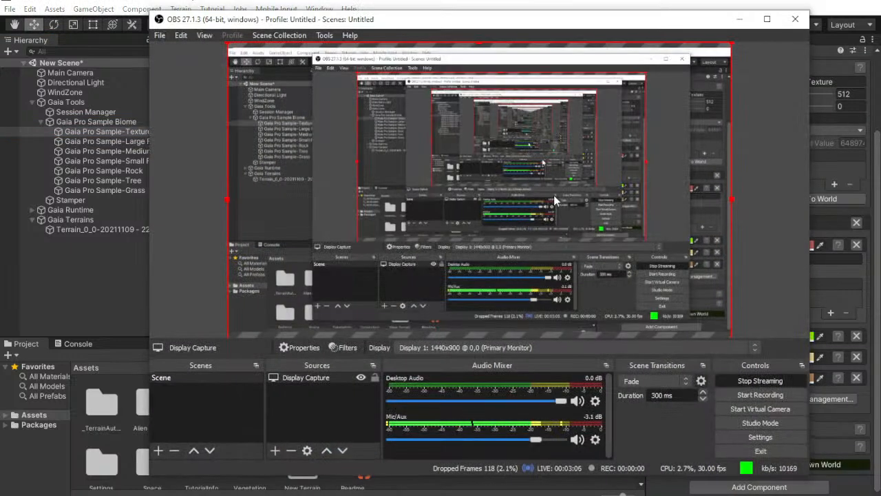
left_click(739, 18)
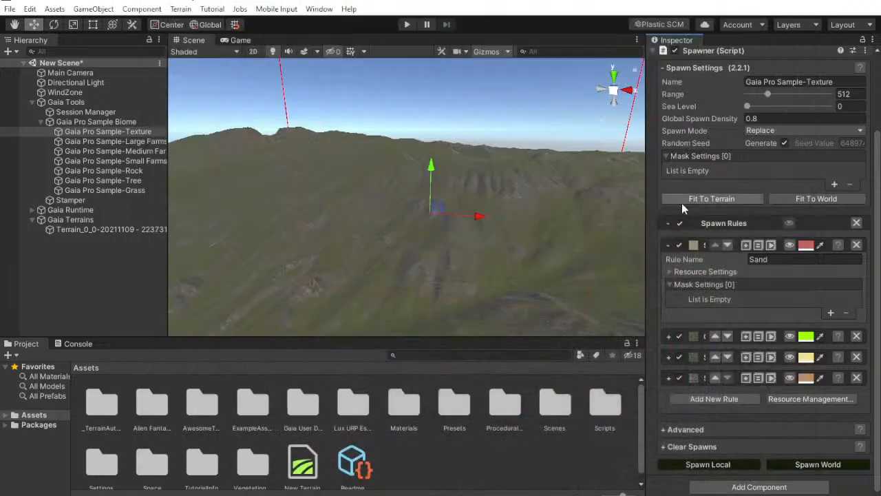
left_click(668, 272)
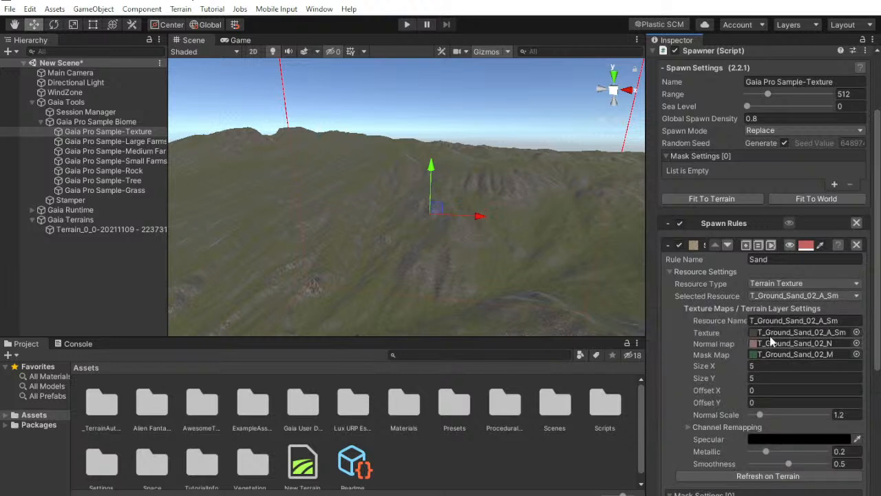
left_click(669, 246)
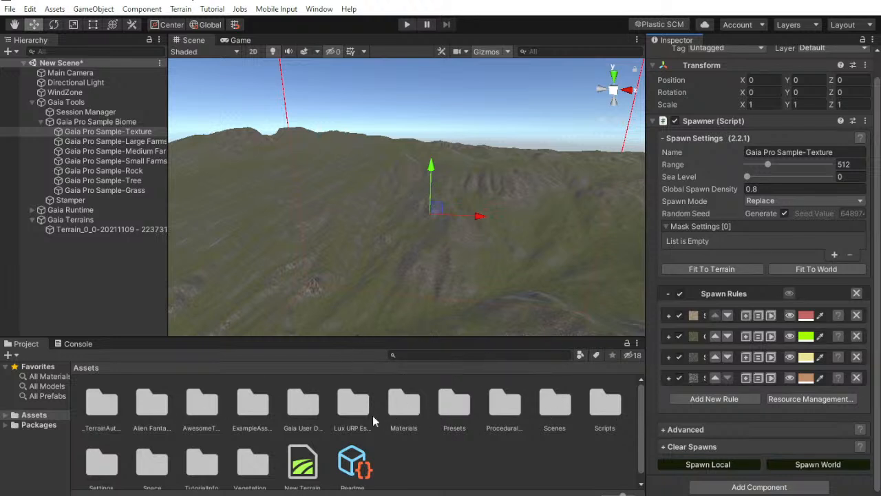
Deselect the texture spawner, switch to the YouTube Studio live page to check the chat, and return to Unity
scroll(355, 406, "down", 1)
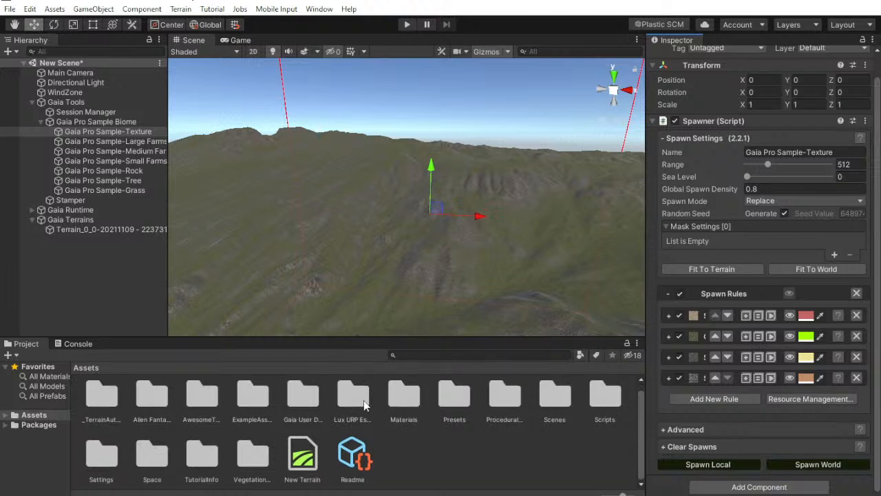
left_click(443, 452)
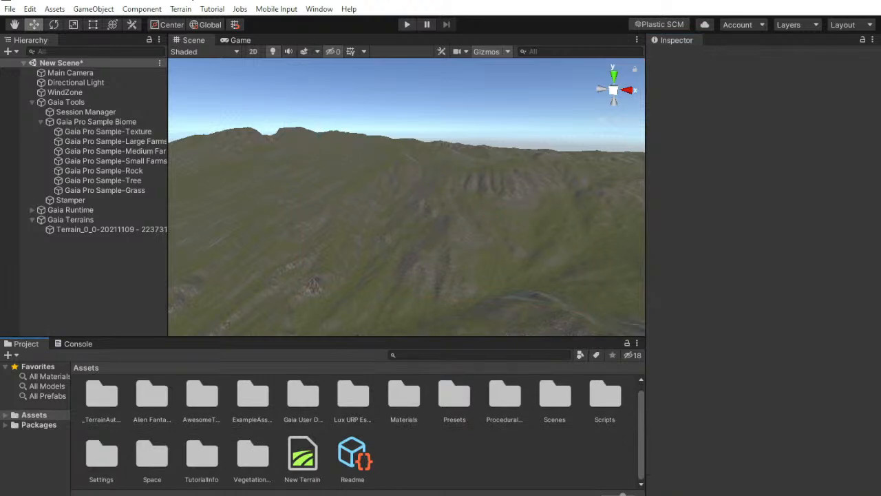
key("alt+Tab")
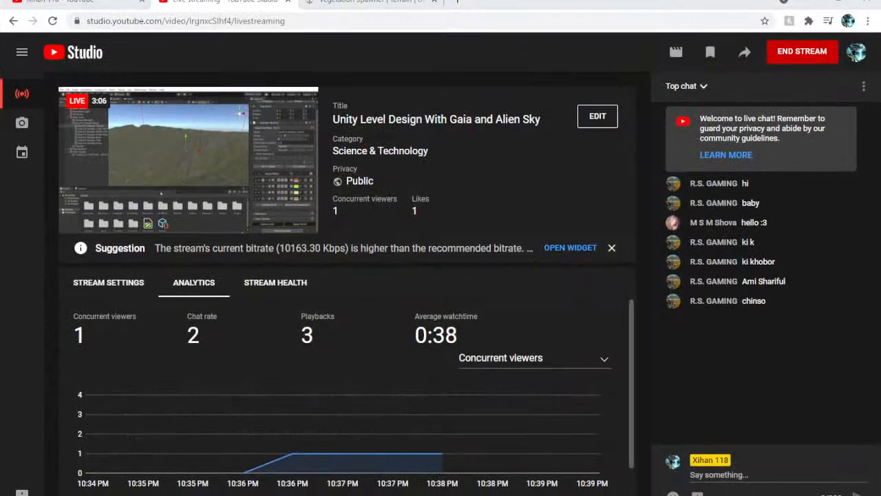
key("alt+Tab")
Find the Space folder among the project assets and open its Terrain subfolder
left_click(561, 402)
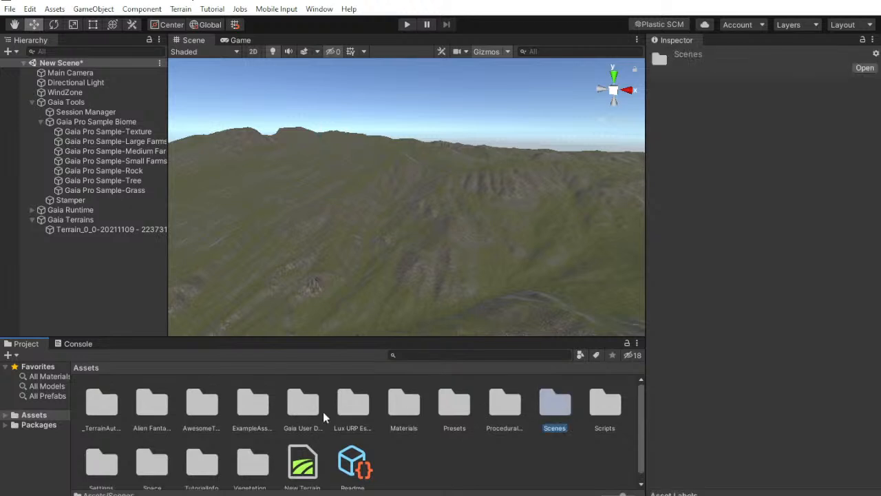
left_click(341, 407)
left_click(296, 414)
scroll(345, 420, "down", 1)
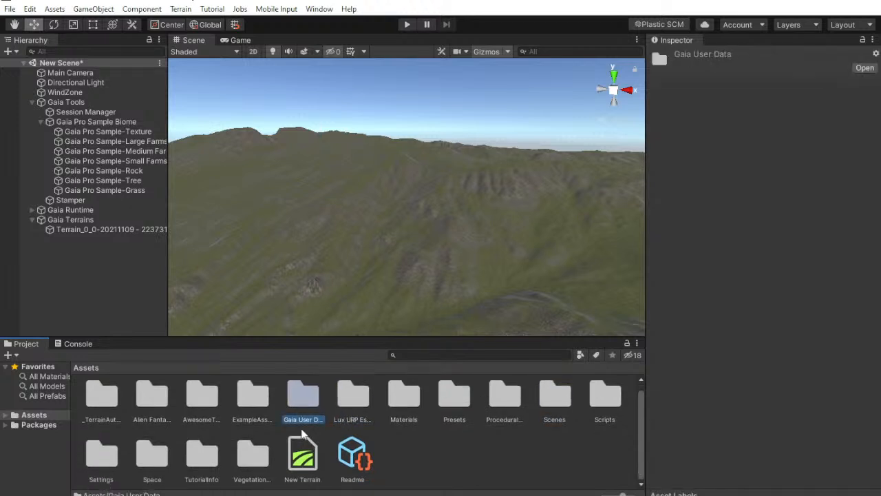
double_click(152, 462)
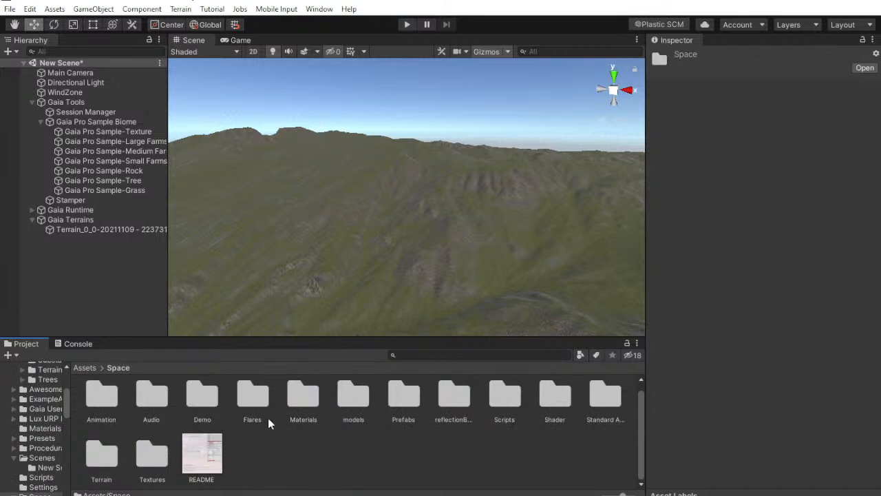
double_click(102, 454)
Examine the ground, rock and normal map textures in the Space Terrain folder, from grassDirt to rock_NRM
scroll(324, 459, "up", 1)
left_click(110, 412)
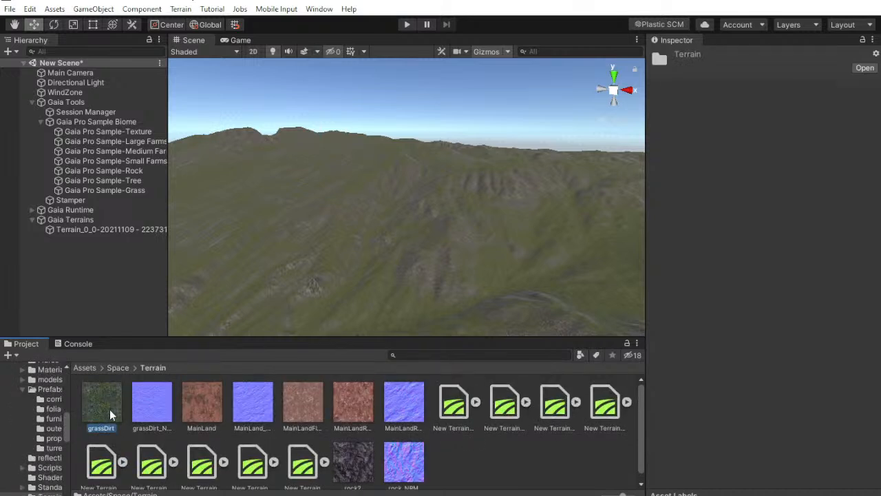
left_click(157, 399)
left_click(191, 399)
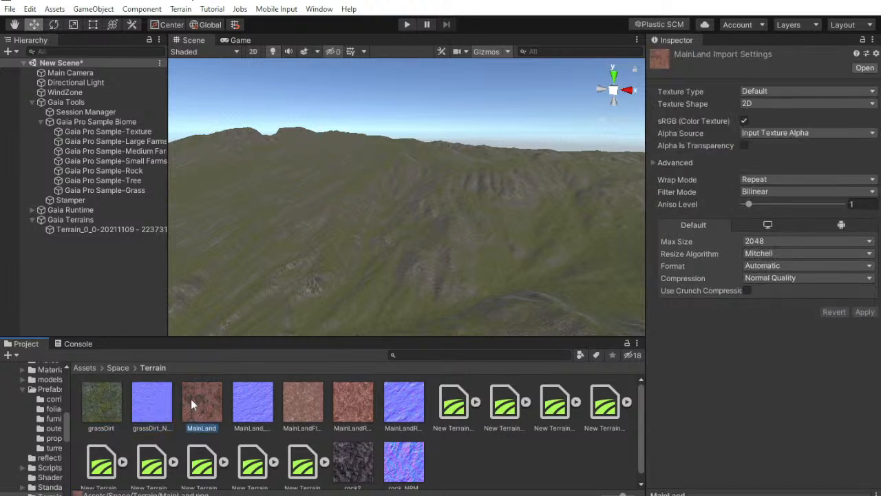
left_click(252, 400)
left_click(299, 397)
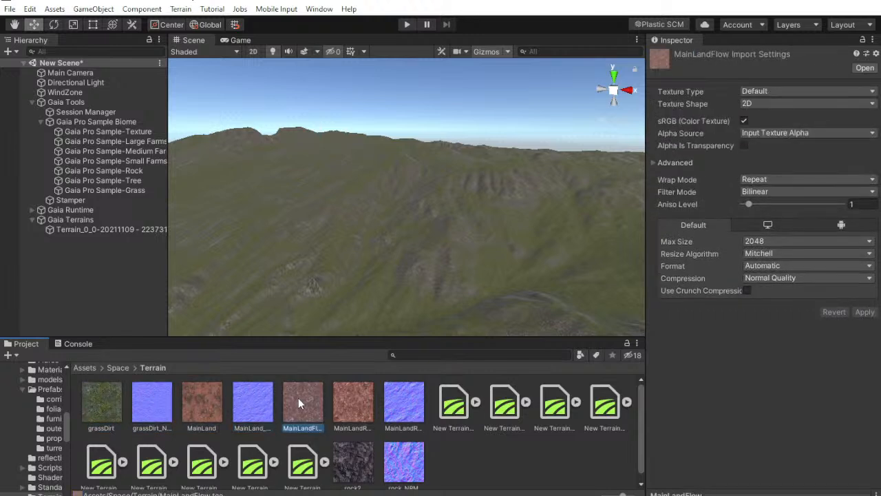
left_click(345, 393)
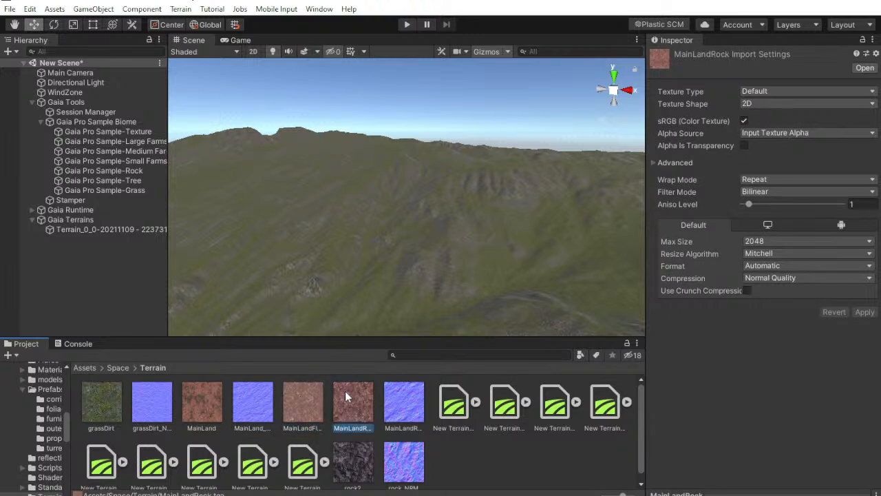
left_click(404, 405)
scroll(435, 443, "down", 1)
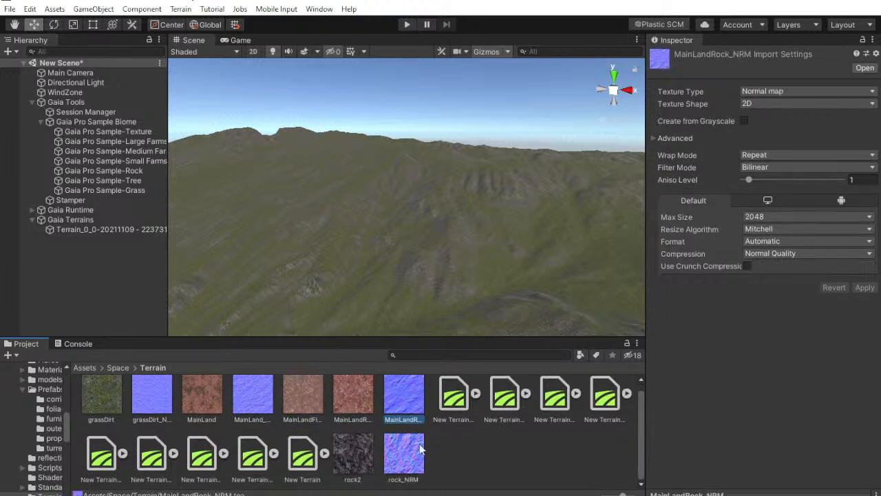
left_click(341, 456)
left_click(406, 458)
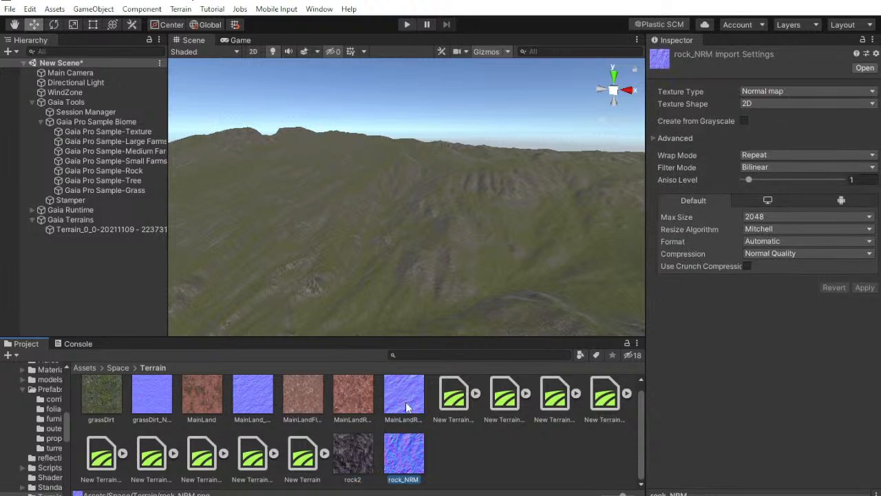
scroll(405, 402, "up", 1)
left_click(421, 423)
left_click(478, 461)
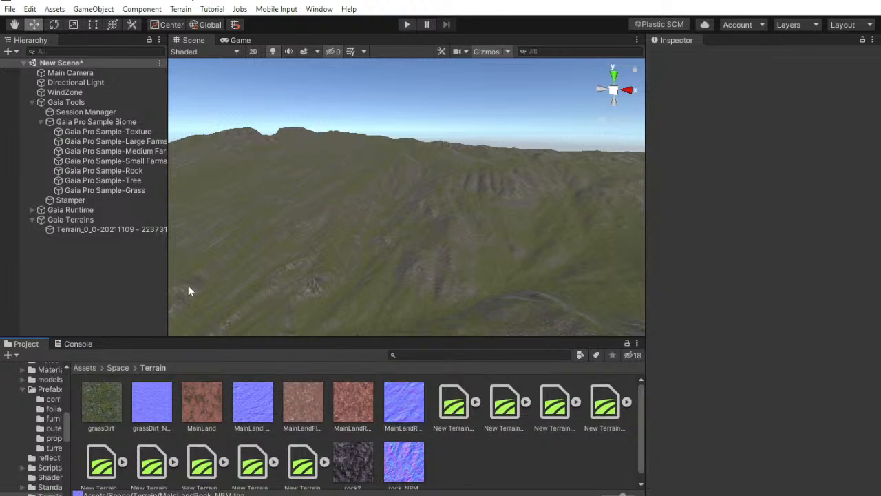
Reselect the Gaia Pro Sample-Texture spawner and expand its Grass spawn rule with the mask settings
left_click(123, 132)
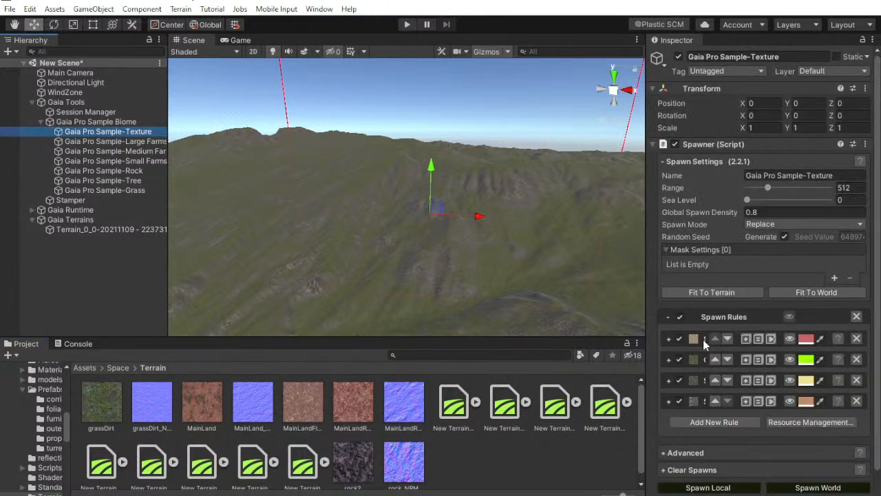
left_click(669, 360)
scroll(680, 289, "down", 6)
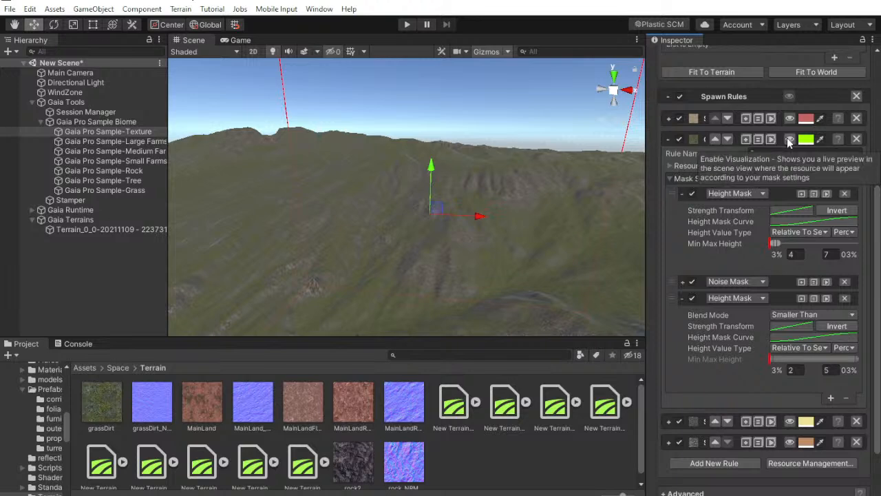
Preview the Grass rule's coverage on the terrain from several angles, and switch the visualization off
left_click(790, 140)
right_click_drag(541, 155, 509, 202)
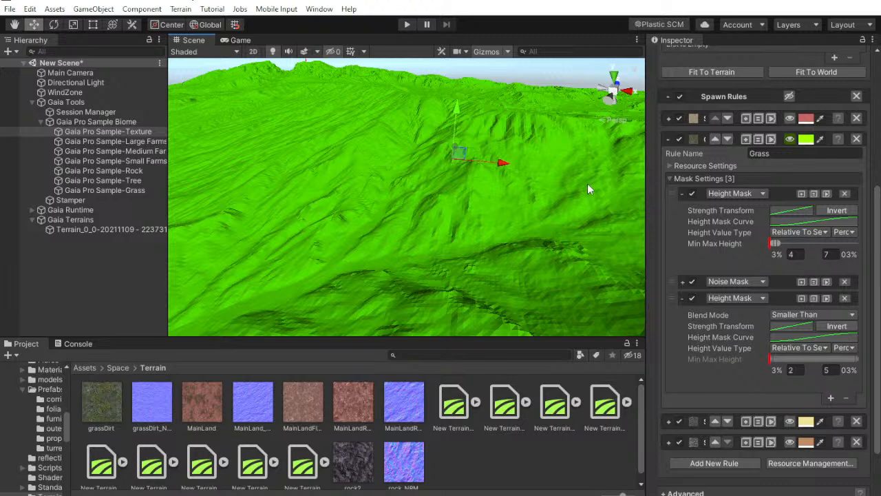
right_click_drag(646, 185, 639, 192)
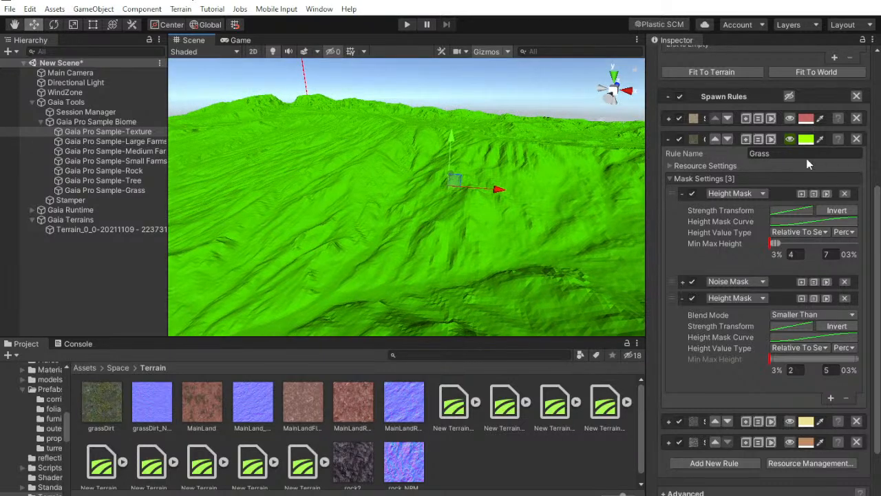
left_click(790, 139)
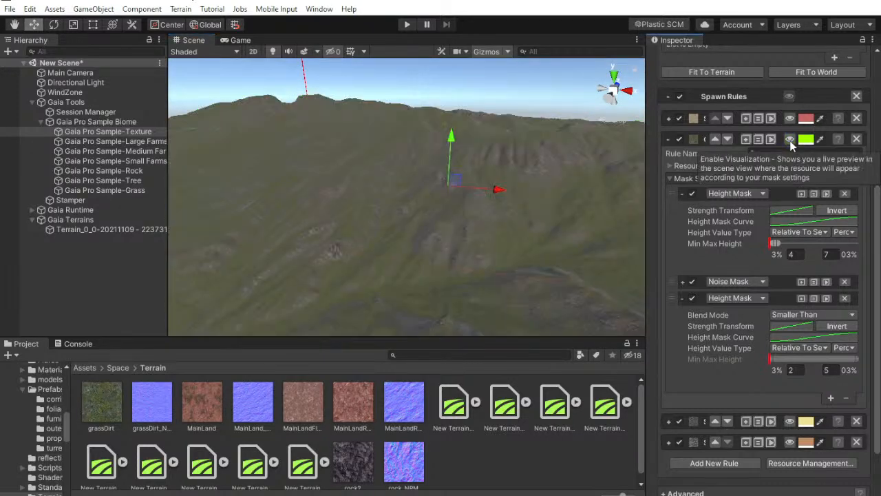
left_click(790, 140)
left_click(790, 140)
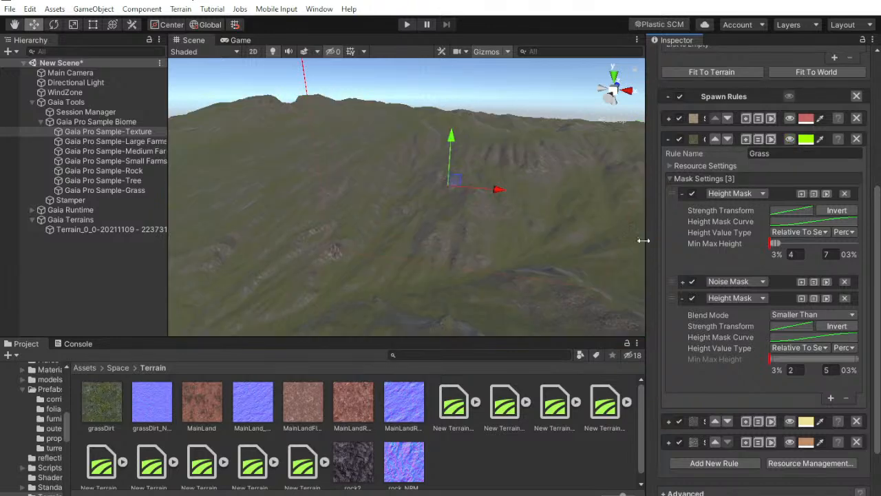
Assign MainLand as the Grass rule's texture and MainLand_NRM as its normal map, and inspect the terrain
left_click(672, 166)
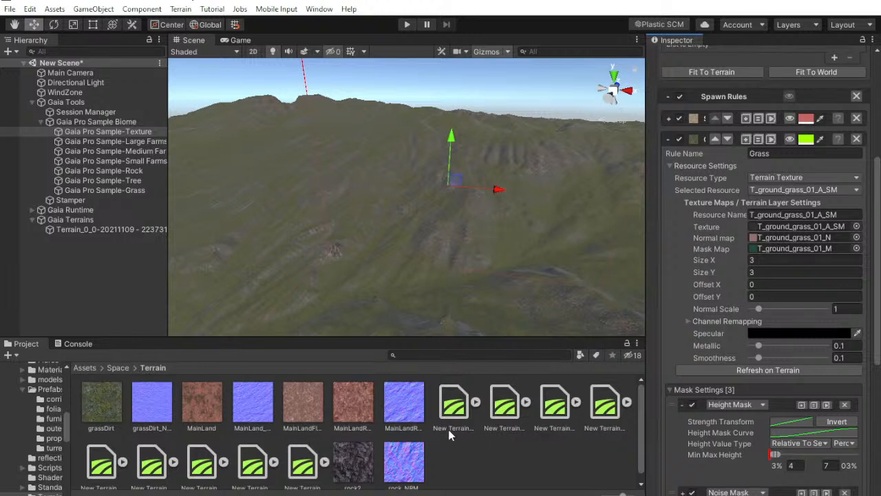
left_click_drag(208, 407, 765, 226)
left_click(764, 226)
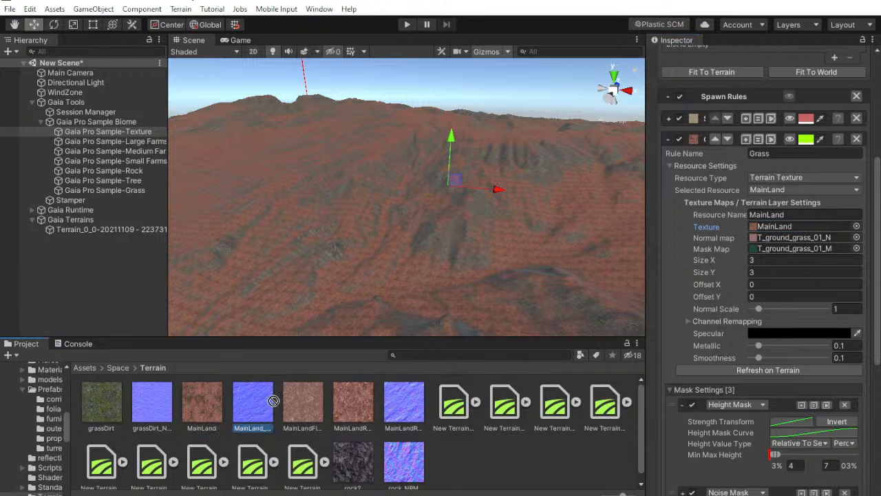
left_click(783, 227)
left_click_drag(782, 227, 785, 239)
left_click(781, 238)
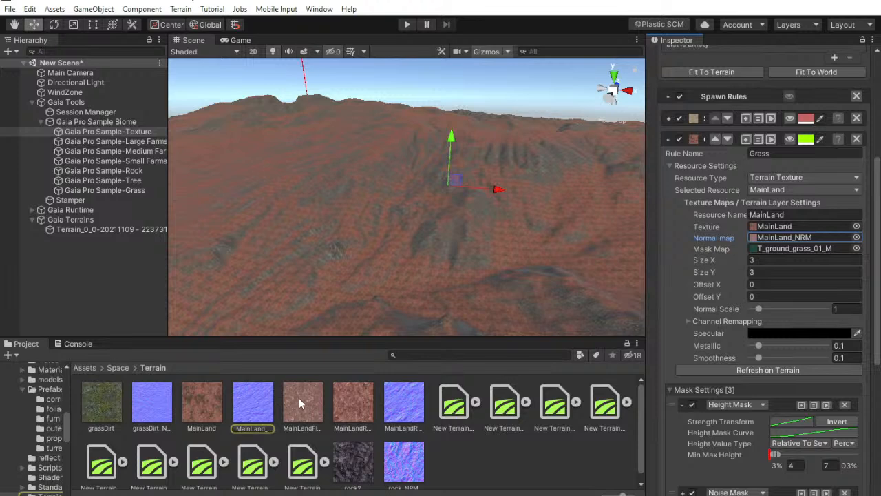
left_click_drag(426, 272, 498, 233, "alt")
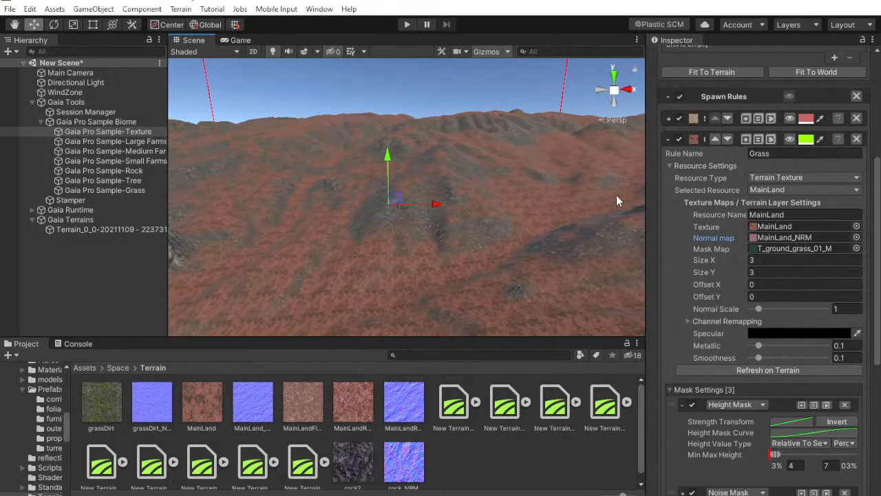
Collapse the Grass rule, expand the Stone Cover rule's resource settings, and briefly preview its coverage on the terrain
left_click(668, 140)
left_click(668, 357)
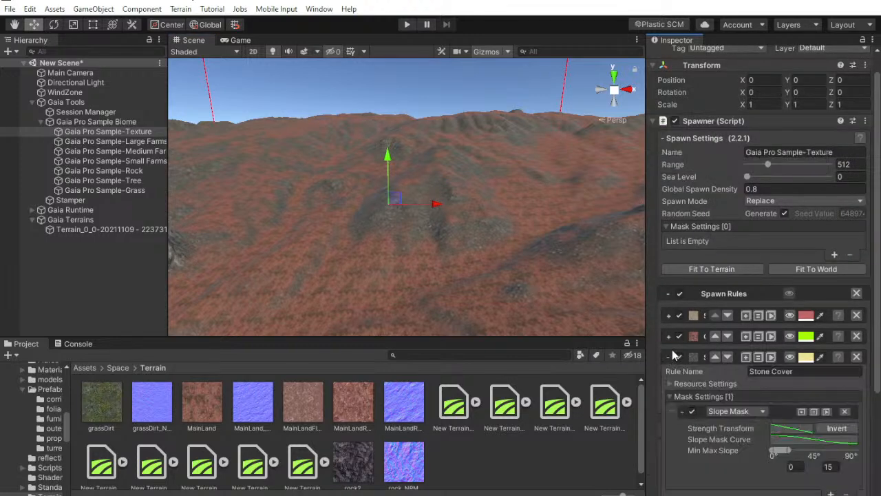
scroll(696, 325, "down", 4)
scroll(772, 325, "down", 1)
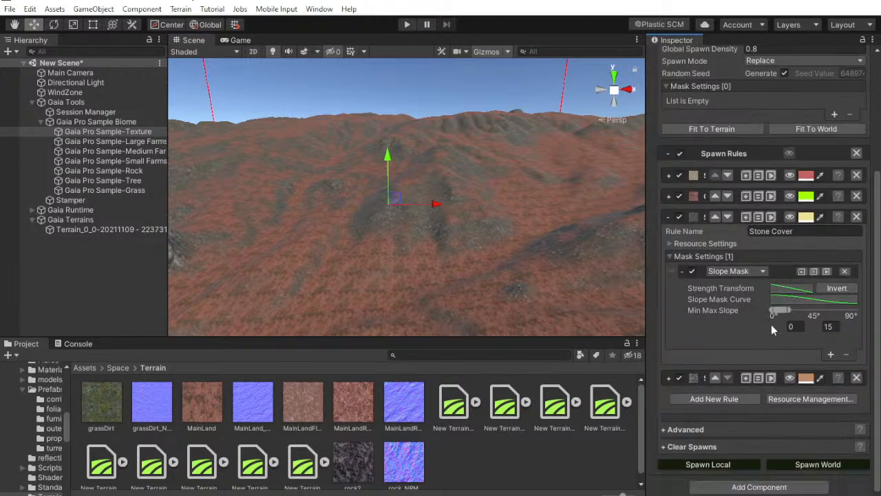
left_click(672, 243)
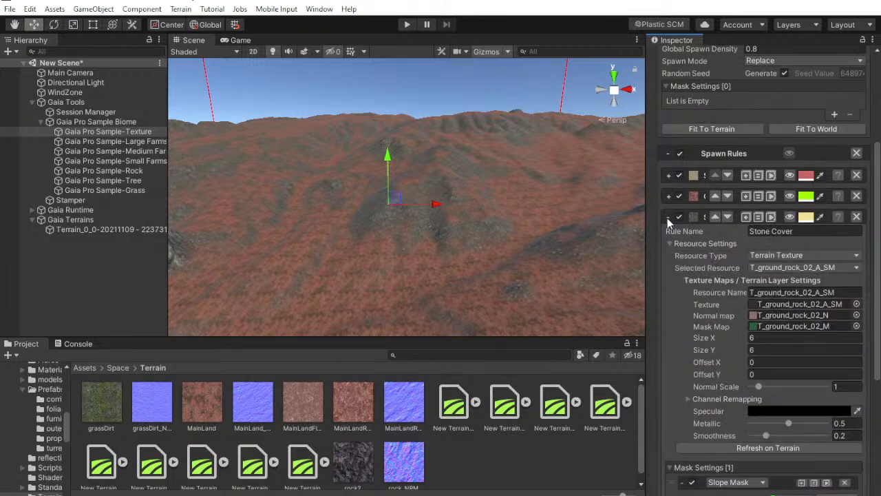
left_click(791, 218)
left_click(792, 219)
Assign rock2 as the Stone Cover rule's texture and rock_NRM as its normal map, and inspect the terrain
scroll(745, 288, "down", 3)
left_click_drag(356, 469, 773, 194)
left_click(772, 193)
left_click_drag(401, 468, 778, 207)
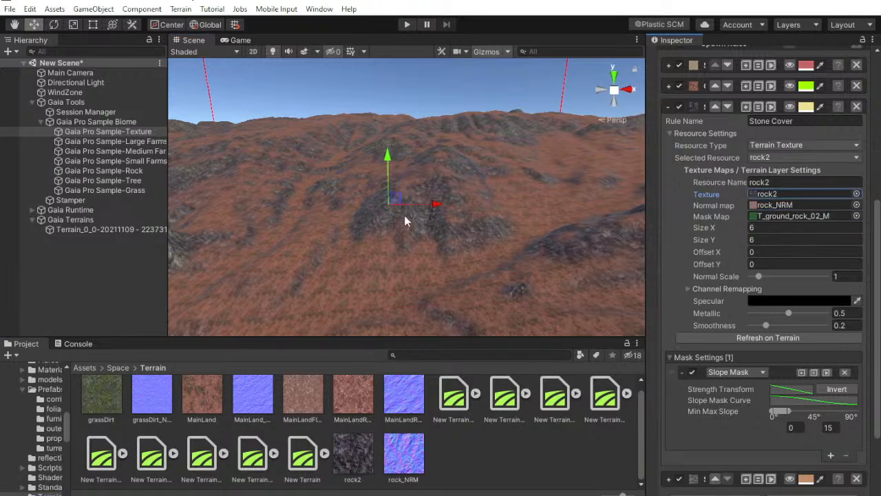
left_click_drag(496, 180, 510, 191, "alt")
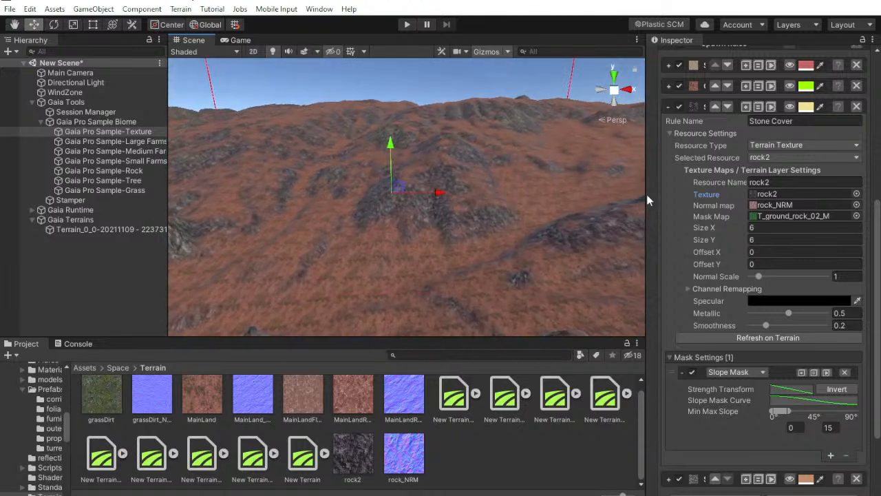
Collapse the Stone Cover rule, expand the Stone Slope rule, and preview its coverage on the terrain
left_click(668, 107)
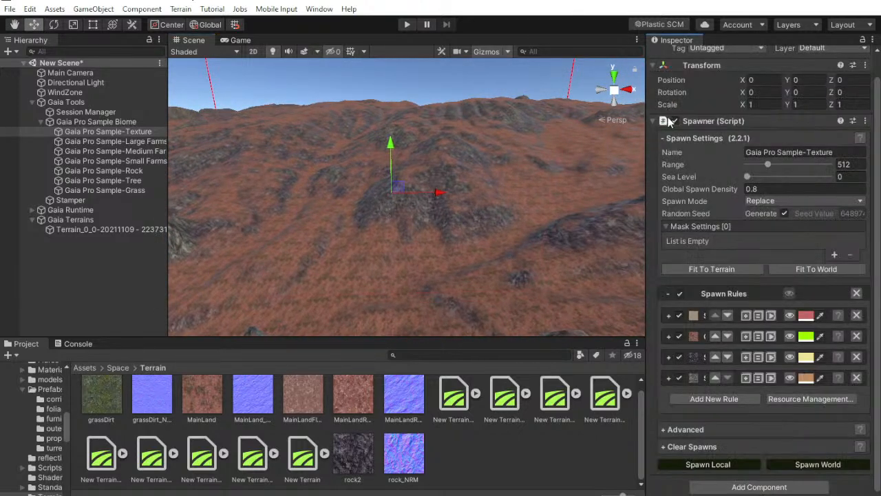
left_click(668, 378)
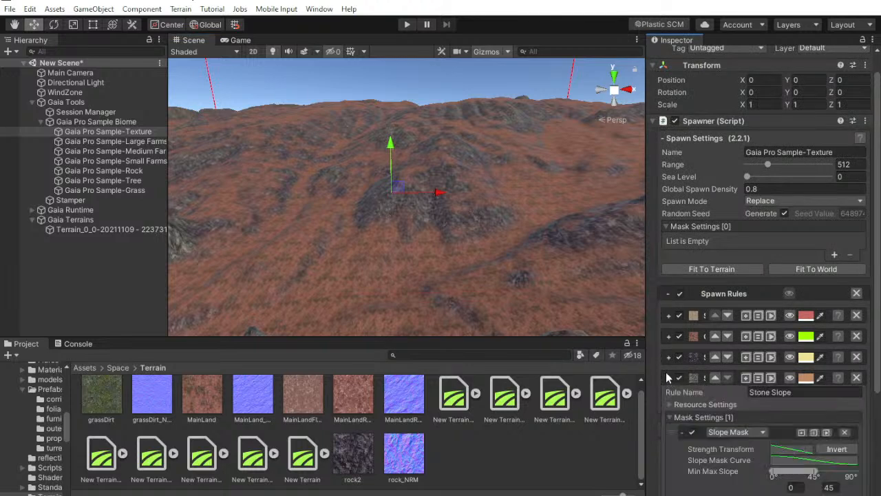
scroll(748, 261, "down", 4)
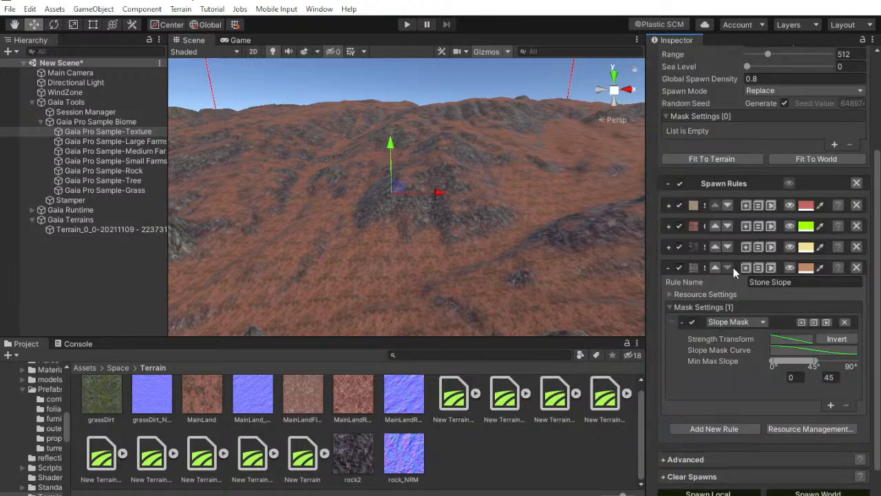
mouse_move(323, 238)
left_mouse_down("alt")
mouse_move(305, 236)
mouse_move(354, 236)
mouse_move(353, 247)
mouse_move(336, 252)
mouse_move(410, 142)
mouse_move(400, 181)
mouse_move(290, 195)
mouse_move(358, 334)
left_mouse_up("alt")
left_click(789, 269)
left_click_drag(417, 196, 435, 175, "alt")
Locate rock2 through the Stone Cover rule, then assign rock2 as the Stone Slope rule's texture and rock_NRM as its normal map
left_click(670, 247)
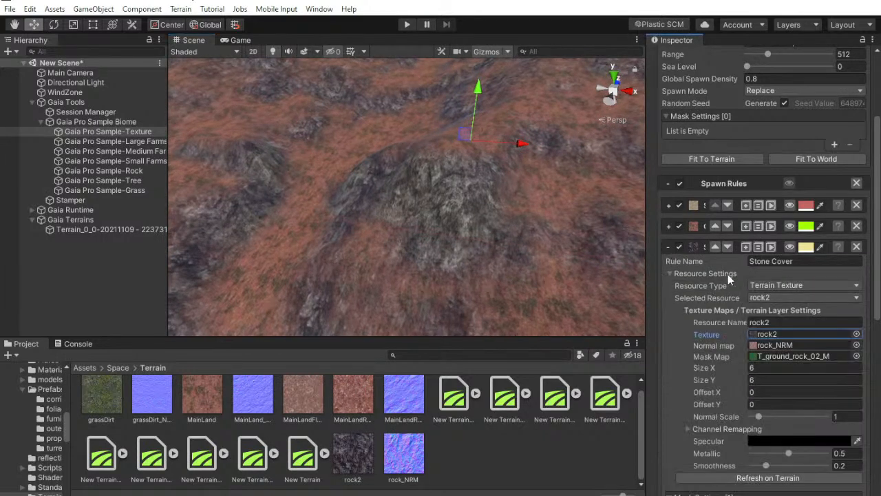
left_click(761, 335)
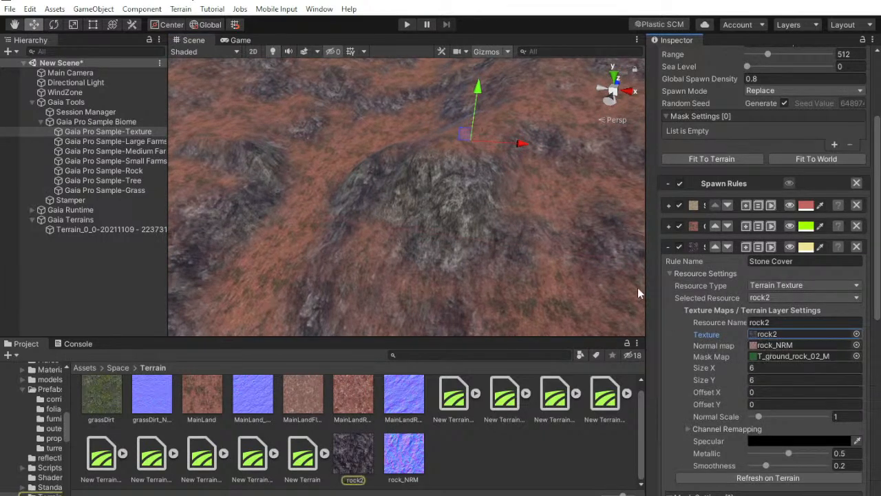
left_click(670, 247)
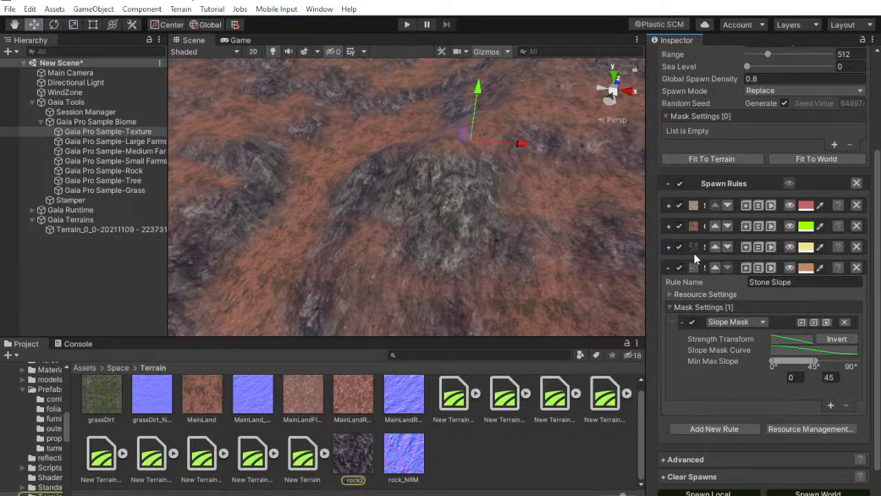
left_click(675, 295)
scroll(687, 308, "down", 3)
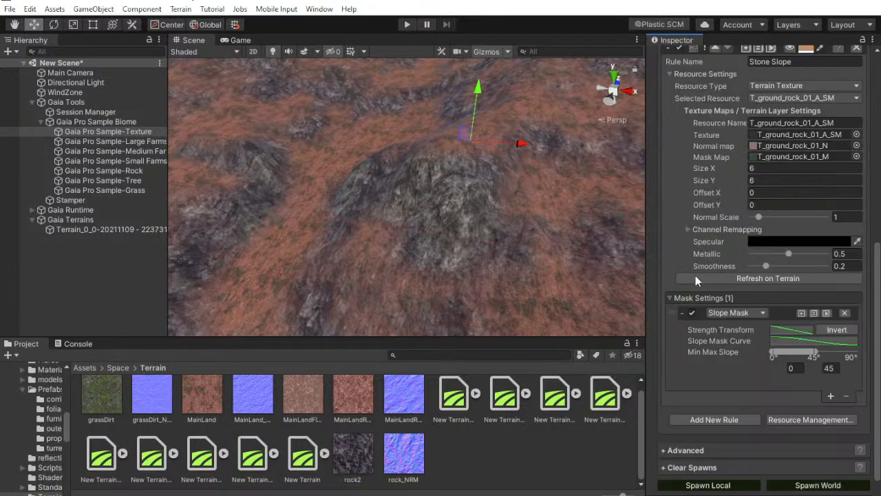
scroll(695, 292, "up", 3)
left_click_drag(346, 452, 777, 251)
left_click_drag(405, 476, 484, 442)
right_click(484, 443)
left_click(451, 464)
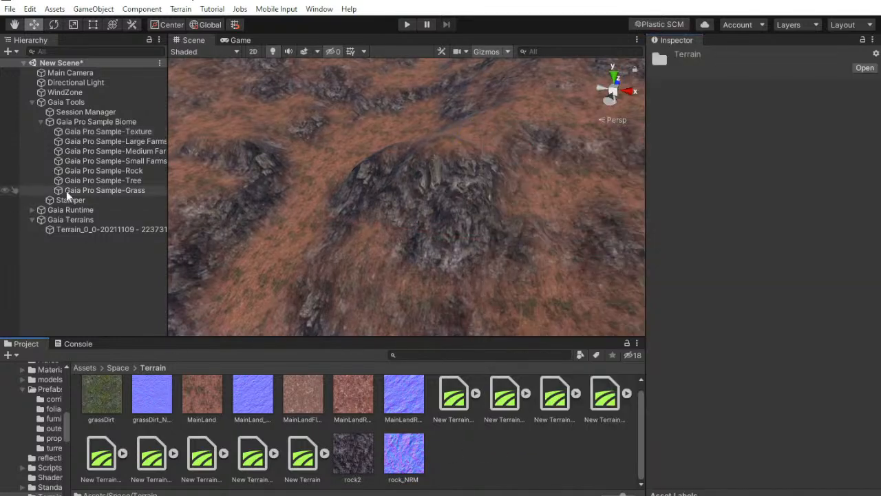
Reselect the Gaia Pro Sample-Texture spawner, check the Stone Slope rule's texture settings, and inspect the terrain from several angles
left_click(120, 132)
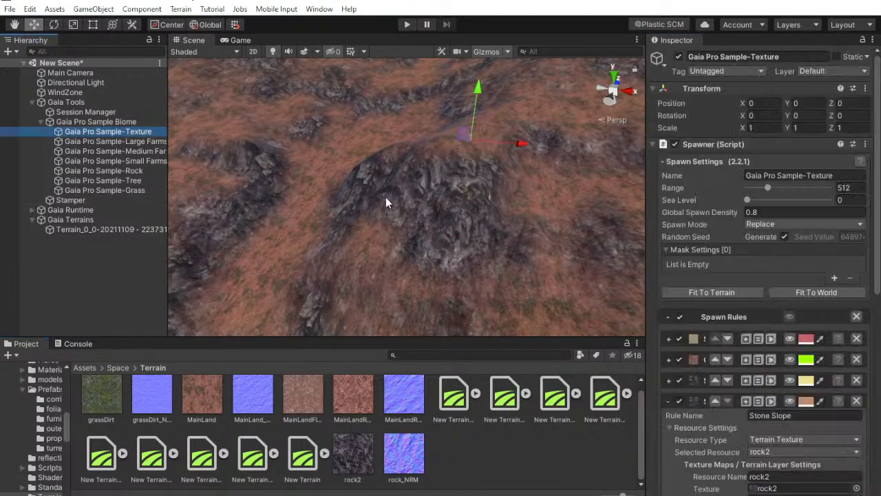
scroll(766, 347, "down", 4)
scroll(740, 339, "down", 4)
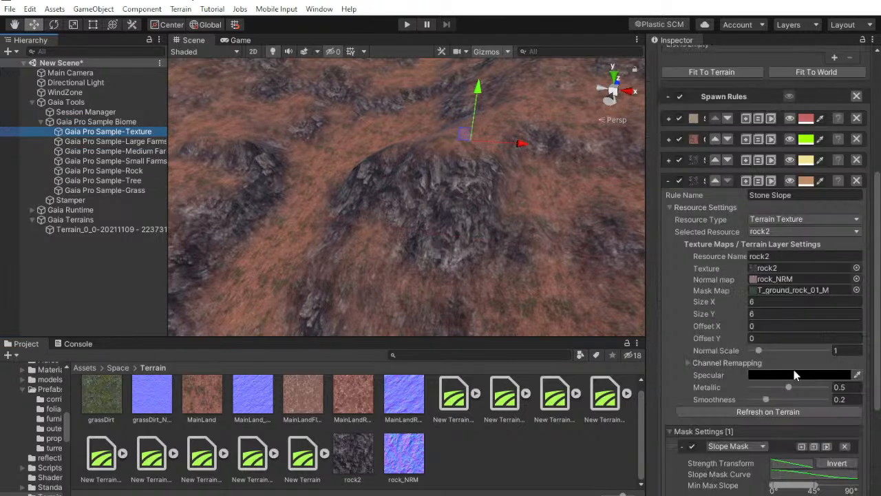
left_click(767, 268)
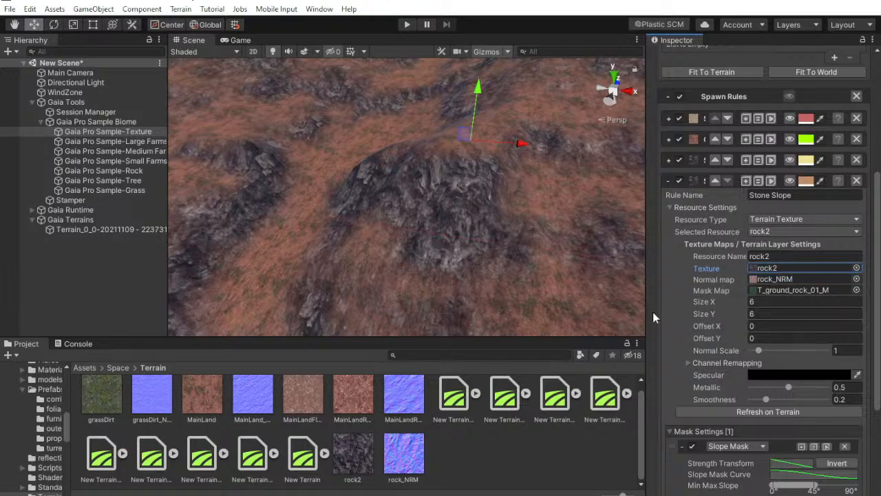
right_click_drag(516, 293, 413, 241)
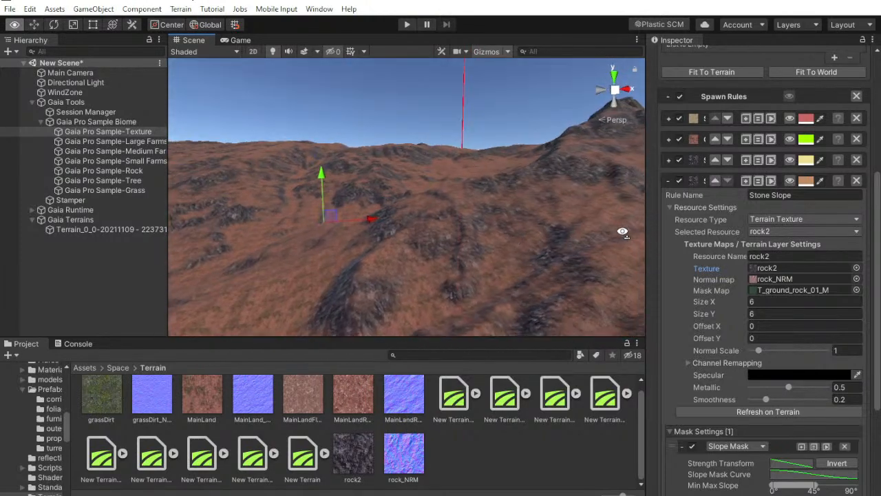
mouse_move(413, 187)
right_mouse_down()
mouse_move(309, 172)
mouse_move(347, 189)
mouse_move(424, 185)
right_mouse_up()
mouse_move(478, 157)
right_mouse_down()
mouse_move(403, 154)
mouse_move(549, 288)
mouse_move(269, 228)
mouse_move(416, 253)
mouse_move(500, 309)
mouse_move(530, 310)
mouse_move(488, 276)
mouse_move(541, 301)
mouse_move(470, 263)
mouse_move(516, 250)
mouse_move(428, 258)
mouse_move(354, 294)
mouse_move(348, 217)
mouse_move(427, 317)
right_mouse_up()
right_click_drag(455, 363, 382, 151)
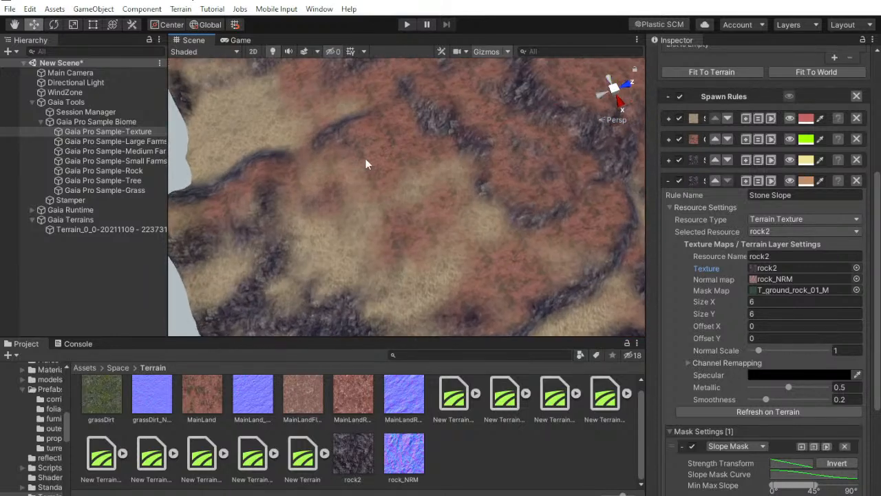
Locate the Space terrain textures through the Grass rule's texture, then assign MainLandFlow as the Sand rule's texture and replace its normal map
left_click(668, 119)
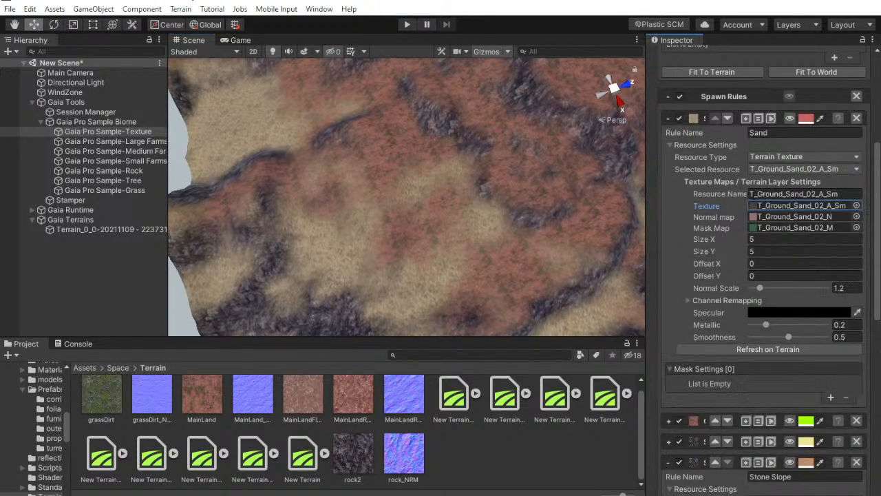
left_click(790, 205)
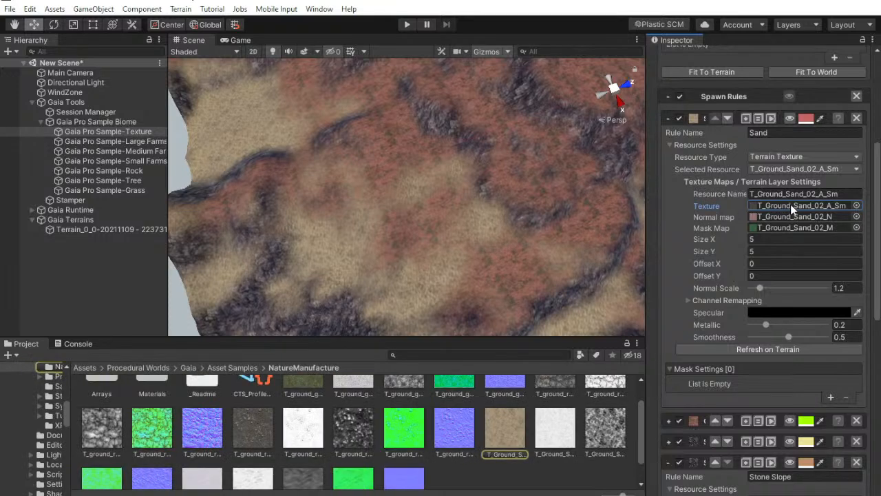
left_click(667, 421)
scroll(696, 404, "down", 4)
left_click(777, 399)
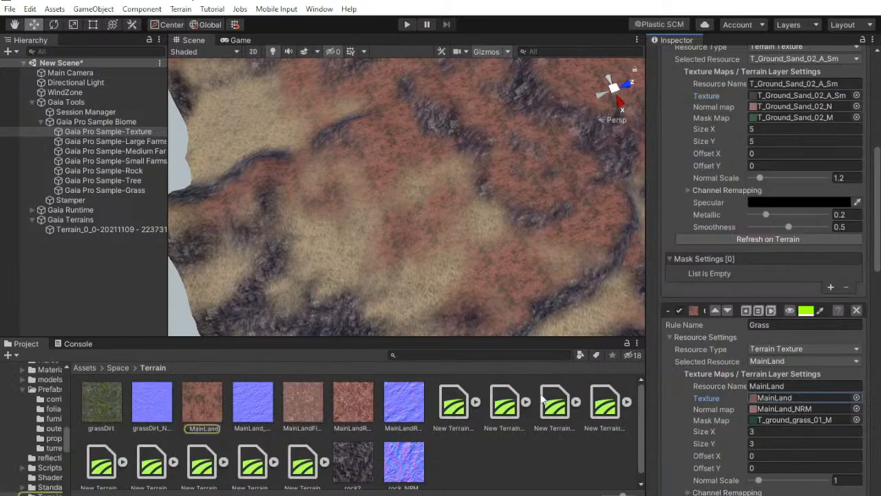
scroll(872, 391, "up", 4)
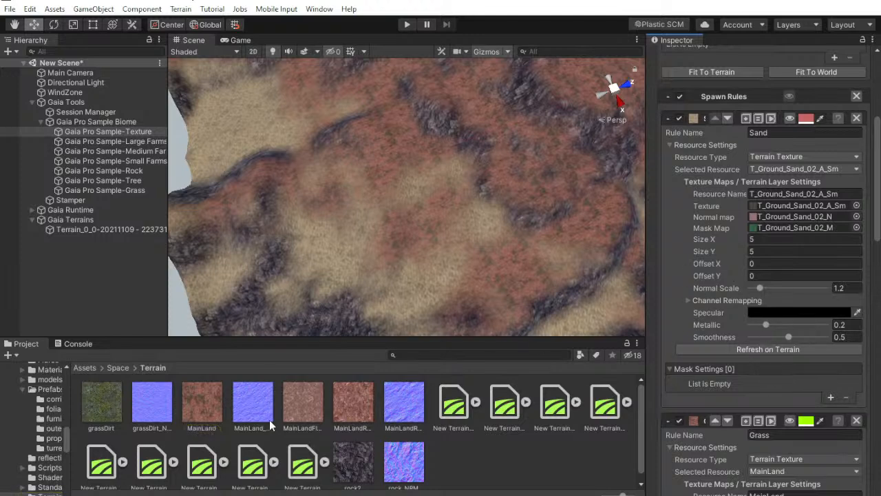
left_click_drag(296, 414, 785, 204)
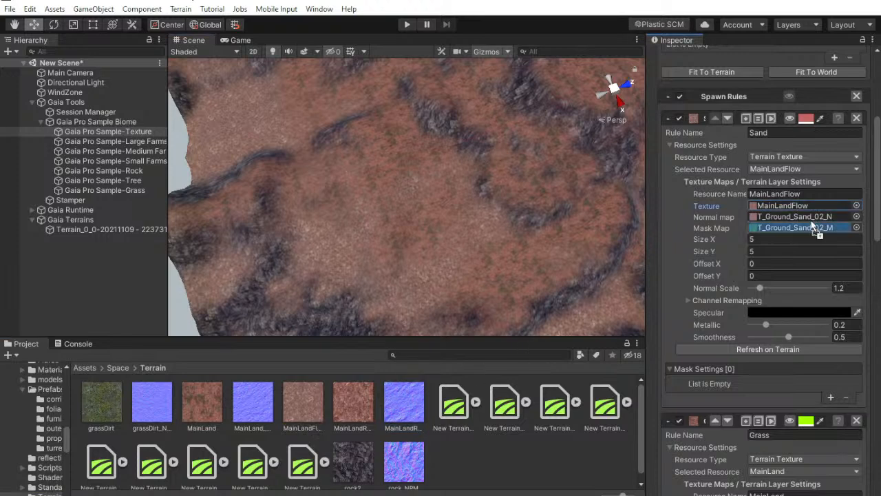
left_click_drag(802, 212, 800, 215)
Inspect the retextured terrain from several angles, both close up and from a distance
right_click_drag(474, 199, 565, 96)
scroll(466, 165, "down", 3)
middle_click_drag(466, 165, 464, 213)
right_click_drag(461, 187, 508, 131)
middle_click_drag(508, 131, 535, 197)
middle_click_drag(516, 161, 501, 280)
right_click_drag(502, 281, 742, 295)
middle_click_drag(474, 176, 401, 460)
middle_click_drag(462, 234, 451, 340)
Switch to YouTube Studio in the browser, examine the stream health messages, and briefly check the OBS streaming status
key("alt+Tab")
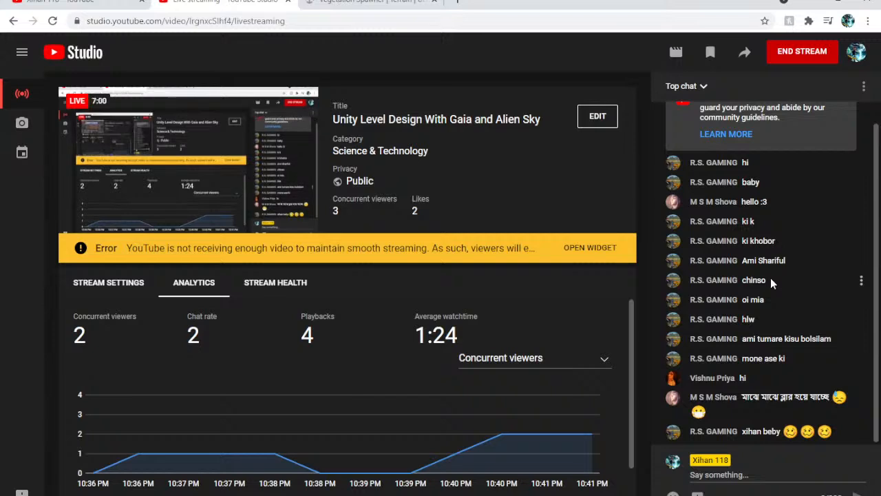
left_click(596, 248)
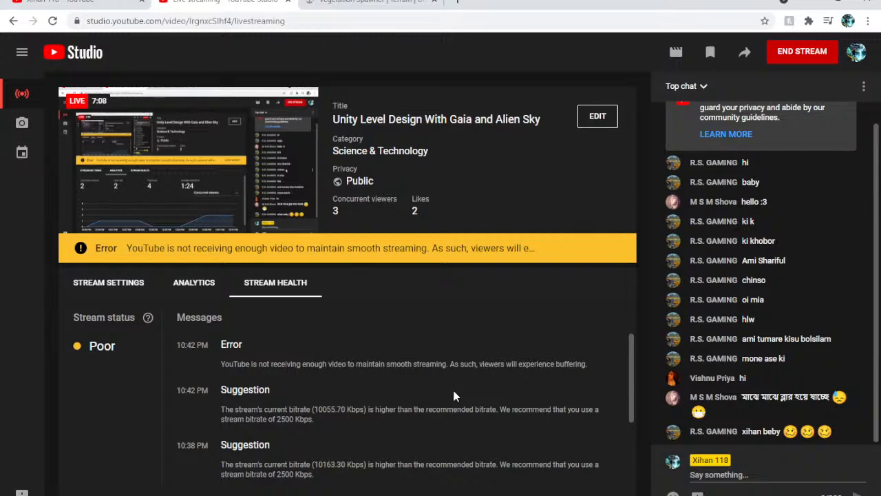
left_click(483, 495)
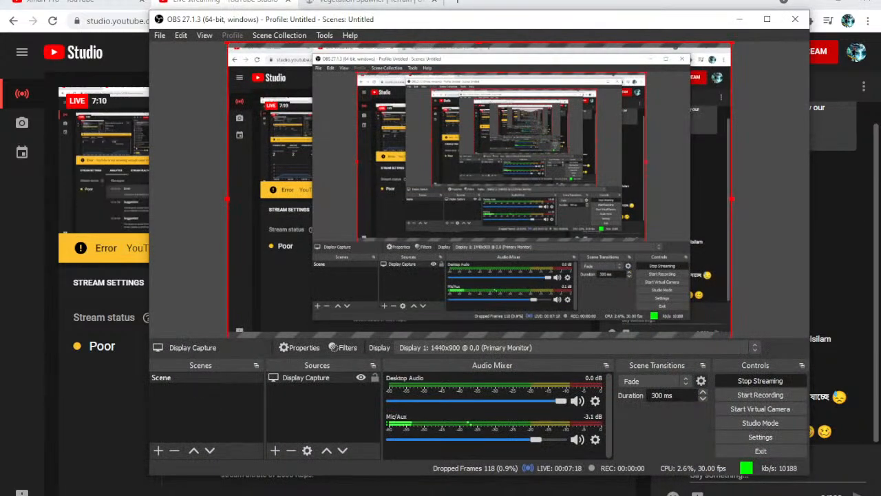
left_click(484, 495)
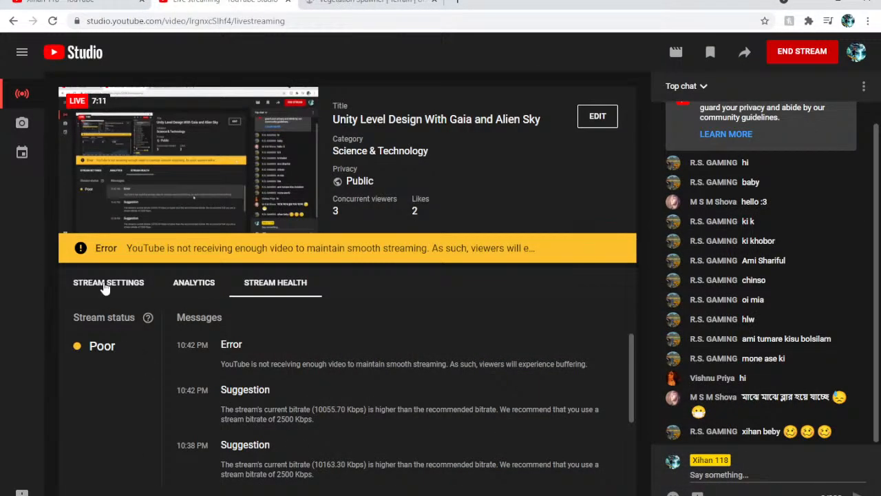
View the live stream's analytics, reload the YouTube Studio page, and look through the viewer statistics and chat
left_click(184, 288)
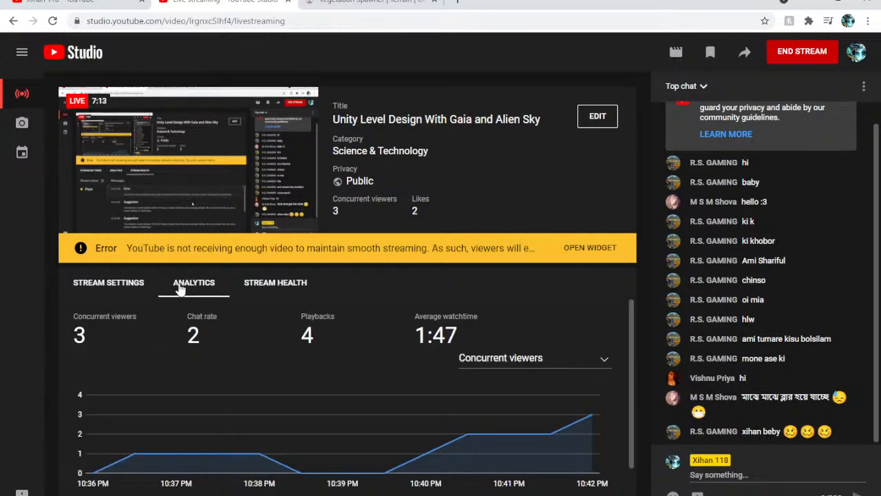
left_click(52, 20)
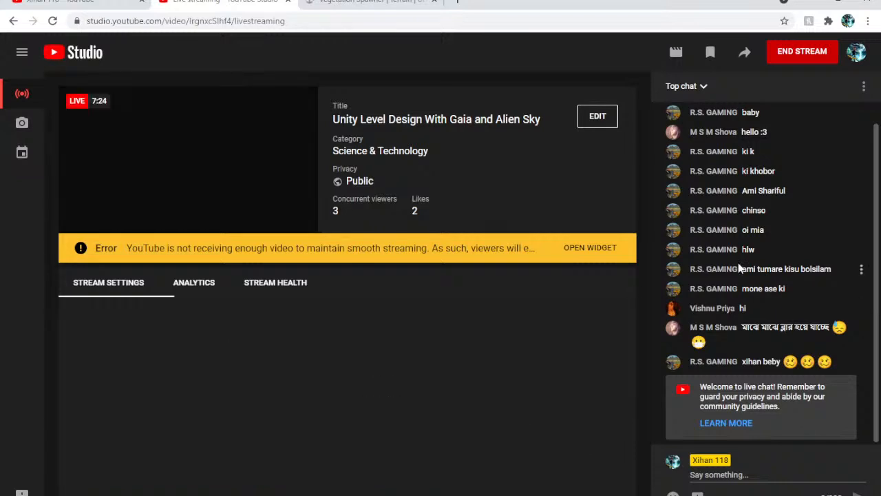
scroll(467, 311, "down", 1)
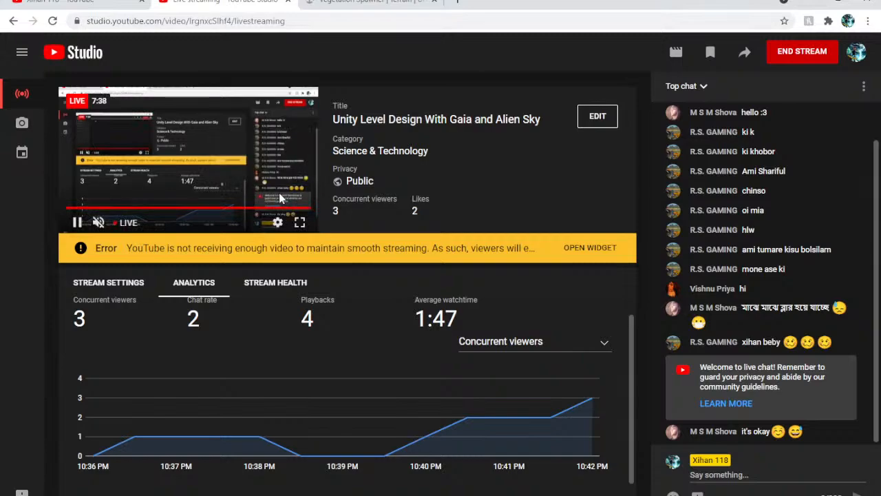
Watch the stream preview in full screen, look at its quality options, exit full screen, and read through the live chat
left_click(300, 223)
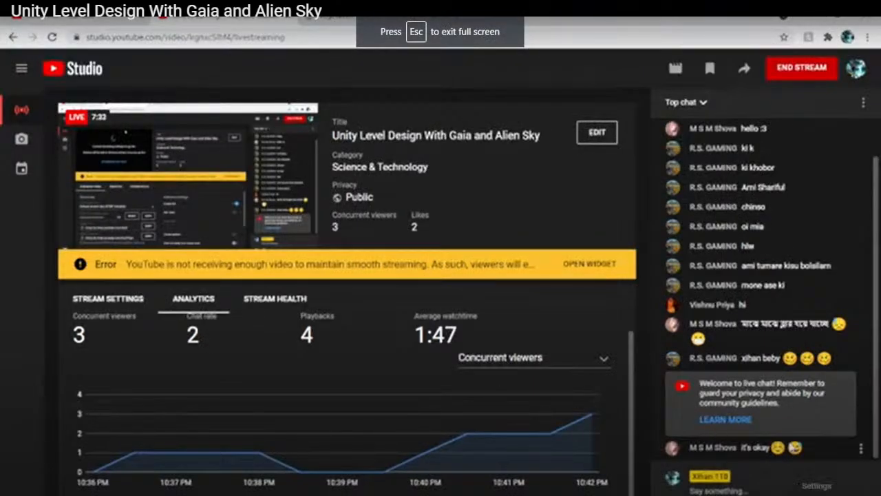
left_click(801, 486)
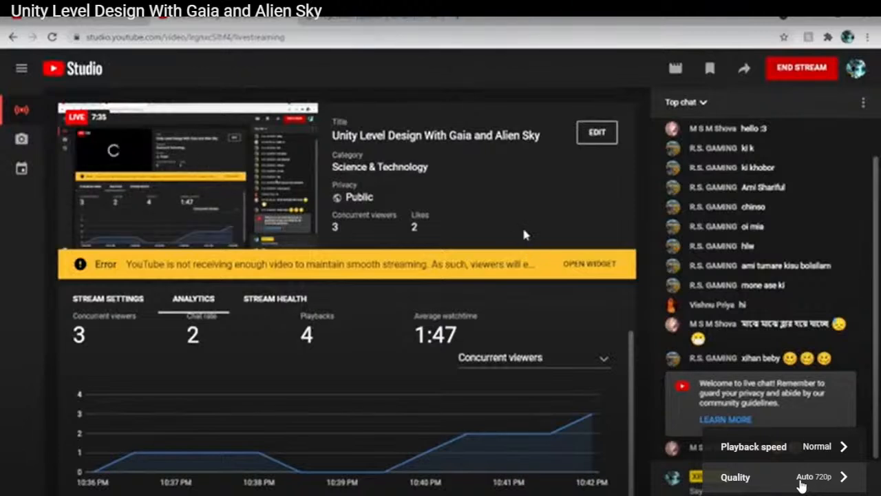
left_click(801, 485)
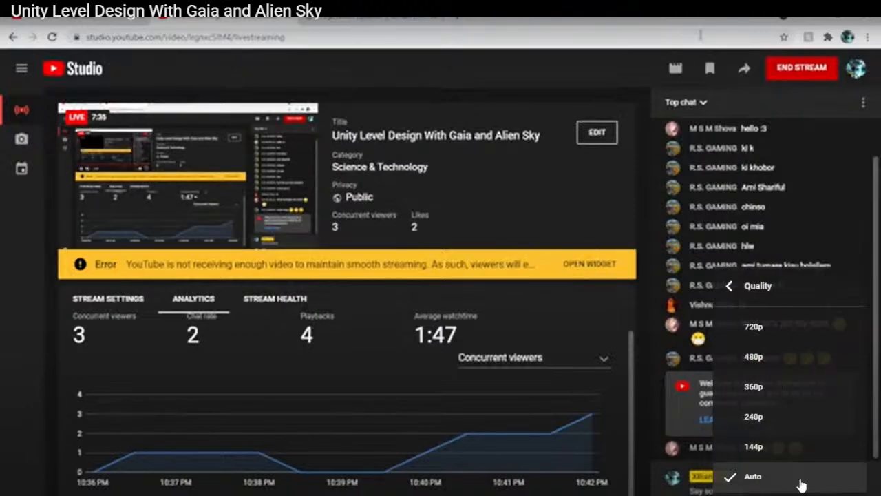
left_click(728, 286)
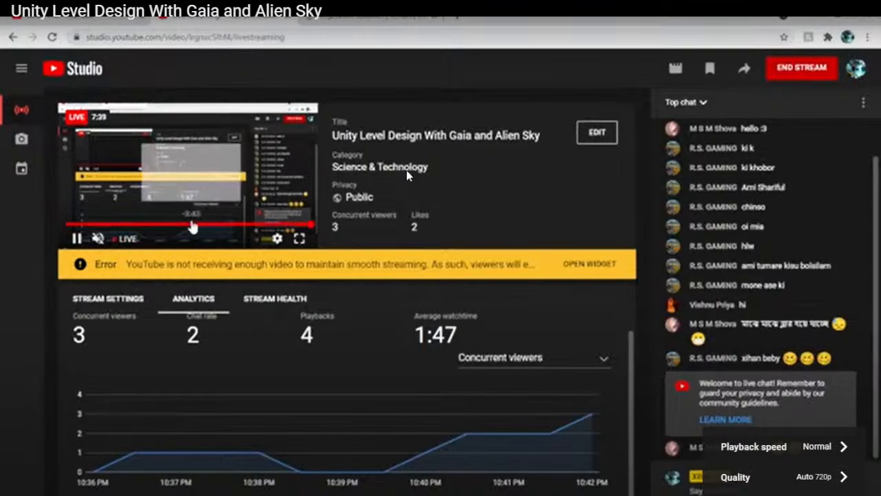
mouse_move(418, 9)
left_click(439, 32)
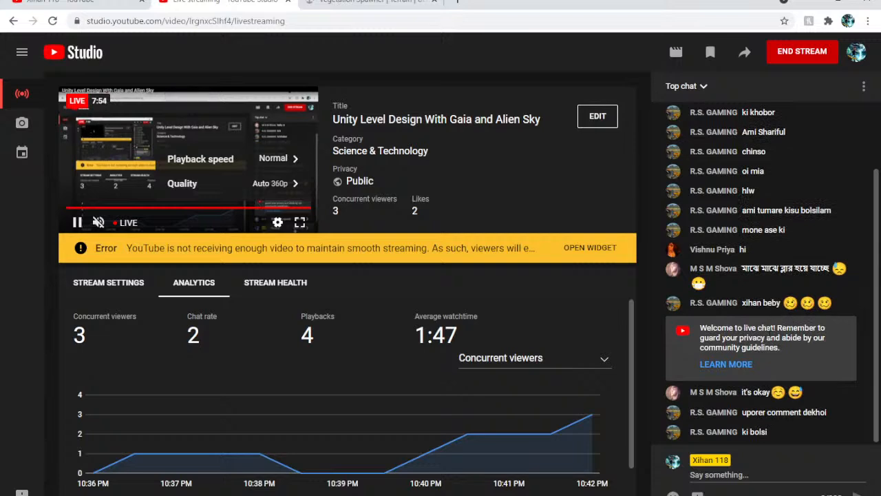
scroll(769, 332, "up", 1)
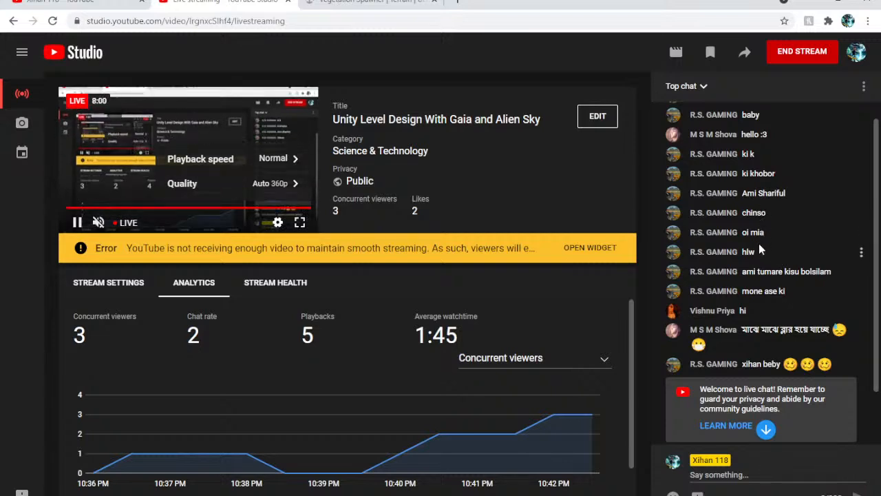
scroll(762, 232, "down", 1)
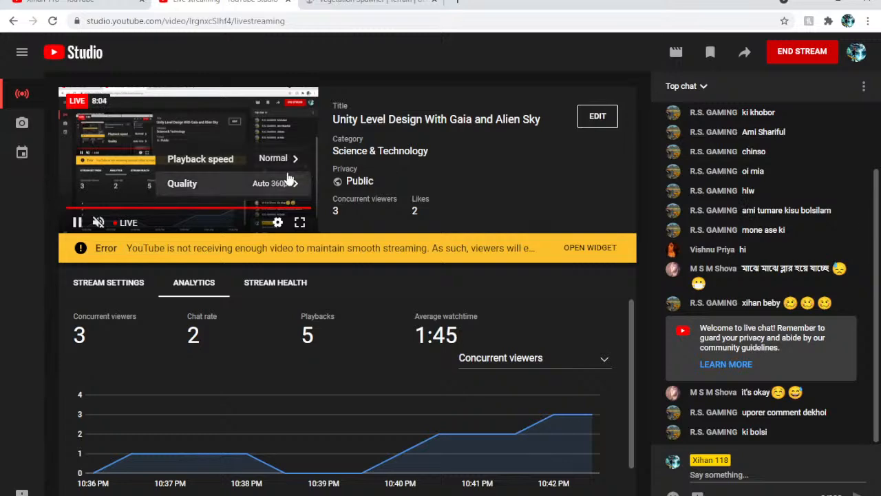
Return to Unity, clear the selection, open the Space assets folder, and look around the terrain
left_click(812, 2)
right_click_drag(452, 148, 407, 149)
left_click(55, 253)
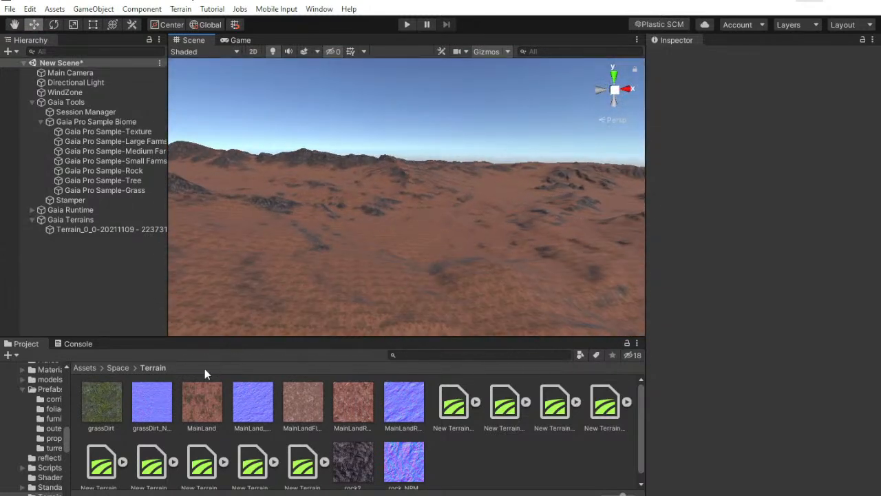
left_click(124, 368)
right_click_drag(290, 241, 593, 314)
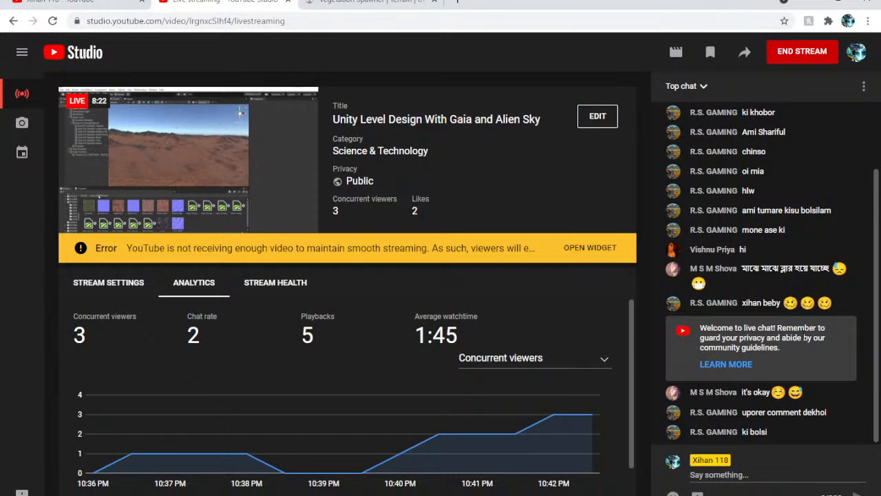
Switch to the Vegetation Spawner page on the Unity Asset Store and look over its preview and package details
left_click(377, 6)
scroll(462, 272, "down", 4)
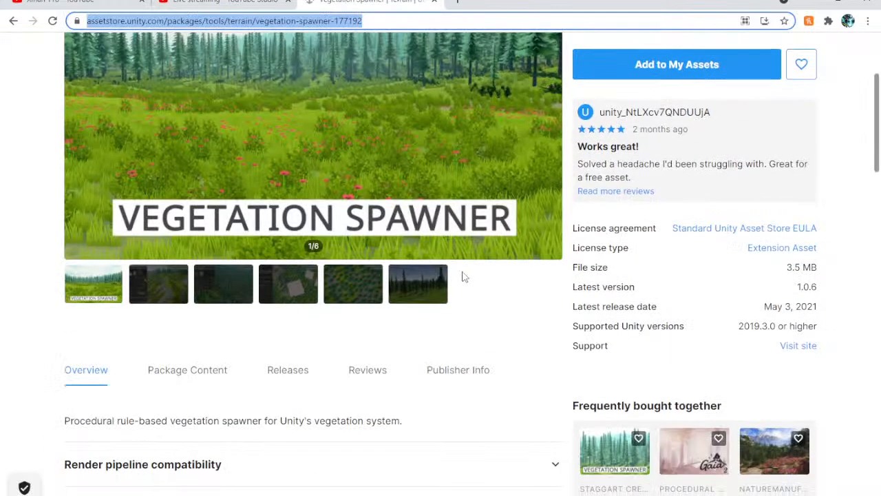
scroll(486, 218, "up", 1)
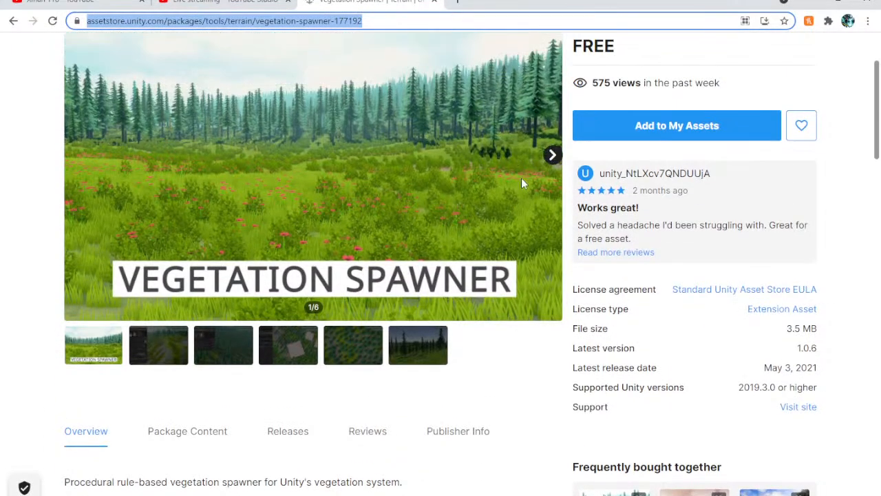
Load assetstore.unity.com in a new browser tab placed before the Vegetation Spawner page, and read the stream's live chat in YouTube Studio
left_click(457, 1)
left_click_drag(513, 3, 372, 3)
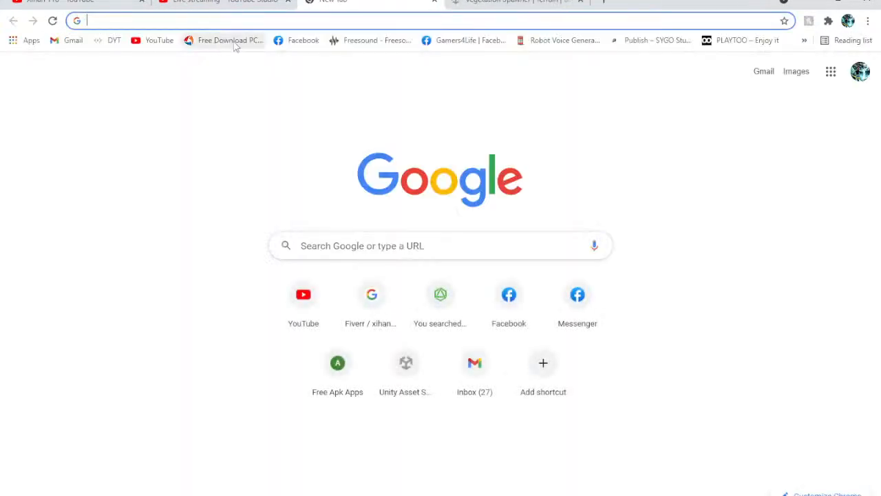
type("assetstore.unity.com")
key("Return")
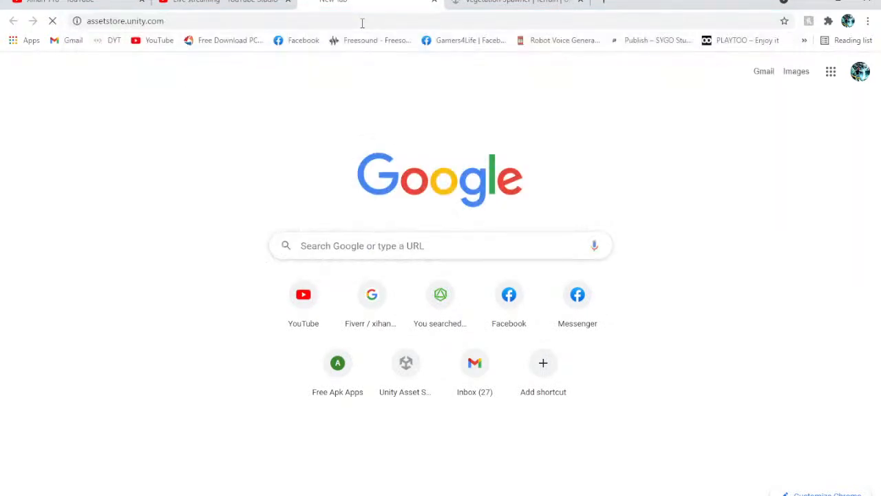
left_click(224, 2)
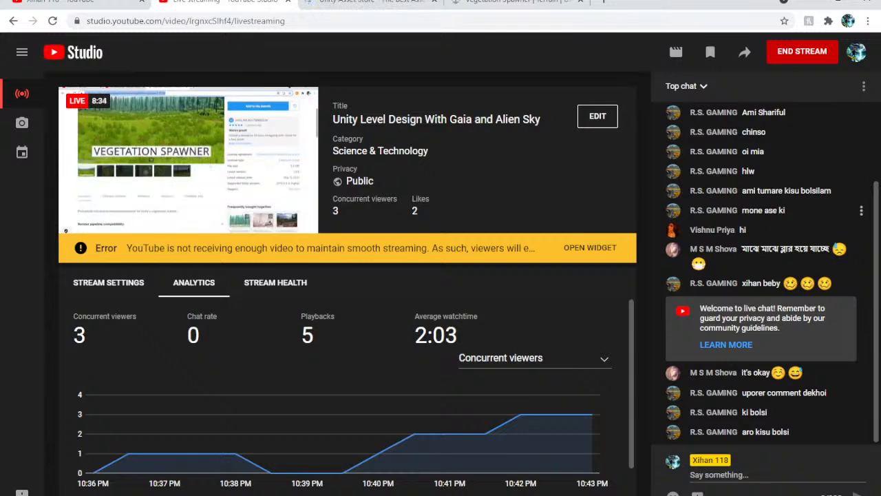
scroll(769, 231, "up", 3)
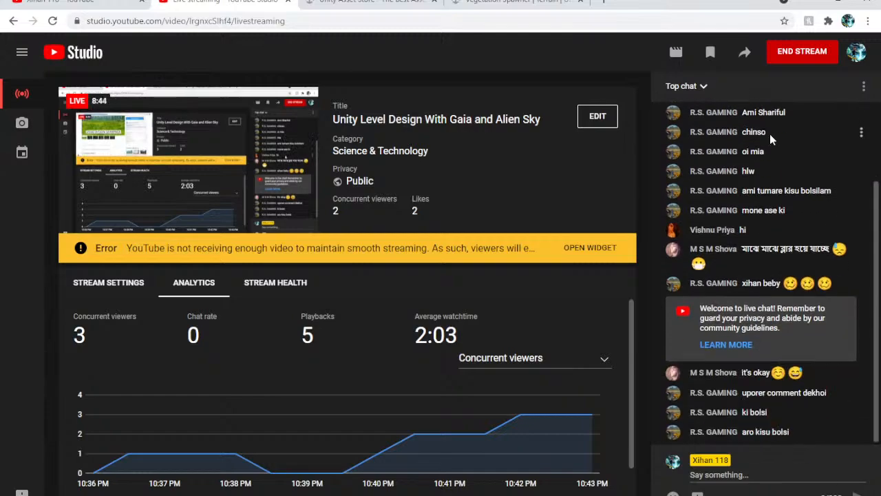
Search the Unity Asset Store for "alien sky" and open the page of the Alien Sky package by Creosine
left_click(372, 2)
left_click(257, 155)
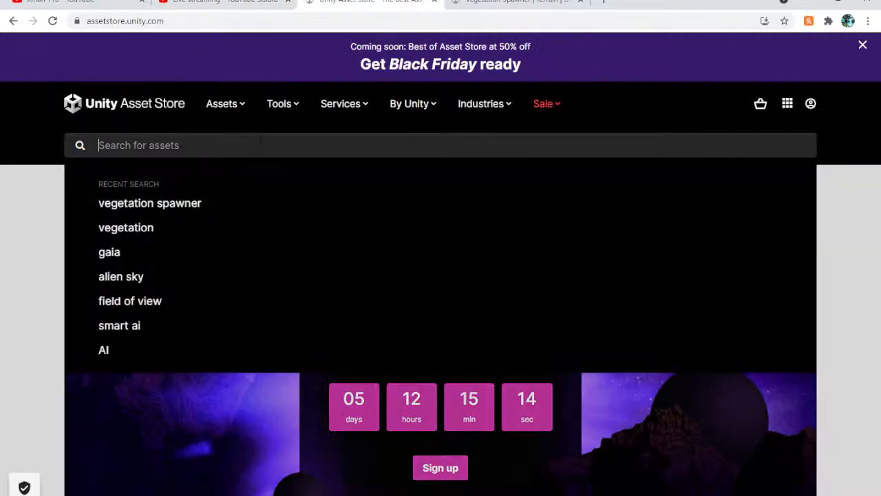
type("alien sky")
key("Return")
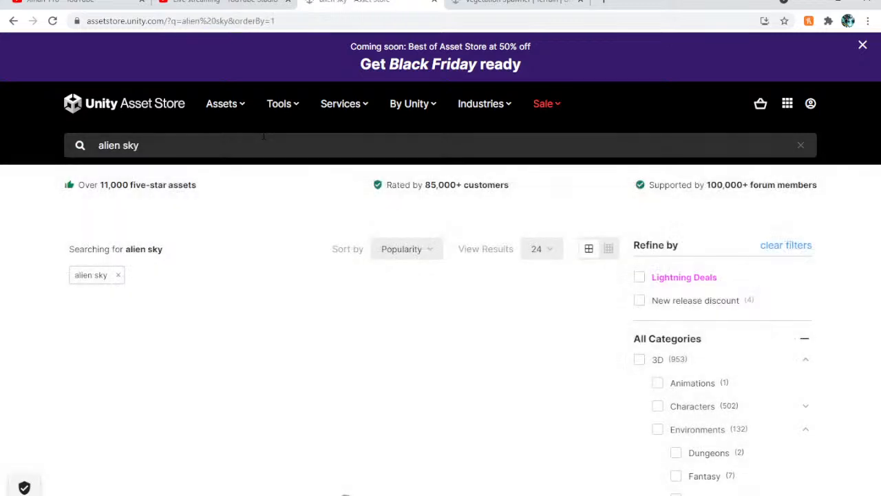
scroll(199, 114, "down", 4)
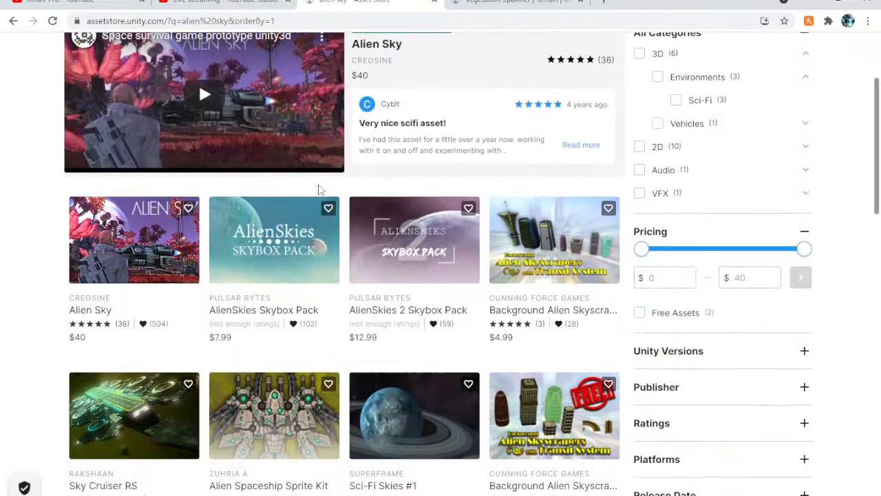
left_click(117, 201)
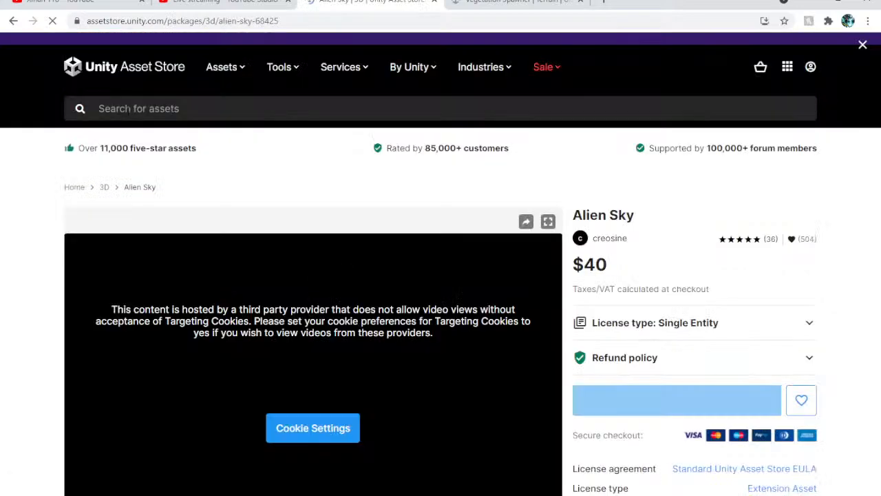
Skim the Alien Sky preview video, skipping ahead to about 0:30, pause it, and dismiss the suggested videos
scroll(418, 215, "down", 4)
scroll(418, 228, "up", 4)
scroll(134, 427, "down", 3)
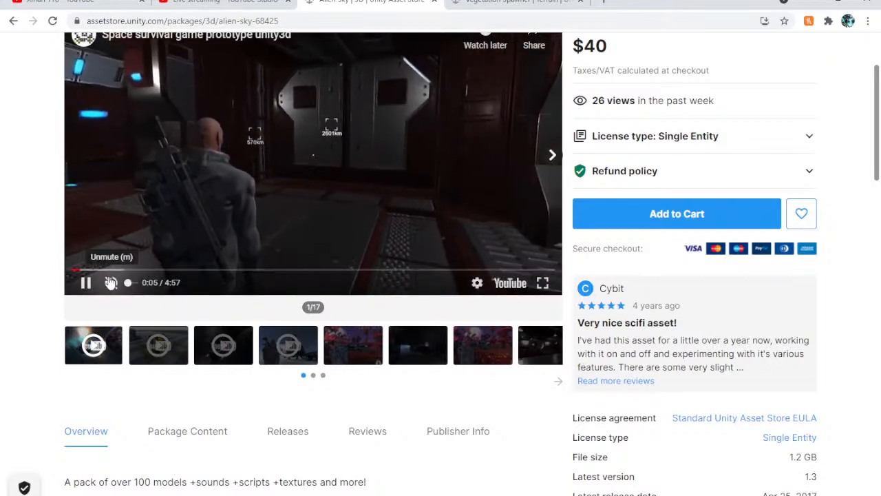
left_click(108, 269)
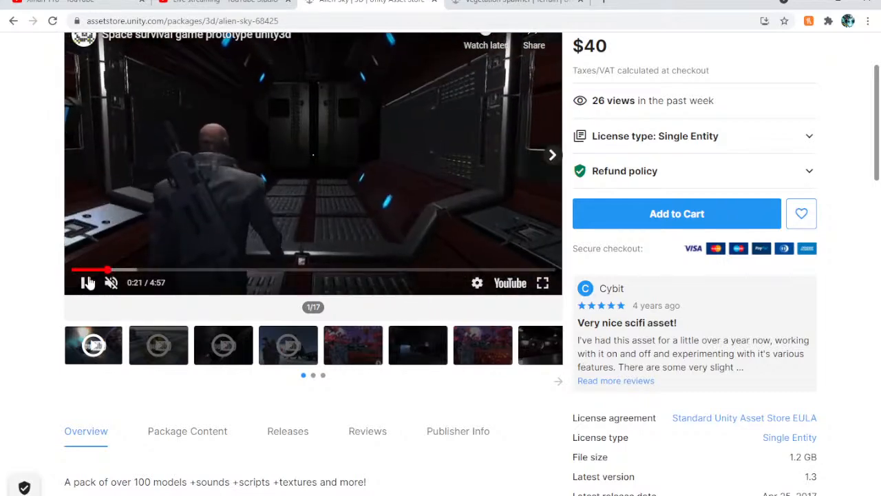
left_click(86, 285)
left_click(121, 269)
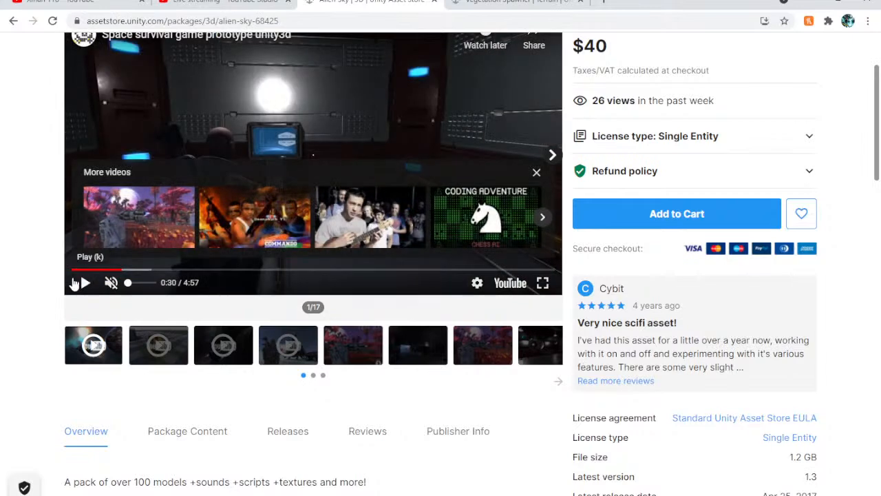
left_click(83, 284)
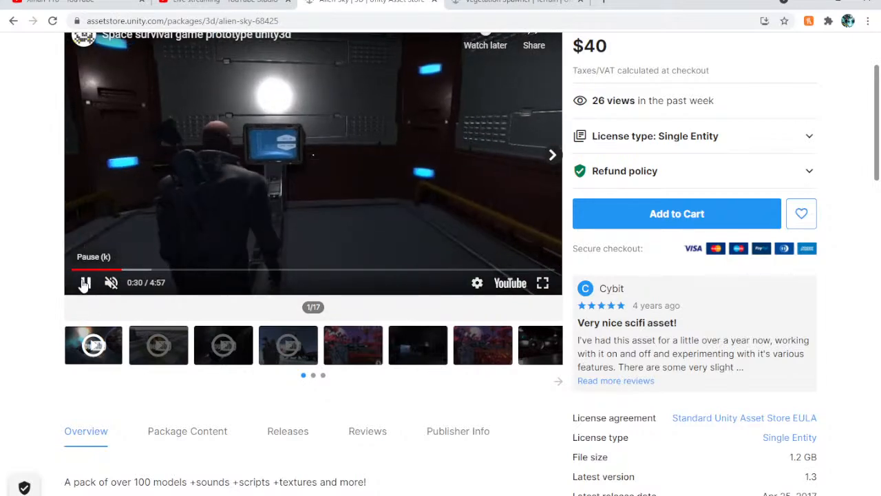
left_click(86, 284)
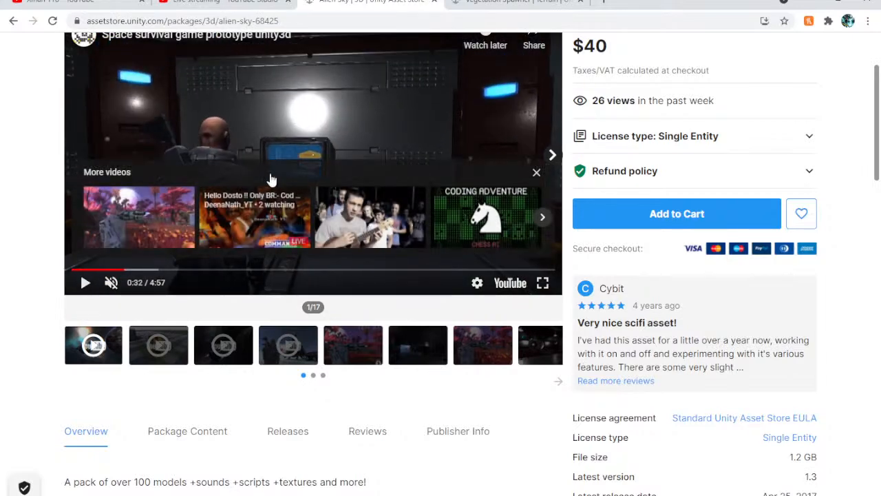
left_click(535, 171)
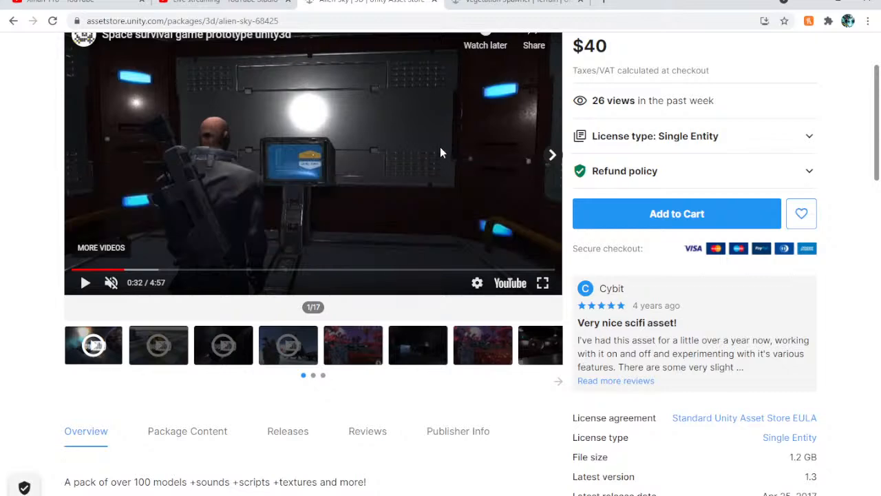
View the alien landscape screenshots in the Alien Sky gallery, ending on image 7 of 17
left_click(349, 345)
key("ctrl+Tab")
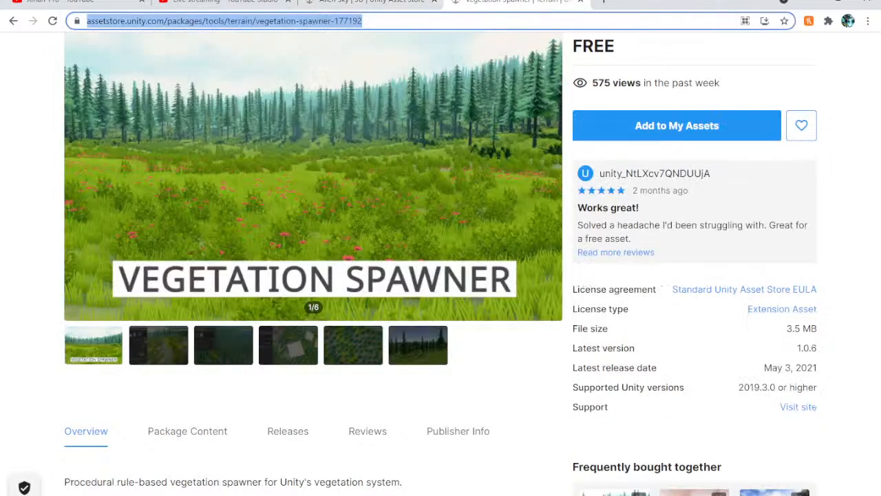
key("ctrl+shift+Tab")
left_click(482, 360)
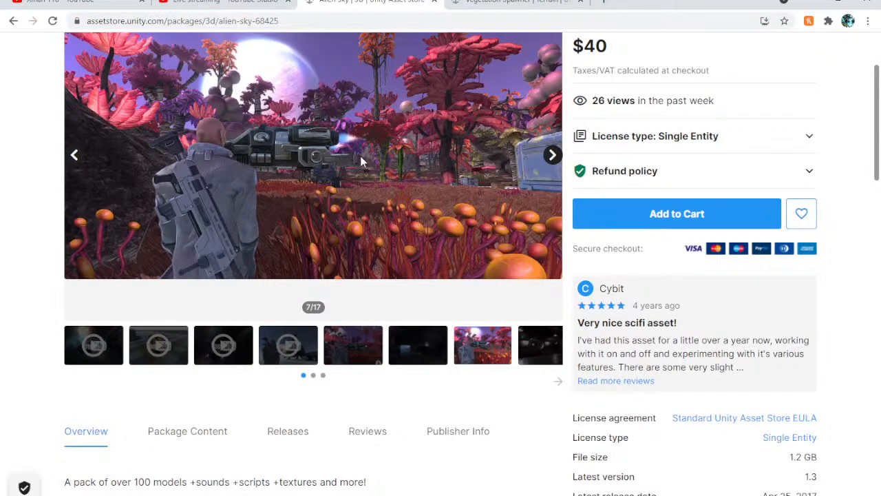
Return to Unity and look around the red terrain in the scene view
left_click(810, 3)
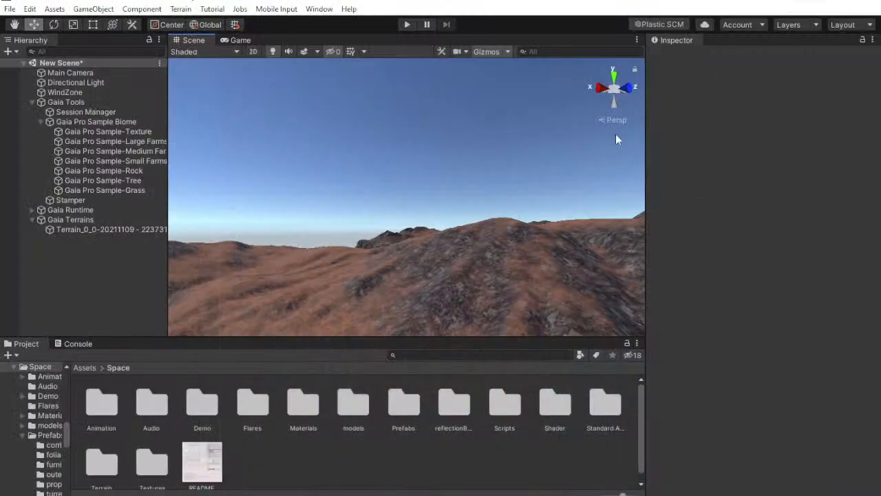
right_click_drag(445, 182, 734, 257)
right_click_drag(513, 182, 808, 145)
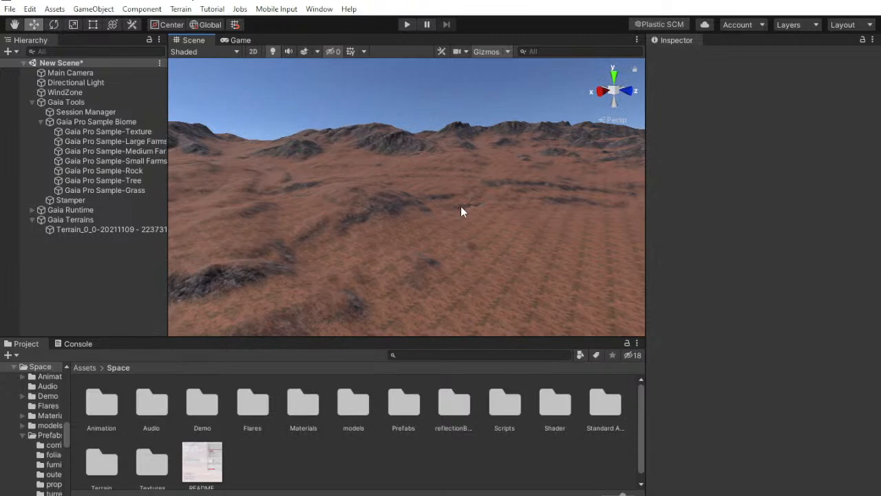
Examine the settings of the Gaia Pro Sample tree, rock and grass spawners, expanding the tree spawn rule, and clear the selection
left_click(118, 182)
scroll(823, 306, "down", 5)
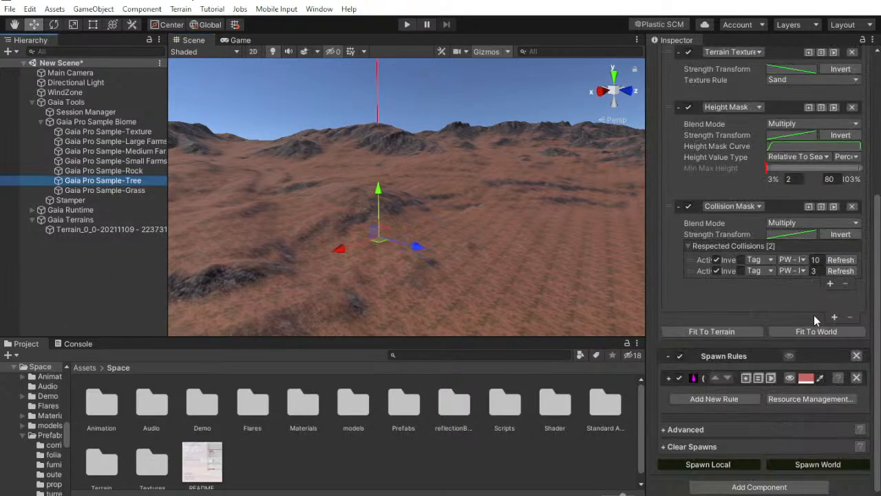
left_click(670, 378)
scroll(716, 348, "down", 4)
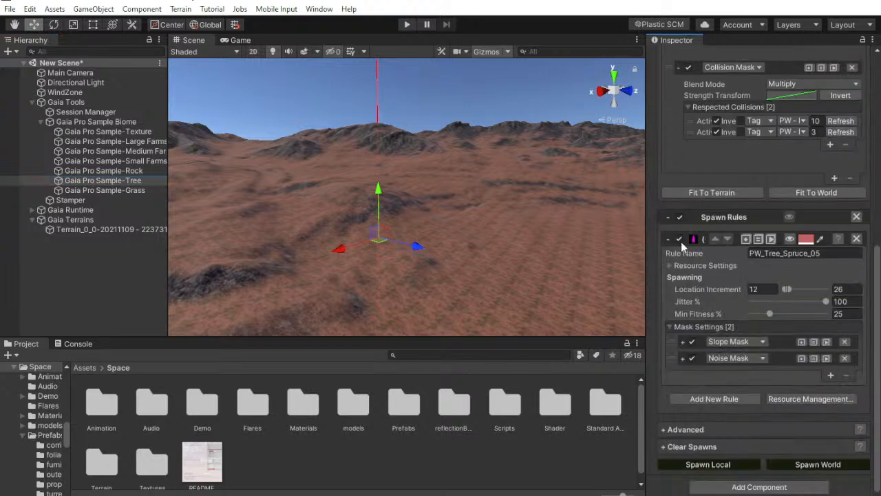
left_click(116, 171)
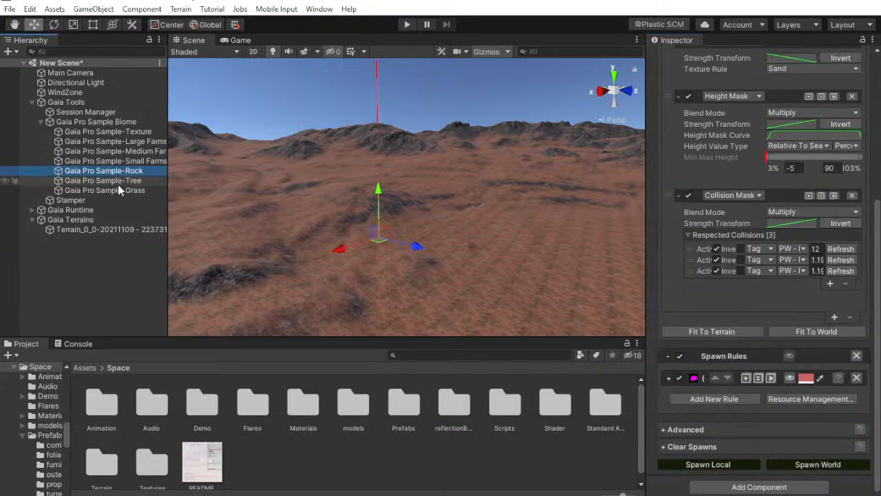
left_click(120, 189)
left_click(76, 272)
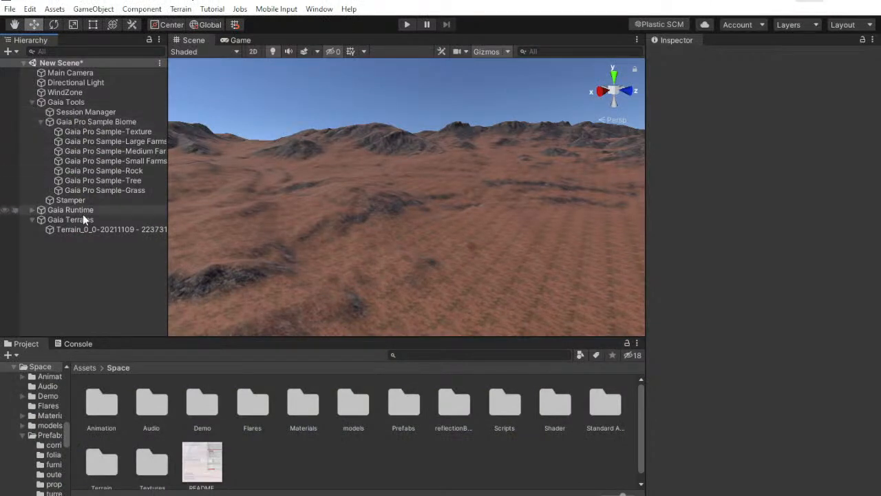
Select the Gaia terrain, open the Package Manager, and search My Assets for "vegetation spawner"
left_click(97, 229)
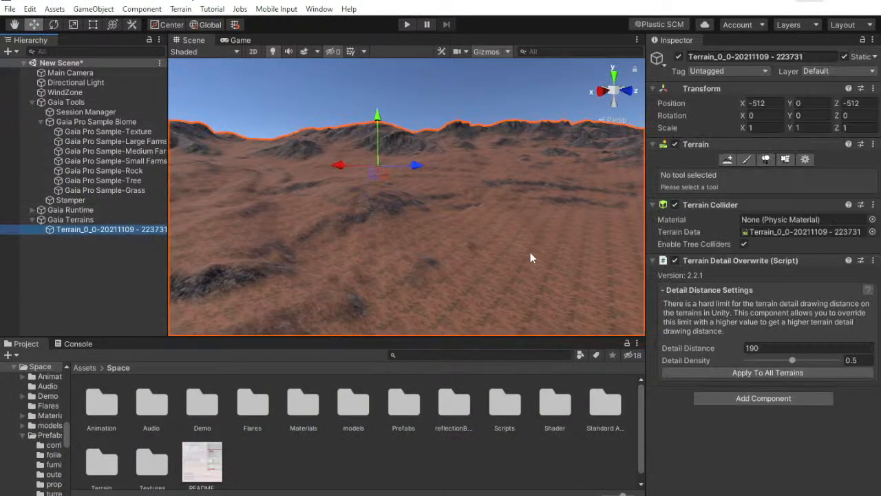
left_click(319, 9)
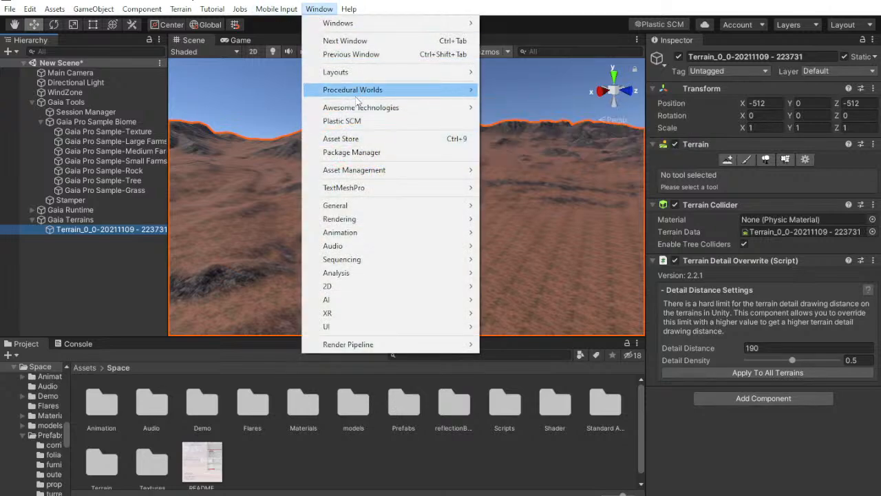
left_click(355, 152)
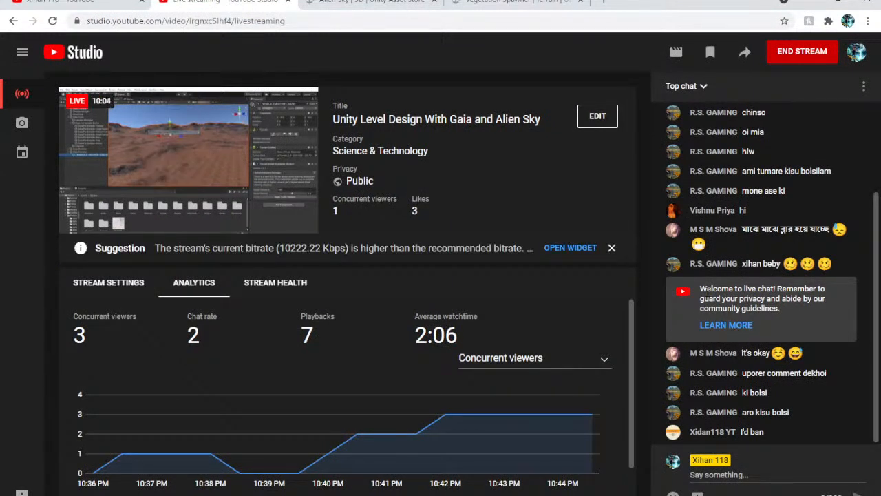
key("alt+Tab")
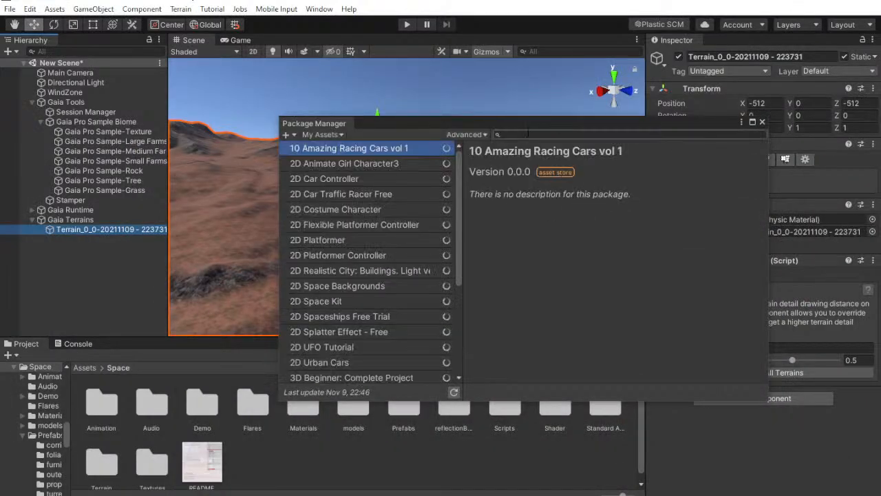
left_click(532, 135)
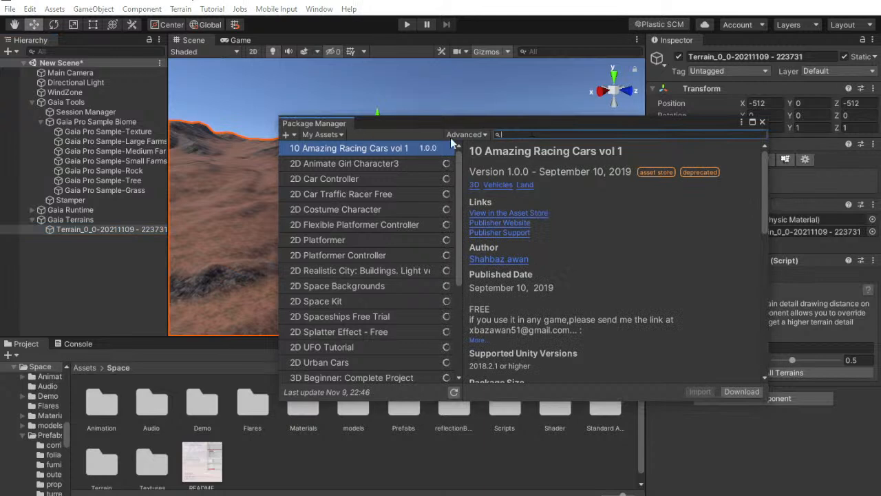
type("vegetation sp")
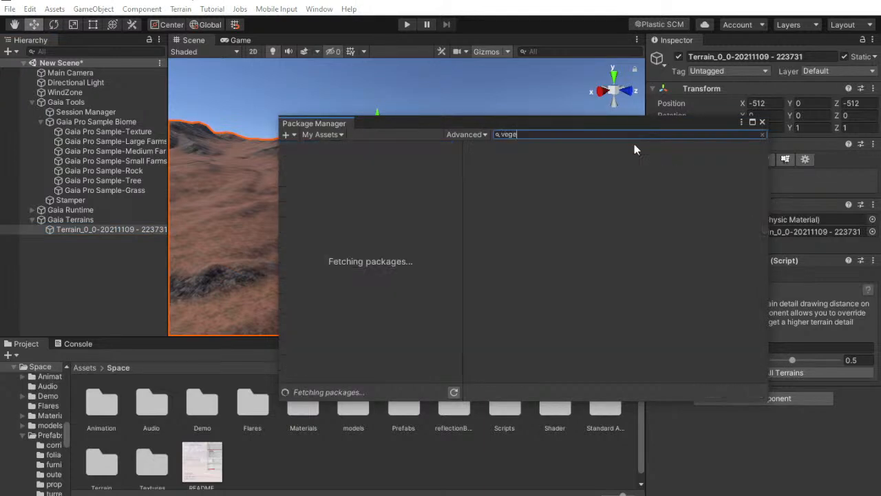
type("awner")
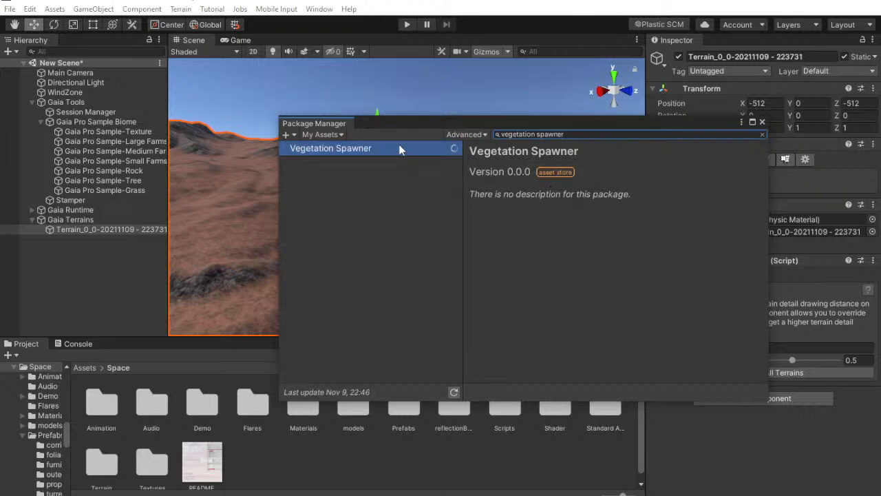
Start importing the Vegetation Spawner package, review the files offered for import, and move the Package Manager window aside
left_click(701, 391)
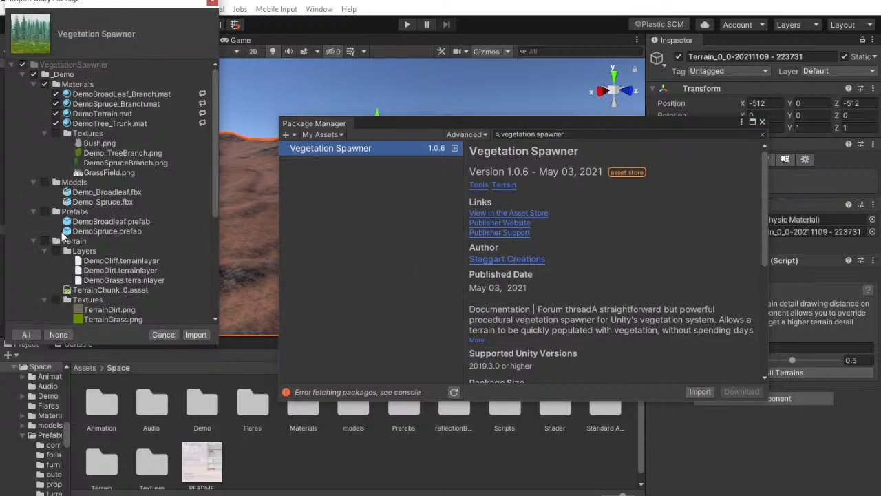
scroll(76, 220, "down", 5)
scroll(93, 234, "up", 5)
left_click(14, 64)
left_click(11, 66)
left_click(56, 134)
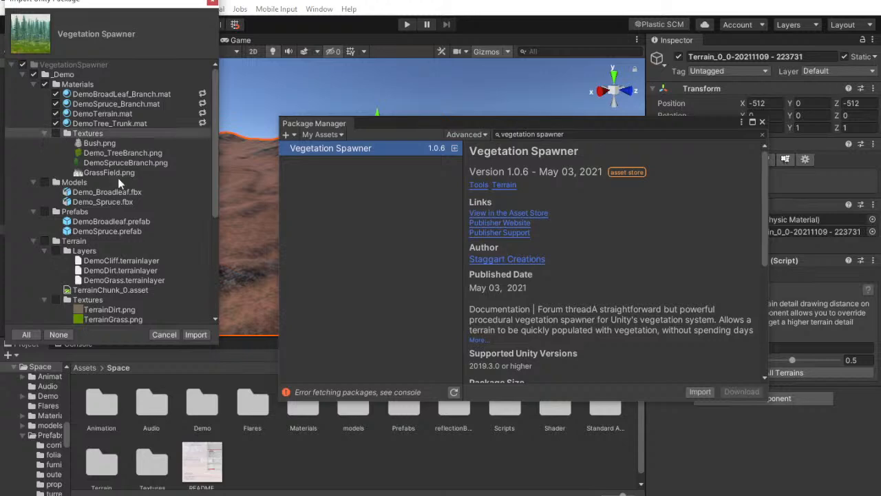
left_click(14, 66)
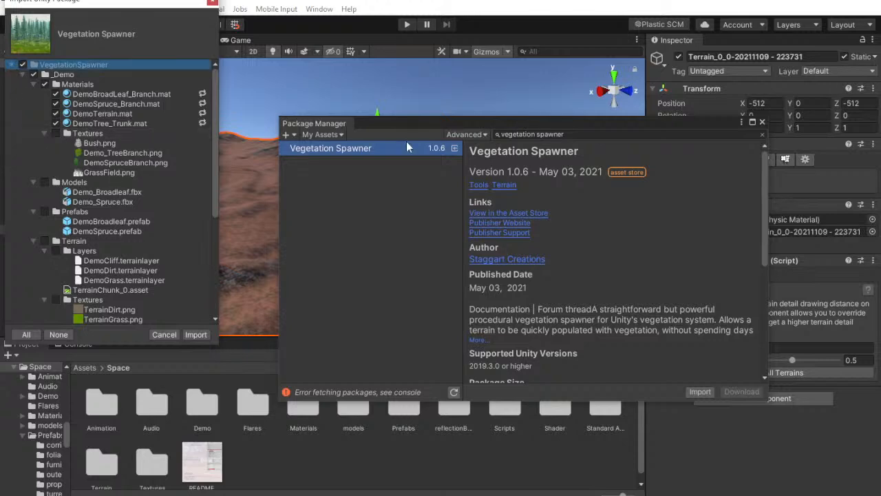
left_click_drag(529, 125, 623, 94)
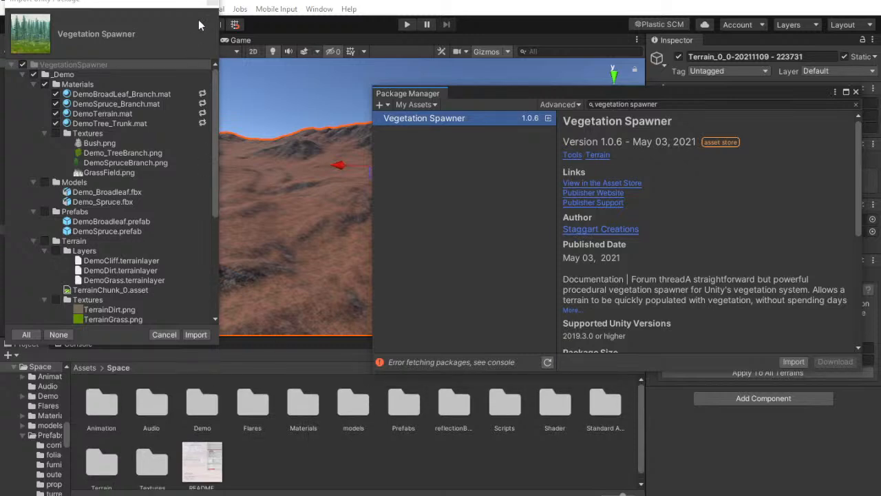
Select the Gaia terrain and search its available components for "vege" to check for the Vegetation Spawner
left_click_drag(159, 3, 336, 76)
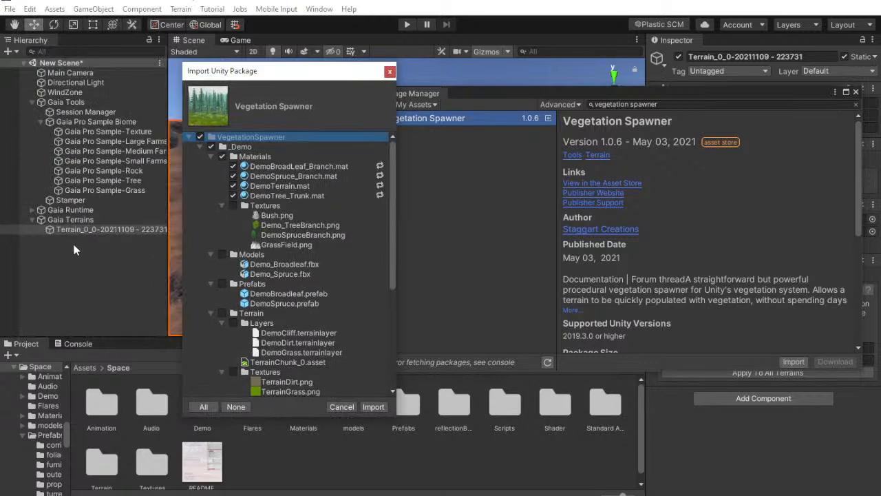
left_click(83, 219)
left_click(95, 229)
left_click_drag(687, 94, 519, 89)
left_click(763, 398)
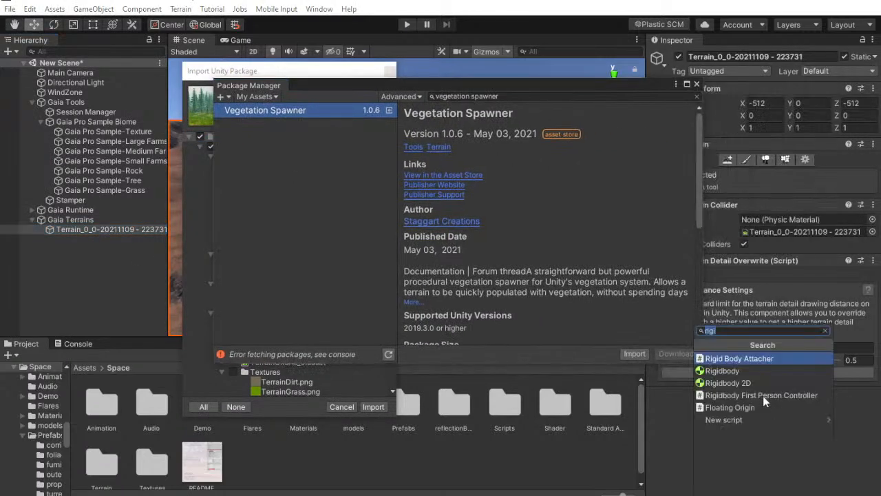
type("vw")
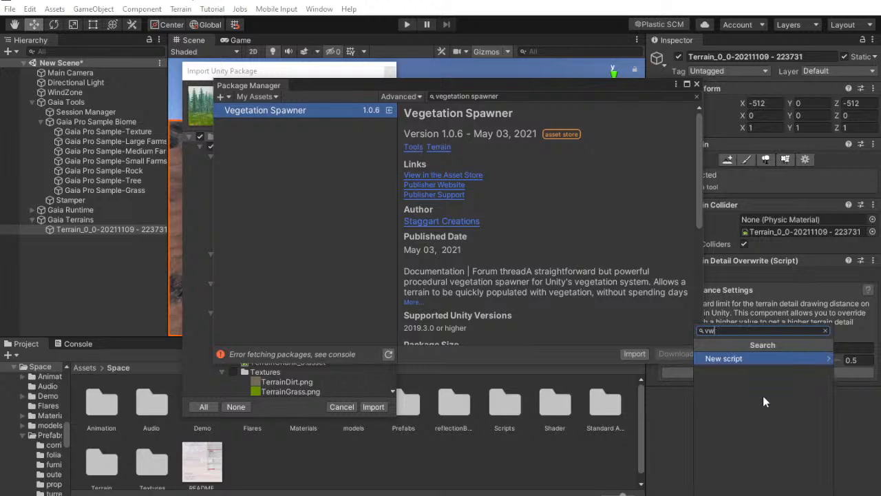
key("BackSpace")
key("BackSpace")
type("vege")
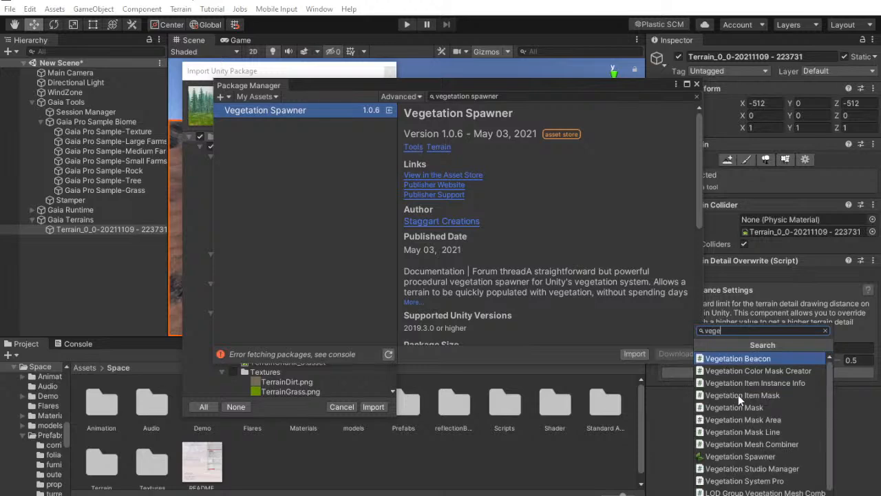
Close the Package Manager and the Vegetation Spawner import dialog without importing
left_click(696, 82)
left_click(695, 82)
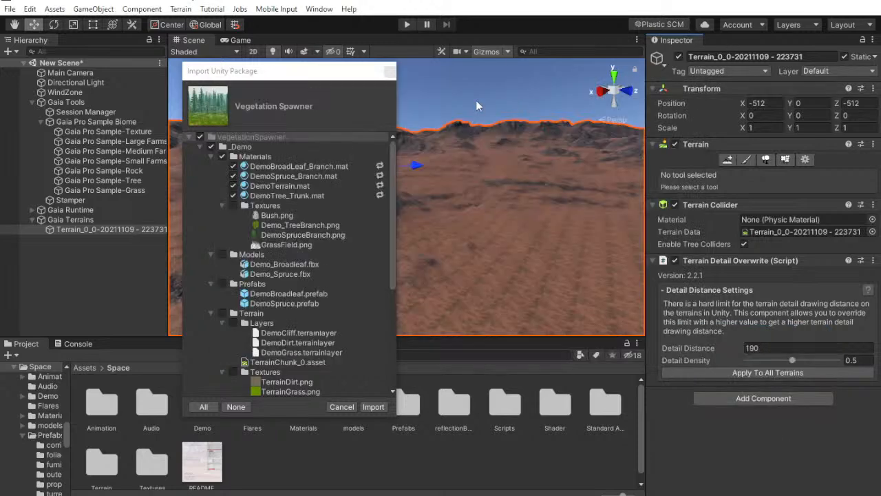
left_click(389, 72)
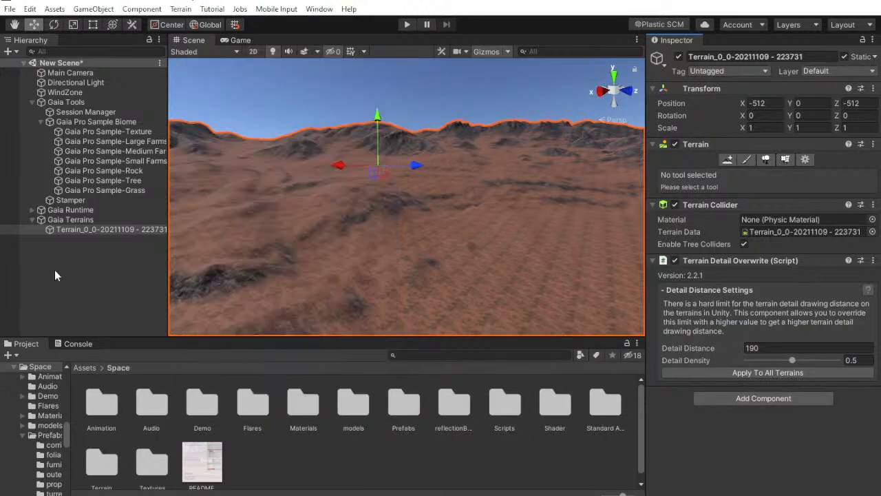
Add the Vegetation Spawner component to the Gaia terrain
left_click(81, 268)
left_click(84, 231)
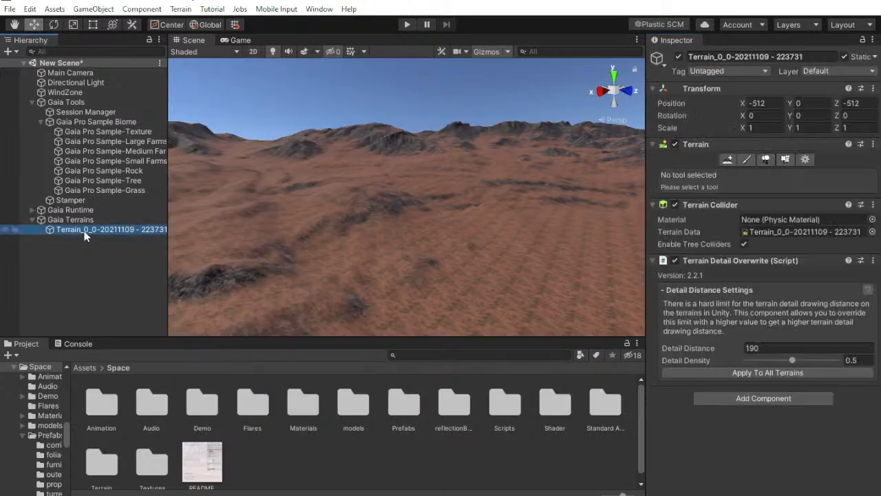
left_click(735, 396)
key("Up")
key("Up")
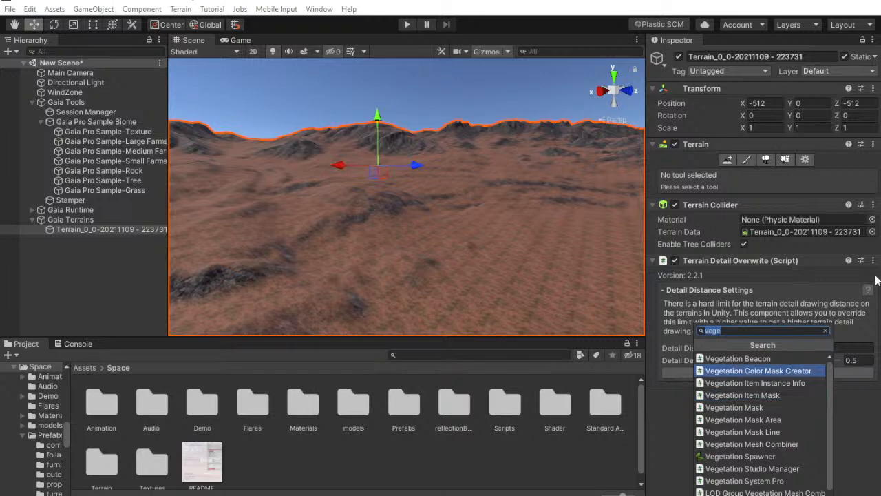
left_click(741, 457)
scroll(793, 354, "down", 1)
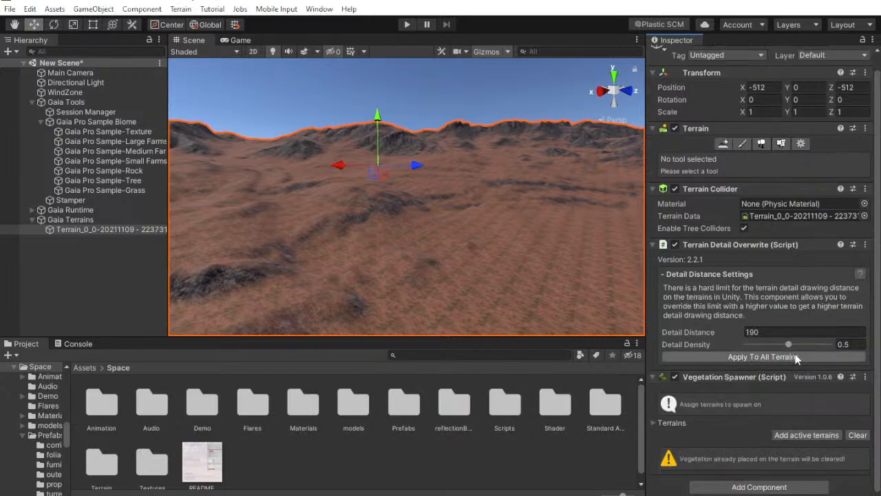
Assign the active terrains to the Vegetation Spawner and show its tree species settings
left_click(799, 435)
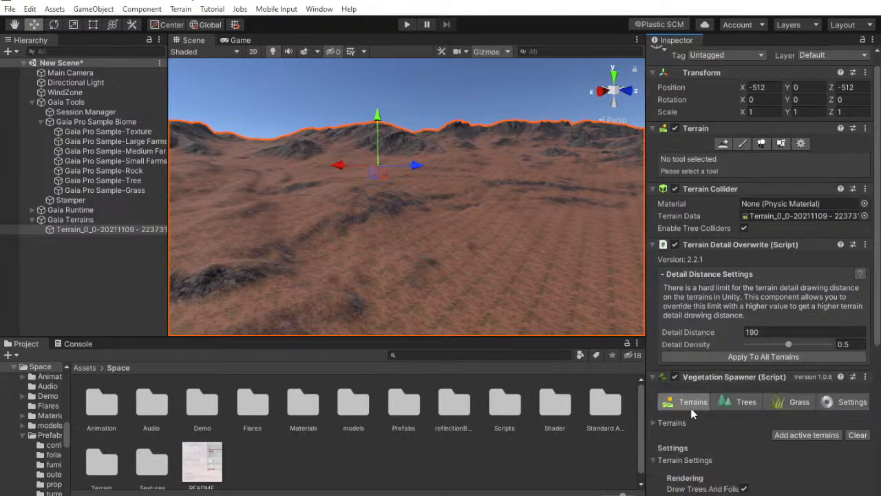
left_click(727, 404)
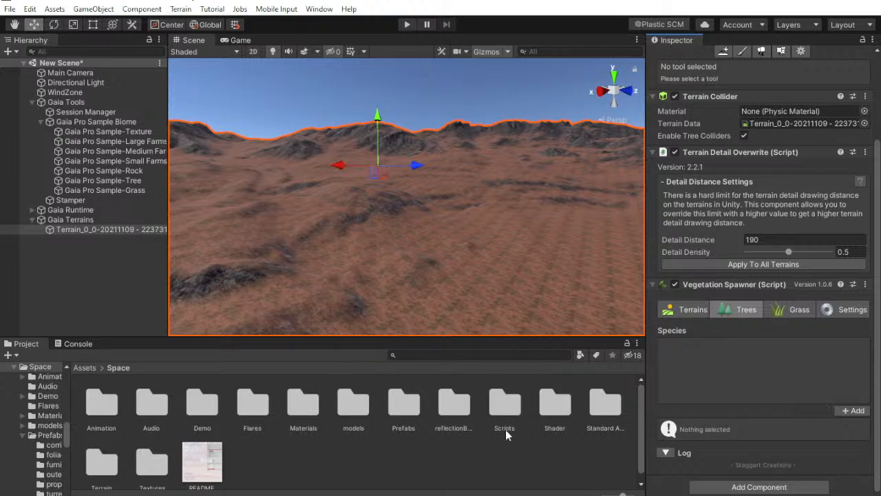
scroll(413, 434, "down", 1)
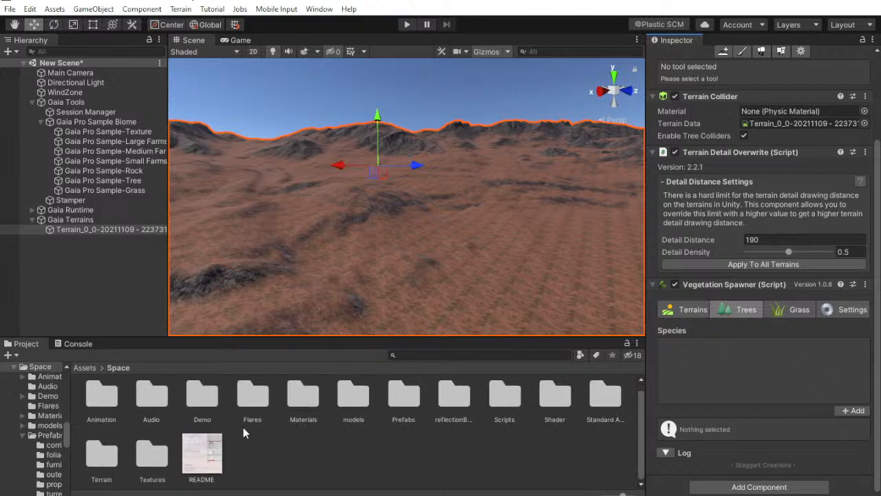
Browse the Space pack's prefabs, open the foliage folder, and inspect the xenoTreeTwin prefab
left_click(504, 408)
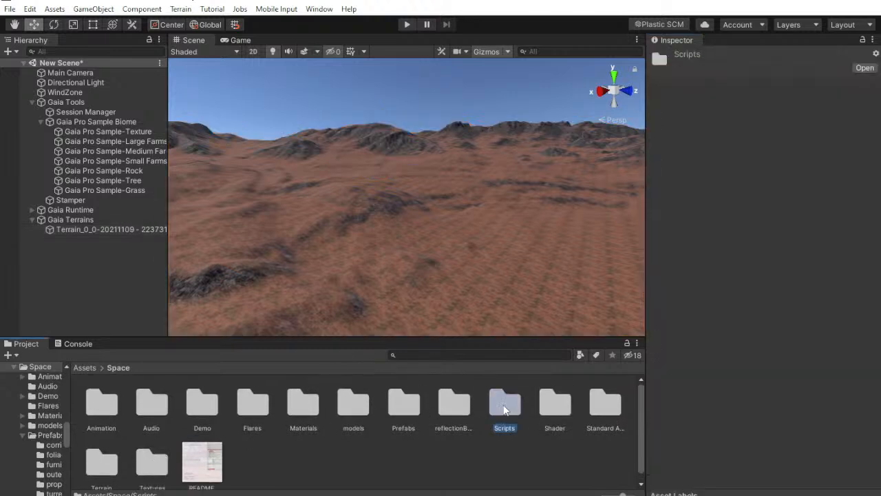
scroll(276, 455, "down", 1)
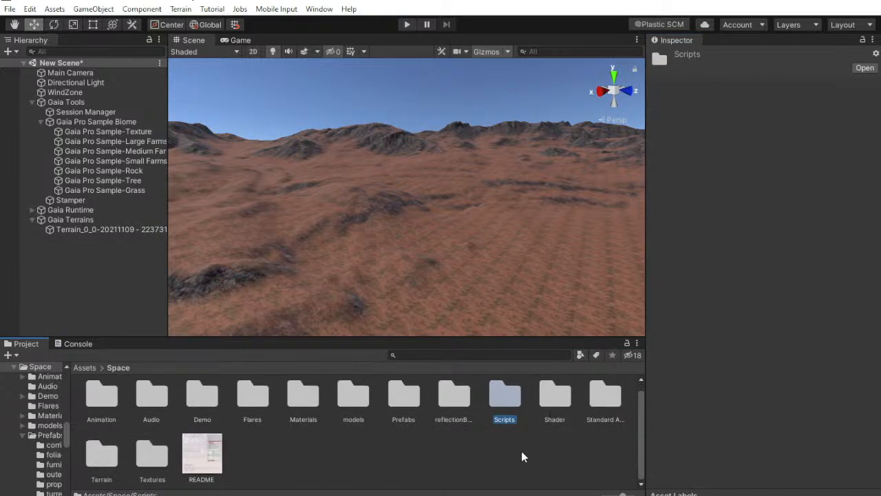
scroll(561, 448, "up", 1)
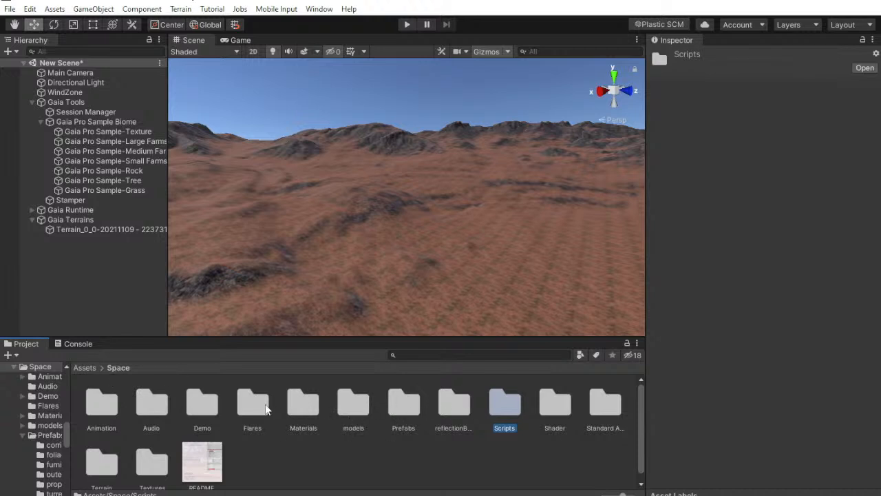
double_click(404, 402)
left_click(403, 400)
left_click(403, 450)
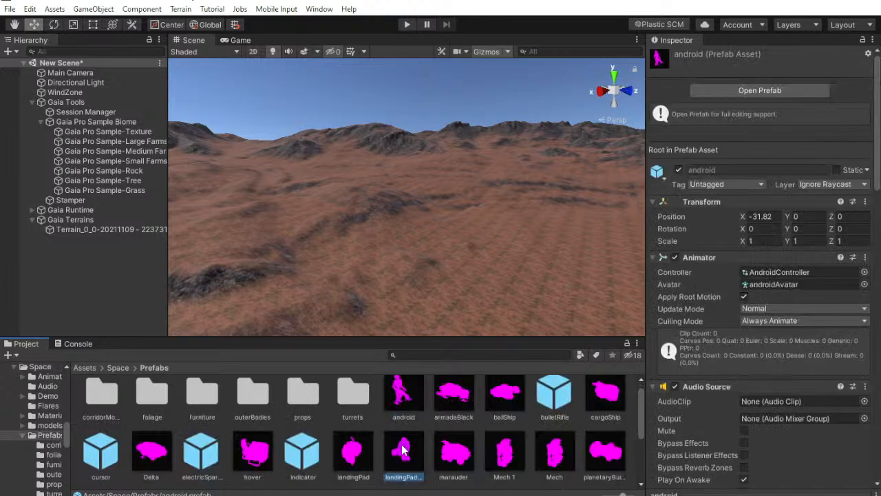
scroll(402, 446, "down", 5)
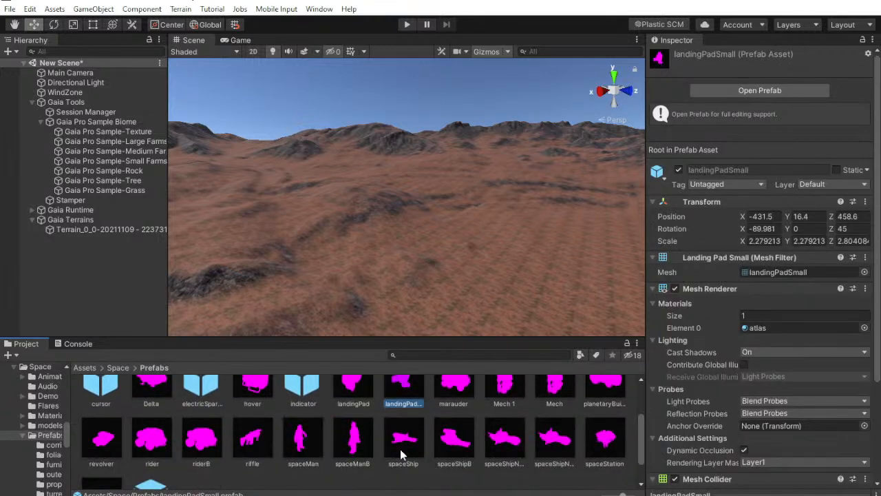
scroll(407, 462, "up", 6)
left_click(150, 408)
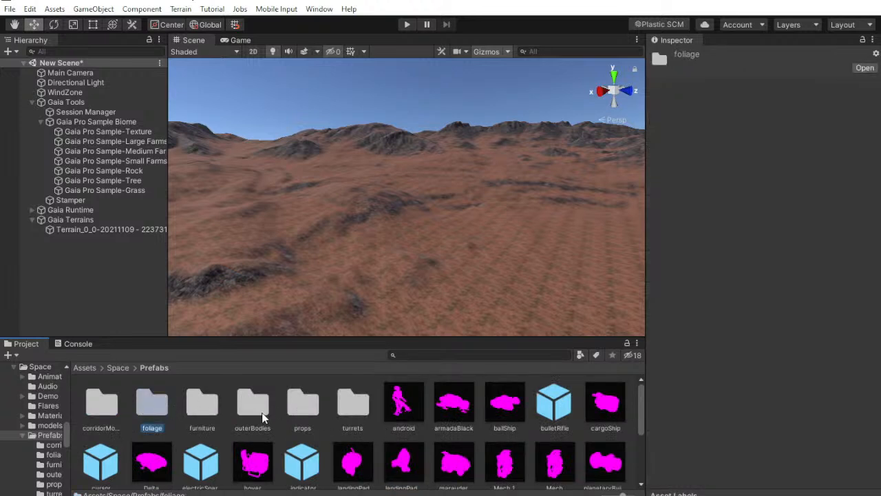
double_click(152, 403)
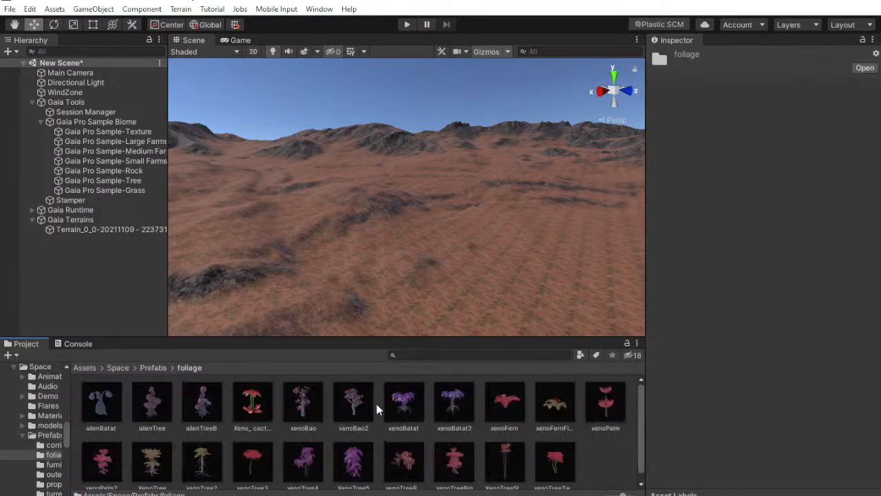
left_click(554, 463)
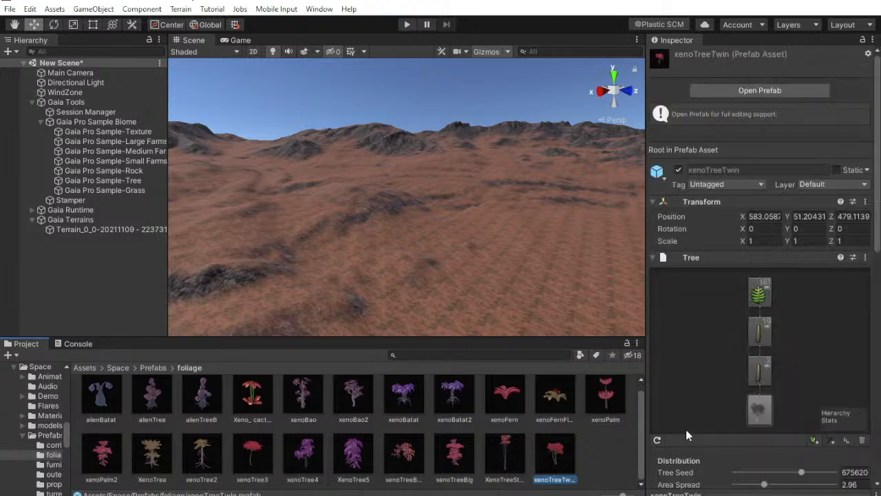
Place the alienBatat prefab on the red terrain and view it from several angles
left_click_drag(116, 400, 476, 191)
right_click_drag(477, 191, 485, 139)
left_click_drag(466, 168, 464, 138)
right_click_drag(473, 169, 470, 224)
scroll(454, 221, "down", 3)
right_click_drag(433, 296, 427, 250)
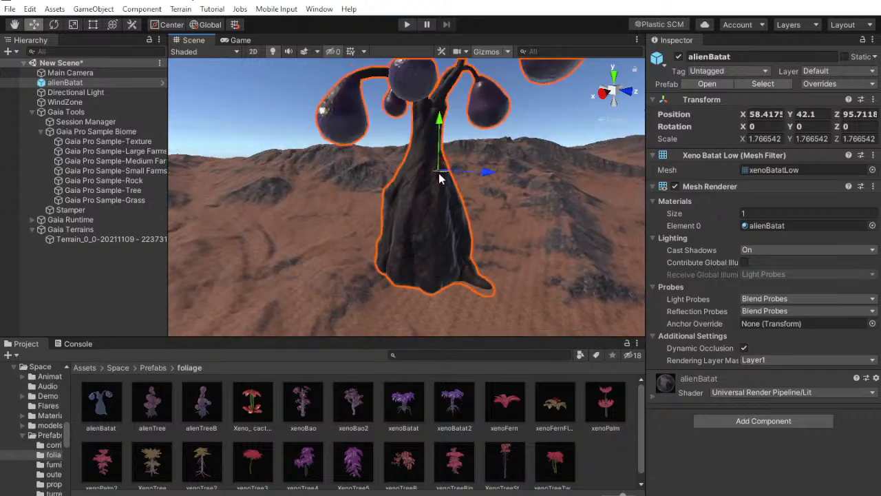
right_click_drag(439, 130, 440, 185)
scroll(436, 199, "down", 3)
middle_click_drag(419, 254, 404, 227)
Place the Xeno_cactus prefab on the terrain beside the alienBatat plant
left_click_drag(253, 402, 447, 236)
scroll(447, 236, "up", 3)
right_click_drag(441, 224, 435, 170)
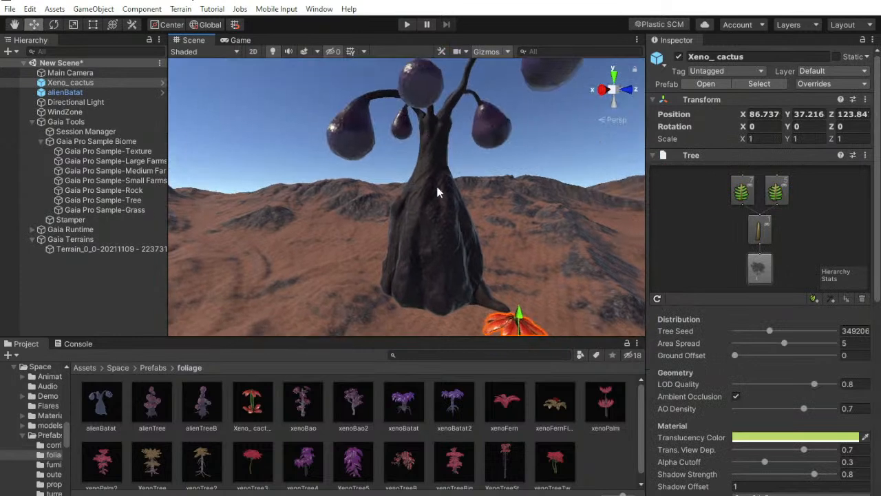
scroll(437, 174, "down", 3)
middle_click_drag(437, 173, 447, 187)
right_click_drag(447, 187, 448, 153)
Inspect the alienBatat plant in the scene and delete it
left_click(417, 244)
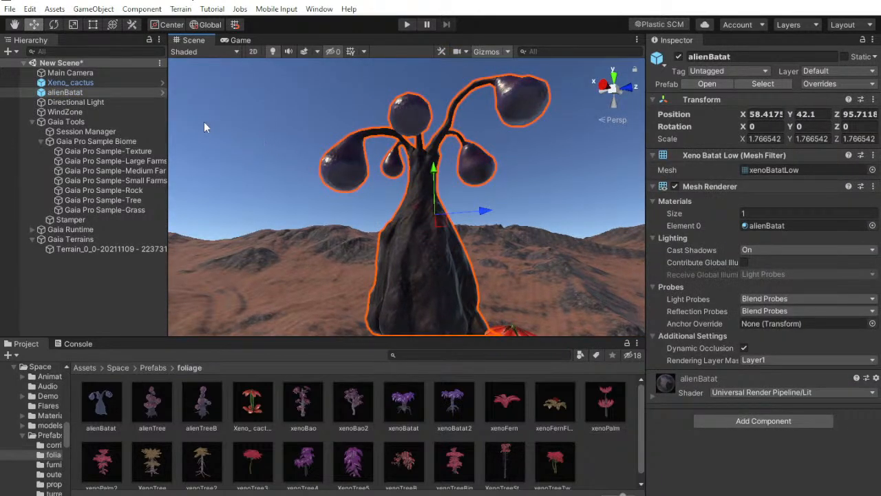
right_click_drag(432, 187, 431, 216)
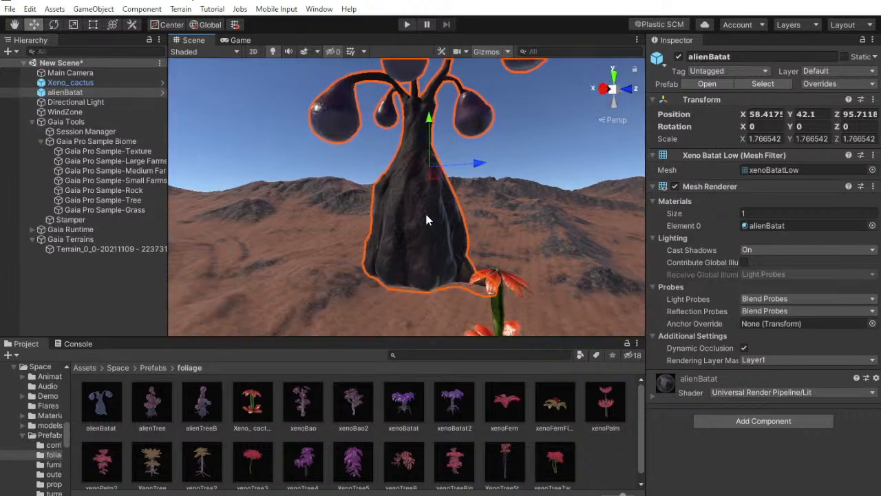
middle_click_drag(431, 216, 466, 252)
left_click(83, 92)
right_click(83, 92)
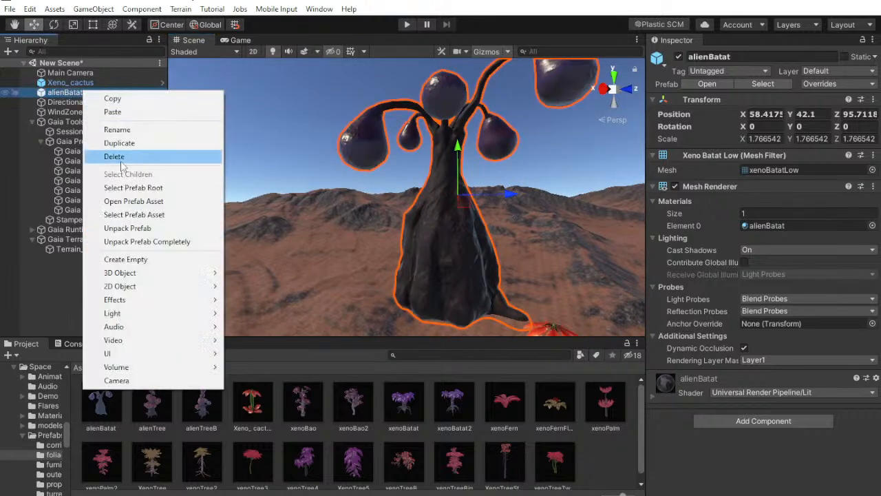
left_click(119, 157)
Examine the Xeno_cactus plant up close, including its tree settings and the shader of its Optimized Bark Material
right_click_drag(338, 215, 467, 287)
middle_click_drag(466, 287, 411, 281)
scroll(411, 281, "up", 4)
left_click(398, 230)
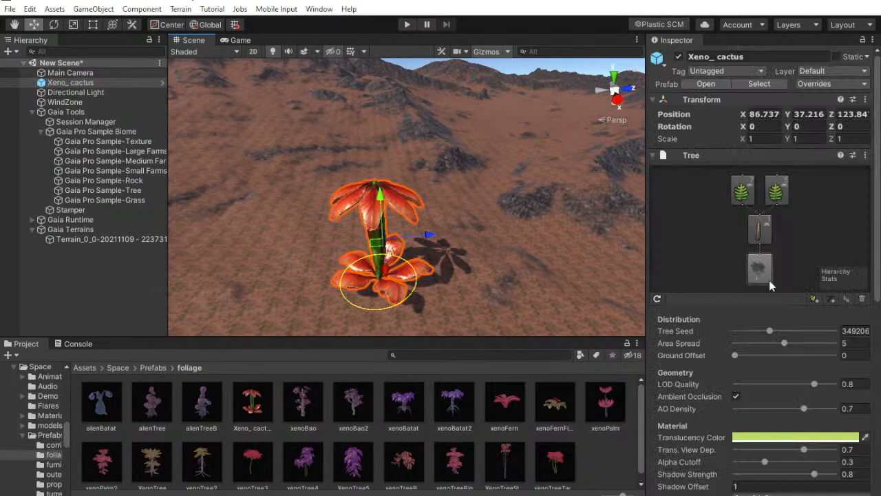
scroll(826, 322, "down", 10)
left_click(680, 411)
scroll(699, 380, "down", 6)
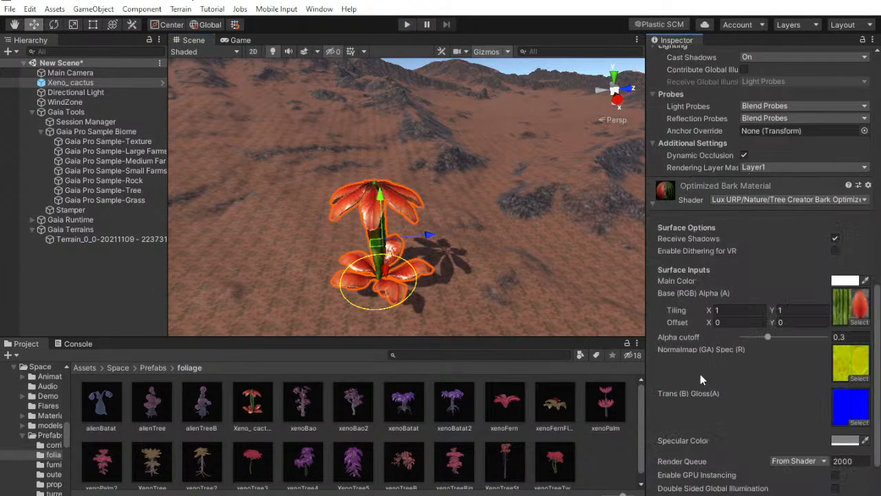
scroll(393, 239, "up", 2)
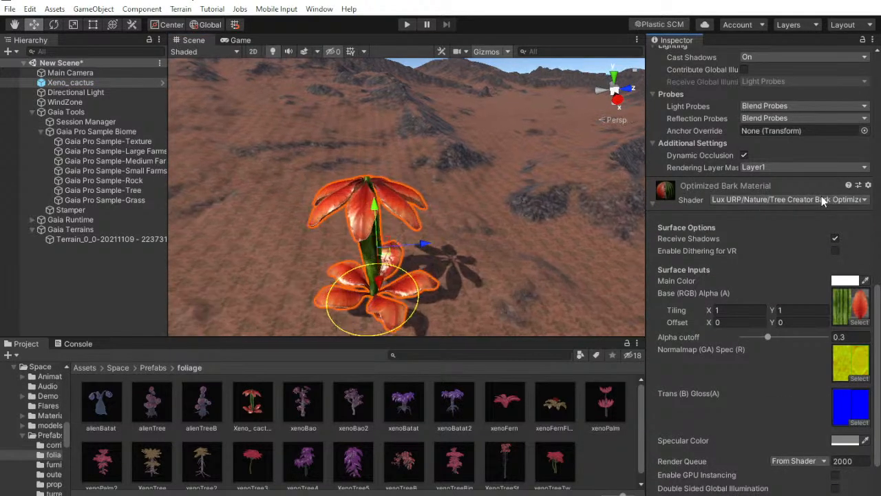
middle_click_drag(442, 198, 391, 166)
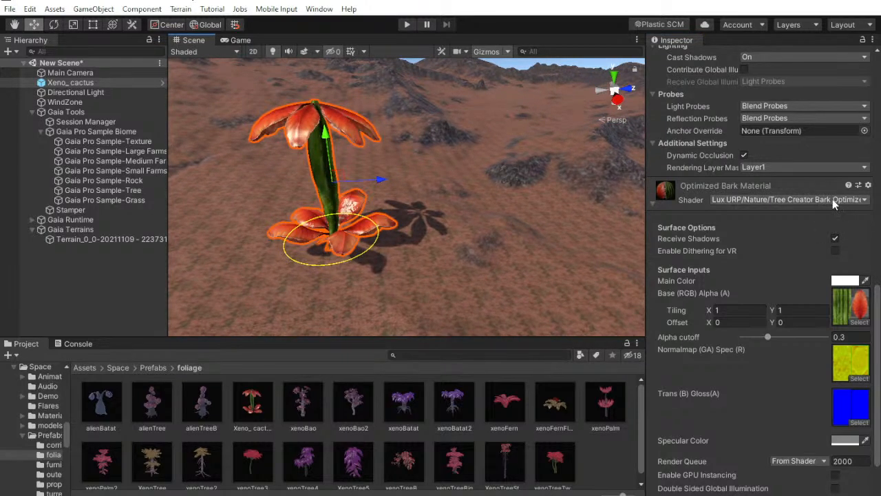
Delete the Xeno_cactus plant from the scene
right_click(47, 83)
left_click(77, 151)
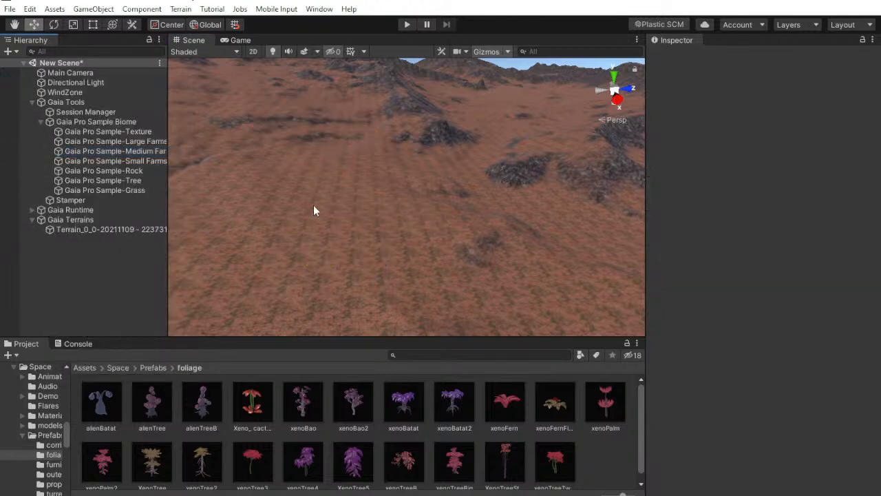
scroll(346, 446, "down", 1)
Search the project assets for "grass", clear the search, and return to the Space folder
left_click(154, 367)
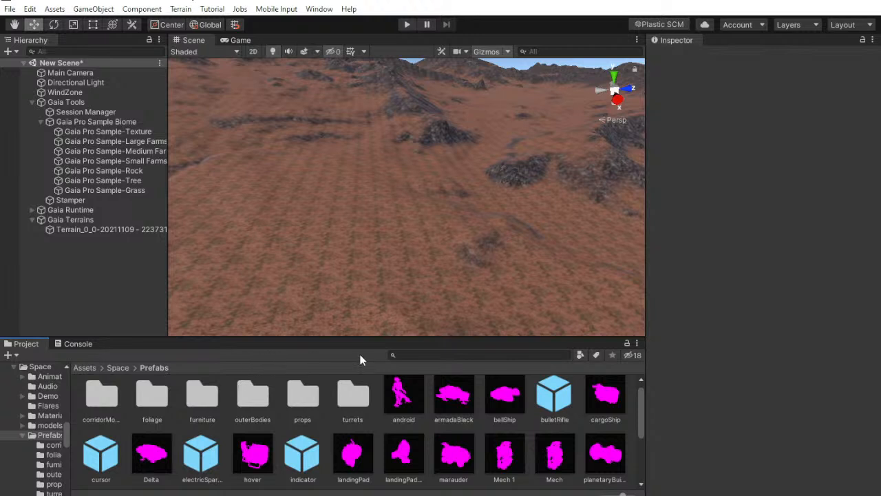
left_click(442, 354)
type("gr")
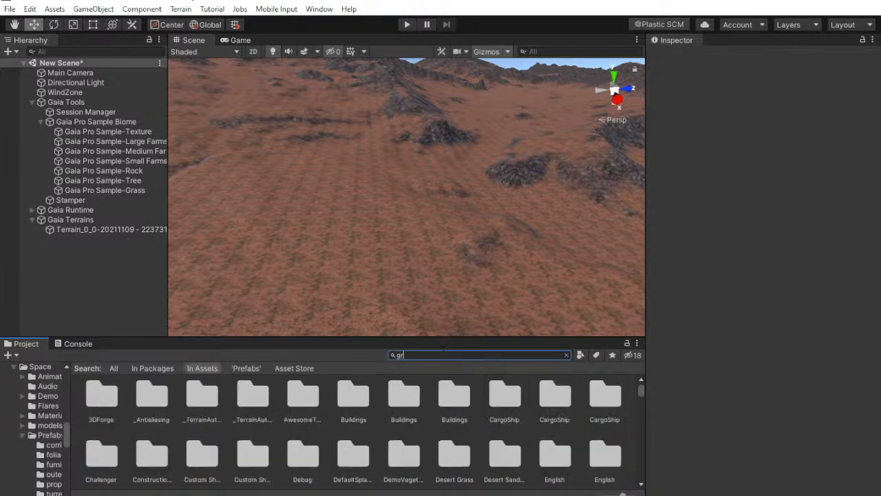
type("ass")
key("BackSpace")
key("BackSpace")
key("BackSpace")
key("BackSpace")
key("BackSpace")
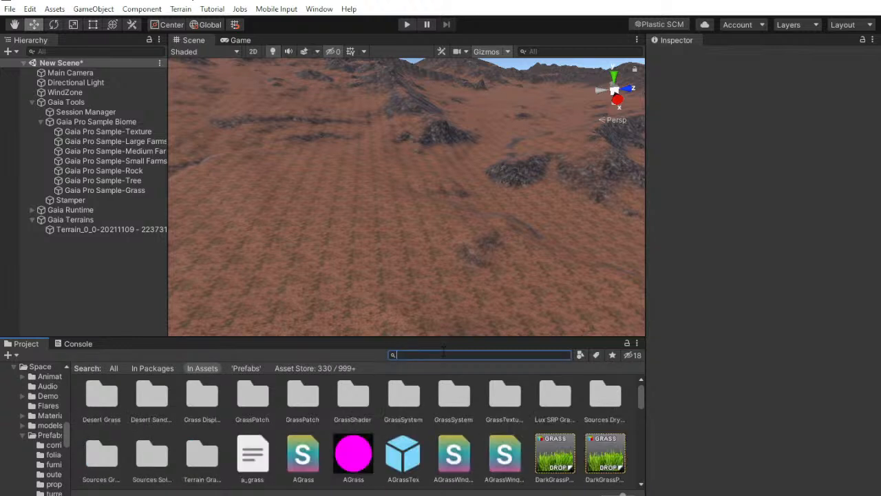
left_click(95, 368)
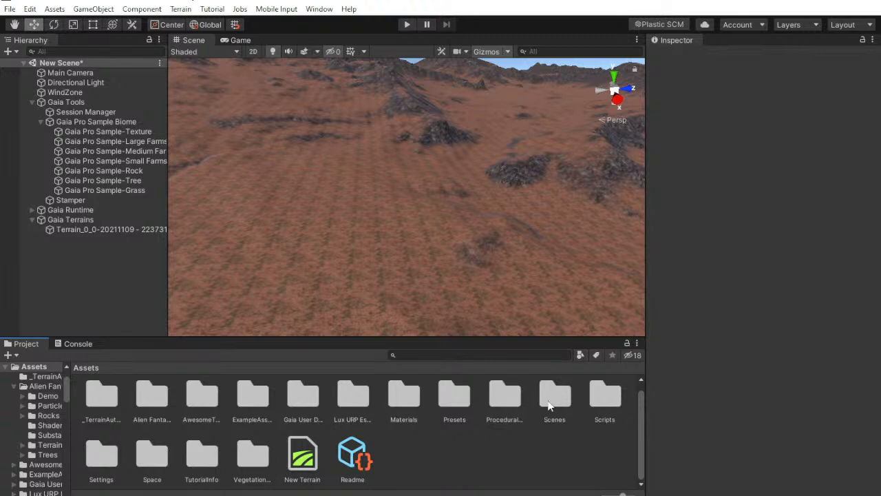
double_click(152, 460)
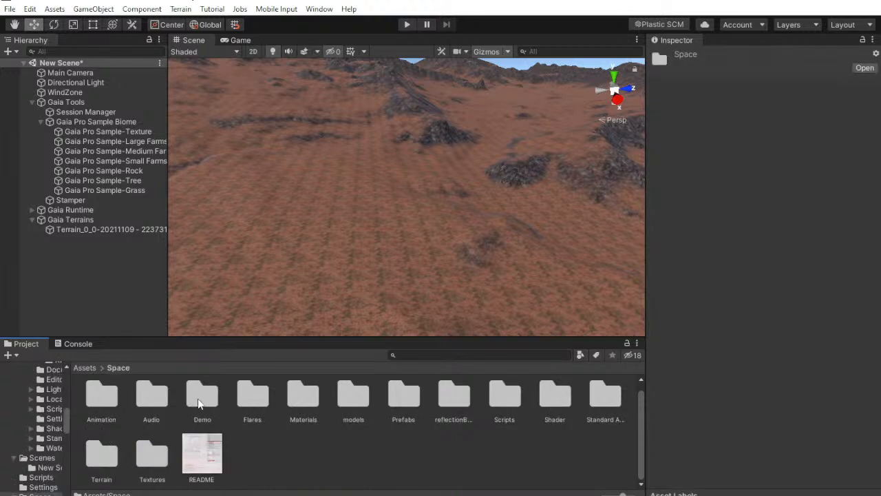
Place the New Terrain asset from the Space Terrain folder into the scene and view its alien foliage up close
double_click(114, 460)
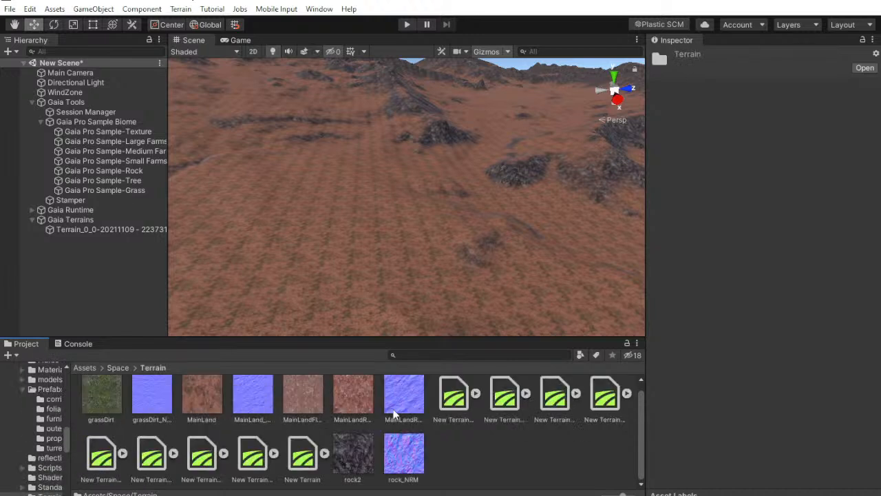
left_click(291, 468)
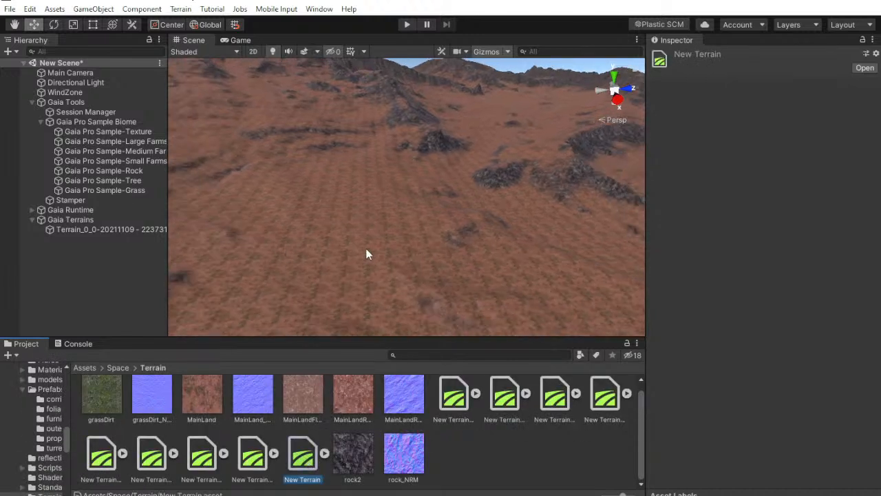
left_click_drag(288, 474, 178, 280)
right_click_drag(355, 246, 546, 191)
middle_click_drag(546, 191, 185, 225)
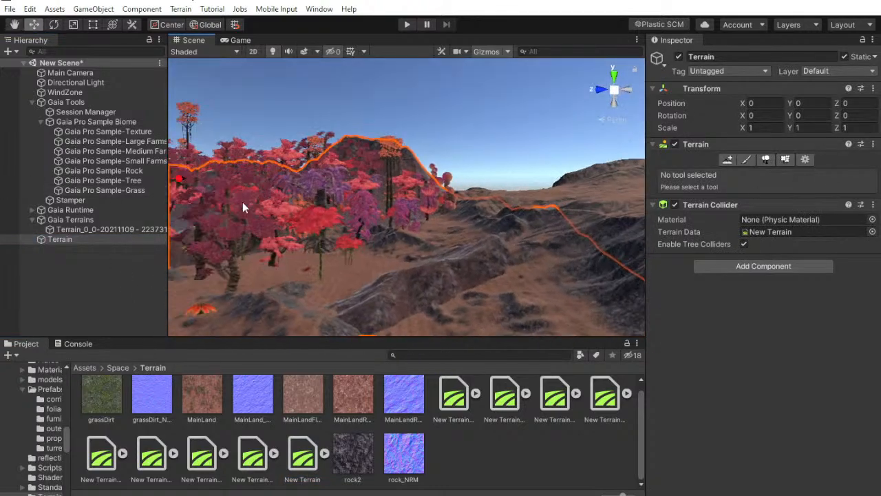
mouse_move(377, 201)
right_mouse_down()
mouse_move(269, 215)
mouse_move(124, 212)
mouse_move(173, 138)
right_mouse_up()
key("w")
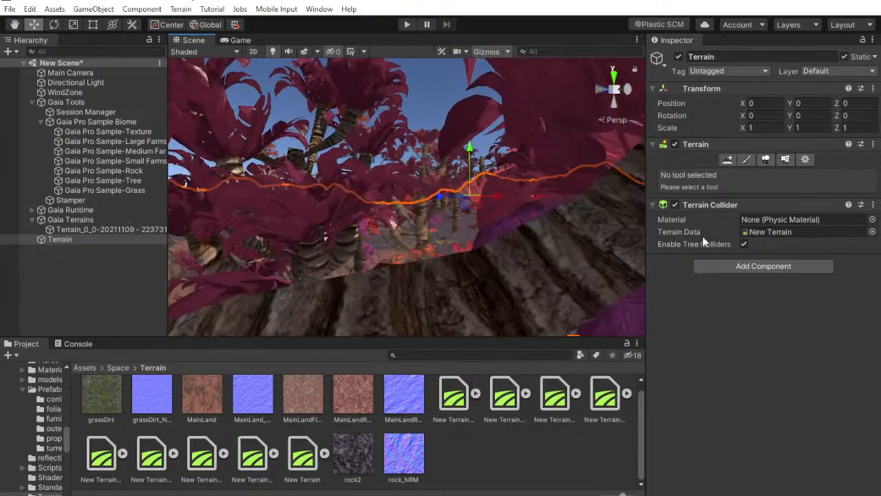
Check the xenoGrassSpiky detail settings on the sample terrain and locate its texture in the project assets
left_click(785, 159)
scroll(794, 213, "down", 4)
left_click(753, 275)
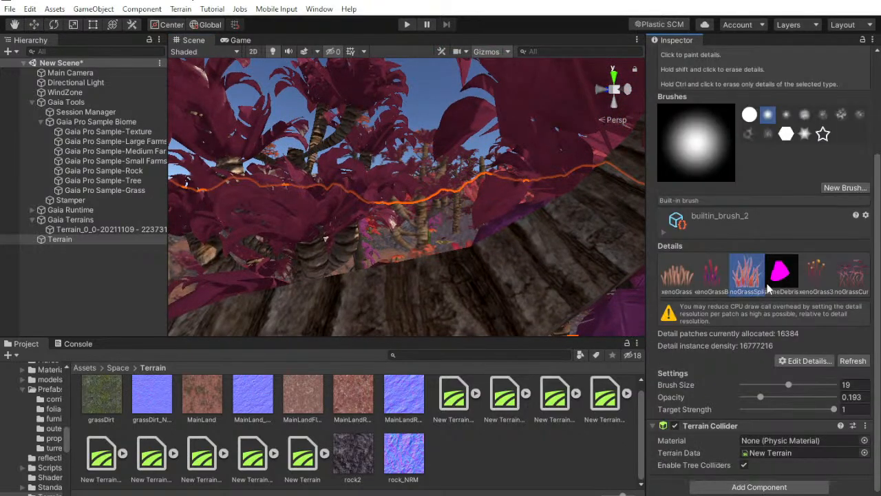
left_click(802, 360)
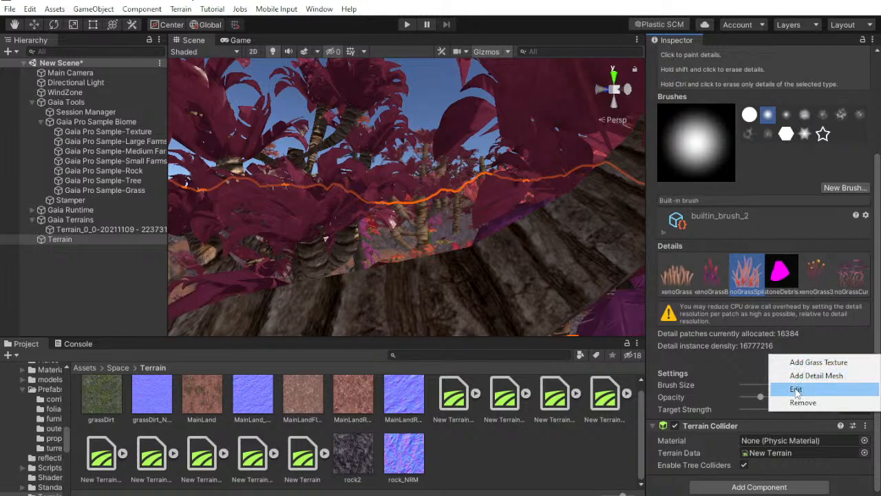
left_click(796, 389)
left_click(137, 41)
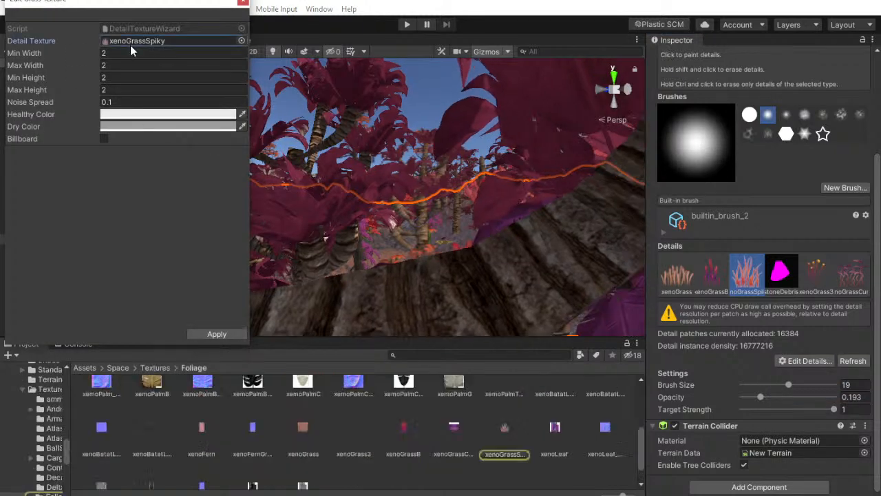
left_click(243, 5)
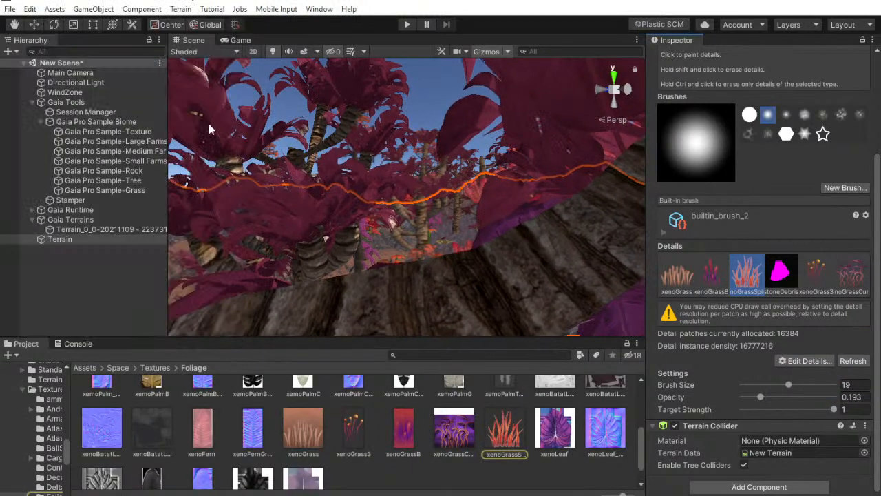
Browse the Foliage textures folder and compare its grass textures with the sample terrain's details, including xenoGrass
scroll(540, 431, "up", 3)
scroll(505, 434, "up", 1)
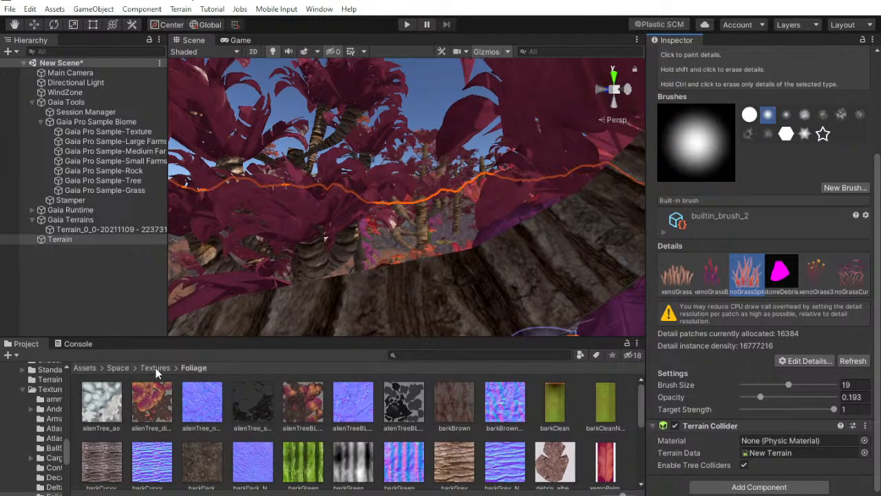
scroll(408, 427, "down", 8)
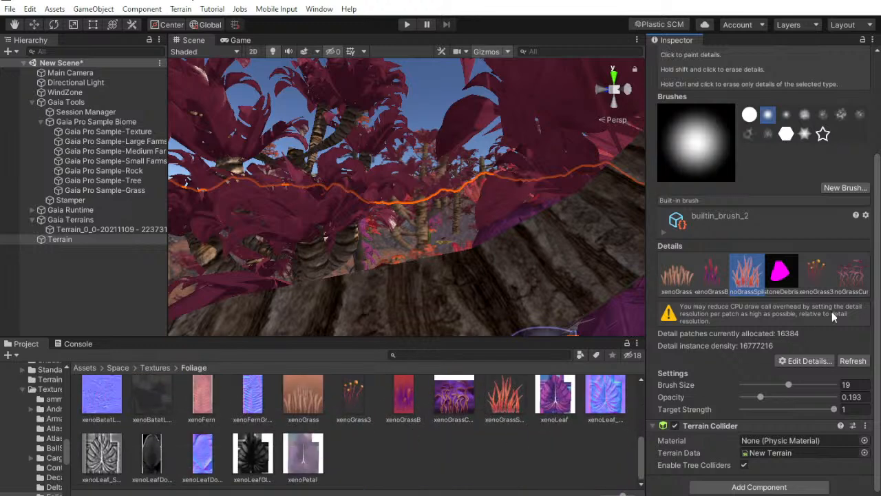
scroll(820, 325, "up", 4)
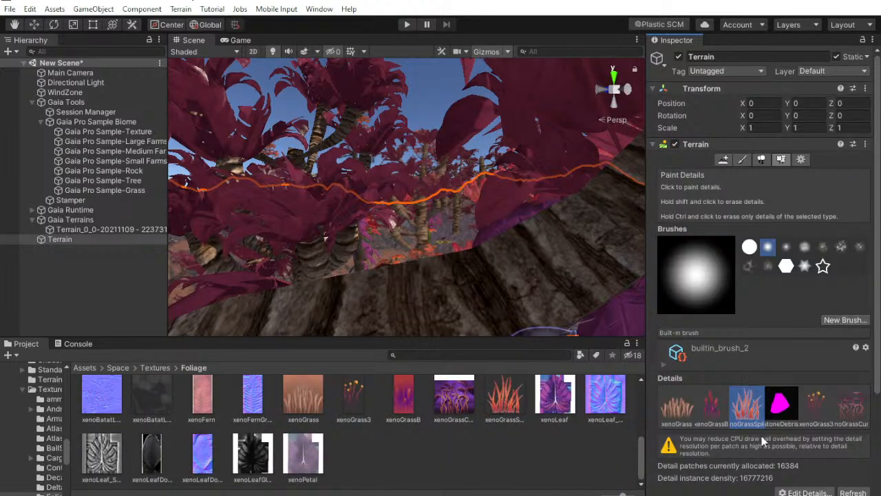
left_click(683, 414)
scroll(435, 451, "up", 1)
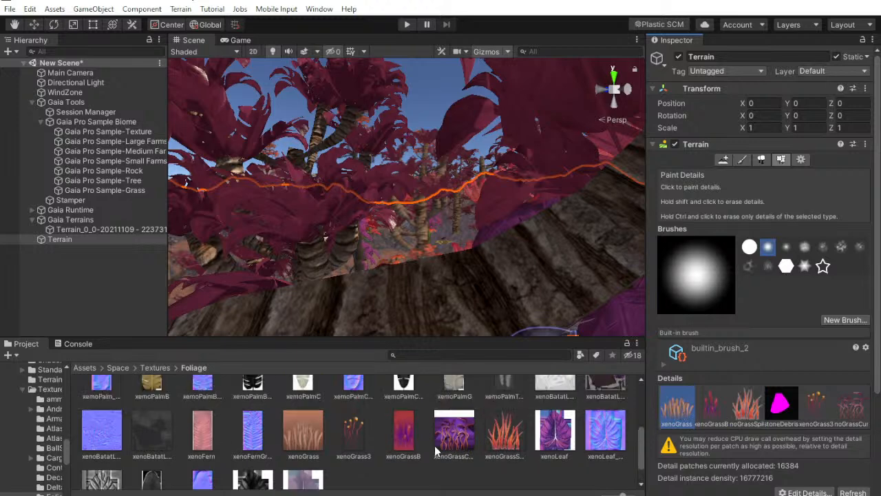
scroll(446, 446, "up", 5)
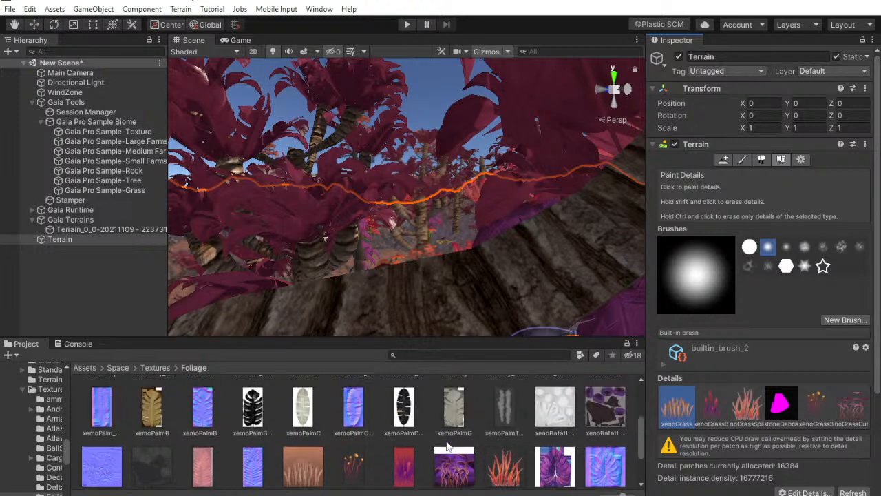
scroll(447, 446, "down", 5)
scroll(447, 447, "down", 1)
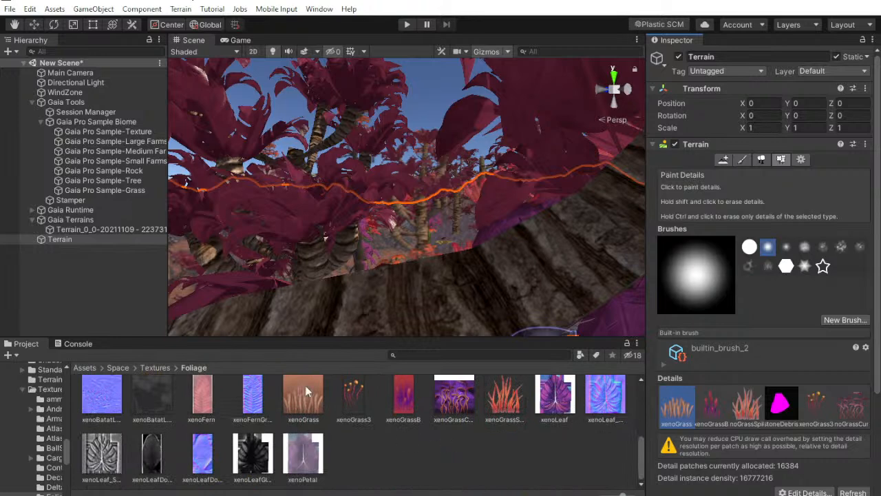
Deactivate the sample Terrain object and select the Gaia terrain, Terrain_0_0
left_click(679, 56)
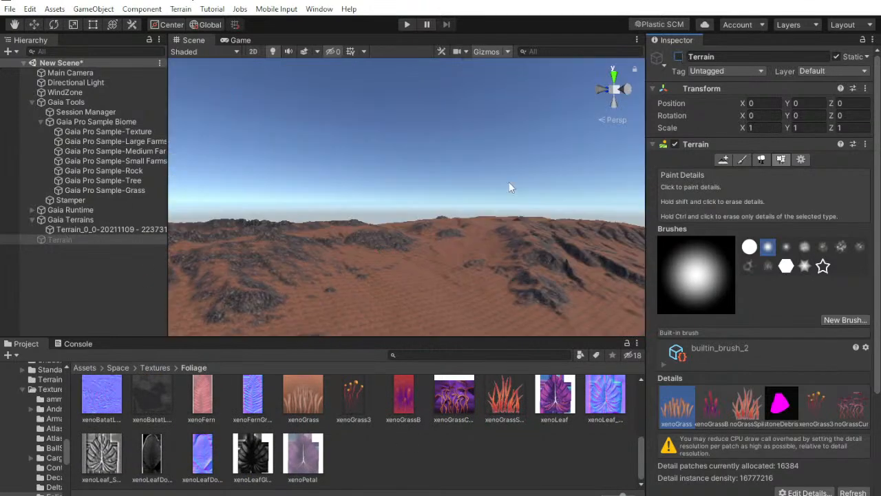
right_click_drag(516, 184, 419, 218)
middle_click_drag(467, 271, 526, 142)
right_click_drag(526, 143, 457, 262)
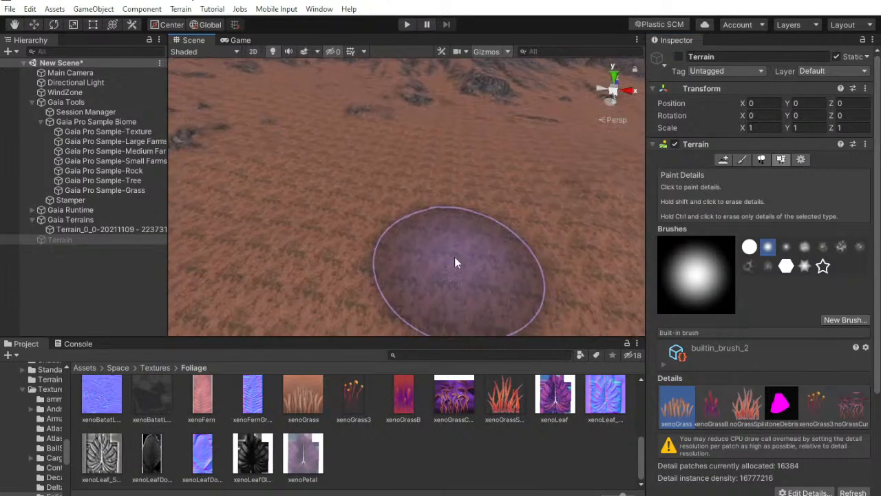
left_click(40, 267)
scroll(441, 211, "up", 3)
left_click(95, 230)
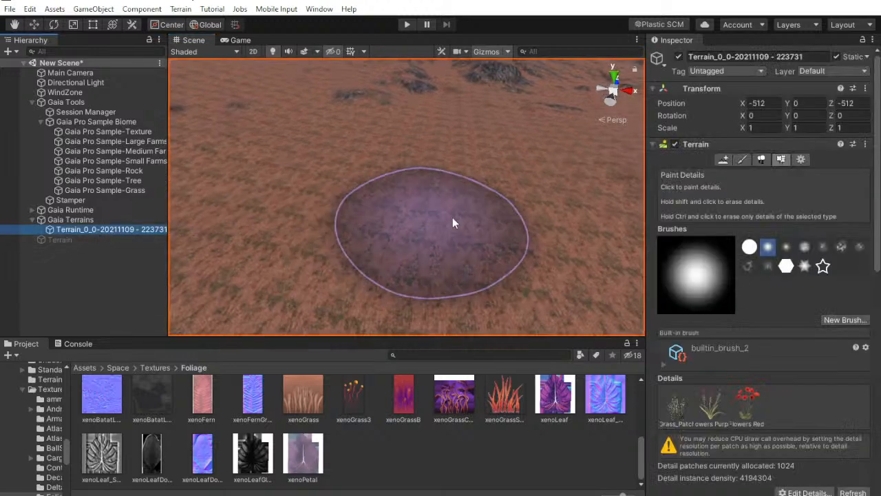
Look over the Gaia terrain, check the live chat in YouTube Studio, and return to Unity
scroll(421, 215, "down", 5)
right_click_drag(443, 232, 490, 200)
scroll(719, 317, "down", 5)
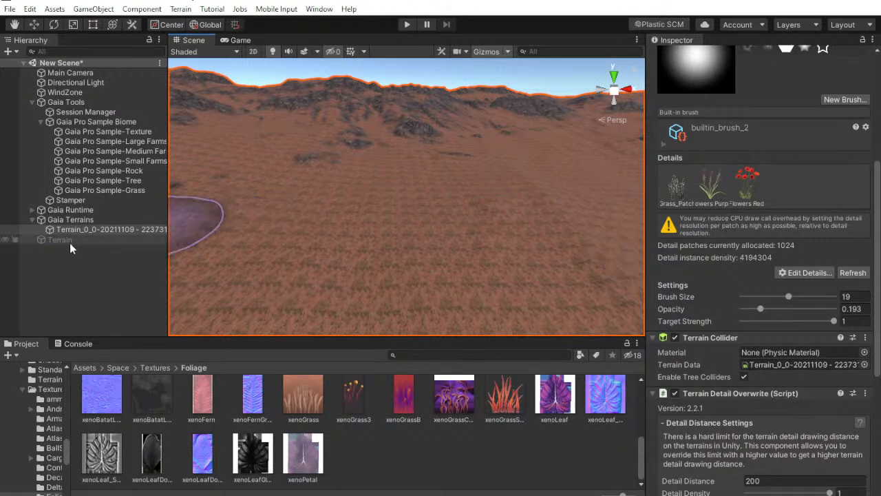
mouse_move(535, 188)
right_mouse_down()
mouse_move(403, 252)
mouse_move(637, 223)
mouse_move(606, 188)
mouse_move(600, 196)
right_mouse_up()
key("alt+Tab")
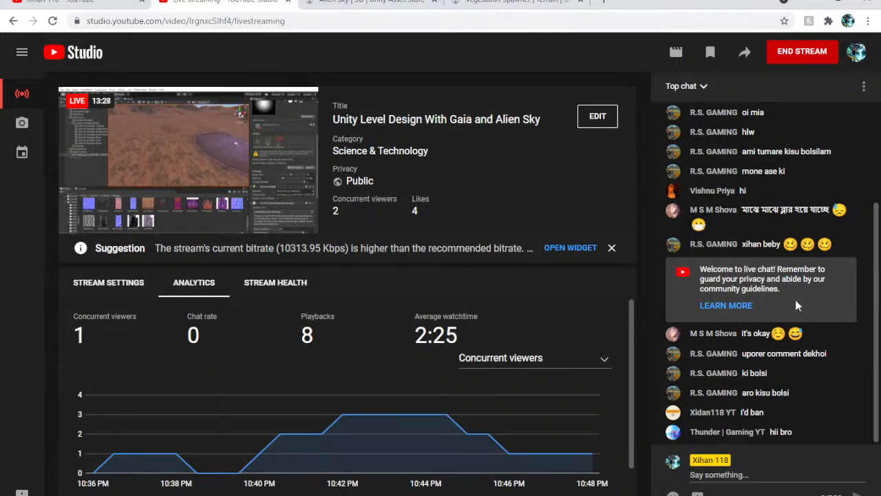
key("alt+Tab")
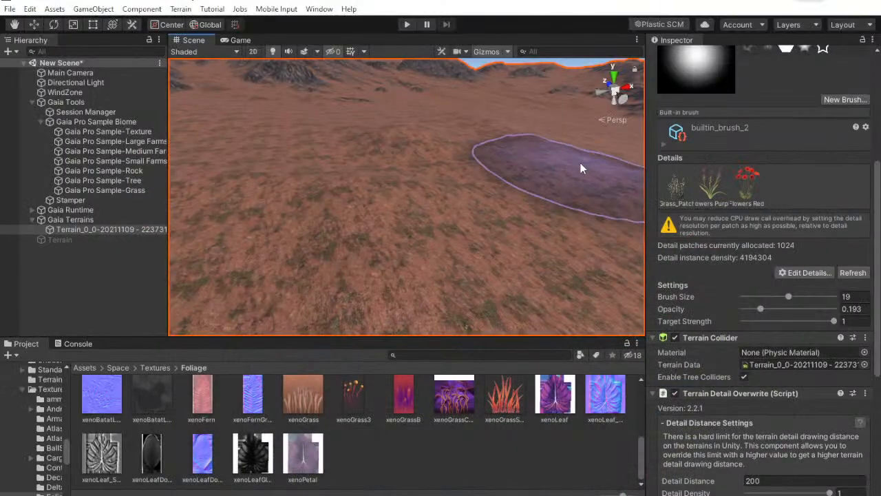
Add a new grass item to the Vegetation Spawner on the Gaia terrain
left_click(30, 293)
scroll(317, 159, "down", 4)
right_click_drag(332, 222, 190, 280)
scroll(311, 240, "down", 4)
left_click(83, 230)
scroll(764, 337, "down", 5)
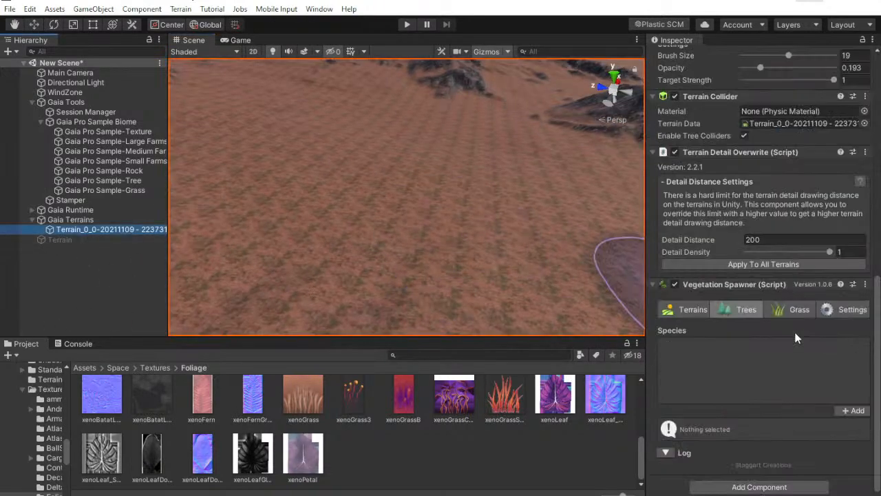
left_click(798, 309)
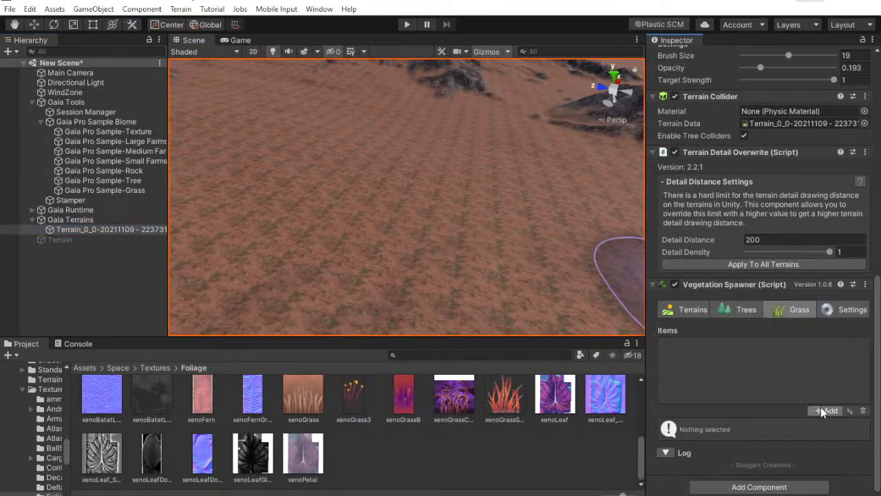
left_click(825, 409)
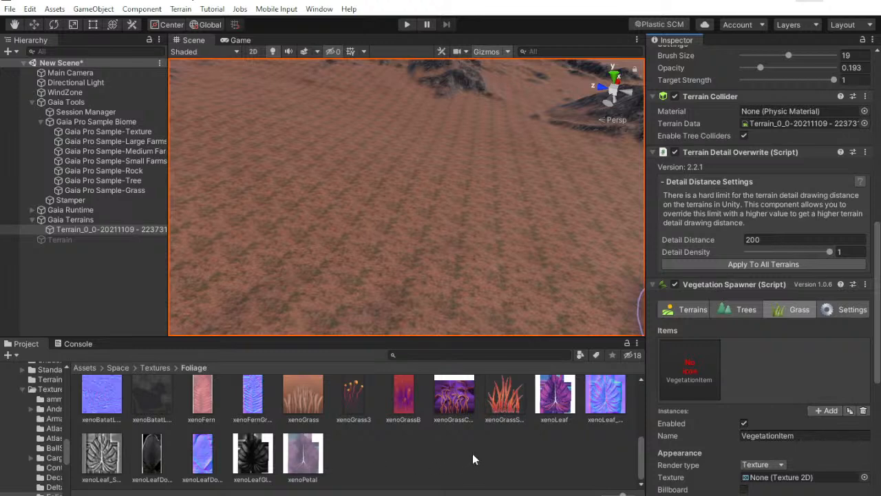
Assign the xenoGrassSpiky texture to the new grass item
scroll(722, 395, "down", 4)
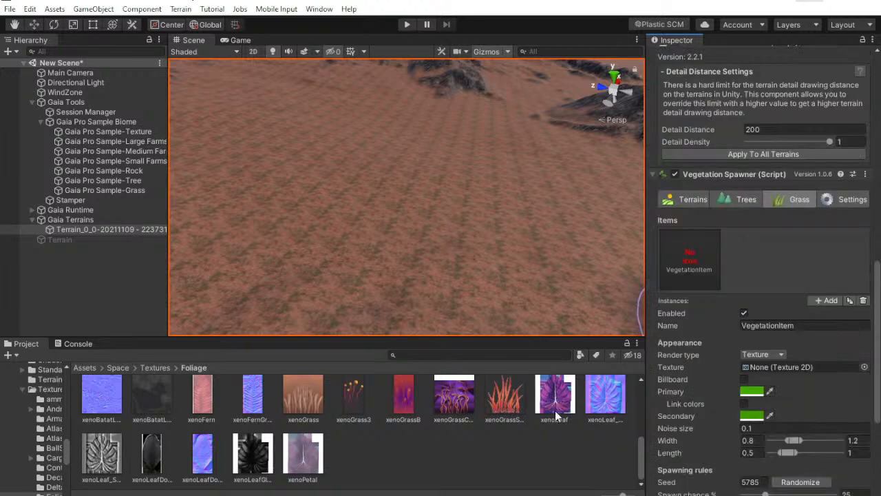
left_click_drag(505, 410, 647, 370)
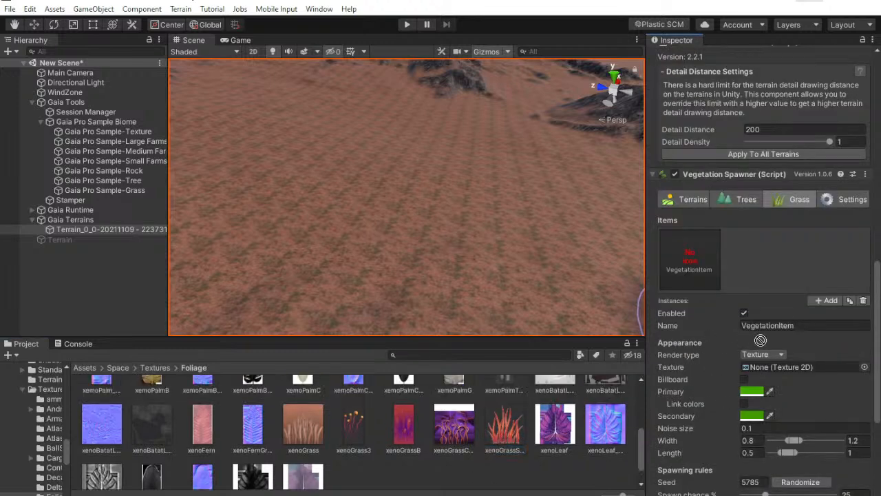
left_click_drag(769, 367, 770, 367)
Set the minimum and maximum width and length of the xenoGrassSpiky item to 2
scroll(772, 358, "down", 4)
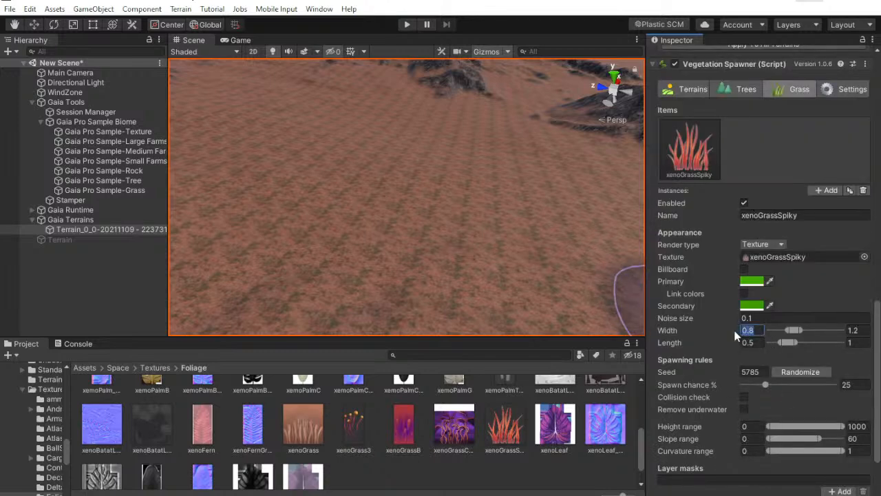
type("2")
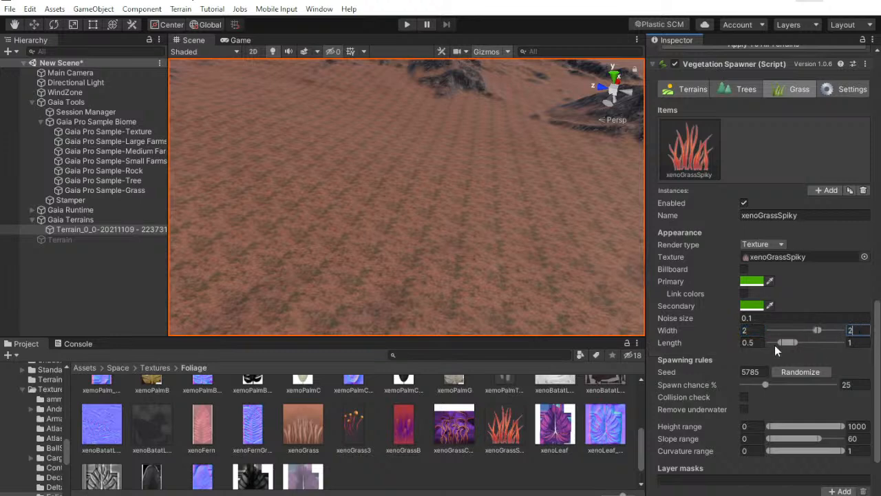
type("2")
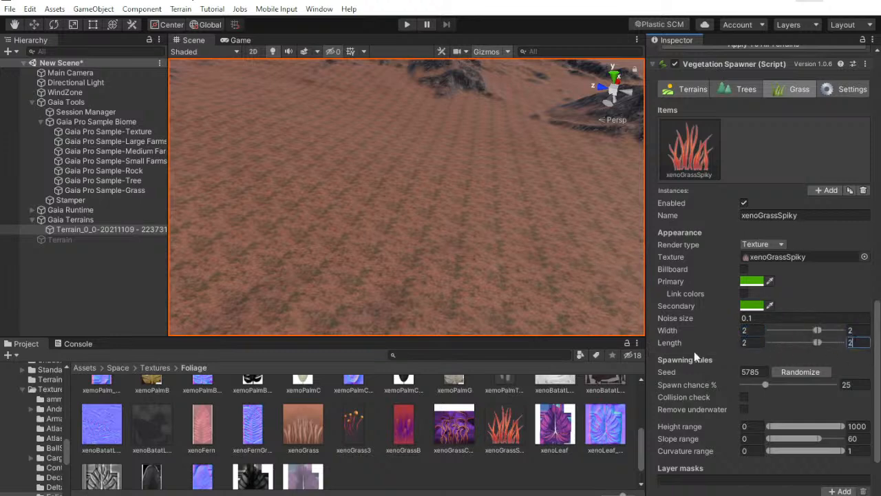
Check the xenoGrass detail's size and color settings on the deactivated sample terrain, and close them without changes
left_click(28, 240)
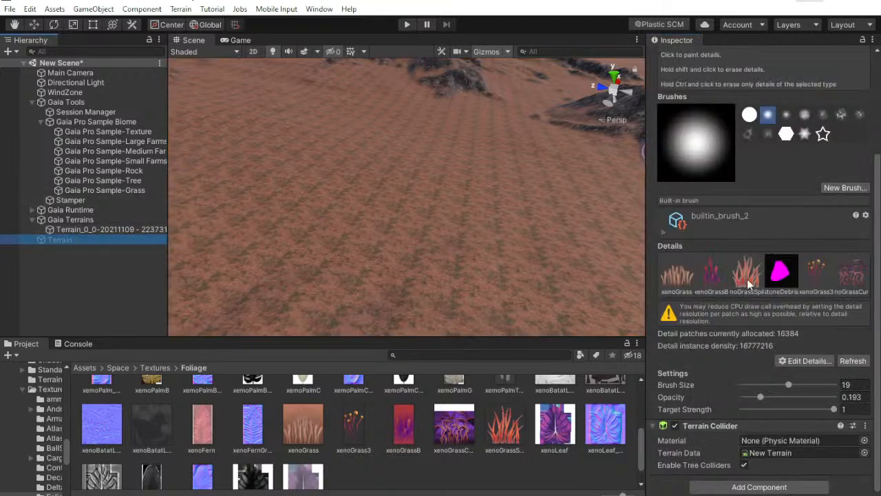
left_click(689, 283)
left_click(806, 361)
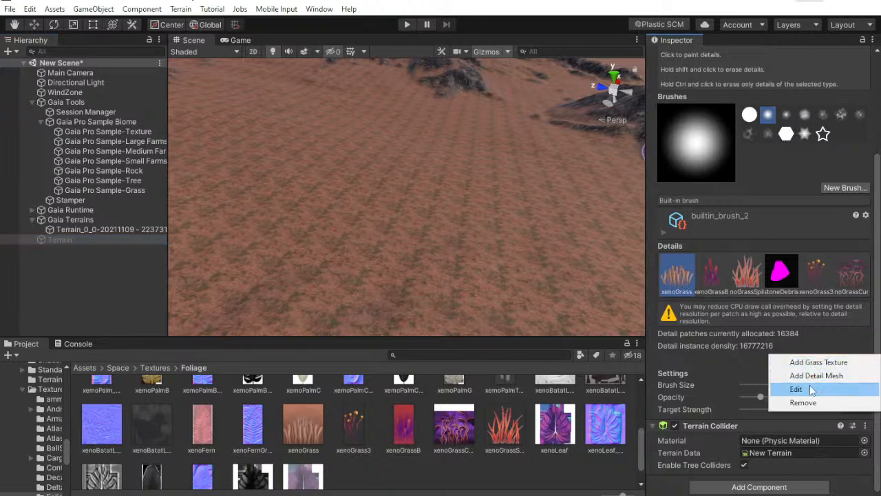
left_click(797, 388)
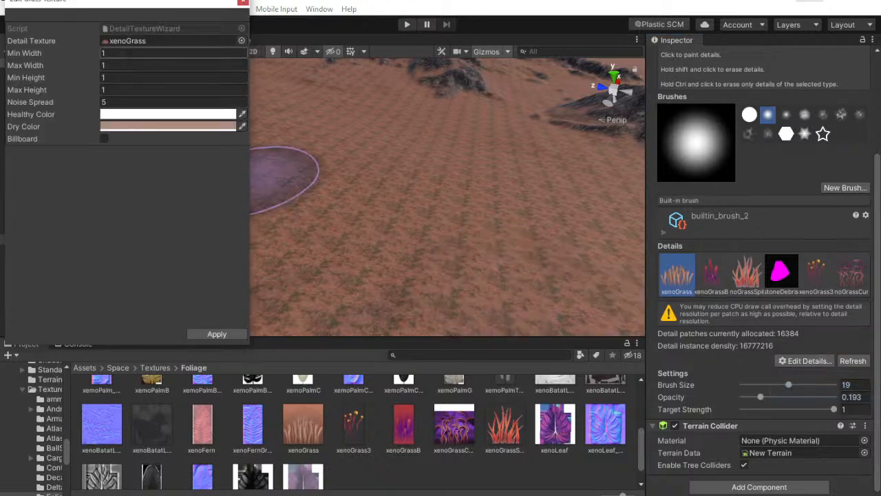
left_click(242, 2)
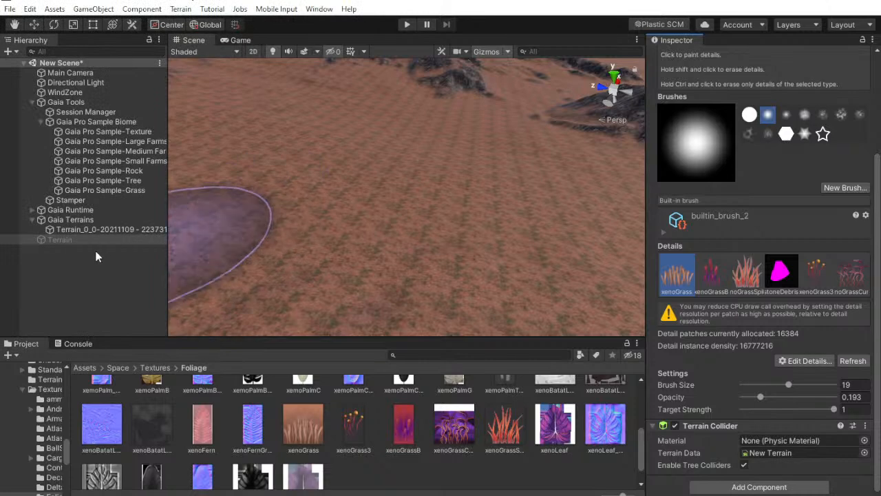
Set the minimum and maximum width and length of the Gaia terrain's xenoGrassSpiky item to 1
left_click(103, 229)
scroll(740, 384, "down", 8)
scroll(741, 382, "down", 5)
left_click(756, 330)
type("1")
left_click(755, 341)
type("1")
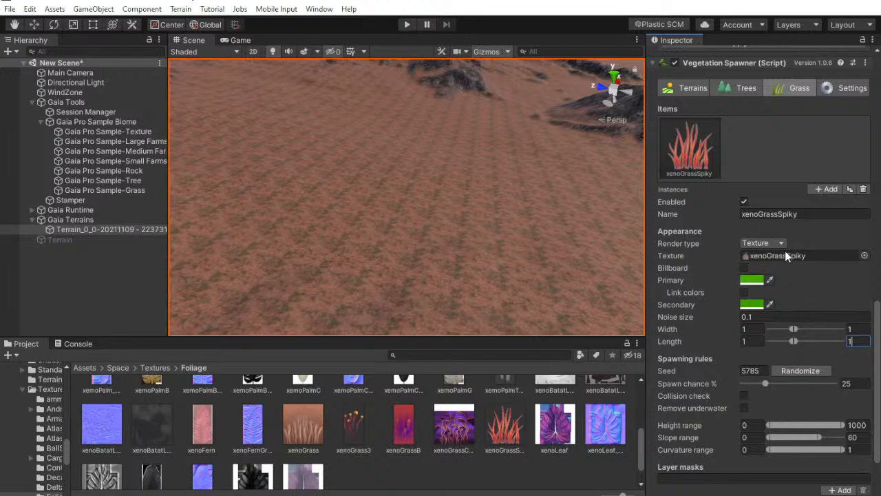
Respawn the xenoGrassSpiky grass across the Gaia terrain and view it from near ground level
scroll(832, 325, "down", 2)
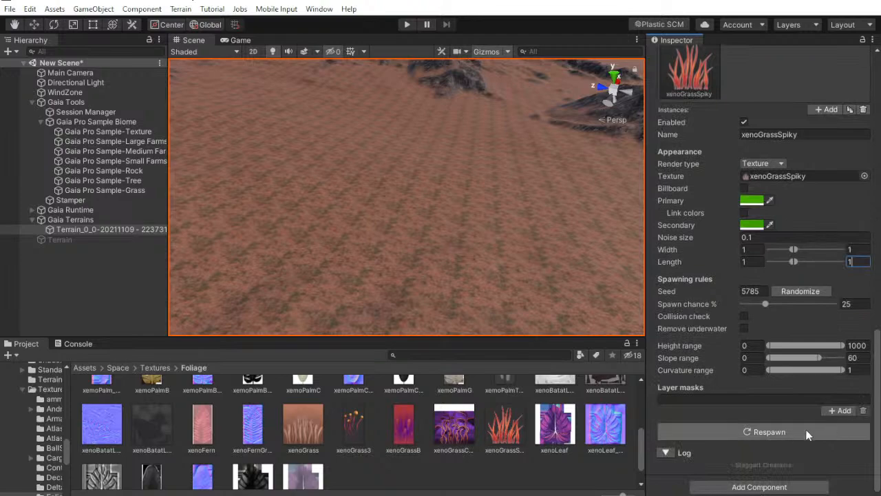
left_click(783, 431)
mouse_move(472, 268)
right_mouse_down()
mouse_move(472, 198)
mouse_move(427, 169)
mouse_move(464, 173)
mouse_move(299, 211)
mouse_move(376, 202)
mouse_move(330, 165)
mouse_move(331, 145)
mouse_move(382, 138)
mouse_move(438, 181)
right_mouse_up()
key("w")
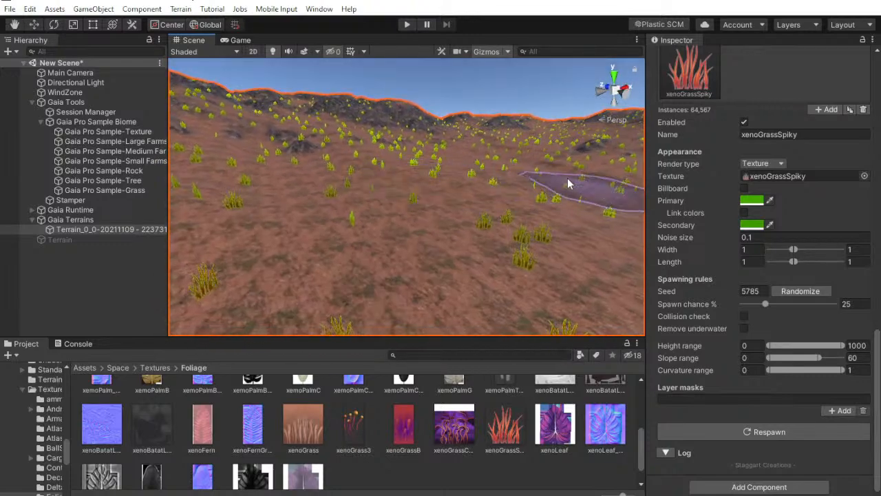
Set the primary and secondary colors of the xenoGrassSpiky grass item to white
left_click(761, 206)
left_click_drag(661, 265, 609, 256)
left_click(751, 226)
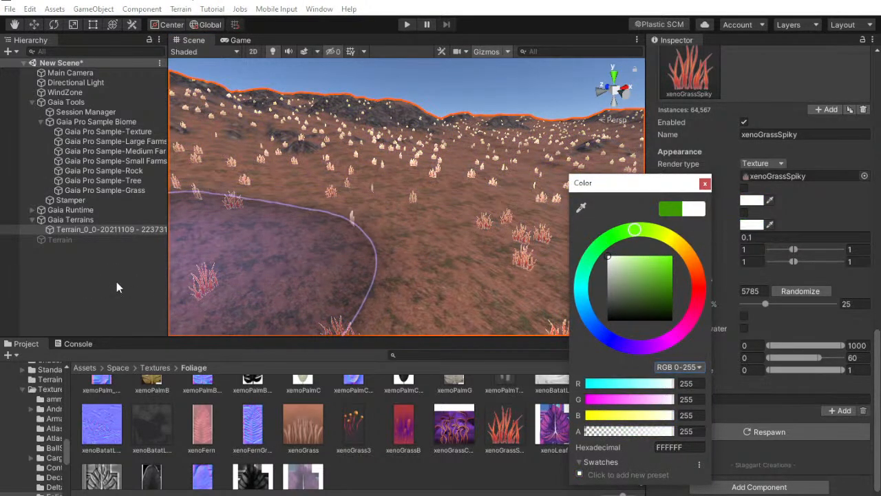
Copy the hexadecimal dry color AE8C7F from the xenoGrass detail on the deactivated sample terrain and close its settings
left_click(76, 230)
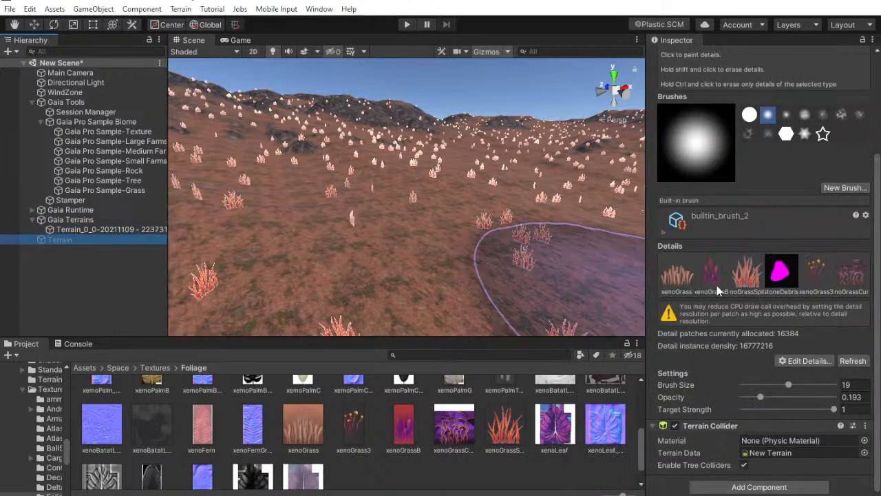
left_click(683, 277)
left_click(782, 360)
left_click(745, 388)
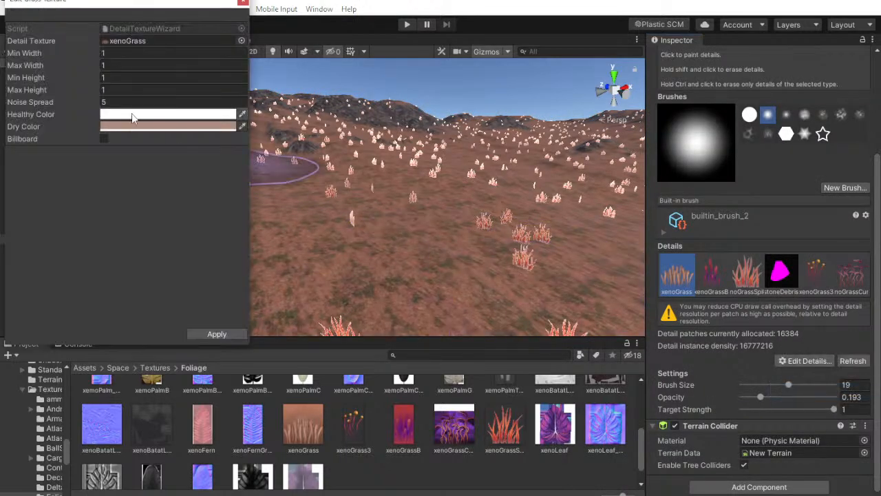
left_click(165, 126)
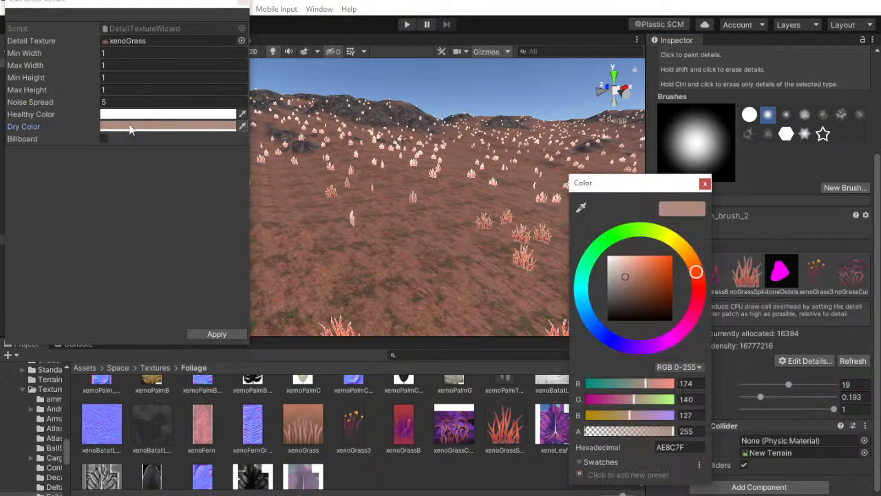
right_click(683, 447)
left_click(707, 470)
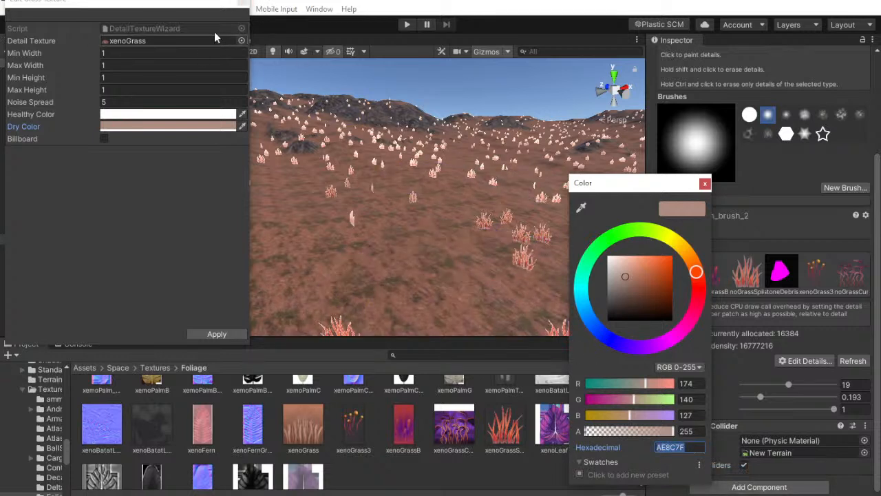
left_click(244, 4)
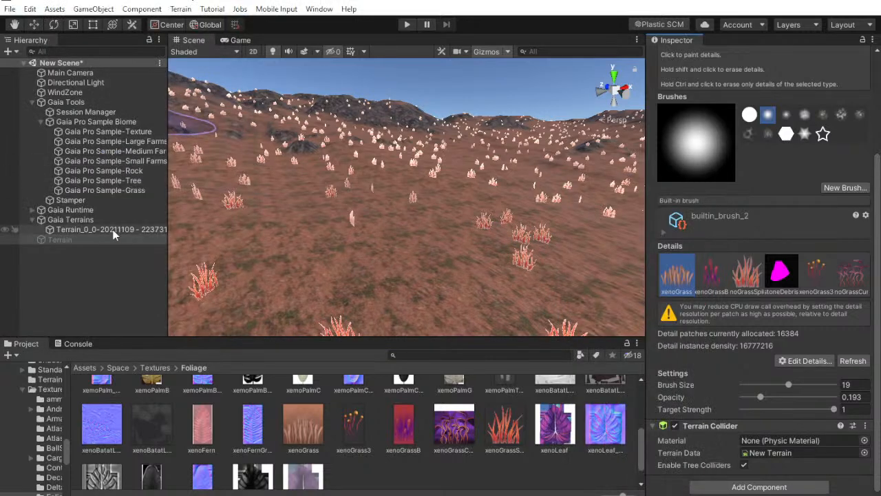
Set the Dry Color of the Gaia terrain's xenoGrassSpiky detail to AE8C7F and view the grass in the scene
left_click(103, 229)
left_click(677, 272)
left_click(806, 361)
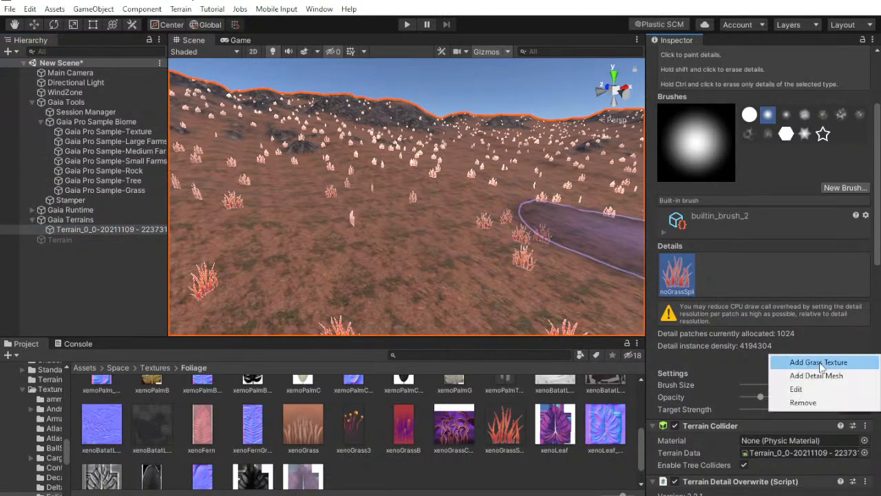
left_click(796, 390)
left_click(169, 126)
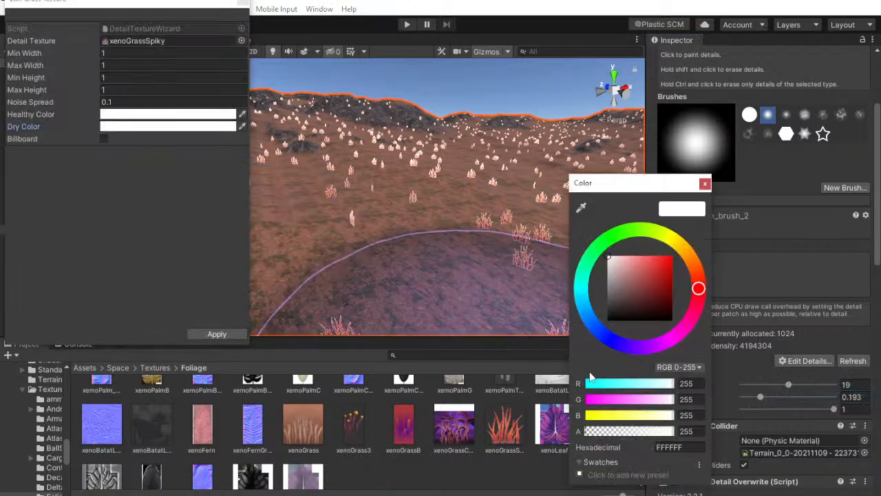
right_click(678, 447)
left_click(708, 480)
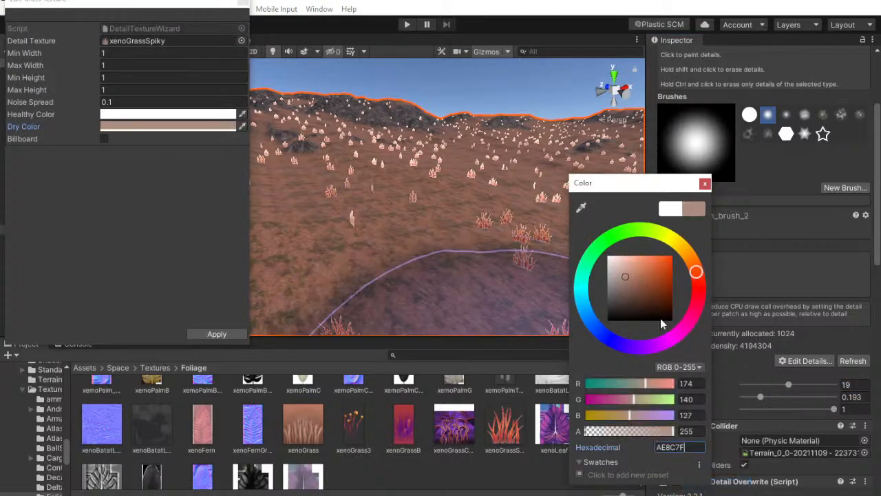
left_click(706, 184)
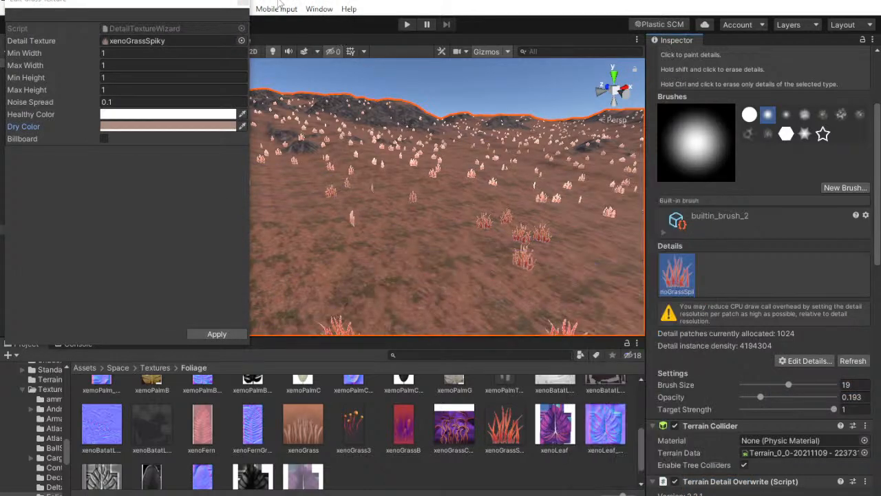
left_click(243, 3)
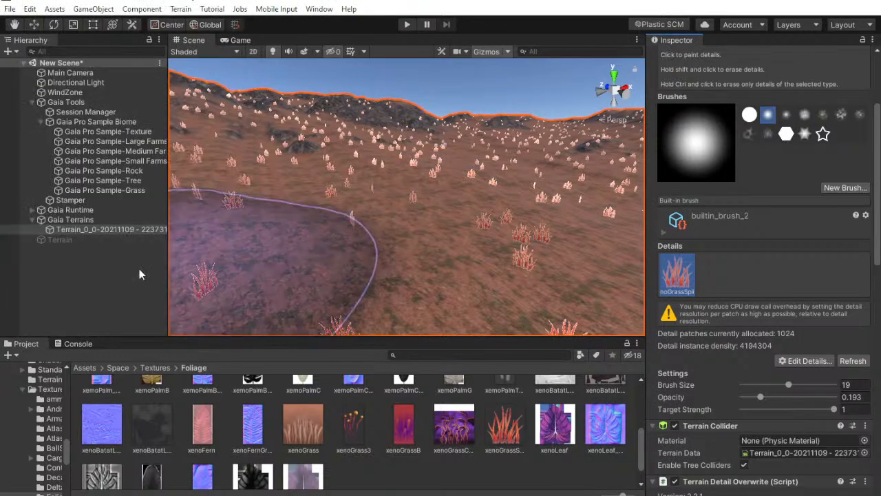
left_click(131, 284)
right_click_drag(423, 283, 454, 268)
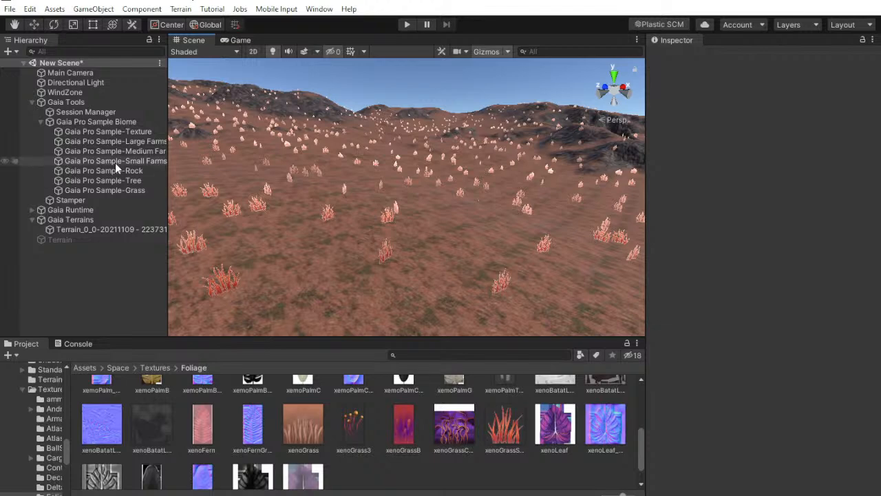
Replace the detail texture of the Gaia terrain's spiky grass with xenoGrass, apply it, and look over the terrain
left_click(92, 230)
scroll(730, 310, "down", 8)
left_click(805, 273)
left_click(795, 301)
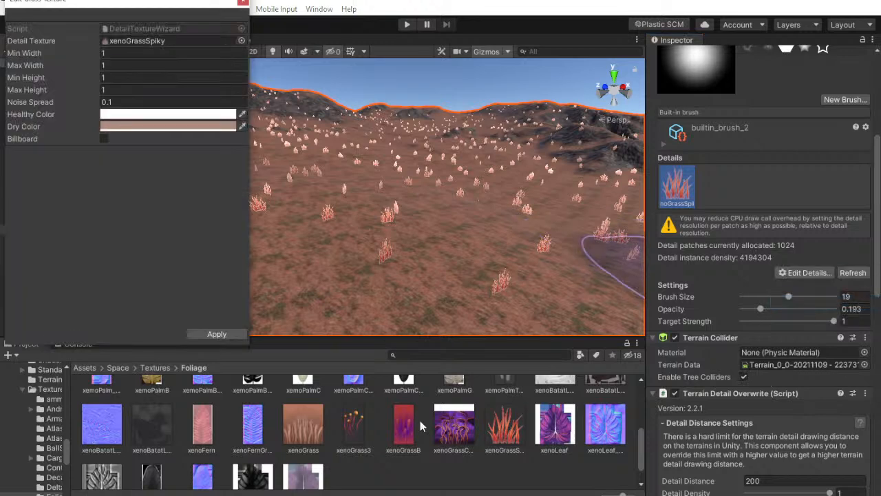
left_click_drag(306, 441, 136, 44)
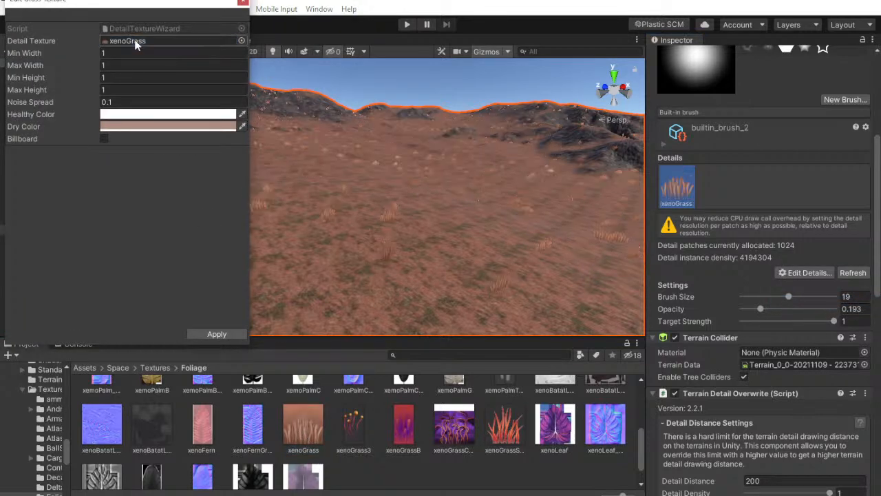
left_click(222, 336)
left_click(141, 269)
right_click_drag(402, 256, 482, 282)
Examine the Gaia terrain's painted texture layers to match them with the layer mask choices of the xenoGrassSpiky item
left_click(82, 230)
scroll(761, 276, "down", 10)
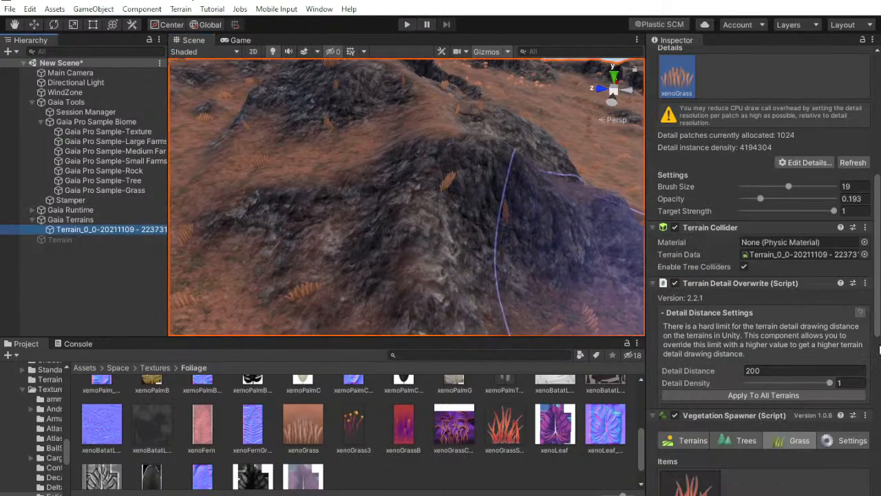
scroll(810, 371, "down", 10)
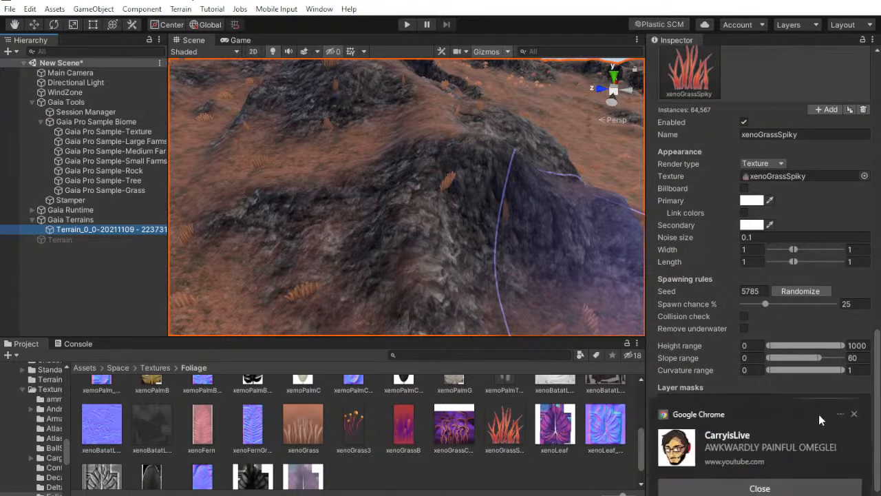
left_click(759, 487)
left_click(840, 410)
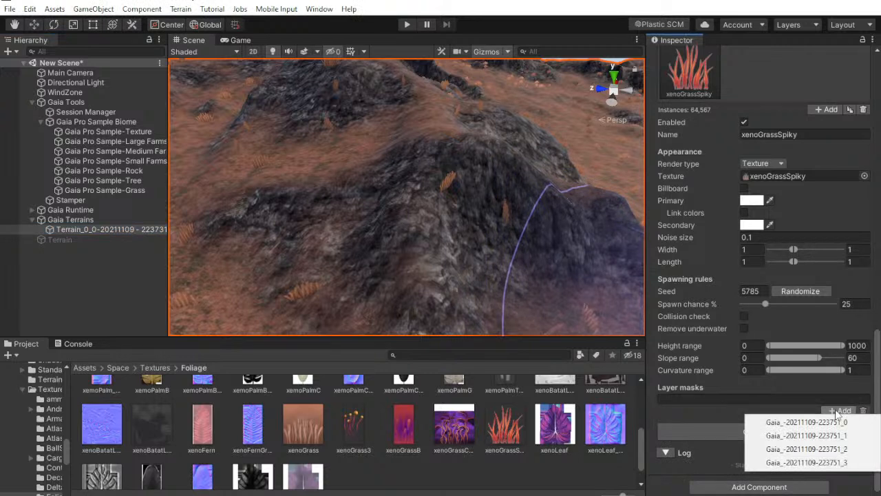
left_click(836, 410)
scroll(785, 321, "up", 5)
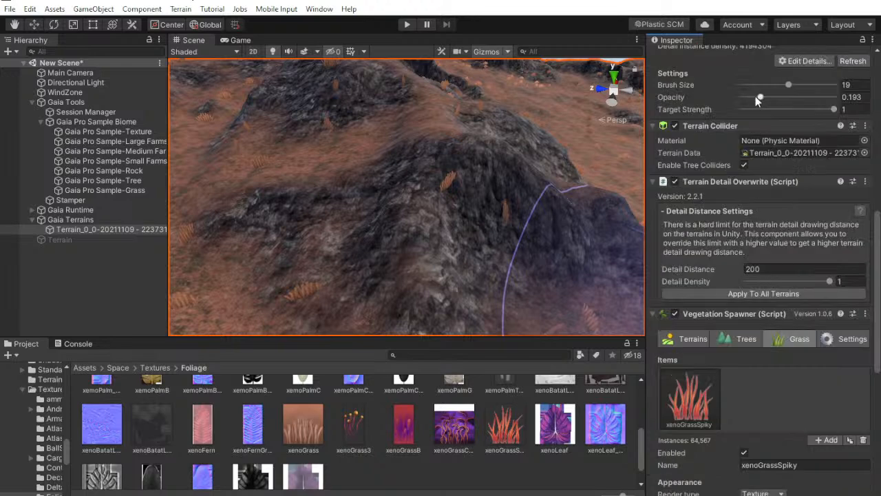
scroll(748, 227, "up", 7)
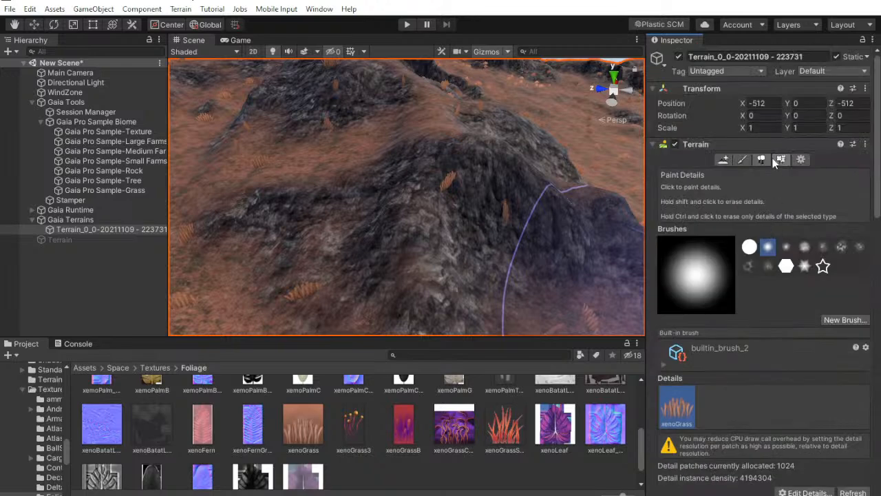
left_click(742, 160)
scroll(717, 269, "down", 2)
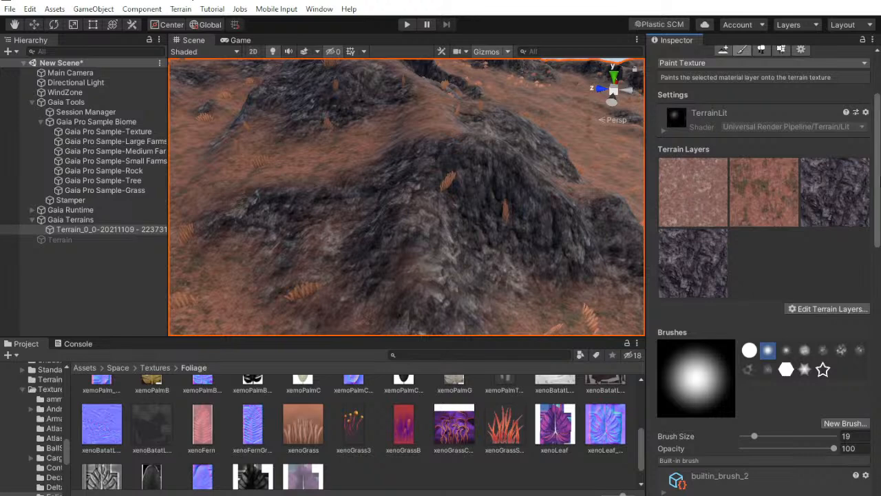
scroll(833, 407, "down", 15)
left_click(834, 407)
left_click(833, 412)
scroll(804, 392, "down", 2)
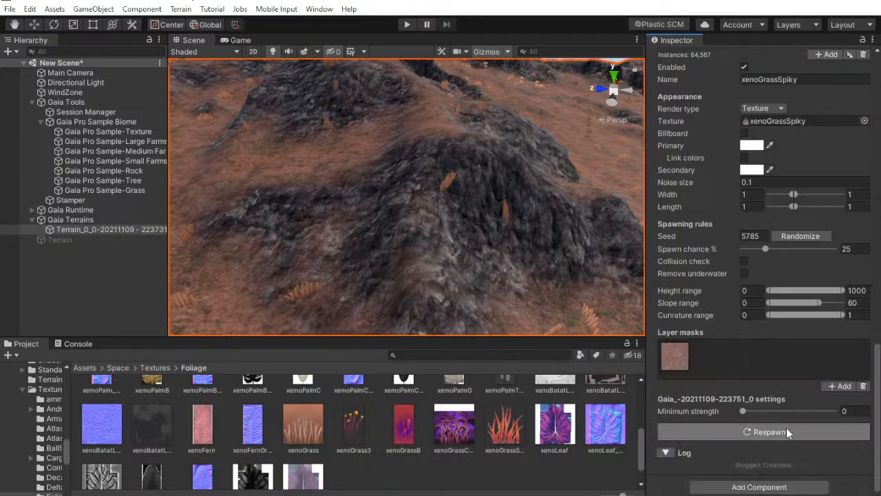
left_click(770, 431)
right_click_drag(344, 221, 688, 207)
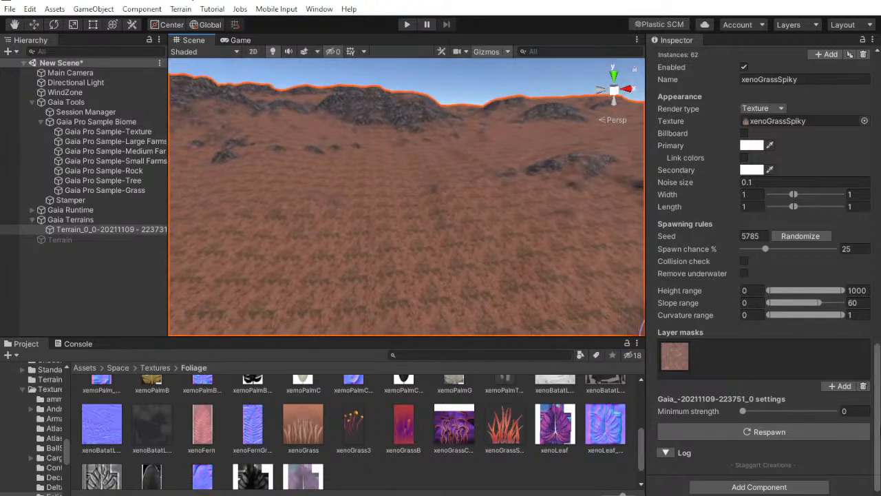
left_click(864, 387)
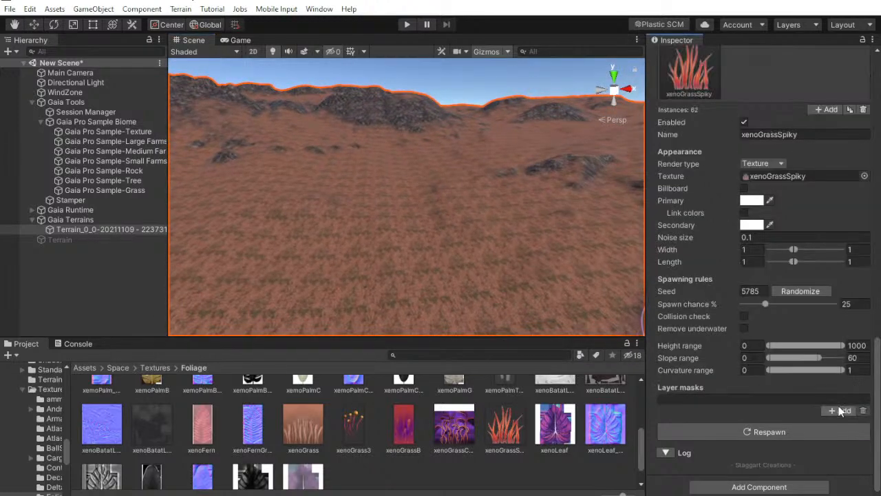
scroll(771, 233, "up", 5)
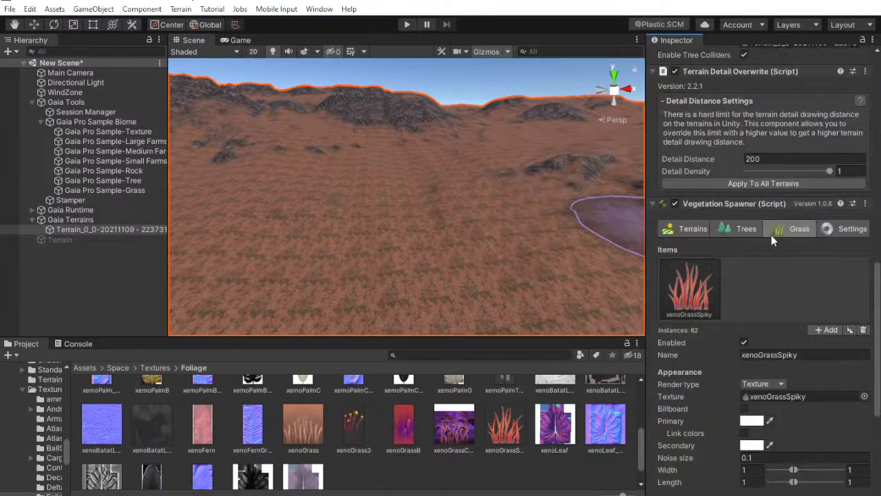
right_click_drag(492, 162, 545, 167)
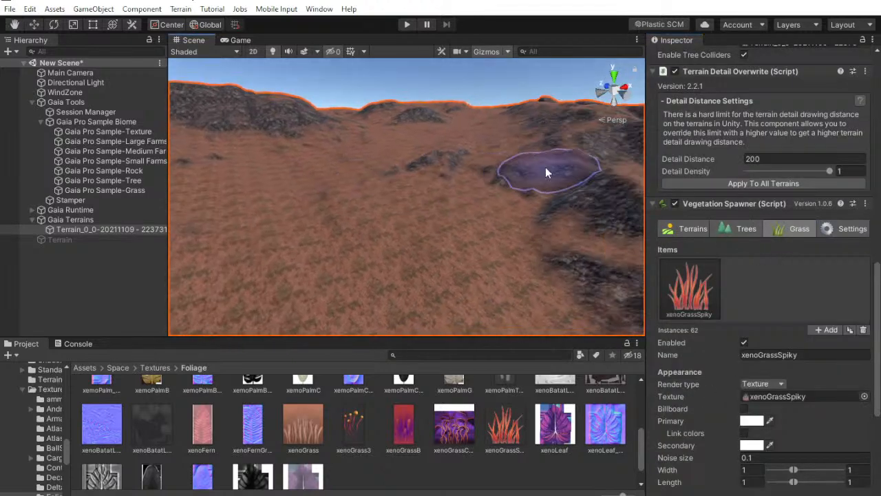
scroll(761, 238, "up", 10)
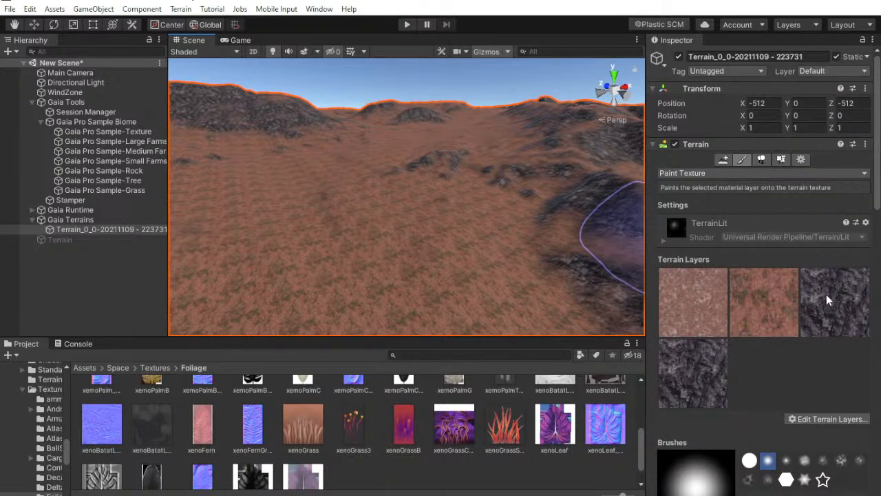
scroll(825, 294, "down", 3)
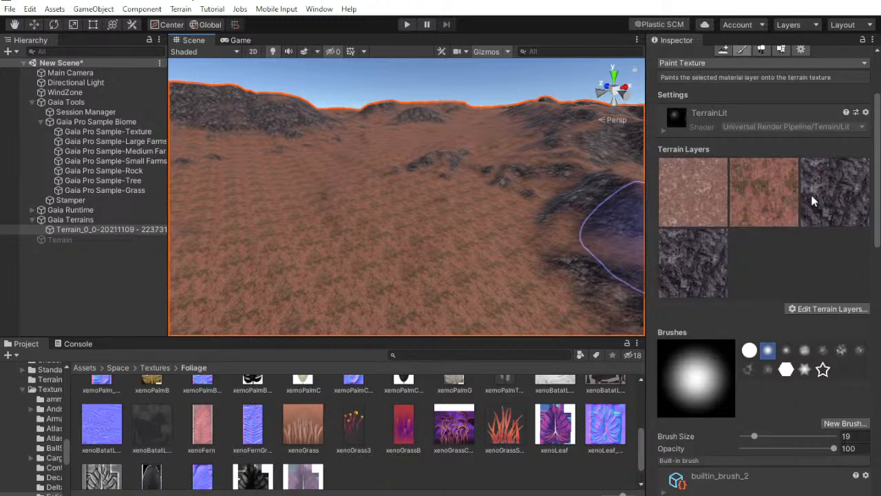
scroll(722, 243, "down", 10)
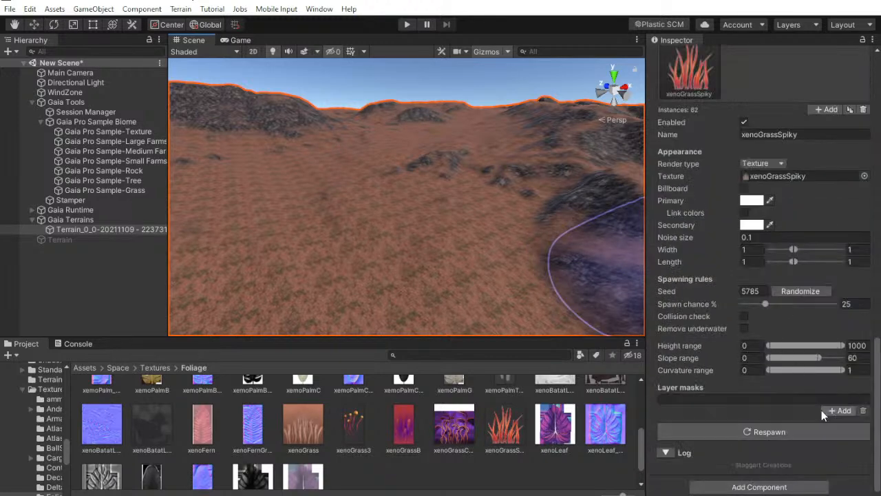
left_click(842, 411)
left_click(799, 434)
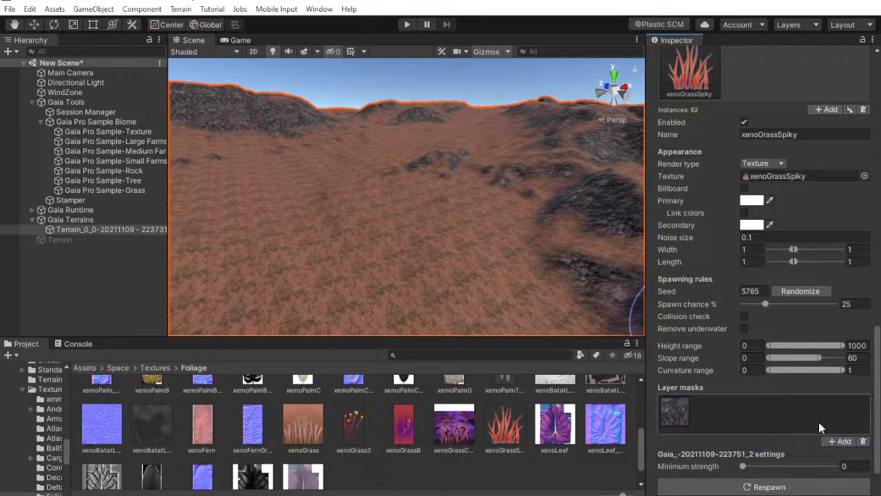
left_click(841, 441)
left_click(792, 476)
left_click(734, 424)
right_click_drag(496, 258, 296, 197)
left_click(865, 387)
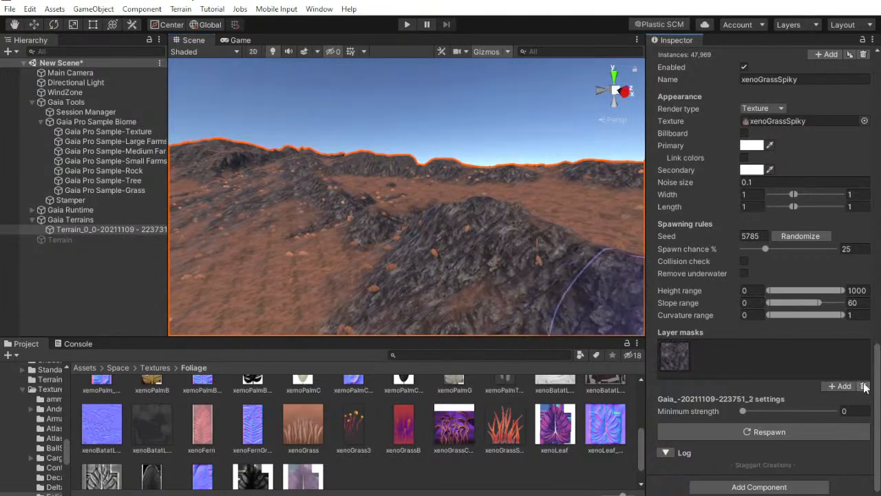
left_click(840, 410)
left_click(827, 417)
left_click(727, 487)
right_click_drag(438, 225, 207, 215)
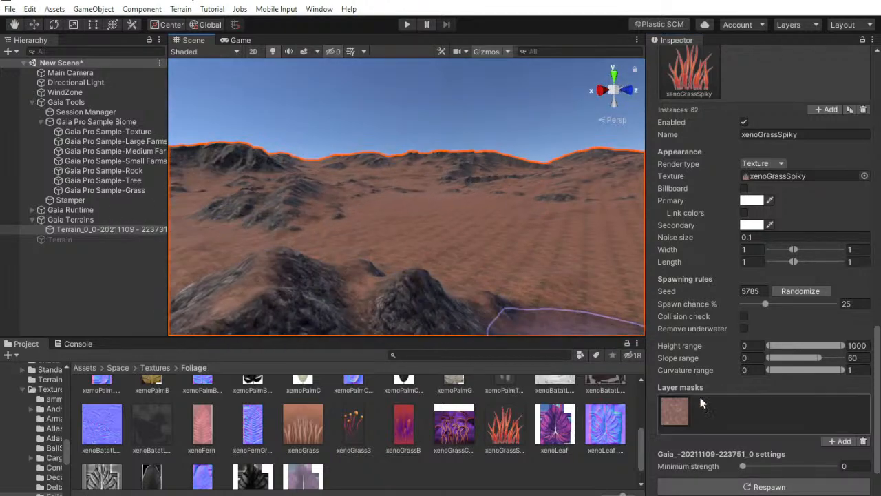
left_click(863, 441)
left_click(830, 412)
left_click(819, 450)
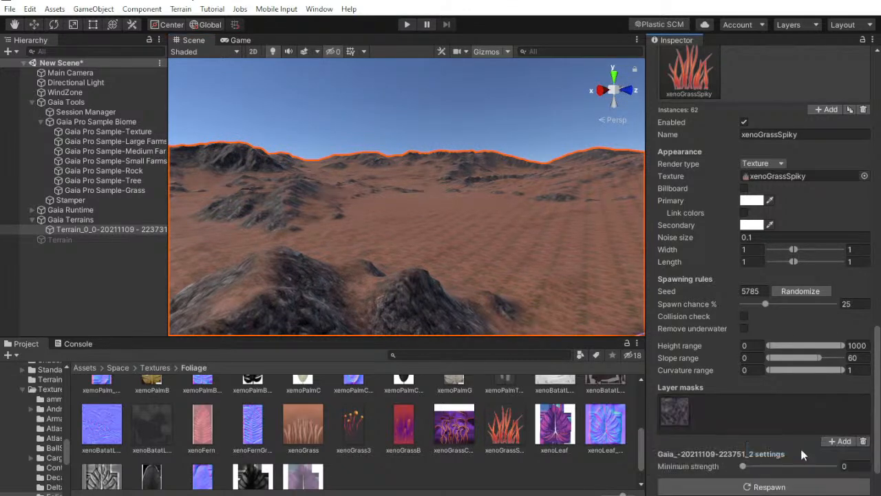
left_click(755, 488)
mouse_move(532, 214)
right_mouse_down()
mouse_move(701, 204)
mouse_move(698, 219)
mouse_move(659, 187)
mouse_move(621, 173)
mouse_move(621, 197)
mouse_move(367, 250)
mouse_move(314, 211)
mouse_move(235, 193)
right_mouse_up()
key("w")
key("w")
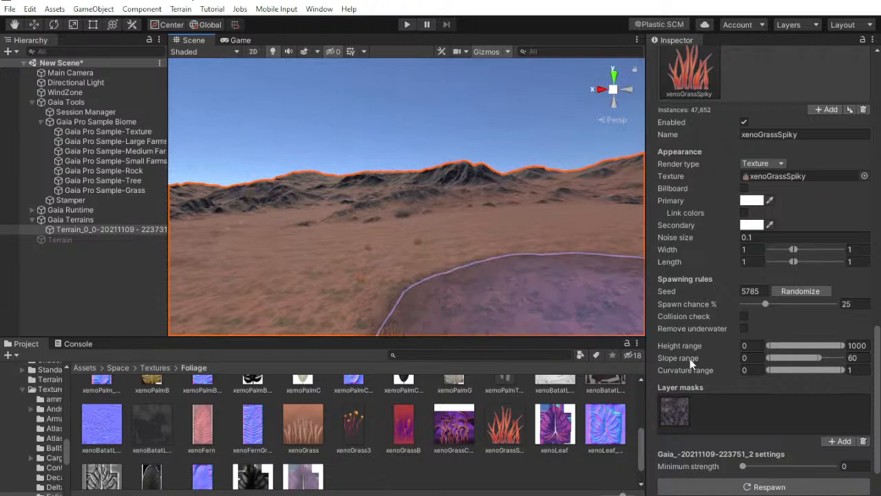
left_click(865, 442)
scroll(796, 317, "up", 10)
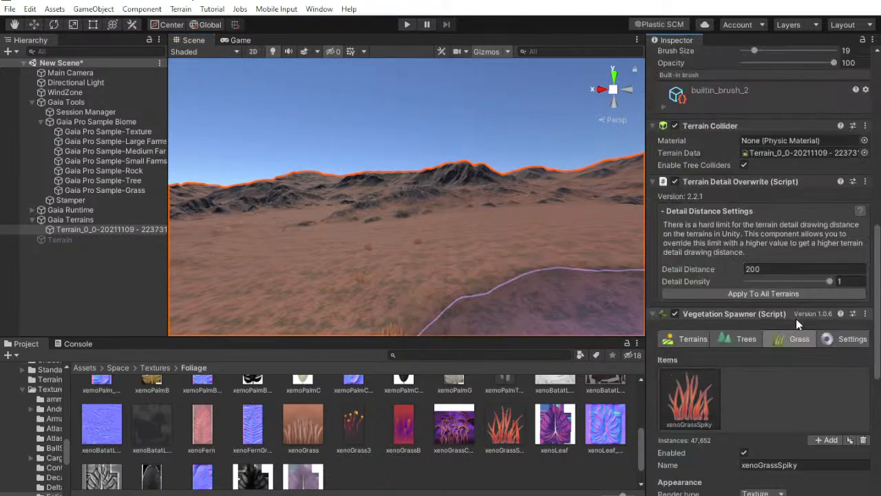
scroll(796, 313, "up", 8)
left_click(764, 249)
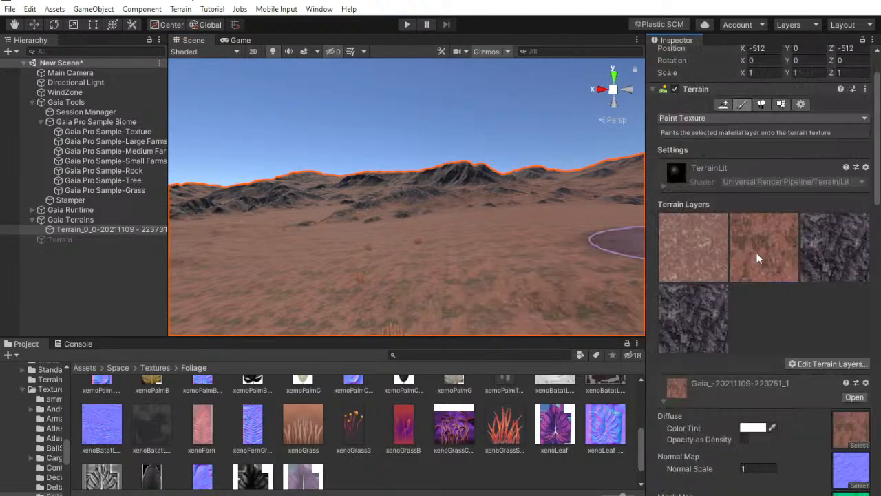
scroll(761, 289, "down", 15)
scroll(771, 337, "down", 7)
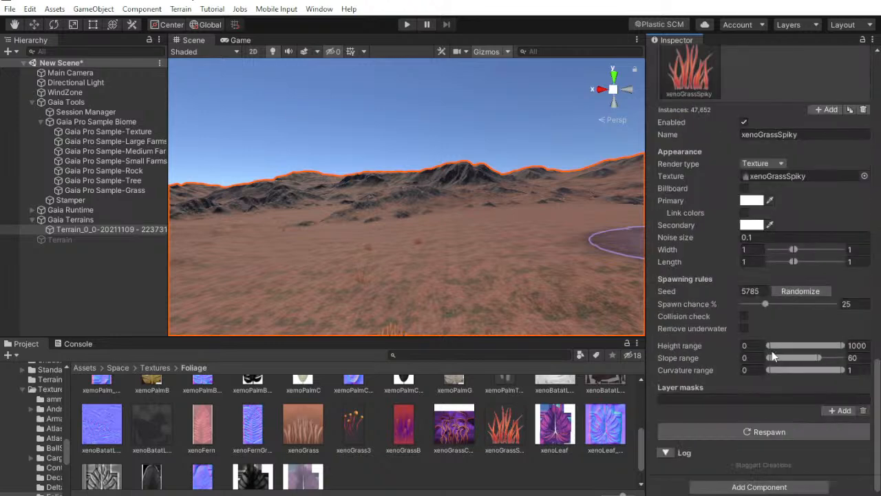
left_click(834, 411)
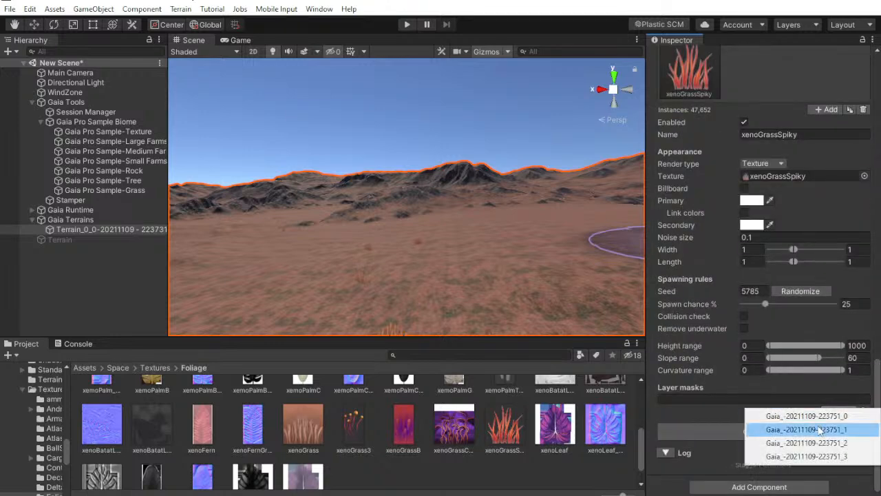
left_click(809, 433)
left_click(744, 487)
right_click_drag(484, 246, 249, 210)
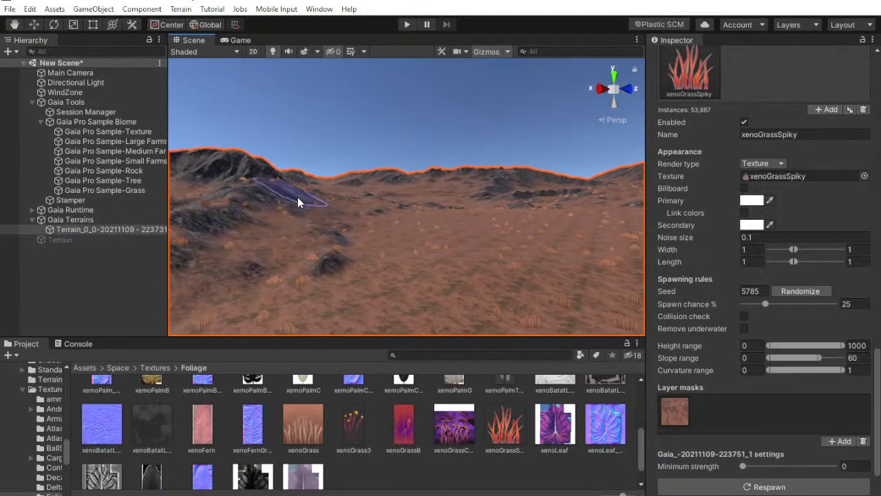
Add a second, empty grass item to the Vegetation Spawner
scroll(804, 372, "up", 4)
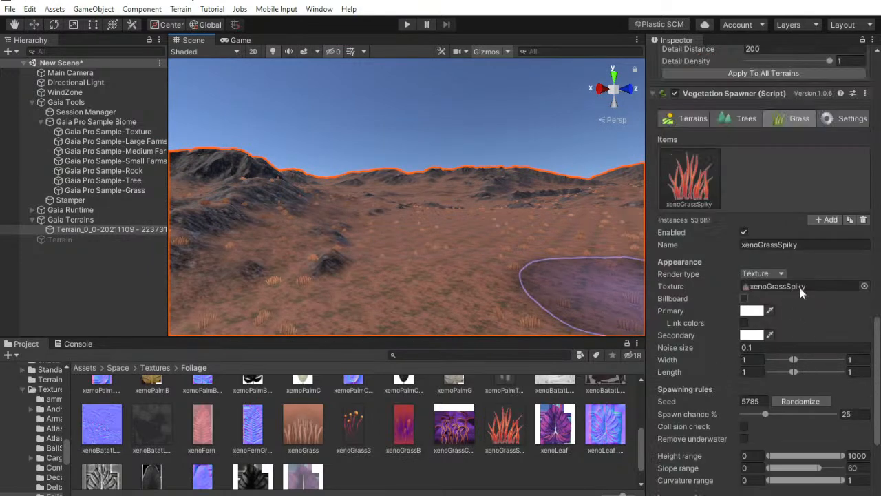
left_click(816, 220)
scroll(736, 273, "down", 4)
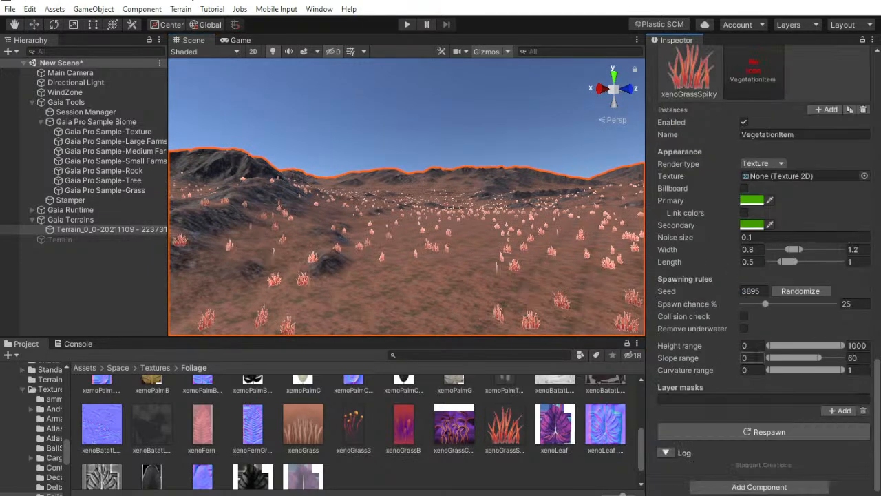
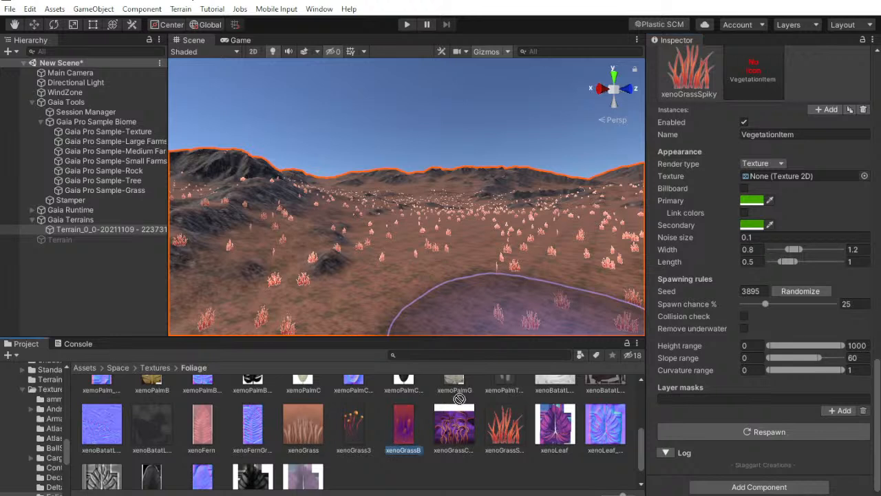
Assign the xenoGrassB texture to the new, empty grass item and respawn the grass
mouse_move(460, 399)
left_mouse_down()
mouse_move(530, 296)
mouse_move(765, 177)
left_mouse_up()
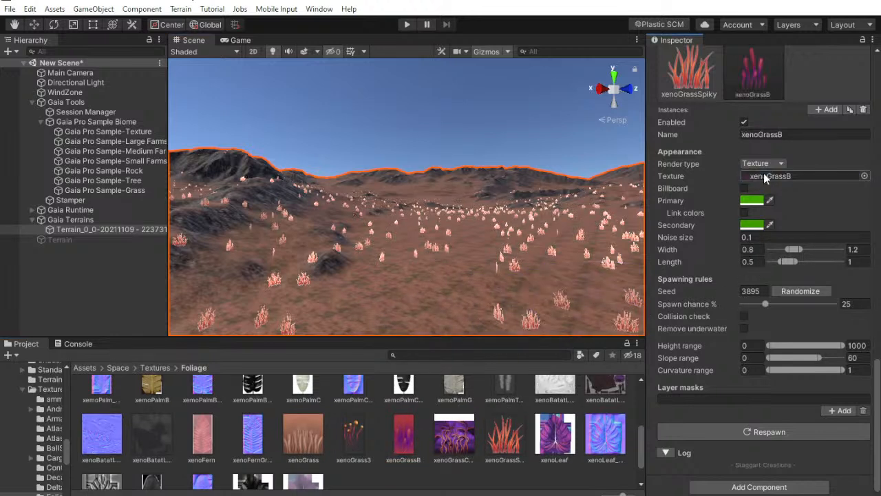
left_click(775, 432)
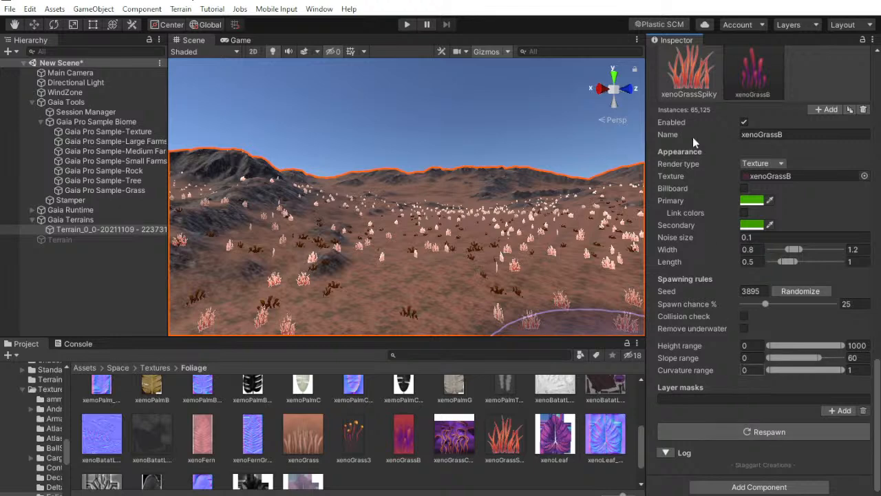
Switch the xenoGrassSpiky item's texture to xenoGrass and paste the copied hexadecimal value as its secondary color
left_click(688, 72)
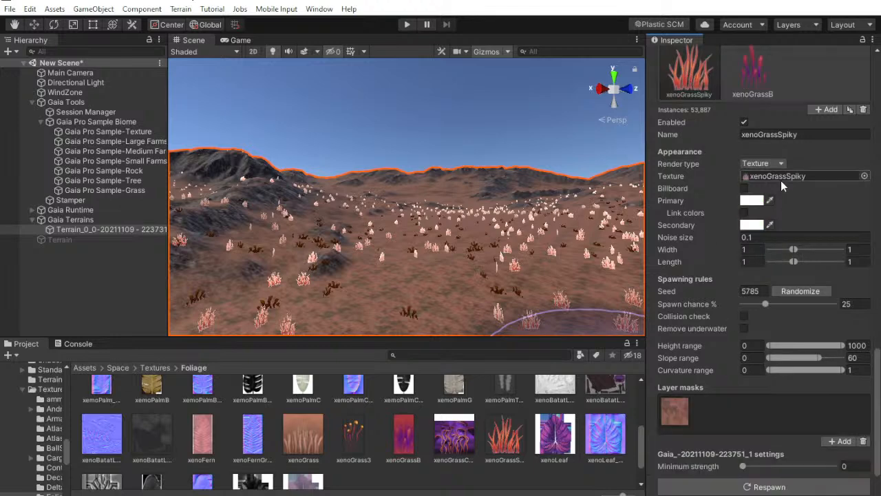
left_click_drag(555, 248, 755, 178)
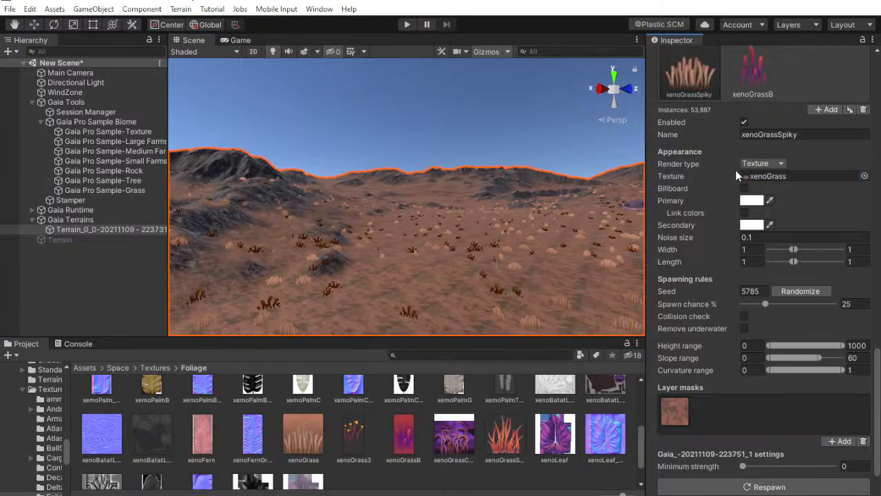
left_click(752, 225)
right_click(671, 452)
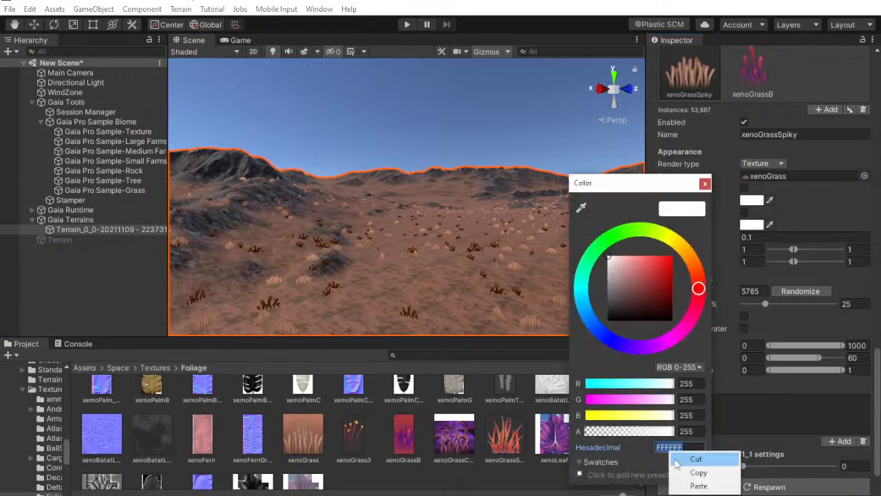
left_click(696, 487)
left_click(705, 183)
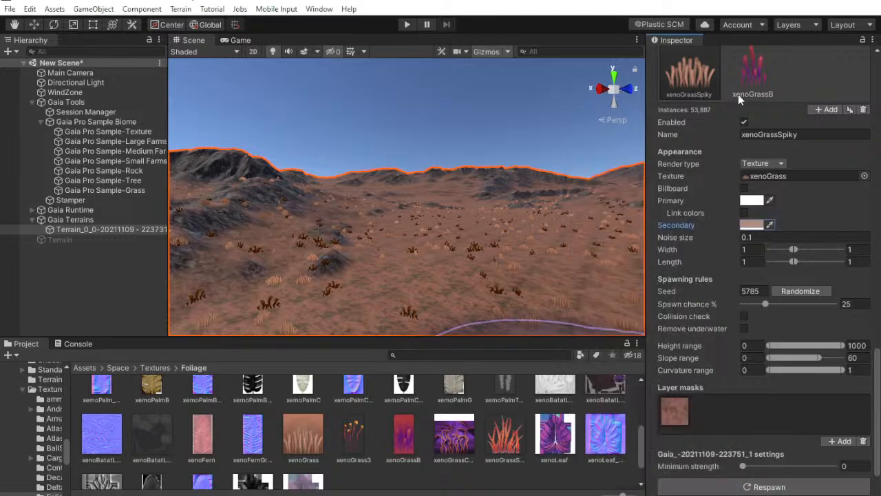
Set the xenoGrassB item's minimum and maximum width and length to 2, randomize its seed, and respawn the grass
left_click(755, 73)
left_click(742, 434)
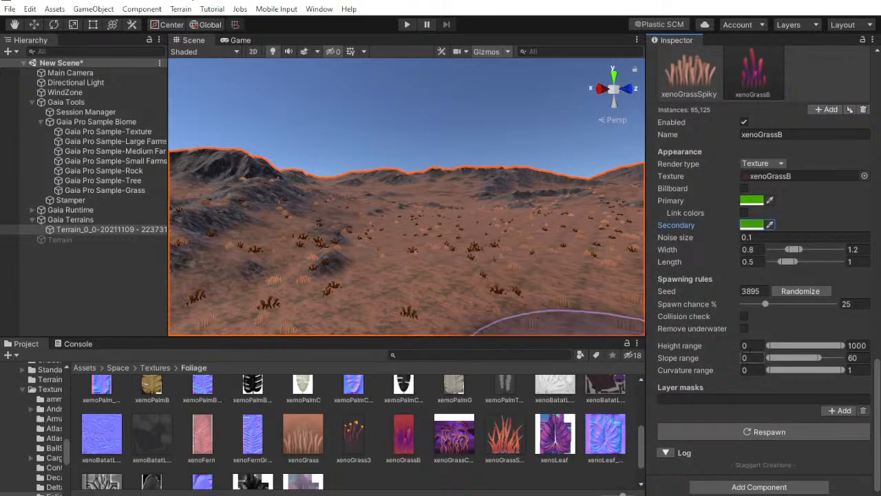
type("2")
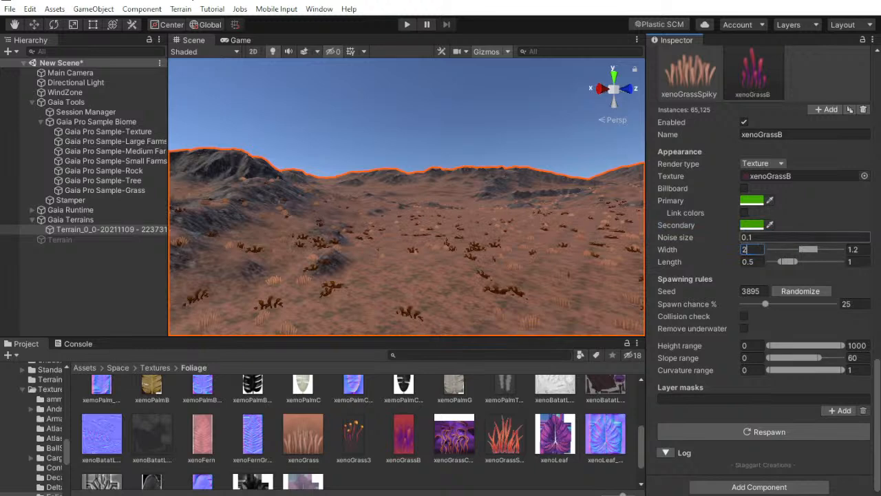
key("Tab")
type("2")
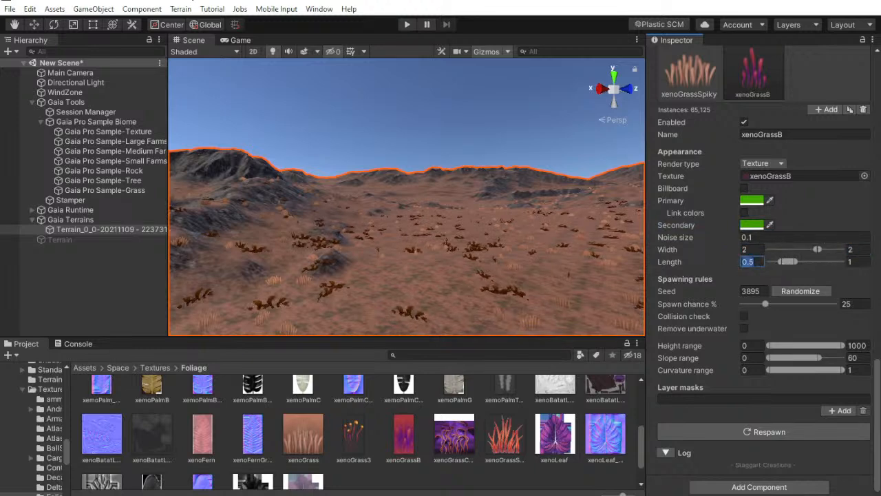
type("22")
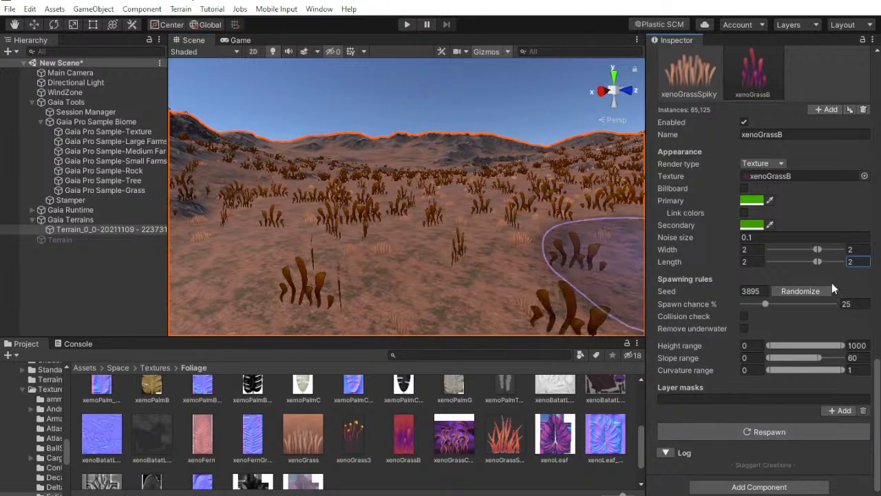
left_click(738, 429)
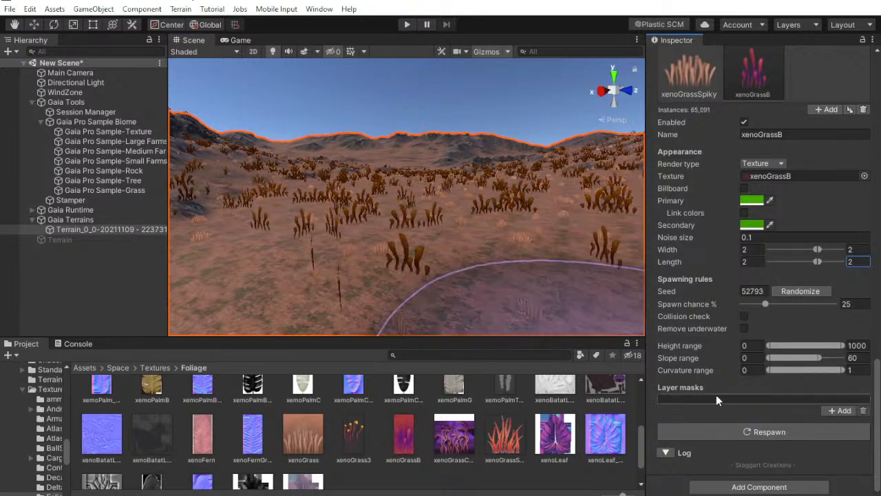
Reduce the xenoGrassB spawn chance to 12.5%, followed by 8.3333%, respawning the grass after each change
mouse_move(510, 227)
right_mouse_down()
mouse_move(514, 208)
mouse_move(499, 220)
right_mouse_up()
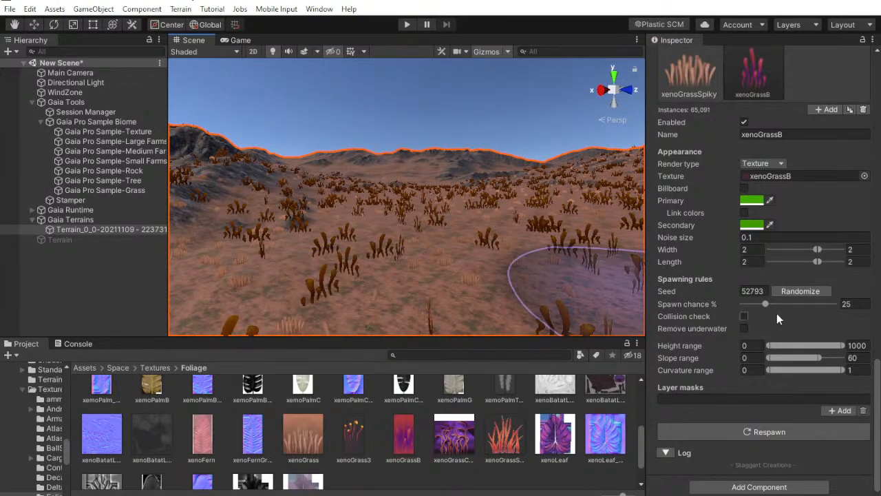
left_click(848, 304)
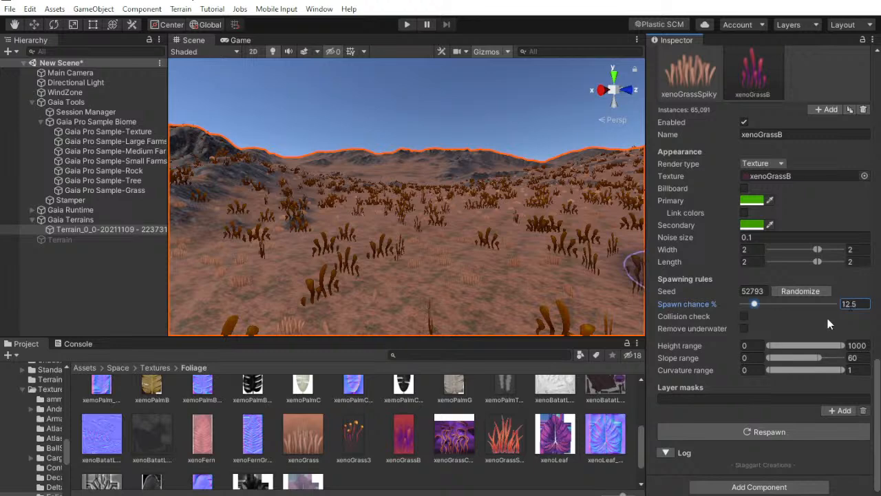
left_click(742, 439)
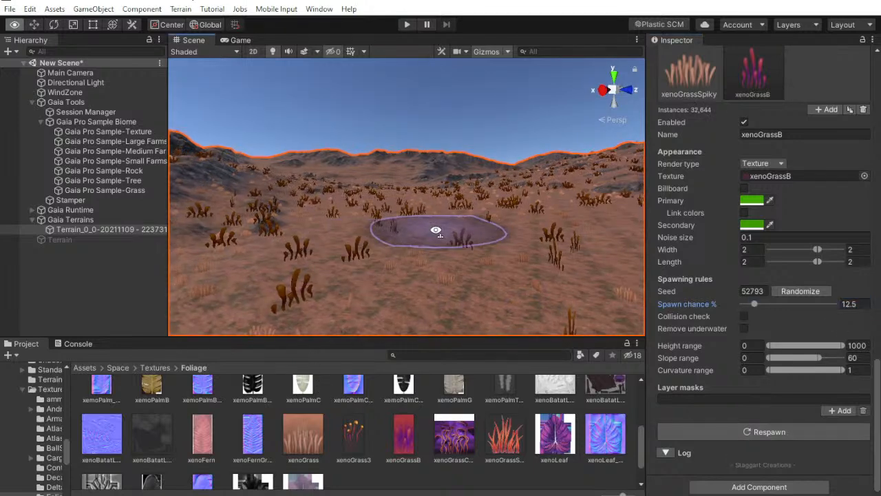
left_click(854, 305)
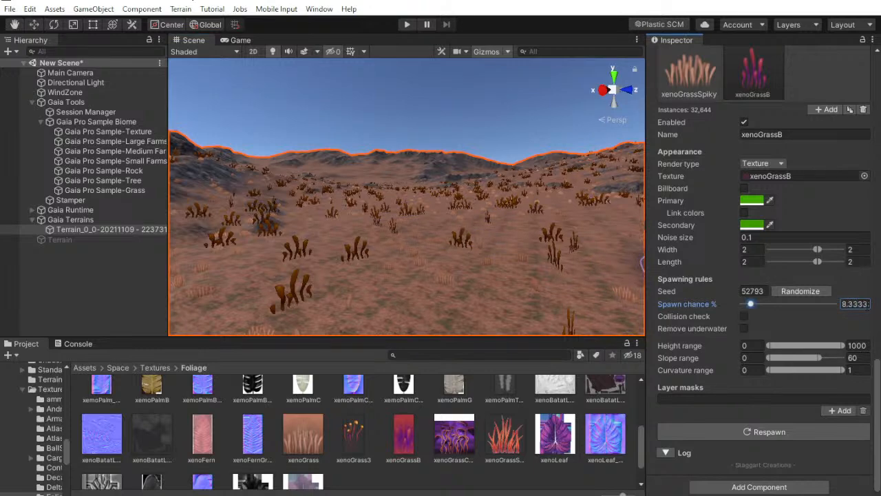
left_click(728, 429)
Set the xenoGrassB item's primary color to white and its secondary color to a medium grey
left_click_drag(475, 230, 490, 202, "alt")
left_click(750, 200)
left_click_drag(662, 276, 608, 257)
left_click(744, 231)
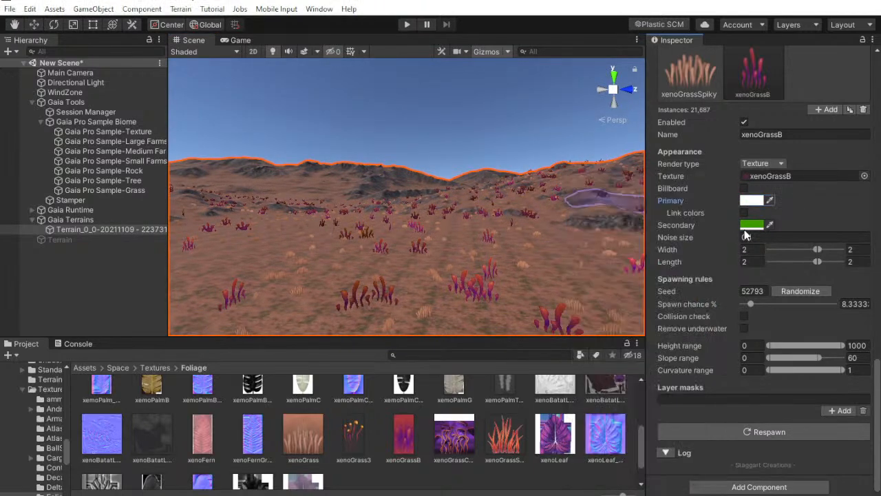
left_click(749, 224)
left_click_drag(672, 275, 514, 279)
left_click(705, 182)
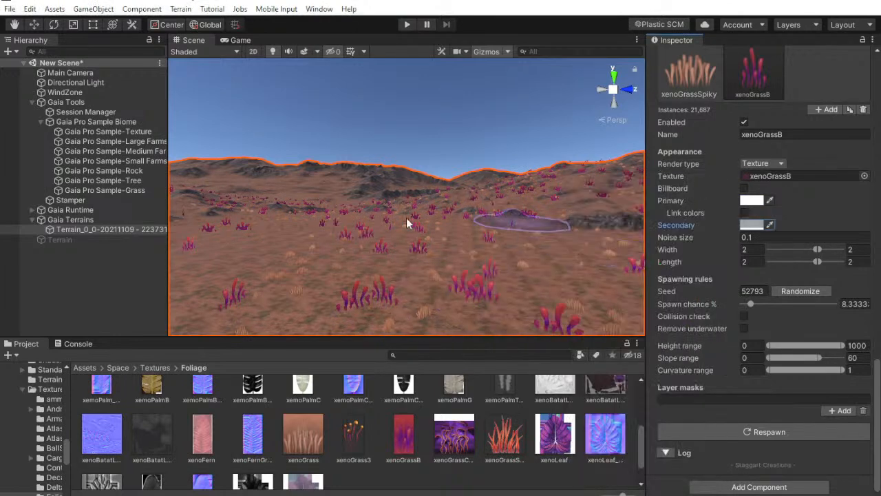
Enable the inactive Terrain object and select xenoGrassB among its paintable details
left_click(61, 240)
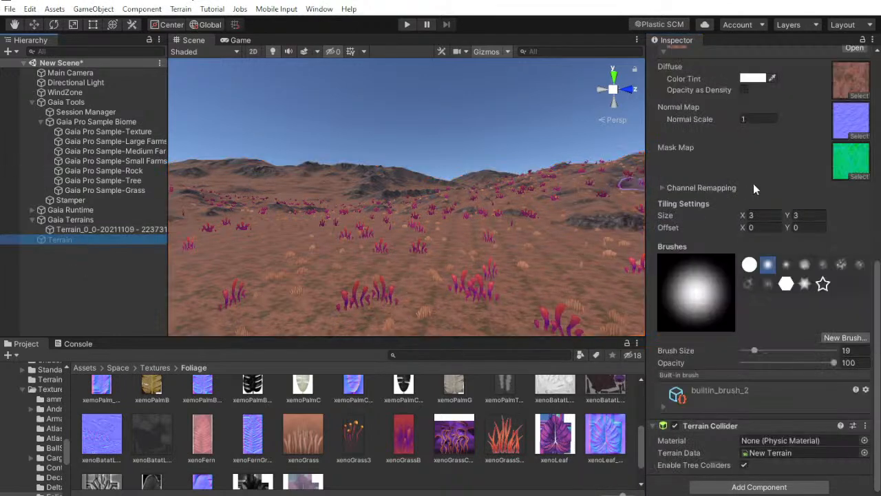
scroll(754, 189, "up", 10)
left_click(679, 56)
right_click_drag(544, 142, 207, 190)
left_click(762, 159)
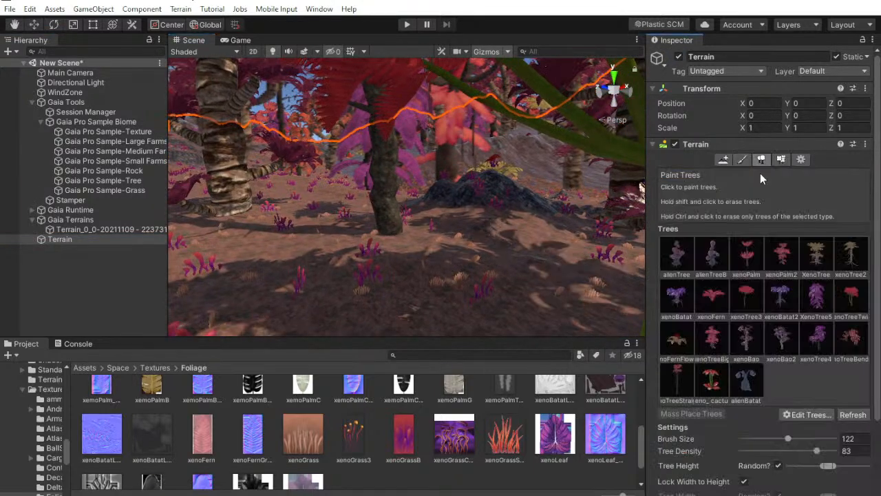
left_click(782, 161)
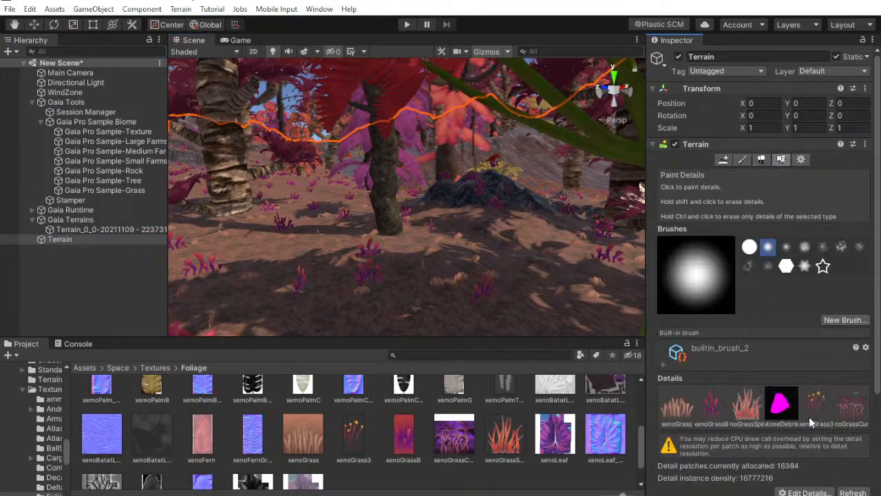
left_click(713, 412)
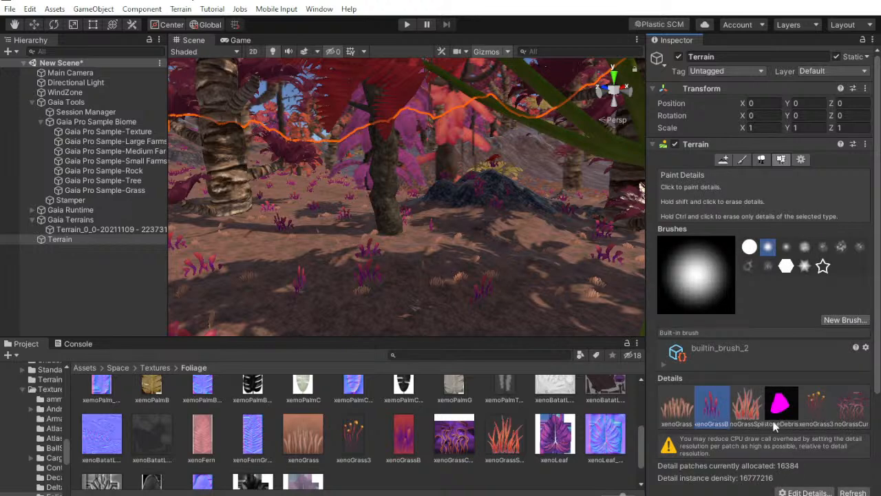
Copy the dry color's hexadecimal value C1C1C1 from the Terrain's xenoGrassB grass texture settings and close them
scroll(756, 401, "down", 4)
left_click(804, 384)
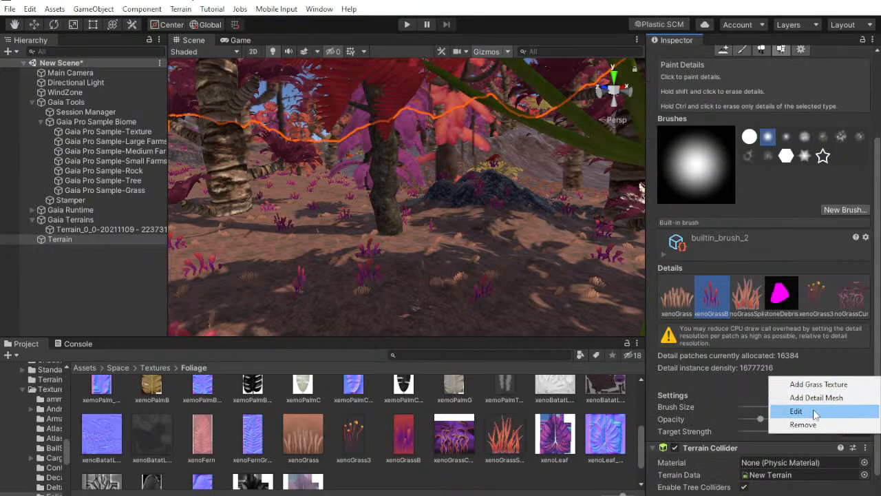
left_click(796, 411)
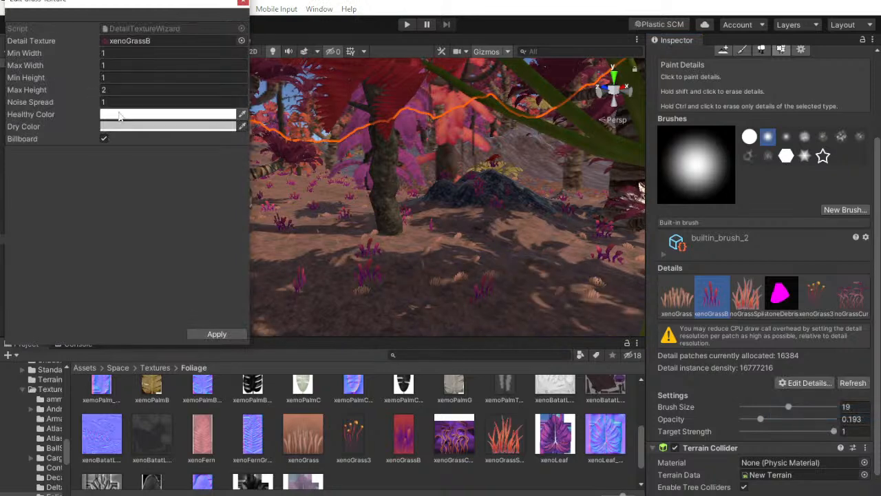
left_click(168, 126)
right_click(684, 447)
left_click(709, 468)
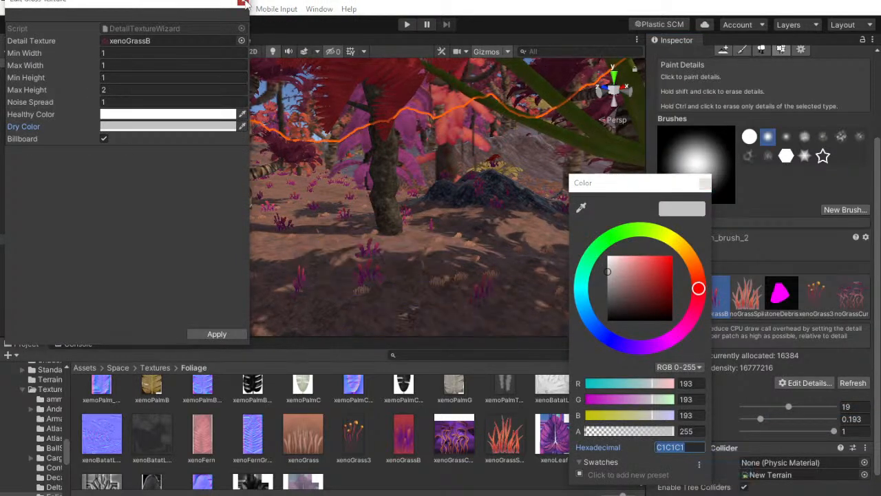
left_click(243, 3)
Disable the Terrain object and select the Gaia terrain Terrain_0_0 again
scroll(694, 75, "up", 3)
left_click(680, 58)
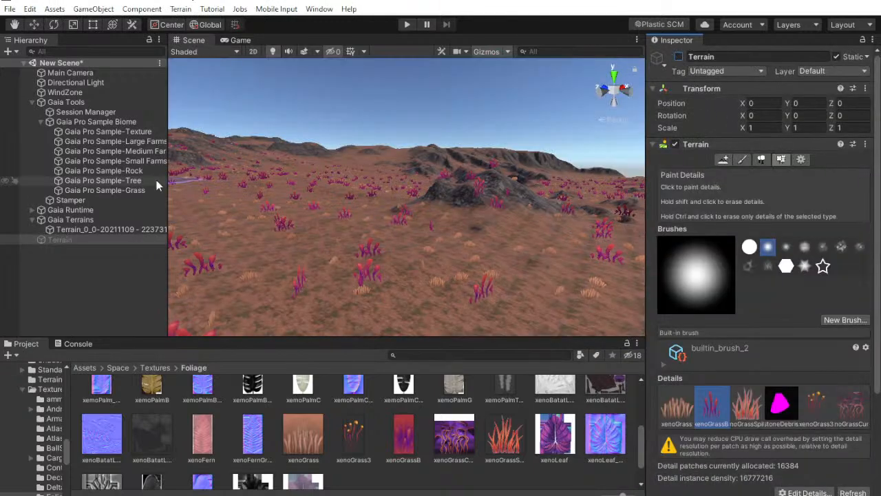
left_click(107, 229)
scroll(730, 392, "down", 3)
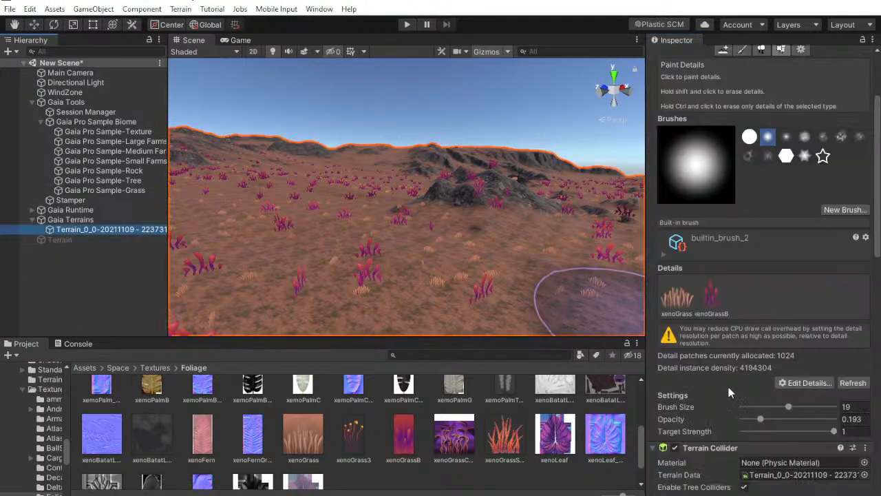
left_click(716, 315)
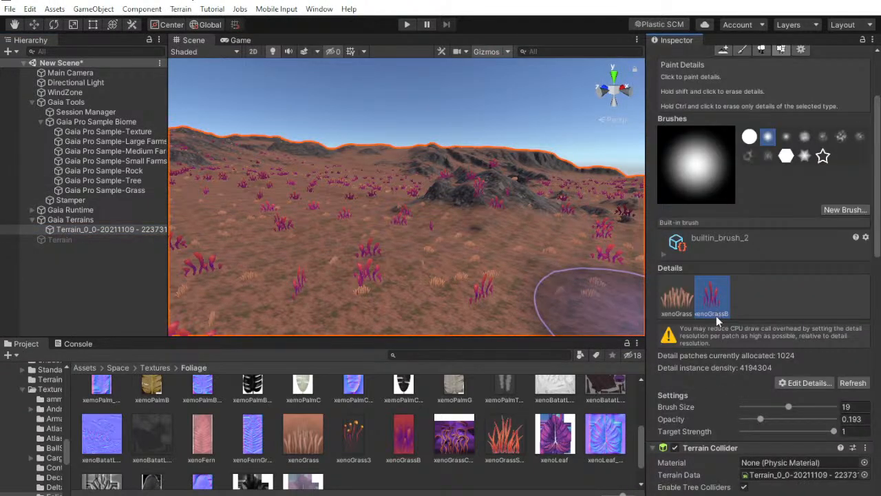
left_click(806, 383)
left_click(27, 287)
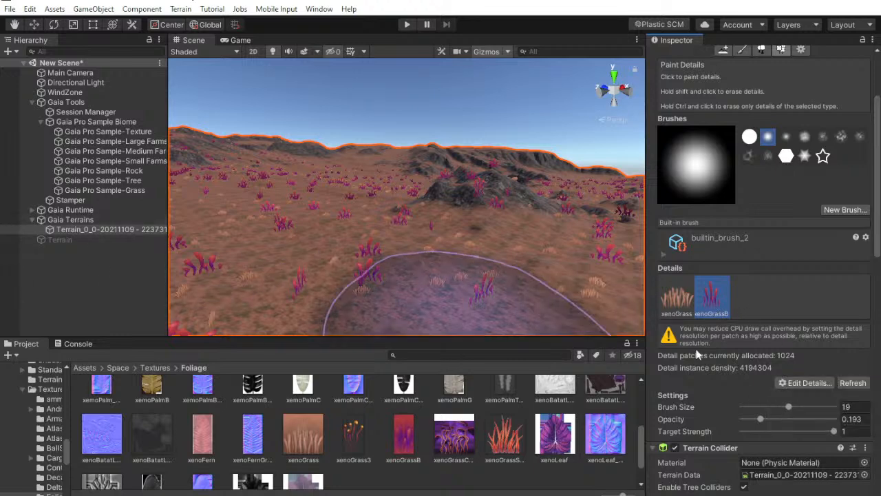
Set the secondary color of the Vegetation Spawner's xenoGrassB item to C1C1C1
scroll(787, 405, "down", 10)
scroll(767, 423, "down", 4)
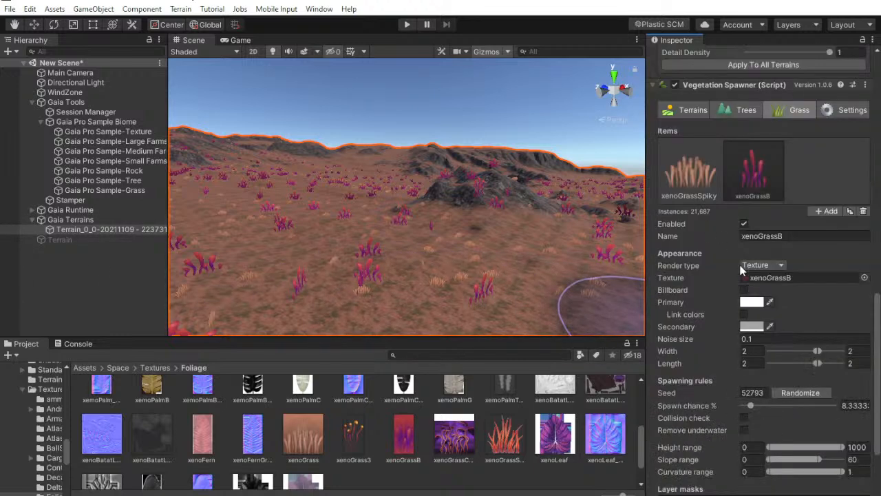
left_click(748, 328)
left_click(681, 447)
right_click(679, 449)
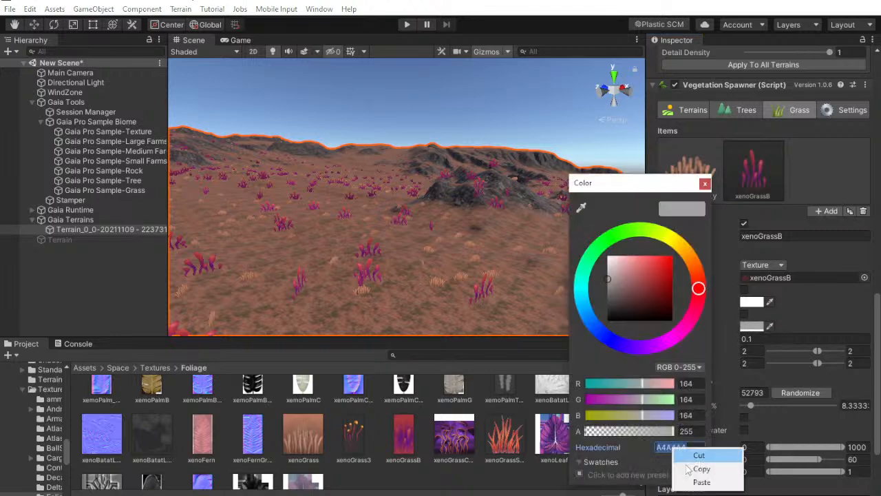
left_click(701, 484)
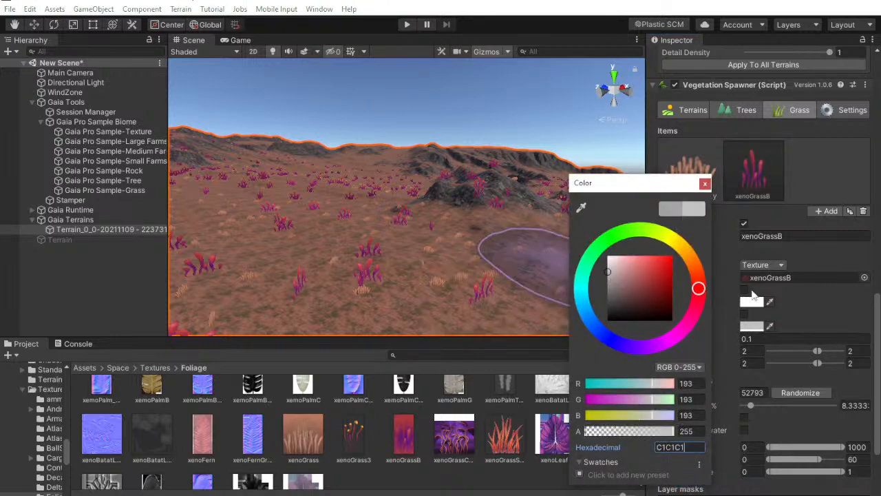
left_click(704, 184)
Raise the xenoGrassSpiky item's spawn chance to 50% and respawn the grass
right_click_drag(463, 116, 413, 172)
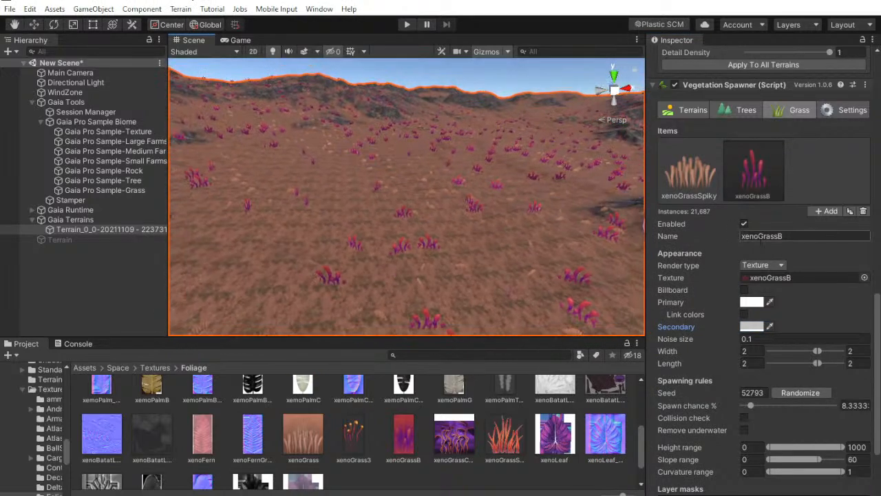
right_click_drag(517, 196, 550, 186)
left_click(695, 178)
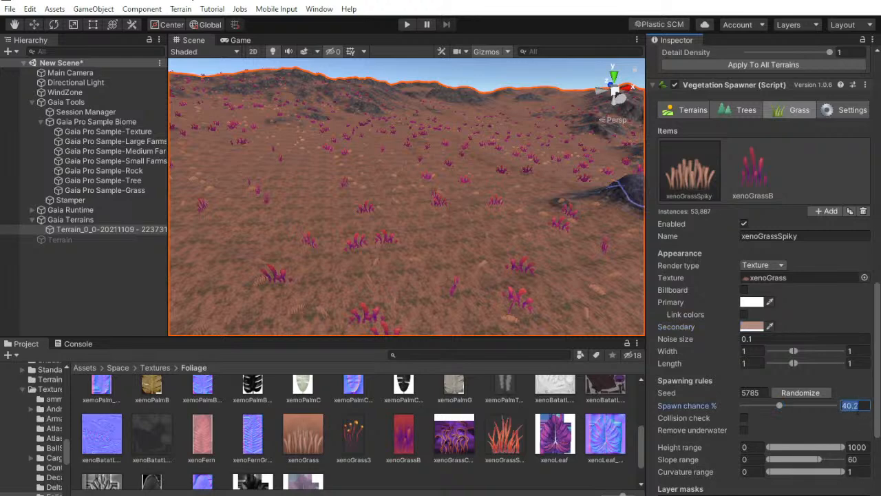
scroll(865, 395, "down", 5)
left_click(794, 433)
Inspect the denser grass up close and enable the inactive Terrain object for comparison
mouse_move(614, 311)
right_mouse_down()
mouse_move(524, 147)
mouse_move(302, 142)
mouse_move(10, 115)
mouse_move(643, 112)
mouse_move(478, 137)
mouse_move(399, 132)
mouse_move(9, 146)
mouse_move(730, 127)
mouse_move(12, 125)
mouse_move(31, 124)
mouse_move(870, 134)
mouse_move(856, 238)
right_mouse_up()
key("w")
left_click(60, 239)
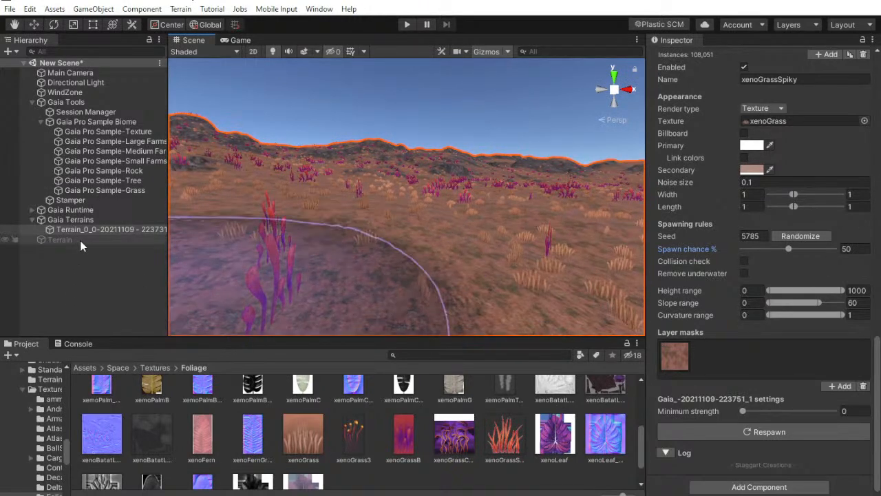
scroll(723, 99, "up", 3)
left_click(678, 56)
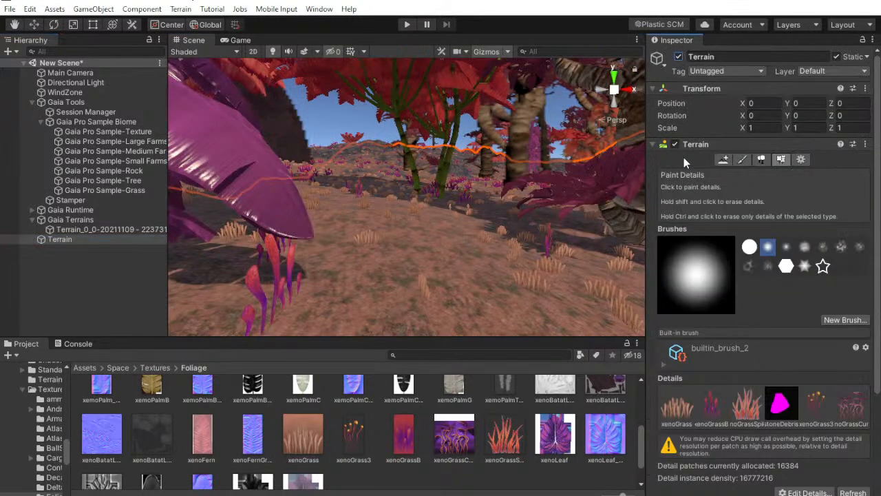
Review the spiky, xenoGrass3 and curled grass details of the original Terrain object and disable that object
right_click_drag(575, 293, 819, 392)
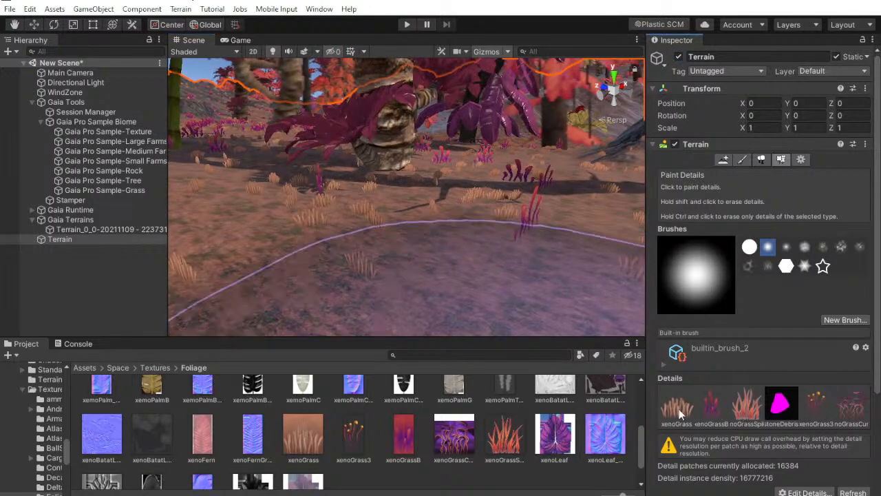
left_click(738, 412)
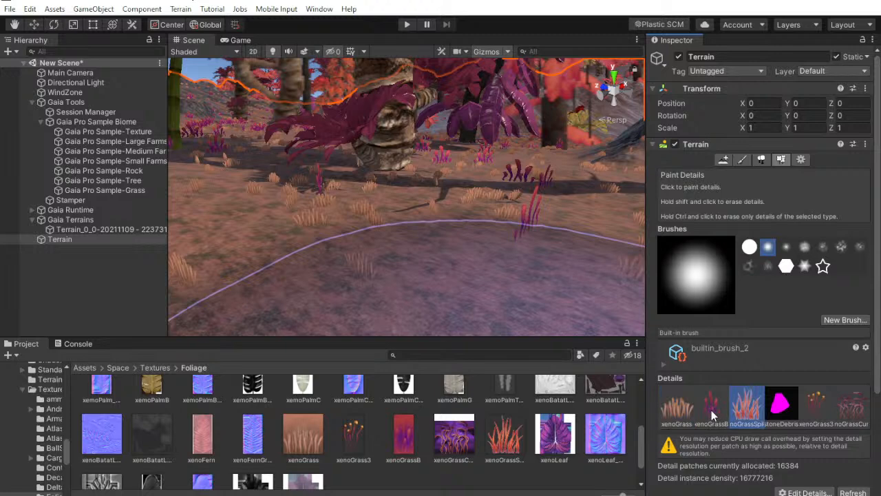
left_click(818, 412)
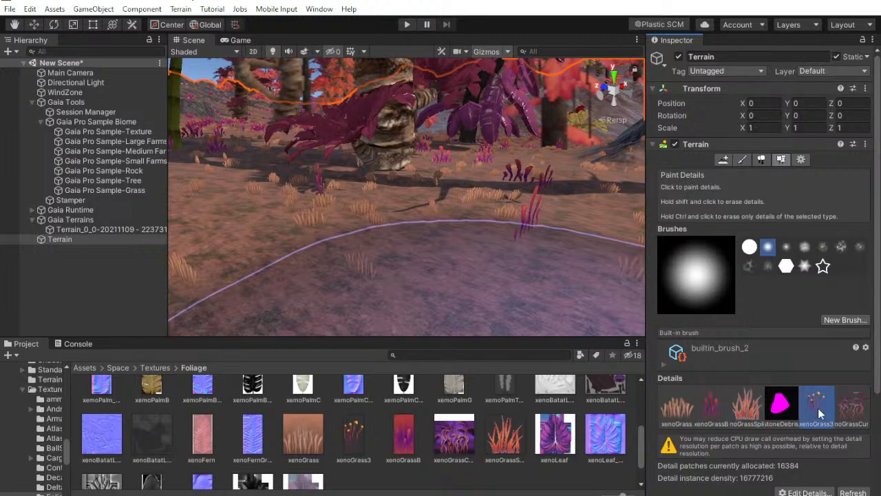
left_click(848, 411)
right_click(138, 239)
left_click(167, 276)
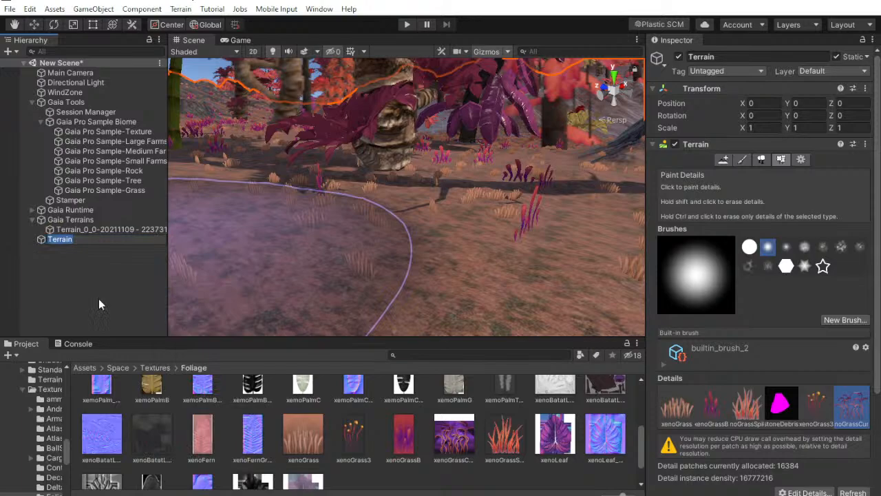
left_click(679, 57)
Switch to YouTube Studio and check the moderation options for the newest live chat message
key("alt+Tab")
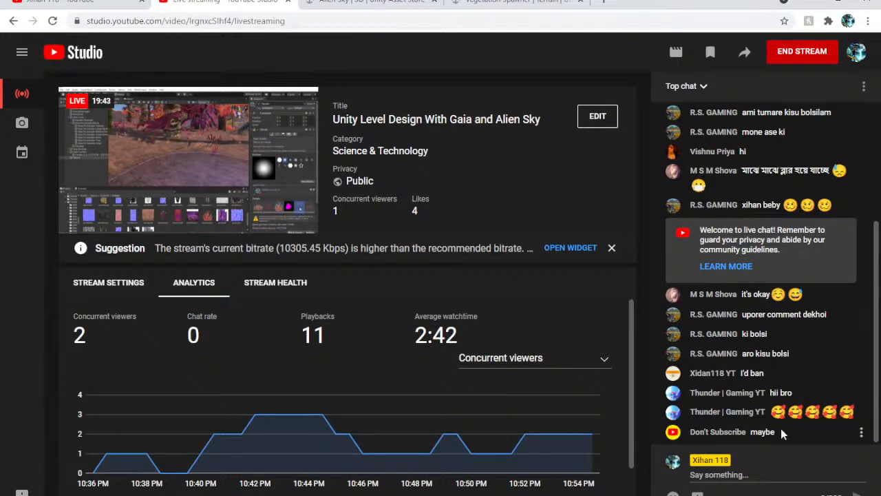
left_click(860, 430)
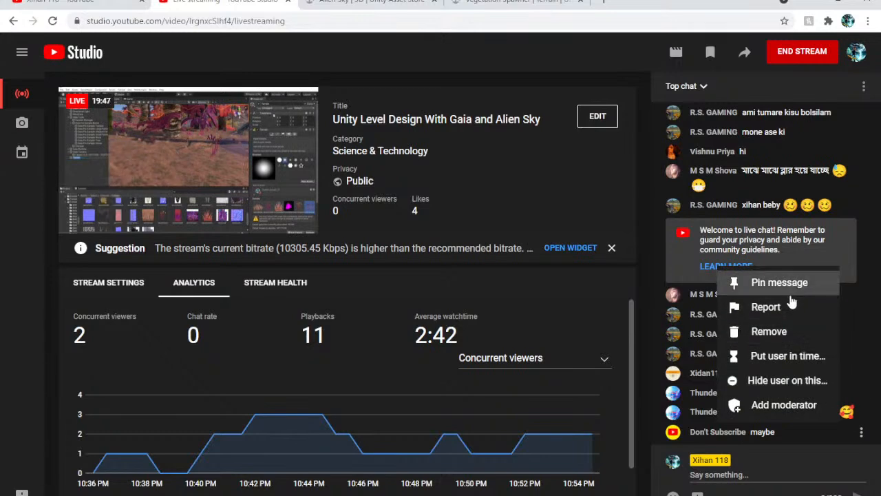
left_click(794, 431)
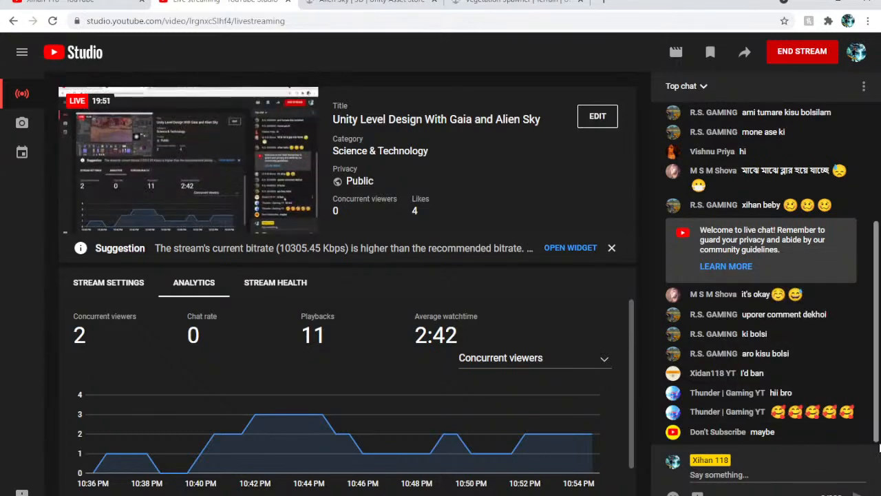
left_click(861, 432)
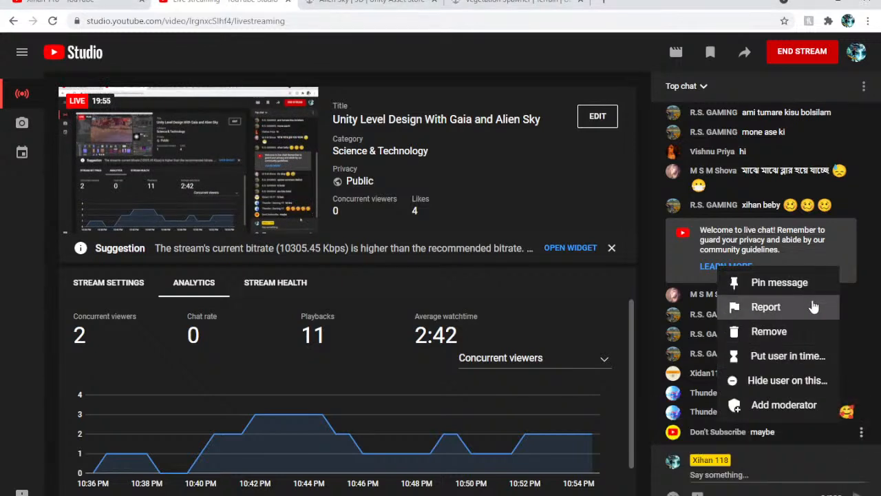
left_click(798, 429)
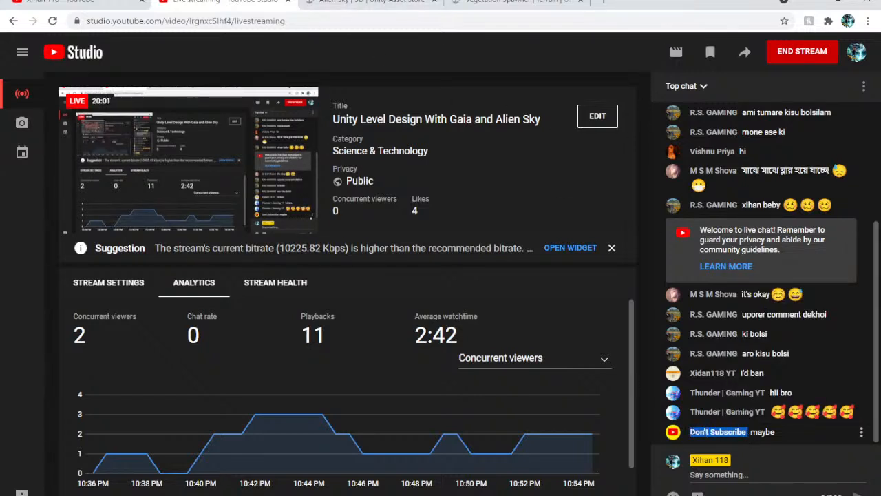
Copy the newest commenter's channel name, search YouTube for it, and return to the live stream dashboard after closing the results
left_click(746, 439)
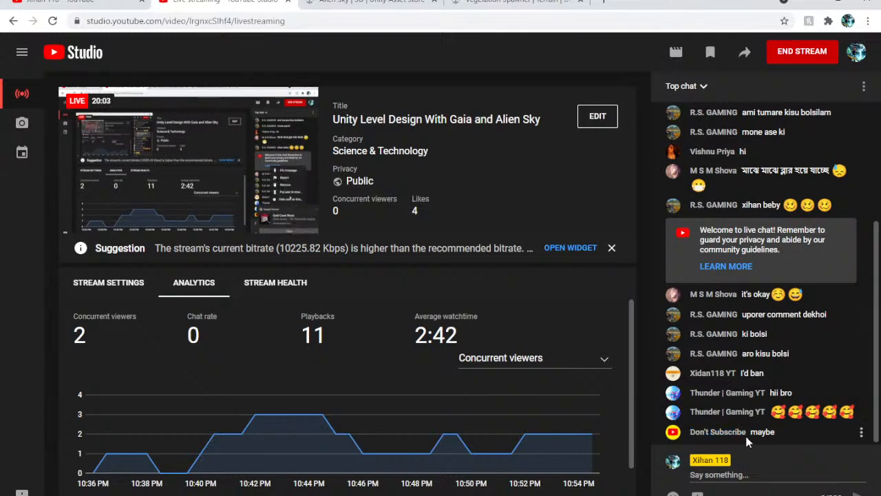
left_click_drag(747, 432, 690, 432)
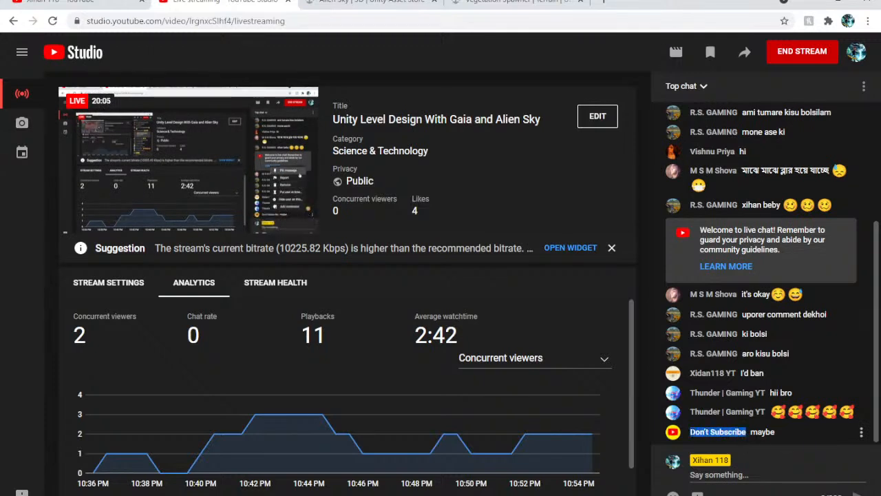
right_click(691, 431)
left_click(713, 357)
left_click(76, 2)
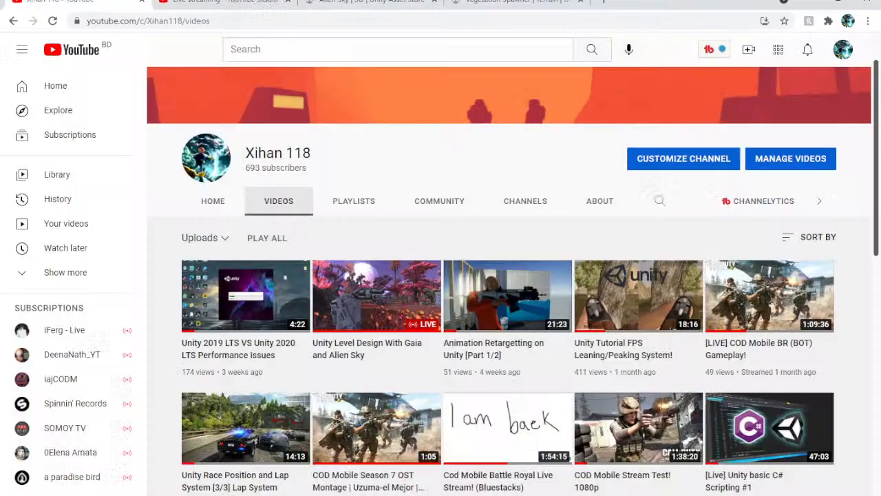
left_click(227, 49)
right_click(285, 49)
left_click(369, 142)
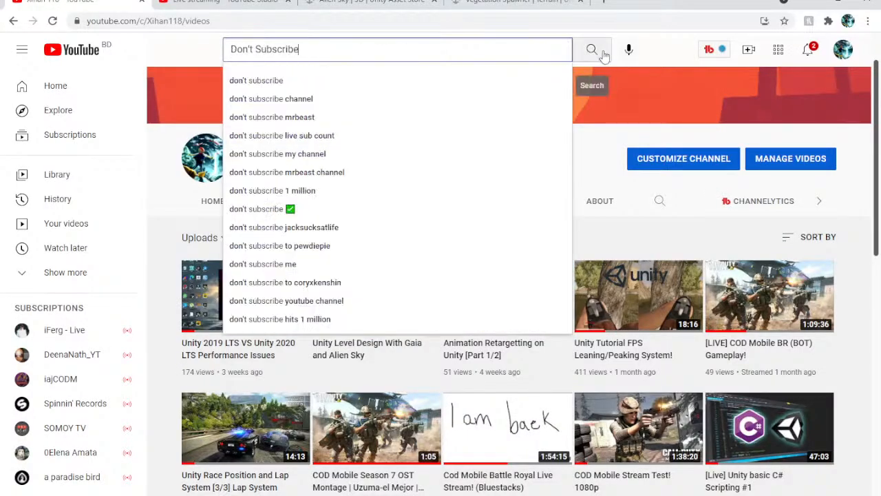
left_click(589, 51)
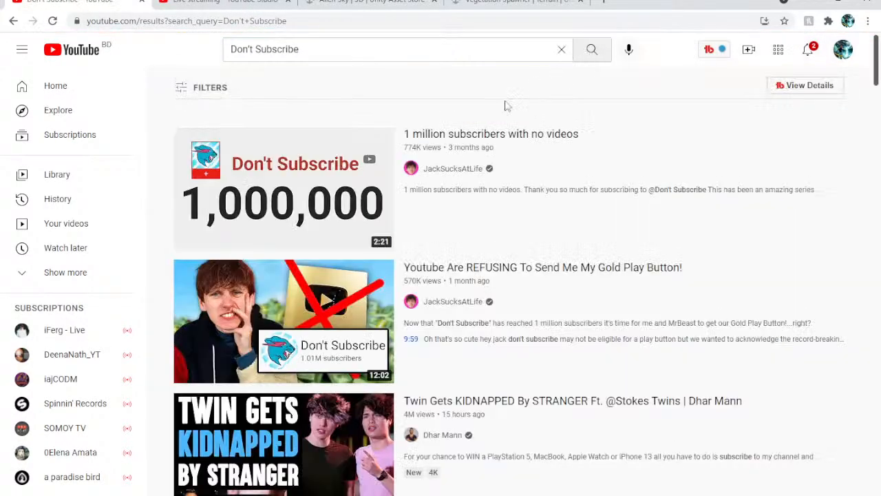
scroll(388, 247, "down", 2)
scroll(387, 247, "down", 4)
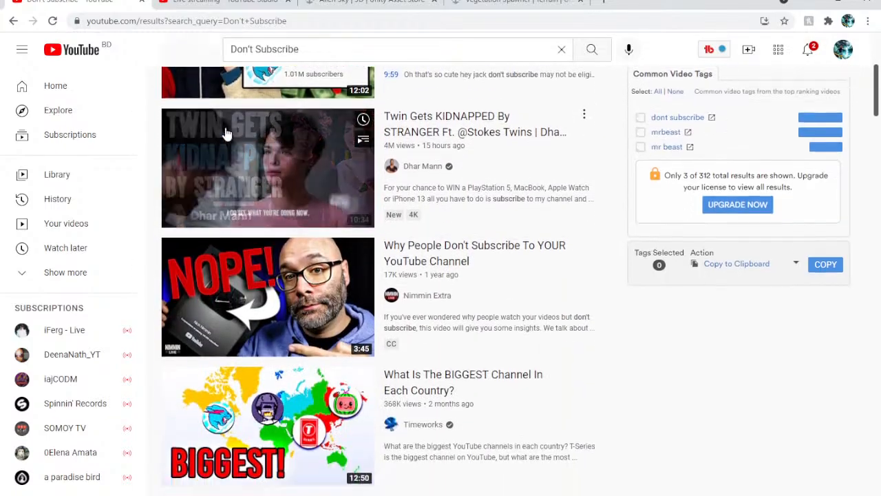
left_click(146, 4)
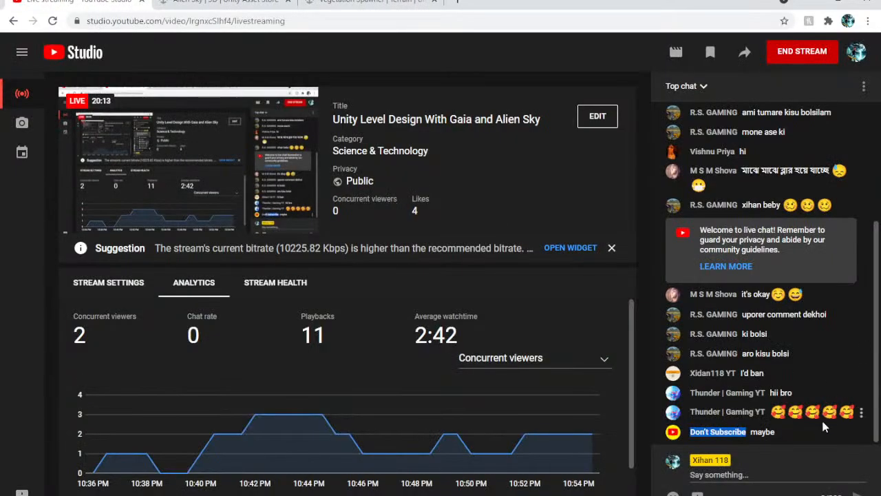
left_click(805, 429)
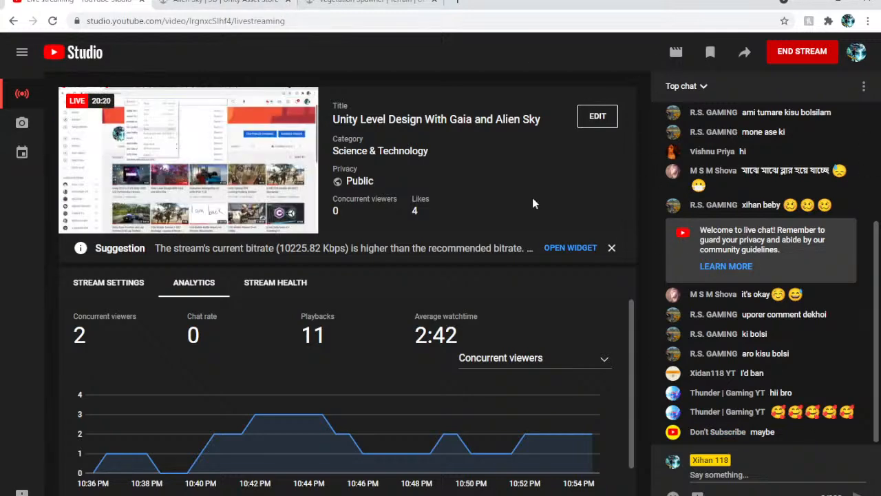
Load the YouTube home page in place of the Vegetation Spawner store page and view the notifications
left_click(224, 2)
left_click(79, 2)
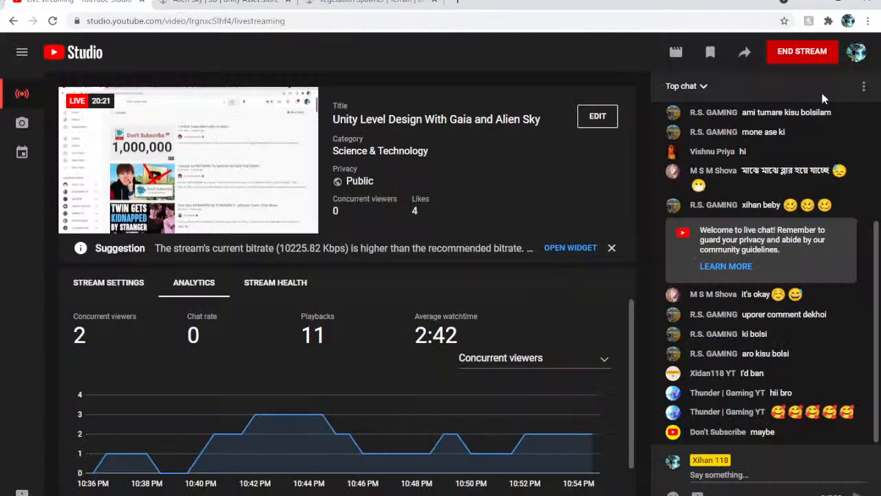
left_click(372, 2)
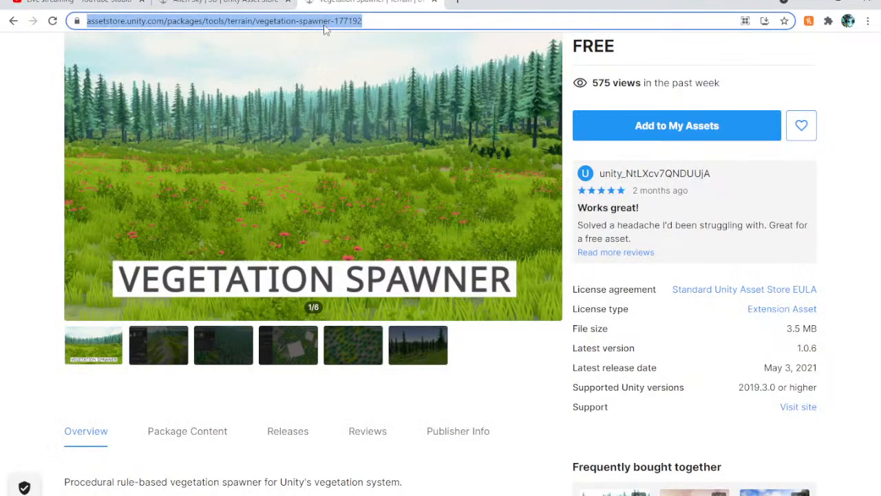
type("yo")
key("Return")
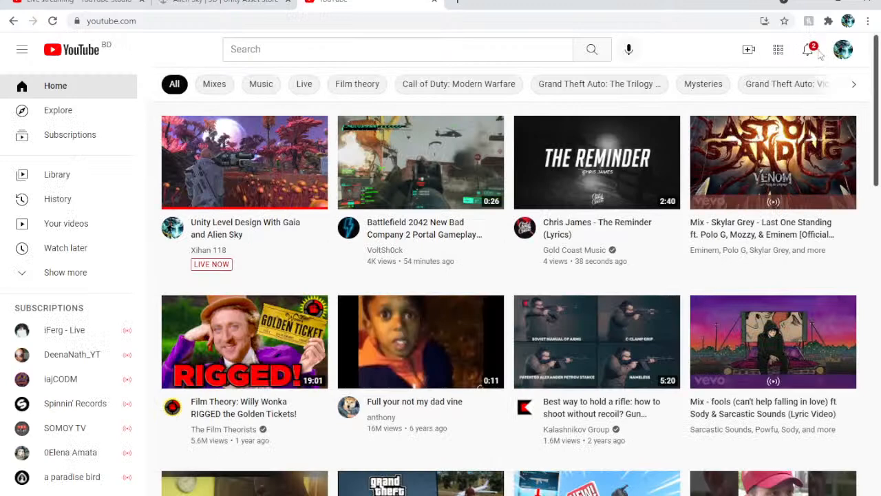
left_click(818, 51)
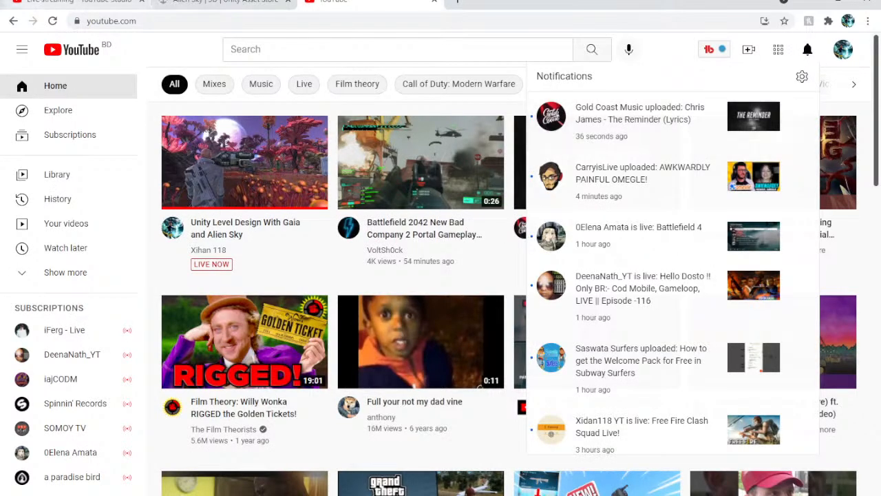
Close the Alien Sky and YouTube pages, keep the live stream dashboard, and switch back to Unity
left_click(69, 2)
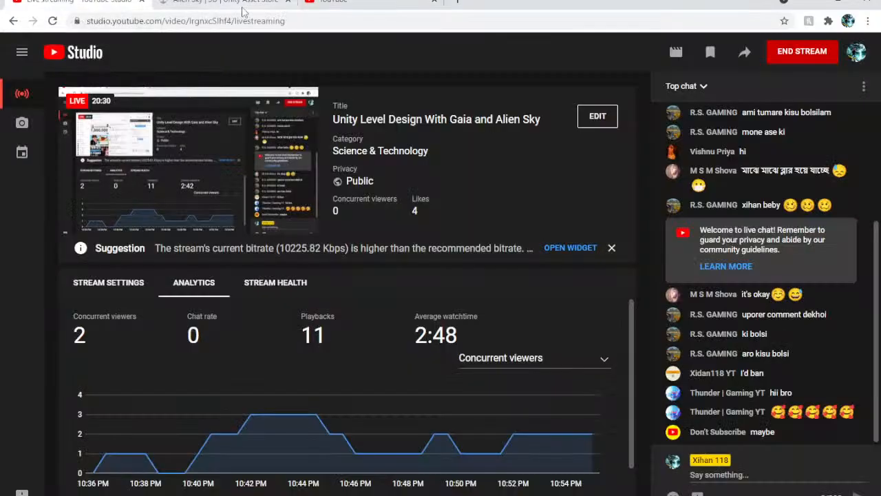
left_click(290, 3)
left_click(290, 3)
left_click(810, 2)
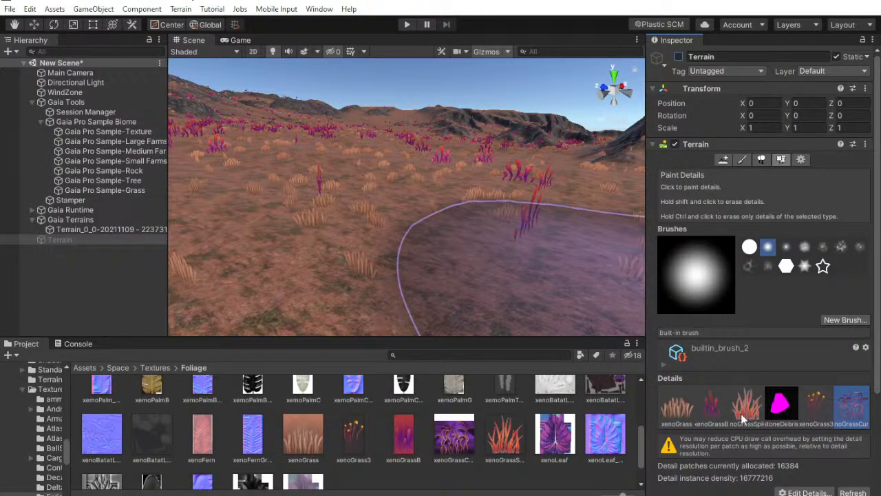
Inspect the xenoGrass3 detail's size and color settings on the original Terrain and locate its texture among the project assets
left_click(820, 412)
left_click(809, 491)
left_click(801, 465)
left_click(158, 40)
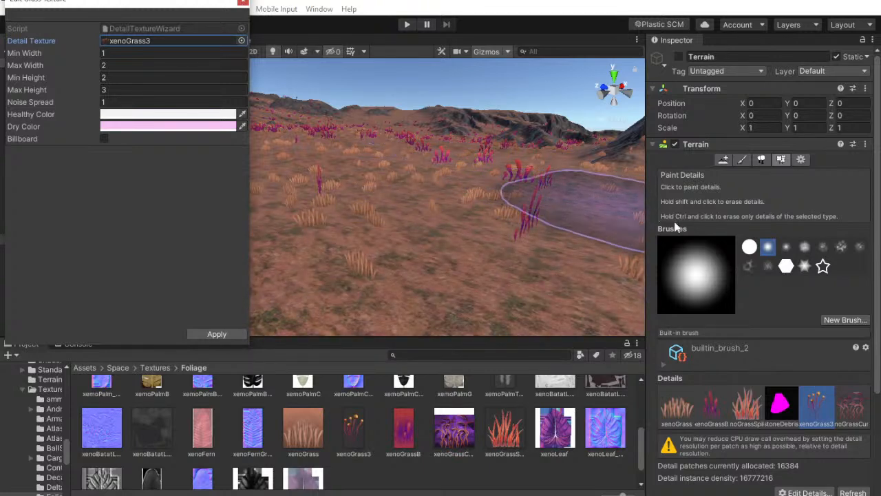
left_click(242, 2)
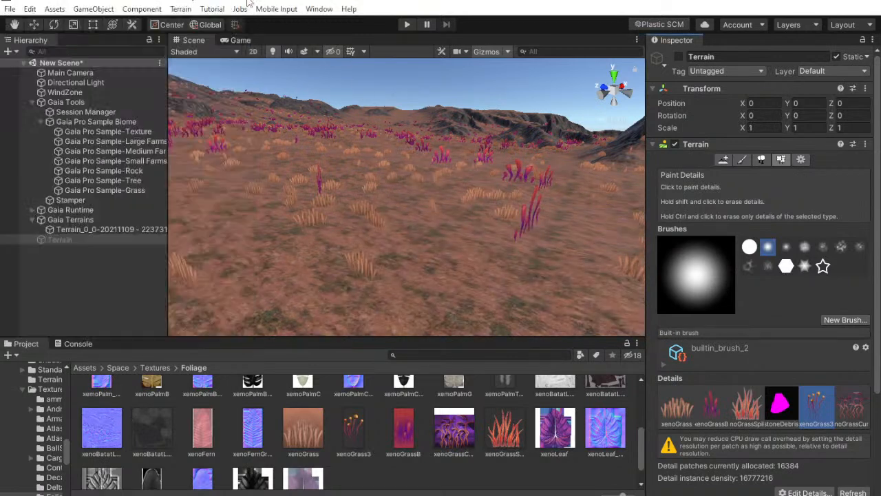
Add a grass item using the xenoGrass3 texture to the Vegetation Spawner of Terrain_0_0 and respawn the grass
left_click(90, 235)
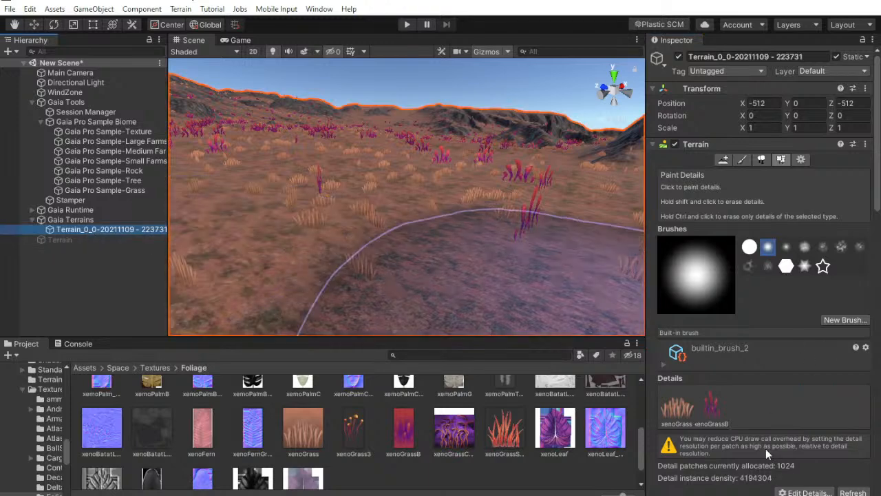
scroll(777, 406, "down", 3)
left_click(781, 383)
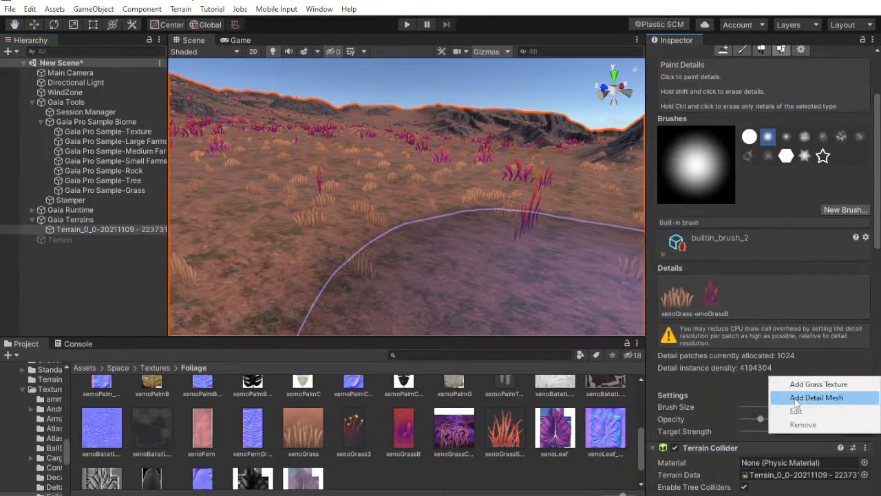
key("Escape")
scroll(815, 405, "down", 9)
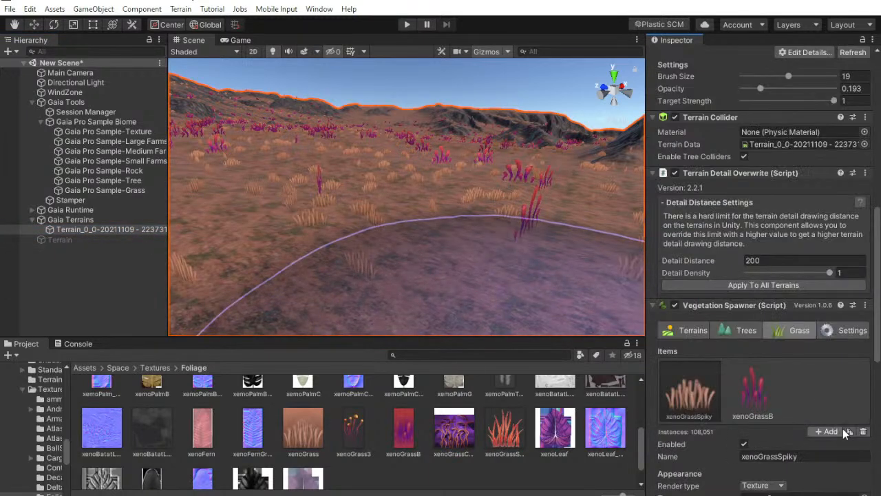
scroll(847, 441, "down", 6)
left_click(820, 211)
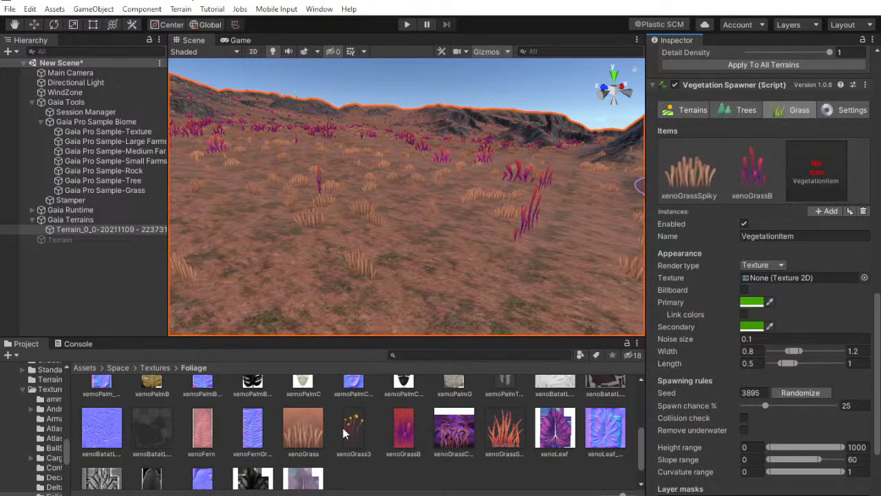
left_click_drag(347, 428, 757, 278)
scroll(780, 393, "down", 3)
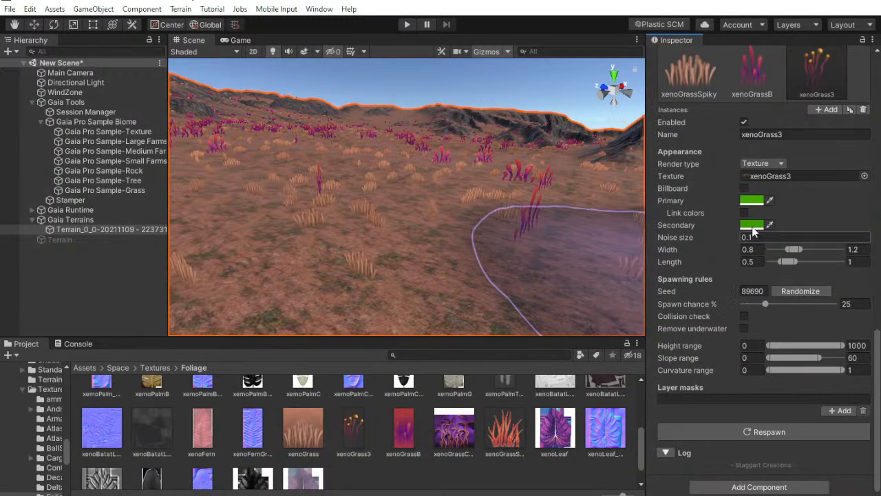
left_click(737, 432)
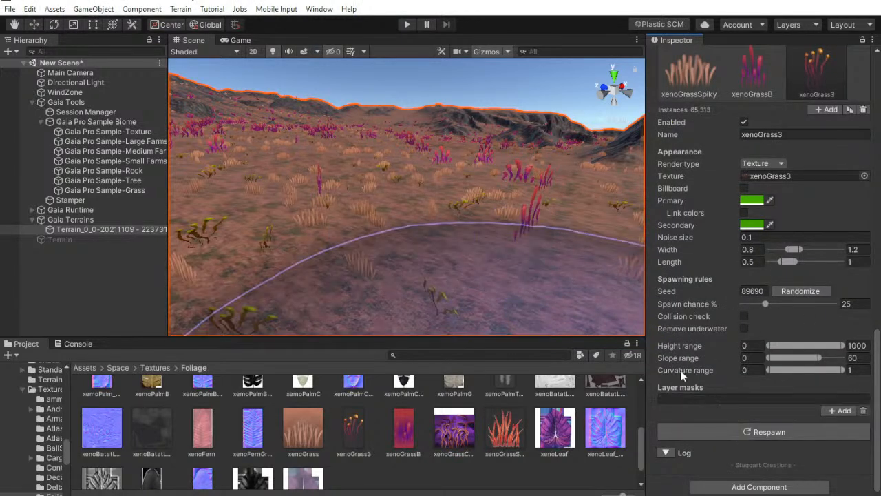
Set both the primary and secondary colors of the xenoGrass3 item to white (FFFFFF)
left_click(750, 201)
left_click_drag(660, 286, 602, 251)
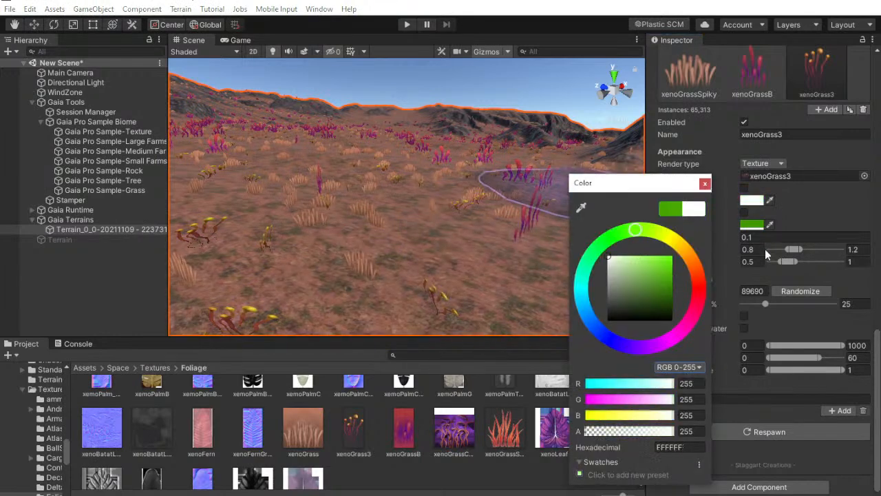
left_click(746, 235)
left_click(747, 228)
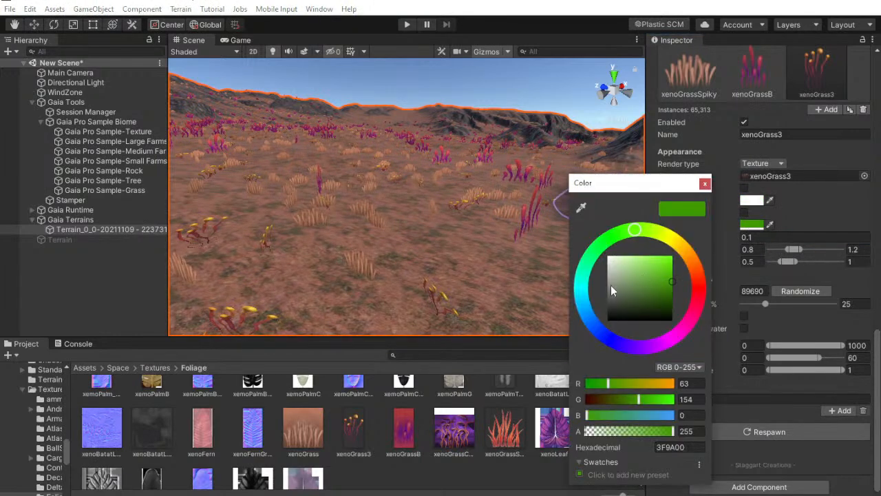
left_click_drag(613, 285, 322, 153)
left_click(705, 183)
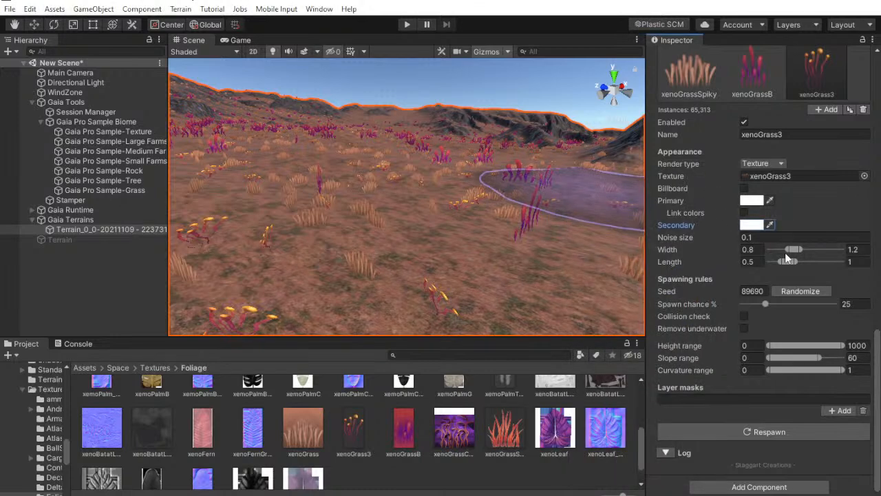
type("2")
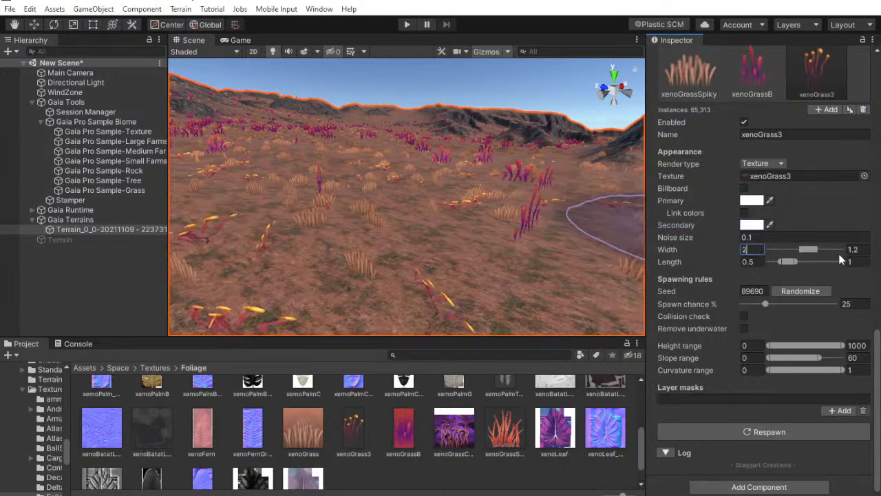
type("2")
Set the xenoGrass3 item's minimum and maximum width and length all to 2 and respawn the grass
key("Tab")
type("2")
key("BackSpace")
type("2")
right_click_drag(485, 199, 455, 182)
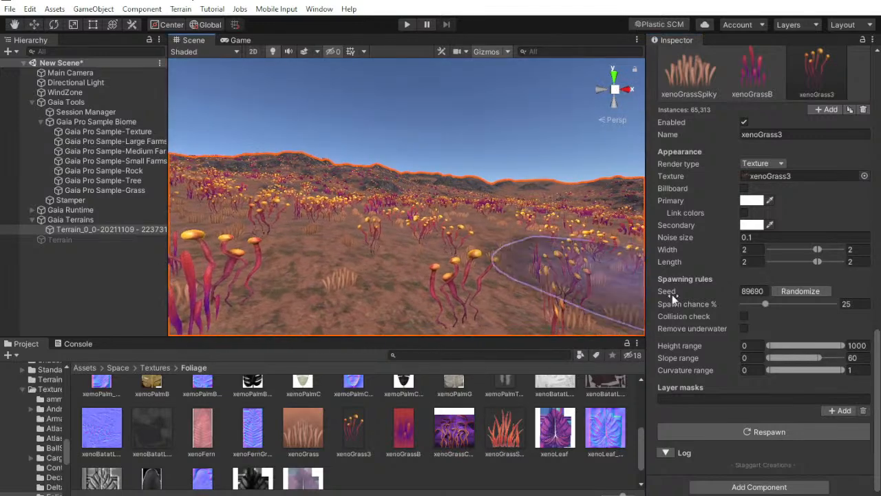
left_click(769, 433)
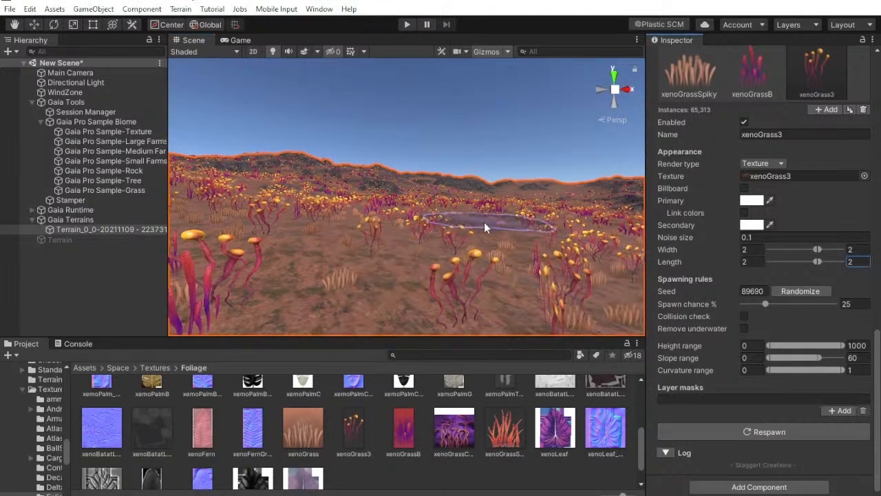
Review the xenoGrass3 detail's size and color settings on the original Terrain and copy its dry color hex code, F4C3F2
left_click(60, 239)
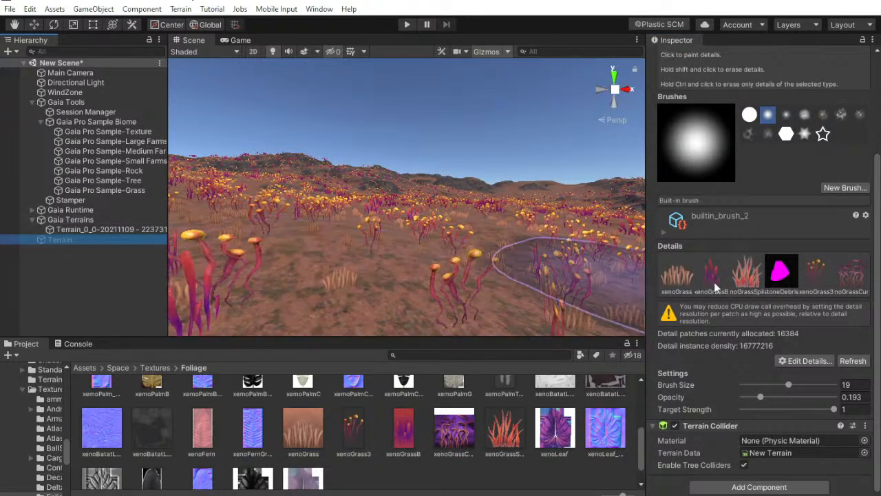
left_click_drag(646, 282, 599, 283)
left_click(777, 276)
left_click(787, 363)
left_click(797, 392)
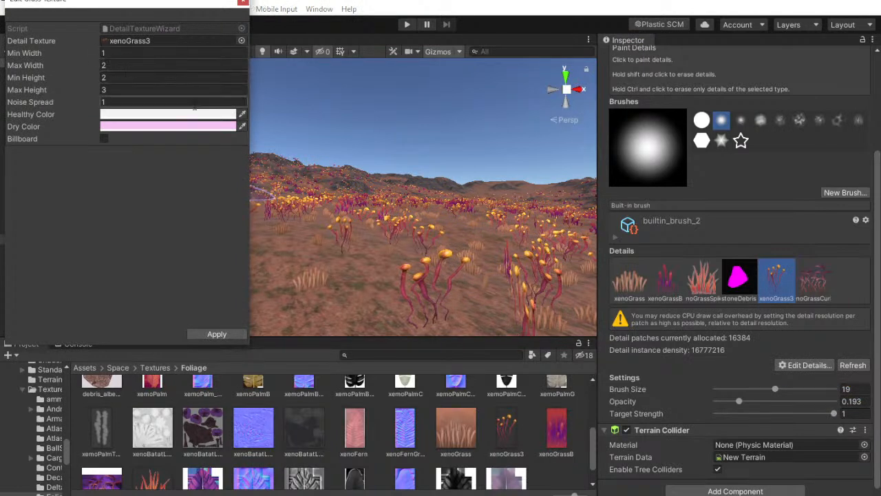
left_click(172, 115)
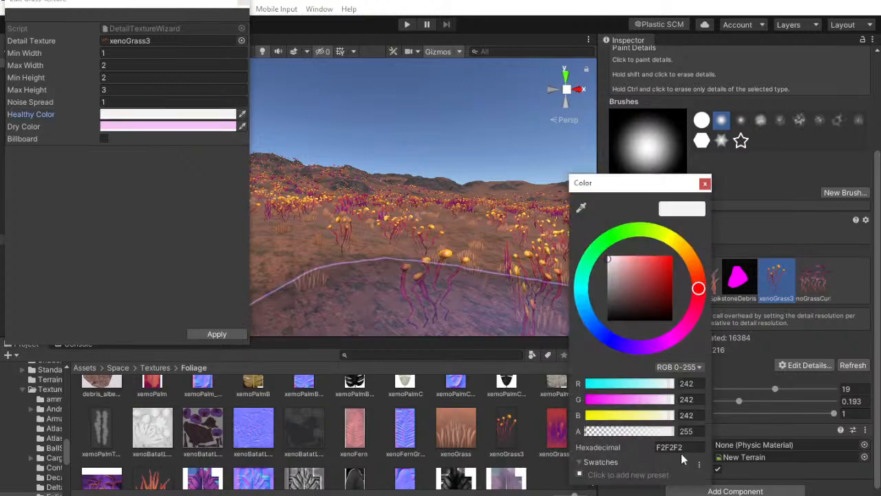
left_click(176, 126)
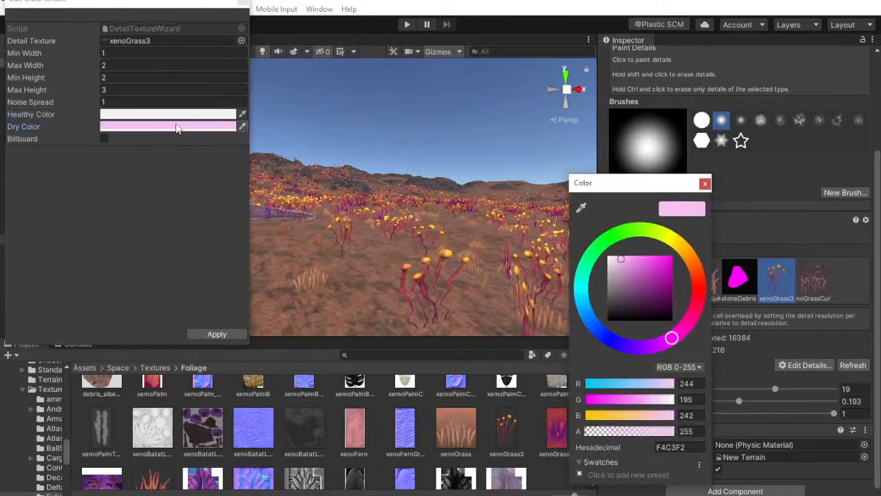
right_click(671, 448)
left_click(697, 470)
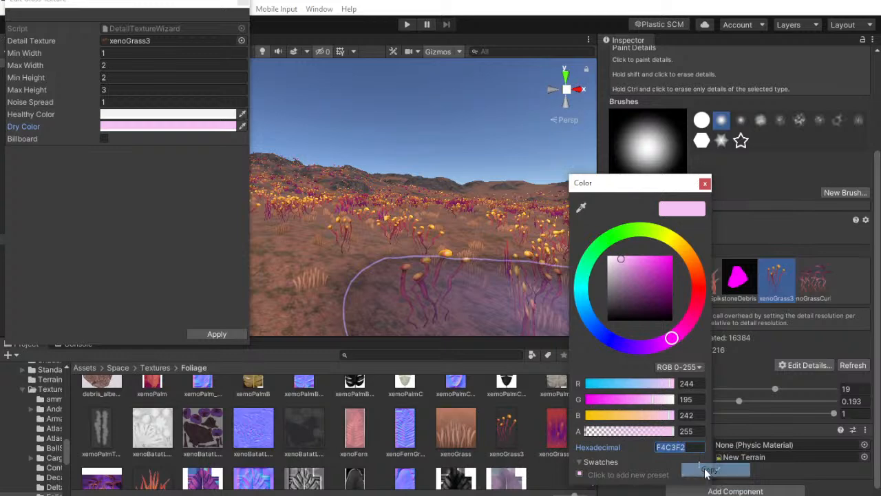
left_click(242, 2)
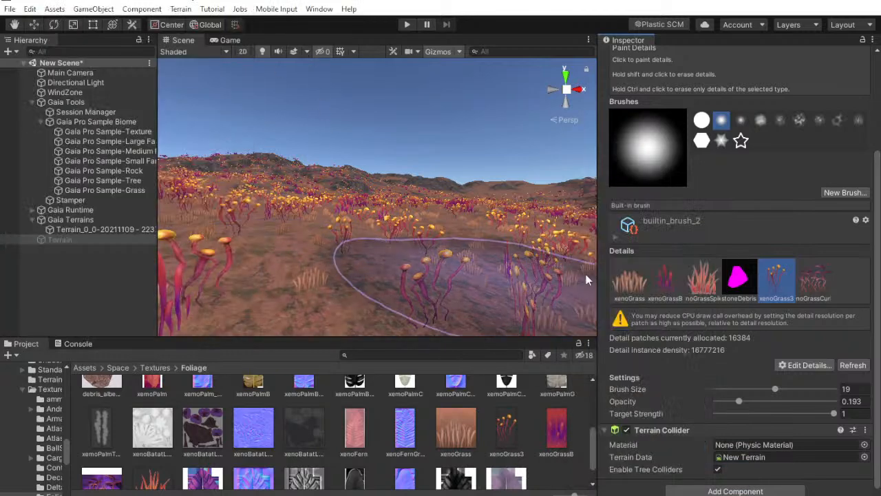
Edit the xenoGrass3 detail directly on Terrain_0_0, setting its minimum width to 1 and maximum height to 3
left_click(131, 230)
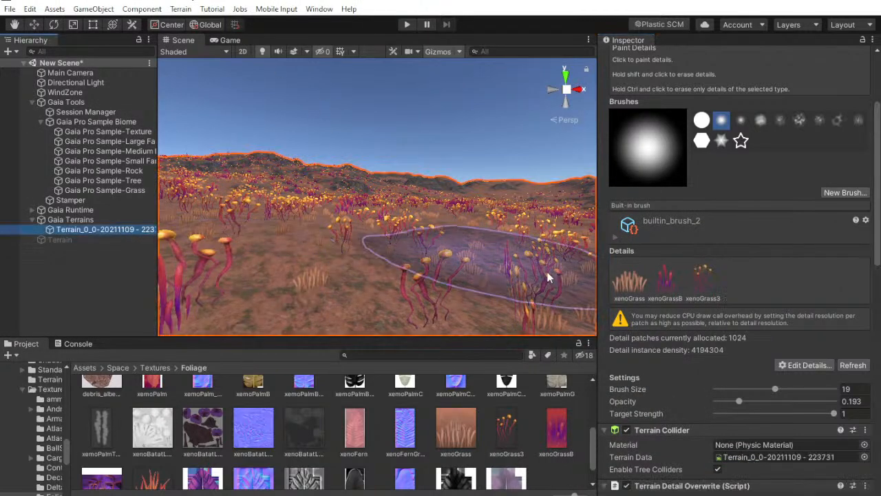
left_click(703, 281)
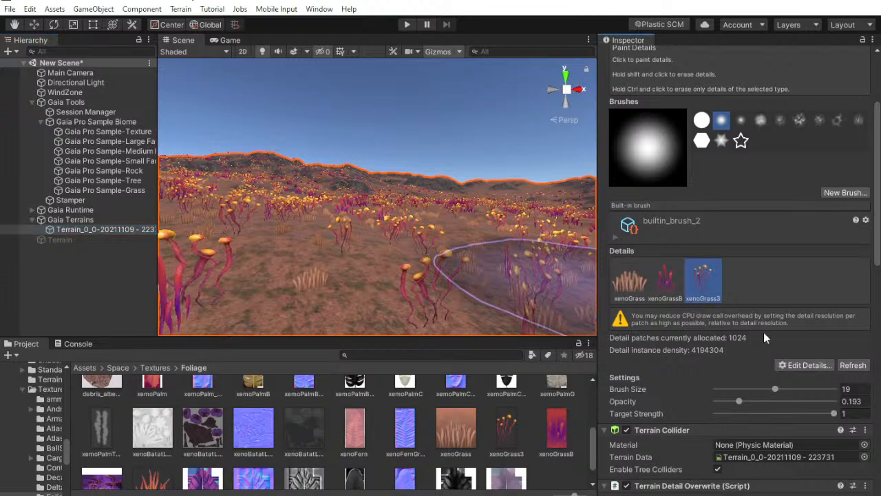
left_click(804, 365)
left_click(813, 394)
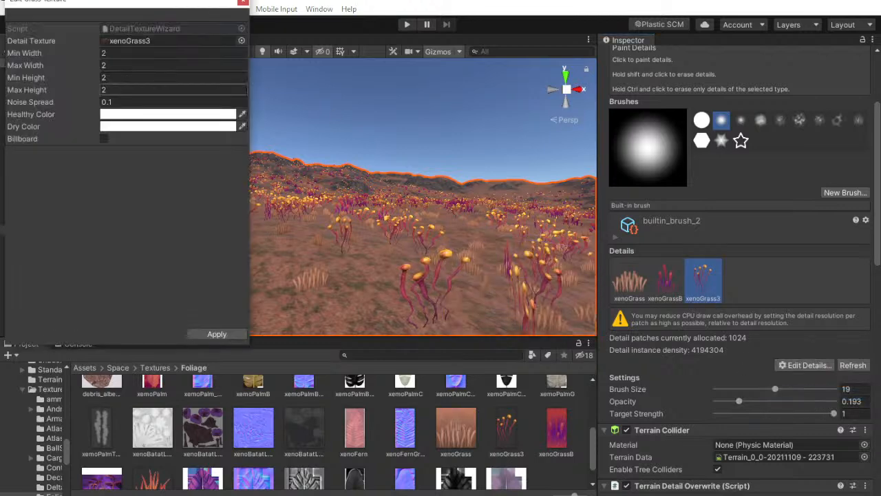
left_click(137, 55)
type("1")
key("Tab")
key("Tab")
key("Tab")
type("3")
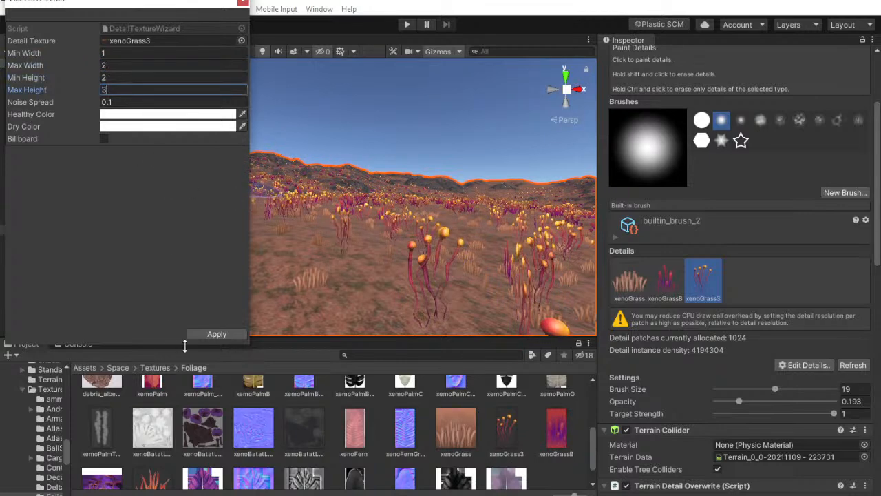
Set the dry color of Terrain_0_0's xenoGrass3 detail to the copied F4C3F2
left_click(134, 127)
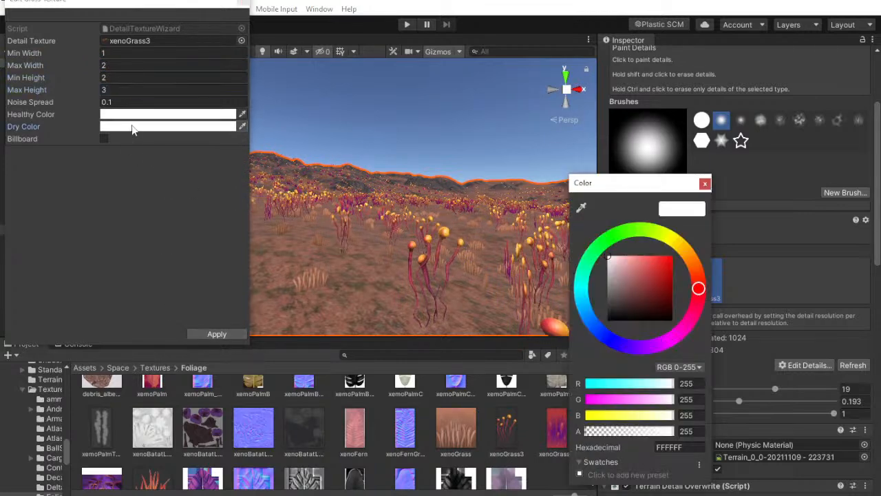
right_click(686, 446)
left_click(713, 478)
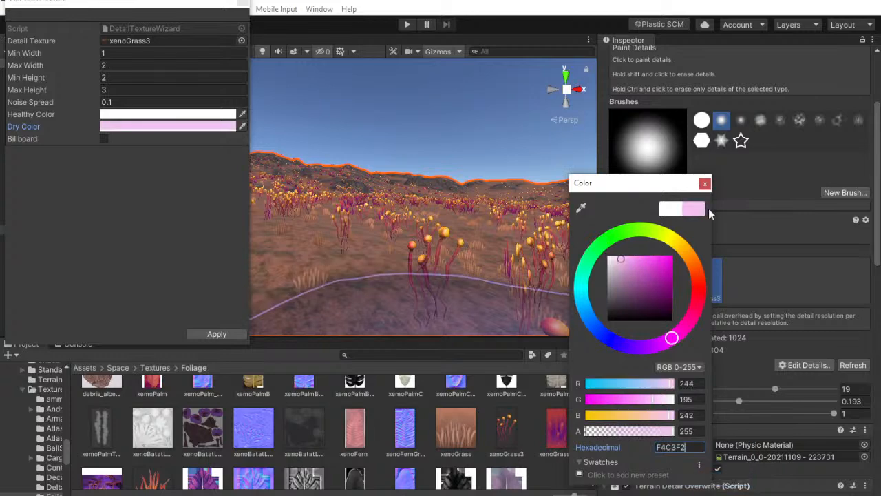
left_click(705, 184)
In Terrain_0_0's Vegetation Spawner, set the xenoGrass3 item's width range to 1–2 and length range to 2–3
scroll(750, 275, "down", 10)
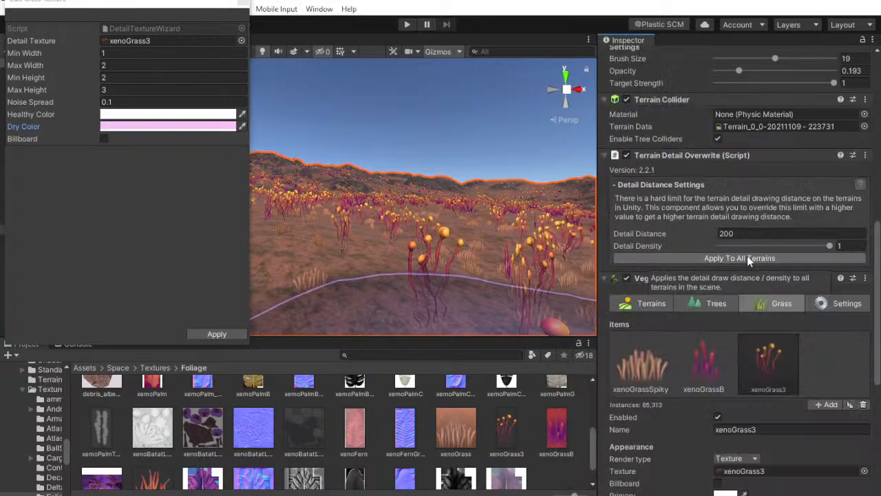
scroll(758, 289, "down", 3)
scroll(758, 269, "down", 4)
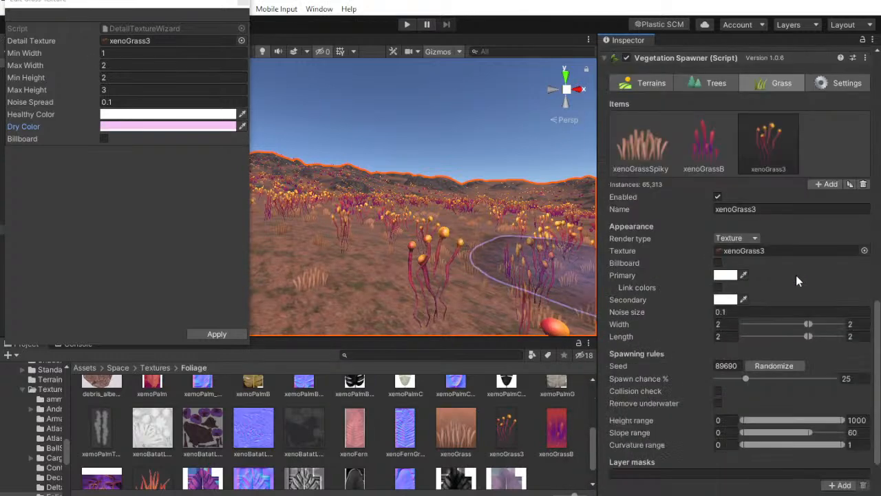
scroll(723, 227, "up", 15)
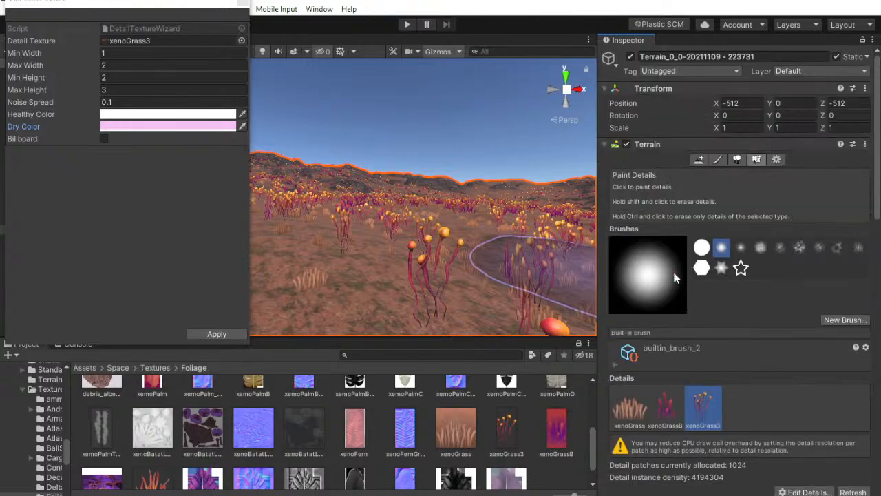
left_click(606, 144)
left_click(606, 145)
left_click(606, 145)
scroll(740, 314, "down", 8)
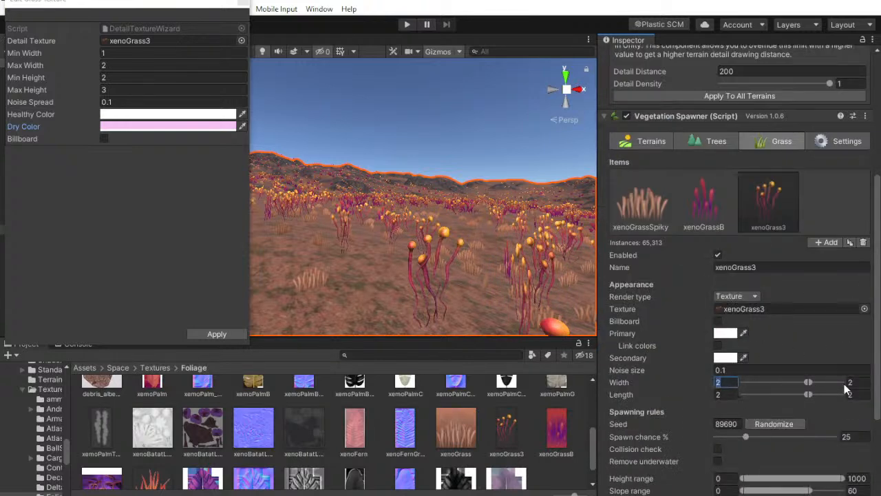
left_click(879, 389)
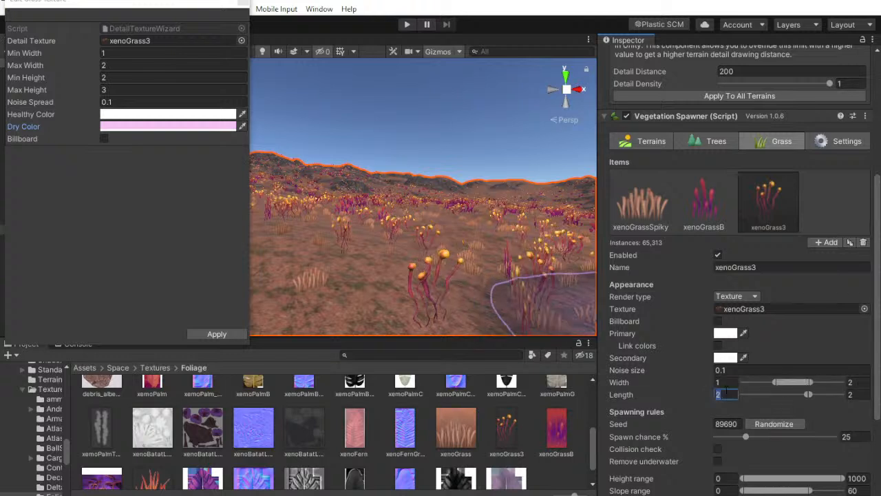
left_click(865, 397)
type("3")
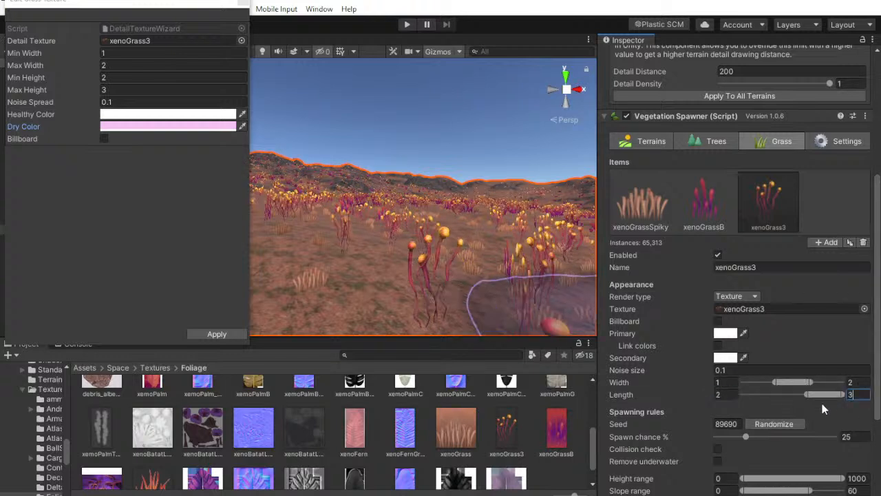
Set the xenoGrass3 spawner item's secondary color to F4C3F2 and close the detail editing window
left_click(725, 356)
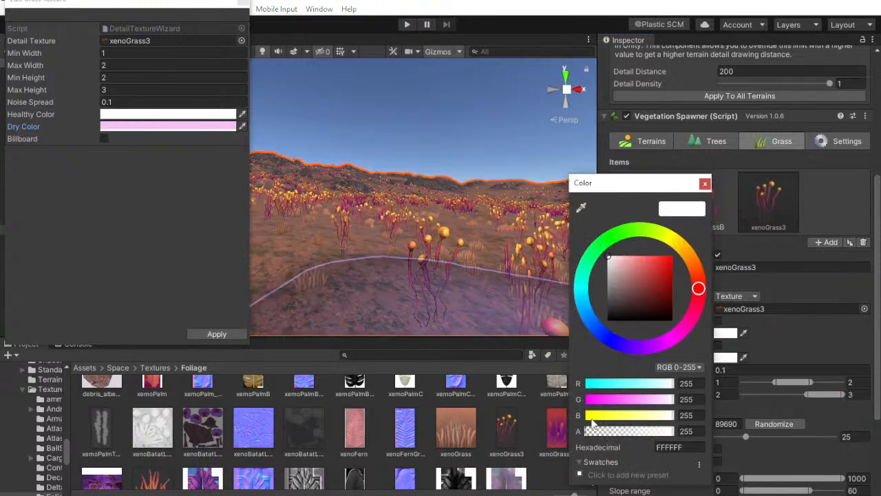
right_click(687, 448)
left_click(712, 483)
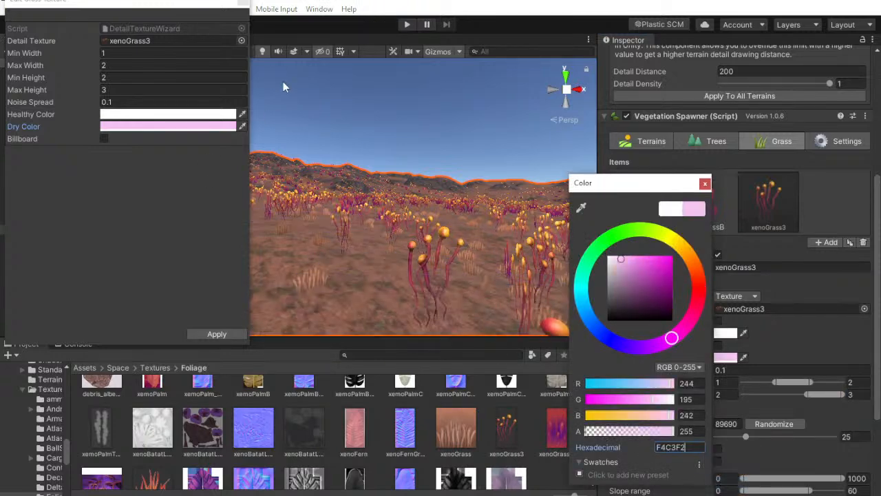
left_click(245, 6)
Randomize the xenoGrass3 item's seed, respawn the grass, and look over the result on the terrain
scroll(801, 420, "down", 5)
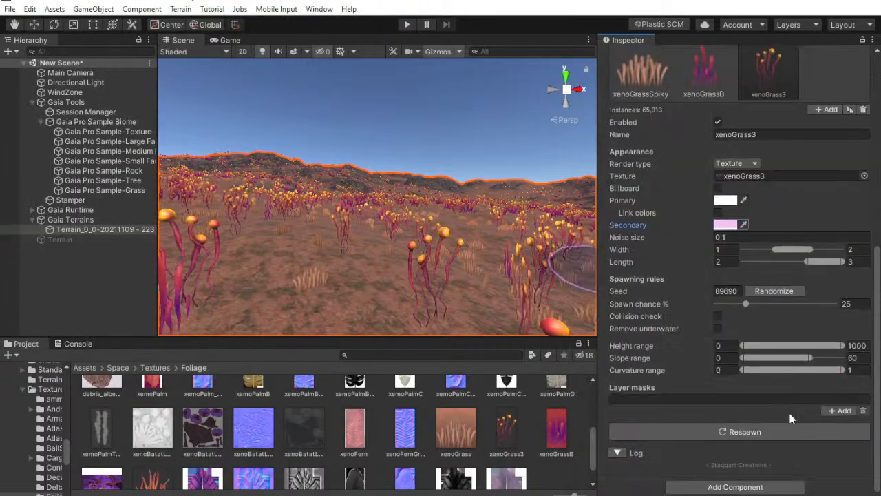
left_click(774, 290)
left_click(736, 432)
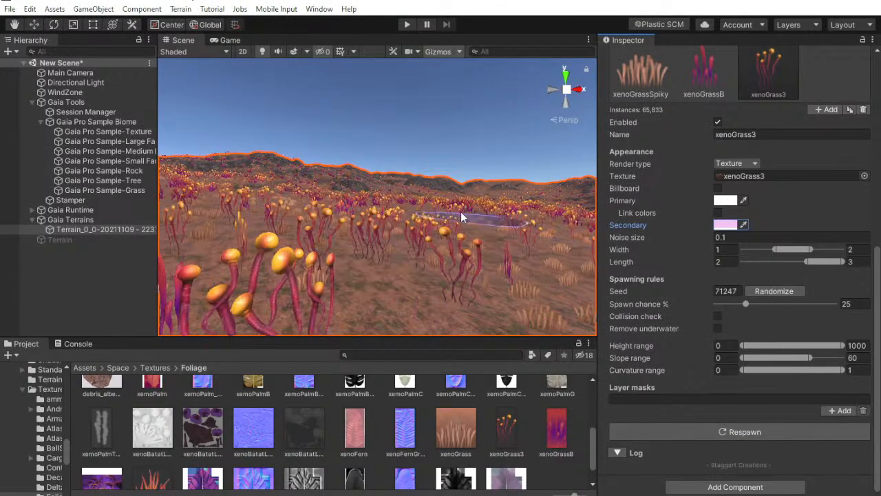
left_click_drag(413, 241, 386, 178, "alt")
key("w")
right_click_drag(387, 178, 486, 201)
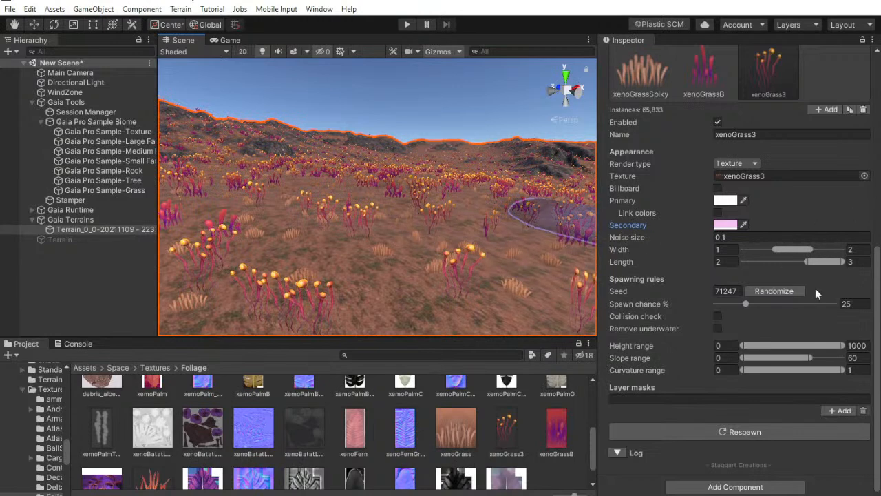
Lower the xenoGrass3 item's spawn chance to 5%, respawn the grass, and check its density without the terrain selected
left_click(856, 304)
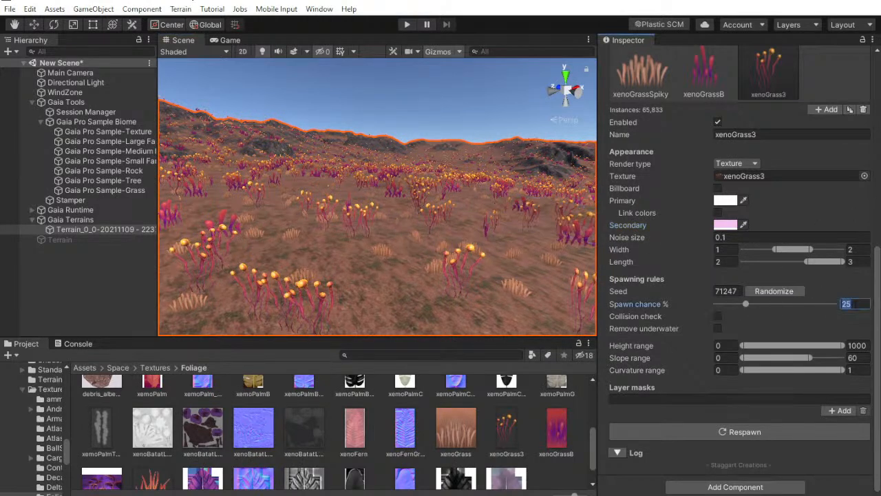
left_click(779, 434)
left_click(90, 307)
right_click_drag(313, 242, 264, 226)
key("w")
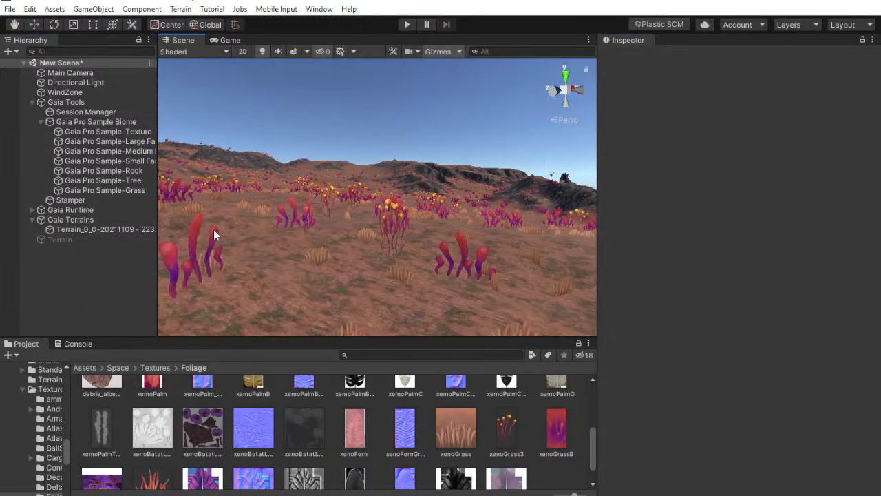
left_click(100, 230)
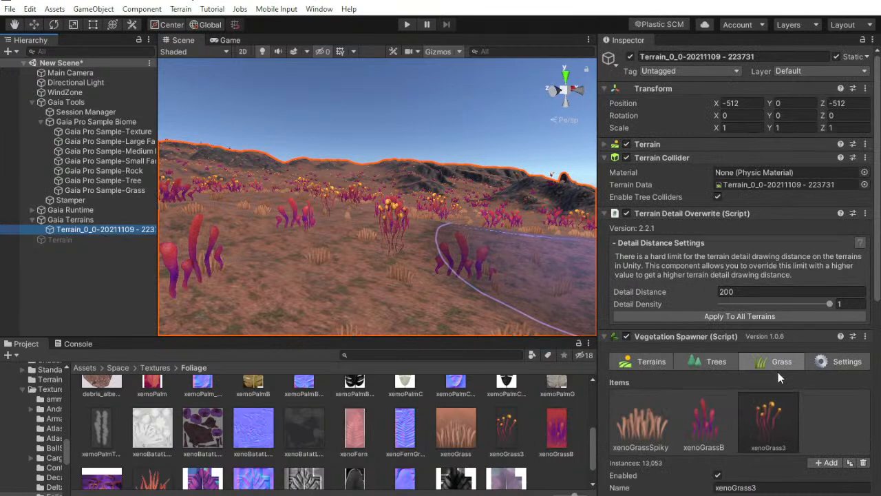
scroll(778, 371, "down", 10)
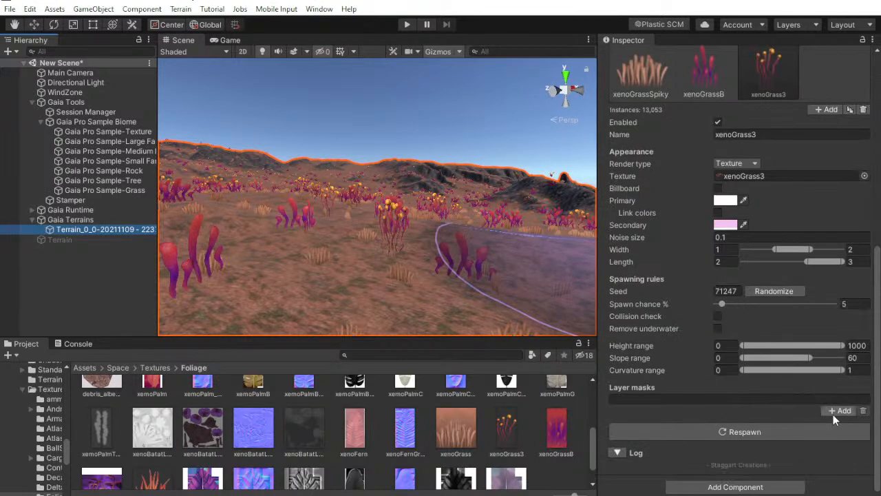
left_click(835, 412)
left_click(821, 435)
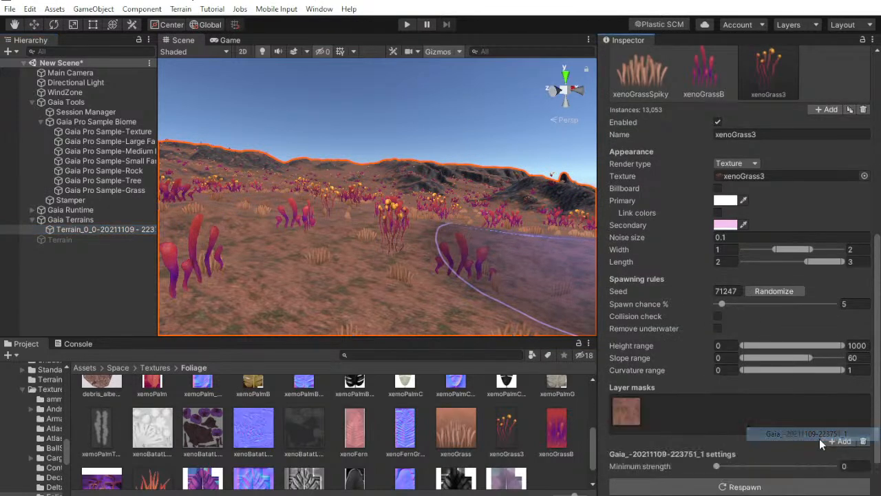
left_click(704, 72)
left_click(839, 411)
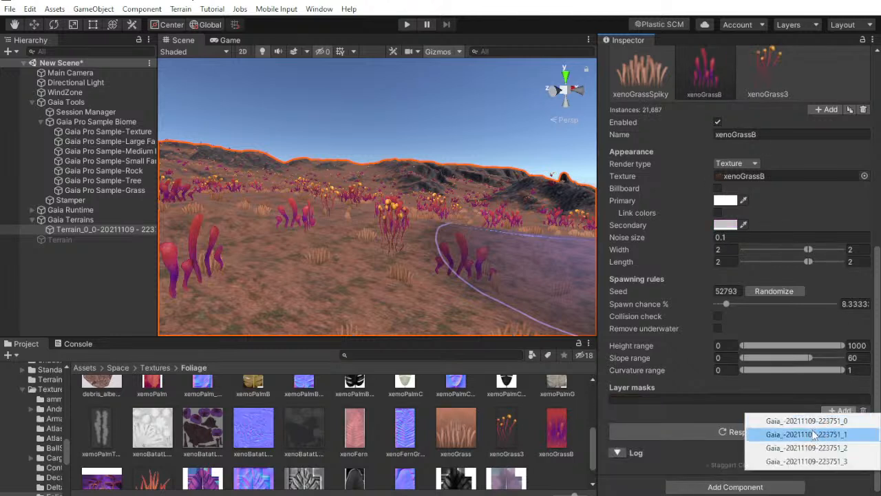
left_click(818, 435)
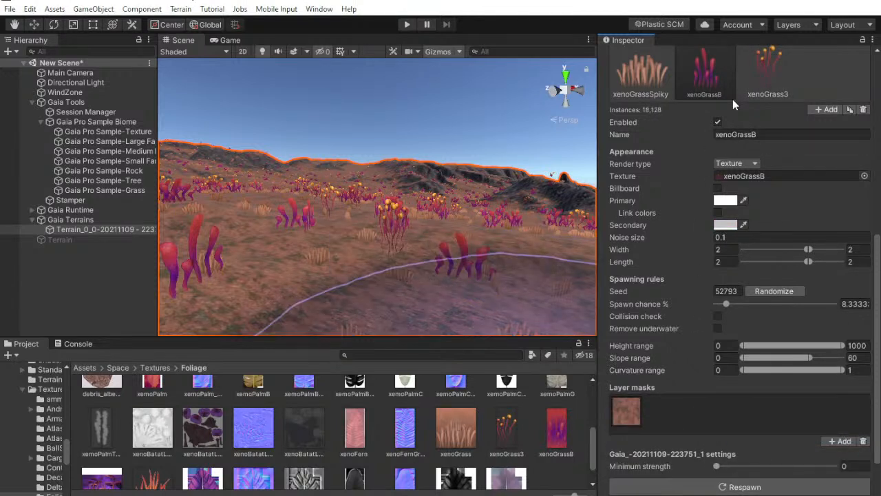
left_click(753, 84)
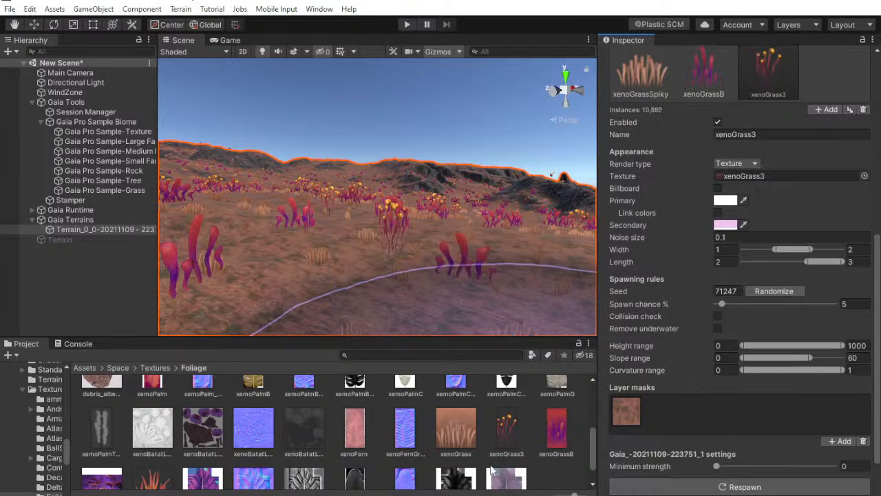
Switch to the YouTube Studio live dashboard to check the stream and chat
key("alt+Tab")
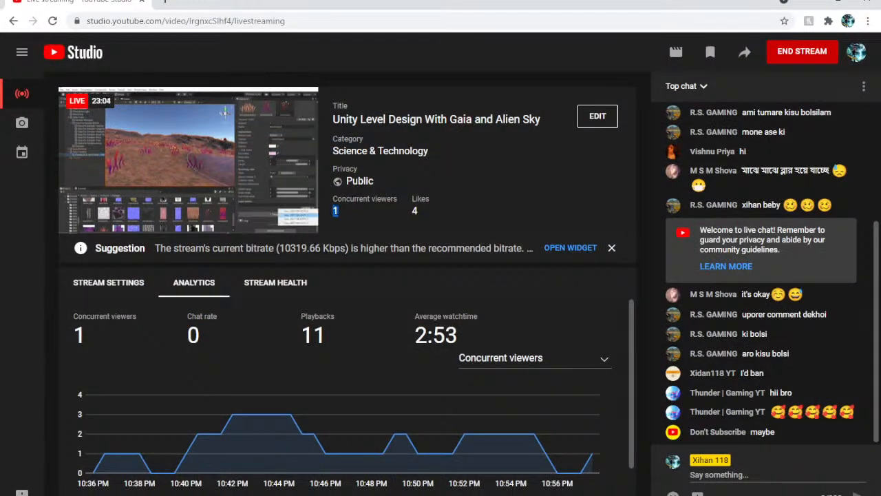
Switch from the YouTube Studio dashboard back to Unity and inspect the spawned grass with nothing selected in the hierarchy
left_click(810, 2)
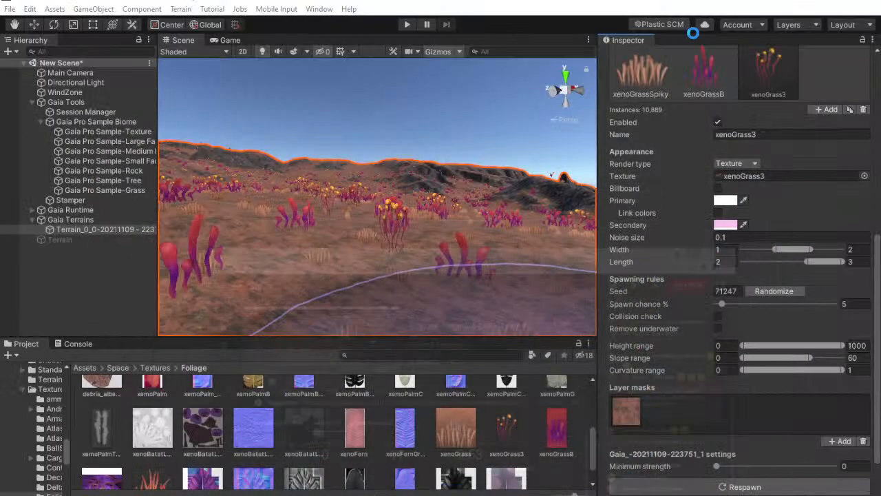
left_click(303, 494)
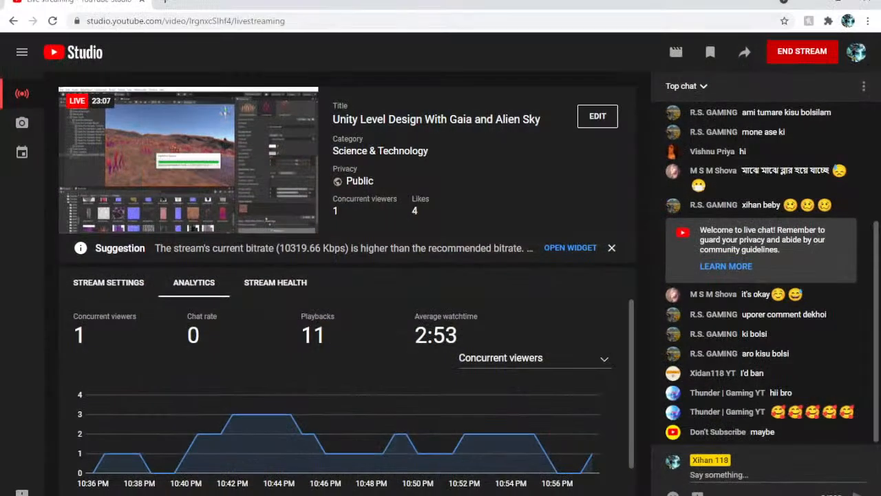
left_click(810, 3)
left_click(119, 261)
scroll(440, 138, "down", 5)
right_click_drag(450, 156, 565, 165)
Reactivate the original Terrain object and select the xenoGrassCurly grass among its paint details
left_click(90, 239)
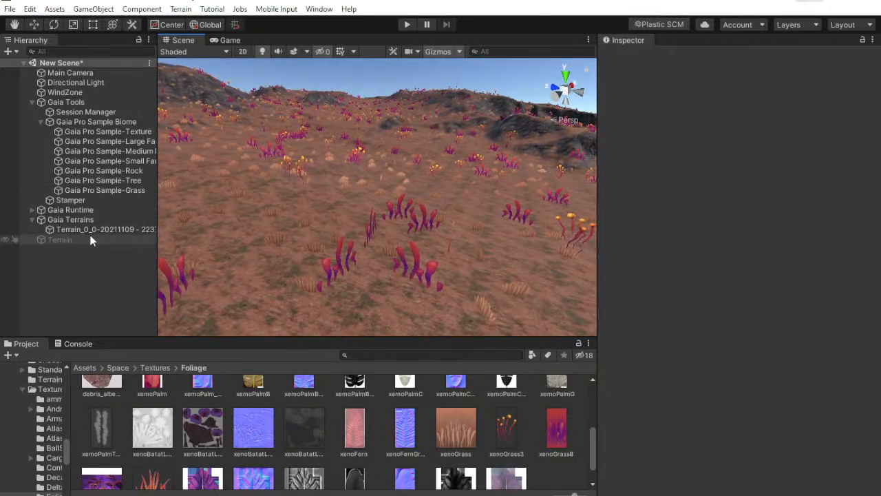
left_click(631, 56)
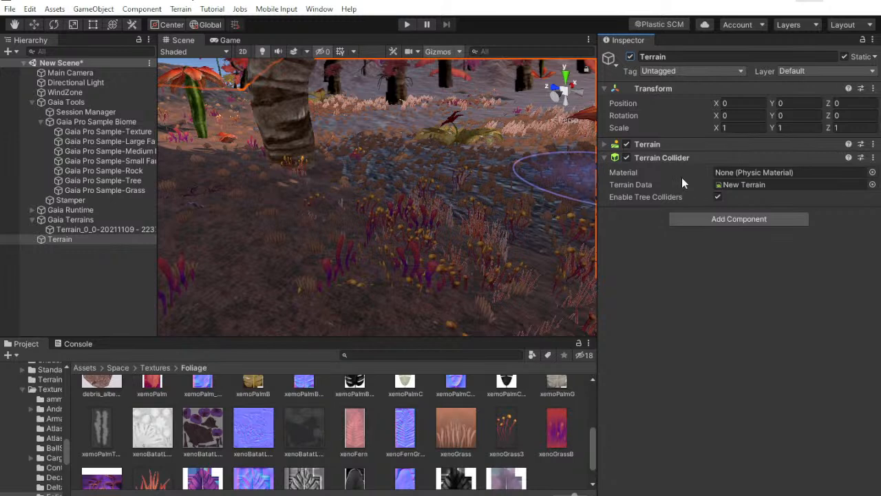
left_click(678, 146)
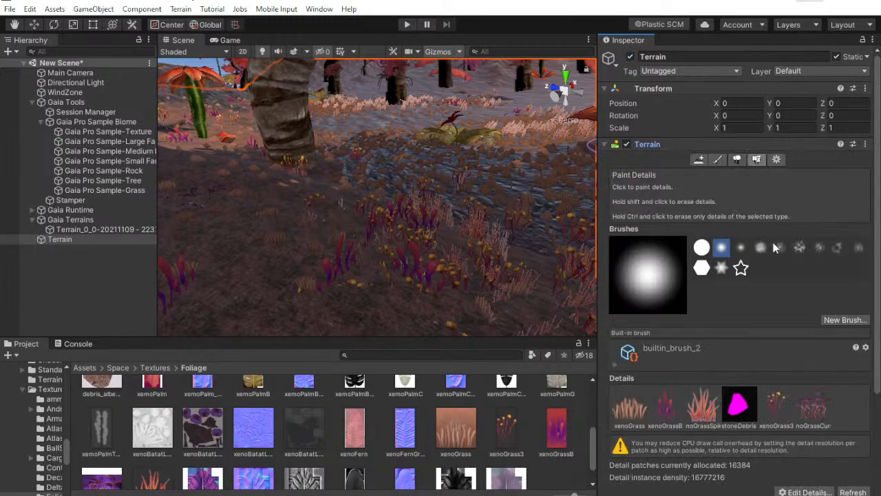
scroll(754, 357, "down", 4)
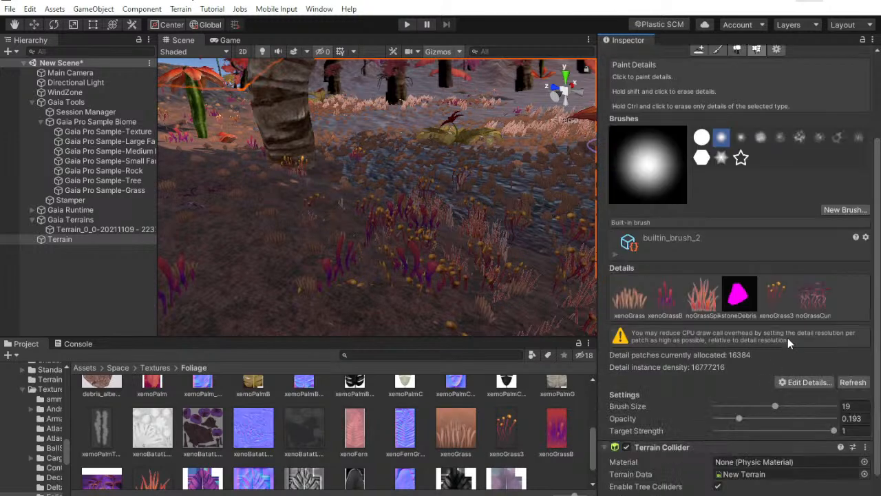
left_click(775, 296)
left_click(822, 299)
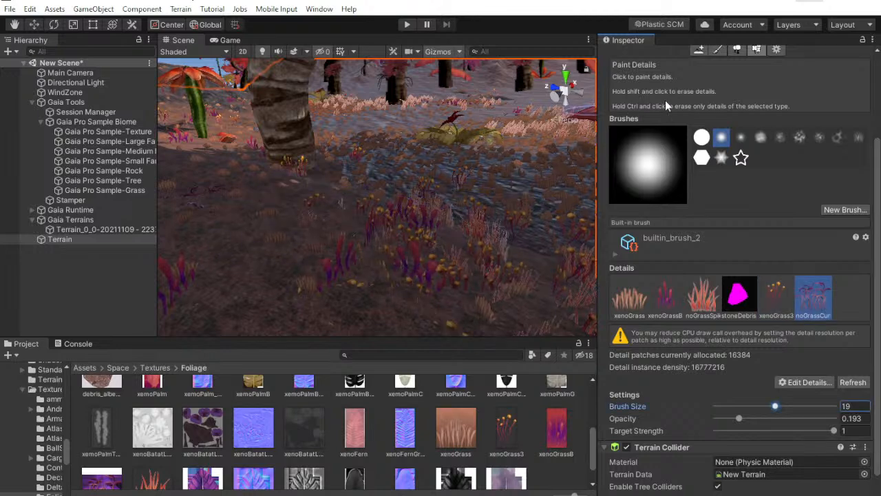
Examine the original Terrain's xenoGrassCurly size settings and dry color in its grass texture settings, leaving them as they are
scroll(680, 180, "up", 4)
scroll(819, 324, "down", 4)
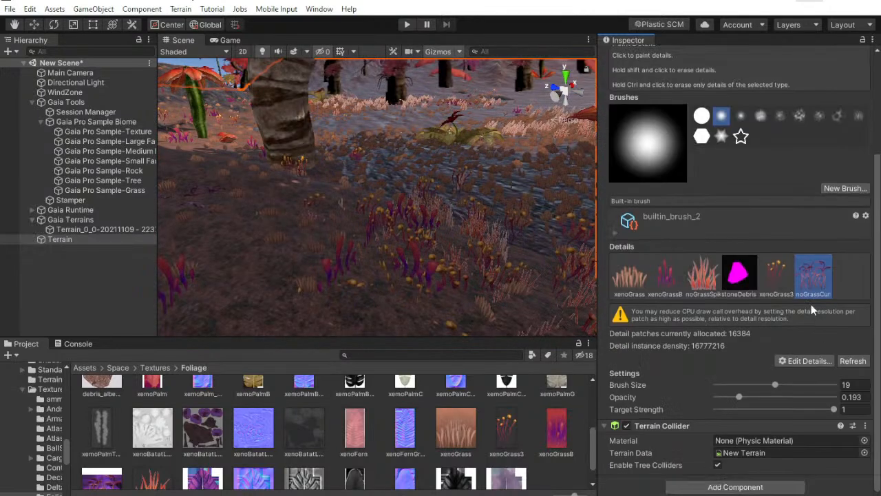
left_click(799, 359)
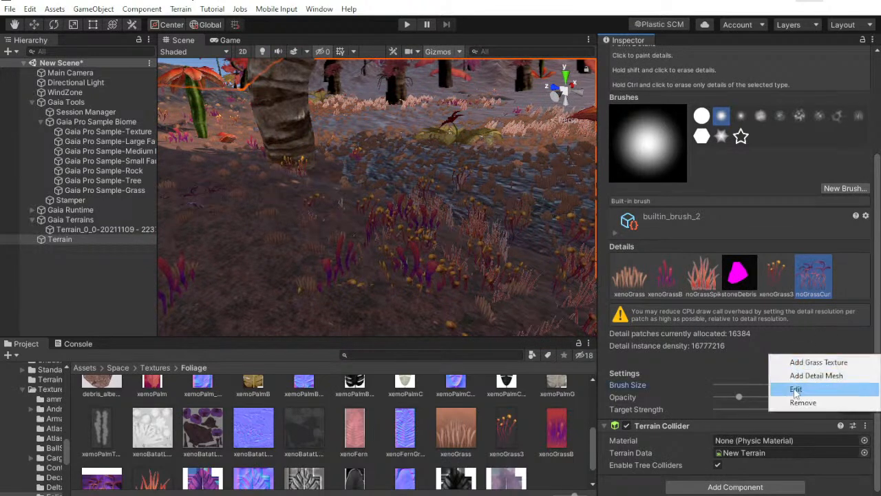
left_click(799, 390)
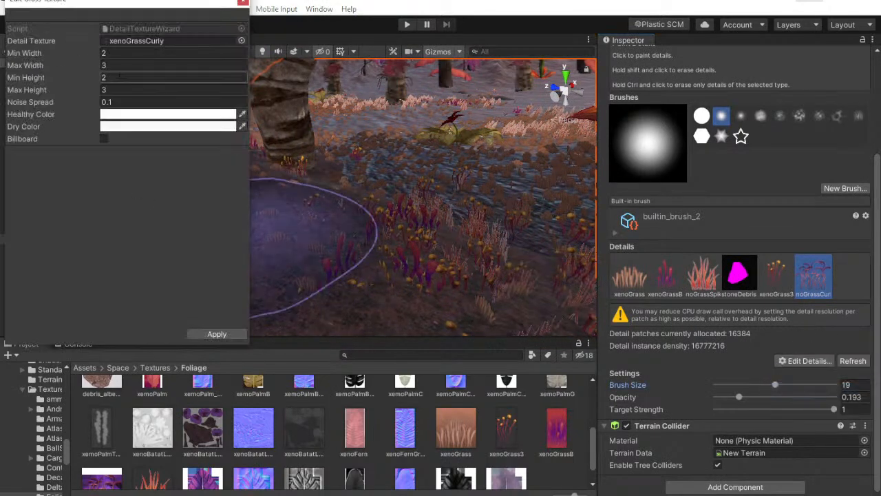
left_click(124, 127)
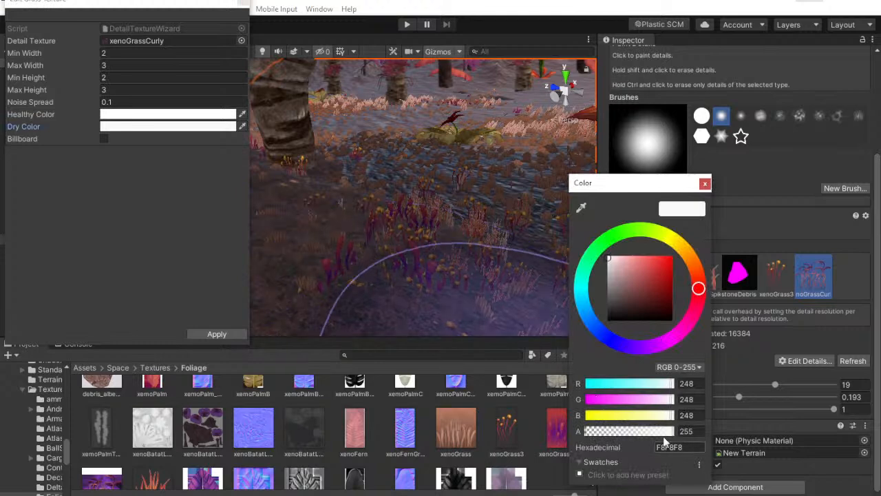
left_click(244, 3)
scroll(666, 96, "up", 4)
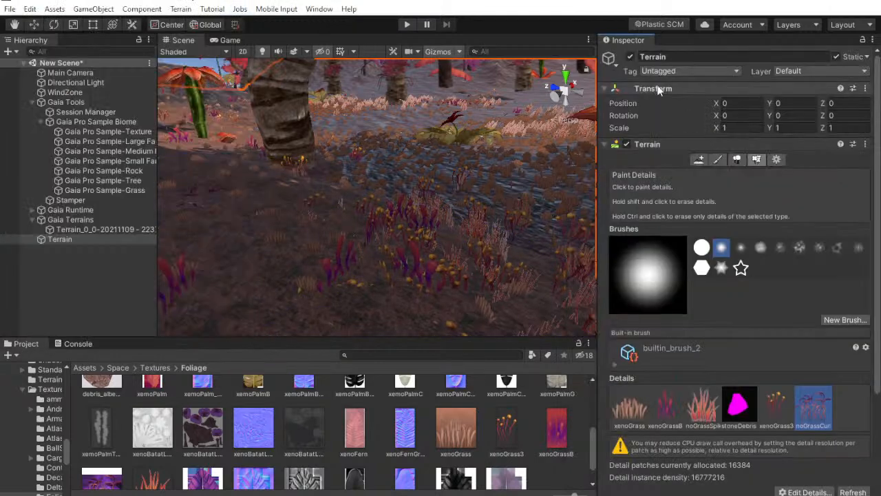
Deactivate the original Terrain object and select the Terrain_0_0 object under Gaia Terrains
left_click(630, 56)
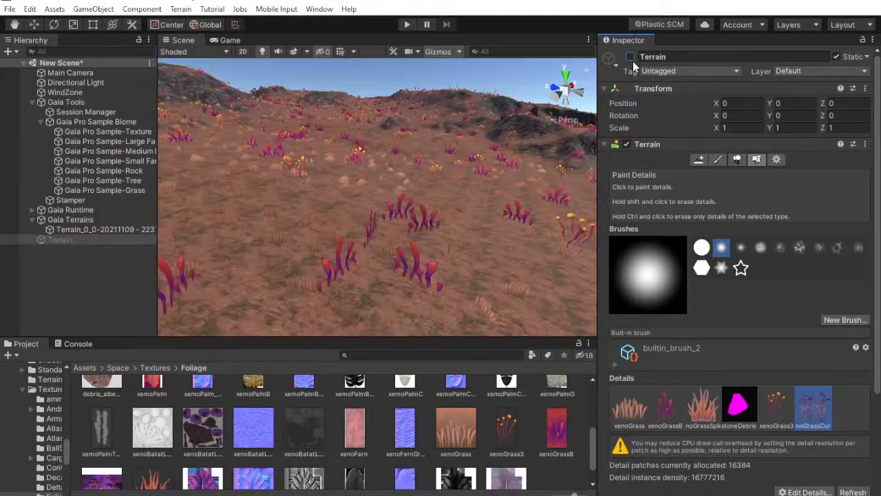
left_click(83, 229)
scroll(700, 374, "down", 5)
left_click(793, 273)
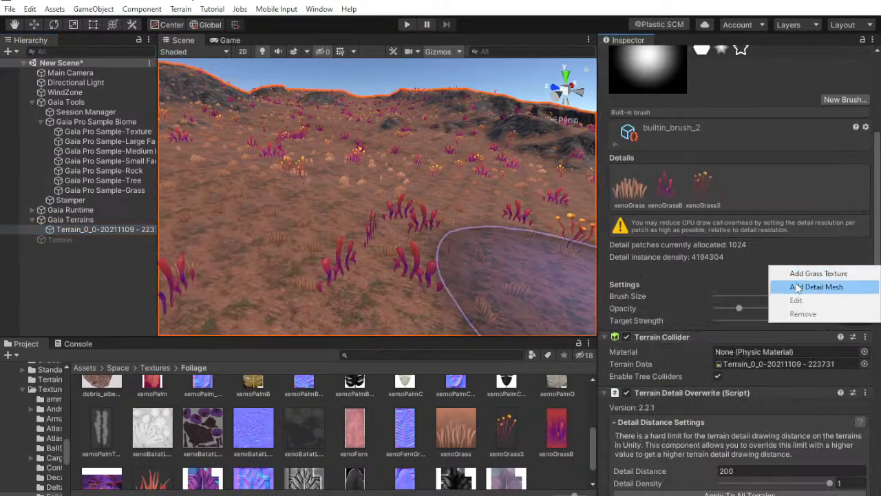
left_click(806, 274)
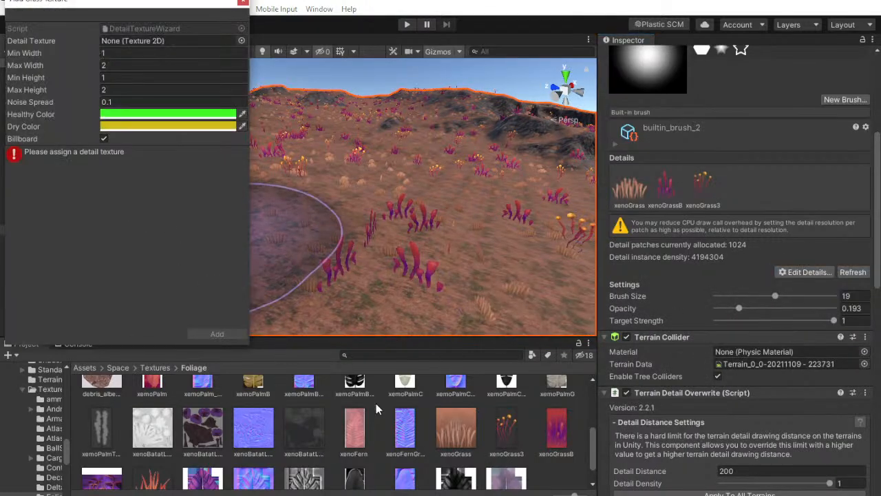
left_click(168, 114)
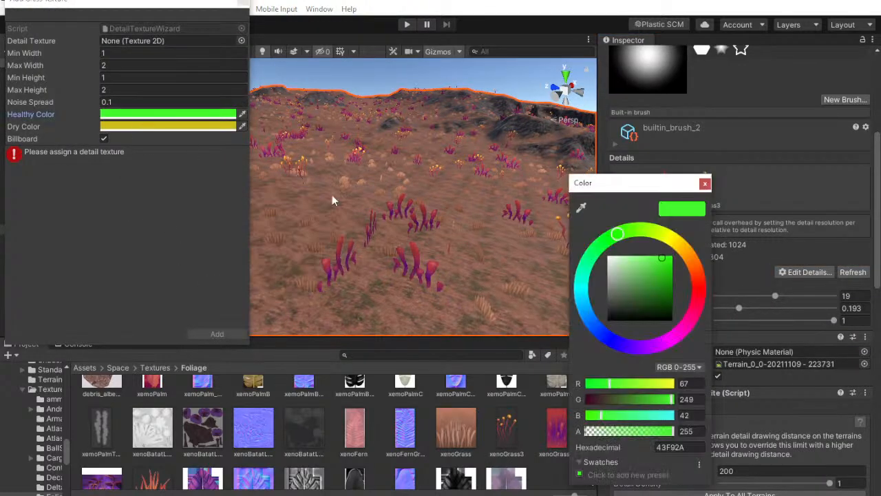
left_click(706, 182)
Add a new item to Terrain_0_0's Vegetation Spawner and assign it the xenoGrassCurly texture from the Foliage folder
scroll(692, 290, "down", 10)
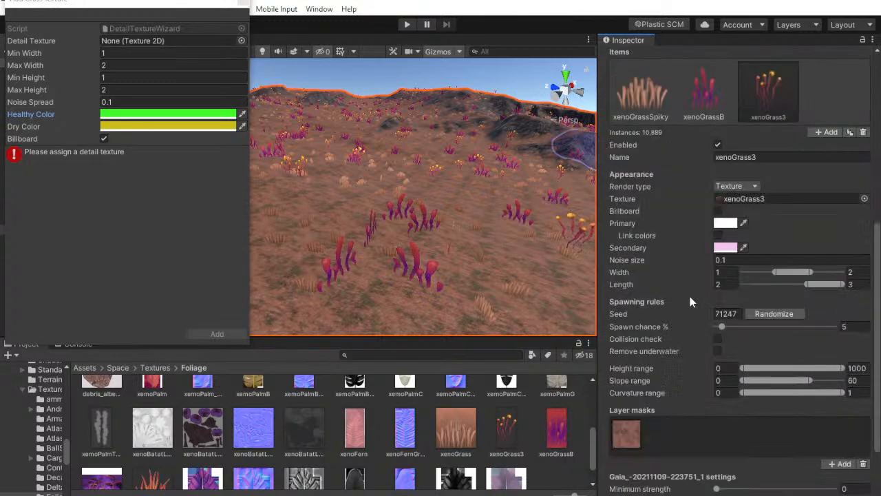
left_click(827, 132)
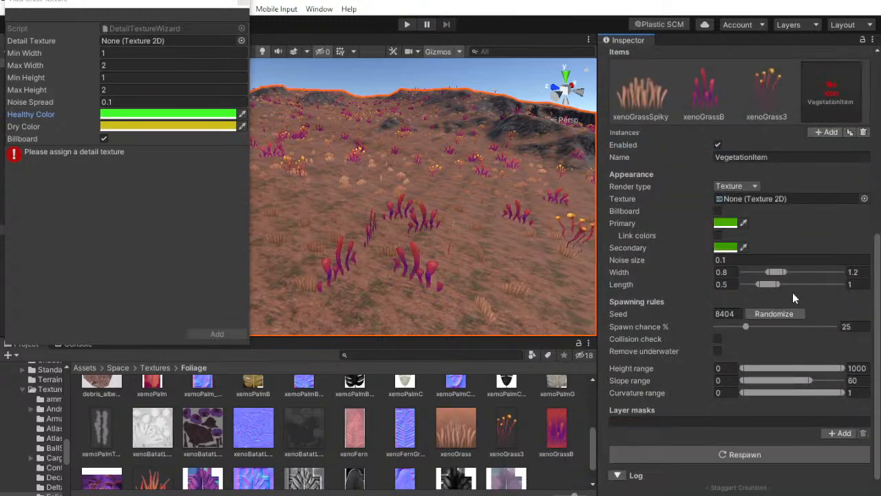
scroll(536, 429, "down", 1)
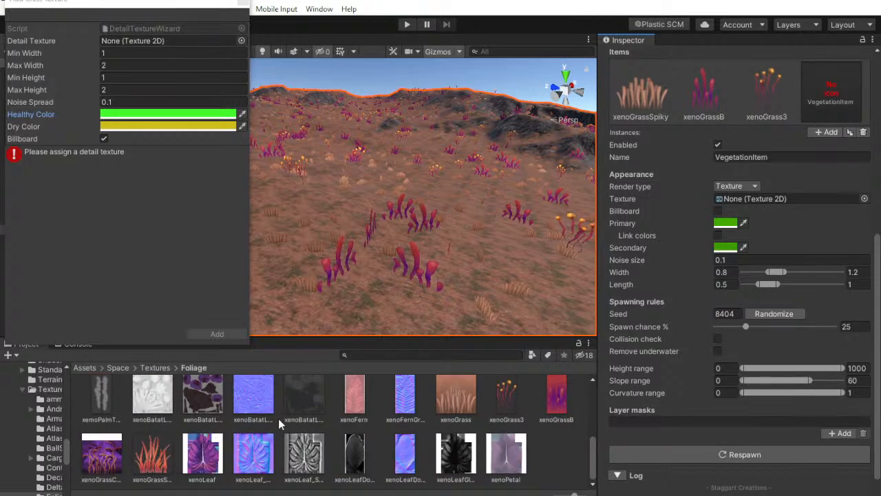
left_click_drag(116, 436, 755, 198)
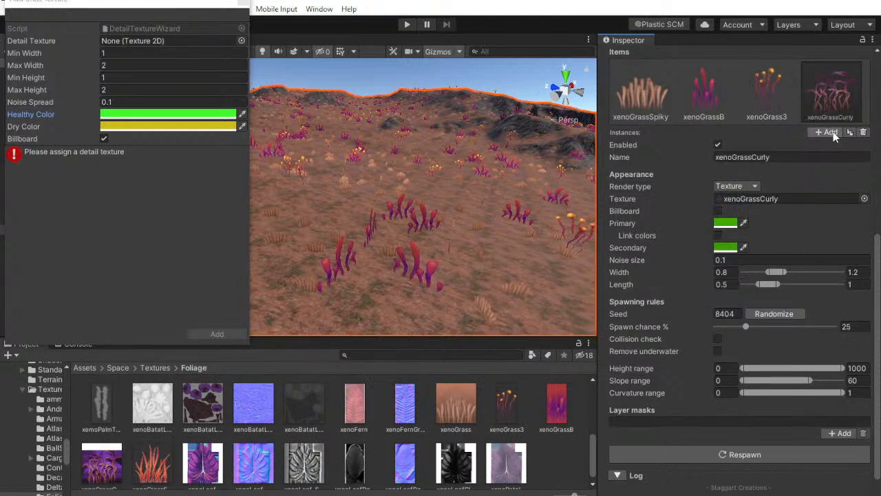
Set the xenoGrassCurly item's width range to 1–2 and its length range to 2–3
left_click(725, 272)
type("1")
key("BackSpace")
type("2")
left_click(854, 272)
type("2")
left_click(723, 284)
type("2")
left_click(858, 285)
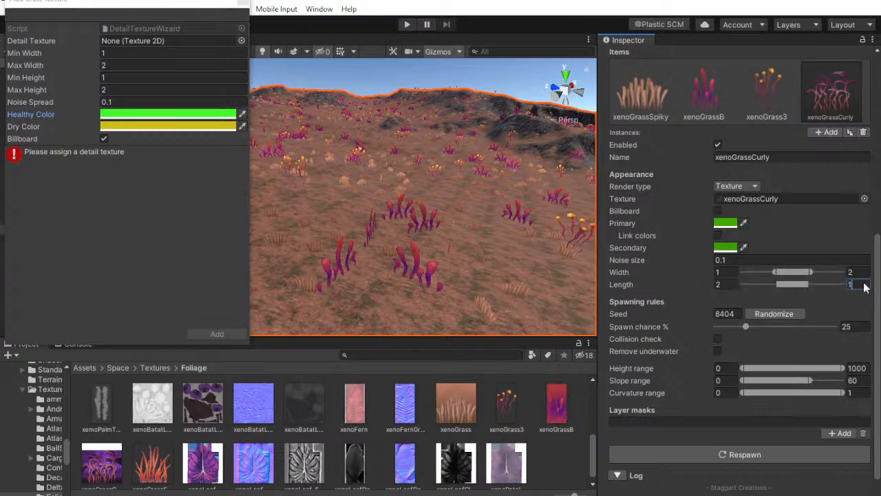
Set the xenoGrassCurly item's primary color to FFFFFF and secondary color to F4C3F2, and dismiss the leftover Add Grass Texture window
left_click(730, 246)
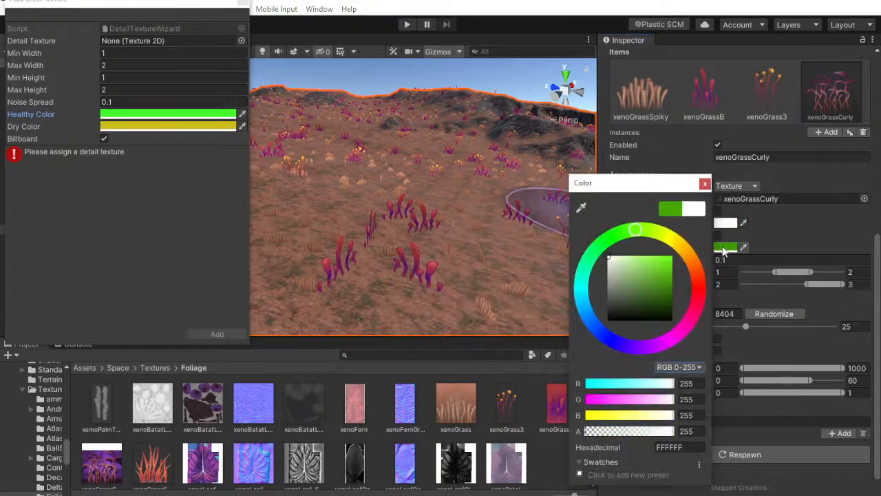
right_click(668, 453)
left_click(692, 482)
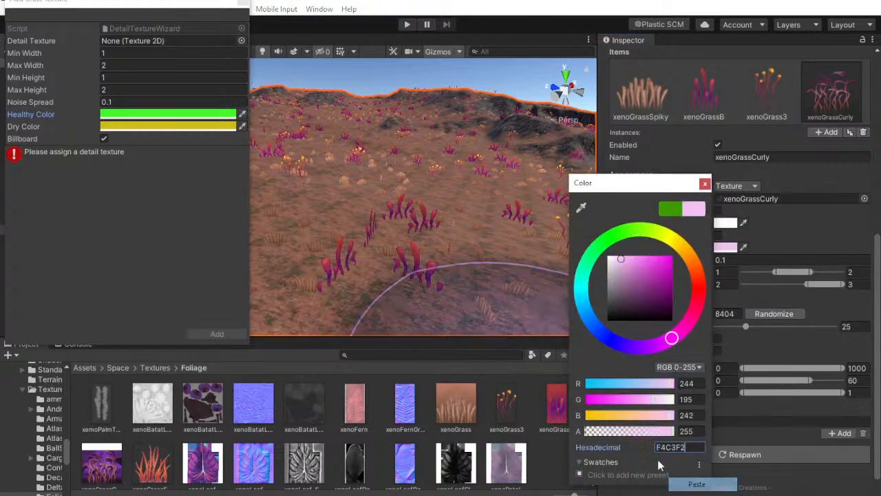
left_click(244, 7)
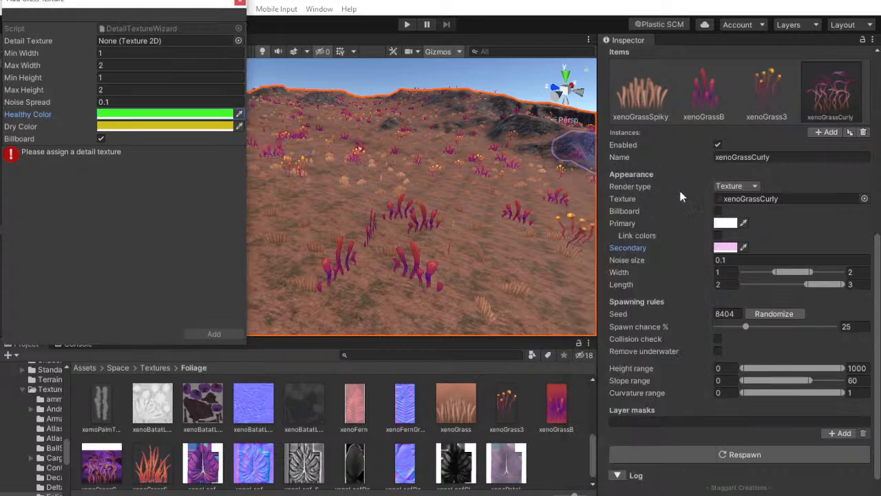
left_click(240, 3)
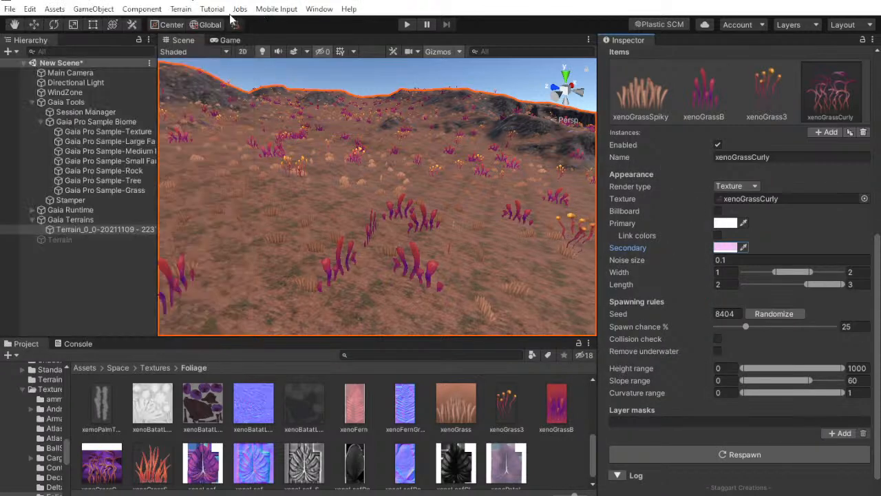
Temporarily reactivate the original Terrain to compare the dry color of its xenoGrassCurly detail
left_click(68, 238)
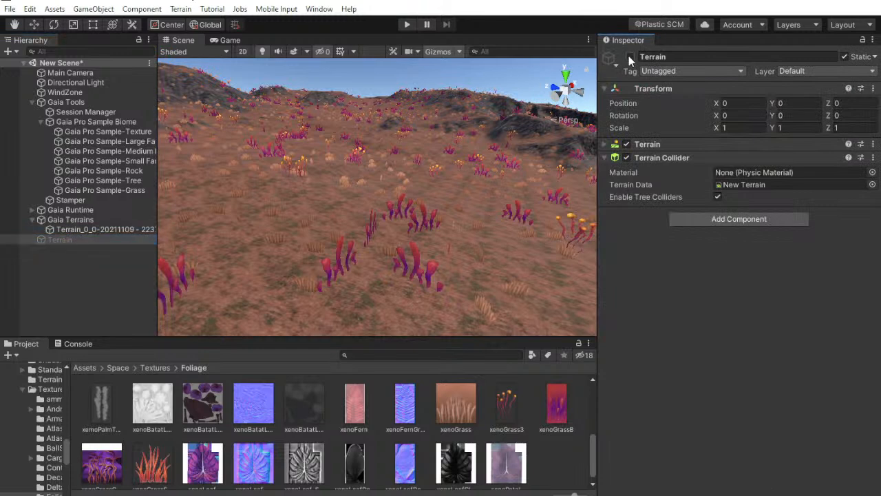
left_click(631, 57)
left_click(656, 143)
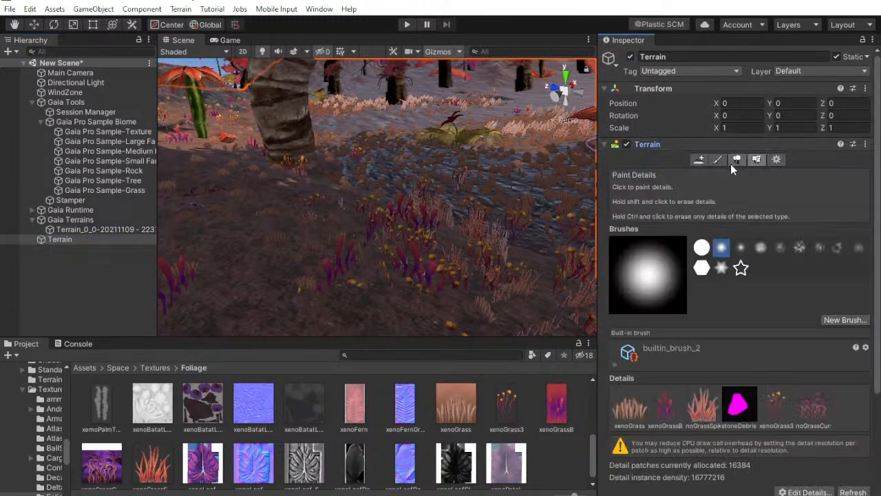
left_click(808, 412)
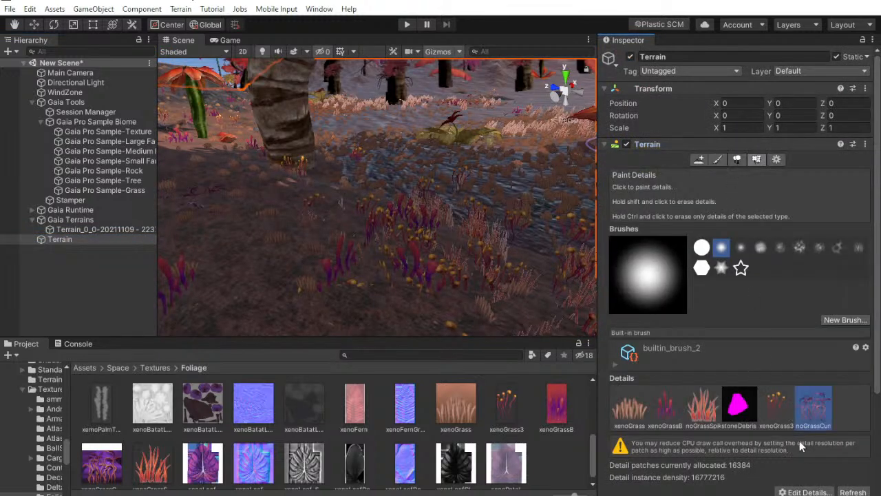
scroll(807, 412, "down", 3)
left_click(805, 382)
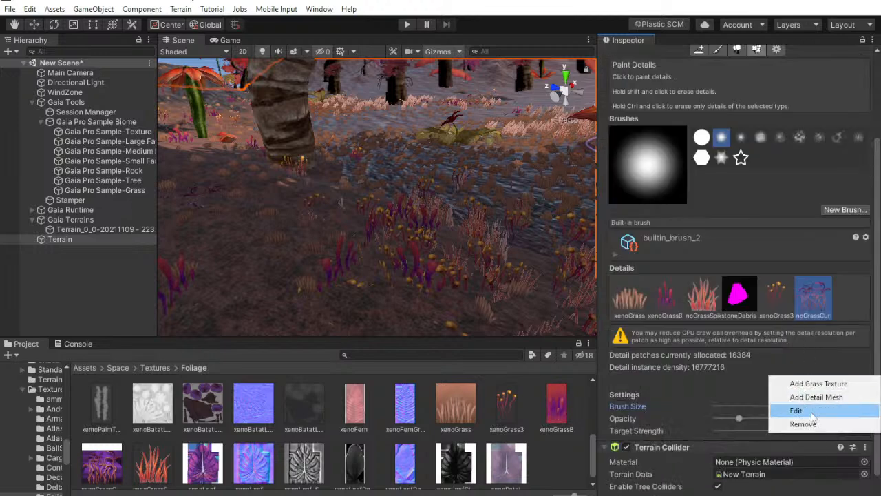
left_click(797, 409)
left_click(173, 126)
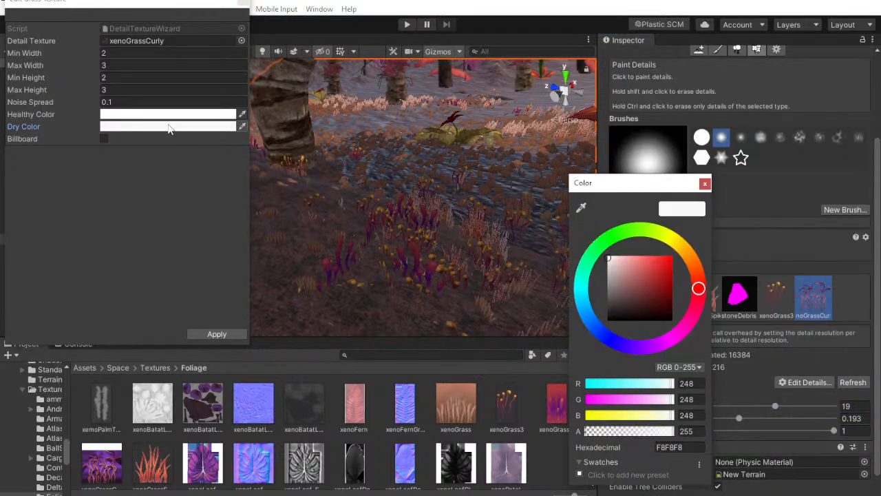
left_click(710, 183)
scroll(710, 186, "up", 3)
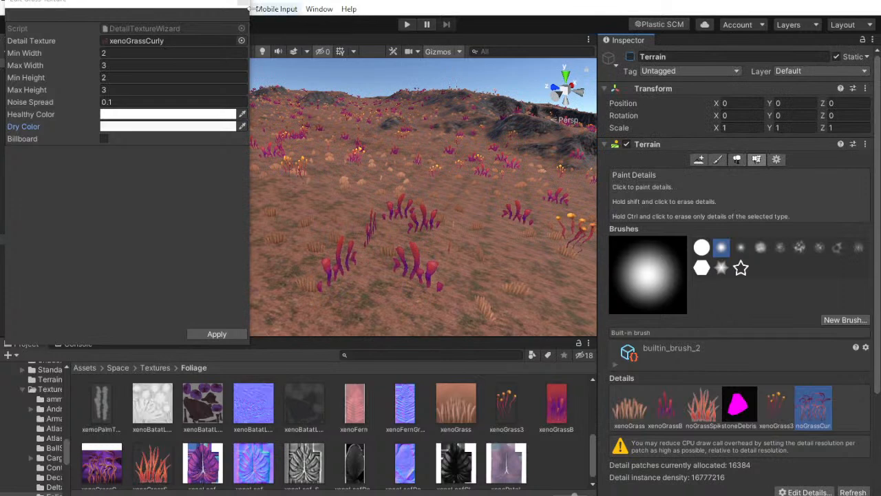
left_click(243, 3)
Try to change the dry color of the xenoGrassCurly detail on Terrain_0_0 to white, and close the Edit Grass Texture window
left_click(103, 229)
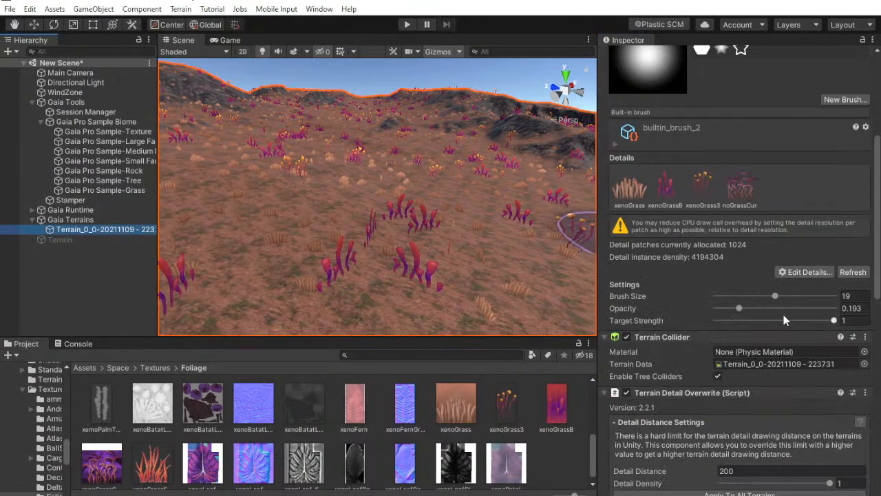
scroll(758, 205, "up", 3)
left_click(745, 292)
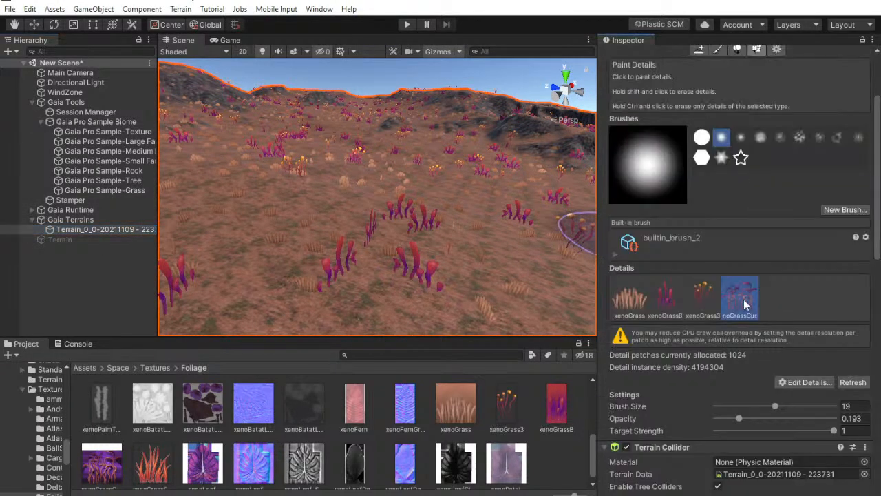
left_click(805, 383)
left_click(792, 412)
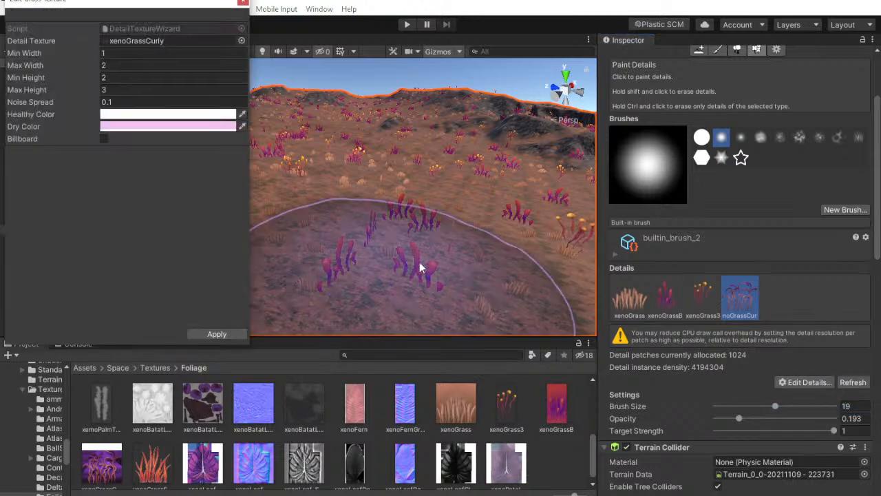
left_click(215, 129)
left_click_drag(635, 290, 585, 234)
left_click(705, 184)
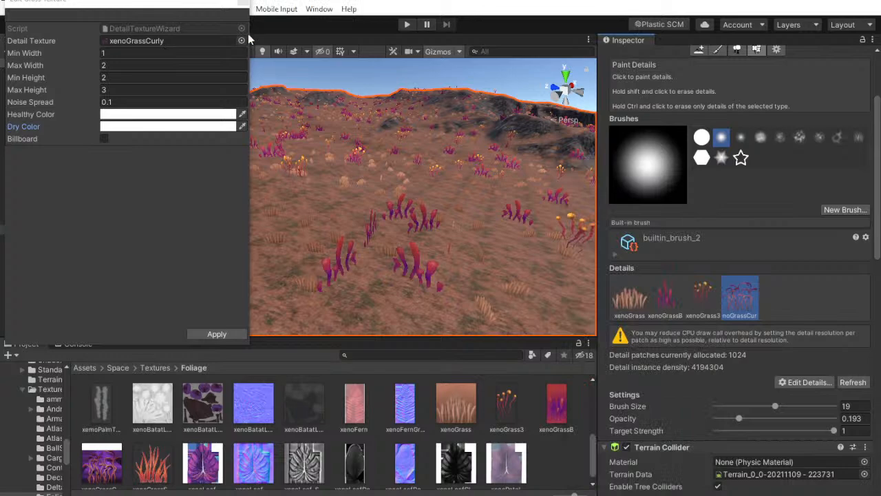
left_click(253, 4)
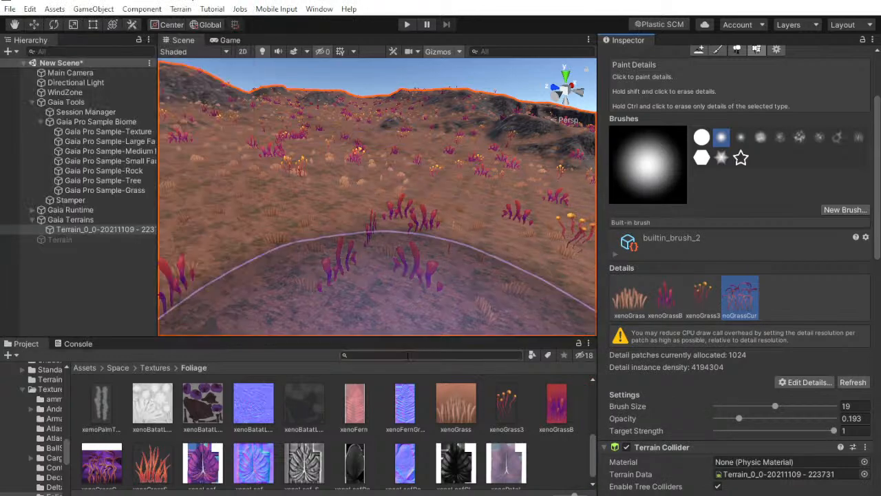
scroll(504, 446, "down", 1)
scroll(498, 434, "up", 1)
right_click_drag(458, 188, 440, 317)
scroll(500, 444, "down", 1)
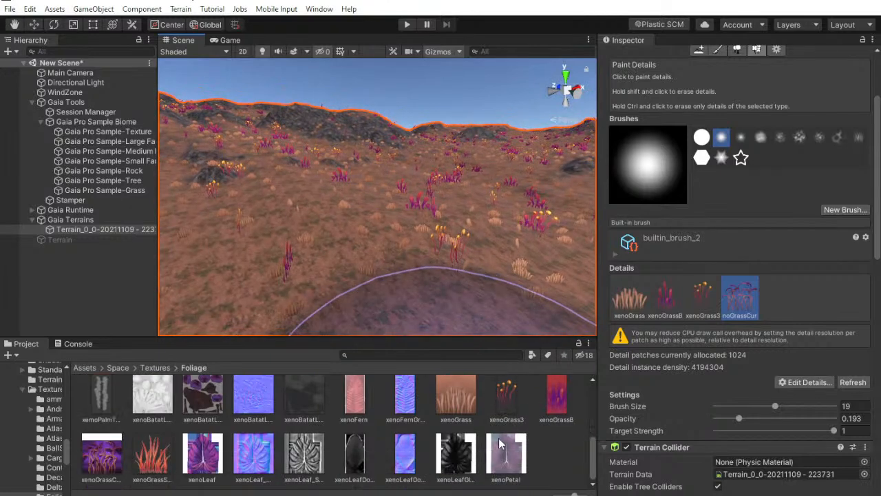
left_click(814, 383)
left_click(806, 411)
left_click_drag(141, 468, 183, 267)
left_click(243, 3)
Open the secondary color of the xenoGrassCurly item in Terrain_0_0's Vegetation Spawner
scroll(658, 176, "up", 5)
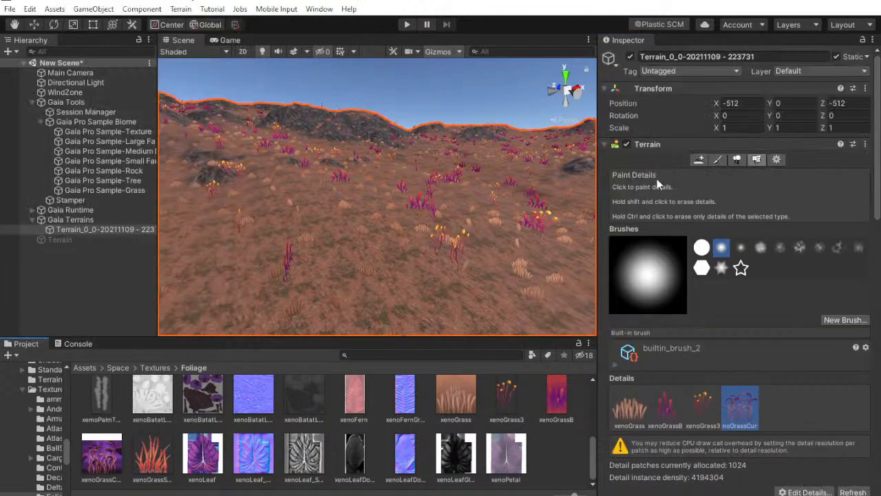
left_click(657, 145)
scroll(852, 334, "down", 5)
scroll(841, 317, "down", 3)
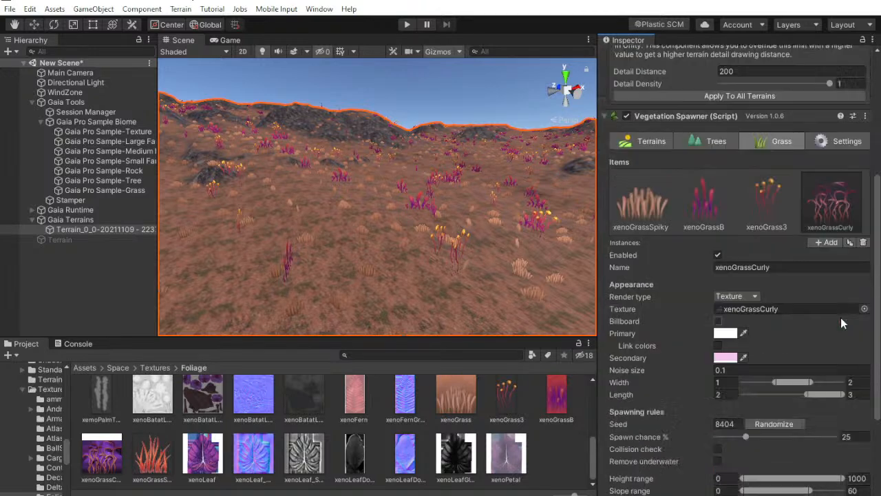
left_click(723, 358)
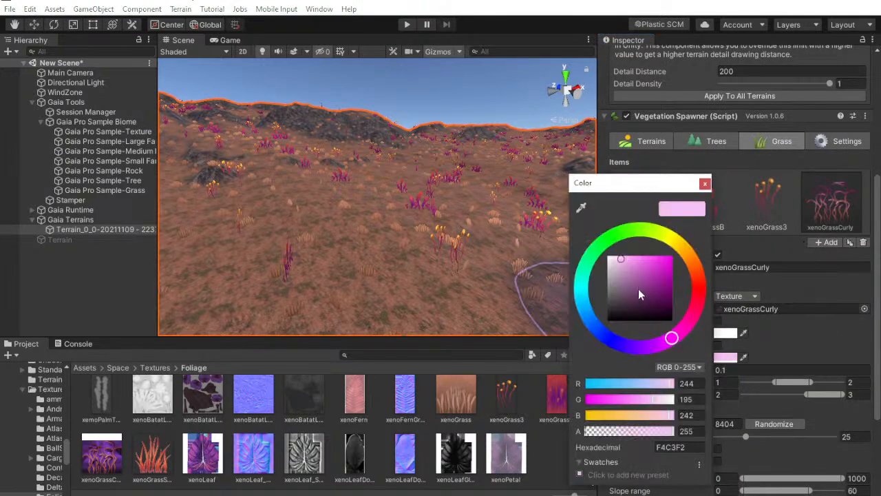
Add a new grass item to the Vegetation Spawner and assign it the xenoGrassSpiky texture from the Foliage folder
left_click(826, 242)
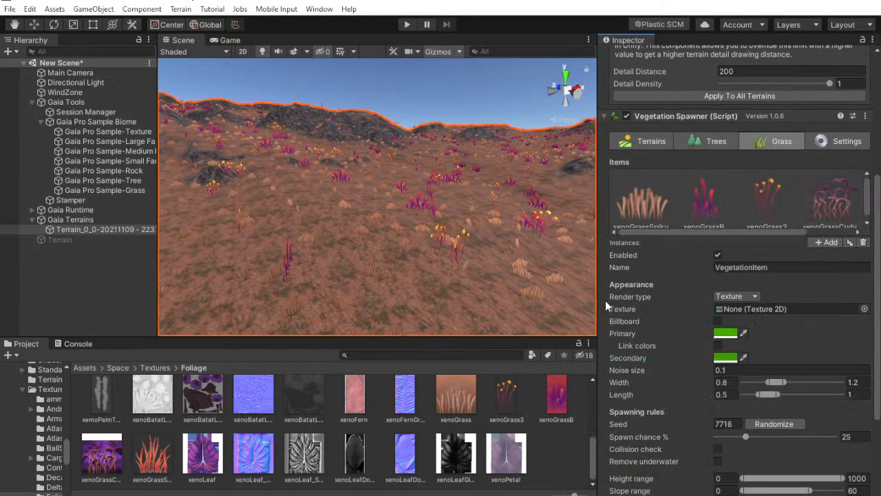
left_click(867, 223)
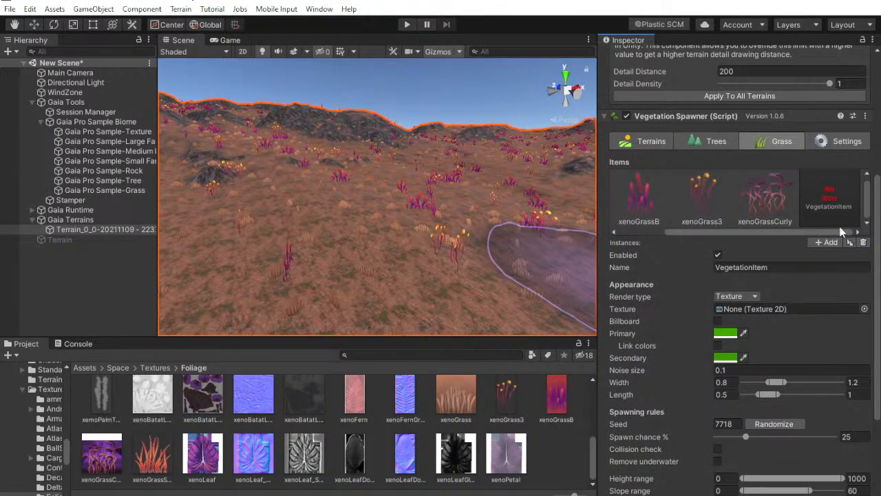
left_click_drag(159, 465, 792, 310)
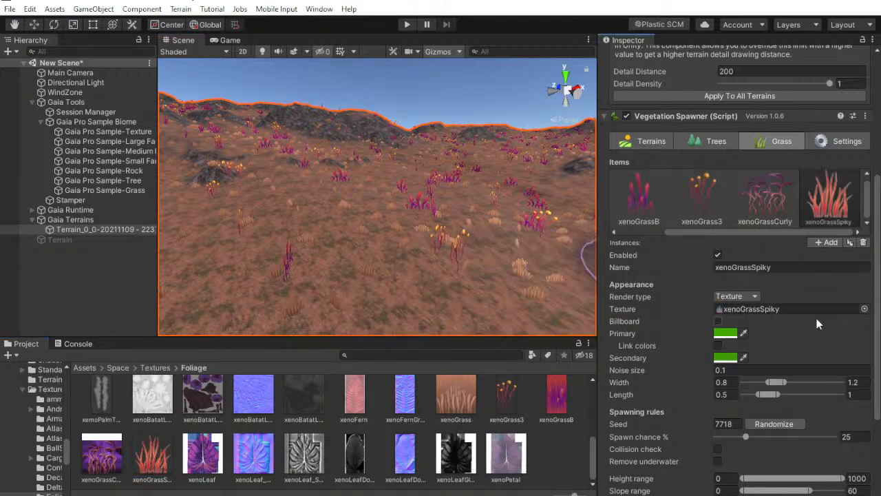
scroll(798, 410, "down", 4)
left_click(769, 314)
left_click(745, 451)
left_click(842, 433)
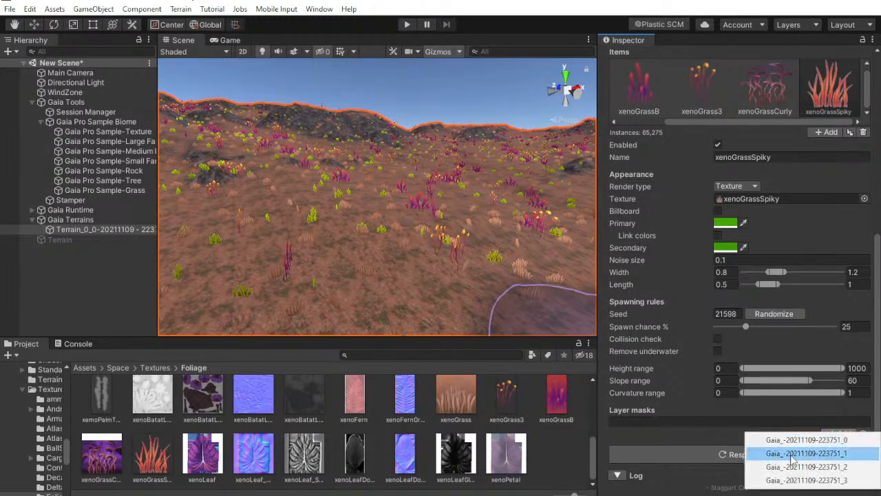
left_click(791, 454)
scroll(739, 454, "down", 3)
left_click(713, 430)
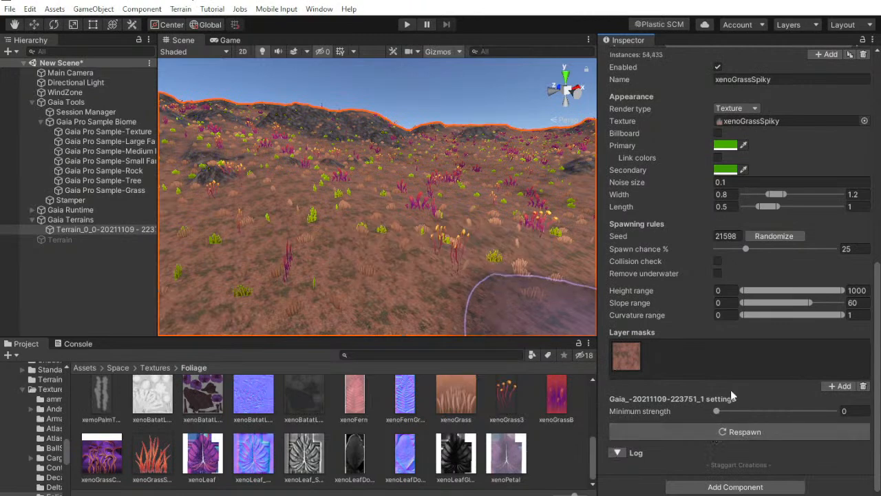
Set the xenoGrassSpiky item's primary and secondary colors to FFFFFF and respawn the grass
scroll(730, 398, "up", 3)
left_click(726, 257)
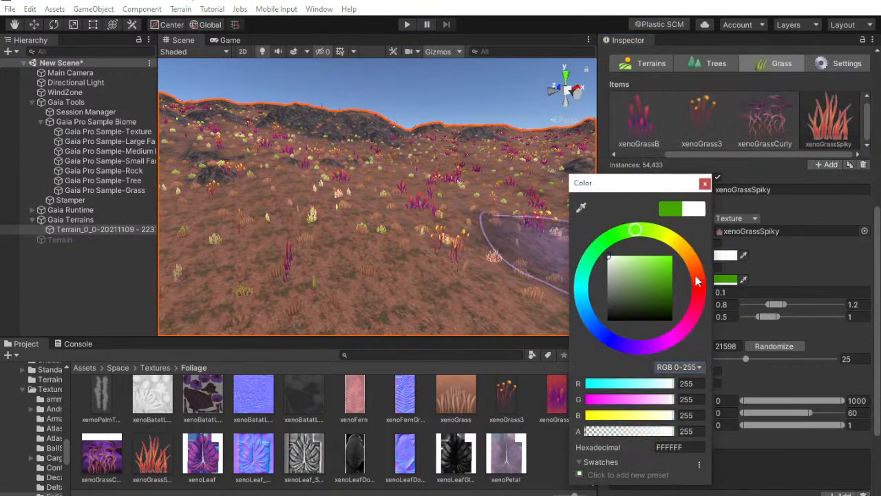
left_click_drag(654, 296, 591, 257)
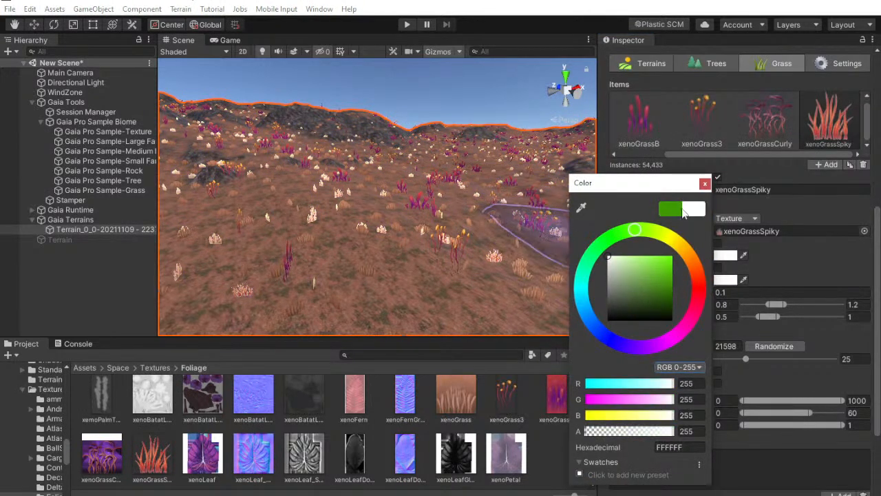
left_click(704, 183)
scroll(703, 434, "down", 4)
left_click(707, 434)
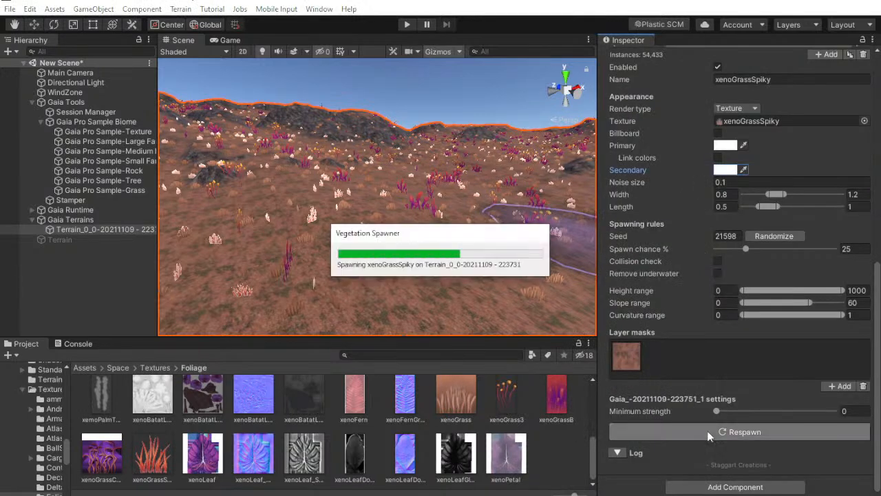
Reactivate the original Terrain and open its xenoGrassSpiky detail for editing
left_click(95, 239)
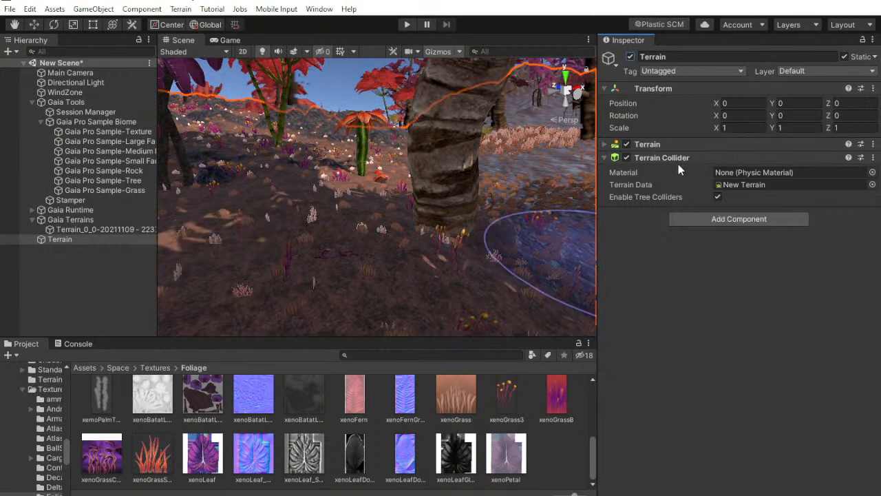
left_click(662, 145)
left_click(716, 401)
scroll(714, 330, "down", 3)
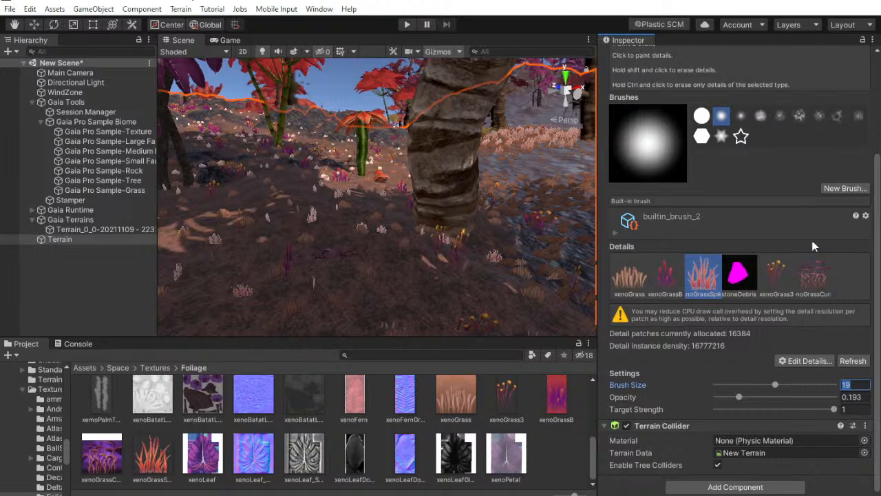
left_click(806, 361)
left_click(793, 387)
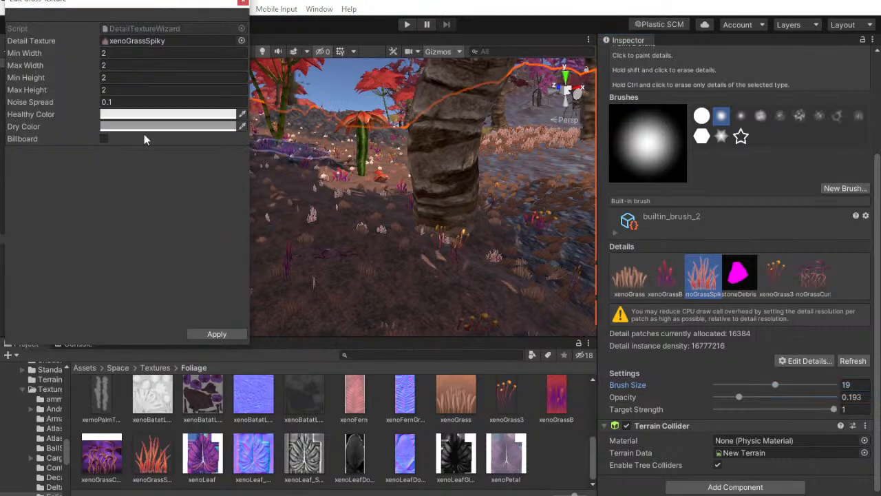
Copy the hexadecimal dry color of the original xenoGrassSpiky detail, and deactivate the original Terrain
left_click(134, 115)
left_click(162, 128)
left_click(694, 447)
key("super+c")
right_click(693, 448)
left_click(716, 472)
left_click(705, 183)
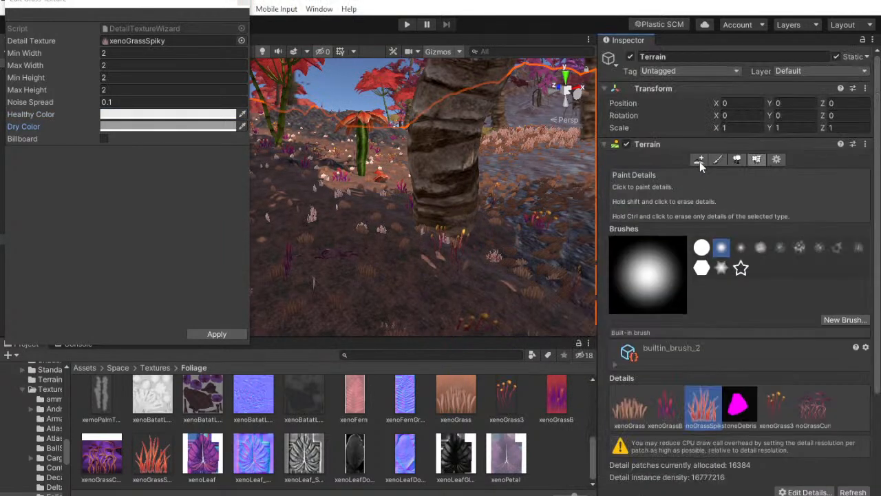
left_click(630, 57)
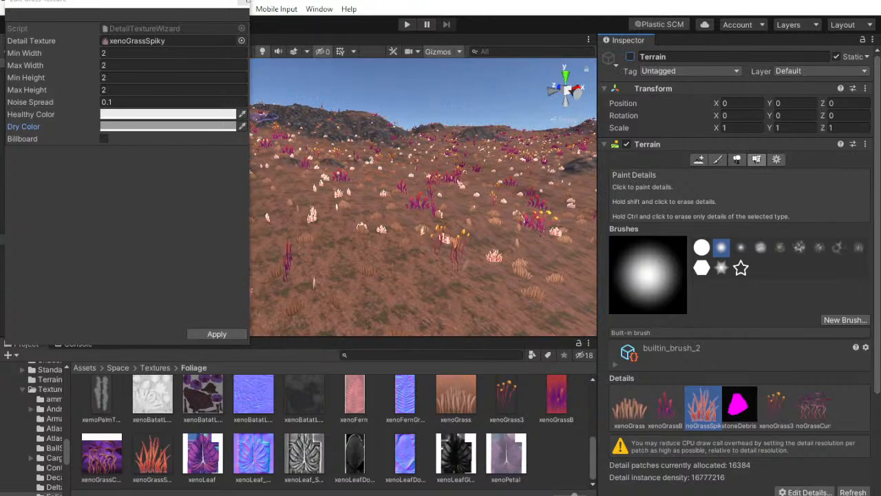
left_click(249, 2)
Try to set the dry color of the xenoGrassSpiky detail on Terrain_0_0 to 9C9C9C, and close the Edit Grass Texture window
left_click(103, 229)
scroll(773, 370, "down", 3)
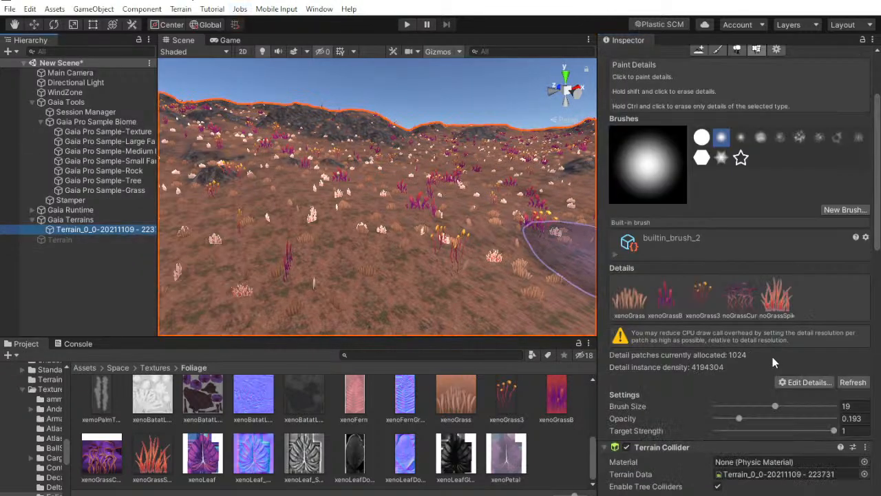
left_click(777, 311)
left_click(788, 382)
left_click(792, 409)
left_click(196, 126)
left_click(679, 447)
right_click(693, 446)
left_click(720, 481)
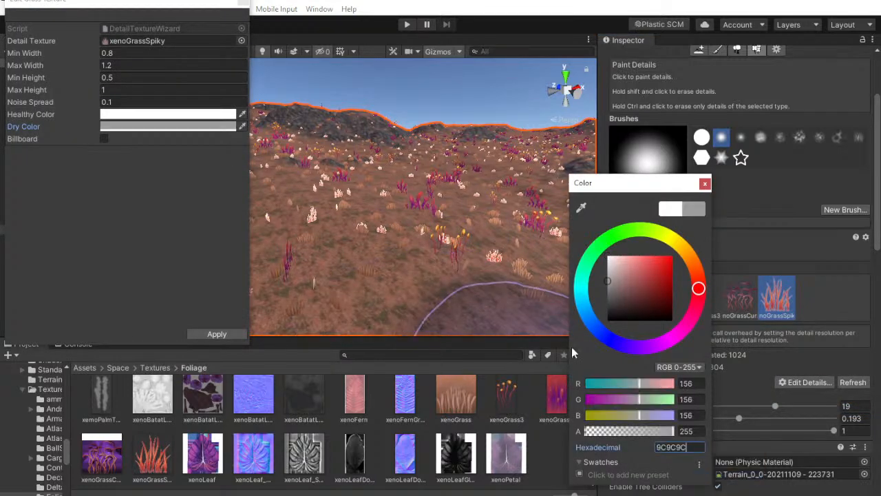
left_click(706, 184)
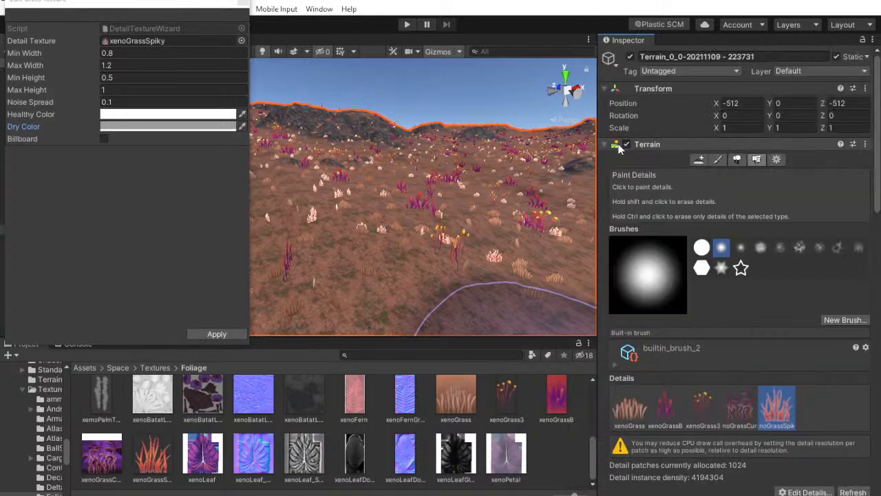
left_click(627, 144)
left_click(242, 2)
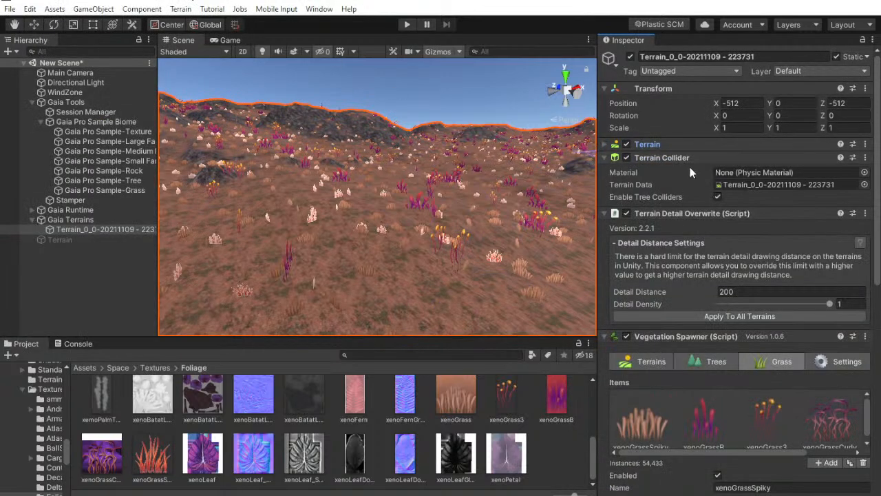
Set the secondary color of the Vegetation Spawner's xenoGrassSpiky item to 9C9C9C and respawn the grass
scroll(847, 408, "down", 1)
left_click_drag(778, 452, 834, 435)
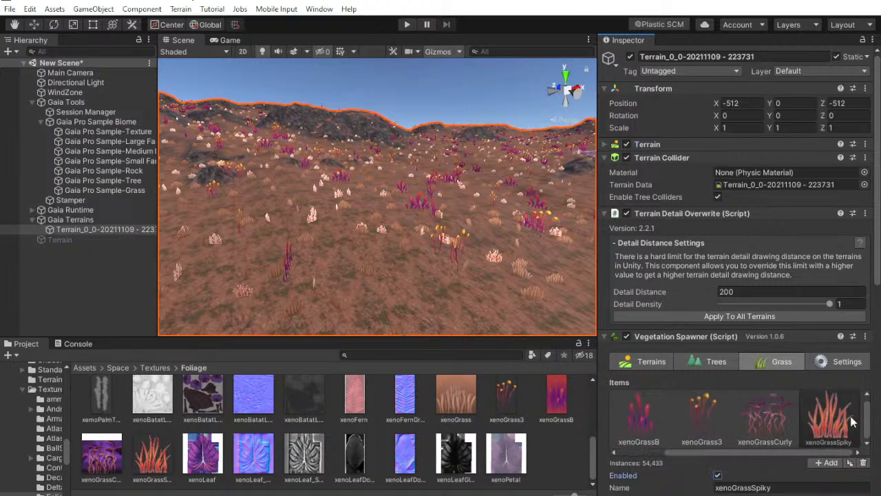
scroll(844, 425, "down", 8)
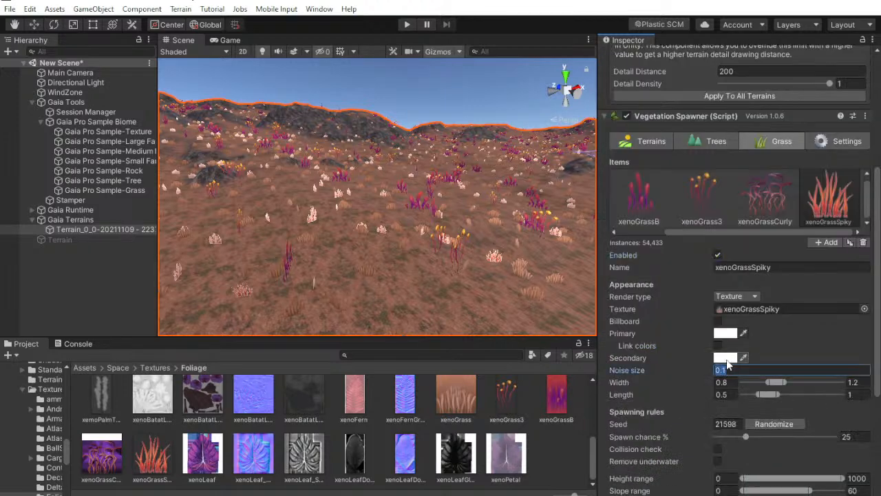
left_click(727, 359)
left_click(681, 447)
type("9C9C9C")
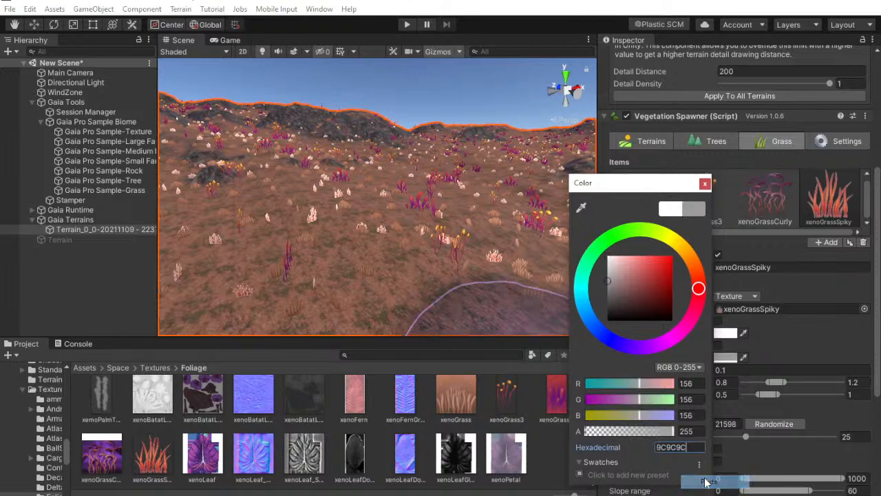
left_click(705, 183)
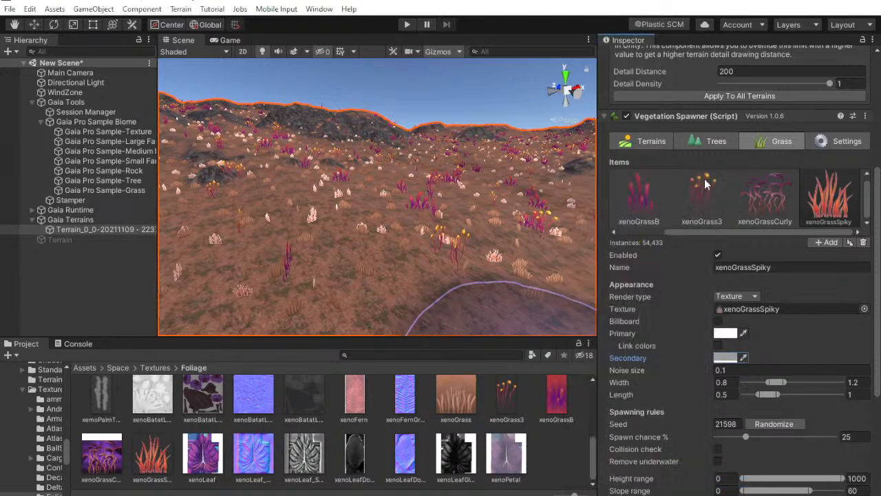
scroll(815, 456, "down", 5)
left_click(734, 433)
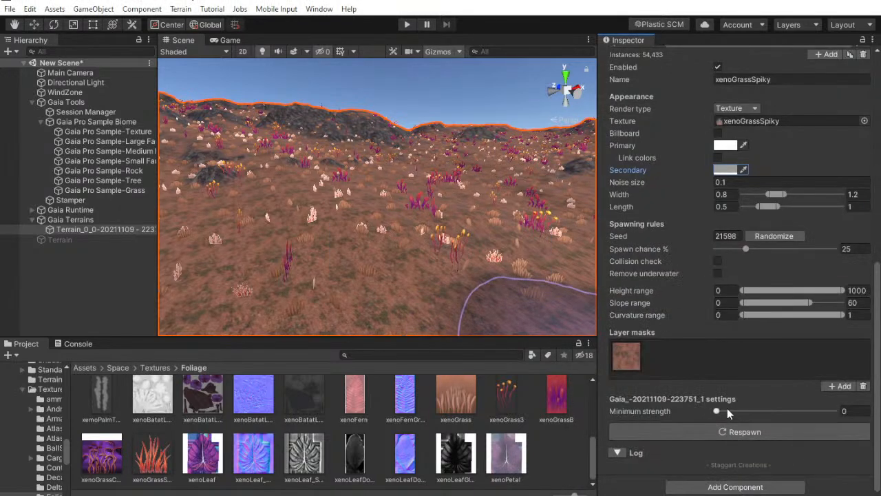
Reset the xenoGrassSpiky item's primary color to white and locate its assigned texture in the Foliage folder
left_click(734, 146)
left_click_drag(621, 263, 537, 143)
left_click(705, 184)
left_click(755, 124)
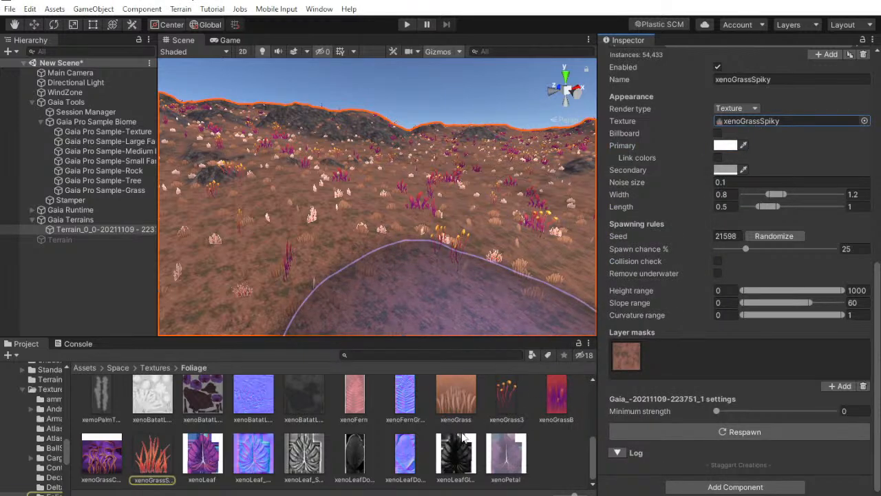
scroll(464, 438, "up", 10)
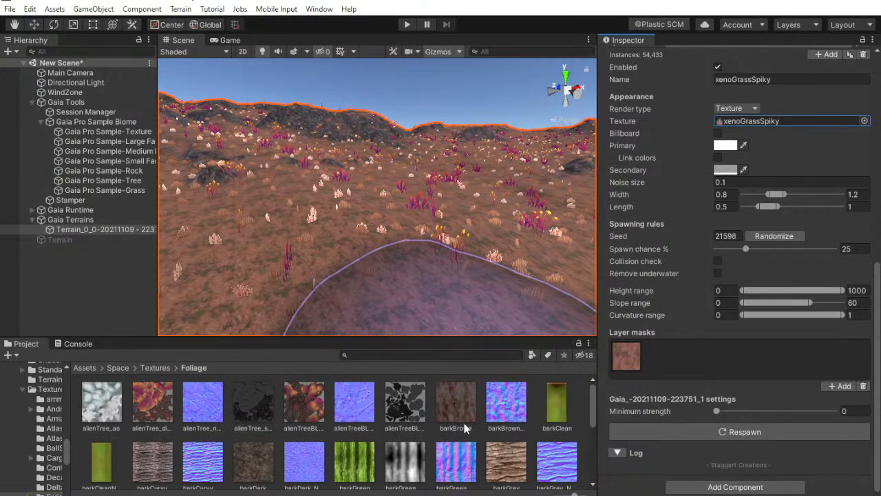
scroll(464, 428, "down", 10)
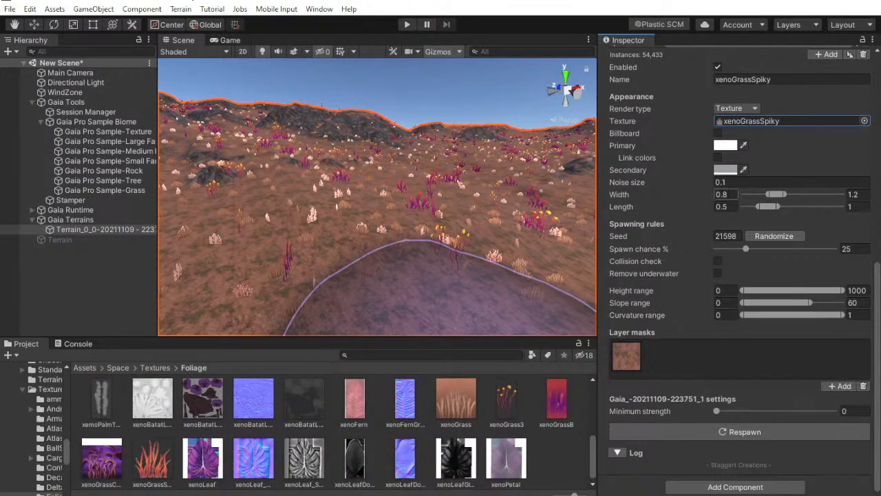
Set both the minimum and maximum width of the xenoGrassSpiky item to 1
left_click(723, 195)
type("1")
key("Tab")
type("1")
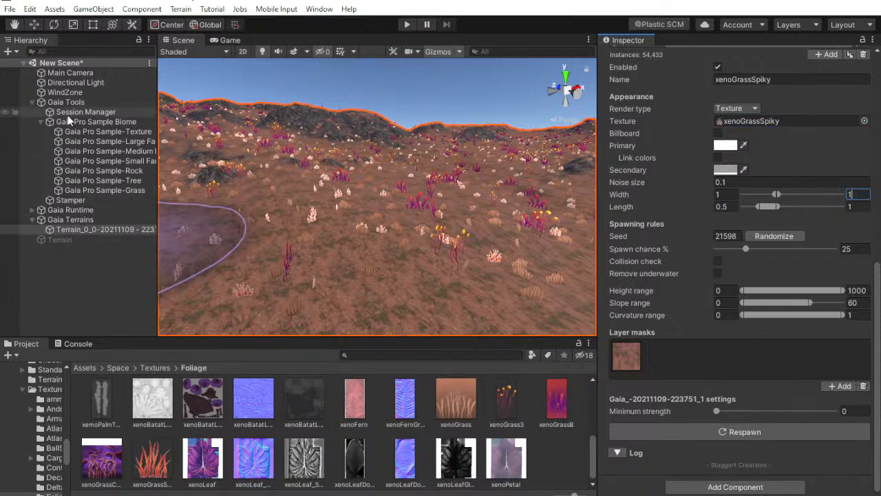
Enable the original Terrain object again and bring up the Paint Details settings of its Terrain component
left_click(60, 240)
left_click(630, 57)
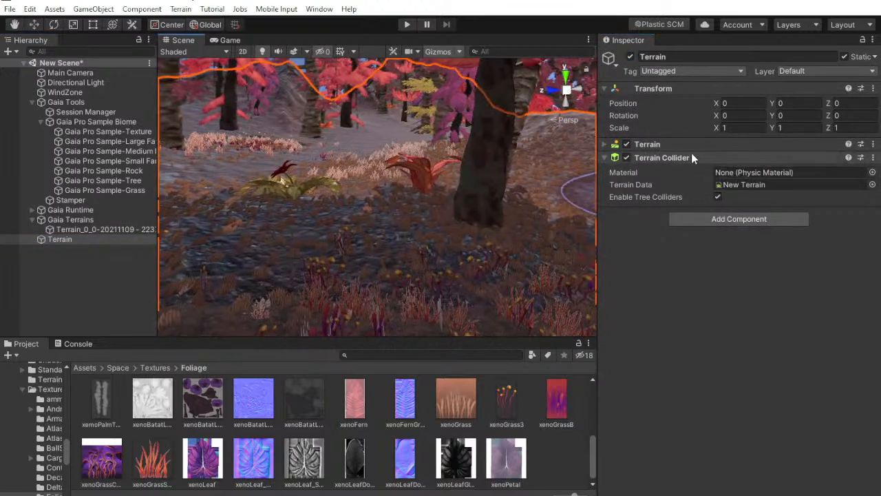
left_click(681, 145)
left_click(681, 145)
left_click(682, 146)
left_click(738, 161)
left_click(756, 161)
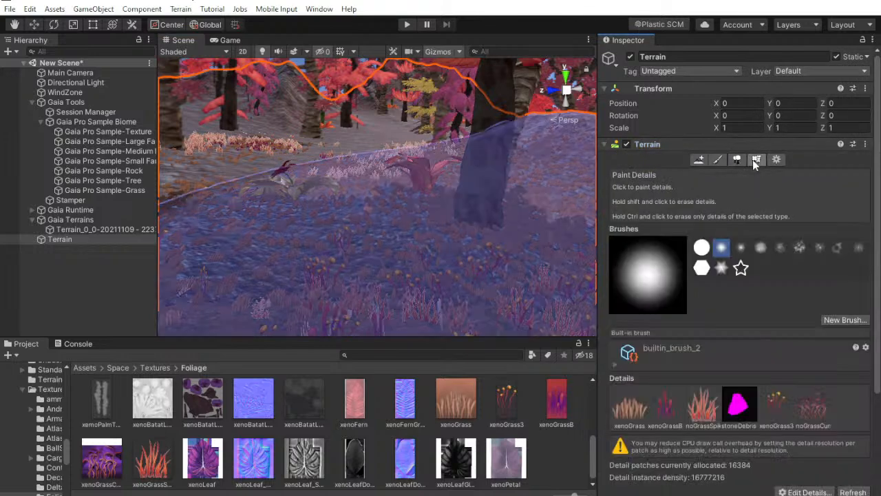
scroll(673, 391, "down", 3)
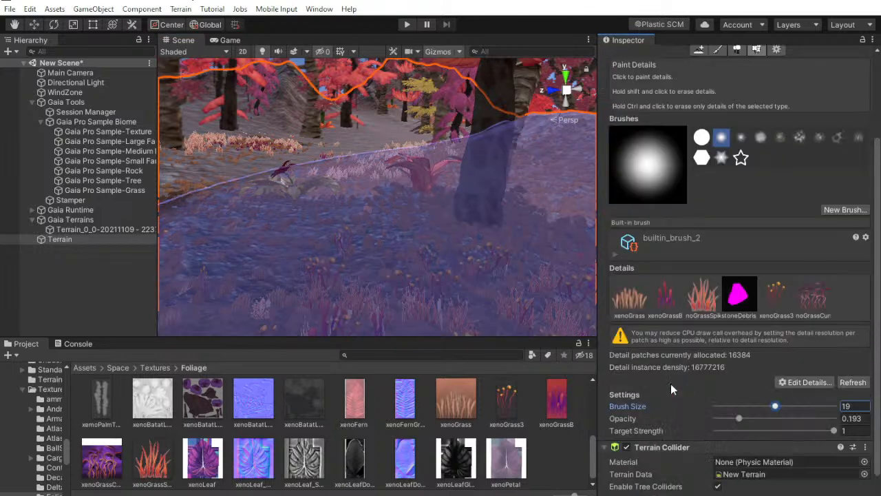
Check the size and dry color settings of the original terrain's xenoGrassSpiky detail, and close the Edit Grass Texture window
left_click(709, 296)
left_click(805, 383)
left_click(794, 407)
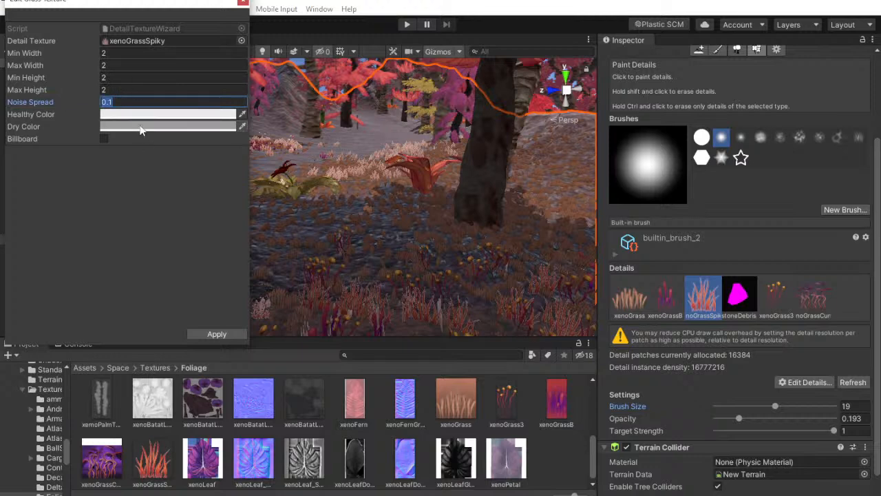
left_click(137, 127)
left_click(719, 473)
left_click(705, 183)
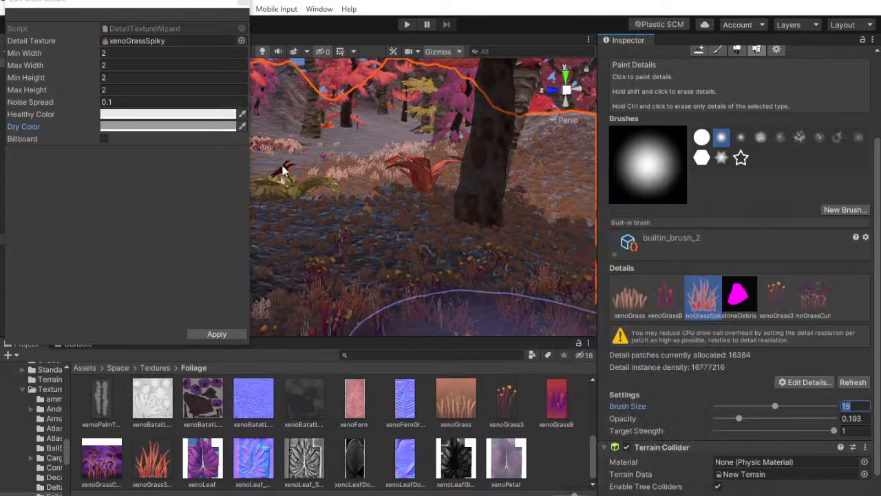
left_click(242, 7)
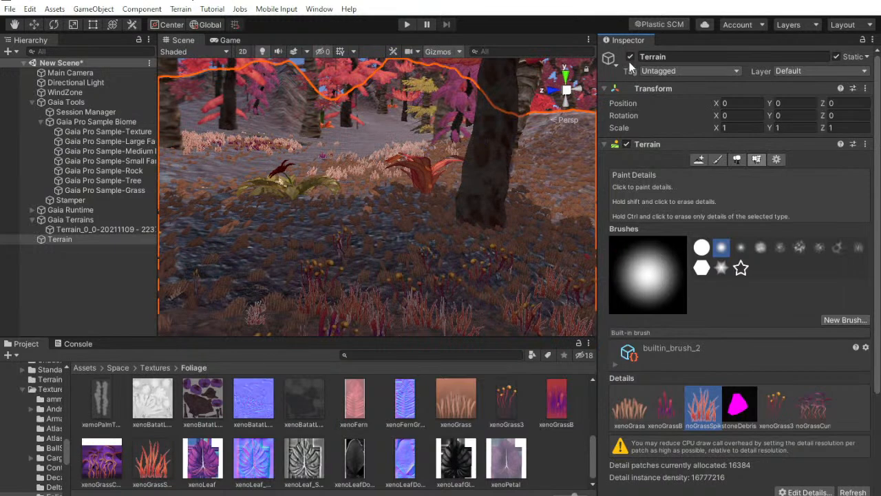
Set the minimum and maximum width and length of Terrain_0_0's xenoGrassSpiky item with the spiky texture to 2
left_click(104, 228)
scroll(727, 313, "down", 10)
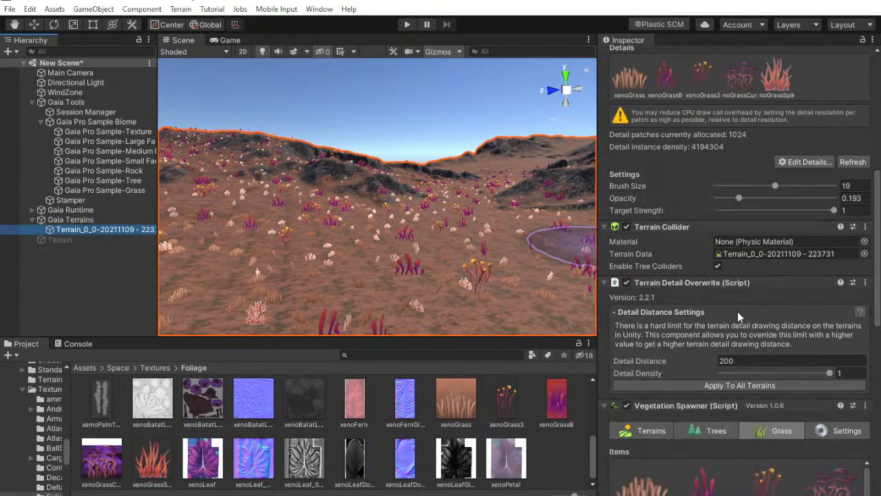
scroll(723, 440, "down", 5)
left_click(641, 377)
left_click_drag(789, 412, 865, 399)
left_click(839, 396)
scroll(773, 421, "down", 8)
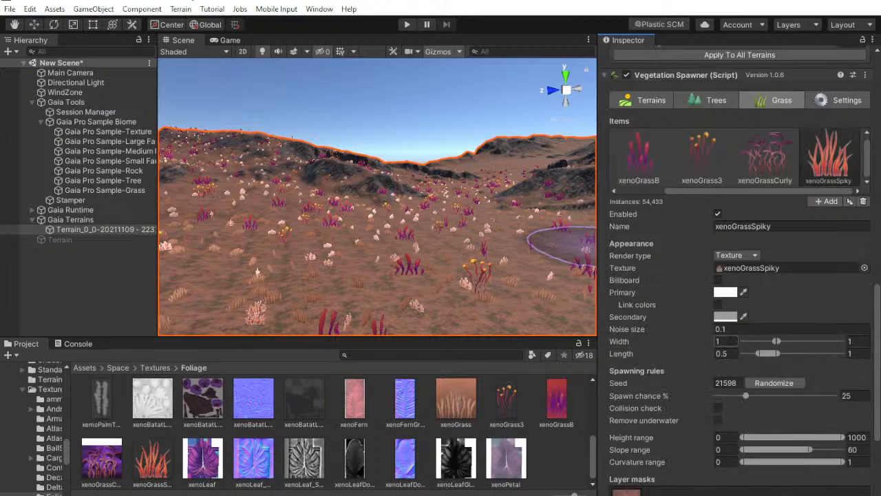
type("2")
key("Tab")
type("2")
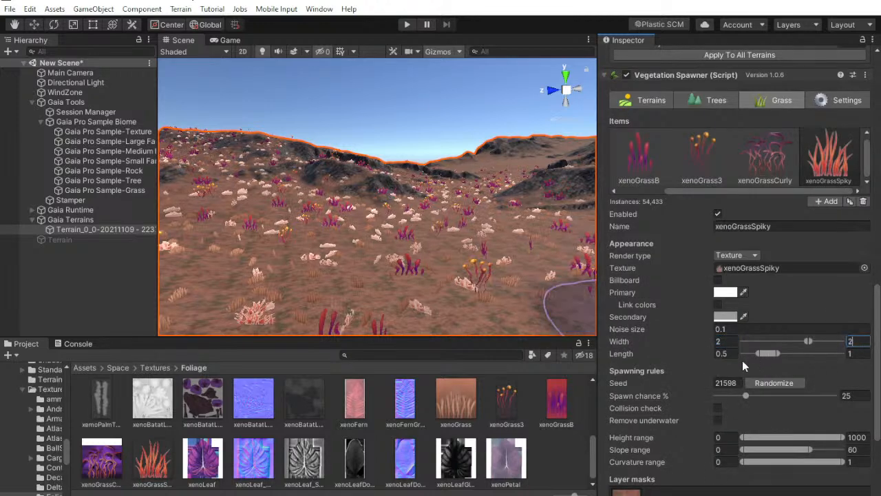
type("2")
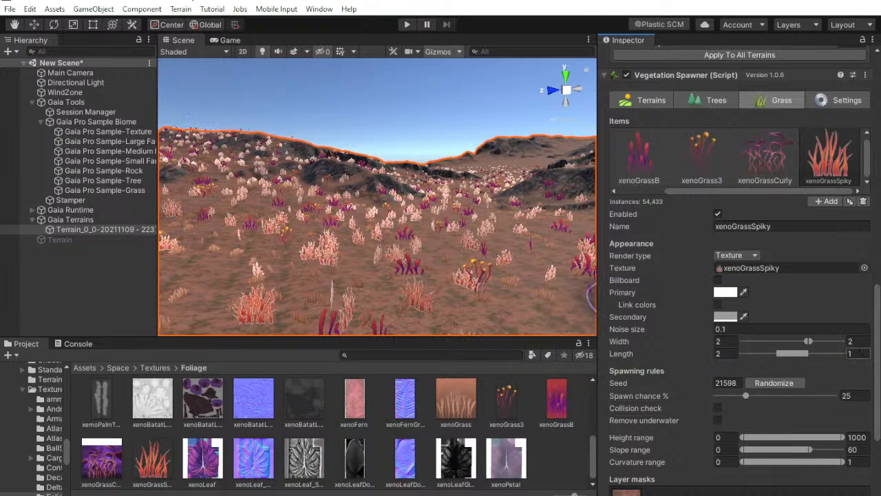
type("2")
Check the xenoGrassSpiky item's primary color and try the Billboard and Link colors options on it
left_click(726, 292)
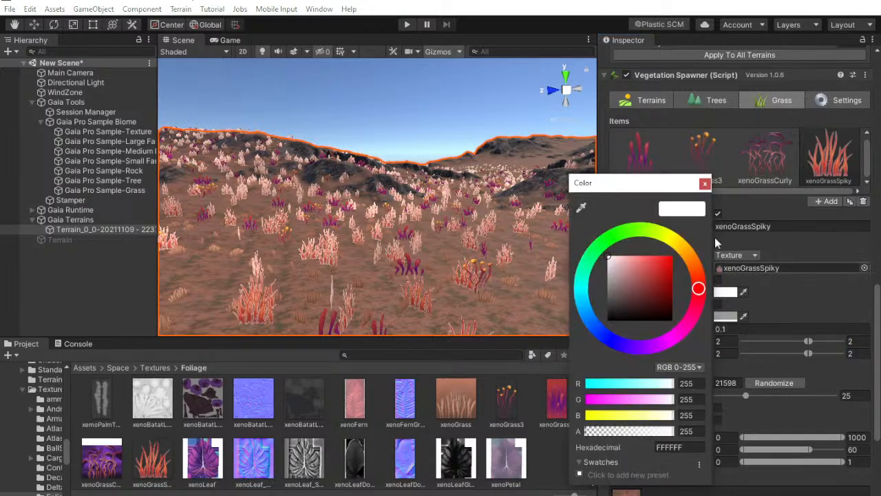
left_click(706, 184)
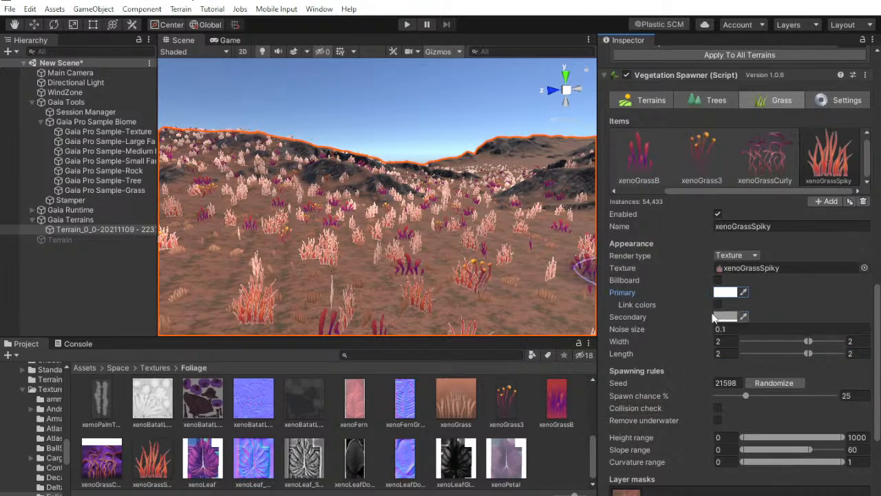
left_click(719, 280)
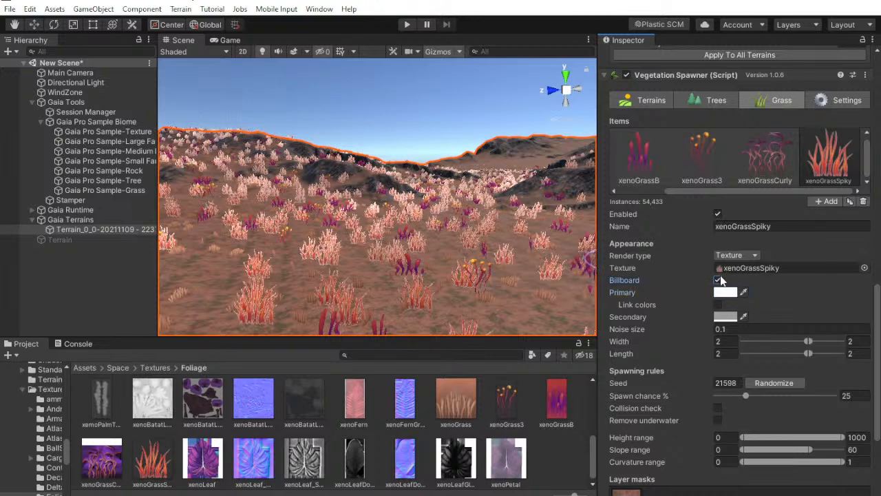
left_click(719, 280)
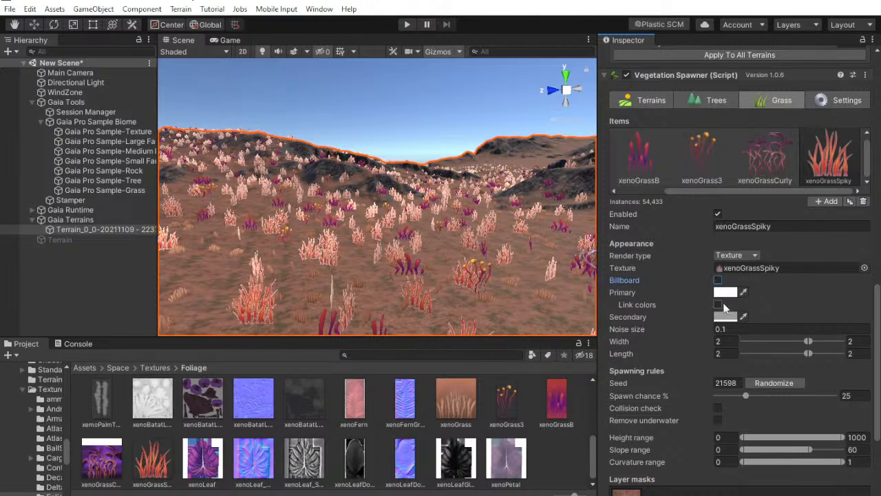
left_click(719, 304)
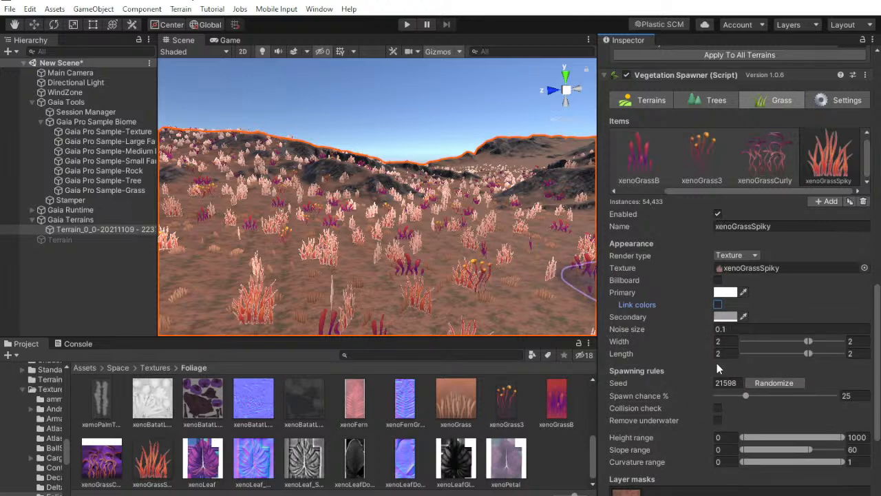
Remove the layer mask from the xenoGrassSpiky item and respawn the grass
scroll(717, 362, "down", 5)
left_click(864, 387)
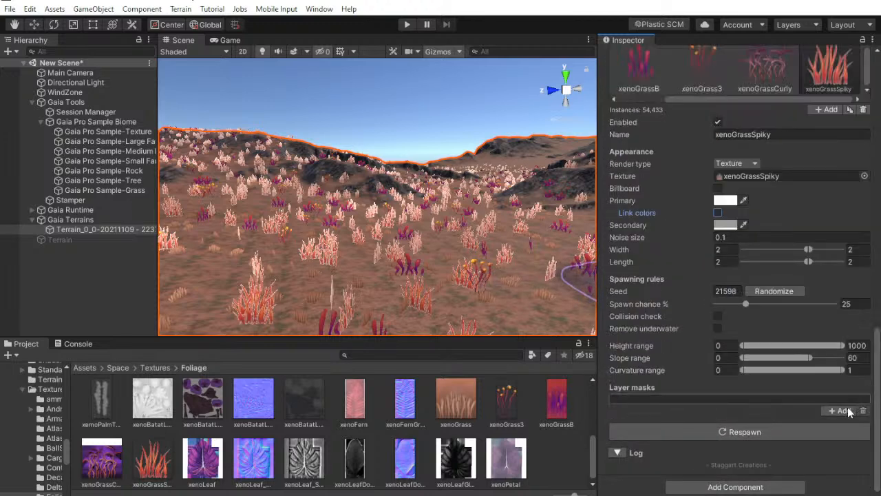
left_click(768, 430)
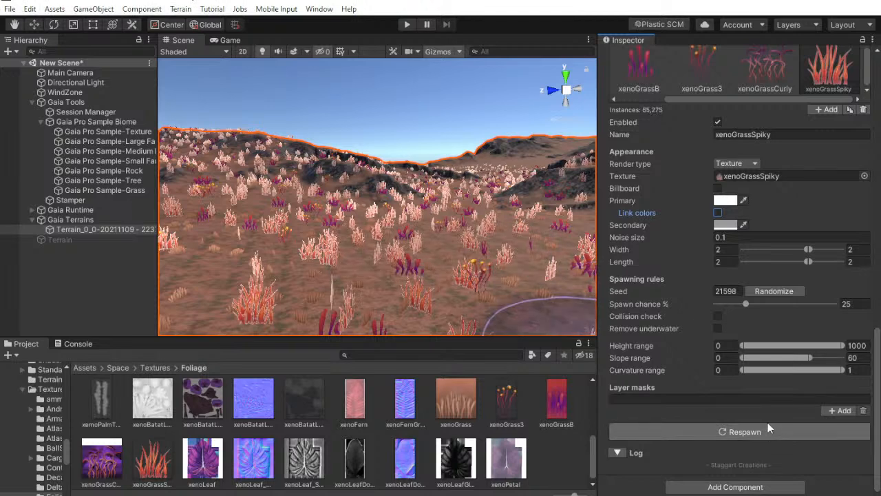
scroll(789, 283, "up", 7)
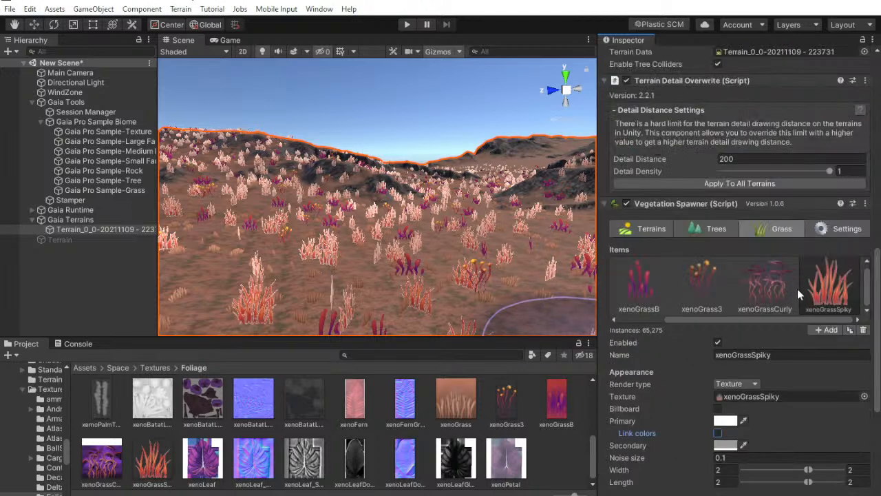
Delete the spiky-textured xenoGrassSpiky item and add a new grass item that uses the xenoGrassB texture
left_click(863, 330)
scroll(759, 374, "down", 7)
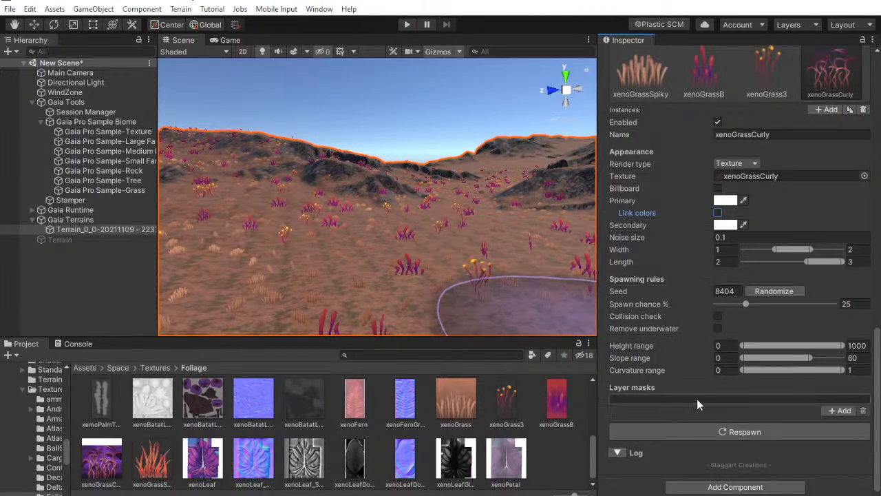
left_click(828, 110)
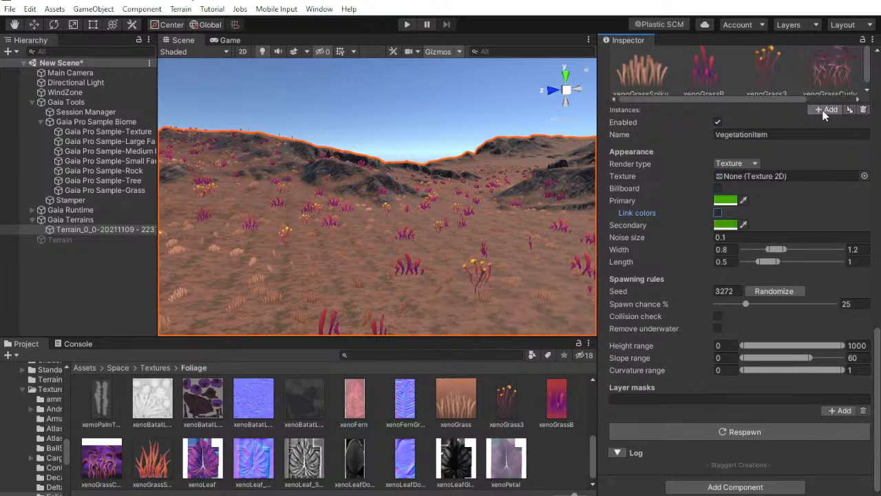
left_click_drag(765, 97, 842, 95)
left_click_drag(559, 427, 754, 176)
Set the primary and secondary colors of the new xenoGrassB item to white and respawn the grass
left_click(720, 202)
left_click_drag(661, 279, 597, 210)
left_click(730, 226)
mouse_move(655, 274)
left_mouse_down()
mouse_move(599, 208)
mouse_move(606, 195)
left_mouse_up()
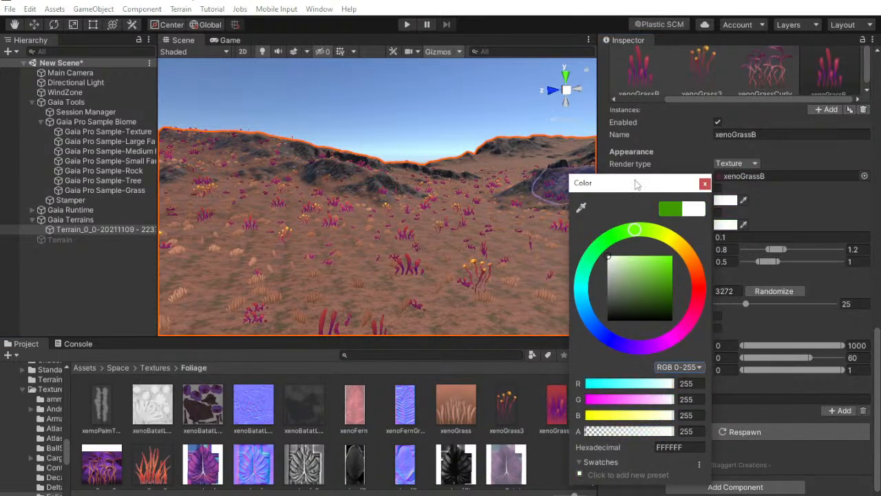
left_click(705, 183)
left_click(699, 426)
Set the new xenoGrassB item's minimum and maximum width and length to 2 and respawn the grass
left_click(723, 249)
type("2")
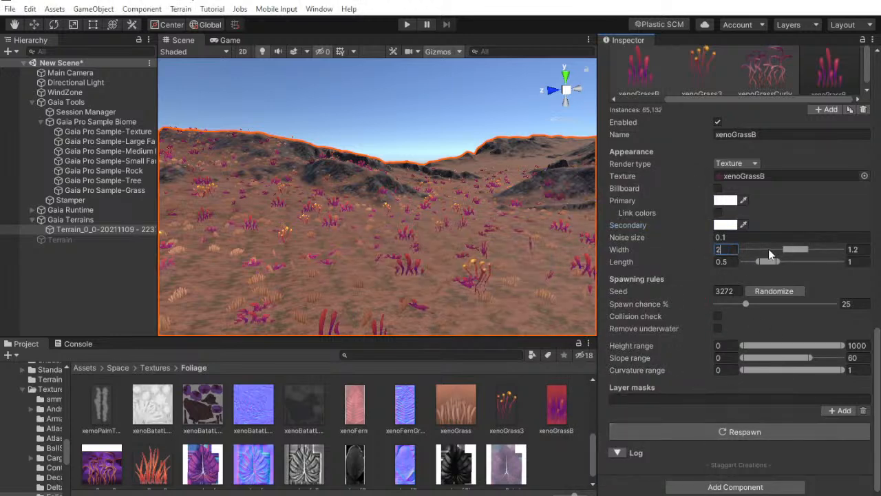
type("2")
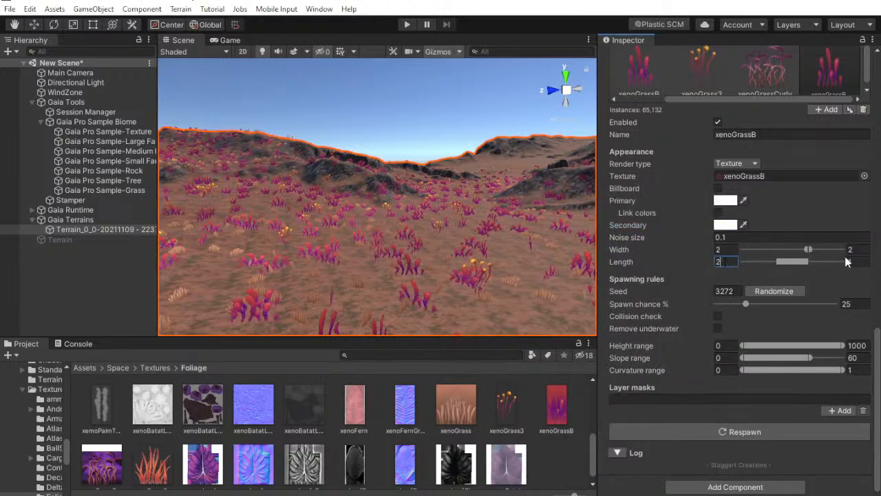
type("2")
left_click(668, 430)
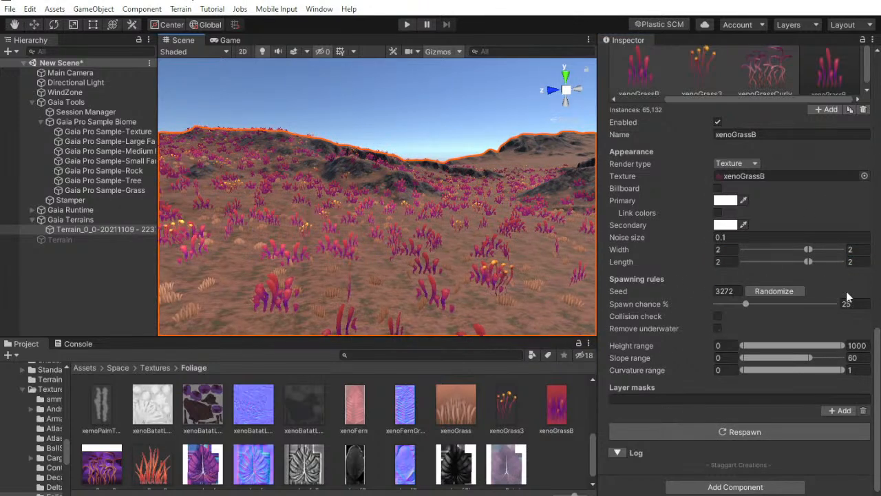
Lower the new xenoGrassB item's spawn chance to 6.3% and respawn the grass
left_click_drag(744, 305, 719, 311)
left_click(717, 432)
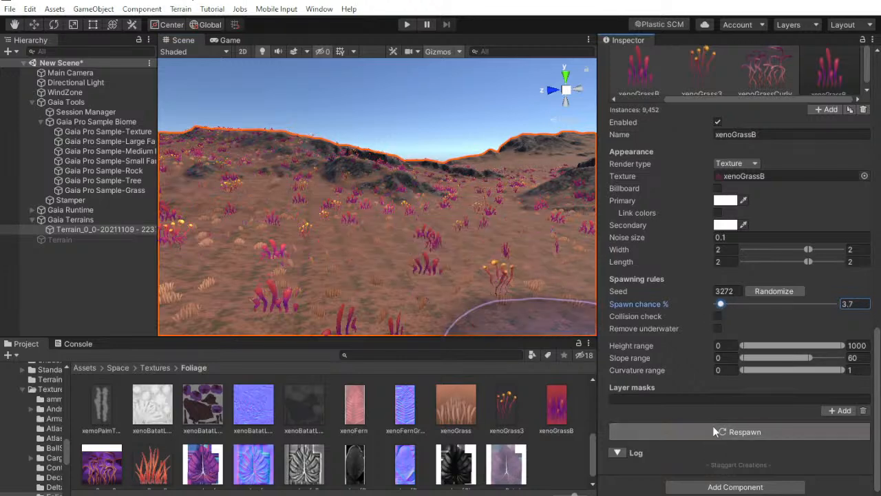
left_click_drag(721, 306, 724, 307)
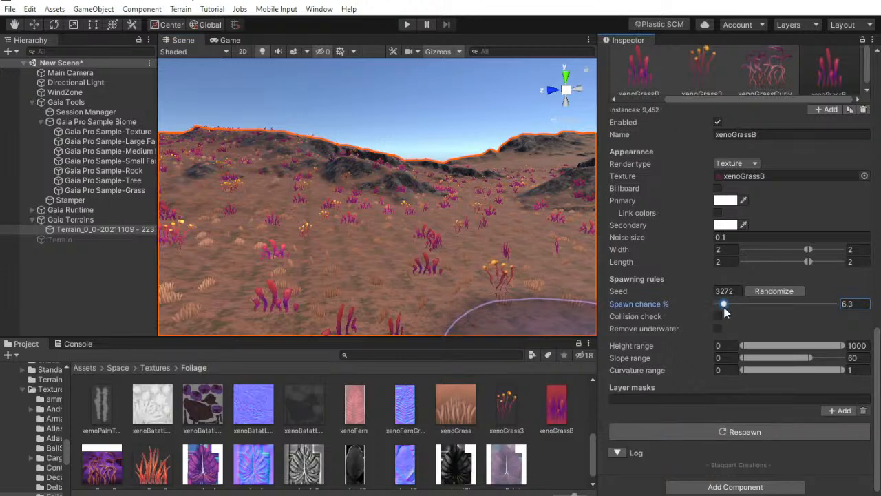
left_click(696, 428)
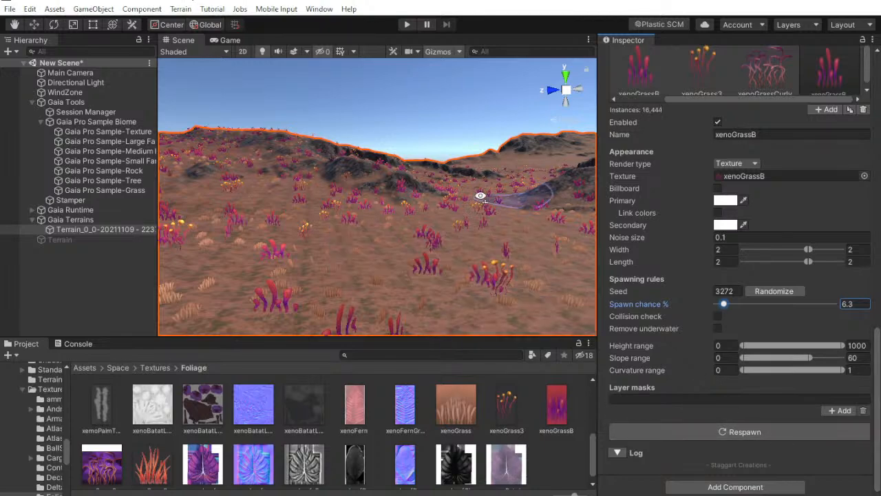
Examine the respawned grass across the landscape, as well as the details list and component settings of Terrain_0_0
right_click_drag(499, 198, 340, 181)
left_click(124, 272)
right_click_drag(358, 231, 134, 209)
left_click(96, 231)
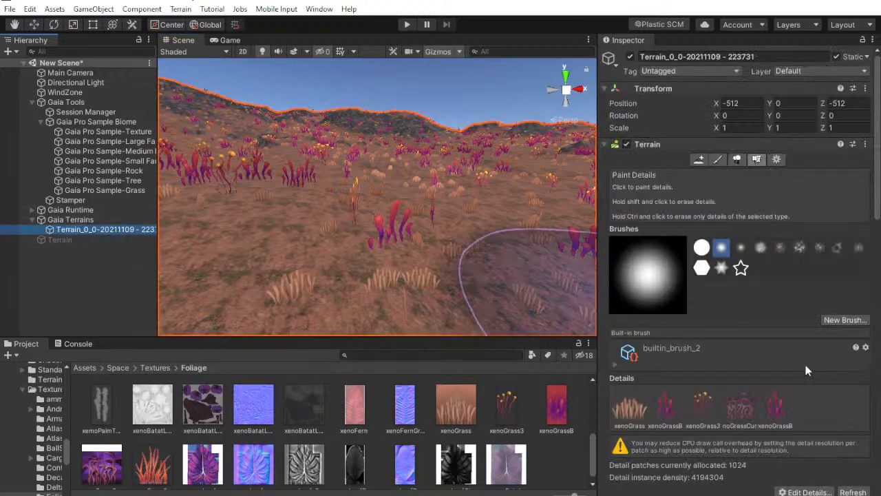
scroll(689, 253, "down", 5)
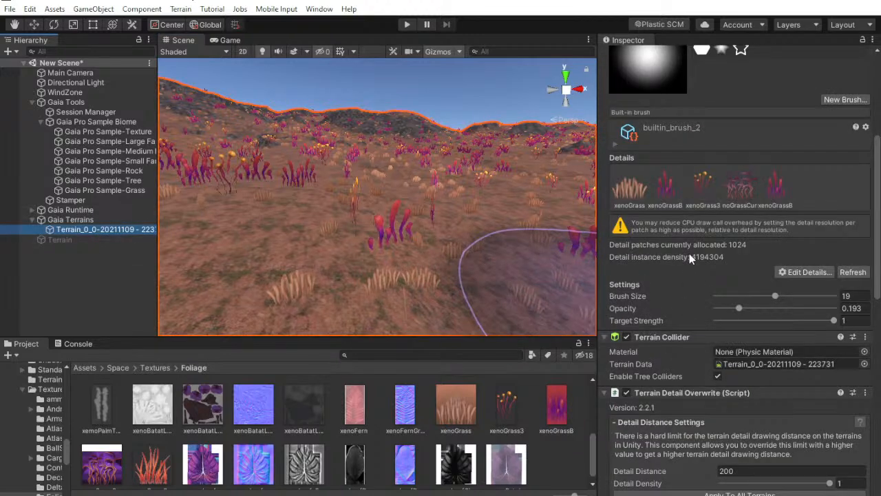
left_click(774, 186)
left_click(635, 185)
scroll(701, 245, "down", 2)
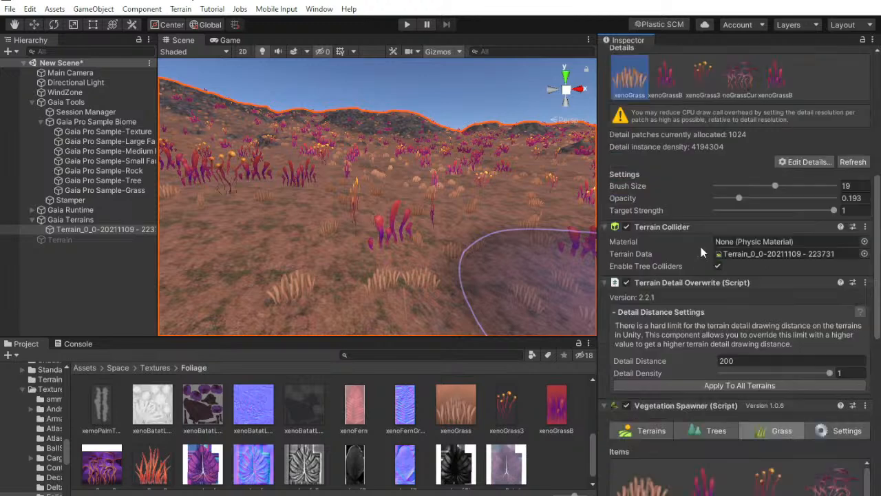
scroll(767, 283, "down", 5)
scroll(763, 284, "up", 5)
scroll(820, 278, "down", 3)
scroll(799, 280, "up", 5)
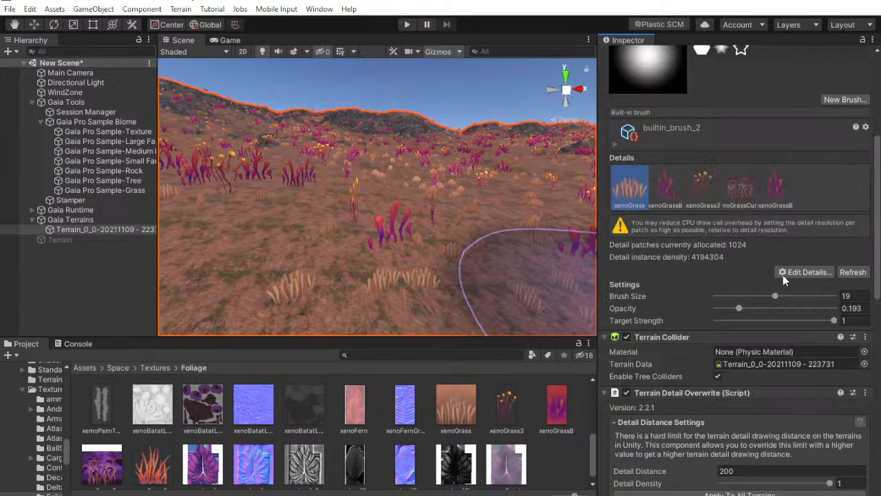
scroll(775, 314, "down", 6)
scroll(758, 296, "up", 8)
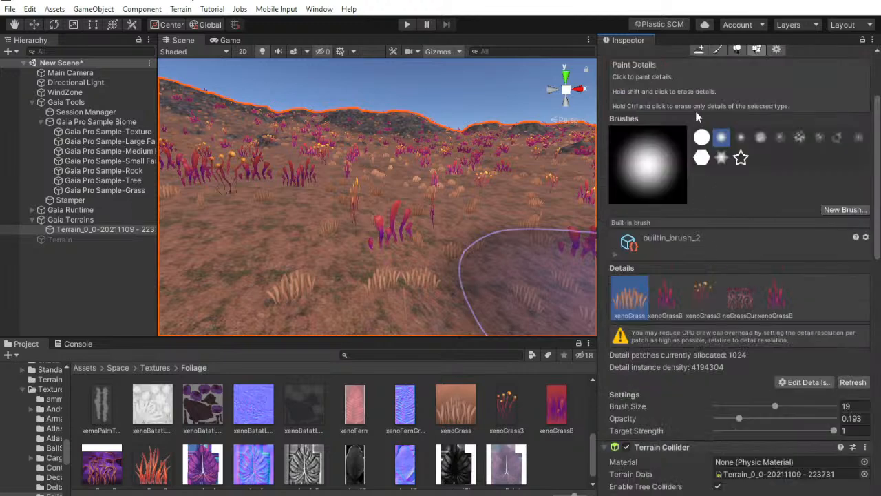
Set the maximum width and maximum length of the xenoGrassSpiky item that uses the xenoGrass texture to 2
scroll(730, 275, "down", 10)
left_click(626, 258)
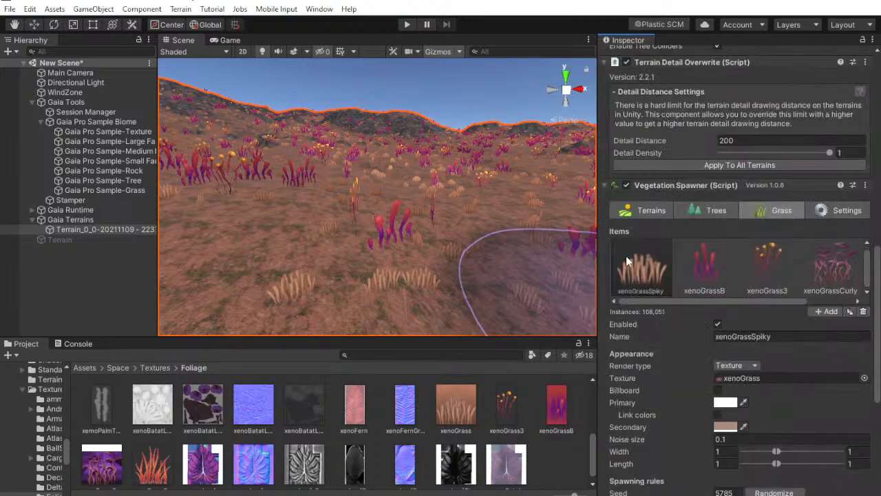
scroll(758, 350, "down", 2)
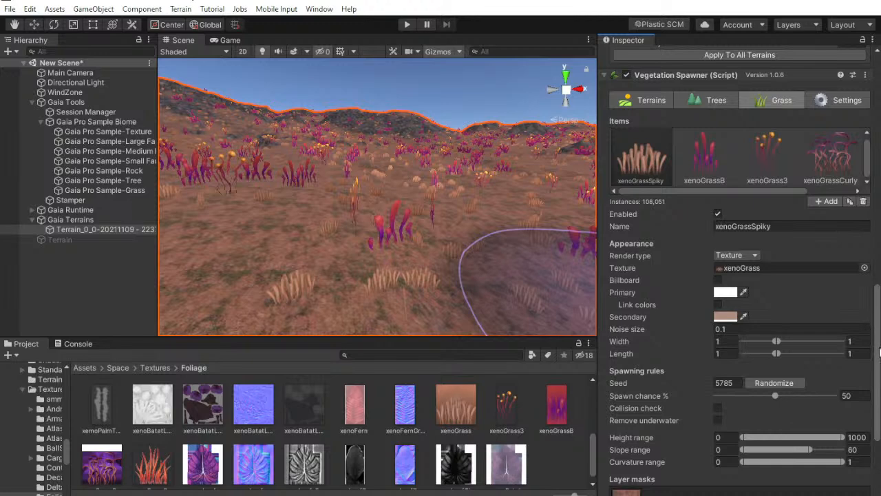
type("2")
key("Tab")
type("2")
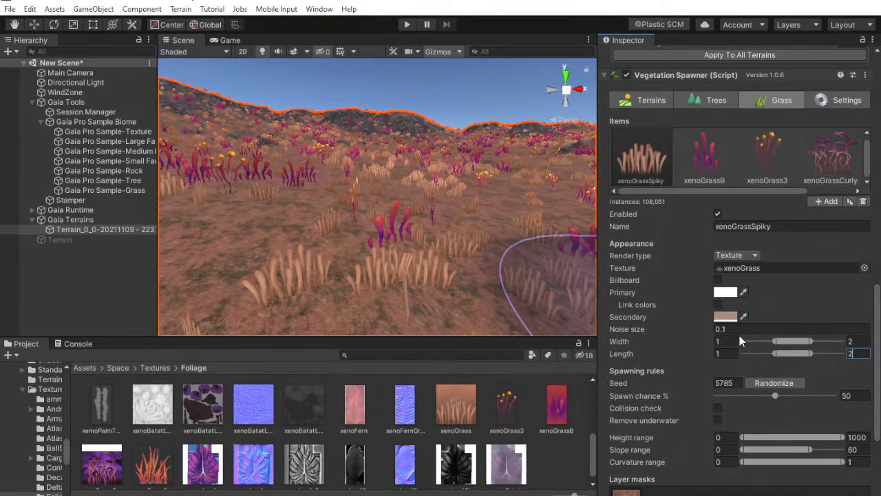
Randomize the seed of the xenoGrassSpiky item, set its spawn chance to 65.6%, and respawn the grass
left_click(787, 383)
left_click(787, 383)
scroll(775, 396, "down", 4)
left_click(747, 429)
key("w")
right_click_drag(454, 226, 573, 264)
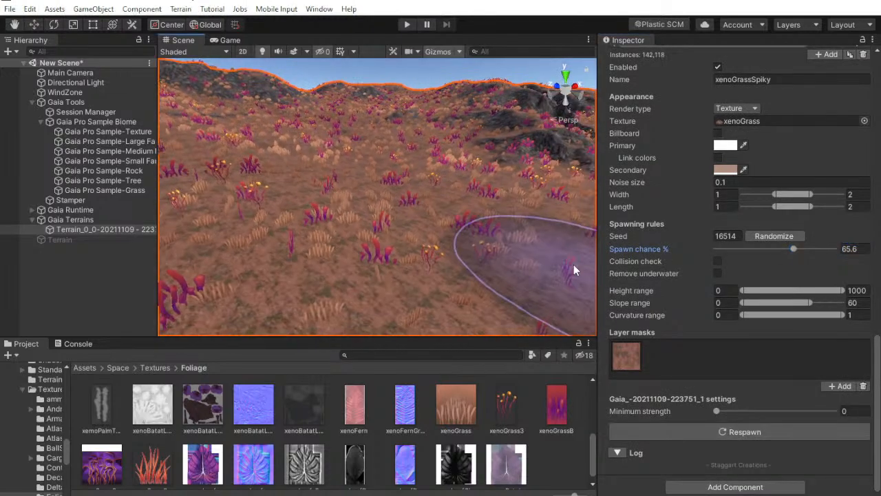
left_click(112, 295)
right_click_drag(403, 248, 305, 189)
key("w")
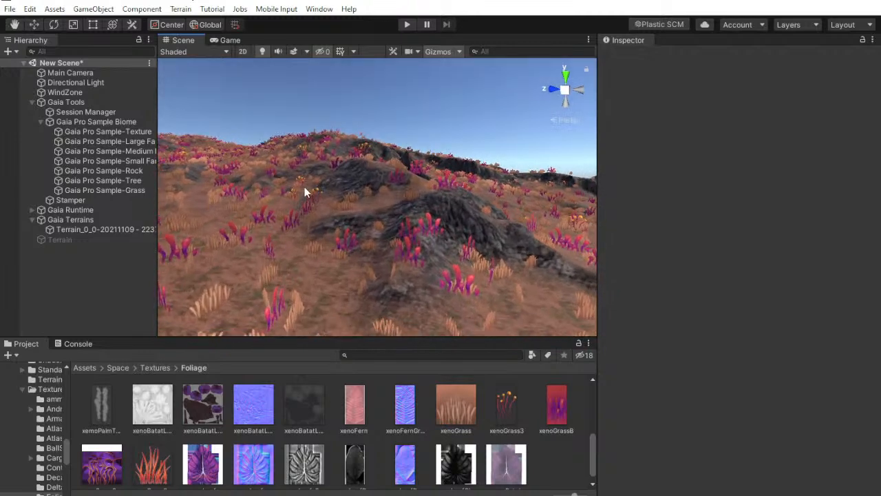
left_click(88, 229)
scroll(775, 390, "down", 10)
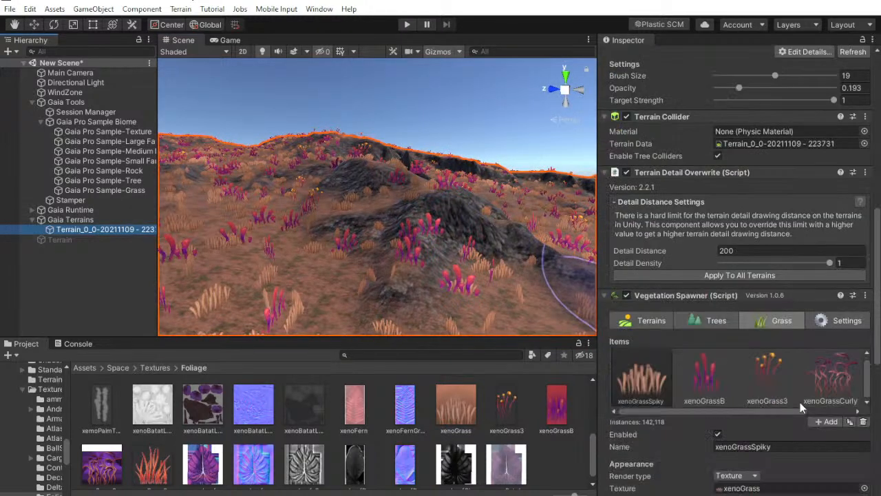
left_click(780, 388)
scroll(879, 291, "down", 5)
left_click(833, 69)
left_click(837, 410)
left_click(808, 431)
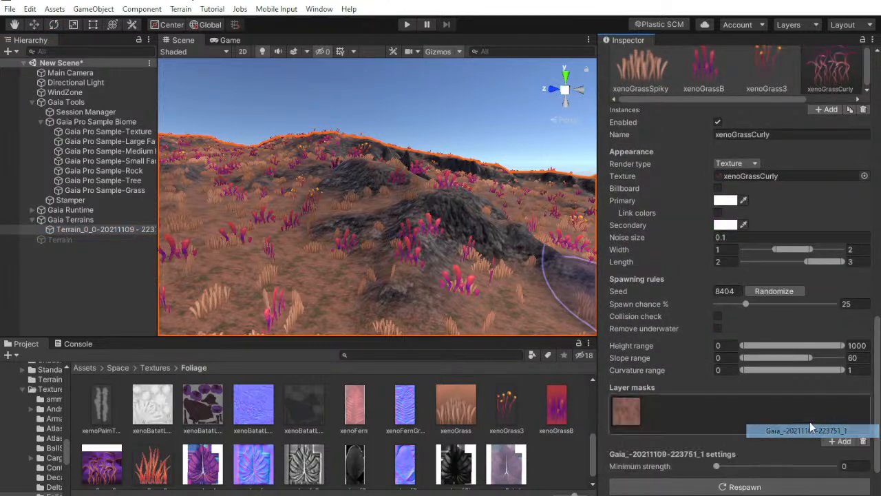
left_click(741, 487)
left_click_drag(790, 99, 838, 99)
left_click(839, 83)
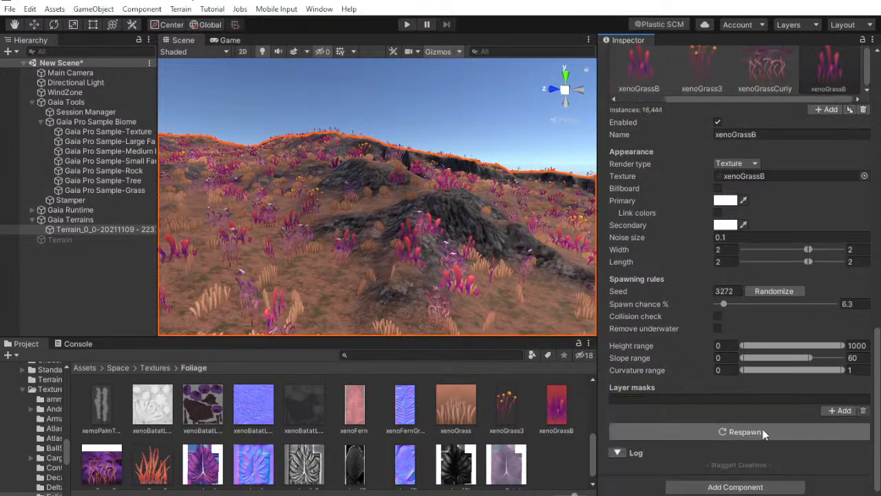
left_click(827, 411)
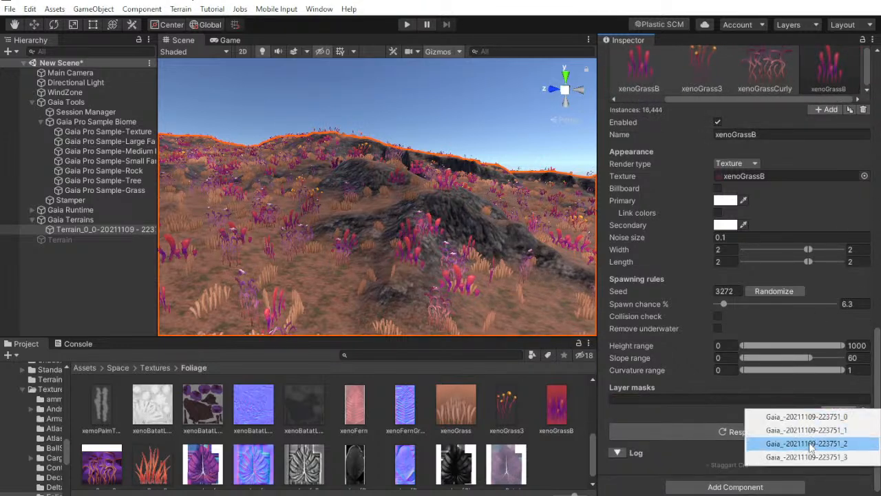
left_click(807, 430)
left_click(741, 486)
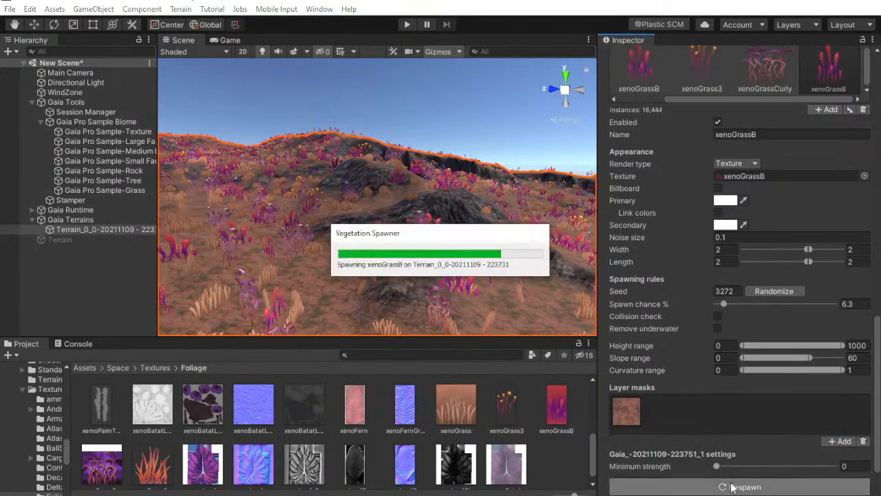
left_click(119, 272)
right_click_drag(238, 241, 453, 280)
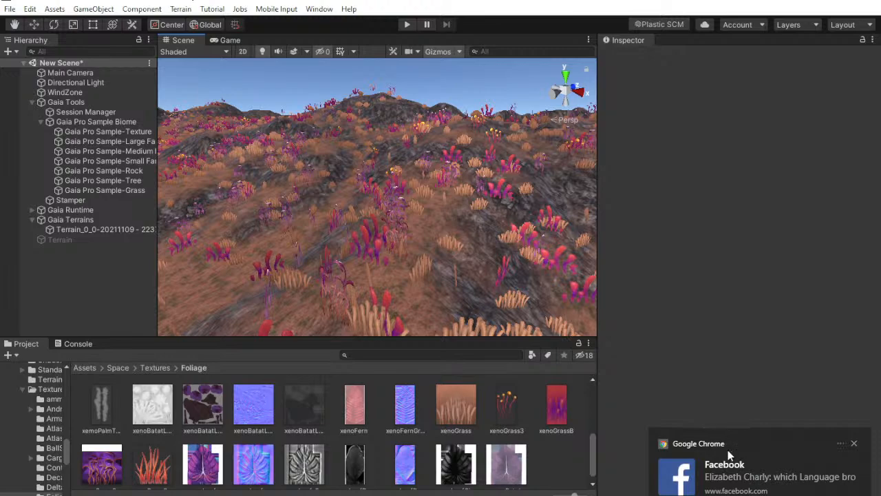
left_click_drag(715, 473, 802, 479)
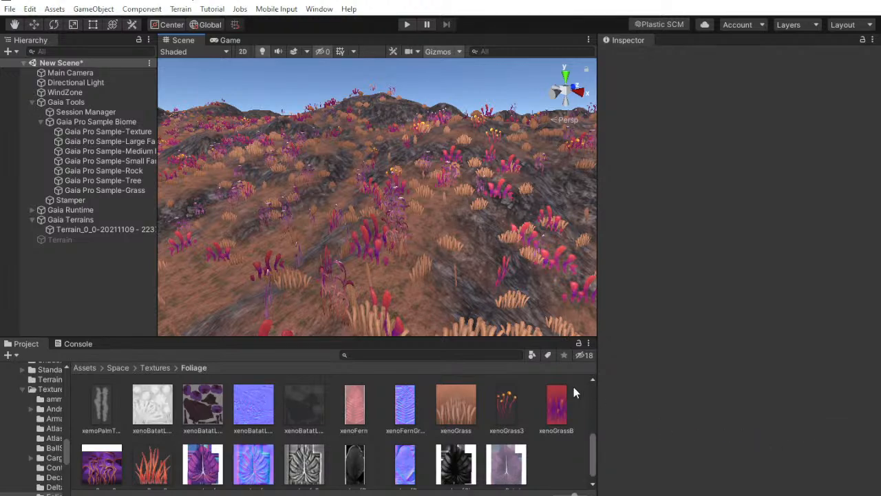
right_click_drag(494, 256, 603, 321)
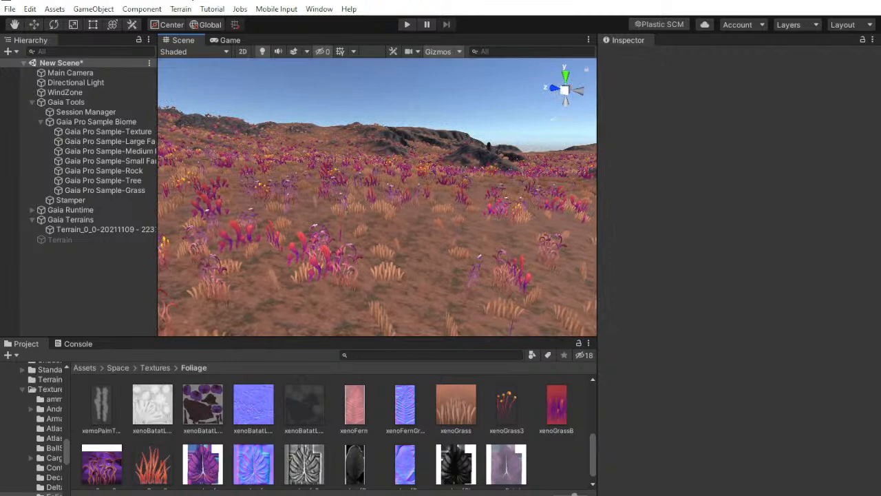
Switch to Chrome and open the streamer's own YouTube channel page in a new tab to check its subscriber count
key("alt+Tab")
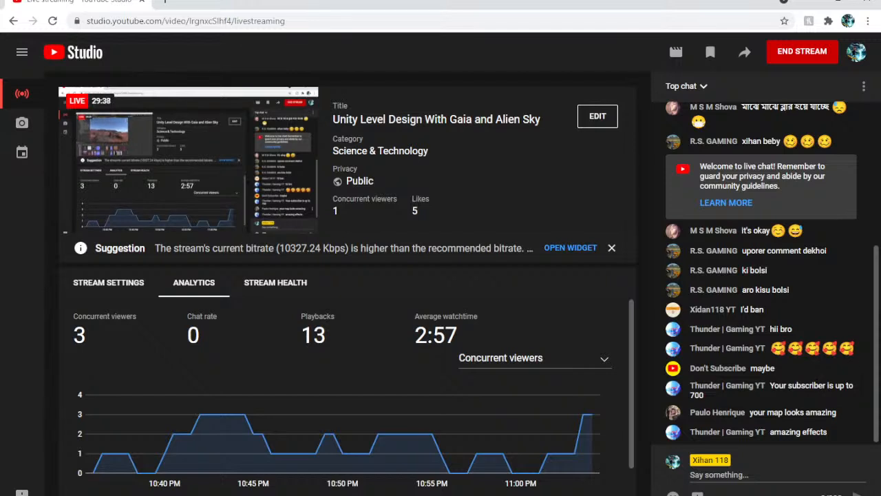
left_click(165, 2)
left_click(159, 40)
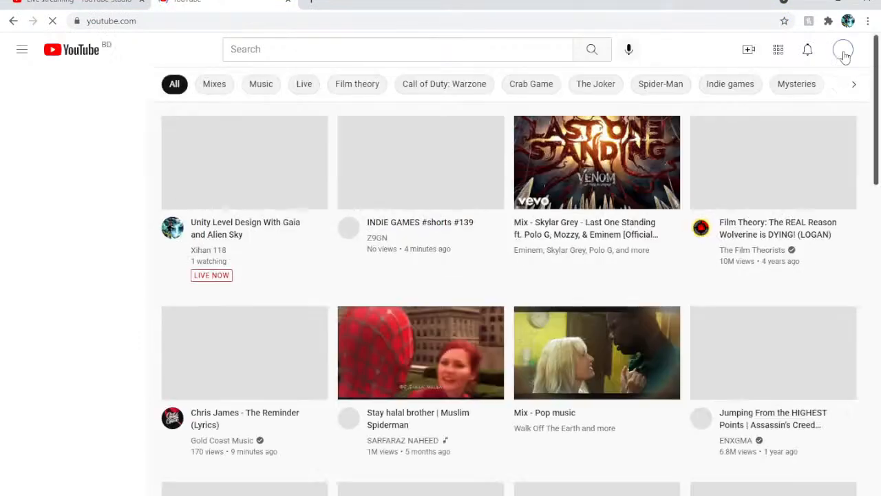
left_click(844, 50)
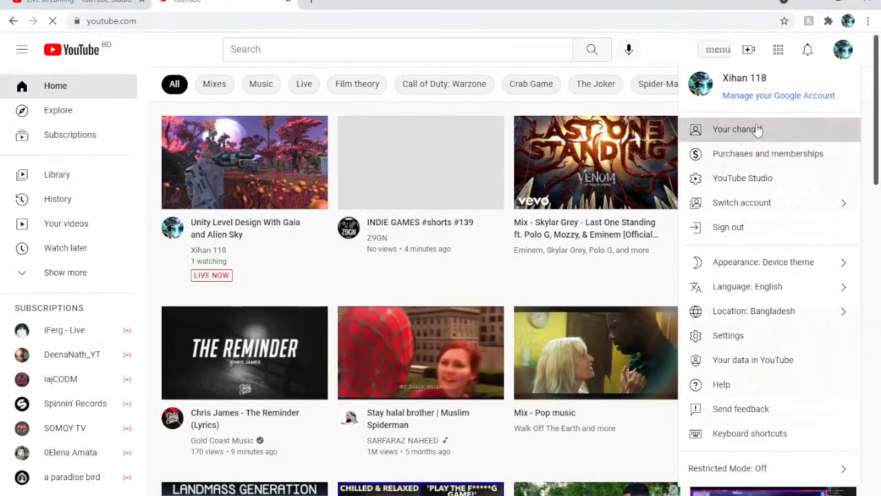
left_click(701, 129)
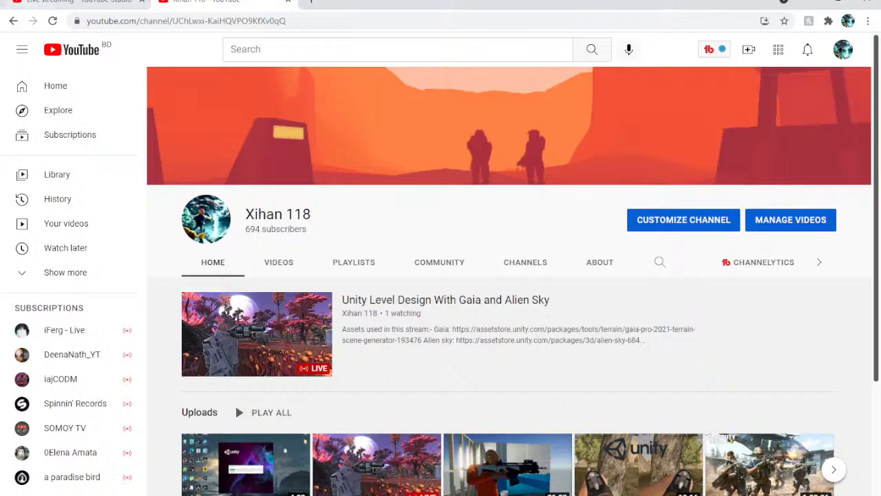
Post in the live chat the viewer's name and "sorry for not reading your mesage I only have one monitor cant see the chat while on editor"
left_click(76, 1)
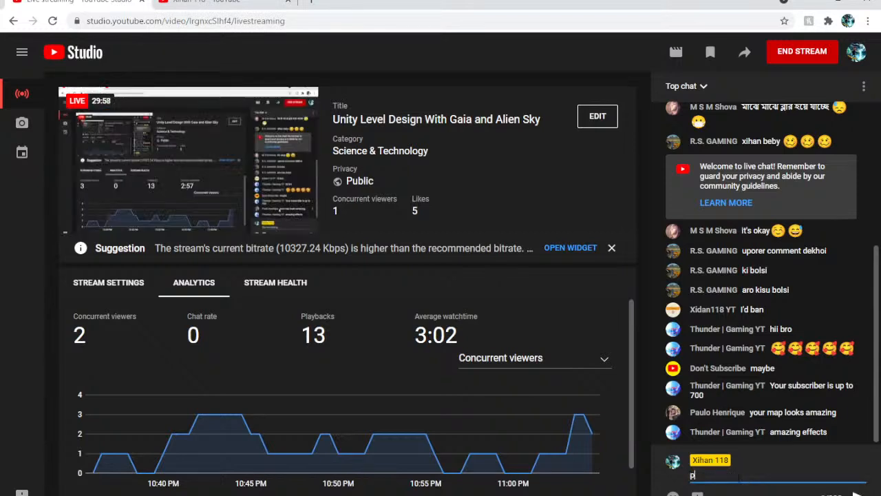
key("BackSpace")
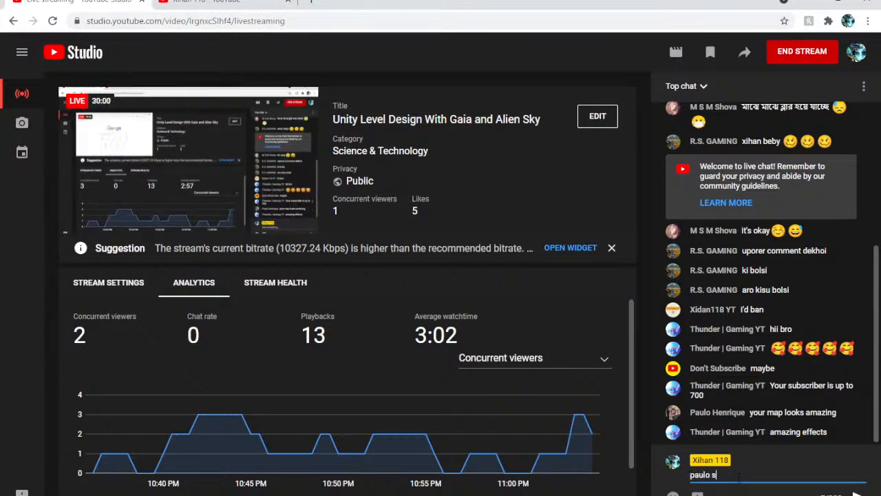
key("BackSpace")
type("for not readion")
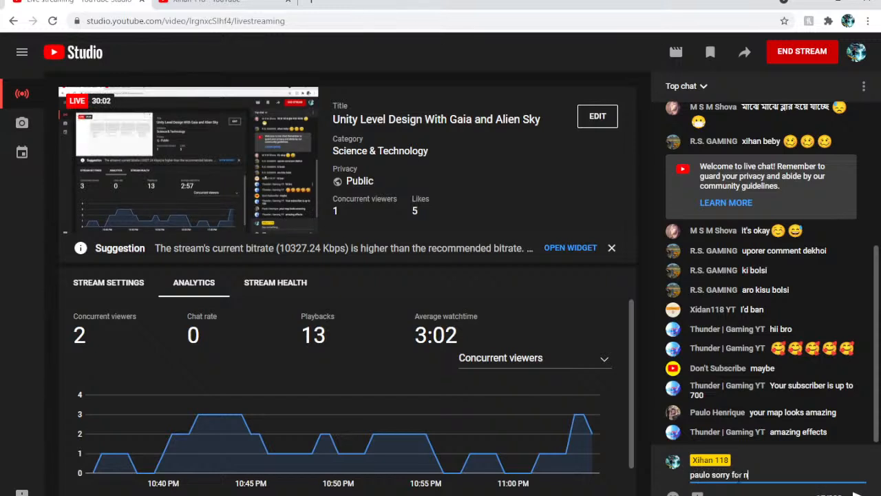
key("BackSpace")
key("BackSpace")
key("BackSpace")
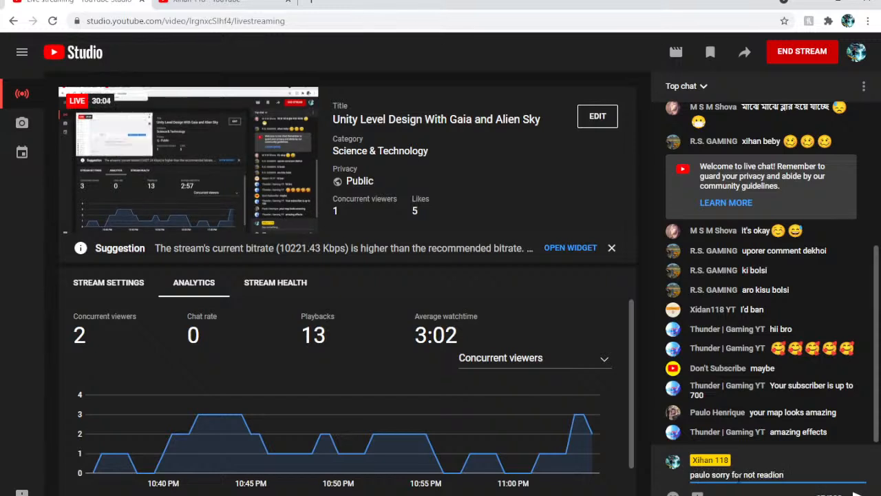
type("ing your me")
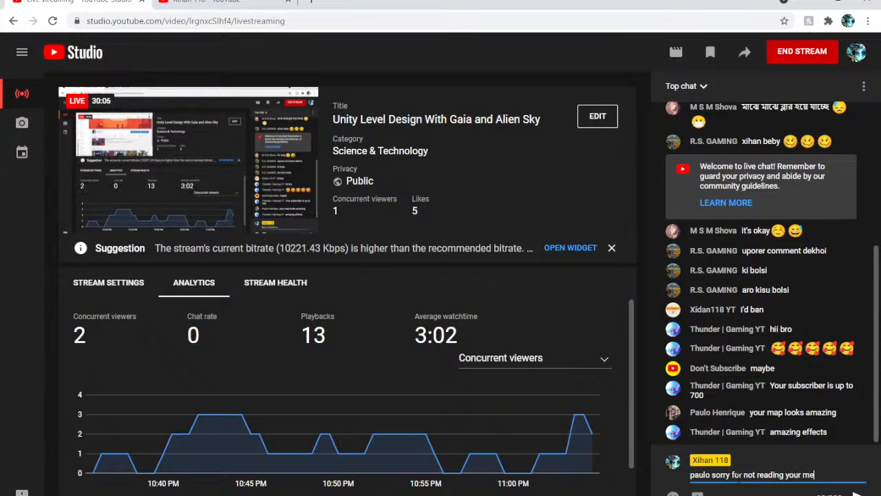
type("ss")
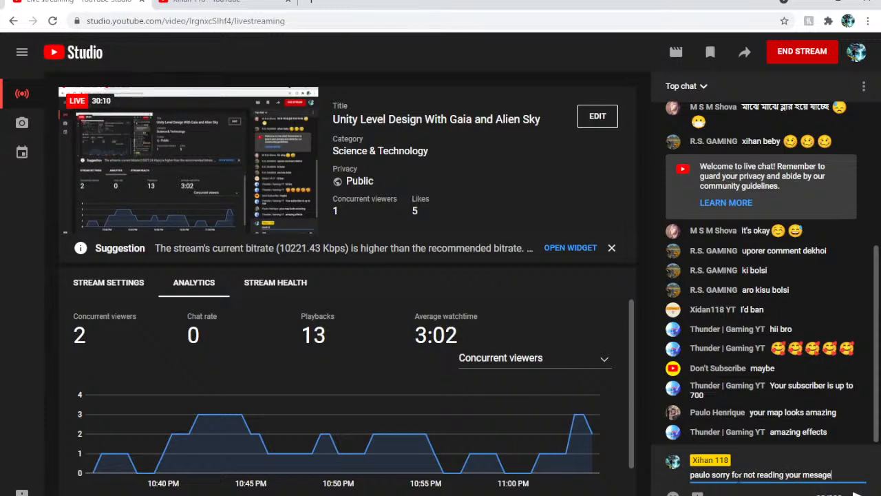
type(" i only have on")
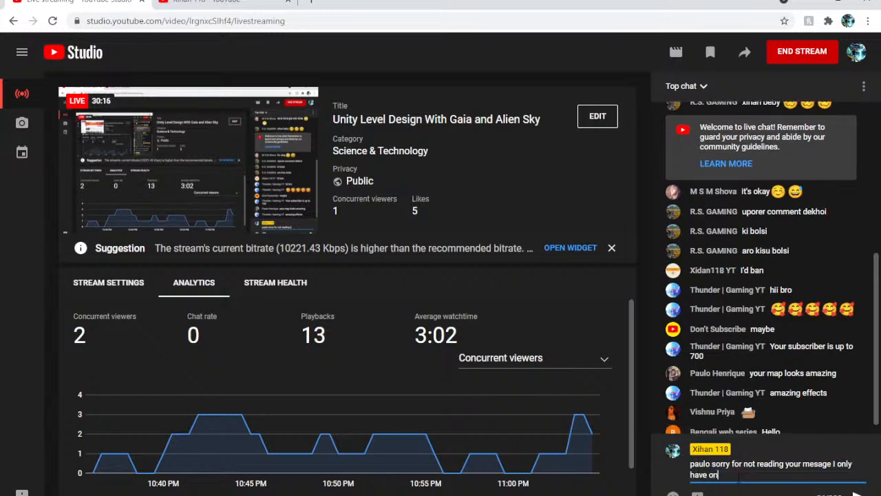
type("e more")
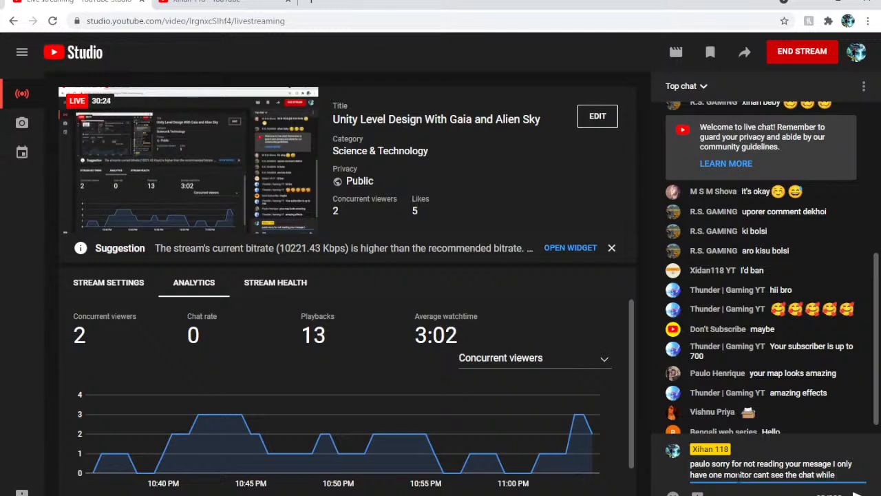
type("on editor")
key("Return")
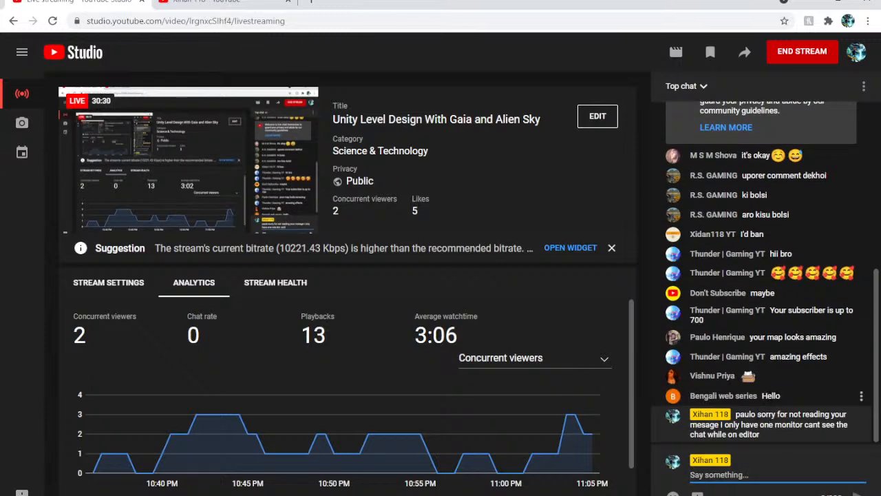
Read the newest live chat messages and the bitrate suggestion for the stream
left_click(791, 396)
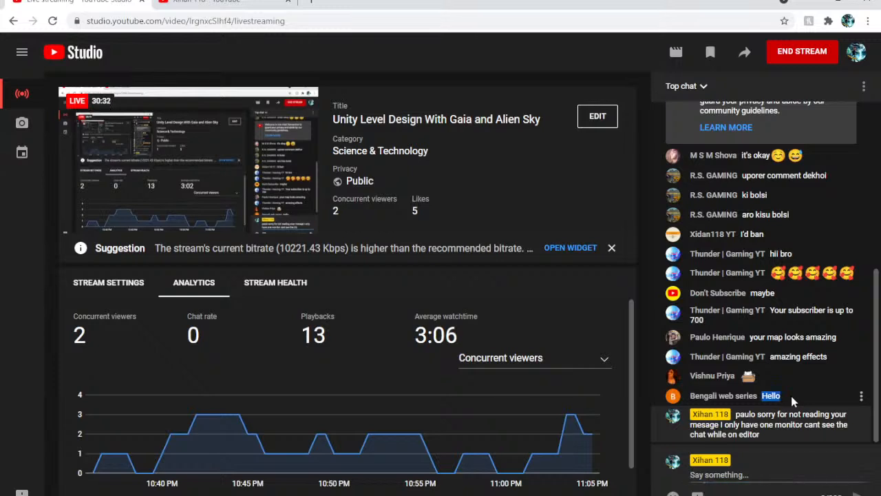
left_click(794, 388)
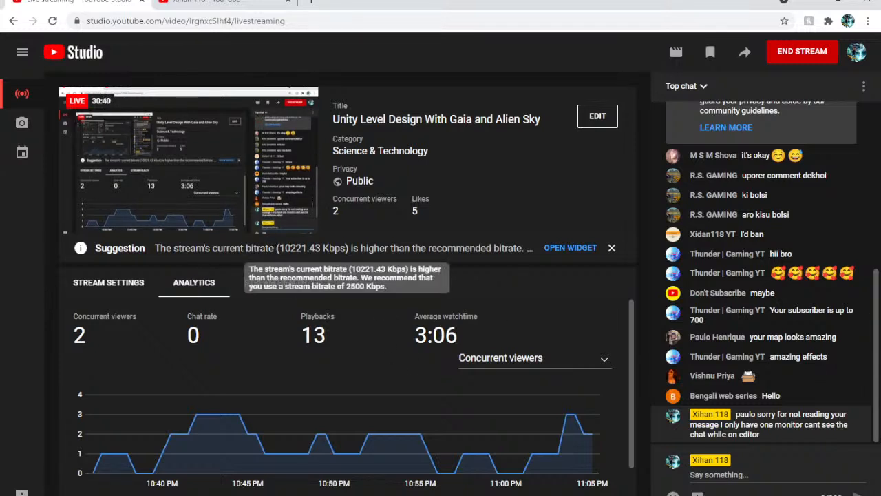
left_click_drag(284, 248, 311, 248)
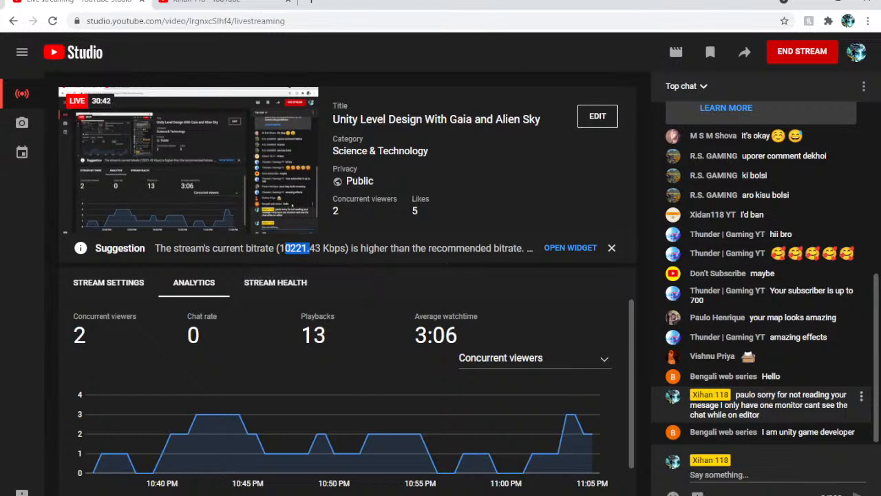
left_click(799, 438)
Switch back to Unity and create an empty GameObject at the root of the scene
key("alt+Tab")
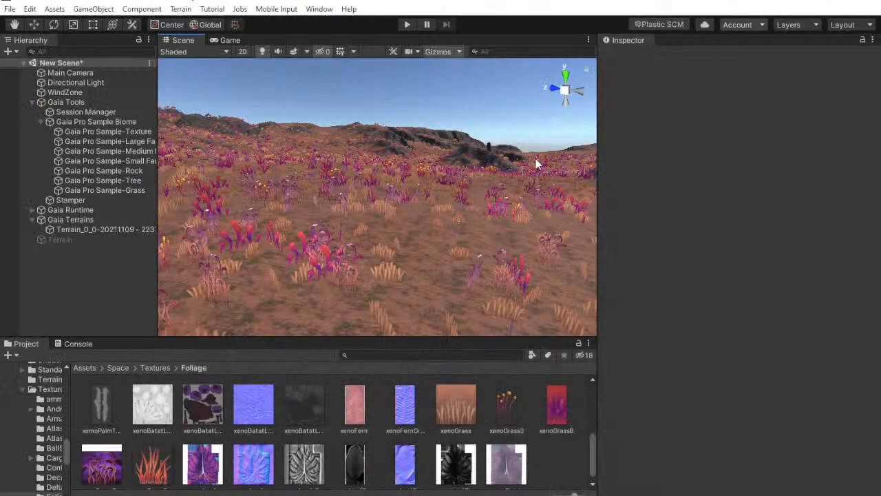
right_click_drag(402, 177, 133, 289)
right_click(128, 292)
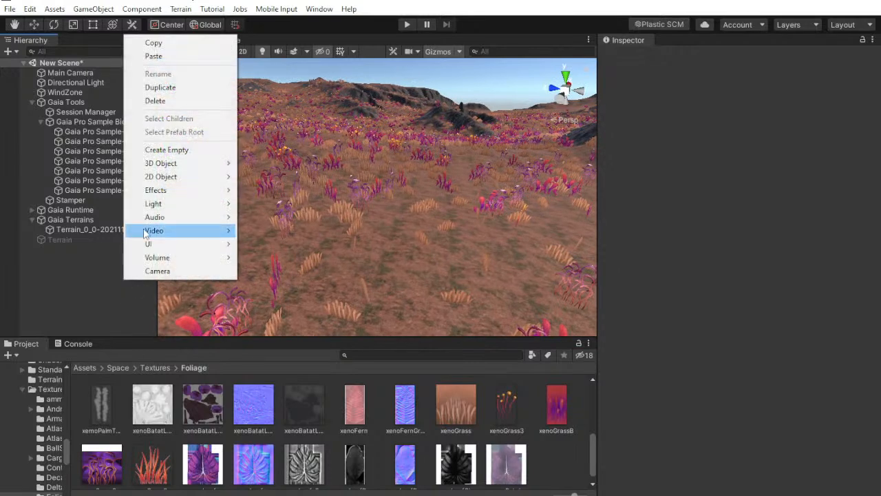
right_click_drag(540, 238, 420, 210)
right_click(40, 268)
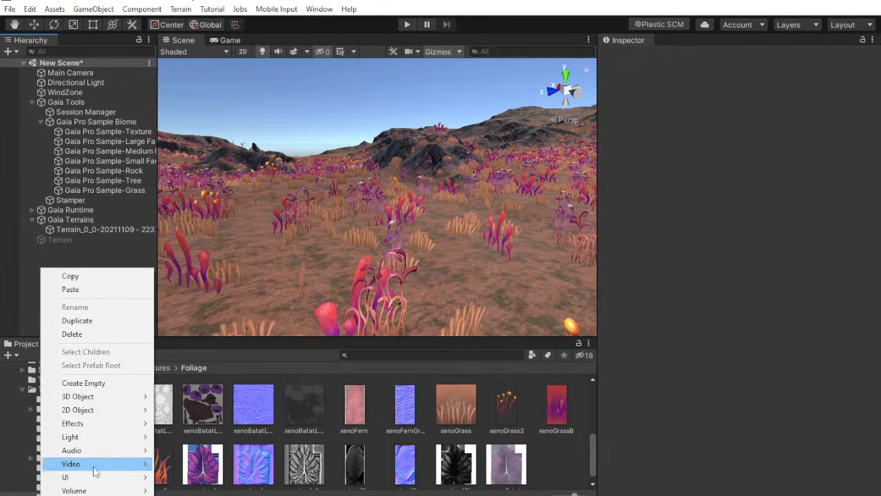
left_click(84, 383)
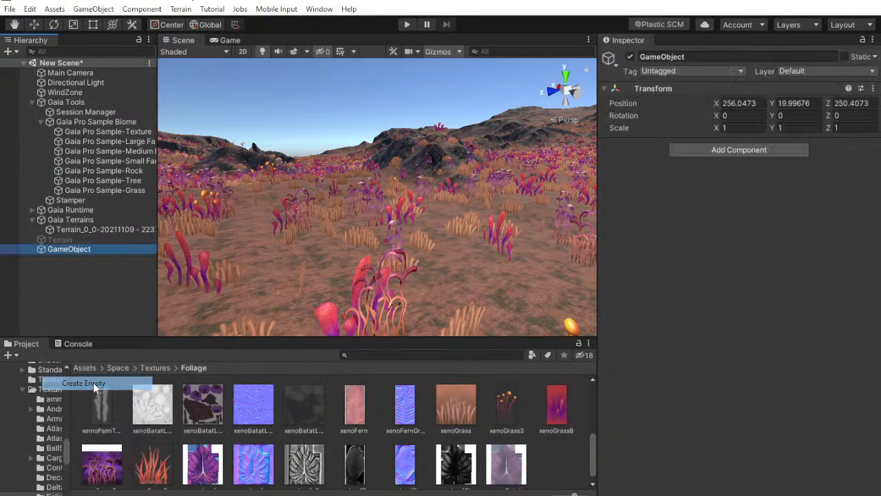
left_click(739, 146)
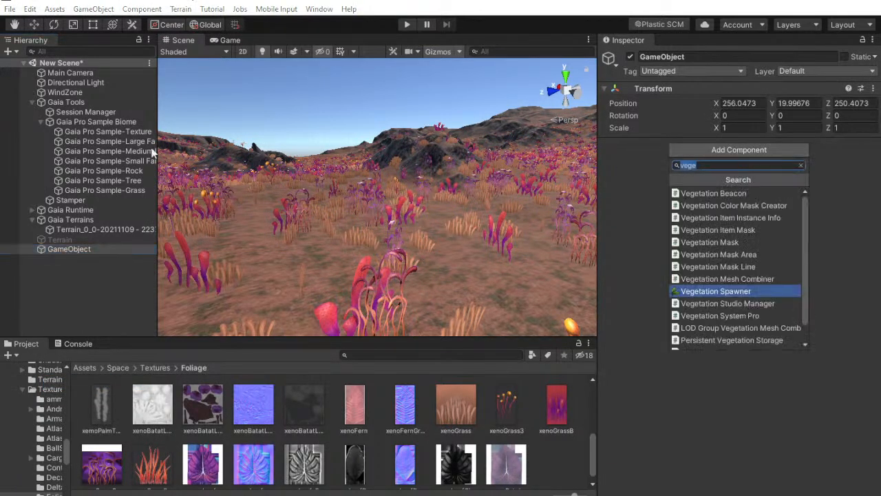
key("Escape")
Enter Play mode and examine the spawned grasses up close in the Scene view
left_click(406, 24)
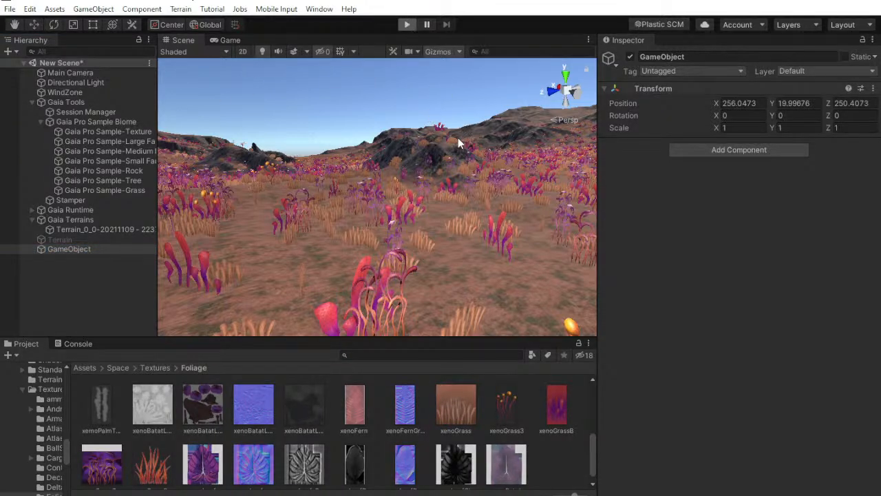
left_click(183, 42)
key("w")
right_click_drag(363, 191, 424, 218)
Review the Vegetation Spawner's general settings on the Gaia terrain and glance at the live chat
left_click(89, 229)
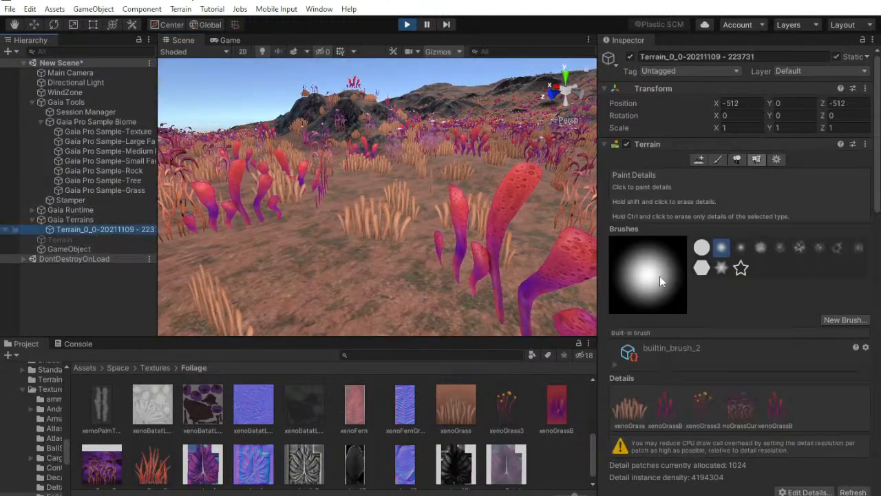
scroll(790, 327, "down", 10)
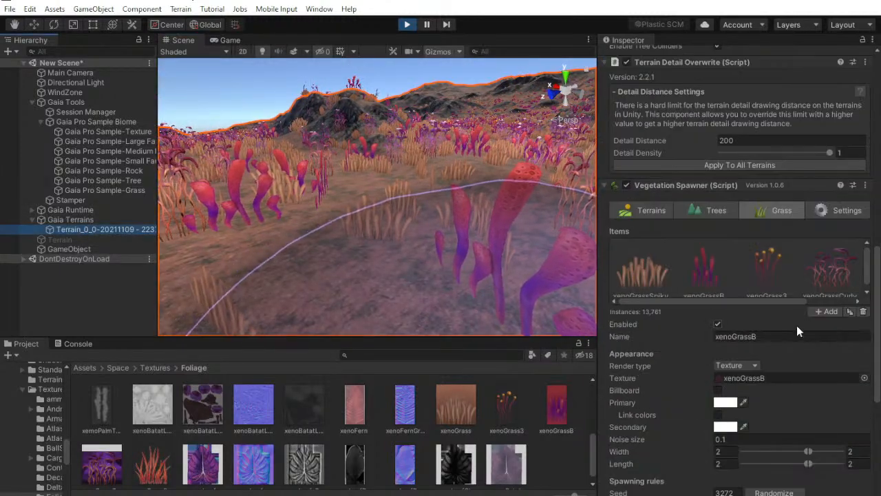
left_click(848, 215)
scroll(836, 276, "down", 2)
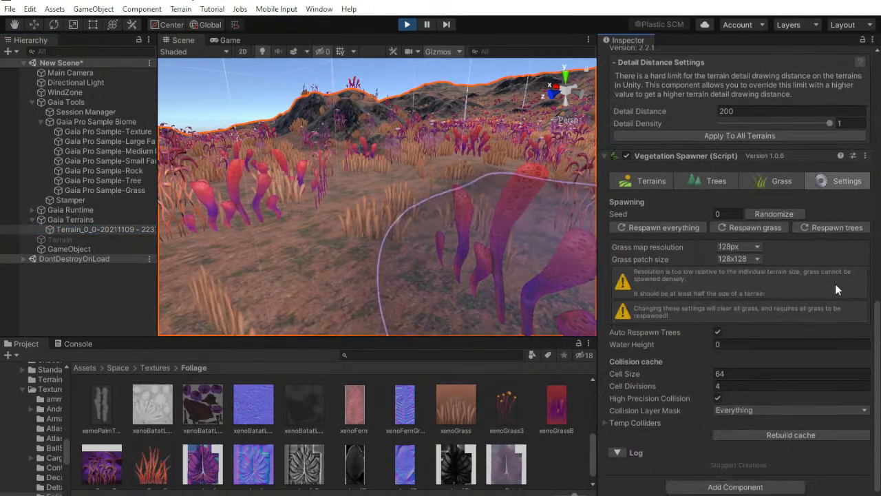
left_click(640, 423)
scroll(643, 421, "down", 1)
key("alt+Tab")
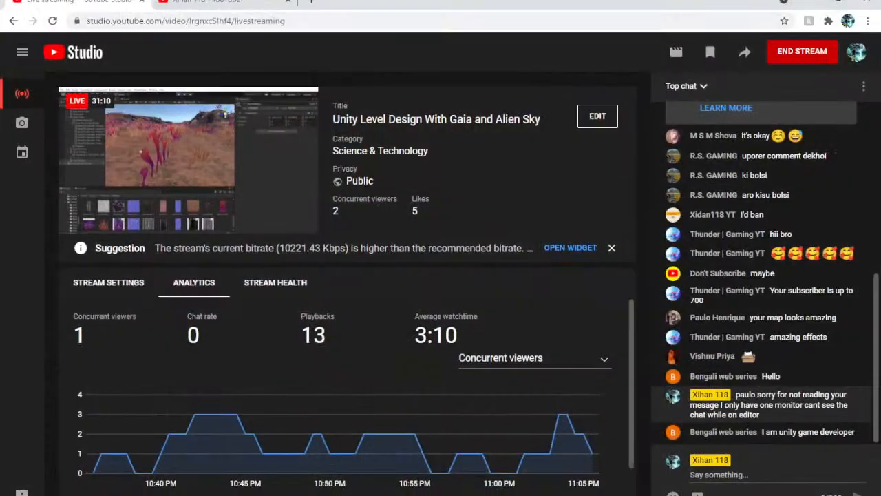
key("alt+Tab")
Set the grass wind Bending to 0.3 in the Gaia terrain's settings and inspect the grasses' sway
scroll(808, 210, "up", 10)
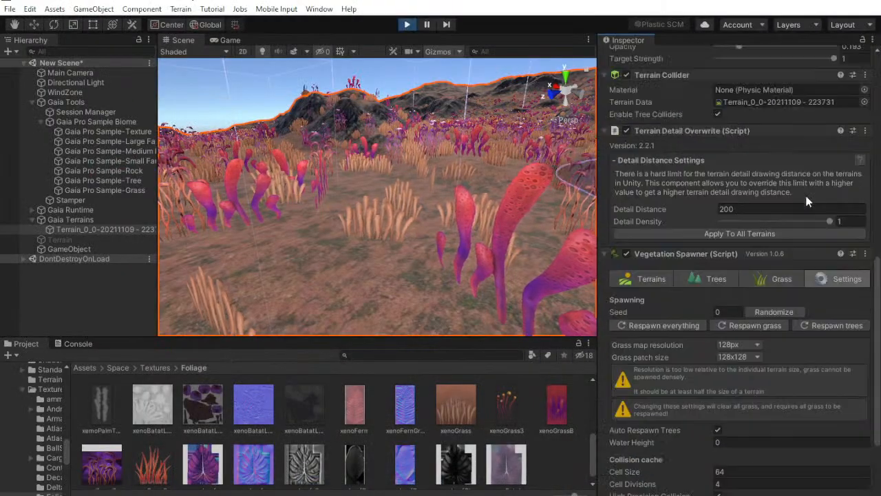
scroll(807, 210, "up", 8)
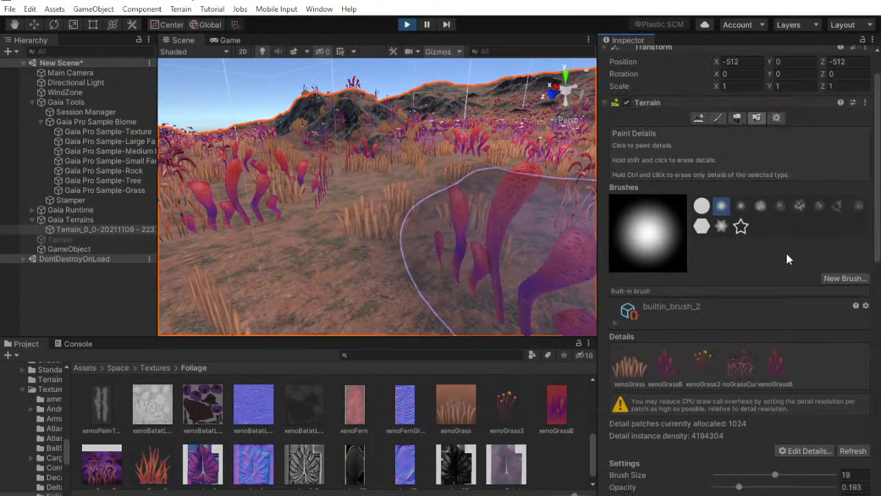
left_click(777, 159)
scroll(818, 222, "down", 3)
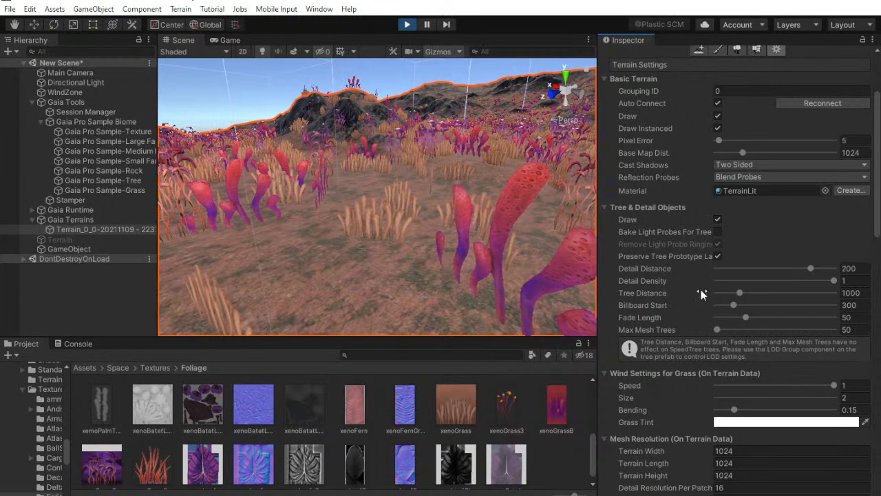
scroll(701, 293, "down", 3)
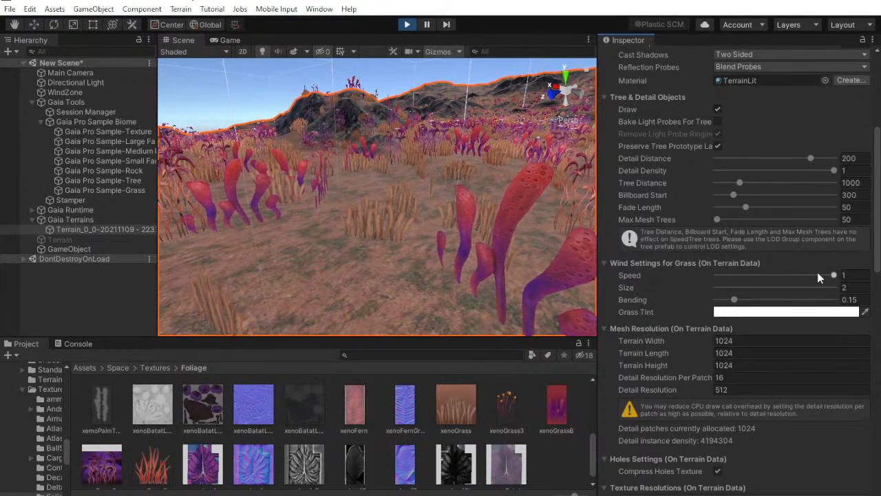
left_click_drag(735, 300, 749, 301)
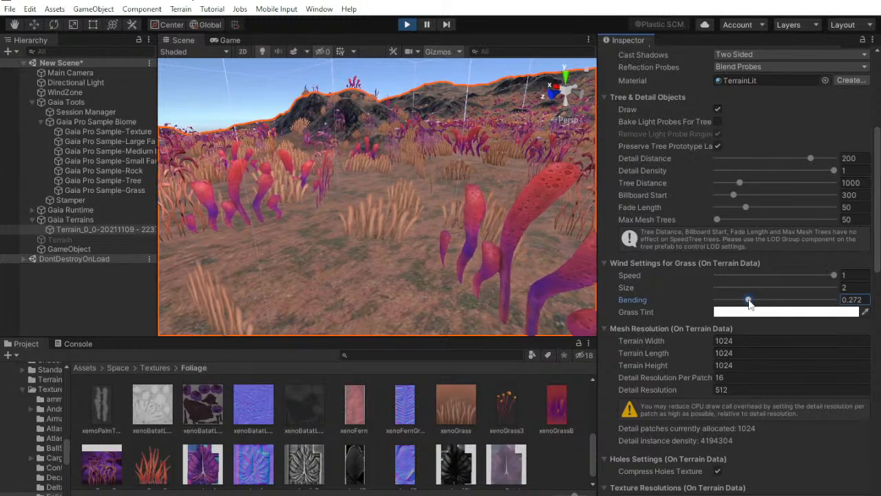
left_click_drag(482, 199, 509, 200, "alt")
key("s")
right_click_drag(509, 199, 510, 199)
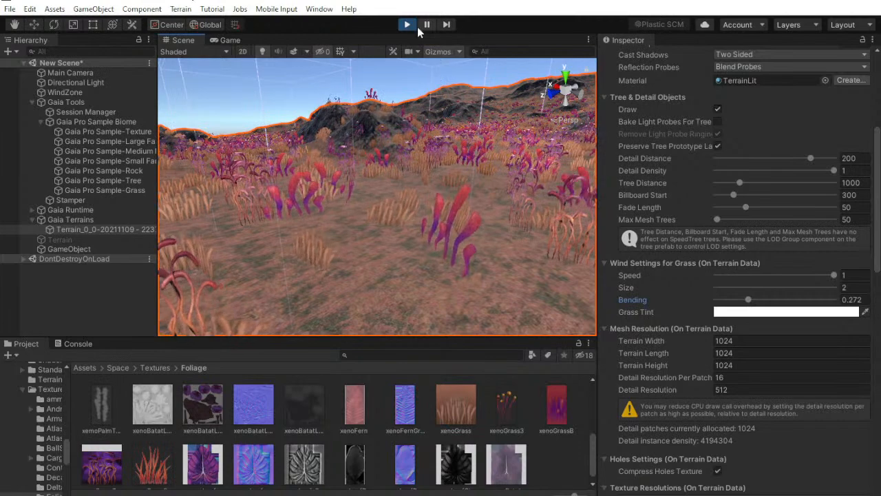
double_click(860, 301)
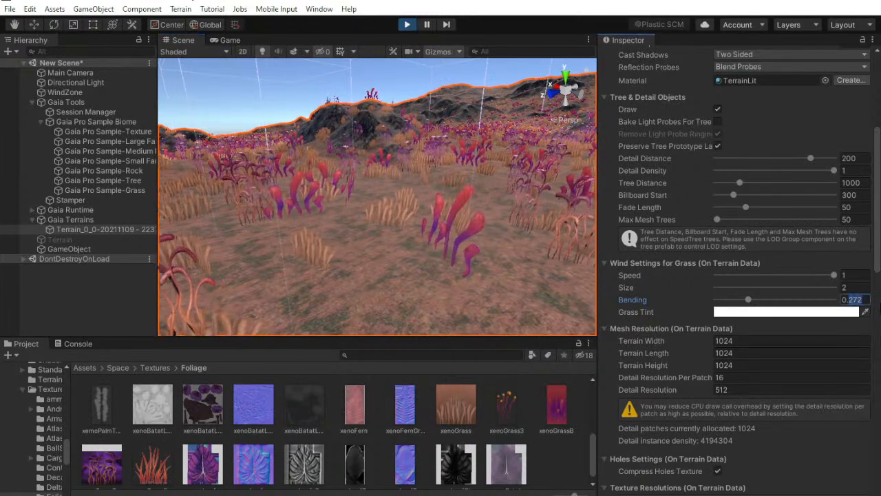
type("3")
right_click_drag(498, 231, 284, 208)
key("s")
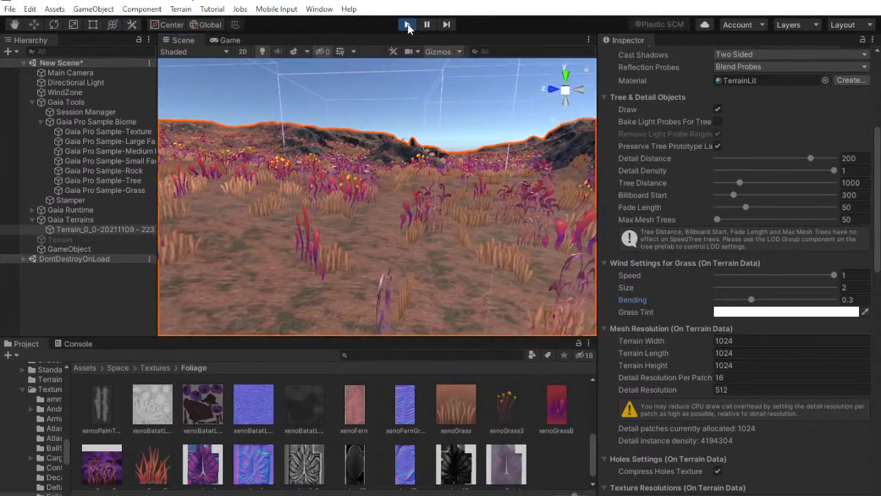
Restart Play mode, check the swaying grasses from the camera in the Game view, and exit Play mode
left_click(407, 25)
right_click_drag(351, 217, 385, 201)
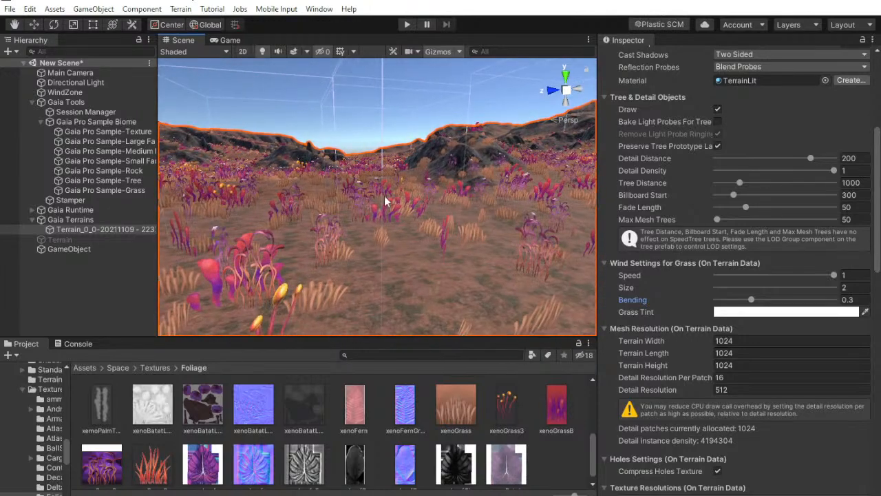
left_click(409, 27)
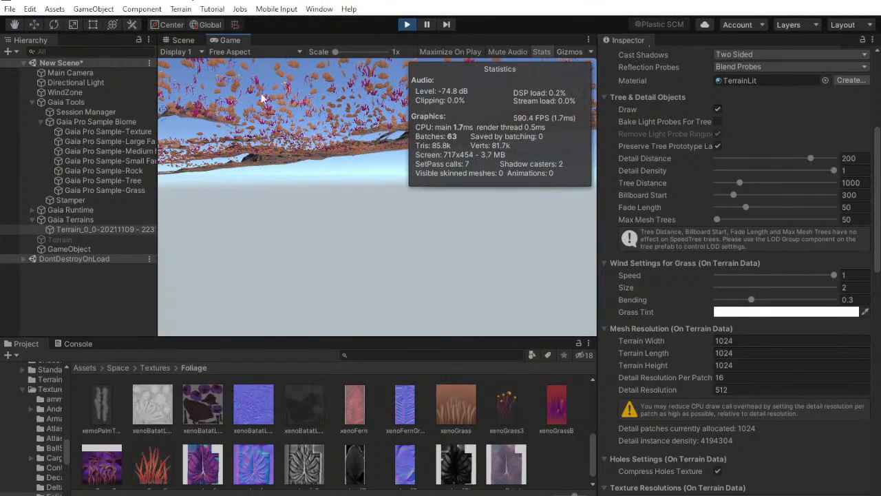
key("w")
key("Escape")
left_click(407, 24)
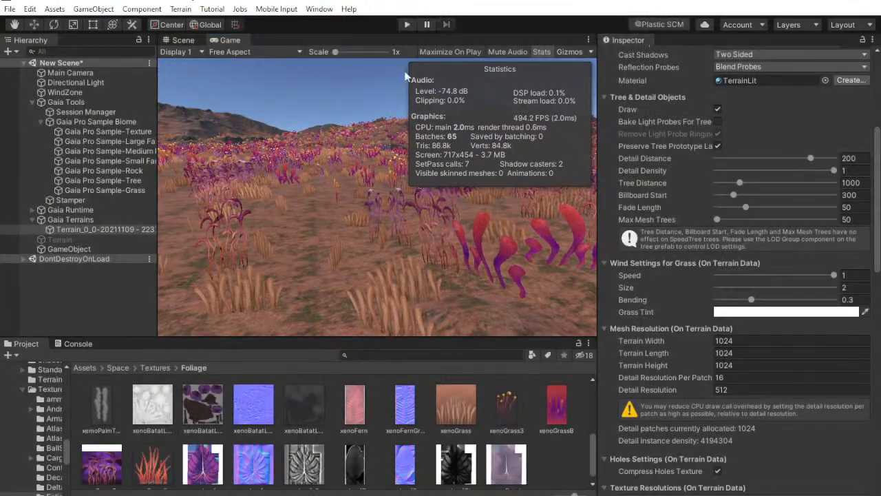
Switch to the YouTube Studio stream dashboard, highlight the like count and dismiss the bitrate suggestion
left_click(22, 301)
key("s")
right_click_drag(375, 237, 400, 198)
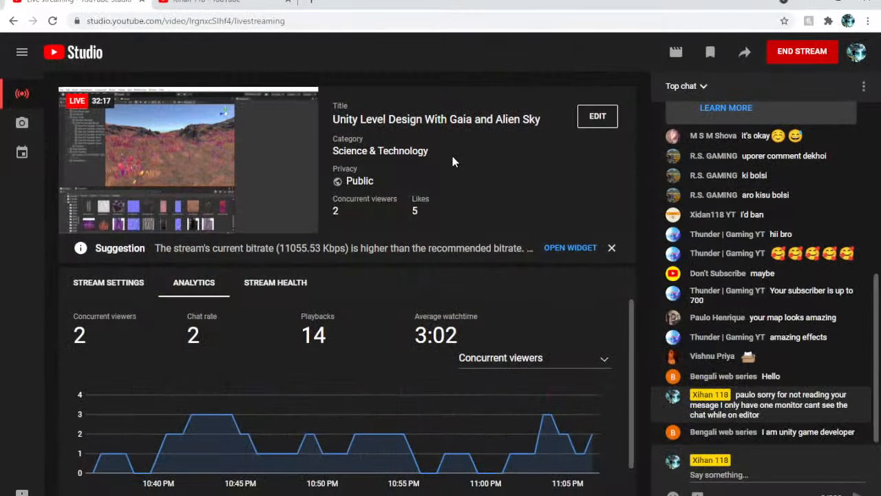
double_click(426, 207)
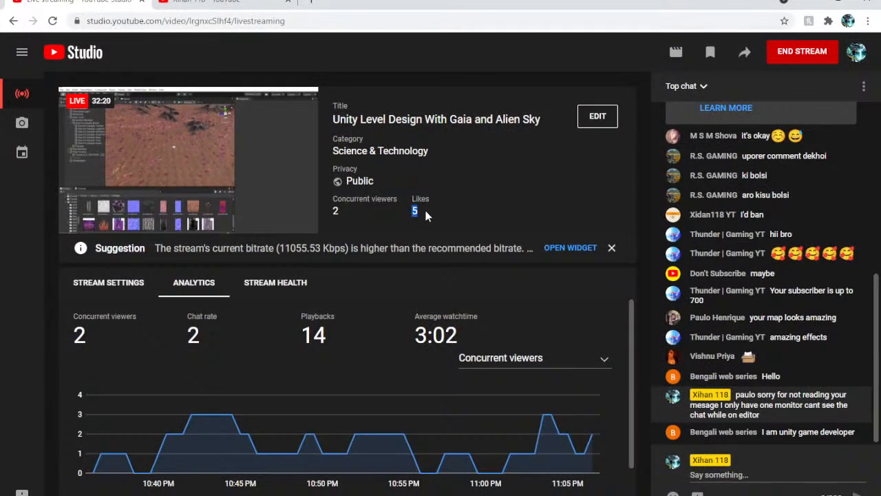
left_click(611, 248)
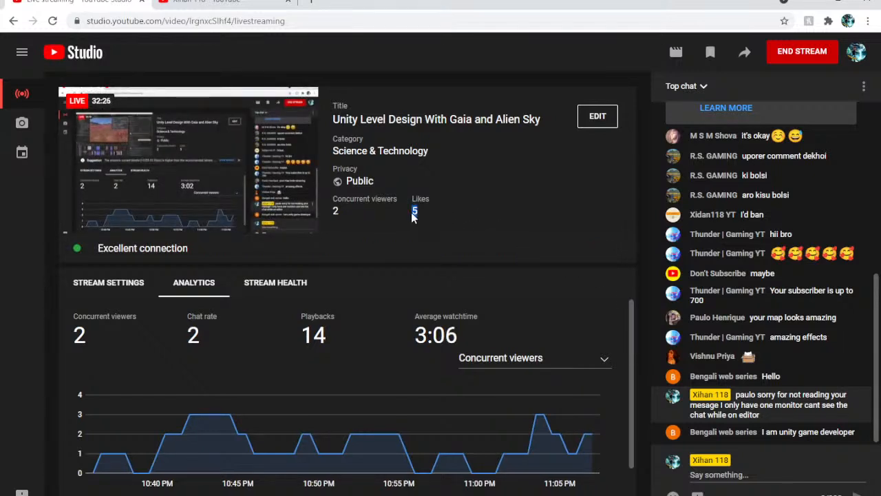
left_click_drag(438, 218, 402, 213)
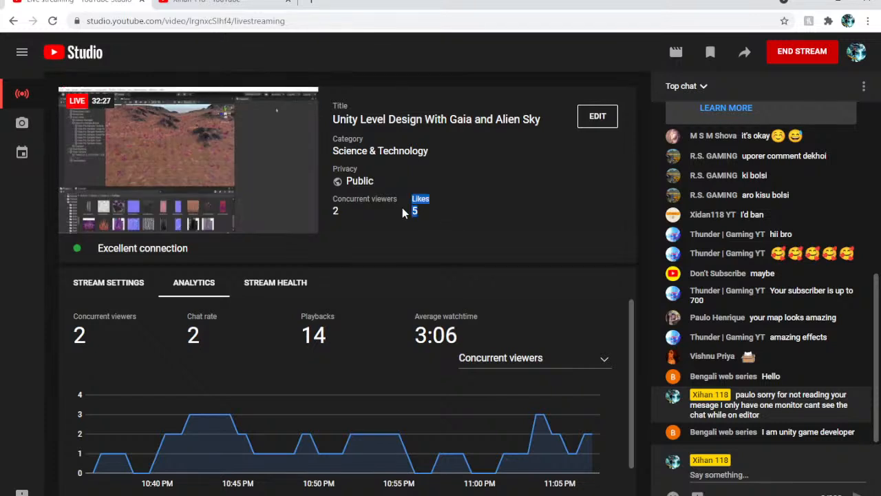
left_click(448, 216)
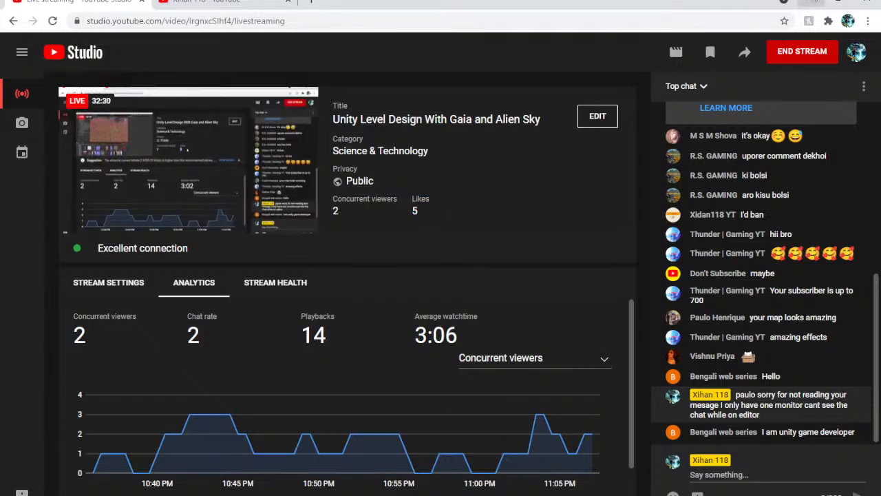
Switch back to Unity and examine the tree prototypes of the disabled Terrain object
key("alt+Tab")
right_click_drag(416, 254, 146, 218)
left_click(72, 240)
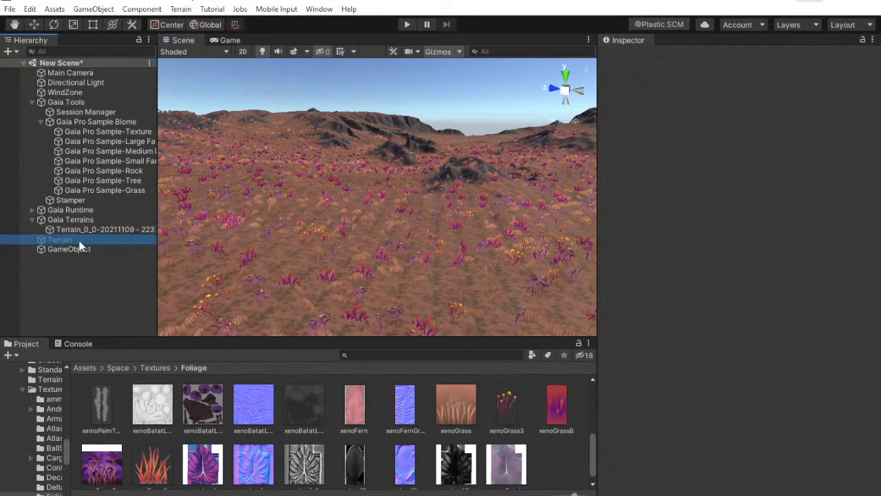
left_click(757, 160)
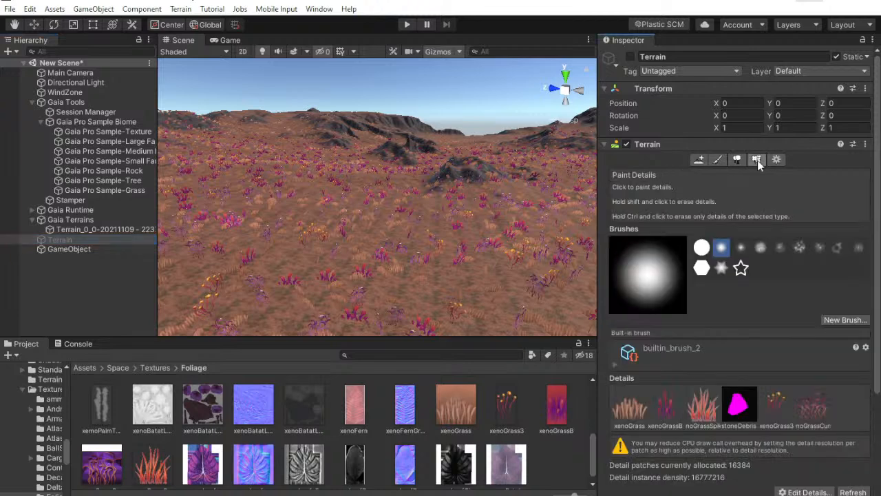
left_click(737, 160)
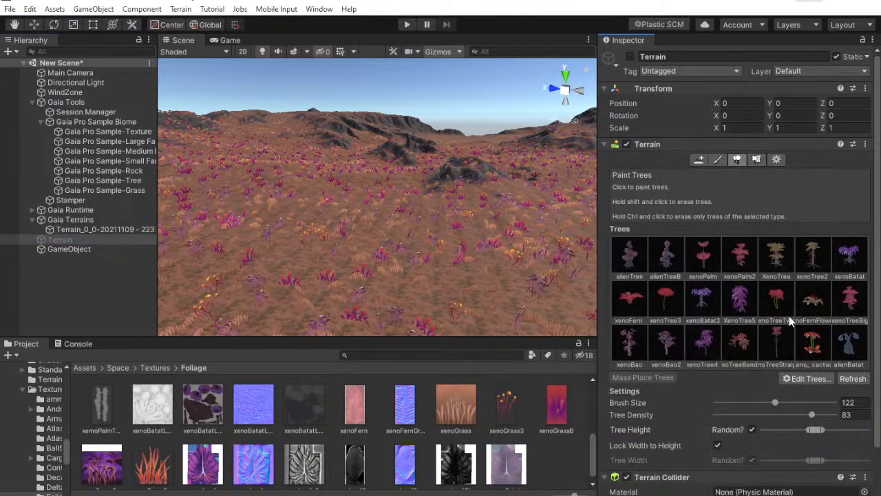
scroll(850, 300, "down", 2)
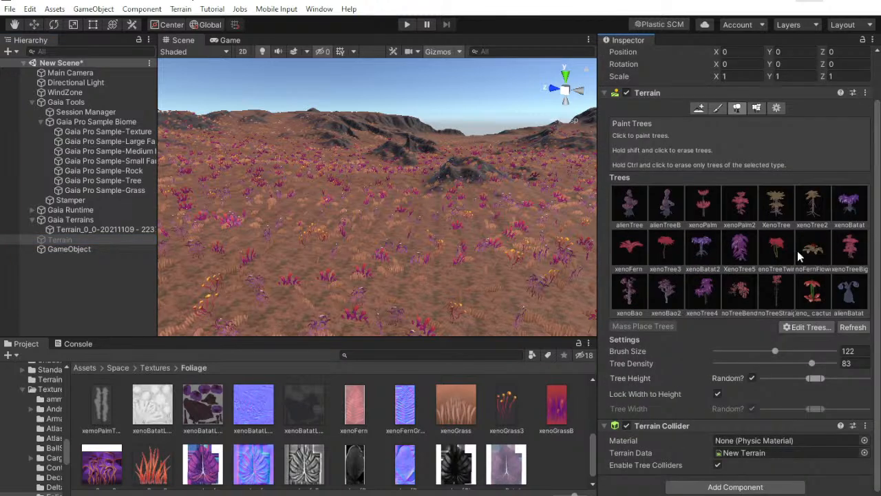
scroll(797, 229, "up", 2)
scroll(789, 248, "down", 2)
scroll(828, 239, "up", 2)
Collapse the Gaia terrain's Terrain component and show the tree species list of its Vegetation Spawner
left_click(104, 228)
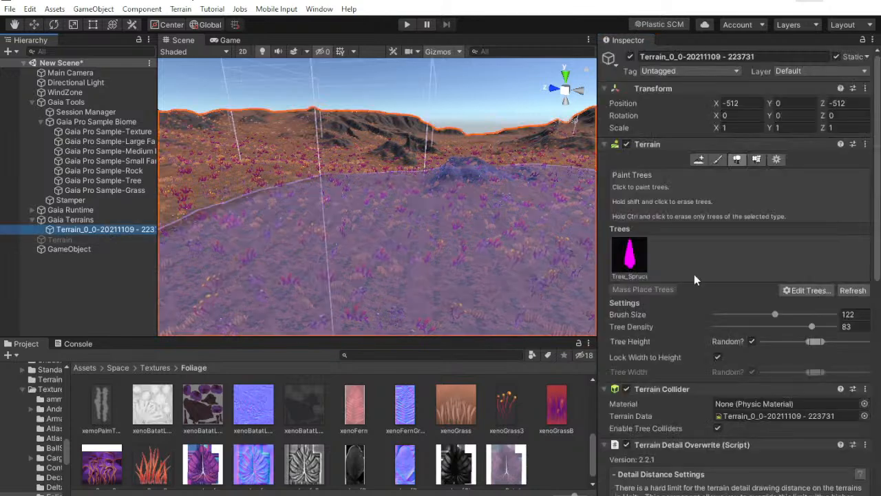
scroll(714, 326, "down", 10)
scroll(673, 239, "up", 10)
left_click(666, 144)
scroll(698, 275, "down", 6)
scroll(698, 281, "up", 6)
scroll(758, 296, "down", 3)
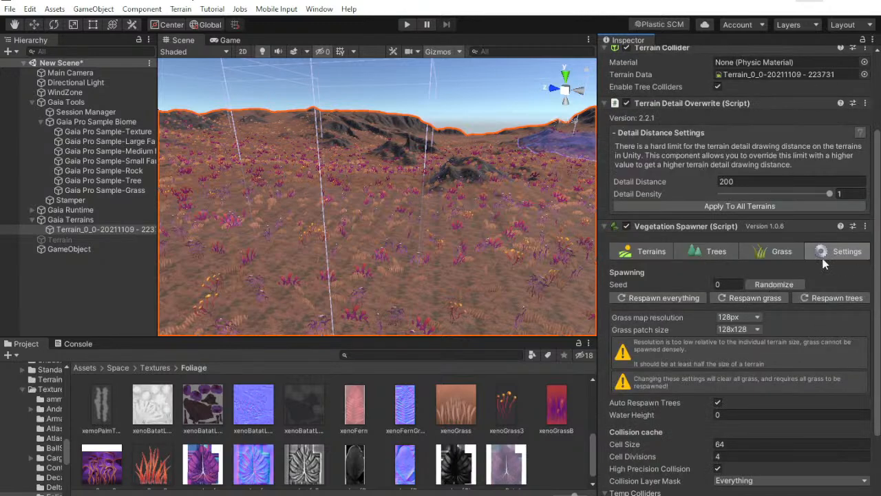
left_click(682, 252)
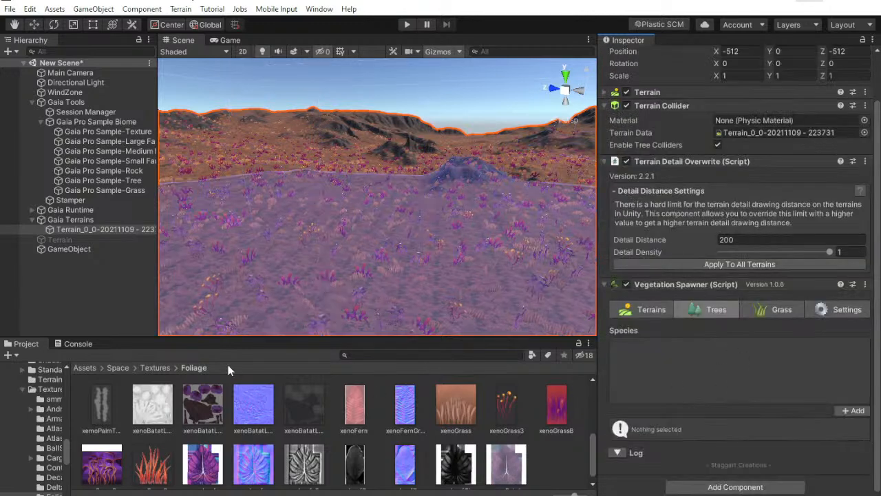
Open the foliage prefabs folder inside the Space asset pack
left_click(118, 368)
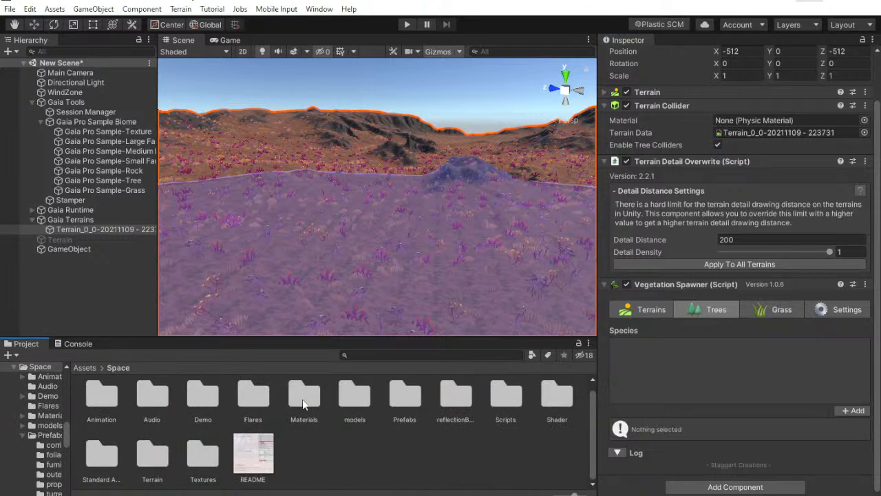
double_click(202, 398)
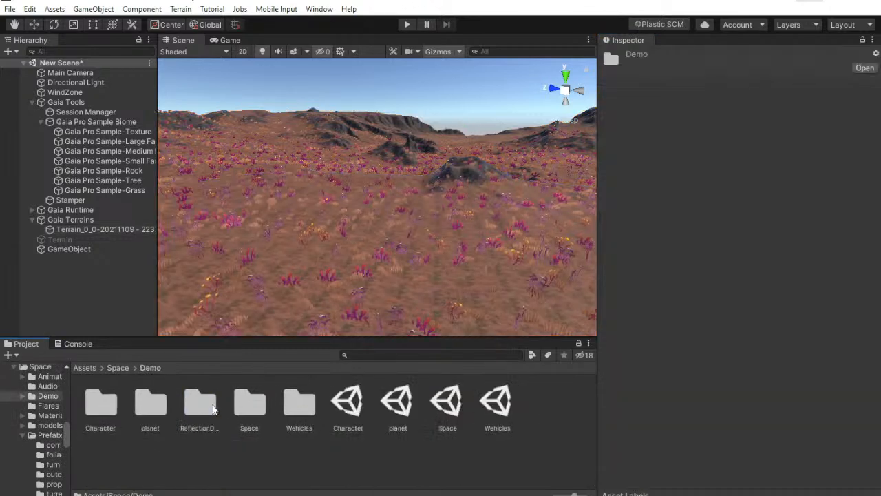
left_click(118, 368)
scroll(356, 437, "down", 1)
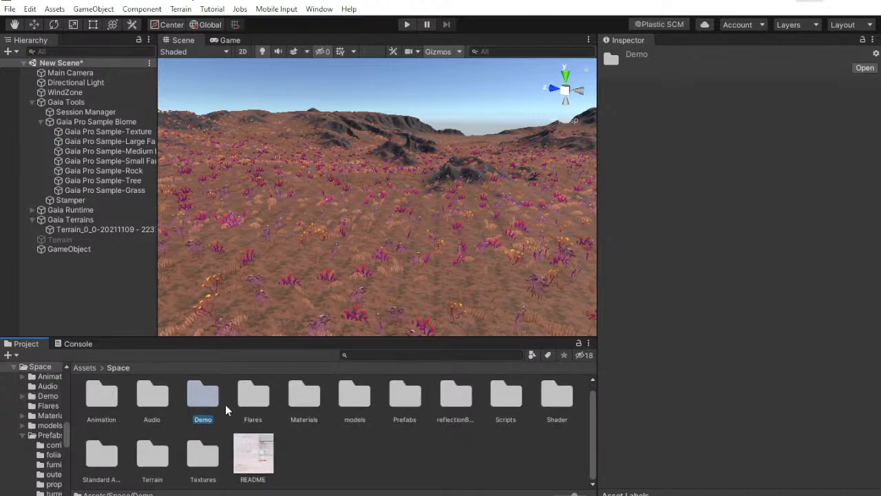
double_click(407, 411)
double_click(153, 414)
scroll(438, 438, "down", 3)
Inspect the XenoTree5 and alienBatat prefabs, viewing alienBatat in an enlarged preview
left_click(413, 440)
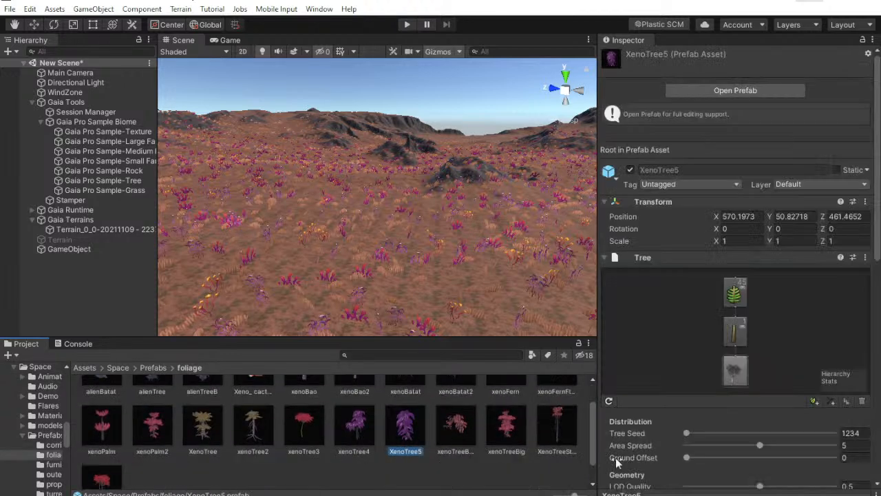
scroll(501, 452, "up", 3)
left_click(109, 398)
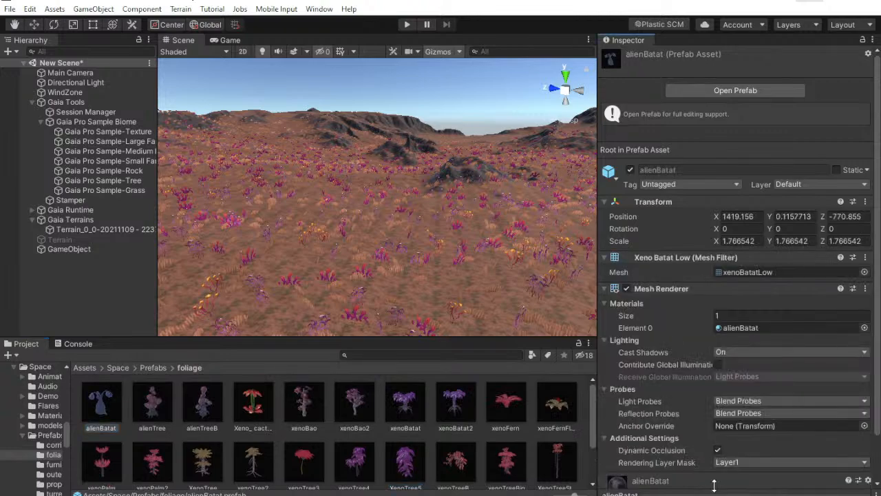
left_click_drag(714, 492, 714, 297)
left_click_drag(712, 417, 77, 409)
Try the alienBatat prefab in the scene, inspect it up close on the terrain and delete it
right_click_drag(311, 306, 204, 331)
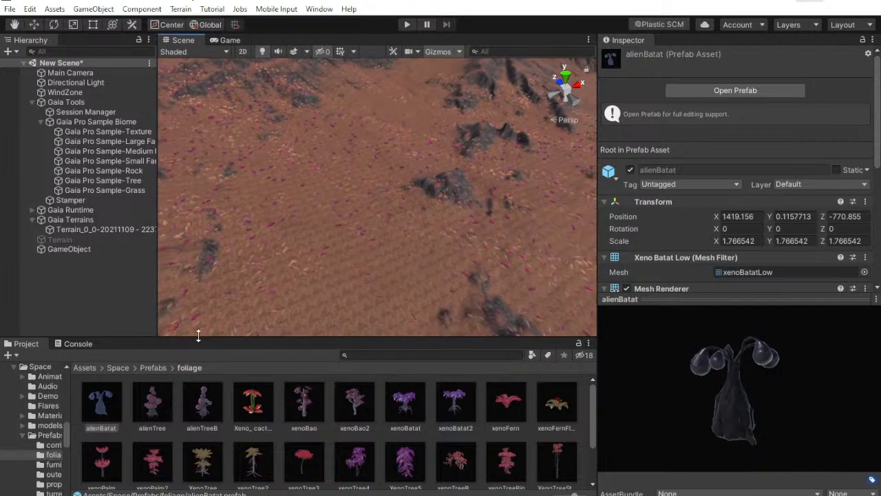
left_click_drag(103, 403, 339, 205)
right_click_drag(339, 206, 233, 255)
left_click(138, 289)
right_click_drag(239, 245, 423, 103)
left_click(463, 131)
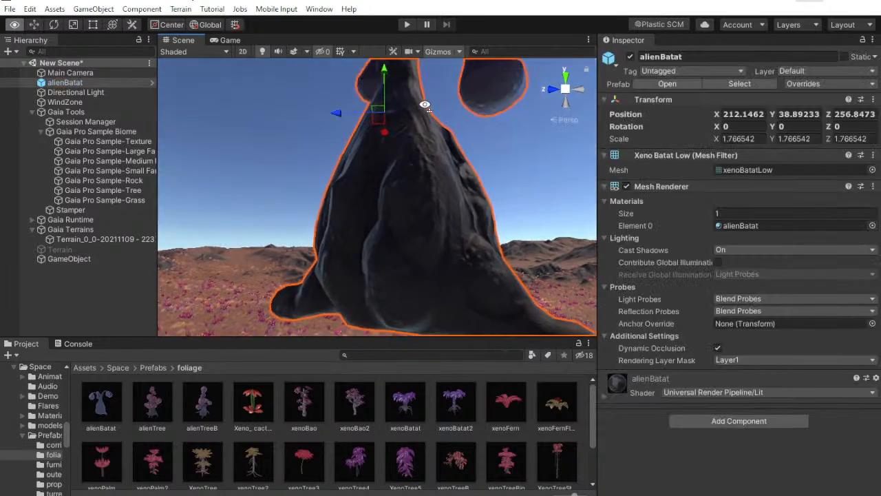
left_click_drag(384, 81, 383, 103)
right_click_drag(384, 106, 320, 207)
key("Delete")
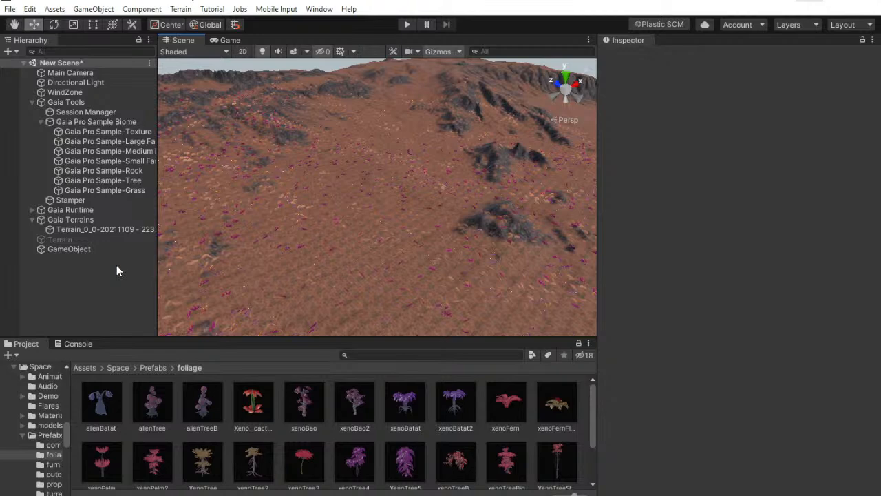
Start adding a tree species to the Gaia terrain's Vegetation Spawner by opening the prefab selection
left_click(88, 229)
scroll(839, 413, "down", 2)
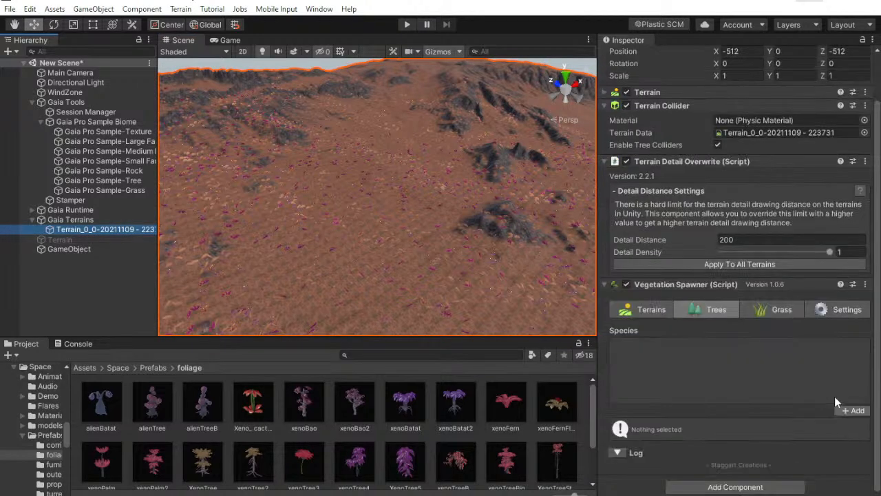
left_click(851, 410)
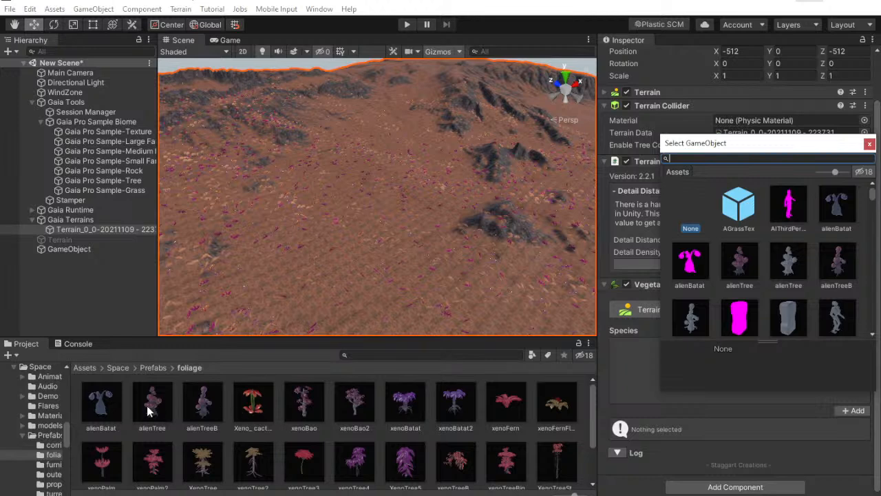
Assign the alienTree prefab to the new Vegetation Spawner tree species and set its spawn chance to 10%
left_click(870, 143)
scroll(743, 342, "down", 2)
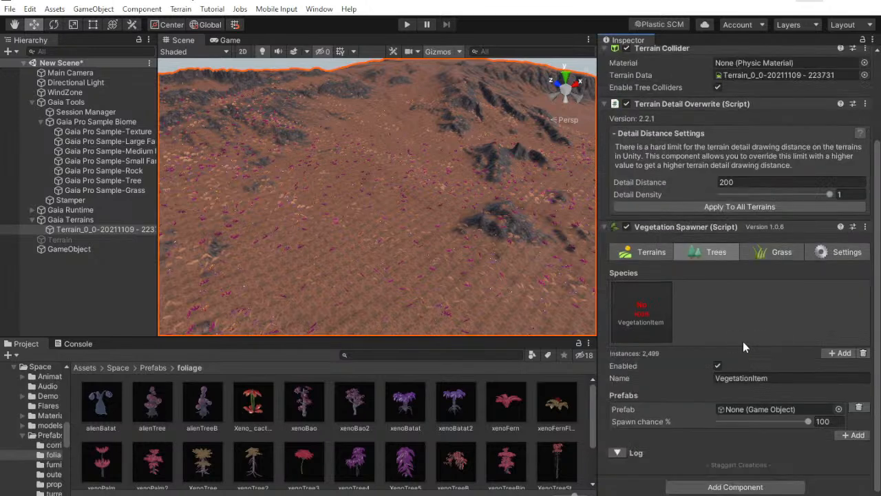
left_click_drag(151, 416, 748, 411)
left_click_drag(808, 421, 719, 421)
left_click(836, 421)
type("10")
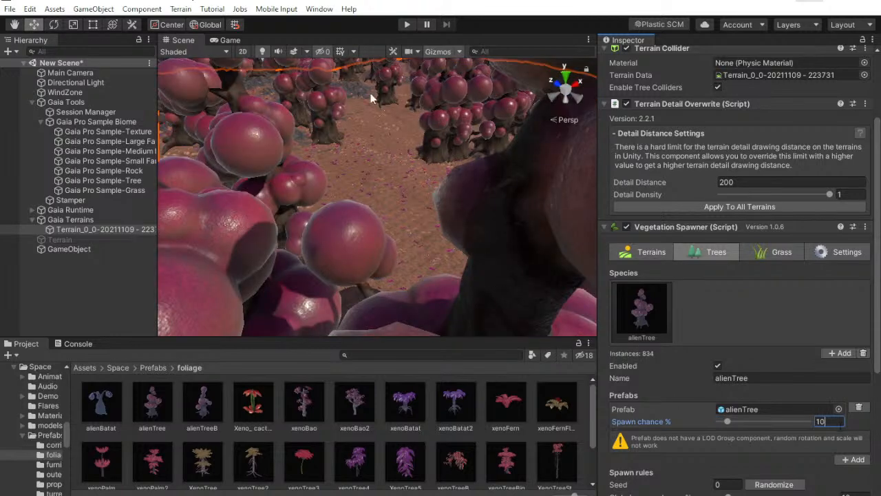
Reduce the alienTree prefab's spawn chance to 1% and check the thinned-out trees across the terrain
key("w")
right_click_drag(370, 98, 369, 20)
left_click(829, 422)
type("1")
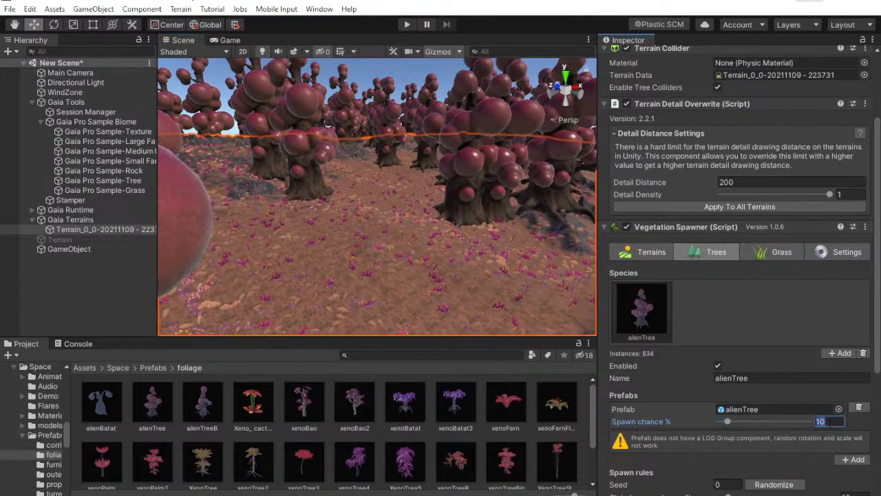
right_click_drag(433, 284, 610, 279)
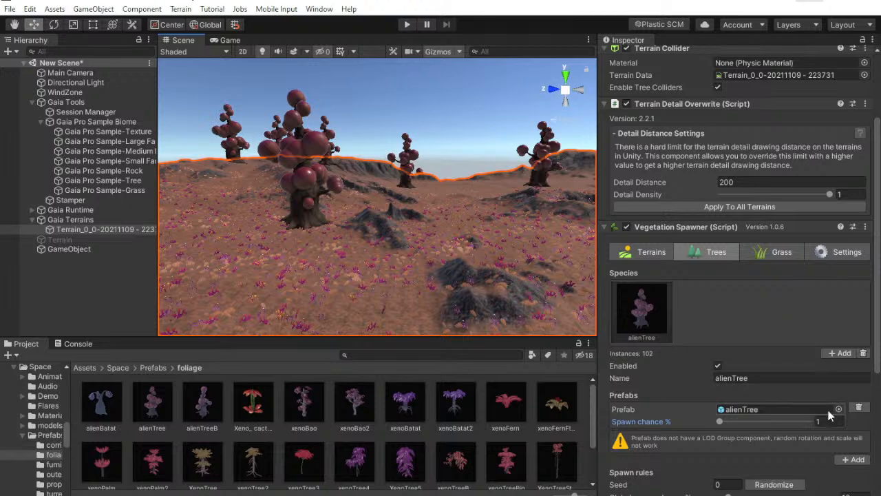
scroll(808, 391, "down", 5)
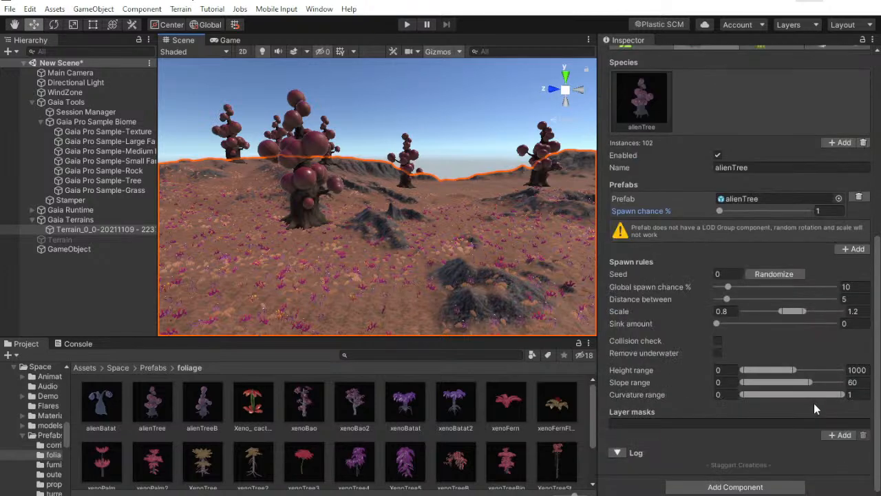
left_click(841, 435)
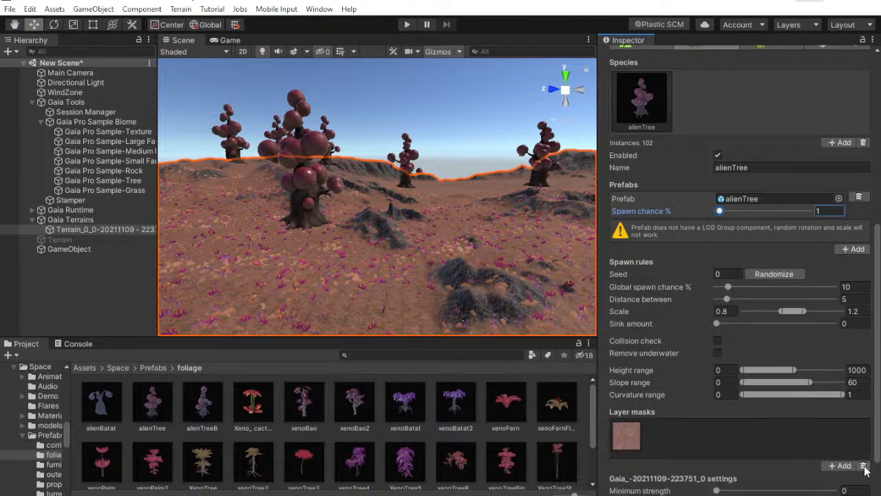
left_click(864, 466)
left_click(833, 437)
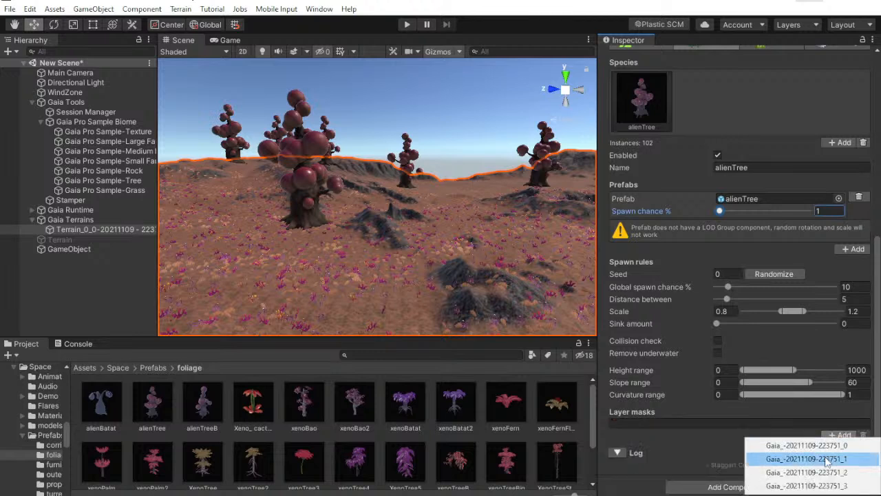
left_click(792, 459)
scroll(780, 412, "up", 5)
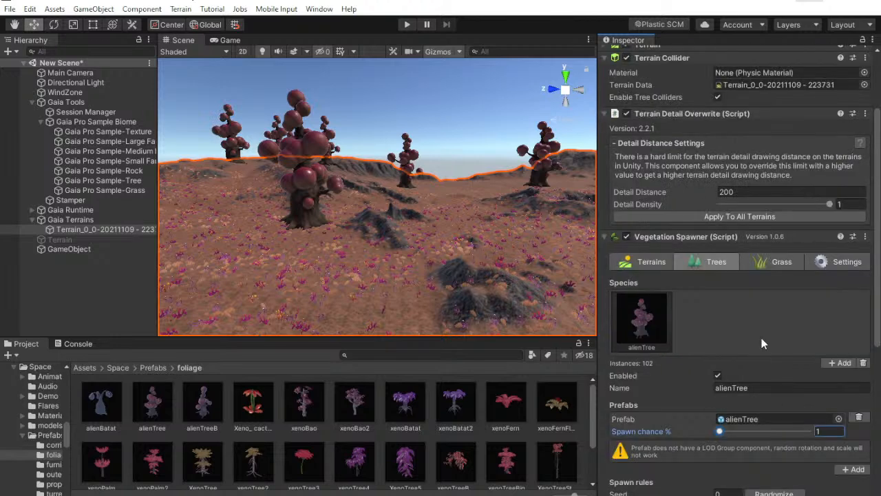
scroll(773, 348, "down", 5)
scroll(757, 432, "down", 2)
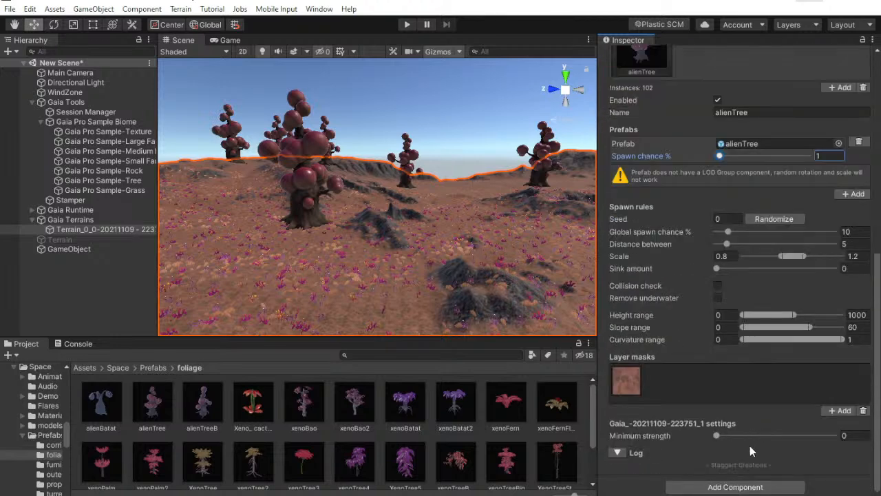
Randomize the alienTree spawn seed several times and view the new tree distribution
left_click(779, 222)
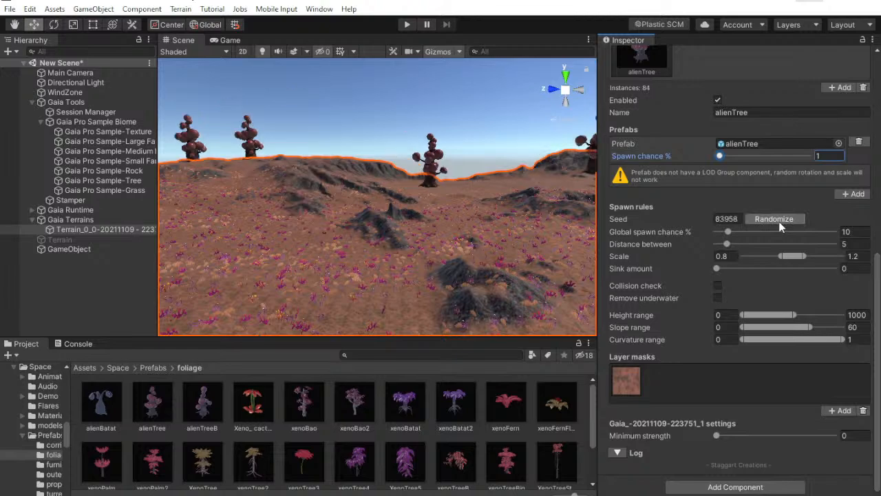
left_click(778, 221)
left_click(779, 221)
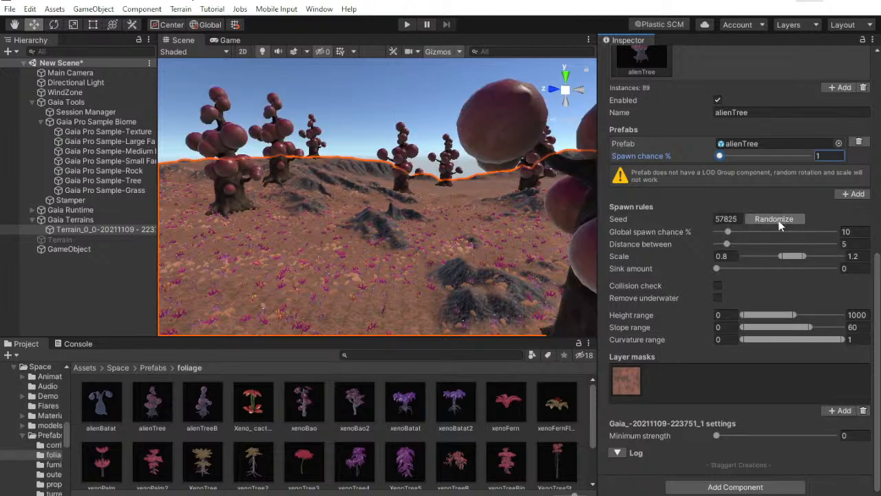
right_click_drag(445, 229, 530, 134)
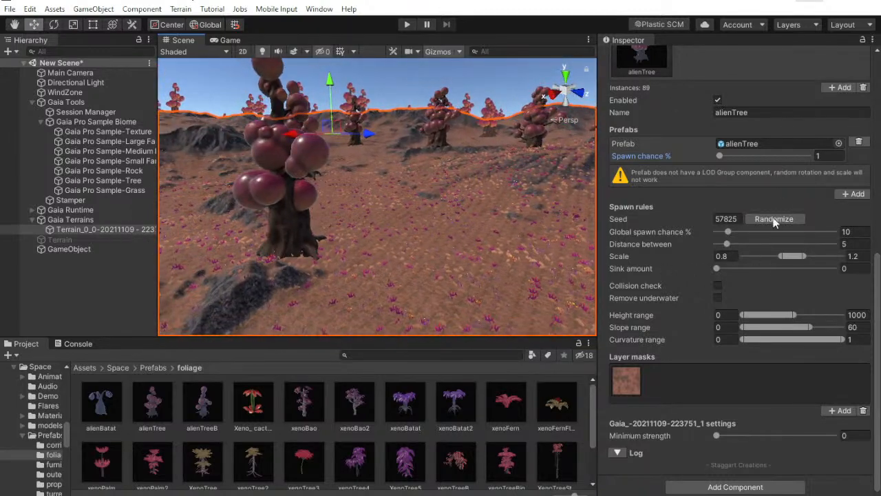
Try a 2% spawn chance for alienTree with a newly randomized seed and view the tree density
scroll(718, 387, "up", 5)
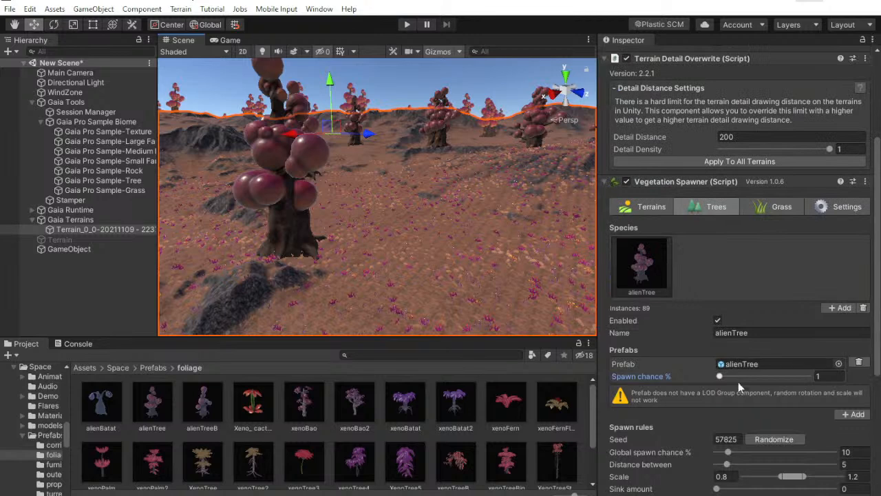
left_click(828, 377)
type("2")
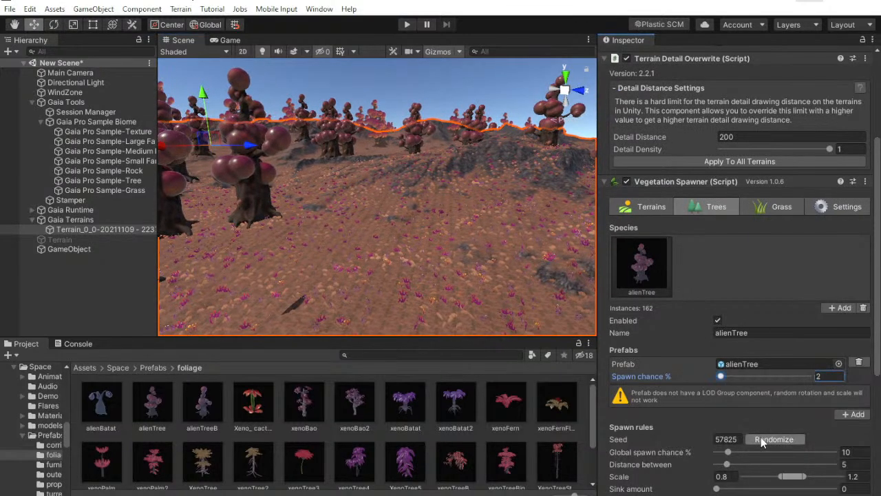
left_click(761, 438)
right_click_drag(330, 290, 189, 273)
Try a 1.3% spawn chance for alienTree and randomize its spawn seed again
left_click_drag(828, 377, 785, 432)
type("1")
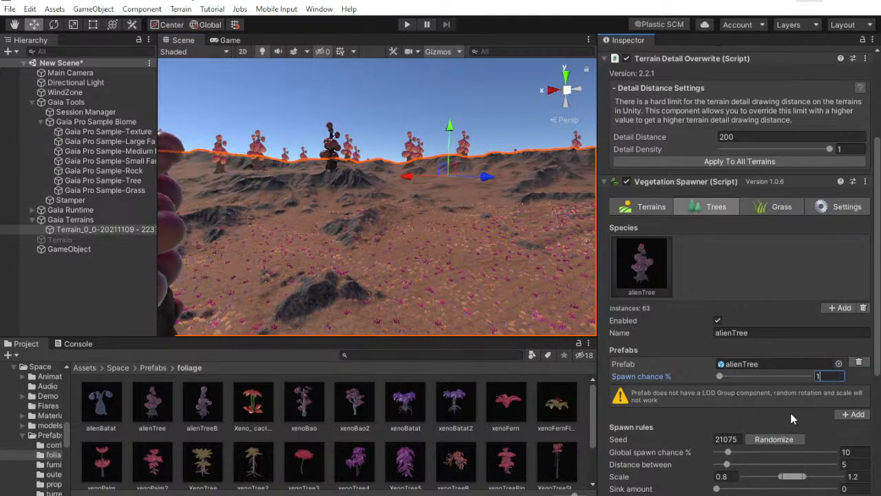
type(".3")
left_click(771, 439)
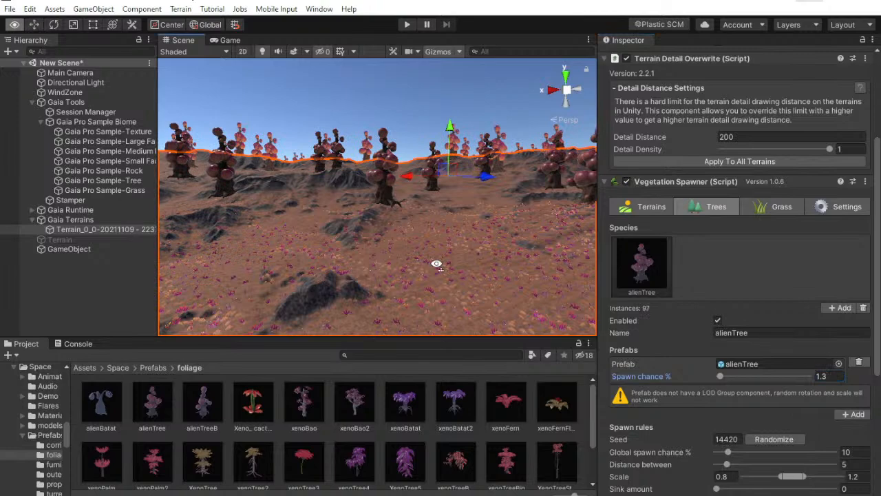
left_click(771, 439)
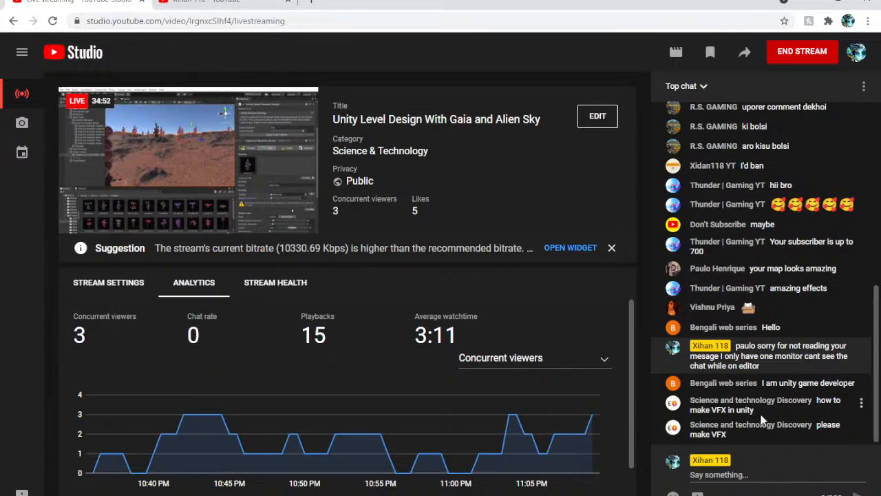
Switch to the browser, search YouTube for "unity shader graph" and look through the tutorial results
left_click(241, 2)
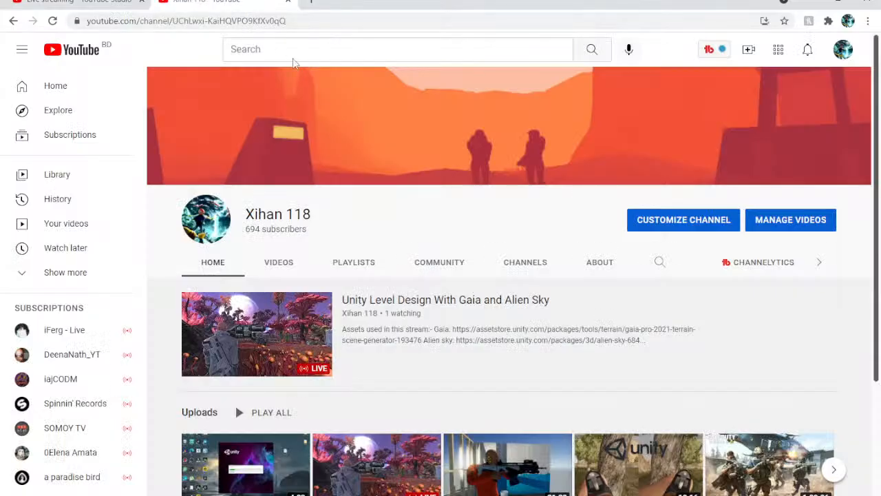
left_click(81, 2)
left_click(238, 2)
left_click(238, 47)
type("unity shader")
key("Down")
key("Return")
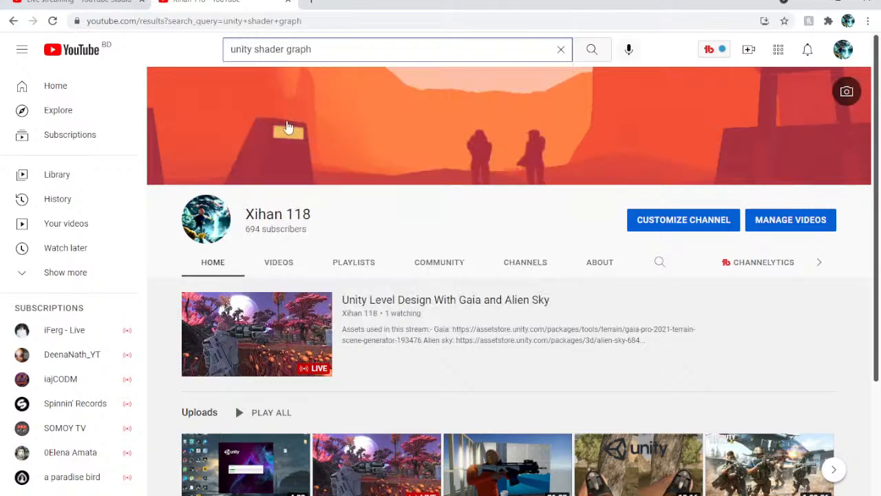
left_click(104, 2)
left_click(220, 2)
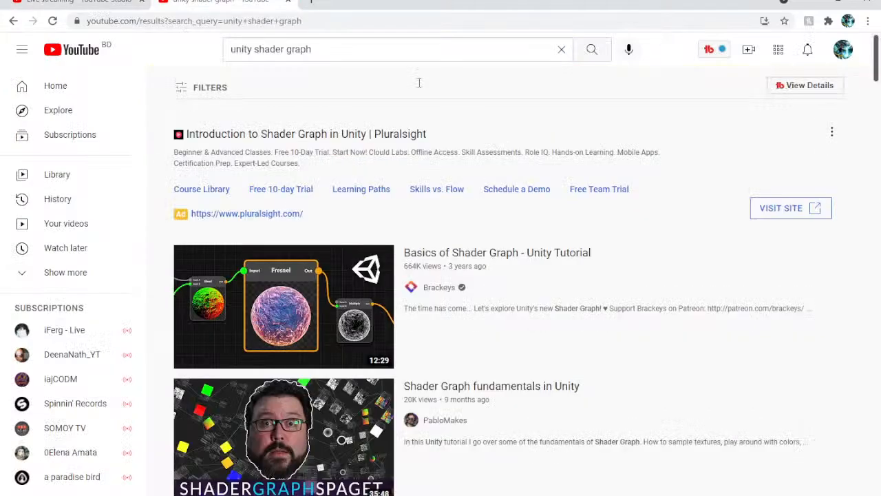
scroll(303, 181, "down", 2)
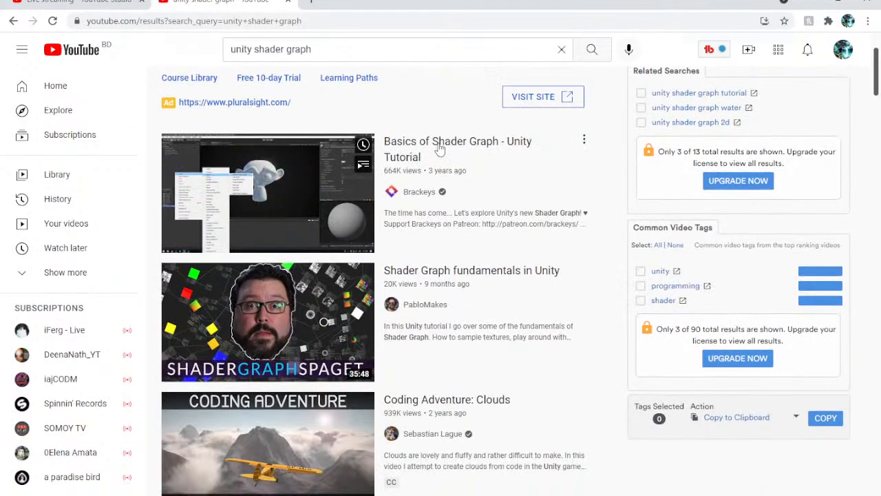
scroll(329, 199, "down", 4)
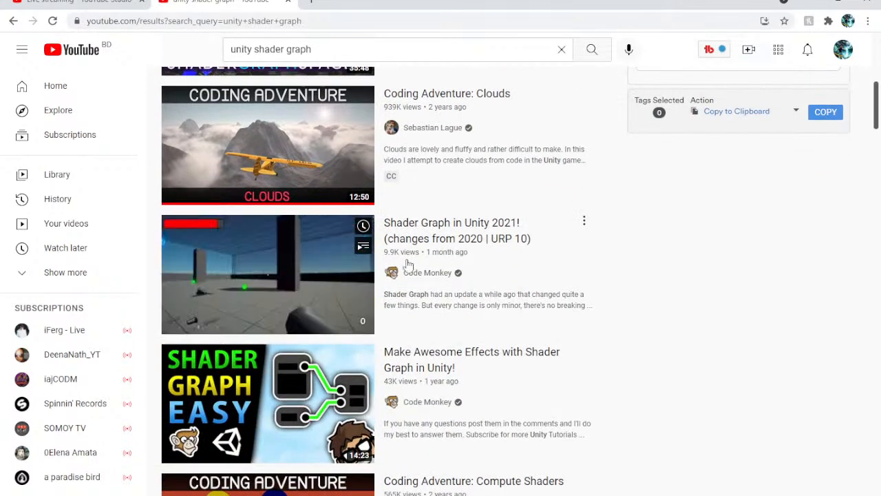
Return to the live stream chat, reread the viewer's VFX question and close the YouTube search page
left_click(86, 2)
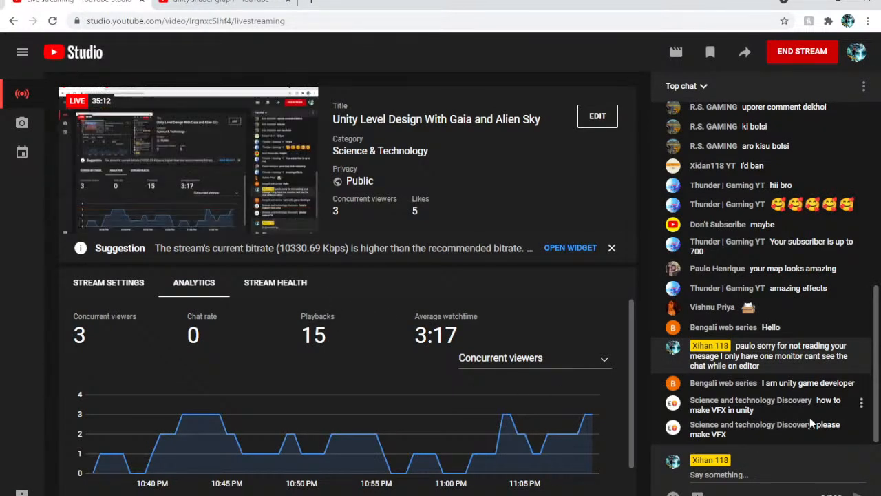
left_click_drag(816, 425, 820, 433)
left_click(785, 433)
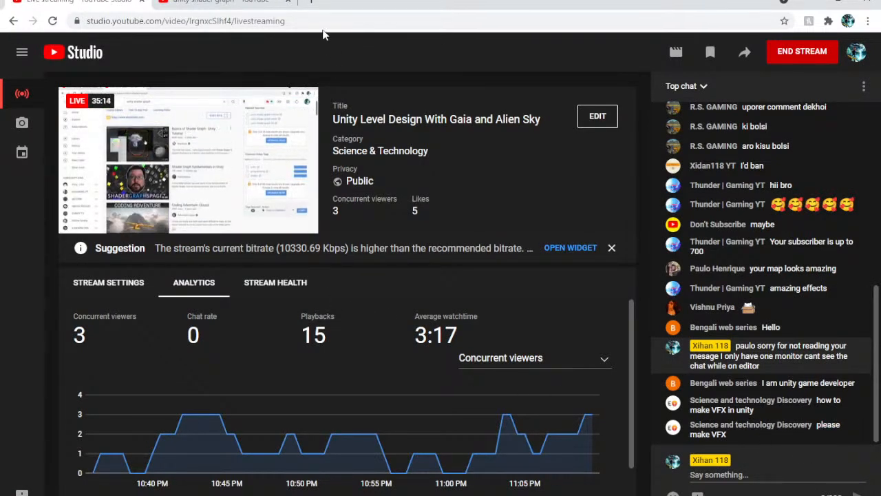
left_click(288, 5)
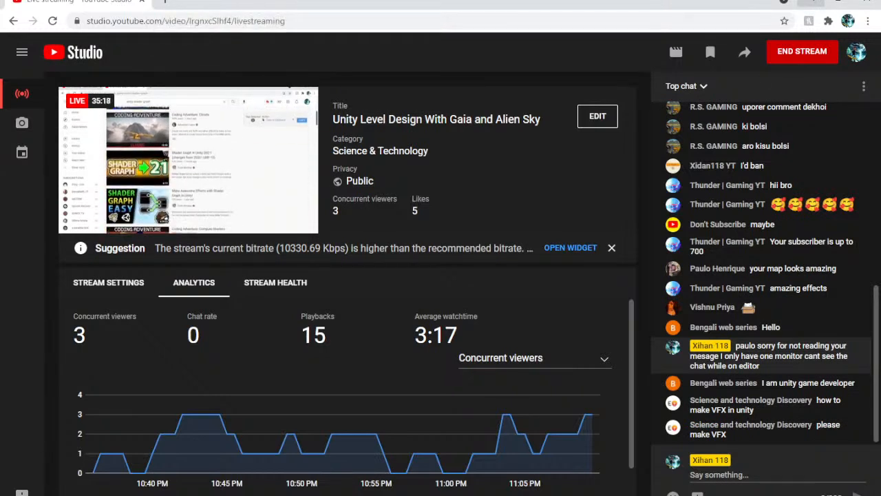
Switch back to Unity, look around the trees and set the alienTree spawn chance to 1%
key("alt+Tab")
right_click_drag(488, 230, 428, 231)
right_click_drag(518, 227, 577, 230)
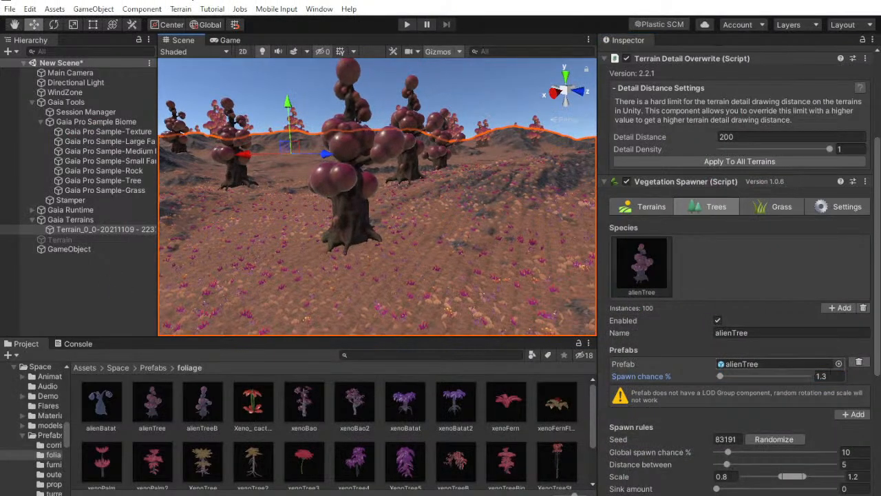
left_click(821, 376)
type("1")
Randomize the alienTree spawn seed repeatedly at the 1% density and view the resulting layout
left_click(782, 439)
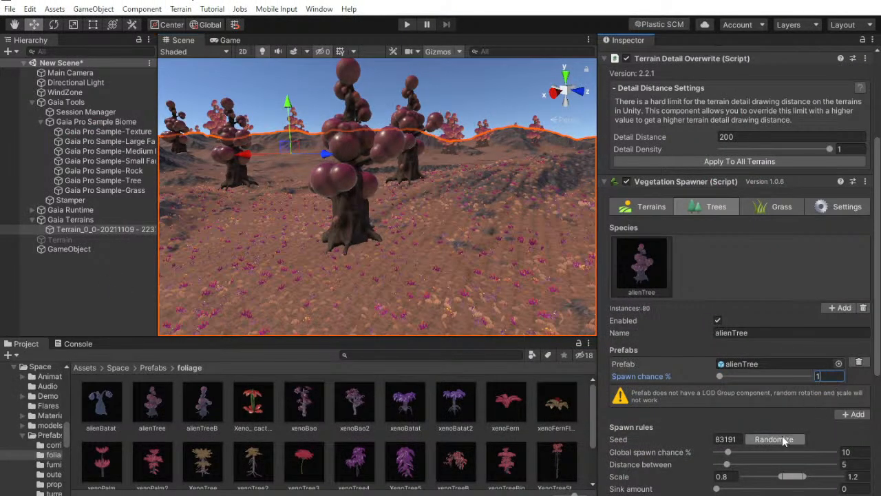
left_click(783, 439)
left_click(782, 439)
left_click(782, 439)
left_click(774, 439)
right_click_drag(468, 186, 424, 187)
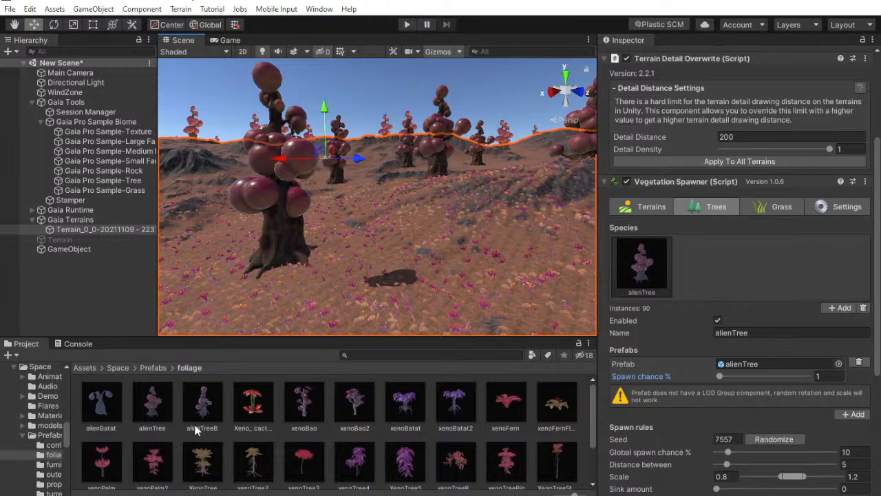
Add a second tree species without picking a prefab and lower its spawn chance to 20.7%
left_click(840, 308)
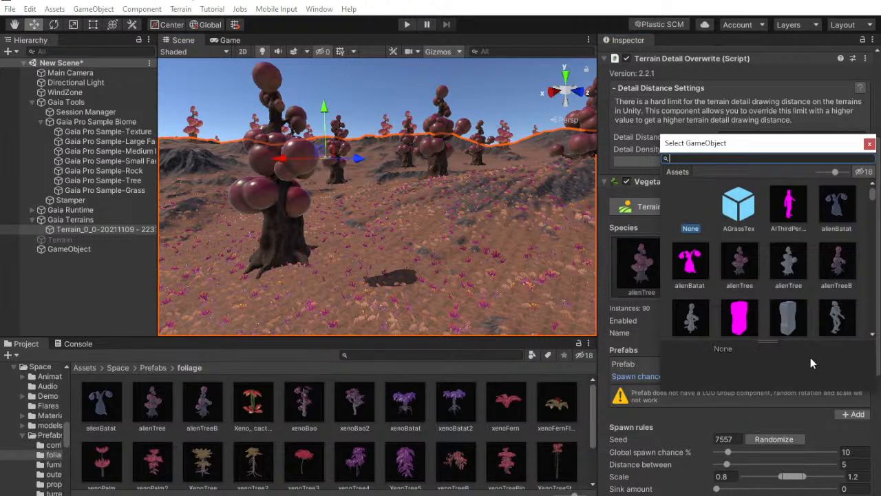
key("Escape")
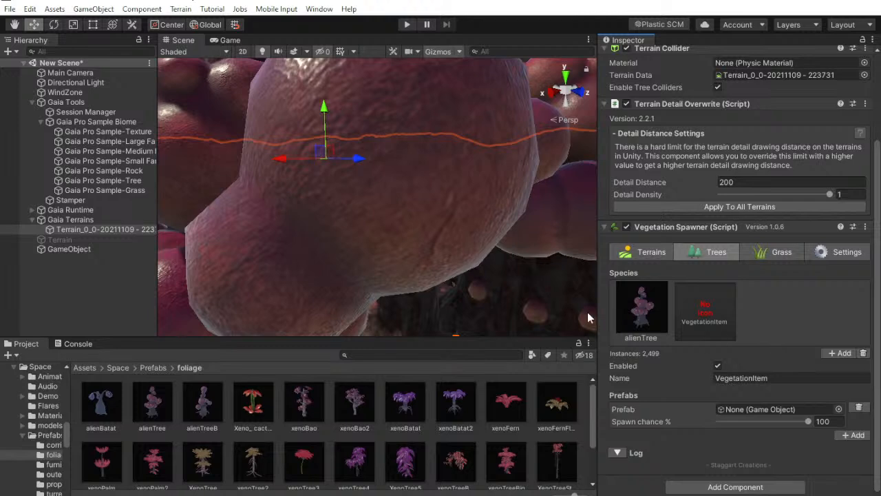
left_click(656, 307)
left_click(697, 330)
mouse_move(809, 421)
left_mouse_down()
mouse_move(768, 421)
mouse_move(815, 423)
left_mouse_up()
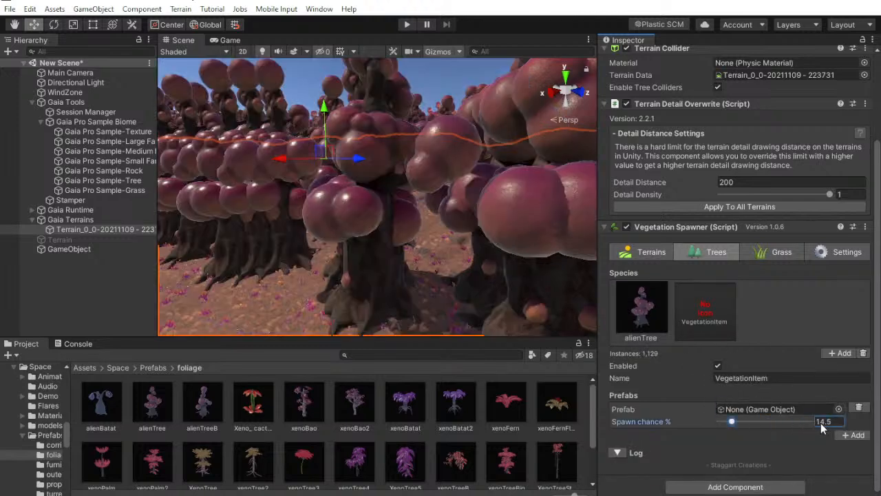
left_click_drag(755, 421, 737, 422)
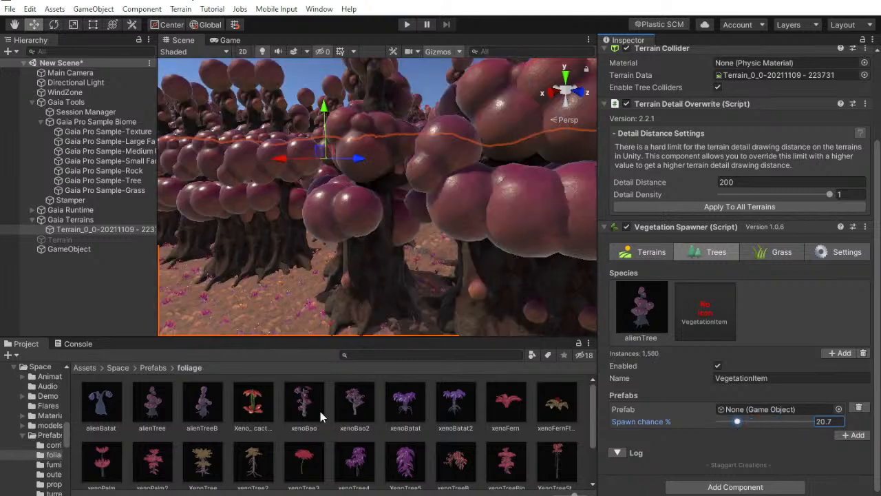
Assign the Xeno_cactus prefab to the second species with a 41.9% spawn chance, randomize its seed and compare it with alienTree's settings
left_click_drag(249, 416, 755, 421)
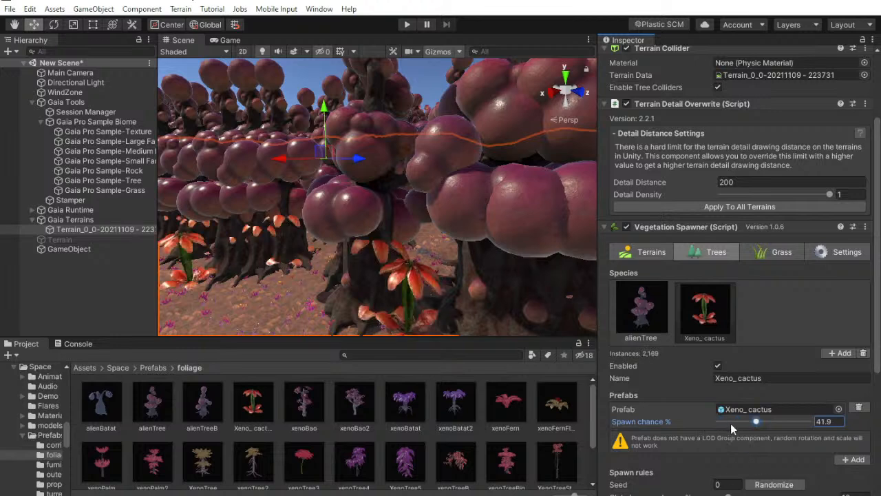
left_click(774, 484)
left_click(637, 311)
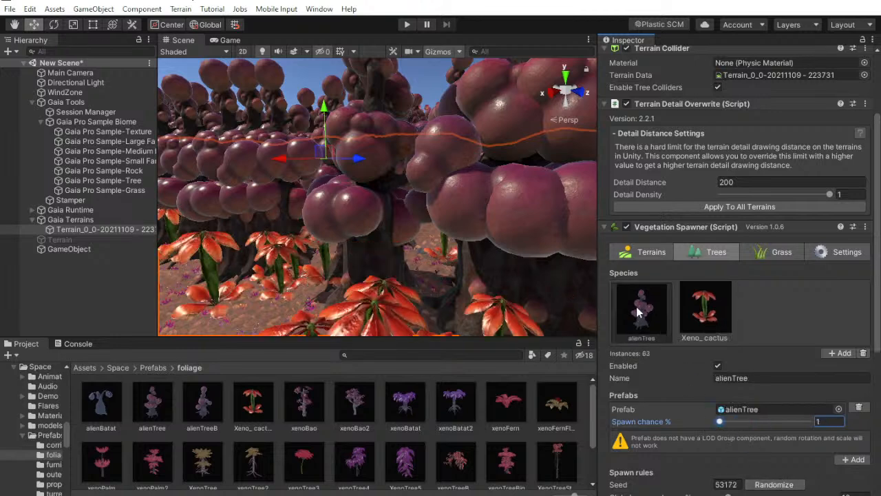
left_click(725, 321)
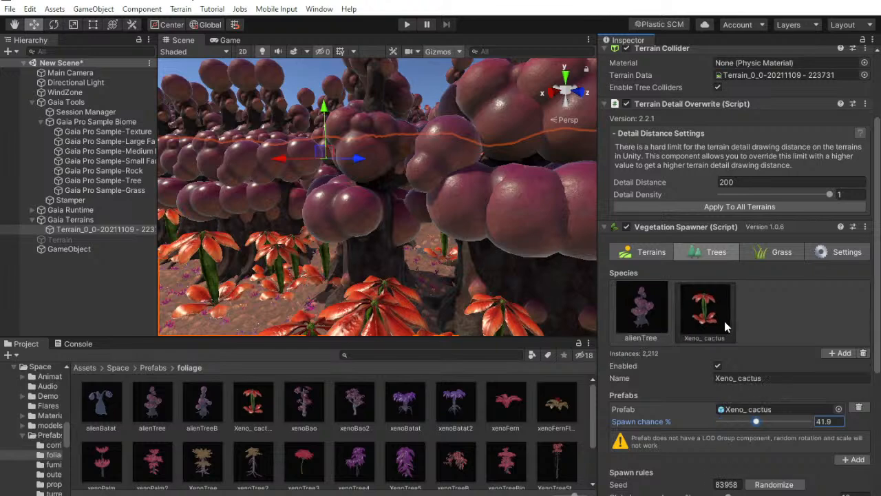
Delete the Xeno_cactus and alienTree species from the Vegetation Spawner
left_click(863, 353)
right_click_drag(441, 296, 430, 264)
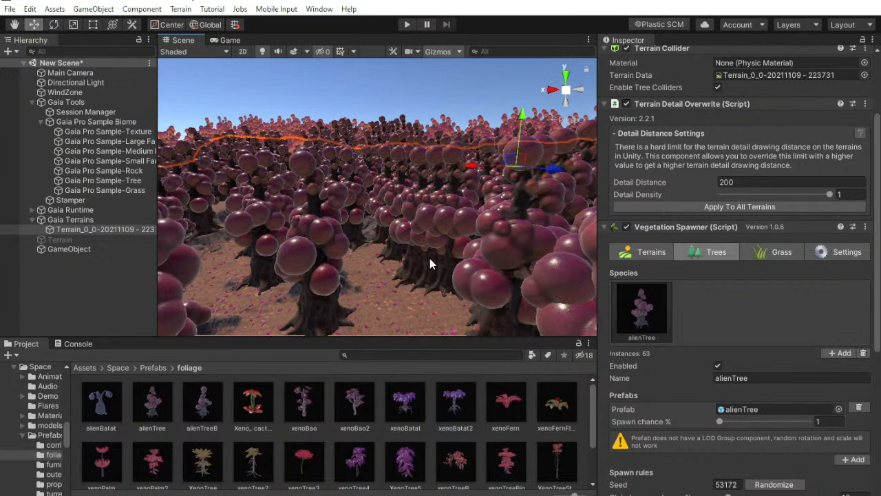
left_click(863, 354)
right_click_drag(356, 135, 407, 163)
key("w")
Add a tree species using the alienTree prefab and set its spawn chance to 1%
left_click(854, 410)
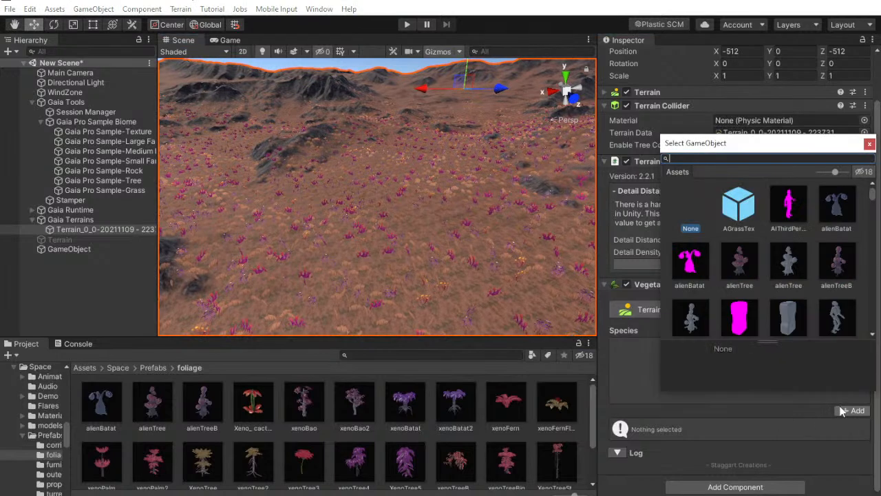
type("alie")
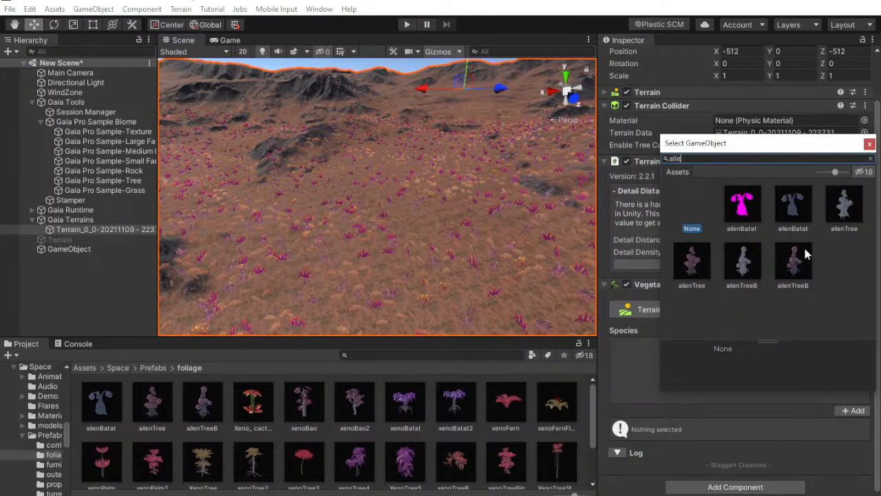
left_click(702, 265)
double_click(692, 266)
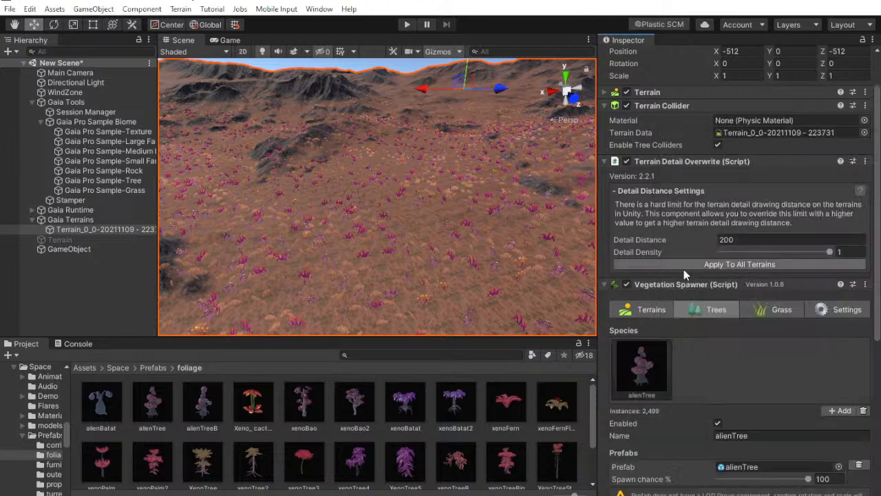
mouse_move(808, 480)
left_mouse_down()
mouse_move(743, 482)
mouse_move(739, 490)
mouse_move(812, 492)
left_mouse_up()
key("BackSpace")
key("BackSpace")
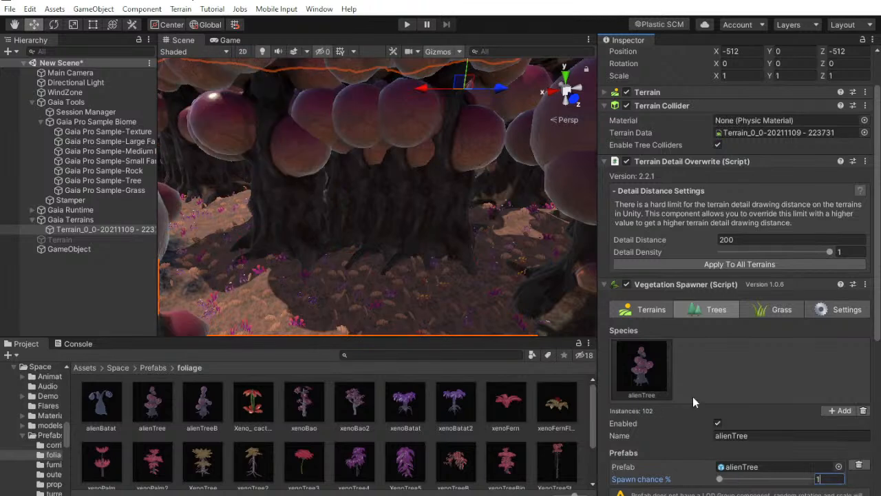
scroll(730, 393, "down", 3)
scroll(761, 384, "down", 4)
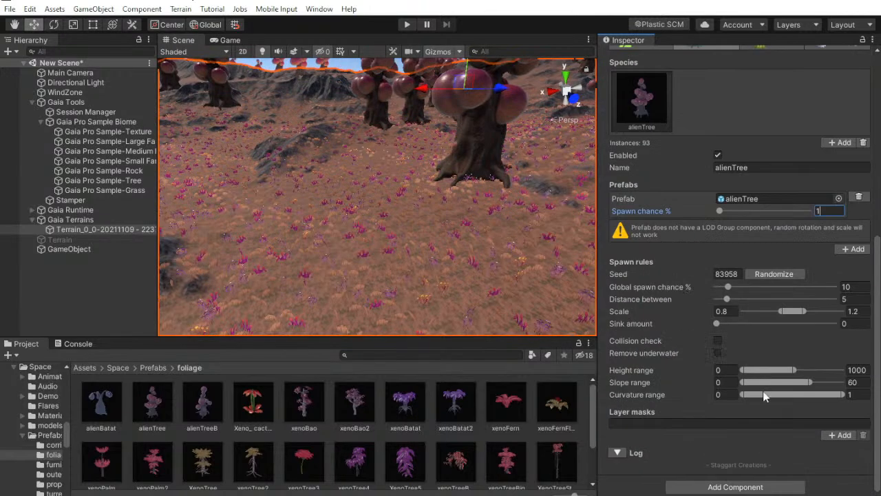
left_click(831, 436)
left_click(824, 458)
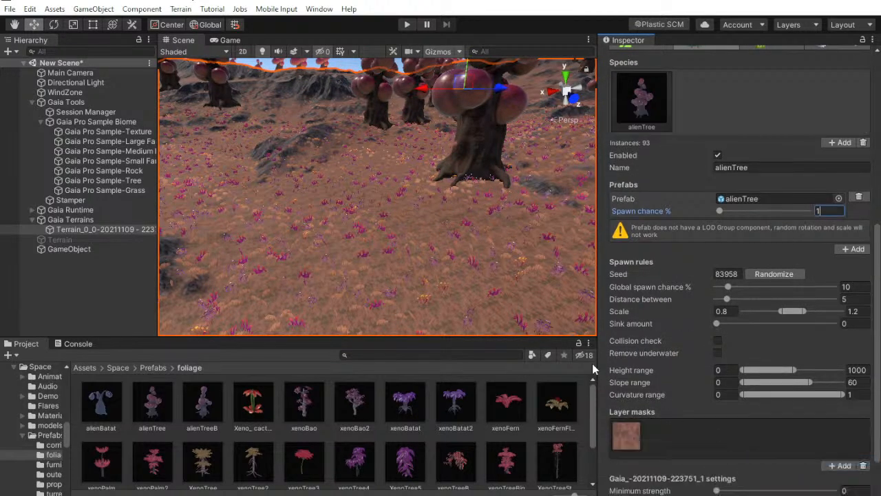
scroll(826, 280, "up", 7)
scroll(830, 335, "down", 5)
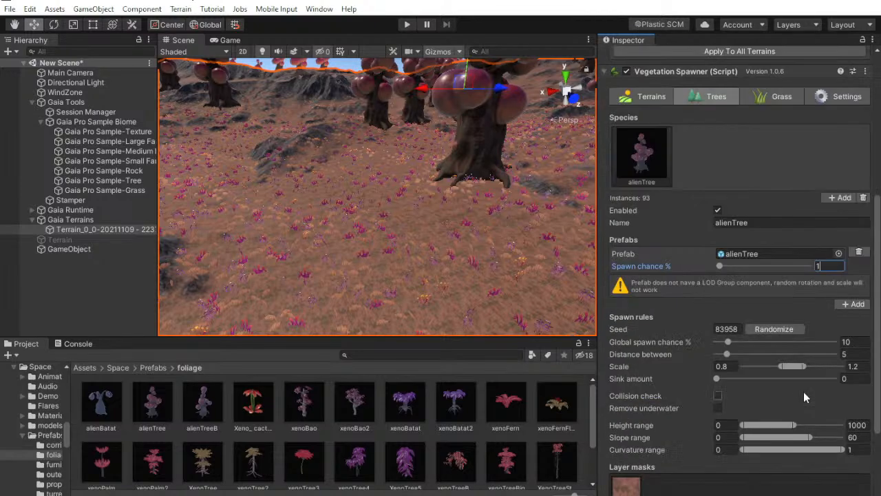
left_click(774, 329)
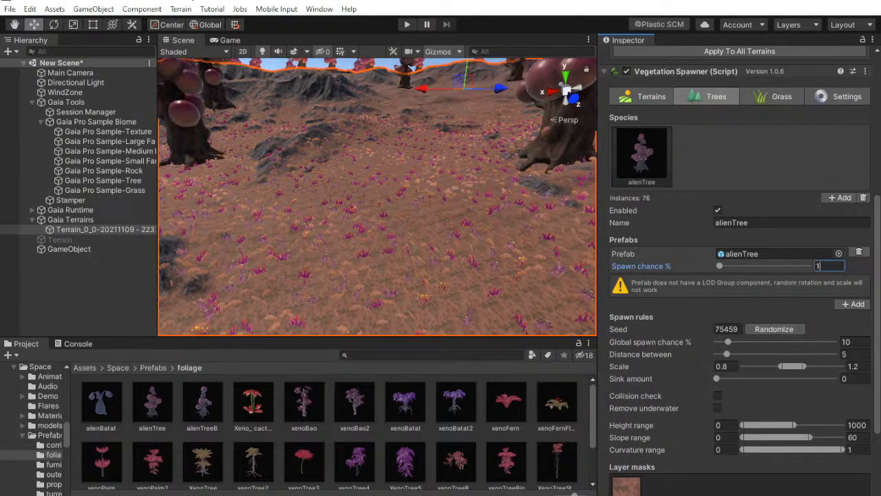
Check the live chat in YouTube Studio, return to Unity and look around the alienTree layout
key("alt+Tab")
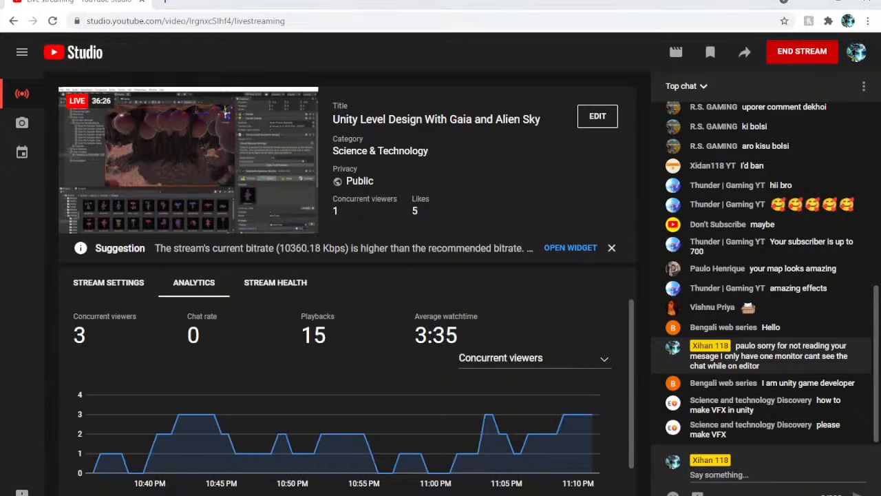
key("alt+Tab")
right_click_drag(338, 116, 439, 115)
scroll(761, 245, "down", 3)
scroll(758, 245, "up", 6)
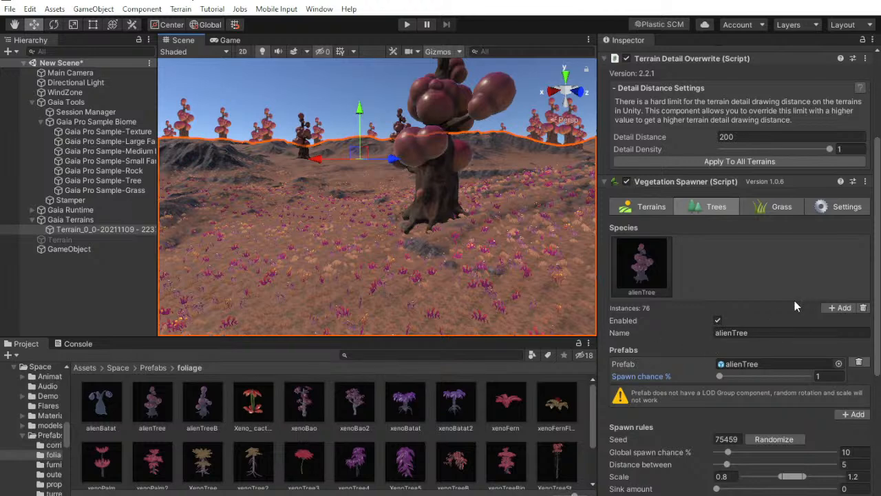
Add a second tree species using the Xeno_cactus prefab and set its spawn chance to 2%
left_click(840, 309)
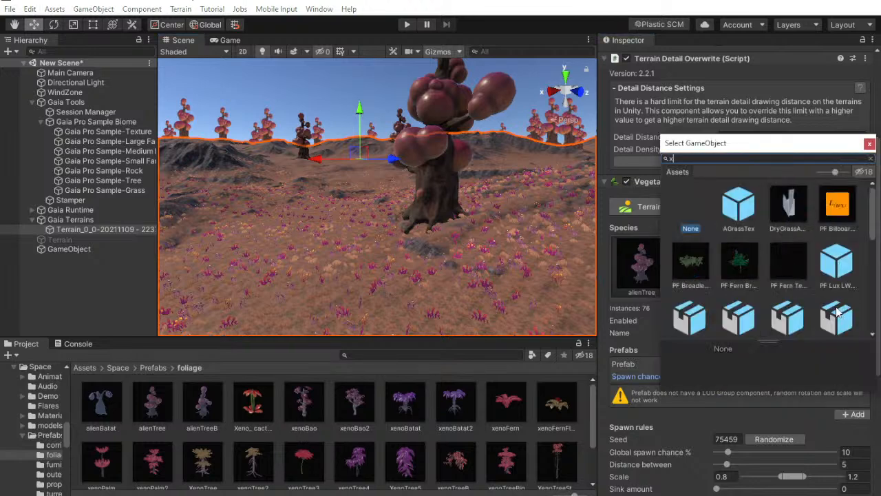
type("xeno ca")
left_click(734, 210)
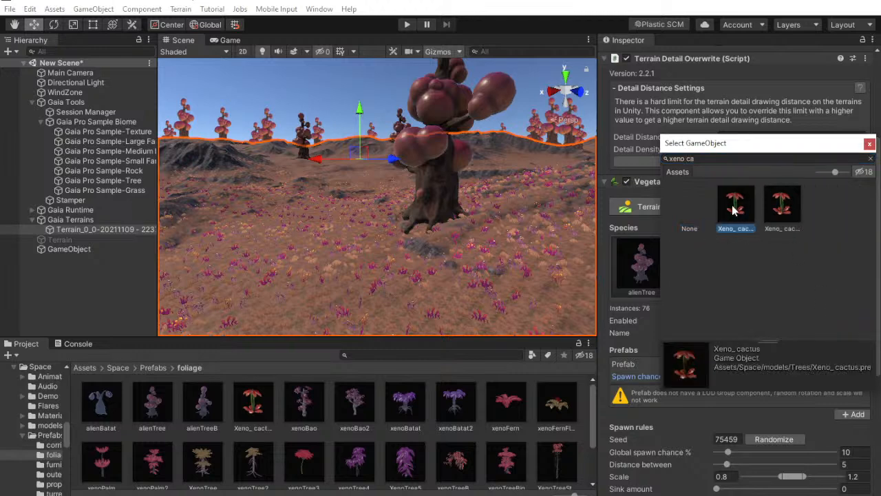
left_click(775, 211)
double_click(732, 211)
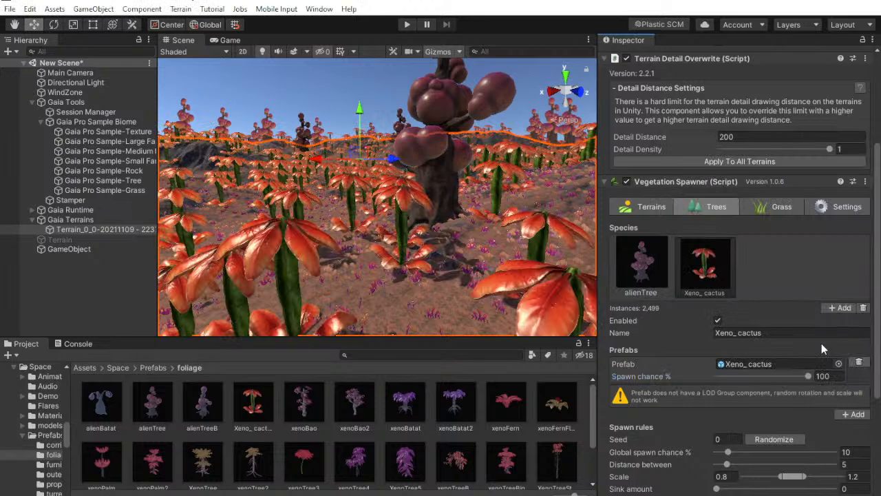
type("1.")
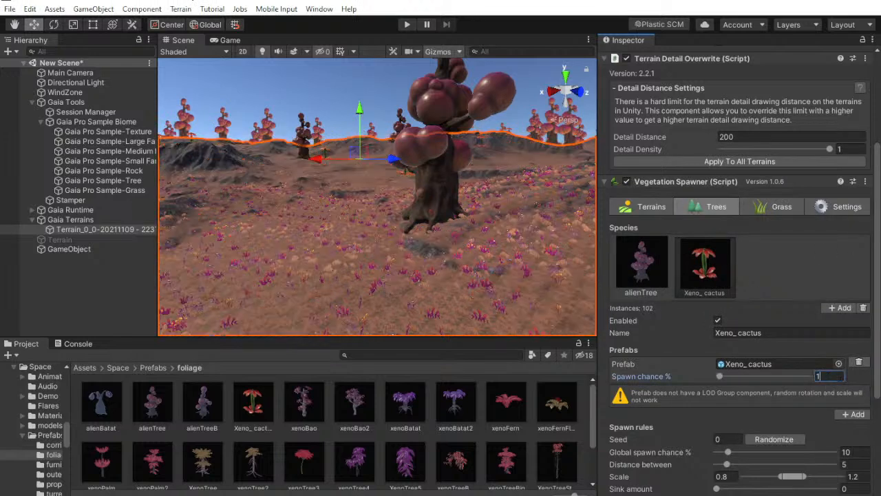
type("2")
right_click_drag(482, 246, 106, 251)
right_click_drag(275, 251, 523, 252)
scroll(820, 420, "down", 5)
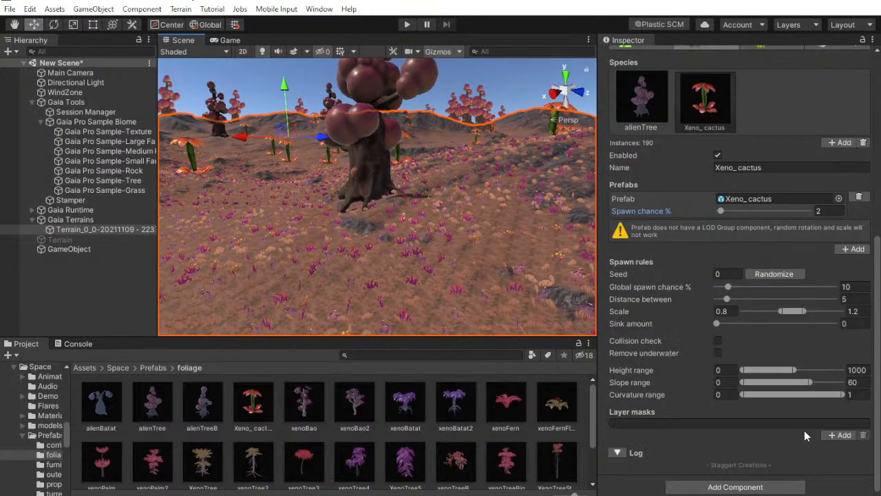
left_click(841, 434)
left_click(785, 446)
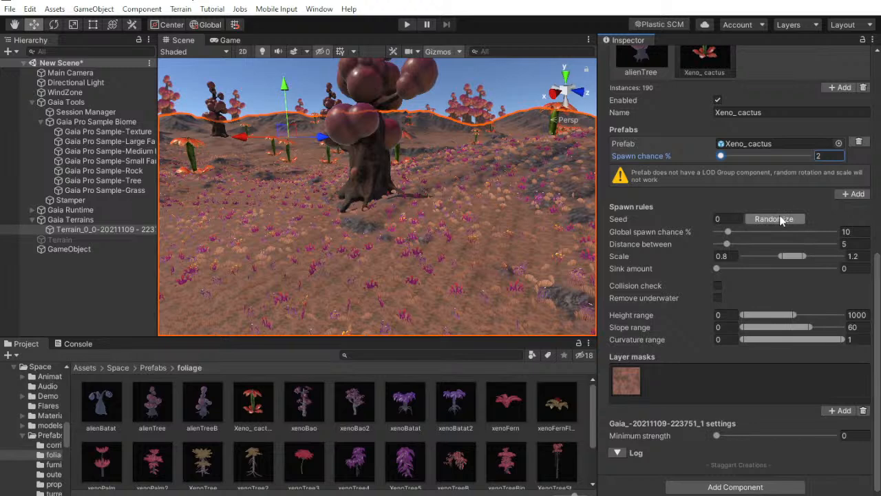
Randomize the Xeno_cactus spawn seed repeatedly, view the layout and look at the remaining layer mask options
left_click(781, 220)
left_click(756, 217)
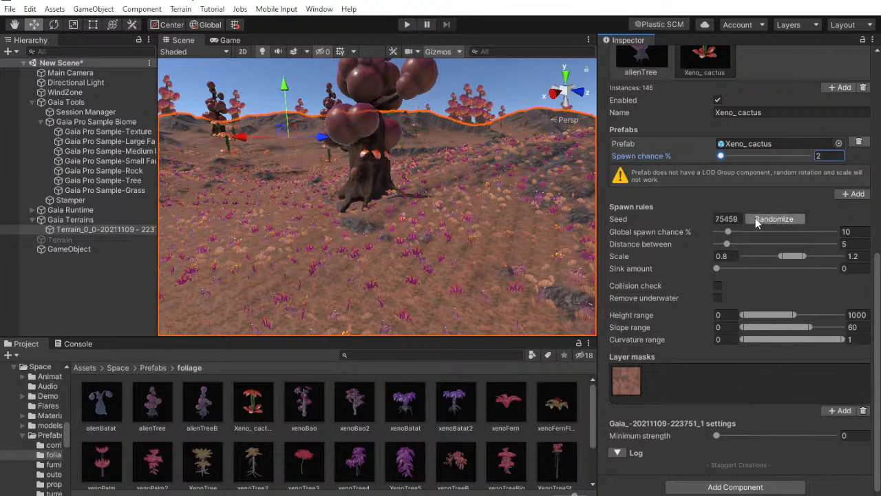
left_click(756, 217)
right_click_drag(399, 226, 338, 307)
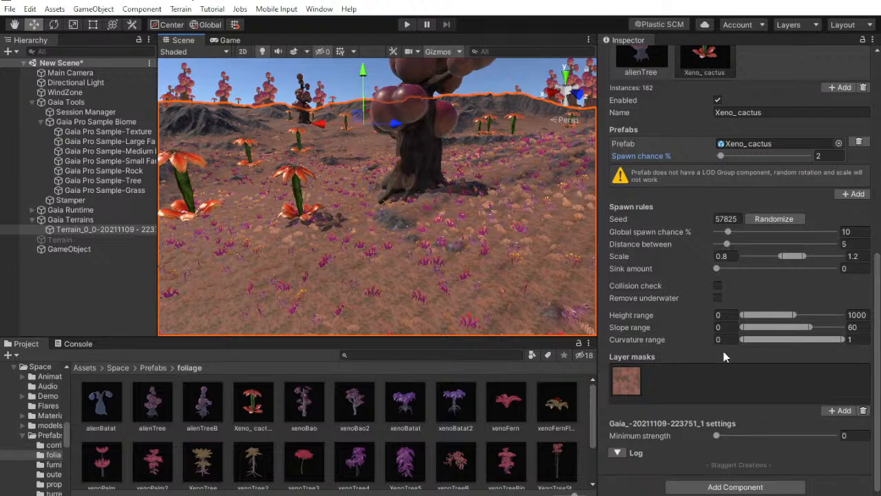
left_click(841, 410)
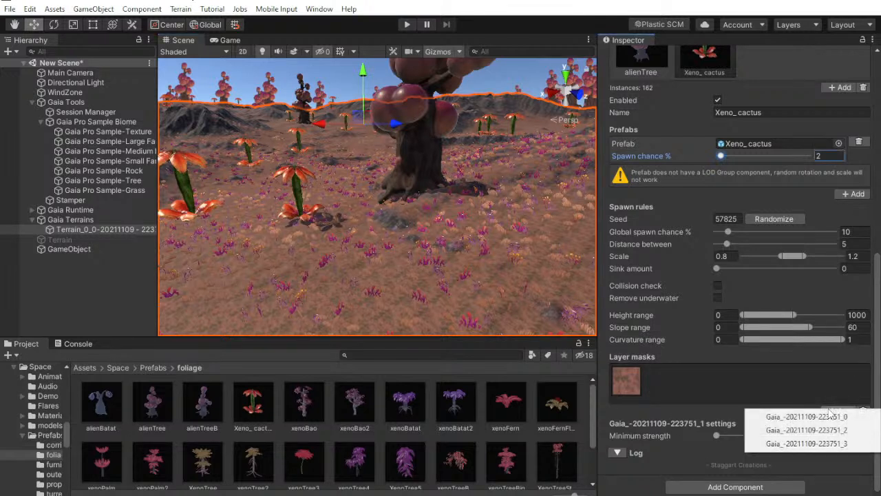
left_click(830, 415)
scroll(778, 195, "up", 2)
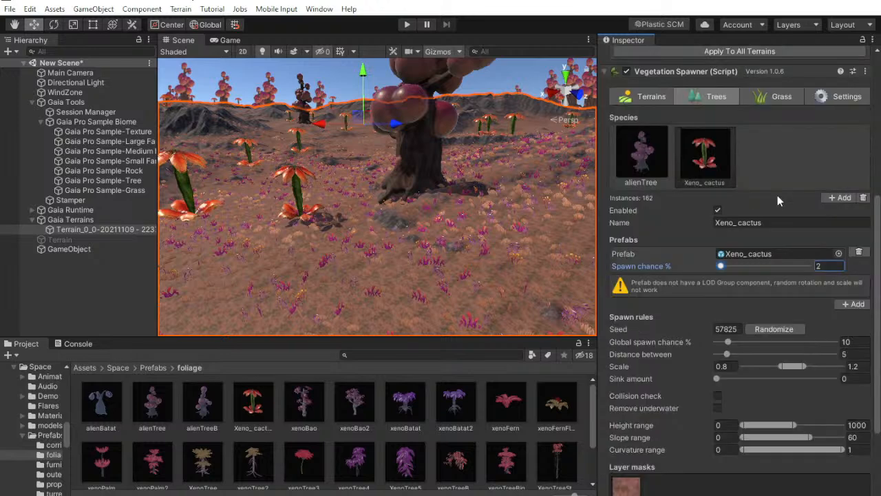
Add a third tree species using the xenoBao prefab and set its spawn chance to 1%
left_click(841, 197)
type("xeno ba")
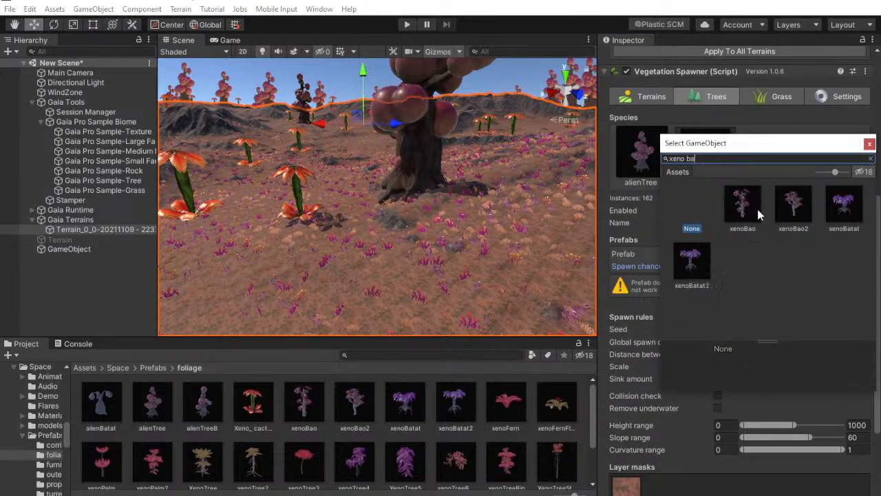
left_click(754, 209)
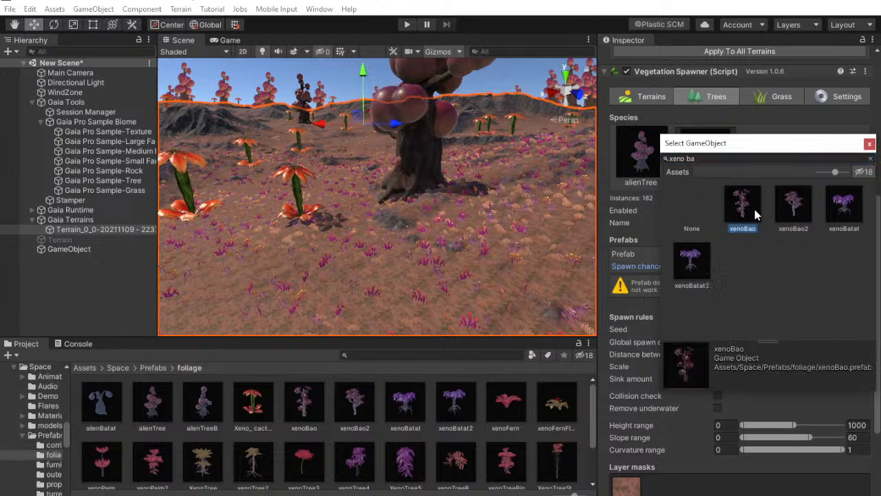
double_click(755, 209)
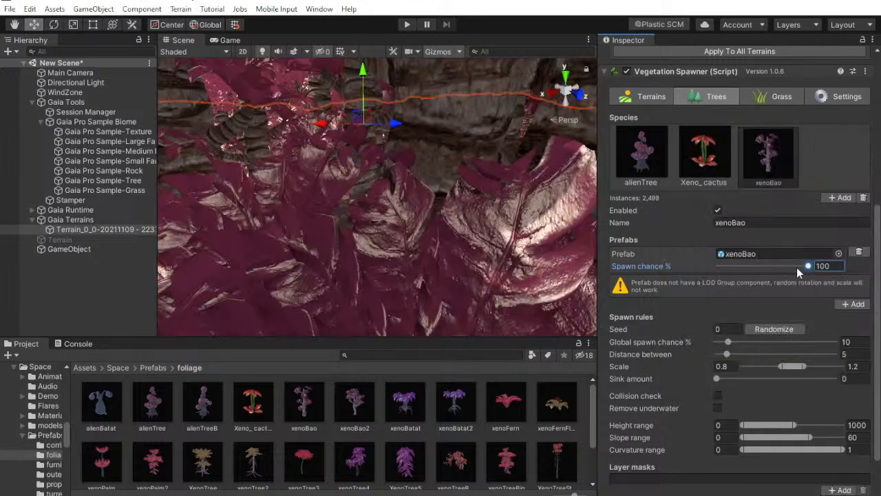
type("1")
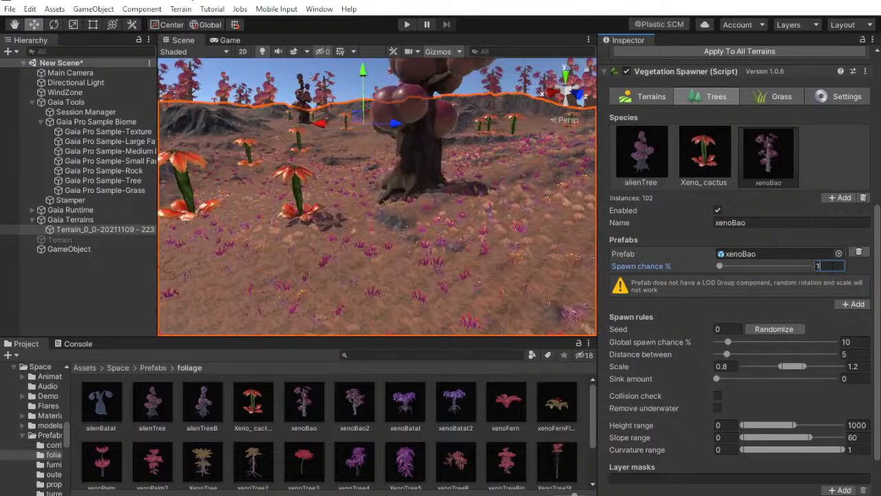
Try a 2% spawn chance for xenoBao, randomizing its seed repeatedly and viewing the layouts
right_click_drag(475, 155, 365, 182)
left_click(774, 329)
right_click_drag(345, 131, 329, 97)
left_click(814, 266)
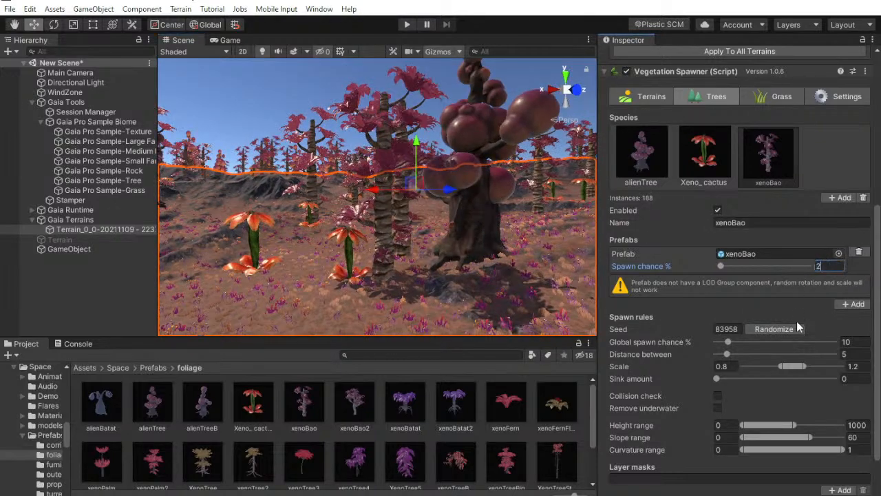
right_click_drag(559, 256, 609, 258)
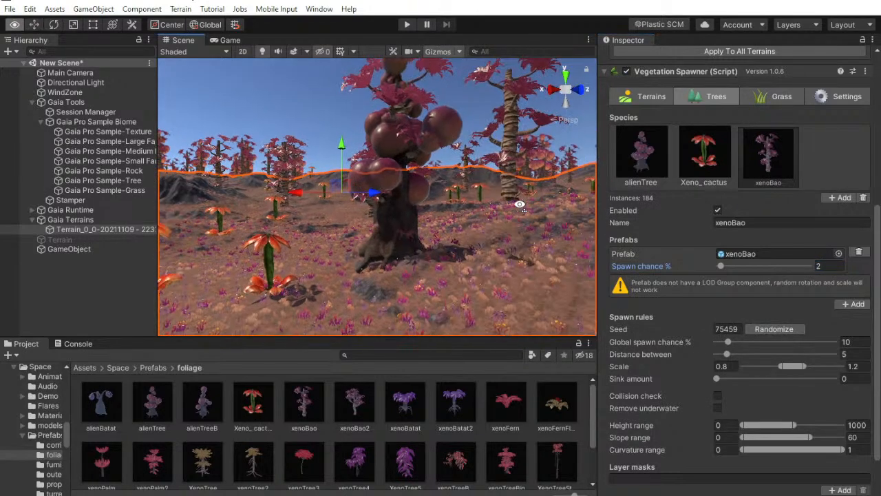
left_click(793, 330)
right_click_drag(455, 233, 365, 204)
Set the xenoBao spawn chance to 1% and randomize its seed repeatedly
left_click(818, 266)
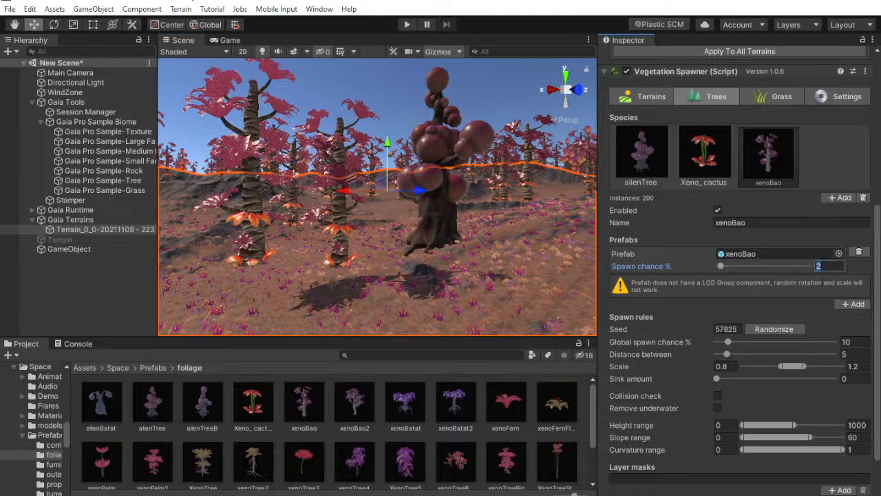
type("1")
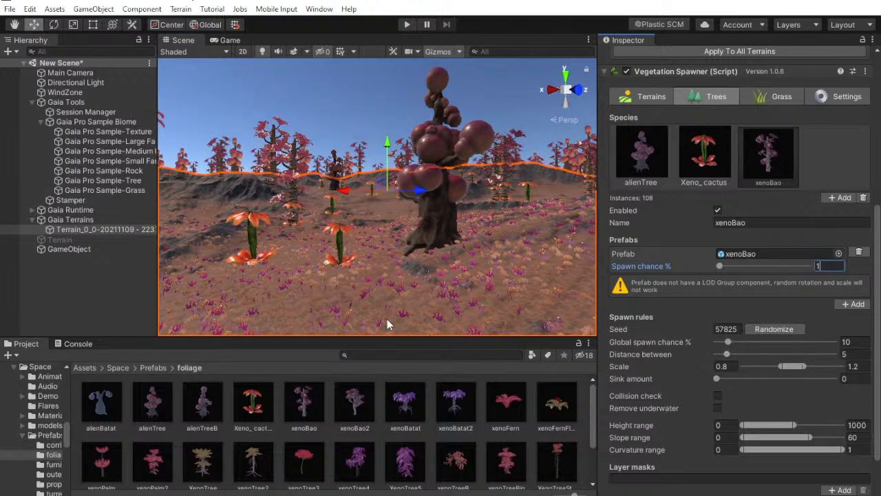
left_click(781, 329)
left_click(781, 328)
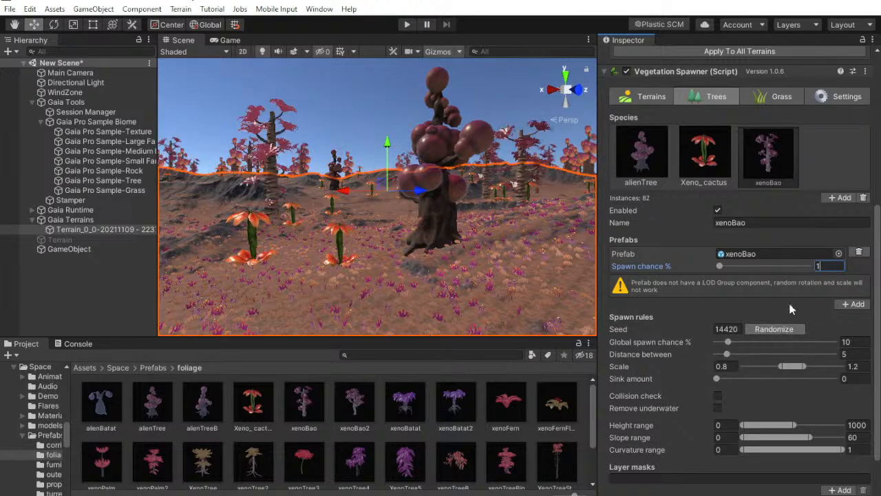
Add a fourth tree species using the xenoBao2 prefab and set its spawn chance to 1%
left_click(842, 198)
type("xeno")
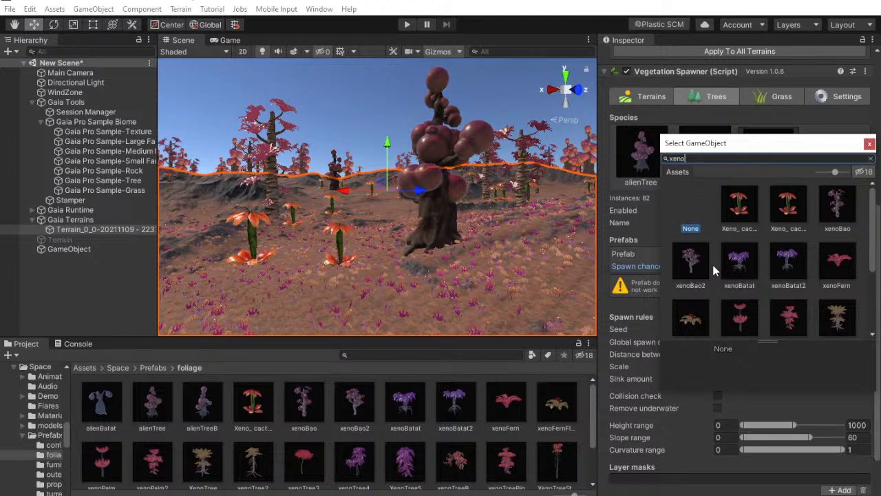
double_click(690, 260)
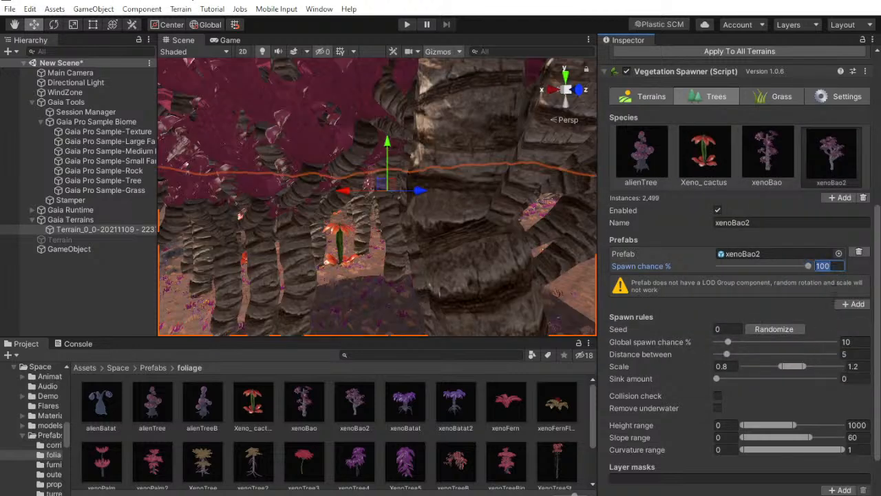
type("1")
Randomize the xenoBao2 spawn seed repeatedly to vary the placement of its trees
left_click(790, 329)
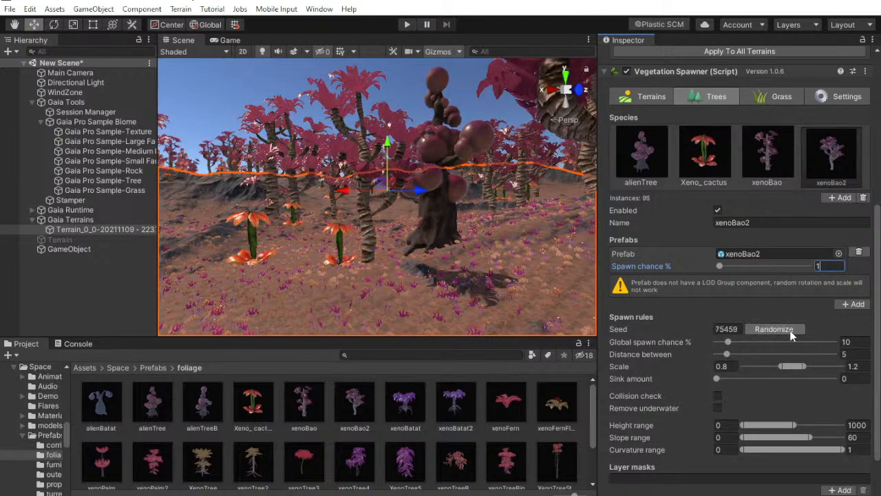
left_click(774, 329)
left_click(774, 329)
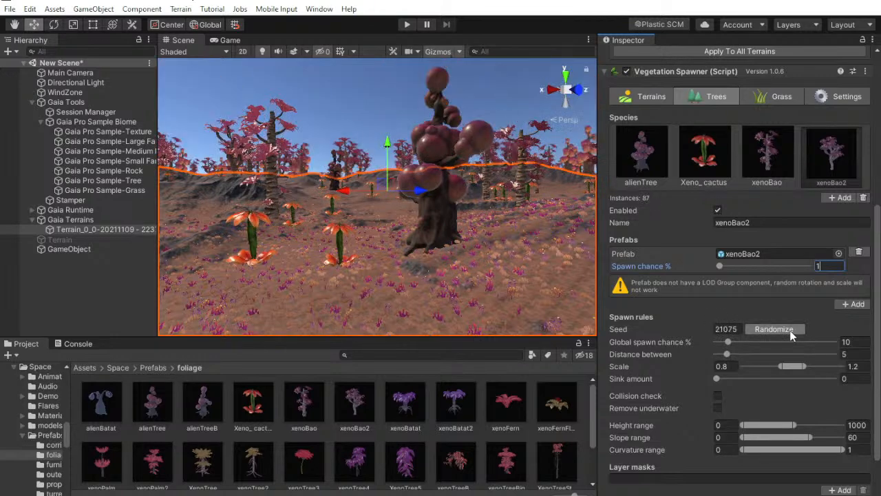
left_click(790, 330)
left_click(791, 330)
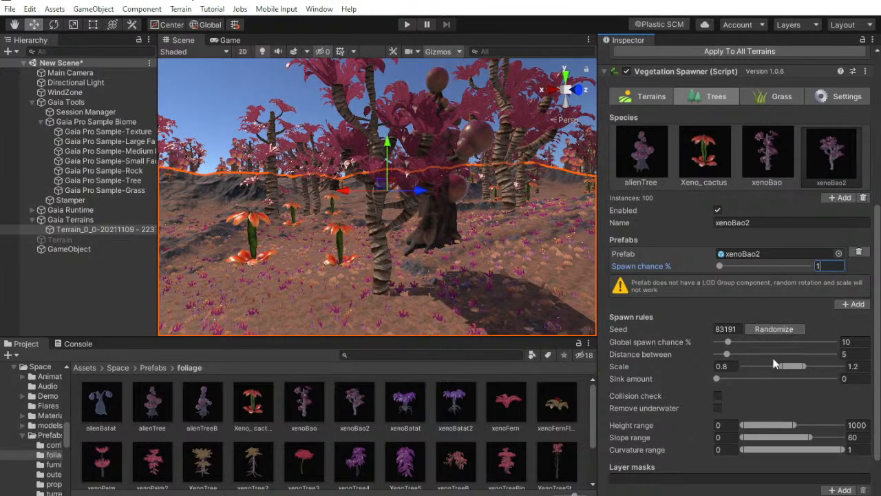
scroll(786, 424, "down", 2)
left_click(836, 434)
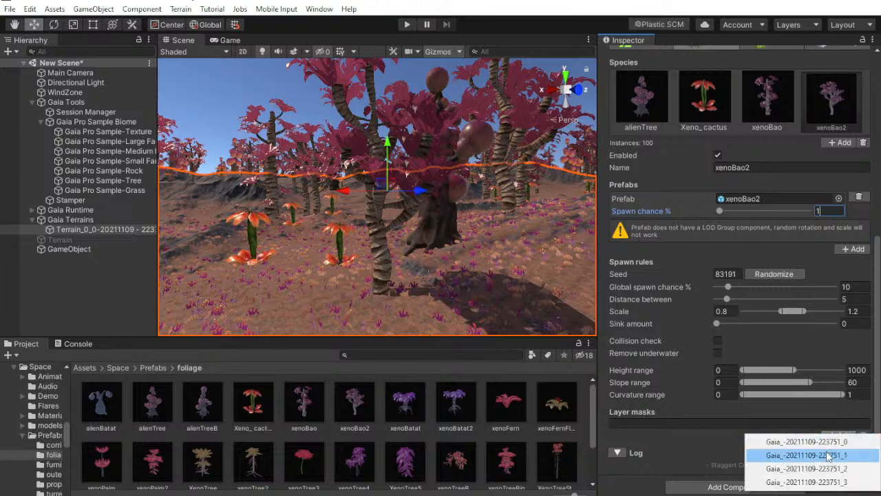
left_click(806, 459)
left_click(768, 100)
left_click(834, 435)
left_click(771, 456)
Randomize the xenoBao spawn seed four times to redistribute its trees
scroll(756, 477, "down", 2)
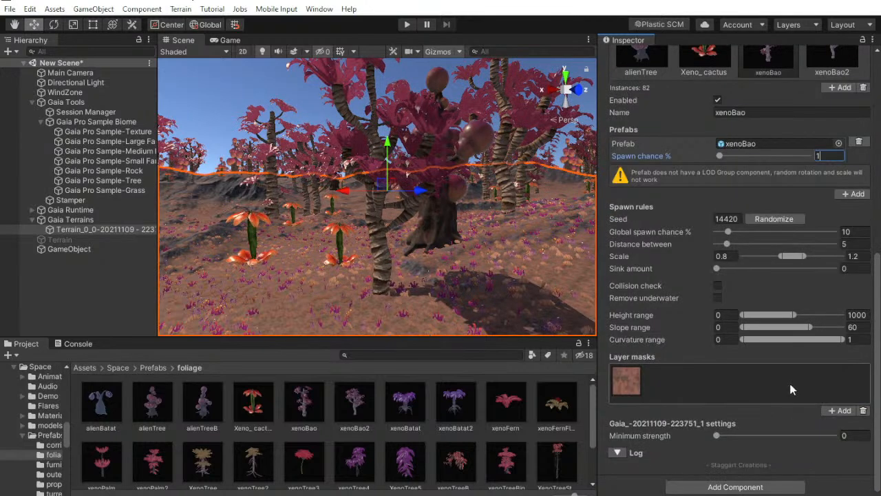
left_click(783, 219)
left_click(783, 217)
left_click(783, 217)
left_click(784, 218)
Select the xenoBao2 species and randomize its spawn seed repeatedly to vary its placement
scroll(835, 131, "up", 3)
left_click(832, 160)
scroll(829, 206, "down", 3)
left_click(777, 221)
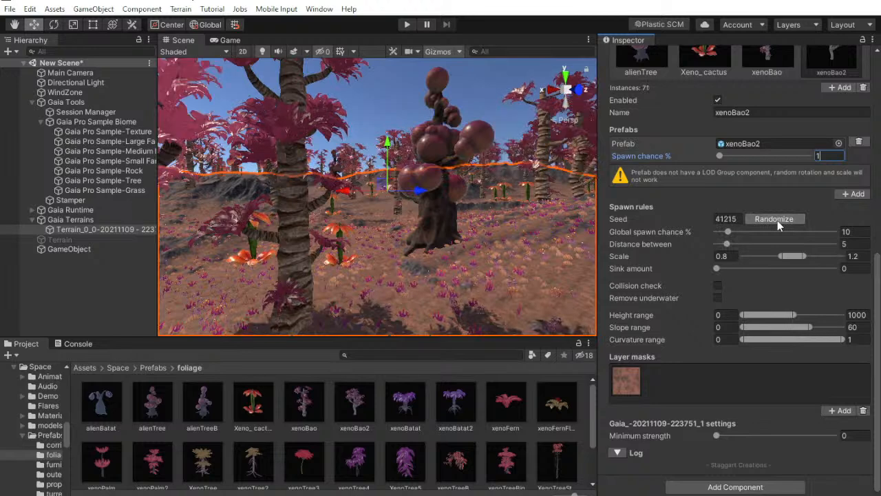
left_click(777, 221)
left_click(777, 221)
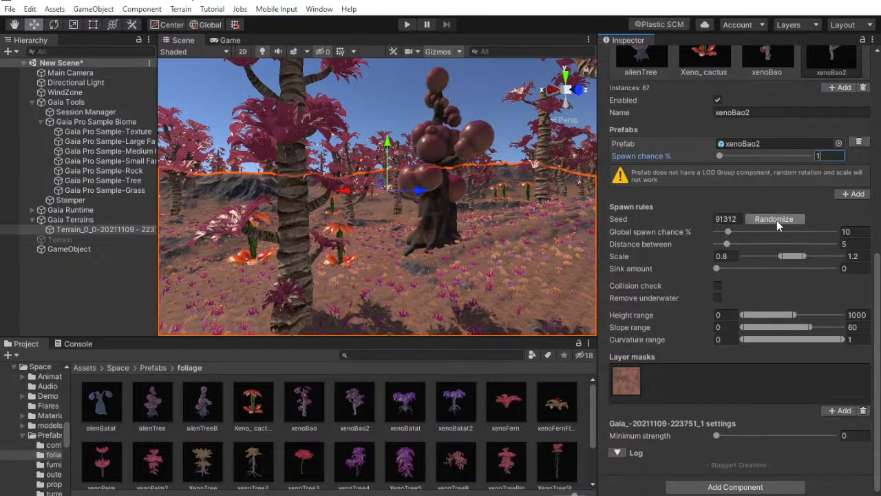
left_click(777, 220)
left_click(777, 220)
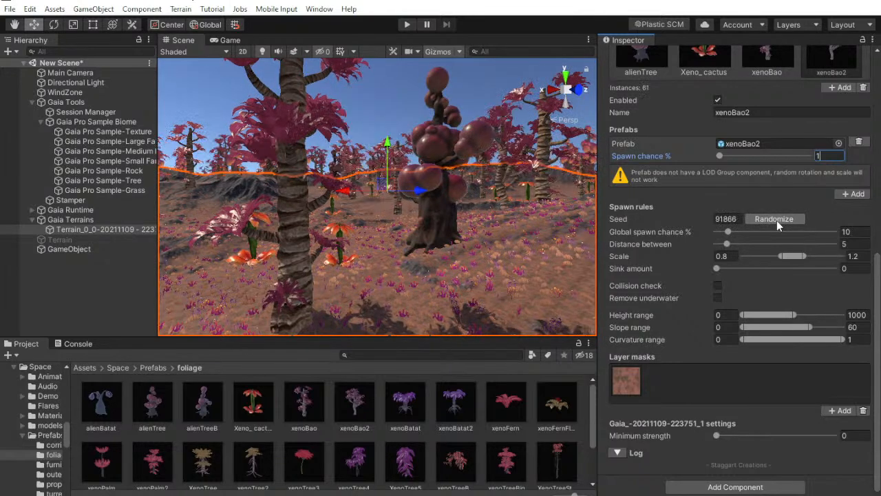
left_click(777, 221)
left_click(776, 220)
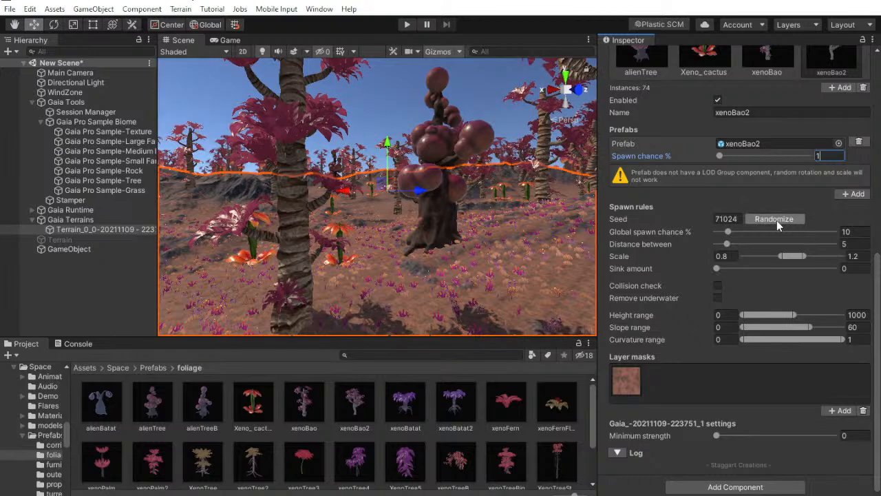
left_click(776, 221)
Examine the trees up close, reselect the terrain under Gaia Terrains and randomize the xenoBao2 seed twice more
right_click_drag(529, 263, 720, 261)
key("w")
left_click(103, 289)
right_click_drag(472, 208, 335, 200)
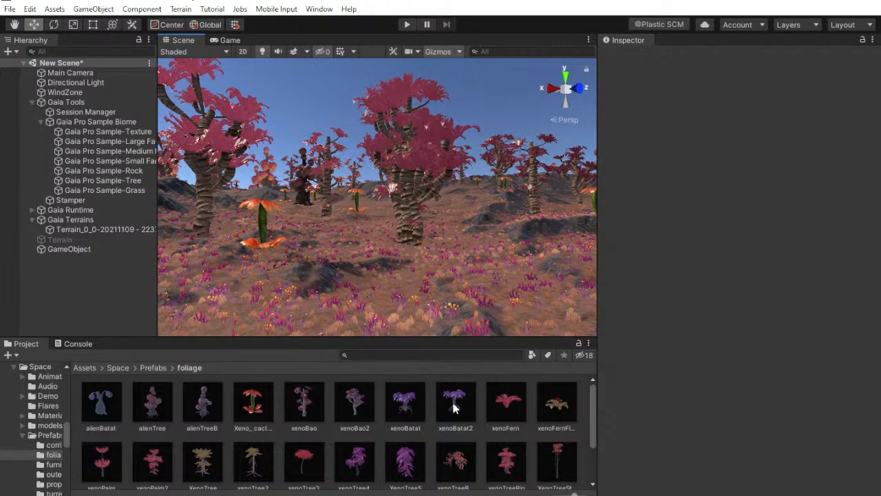
right_click_drag(445, 202, 458, 246)
left_click(79, 220)
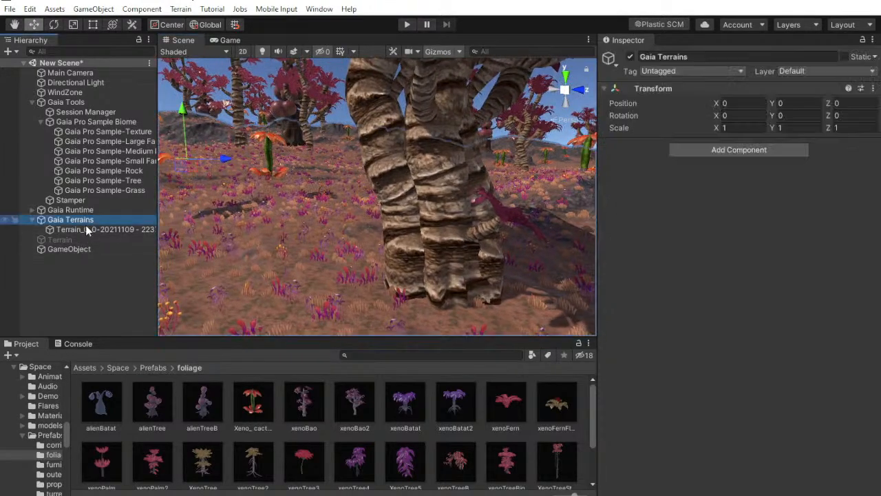
left_click(89, 230)
scroll(819, 352, "down", 5)
left_click(773, 373)
right_click_drag(533, 248, 307, 157)
left_click(774, 373)
right_click_drag(372, 99, 294, 147)
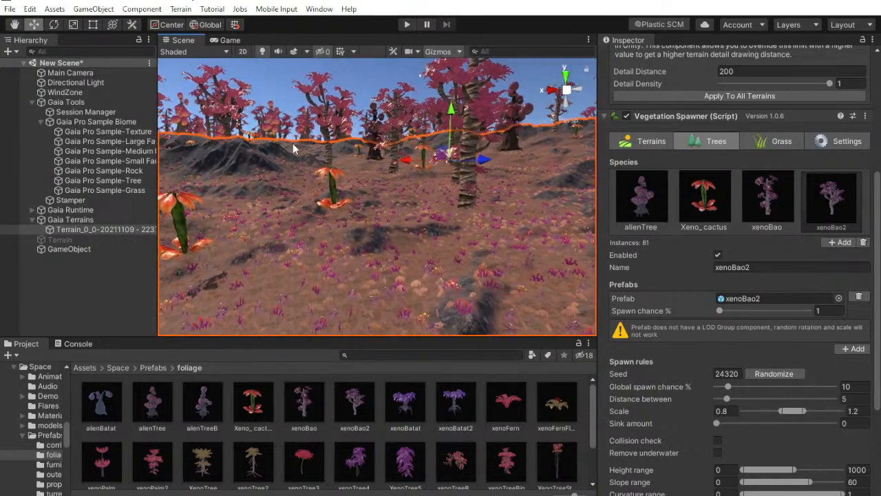
Add a fifth tree species using the xenoBatat prefab and set its spawn chance to 1%
left_click(842, 243)
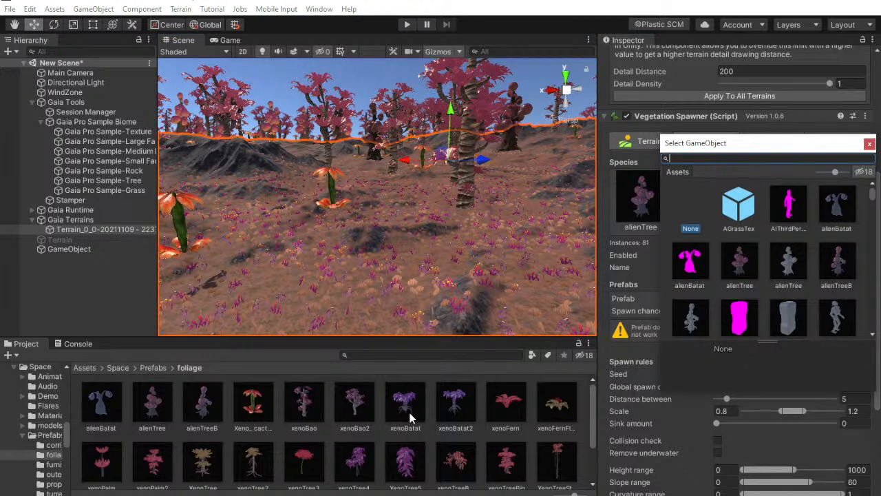
type("xeno")
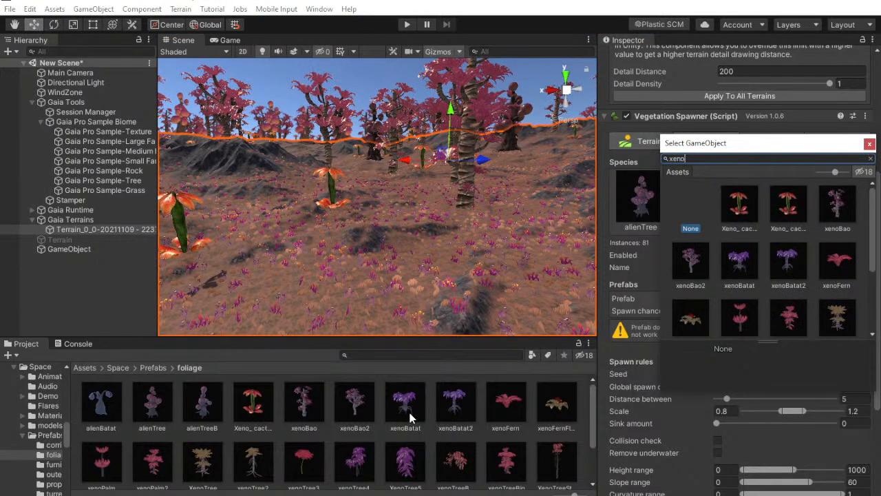
double_click(734, 276)
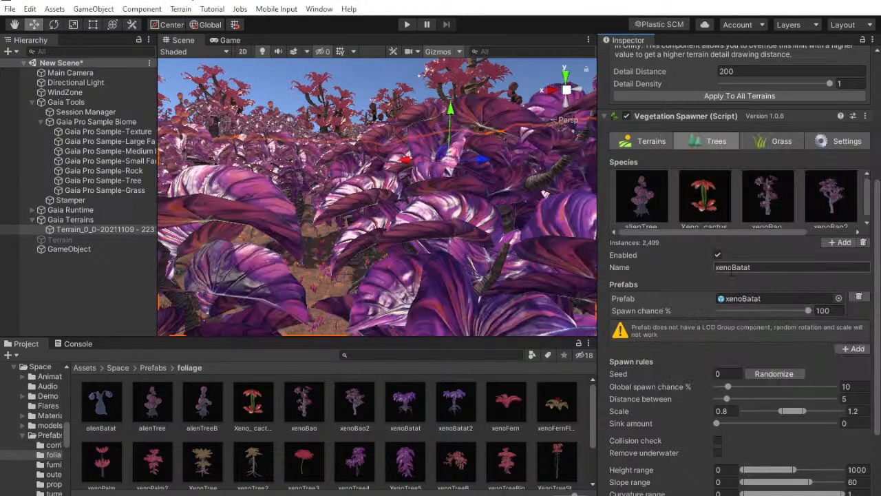
type("1")
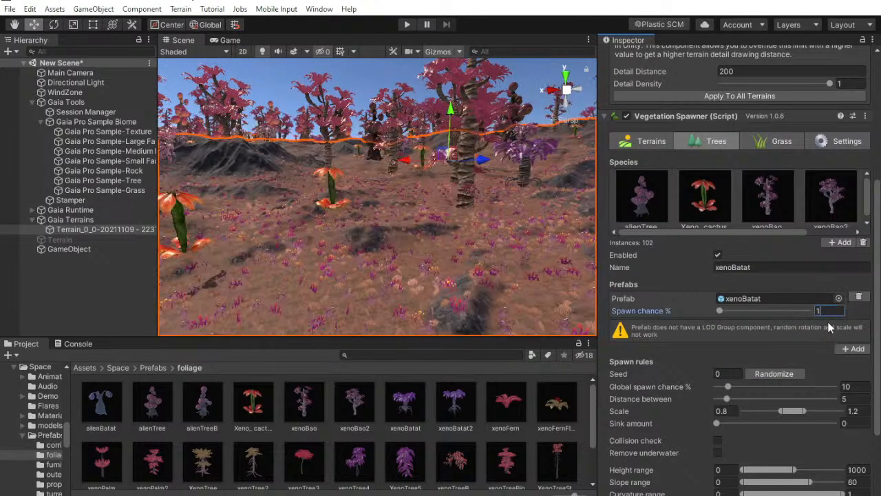
Randomize the xenoBatat spawn seed three times and view its placement
left_click(789, 376)
left_click(787, 376)
left_click(787, 375)
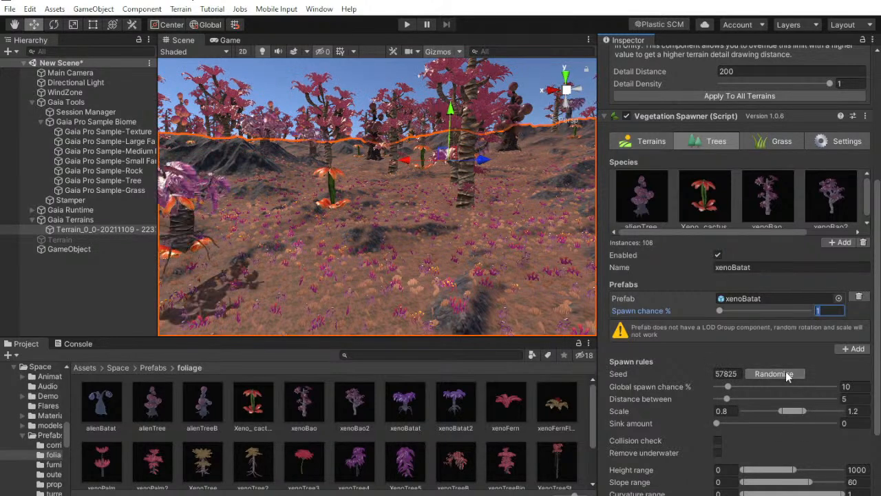
mouse_move(511, 236)
right_mouse_down()
mouse_move(361, 211)
mouse_move(416, 212)
mouse_move(520, 237)
right_mouse_up()
scroll(813, 358, "down", 5)
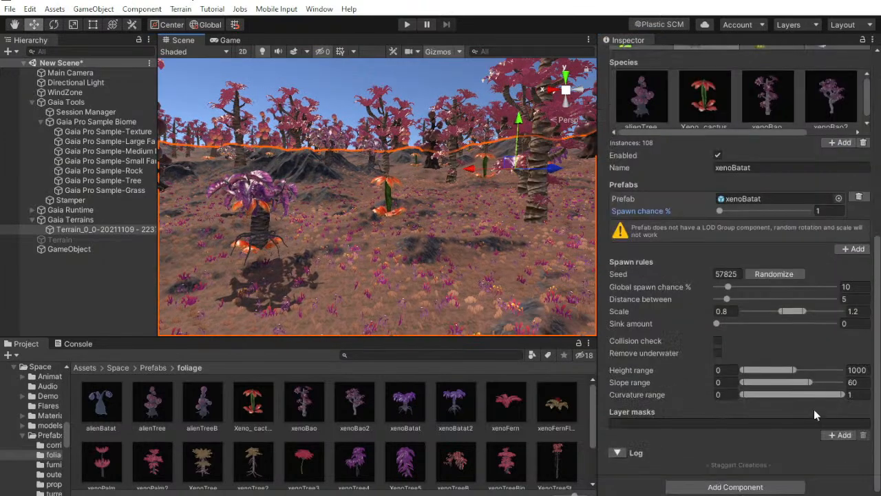
left_click(841, 434)
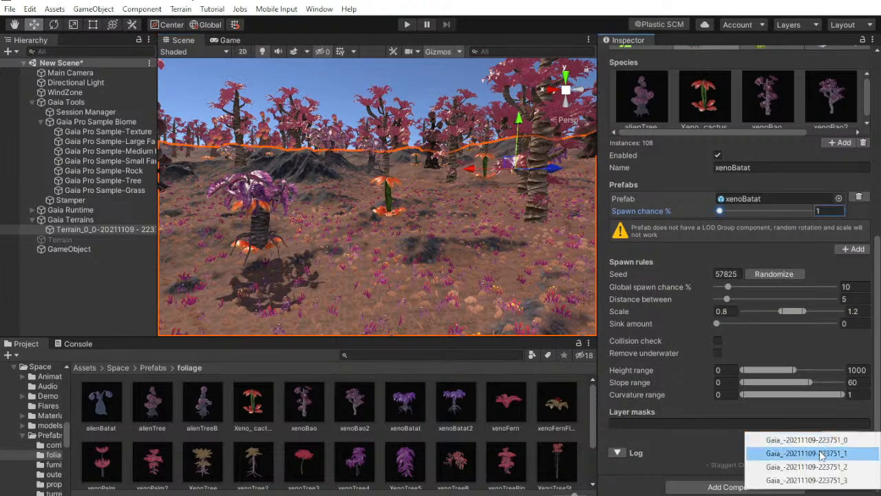
left_click(778, 454)
Add a sixth tree species using the xenoBatat2 prefab and set its spawn chance to 2%
left_click_drag(800, 132, 867, 134)
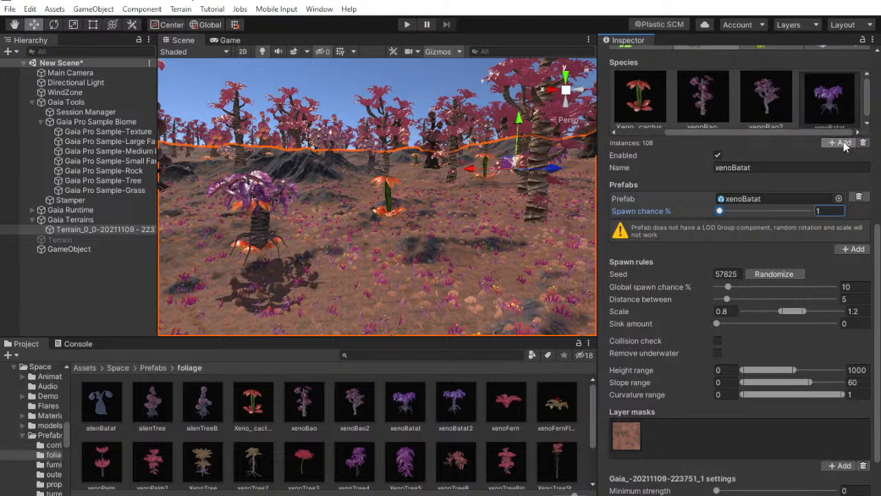
left_click(842, 143)
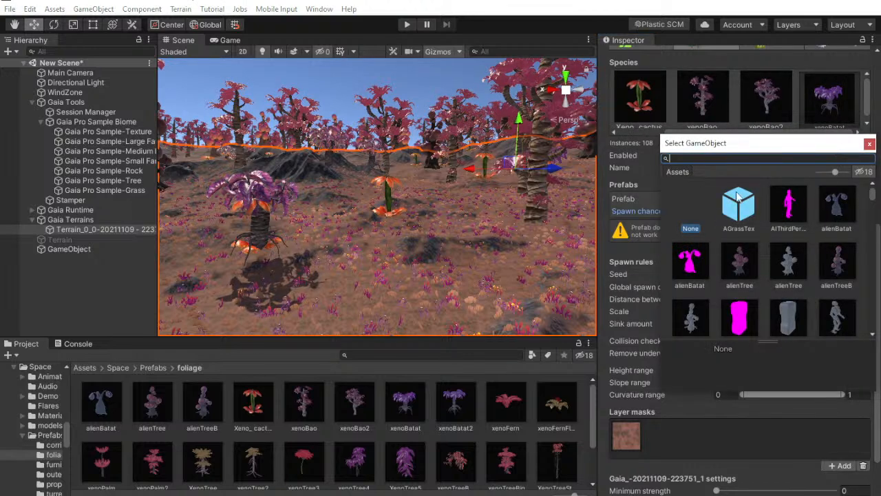
type("xeno")
double_click(781, 274)
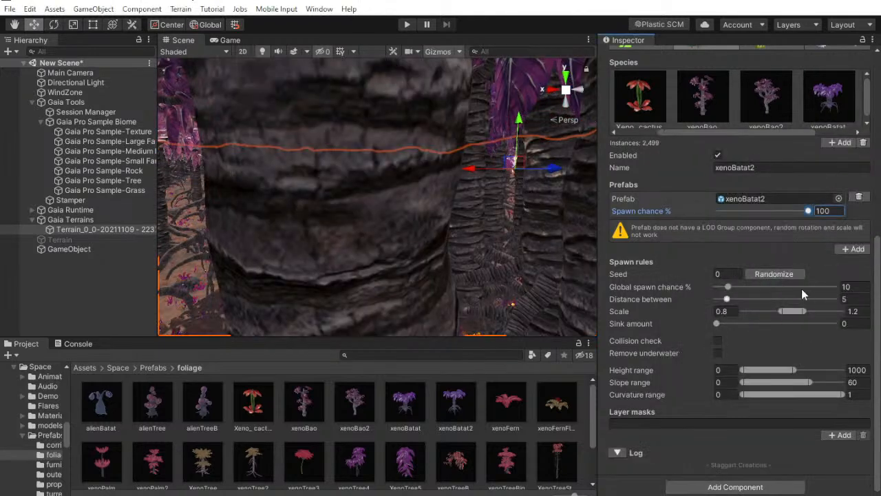
right_click_drag(360, 254, 322, 222)
left_click(824, 210)
type("2")
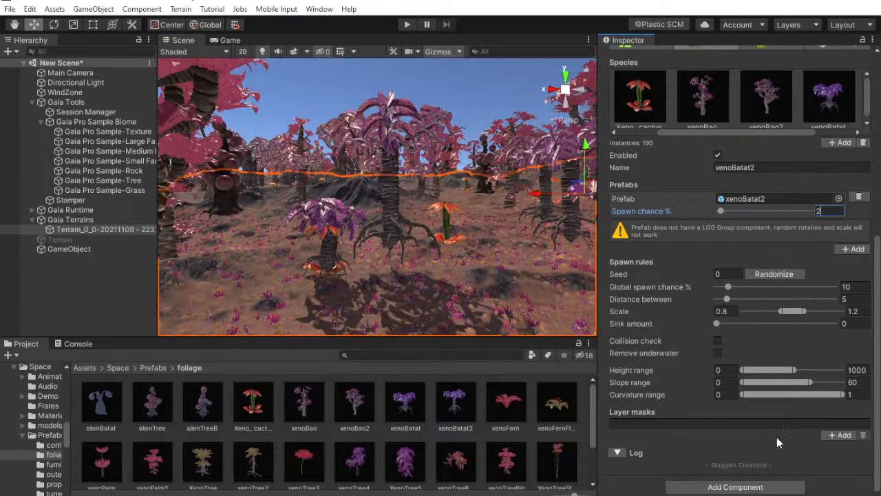
left_click(831, 439)
left_click(816, 452)
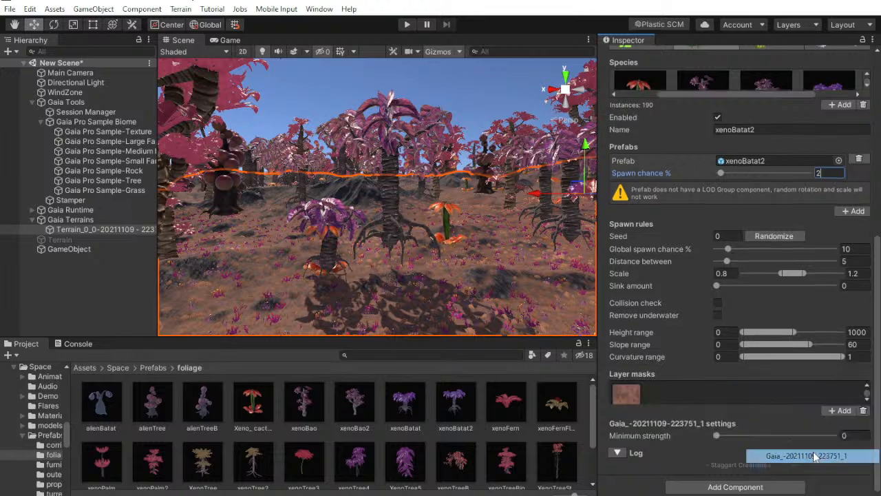
scroll(770, 446, "down", 2)
Randomize the xenoBatat2 spawn seed five times to vary the placement of its trees
scroll(743, 355, "up", 2)
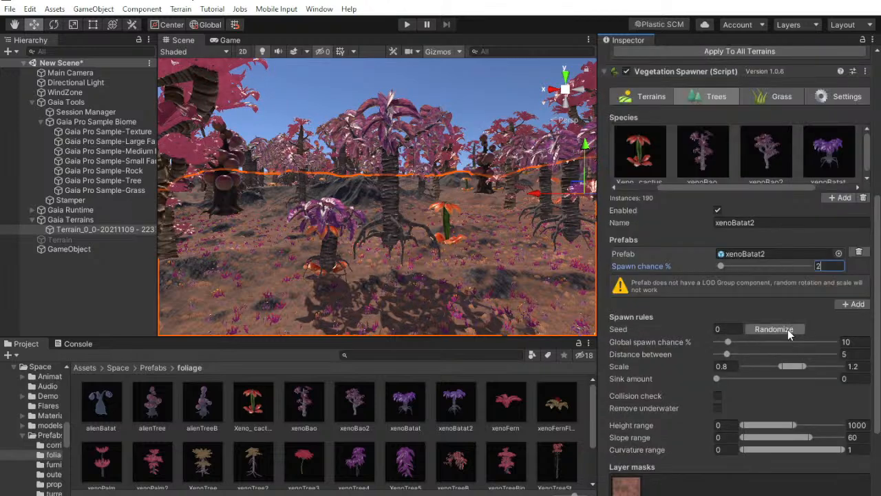
left_click(774, 330)
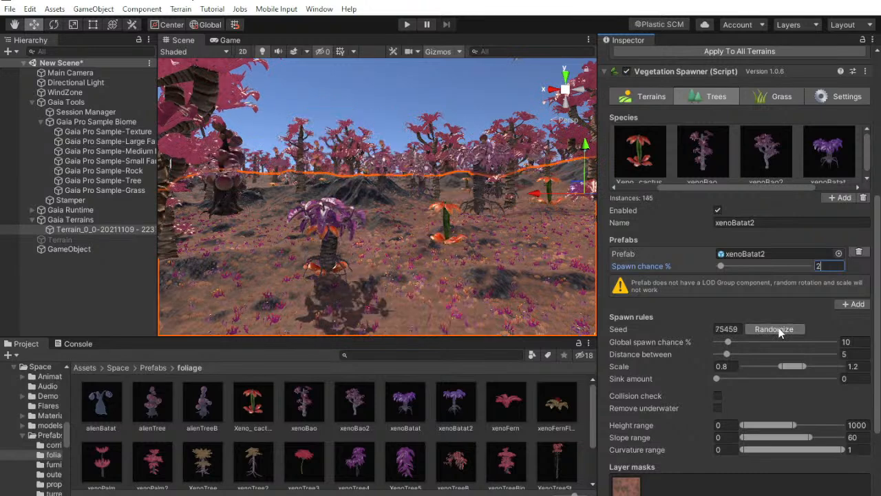
left_click(777, 330)
left_click(774, 329)
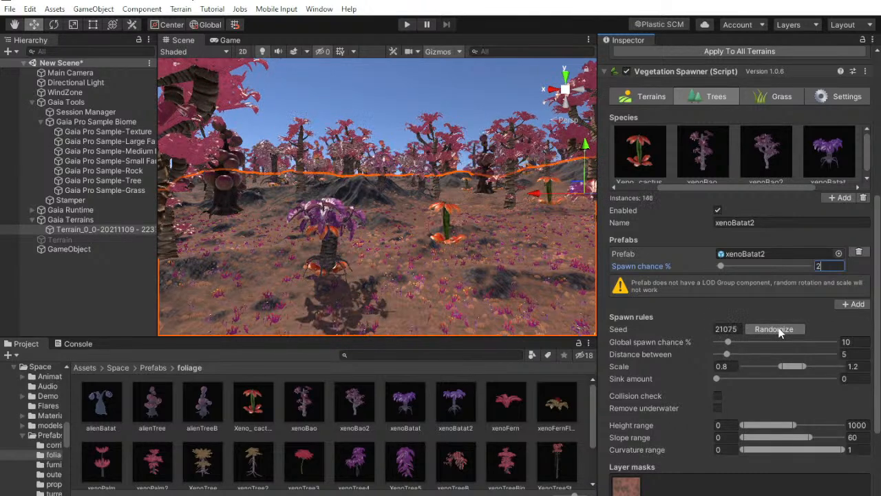
left_click(774, 329)
left_click(780, 332)
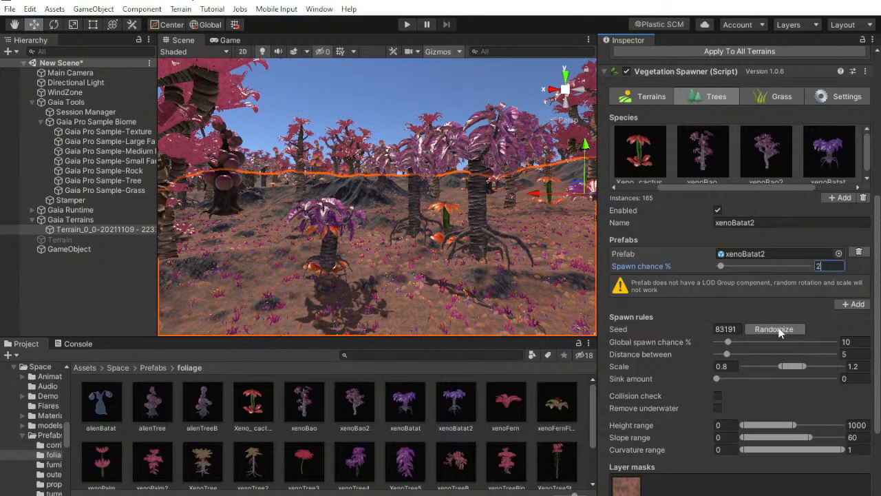
Examine the populated alien landscape from several viewpoints, review the species list and show the Game view
right_click_drag(463, 223, 260, 225)
key("s")
mouse_move(261, 219)
right_mouse_down()
mouse_move(235, 224)
mouse_move(247, 221)
right_mouse_up()
right_click_drag(335, 195, 339, 190)
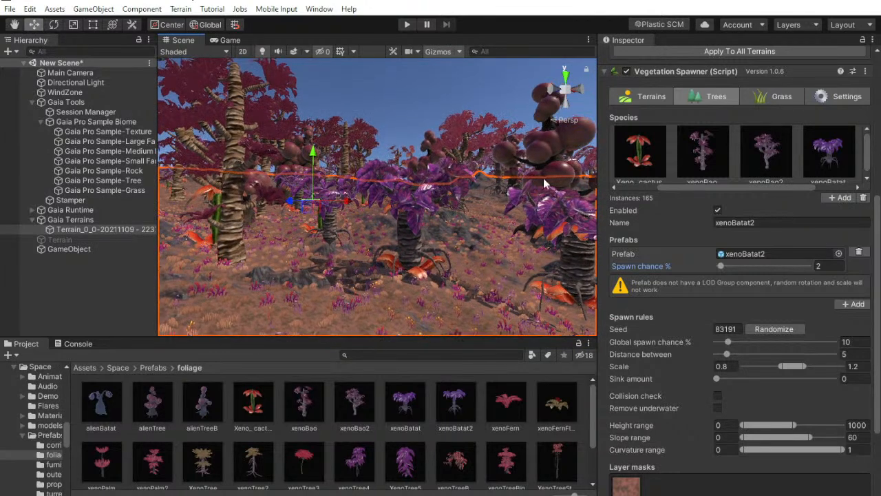
left_click_drag(770, 187, 817, 184)
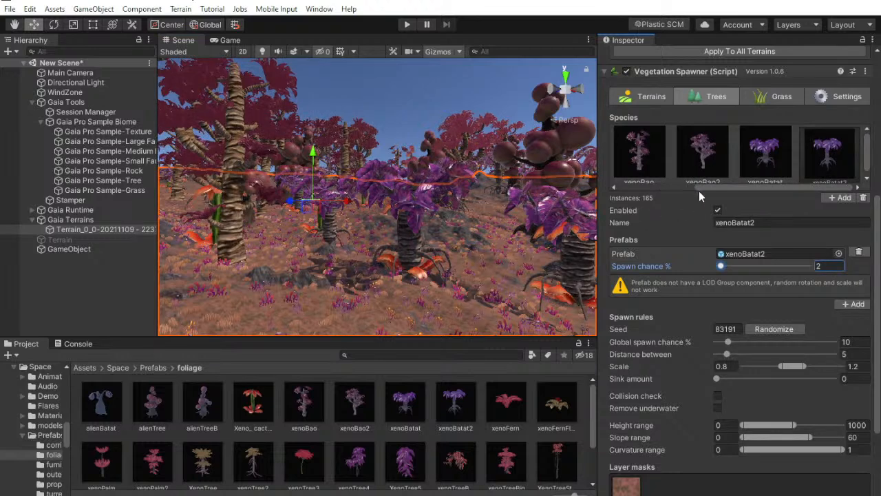
scroll(756, 214, "up", 5)
scroll(769, 216, "down", 3)
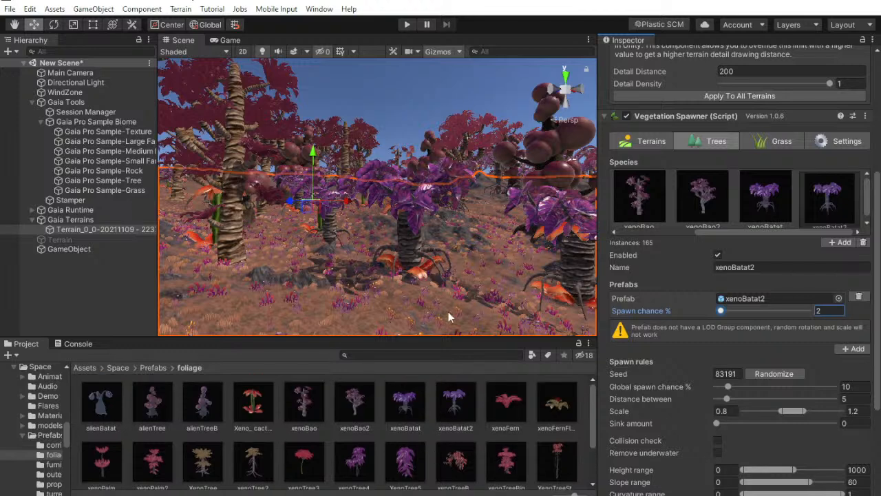
left_click(25, 299)
key("w")
right_click_drag(396, 231, 363, 278)
left_click(230, 40)
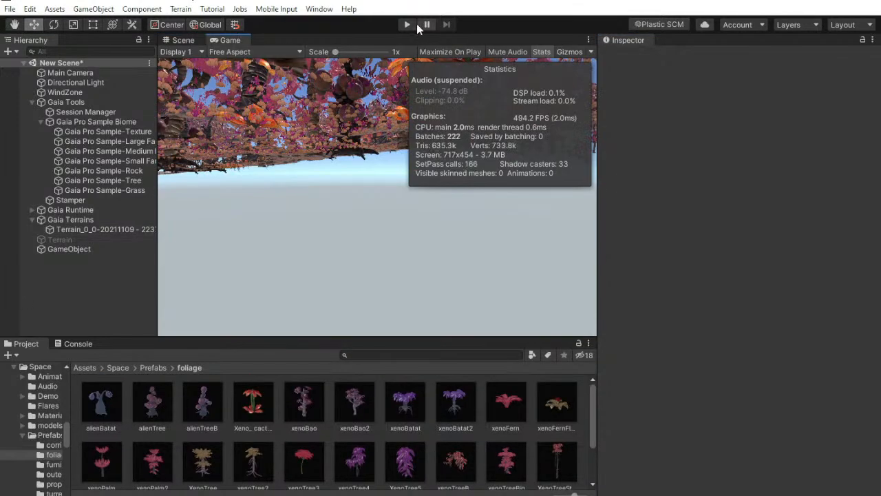
Switch to the browser, open Facebook in a new tab, copy the own profile page's link and close that tab
key("alt+Tab")
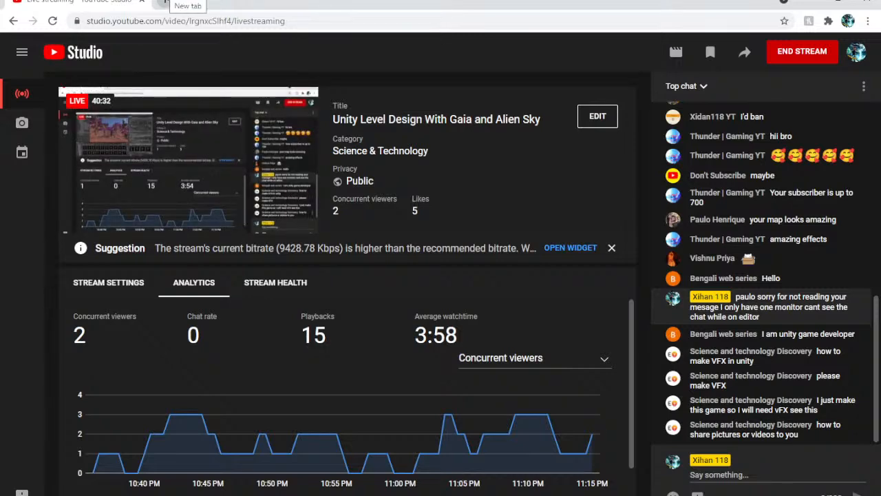
left_click(165, 1)
left_click(306, 40)
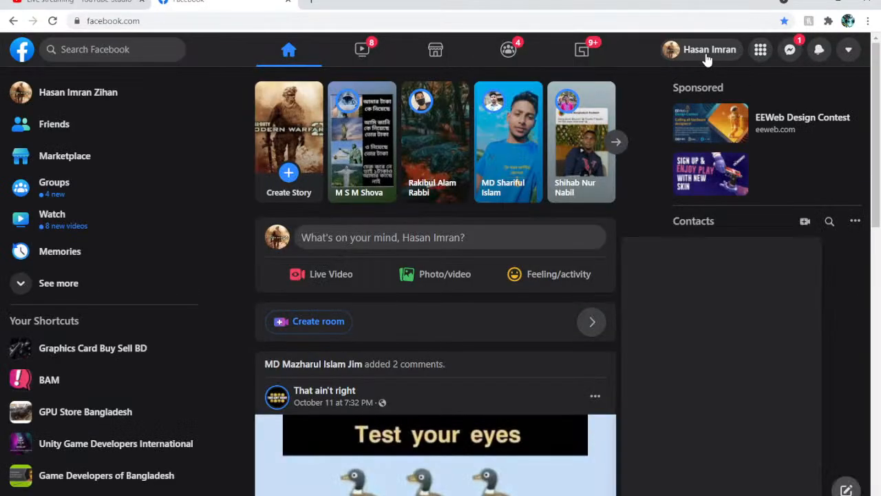
left_click(205, 22)
right_click(204, 23)
left_click(232, 91)
left_click(289, 2)
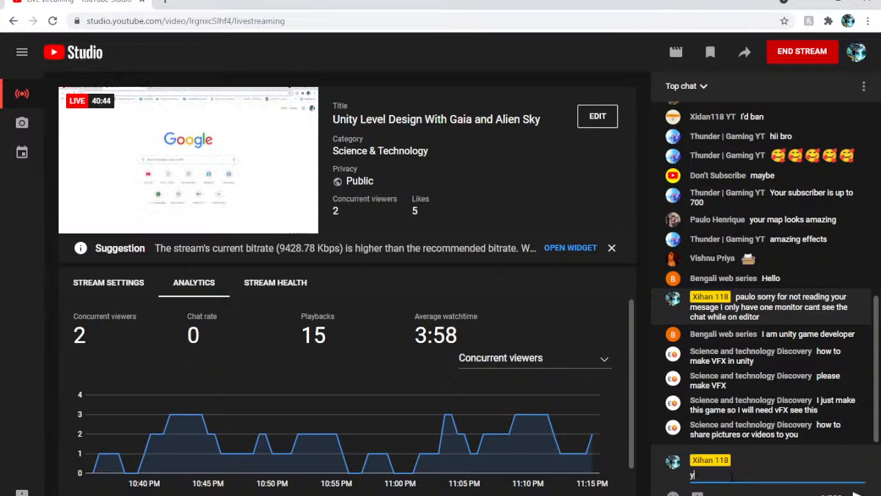
Post the live chat message "you can send me videos here" followed by the copied profile link
type("you can ")
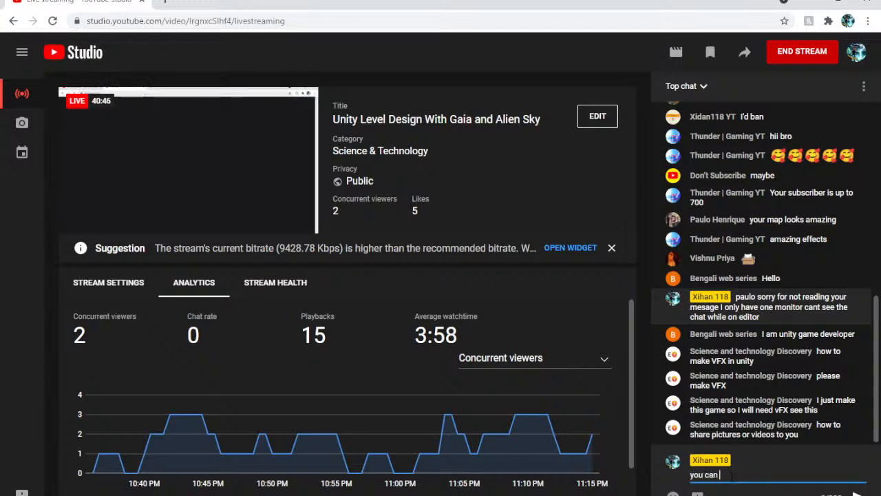
type("send me videos here")
key("ctrl+v")
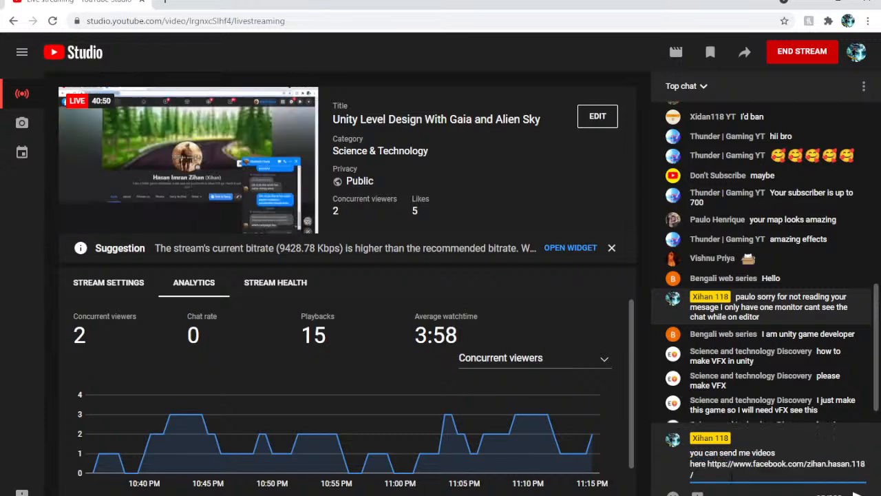
key("Return")
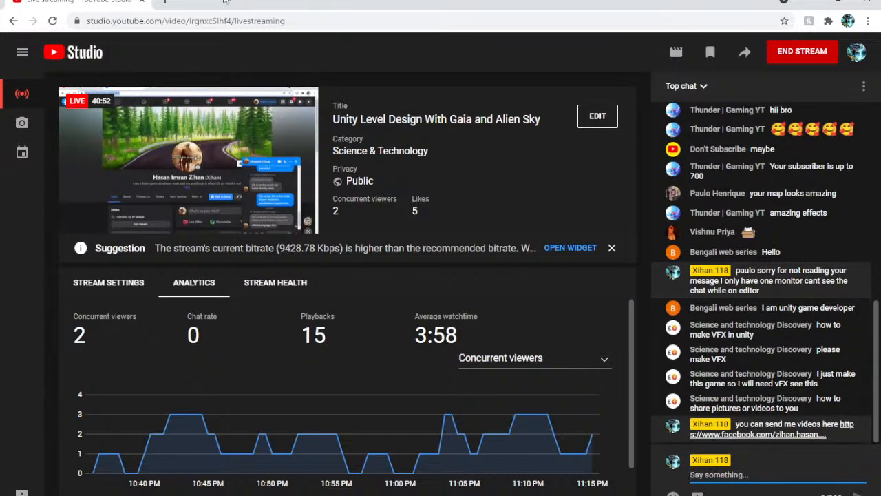
Open Discord's web version in the new browser tab and copy the own Discord user tag
left_click(166, 2)
type("disd")
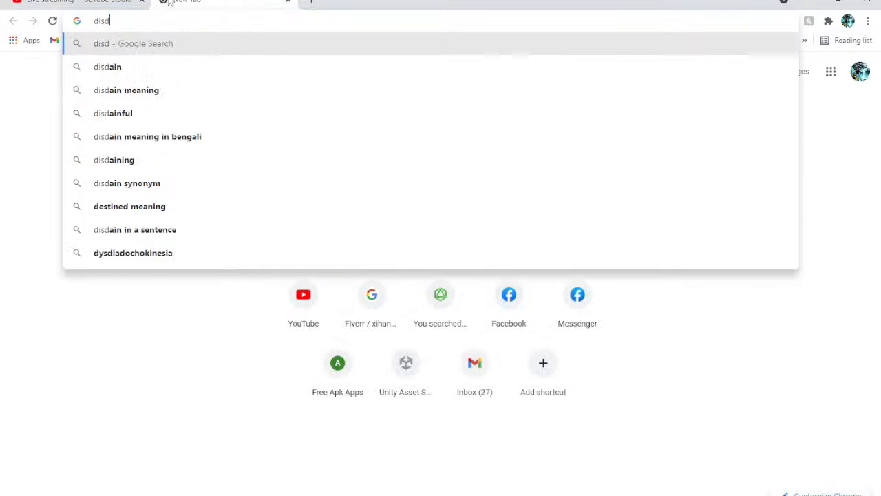
key("BackSpace")
key("Return")
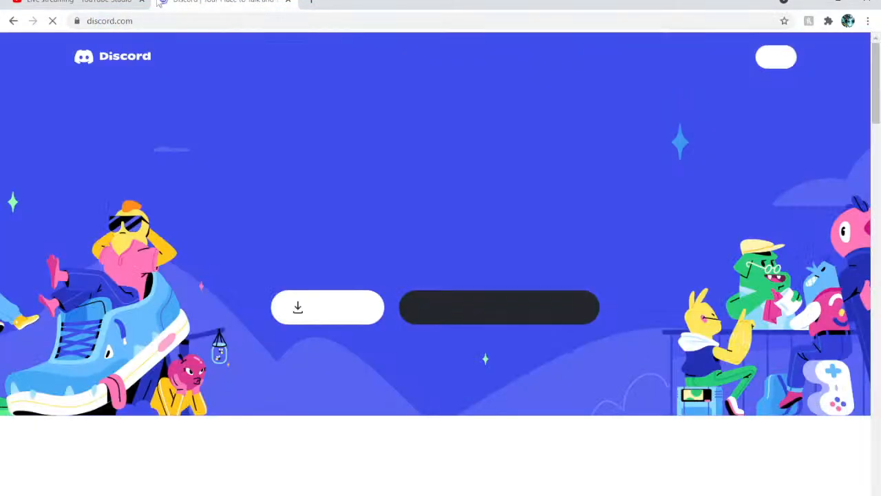
left_click(564, 315)
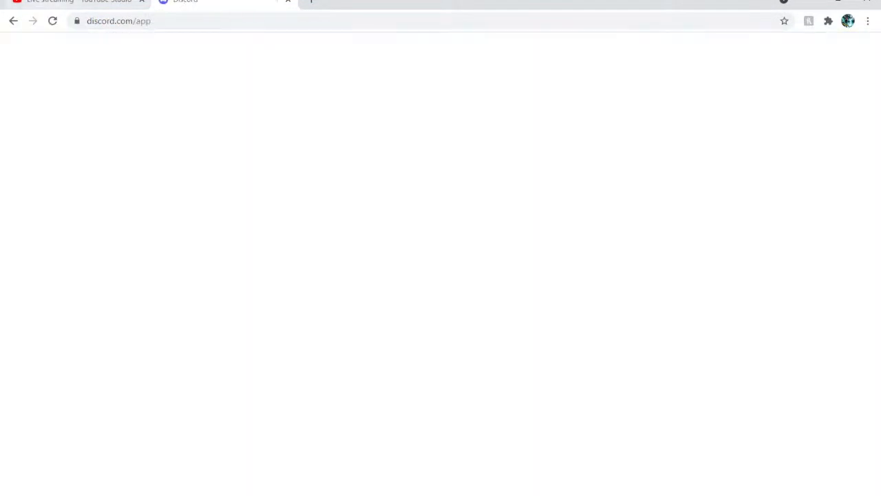
left_click(78, 3)
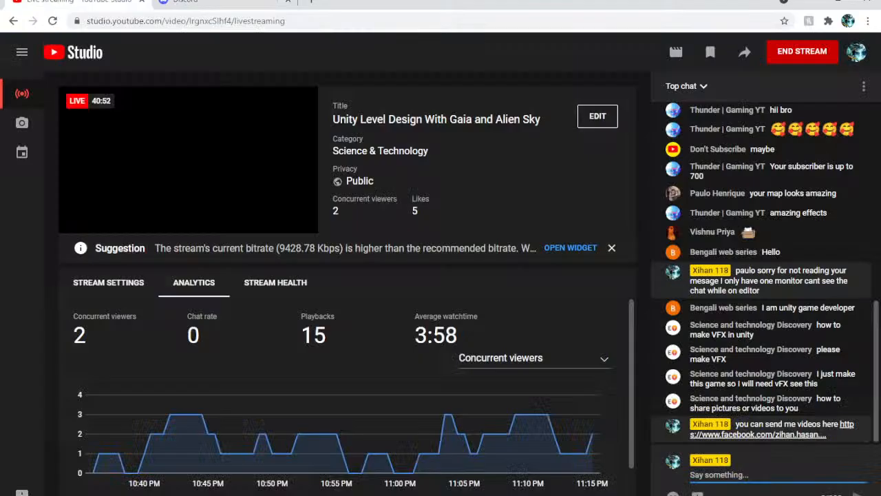
left_click(227, 2)
left_click(89, 3)
left_click(224, 2)
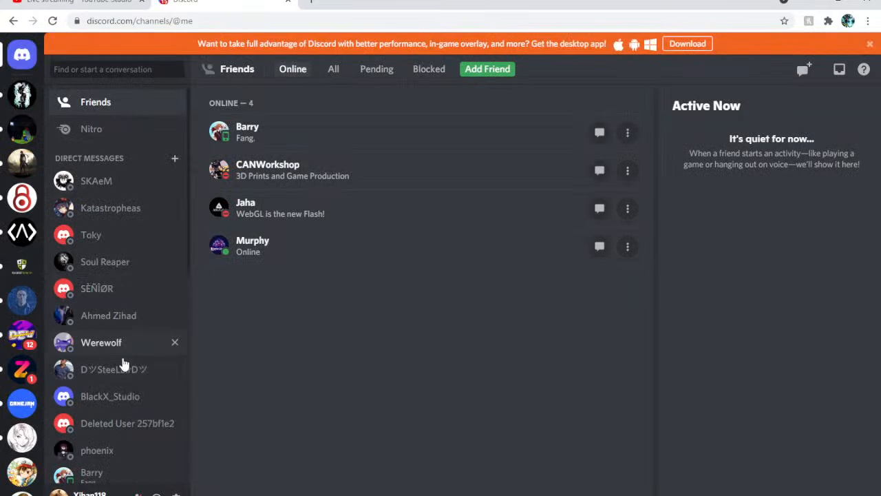
left_click(90, 493)
Return to the YouTube live chat and post "or on discord here" followed by the copied Discord tag
left_click(89, 3)
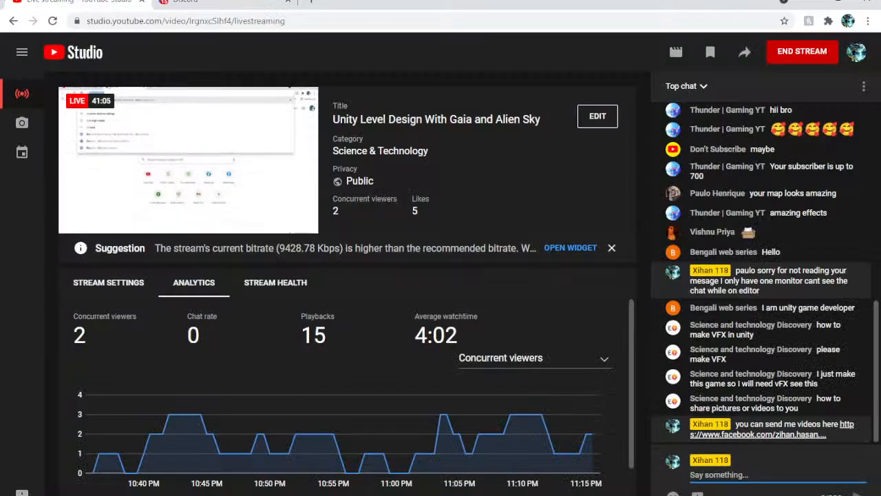
key("ctrl+v")
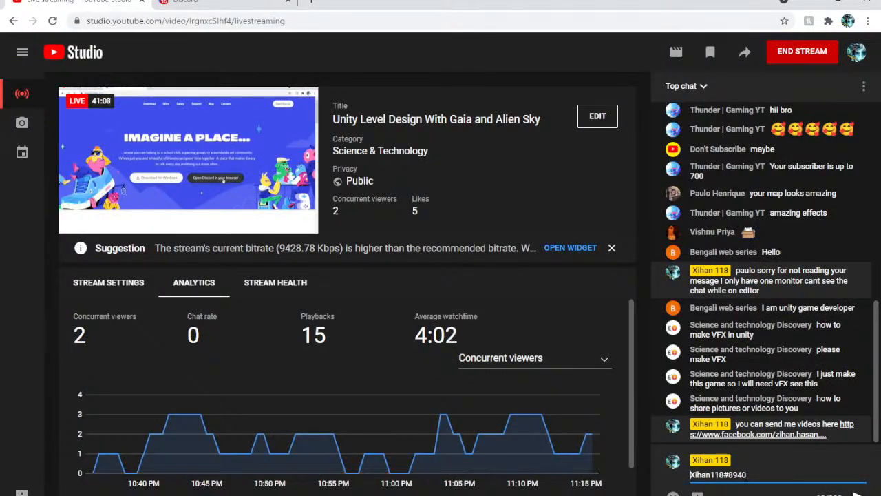
type("or on disc")
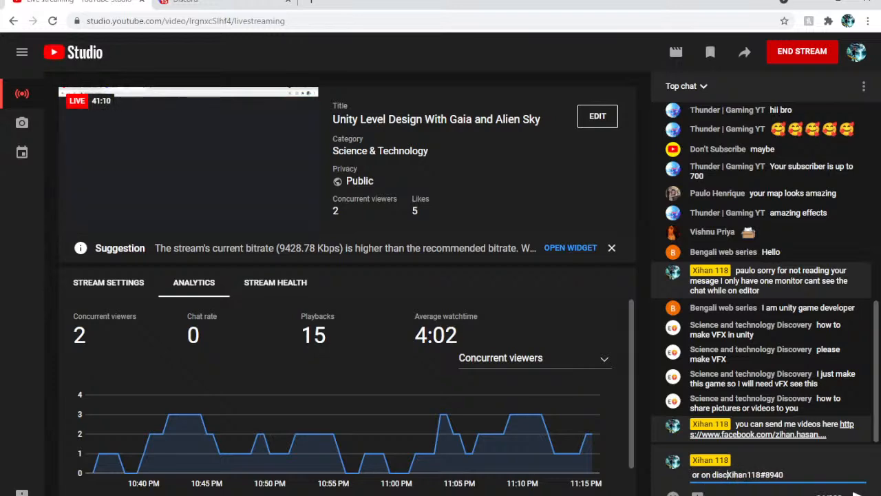
type("ord here")
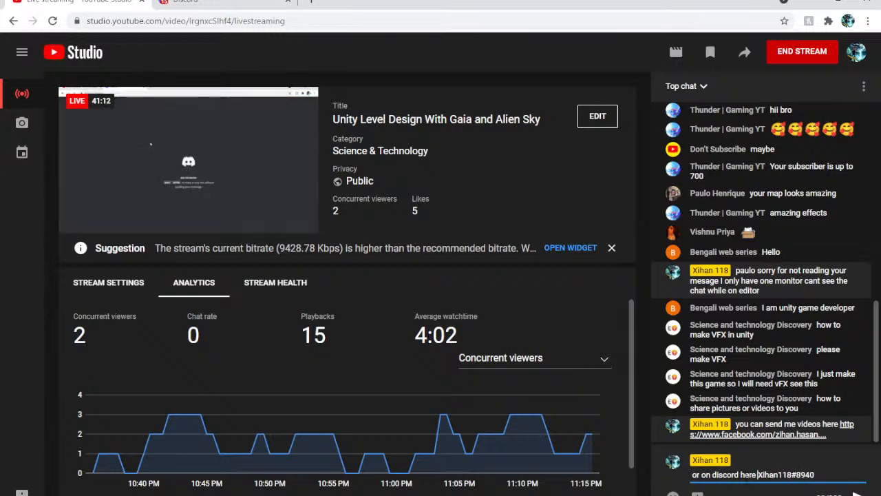
key("Return")
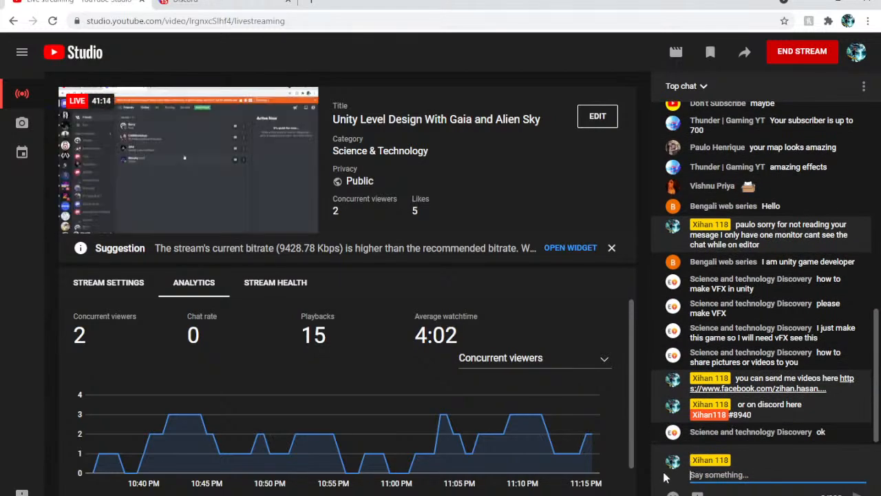
Switch to Unity, align the Main Camera with a Scene view among the alien trees and check it in the Game view
key("alt+Tab")
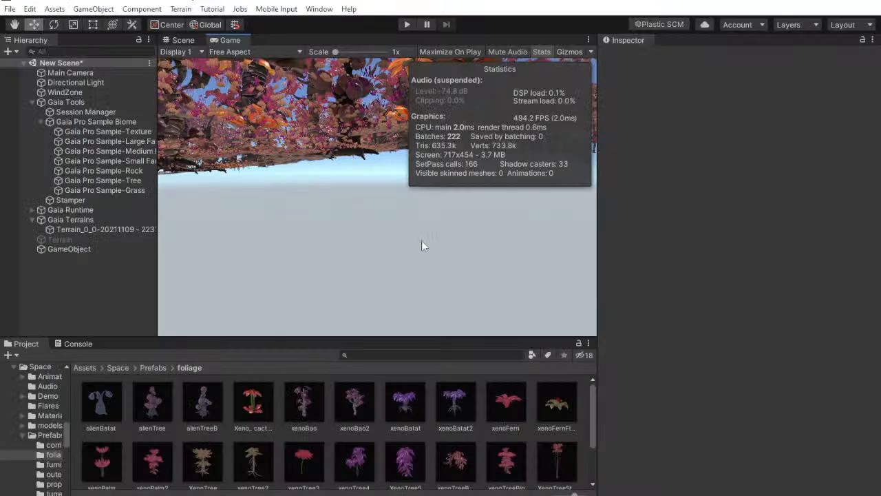
left_click(70, 72)
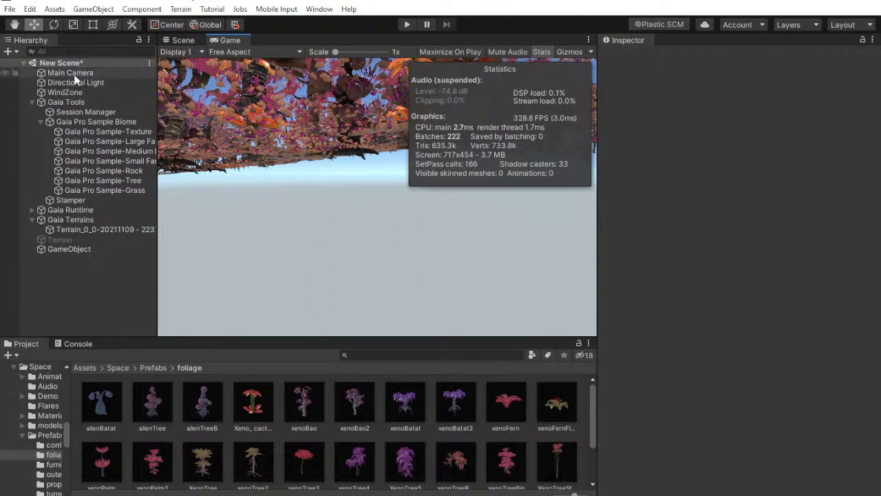
left_click(186, 41)
right_click_drag(365, 189, 777, 138)
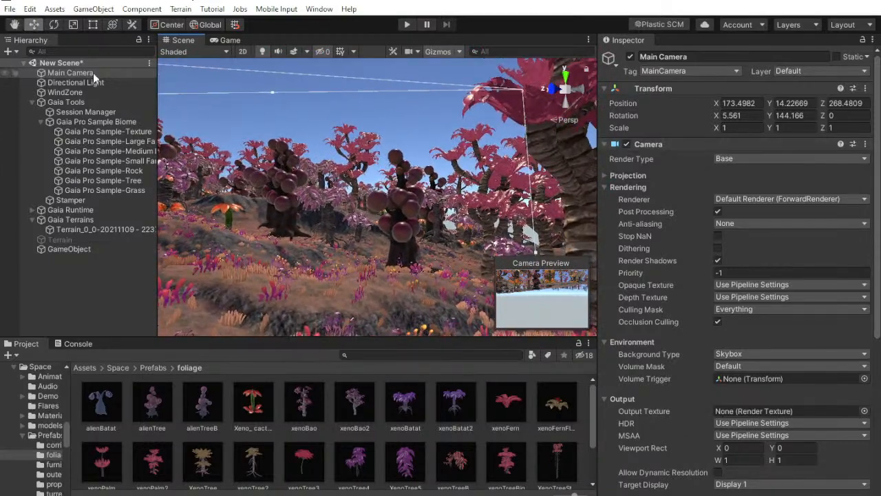
left_click(69, 261)
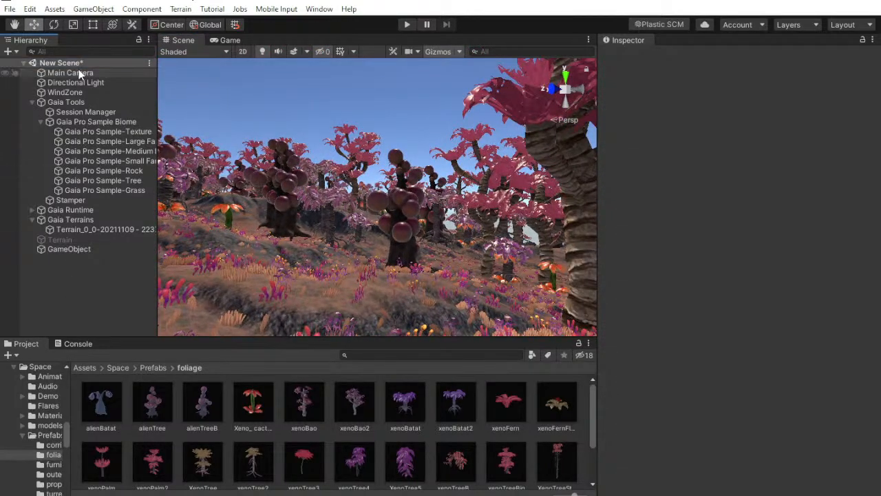
left_click(78, 71)
left_click(74, 81)
left_click(72, 73)
key("ctrl+shift+f")
left_click(225, 41)
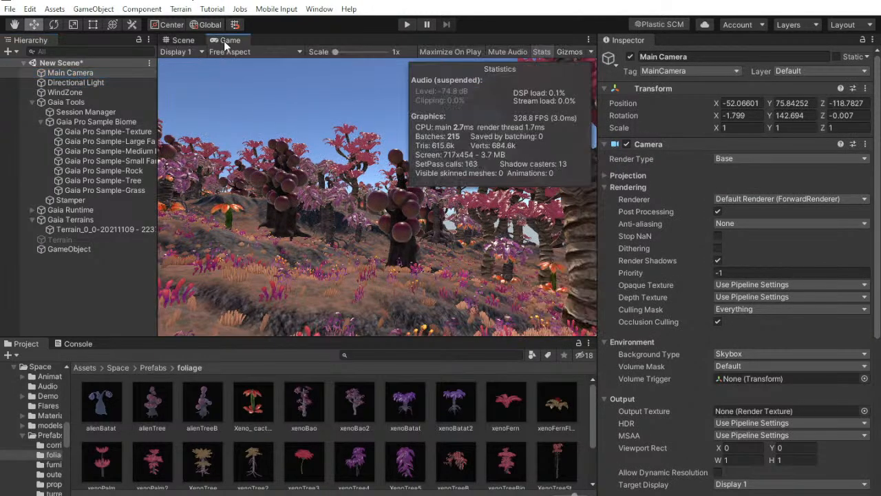
left_click(78, 280)
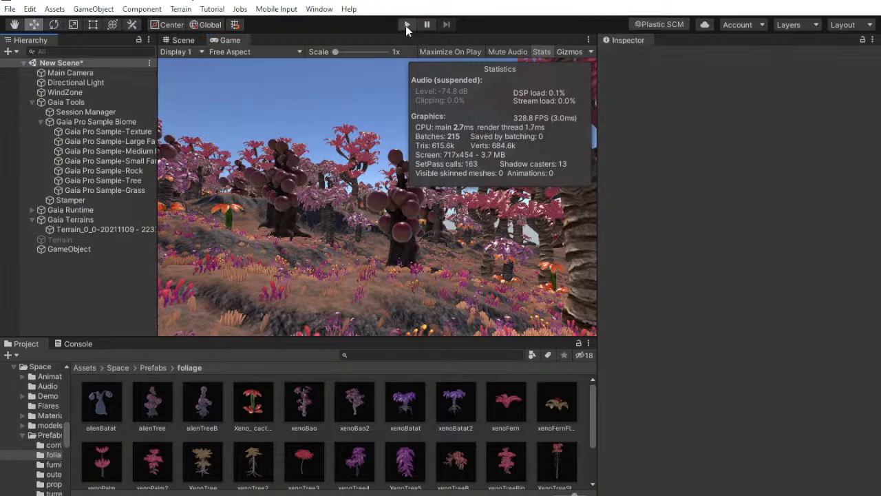
Examine the planted hillsides of the alien terrain from higher viewpoints in the Scene view
left_click(181, 40)
key("q")
middle_click_drag(372, 193, 377, 262)
right_click_drag(359, 221, 341, 279)
middle_click_drag(401, 192, 480, 391)
middle_click_drag(427, 200, 467, 379)
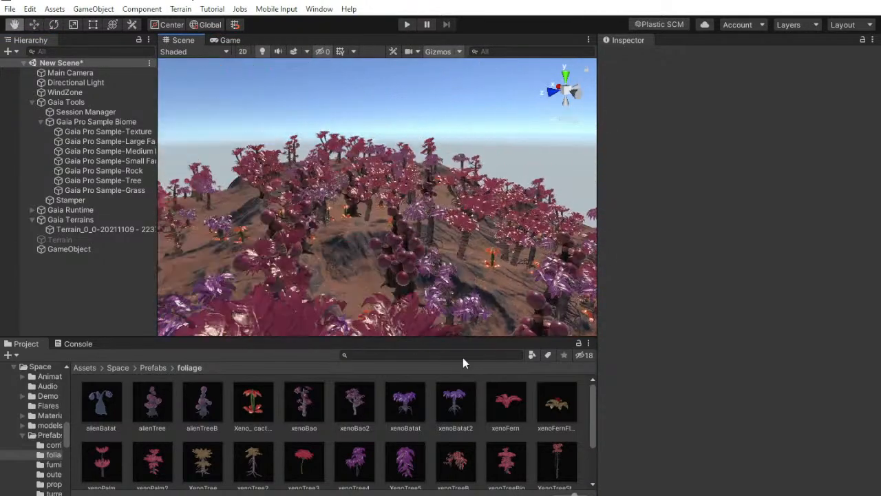
right_click_drag(386, 144, 381, 200)
middle_click_drag(361, 159, 474, 208)
right_click_drag(474, 208, 205, 231)
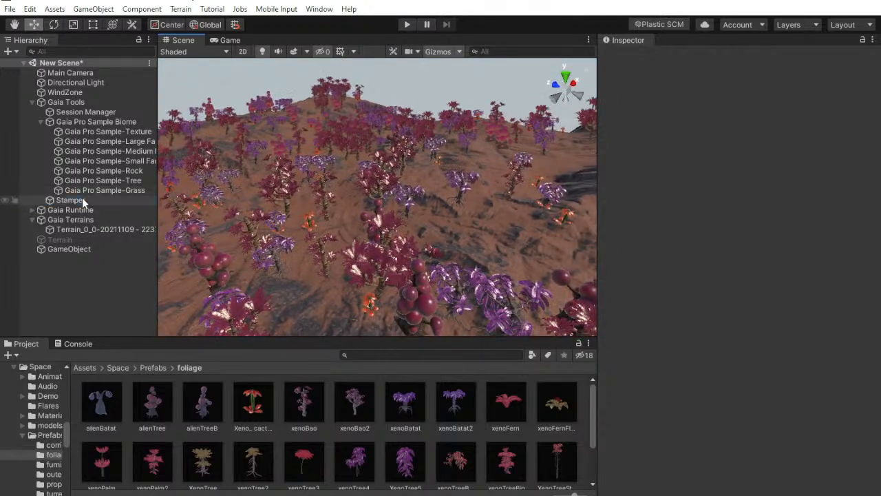
Select the Gaia Stamper, flatten the terrain with it and inspect the 4k Hills 2 stamp preview
left_click(71, 200)
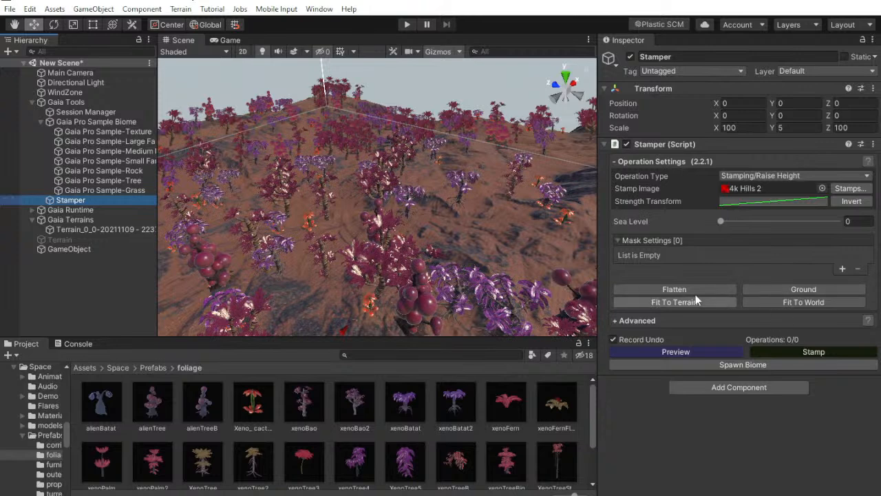
left_click(675, 290)
left_click(475, 282)
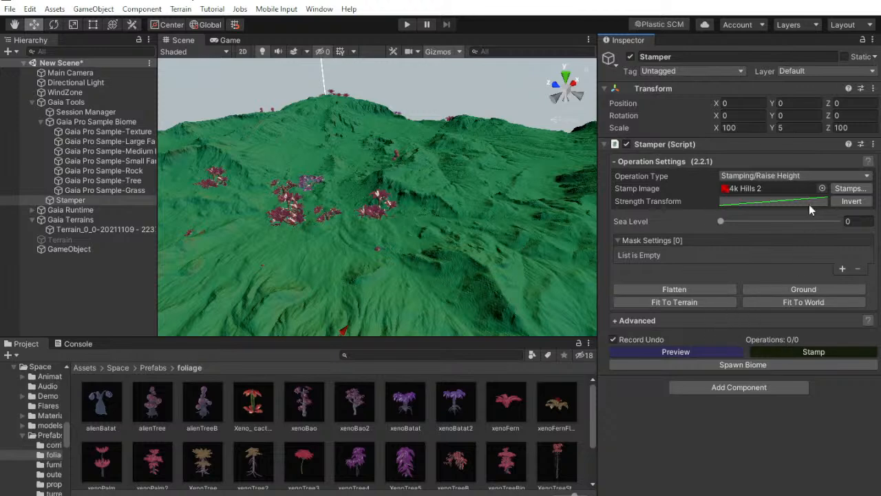
right_click_drag(519, 171, 611, 184)
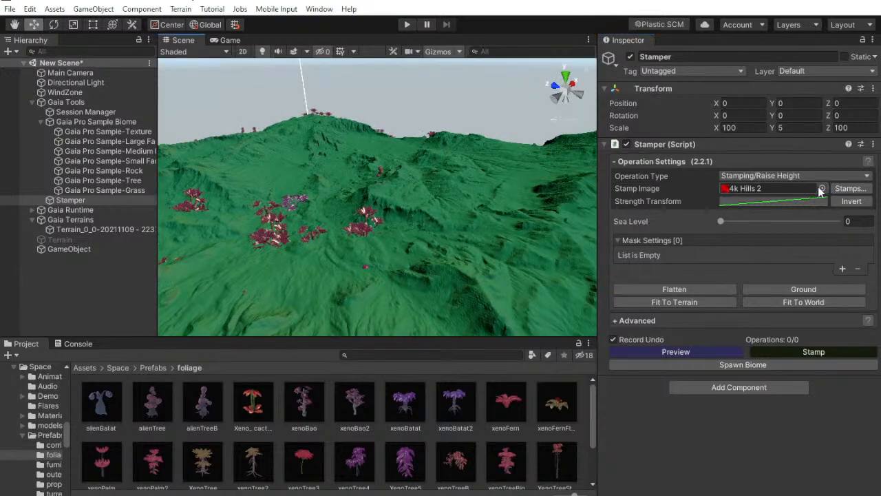
right_click_drag(454, 195, 459, 176)
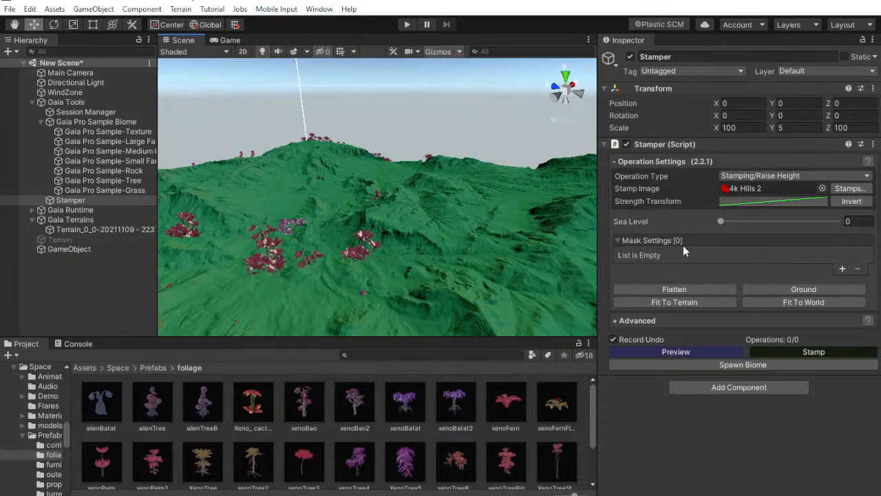
right_click_drag(500, 212, 521, 197)
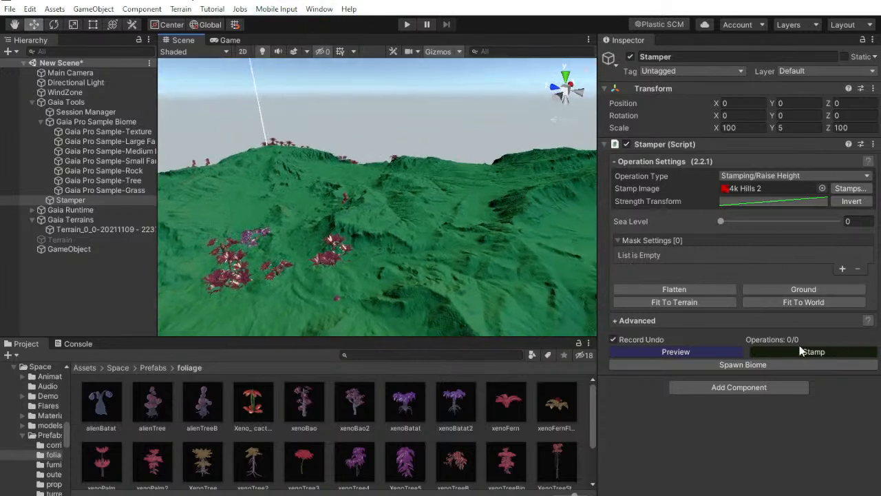
Open the Stamp Browser, move it clear of the terrain and switch the stamp category from Hills to Plains
left_click(842, 188)
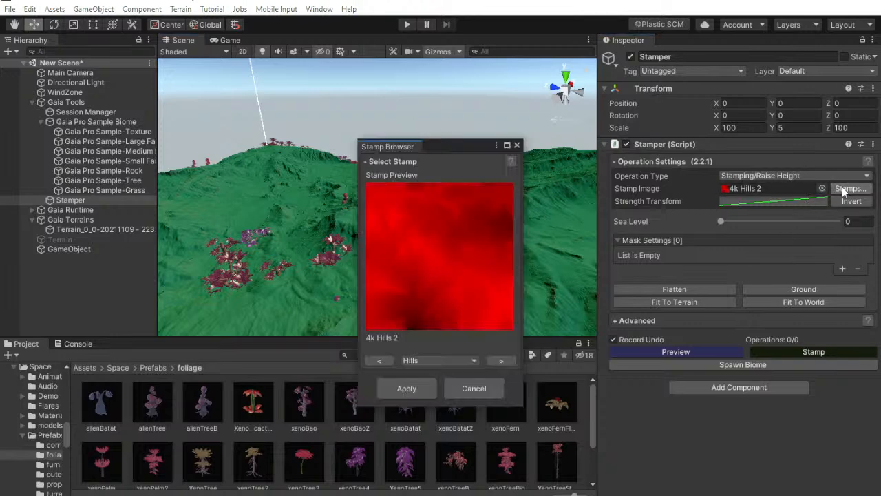
right_click_drag(358, 110, 417, 309)
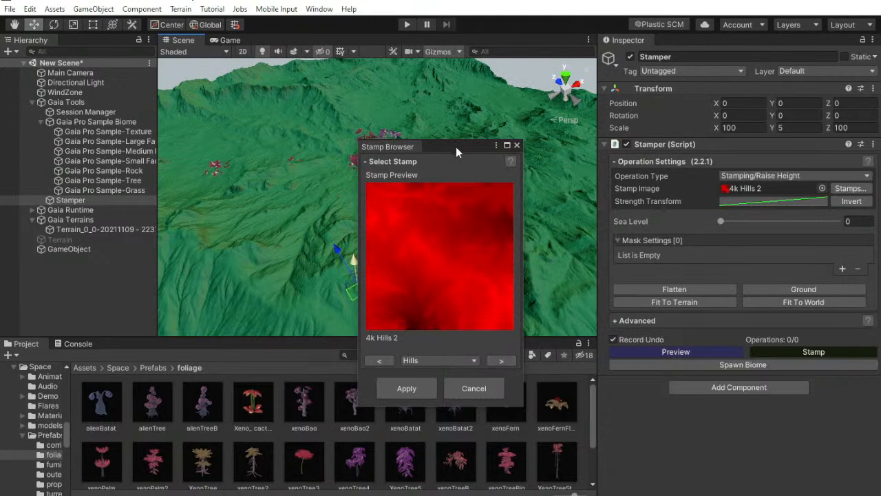
left_click_drag(449, 147, 639, 142)
left_click(626, 356)
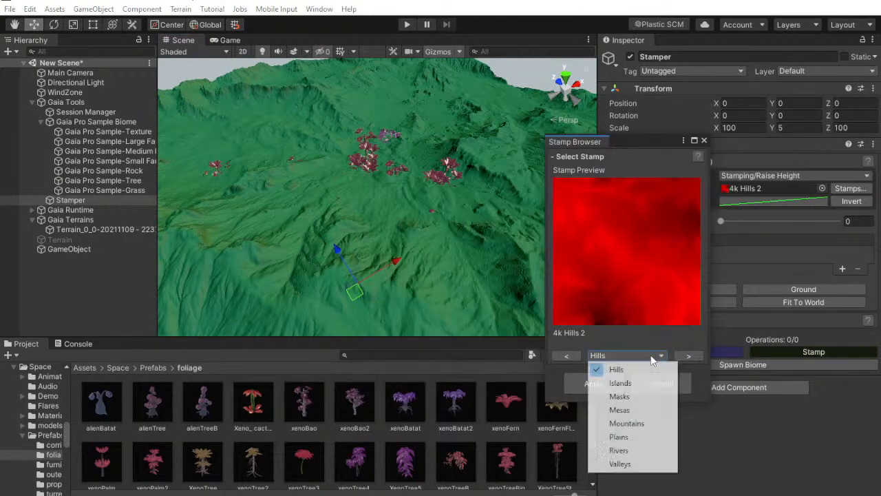
left_click(633, 436)
right_click_drag(439, 241, 402, 177)
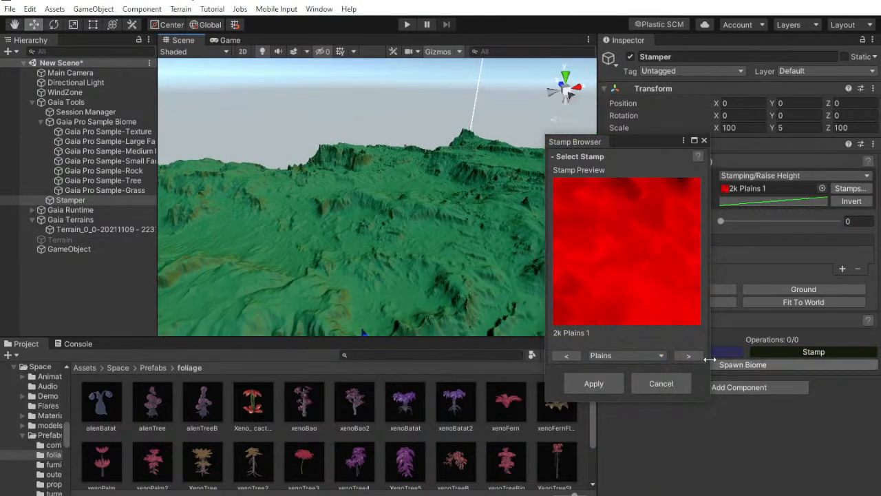
Preview the successive Plains stamps on the terrain up to 4k Plains 5, checking their shapes from different angles
left_click(680, 355)
left_click(680, 355)
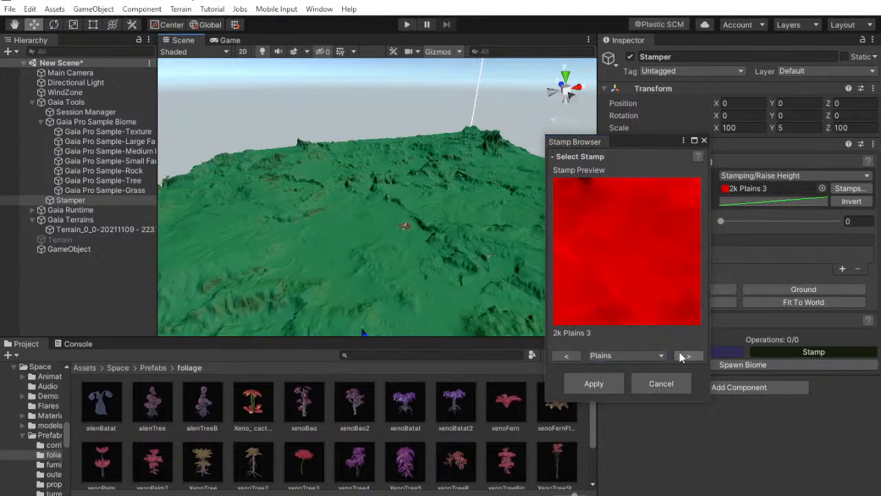
left_click(680, 356)
right_click_drag(466, 203, 604, 314)
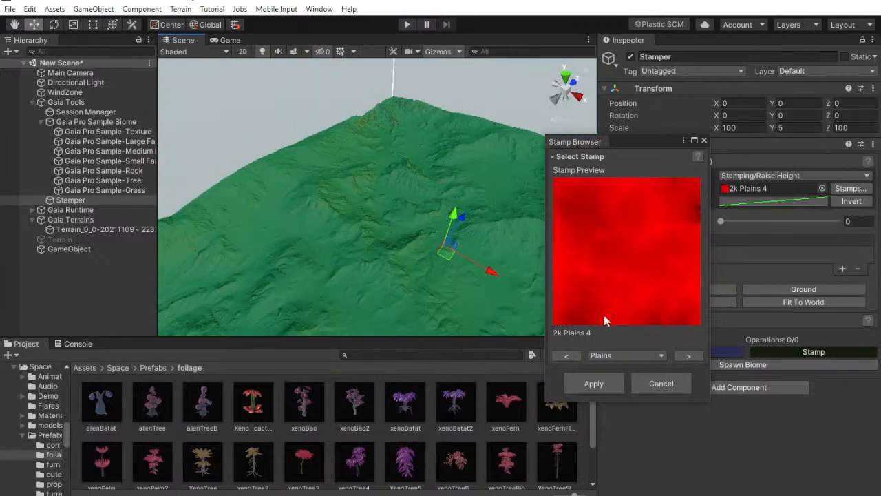
left_click(690, 356)
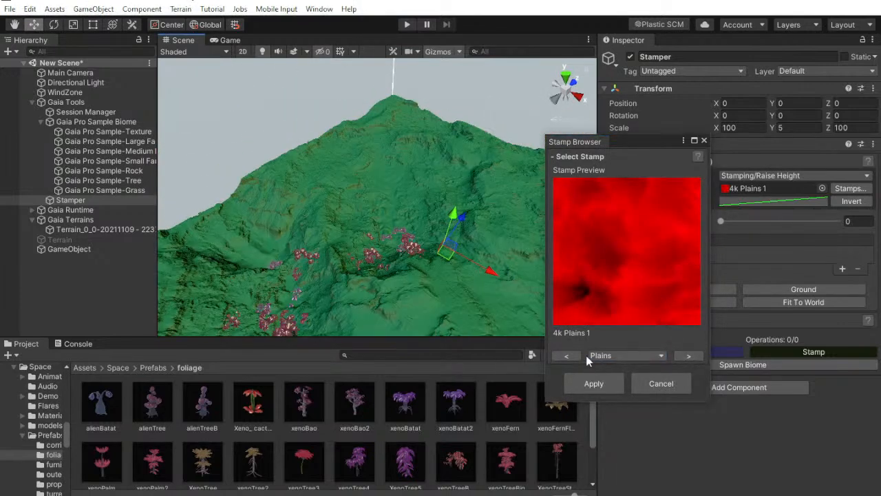
right_click_drag(486, 303, 485, 270)
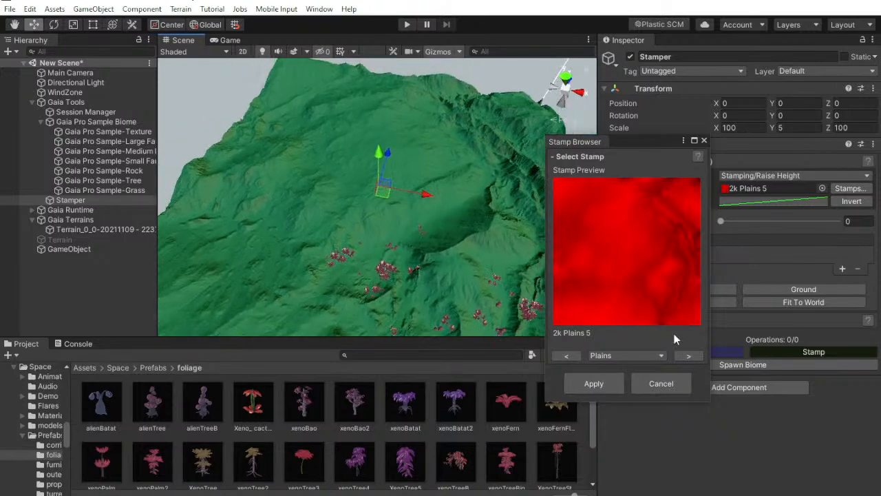
left_click(689, 356)
left_click(689, 356)
left_click(689, 356)
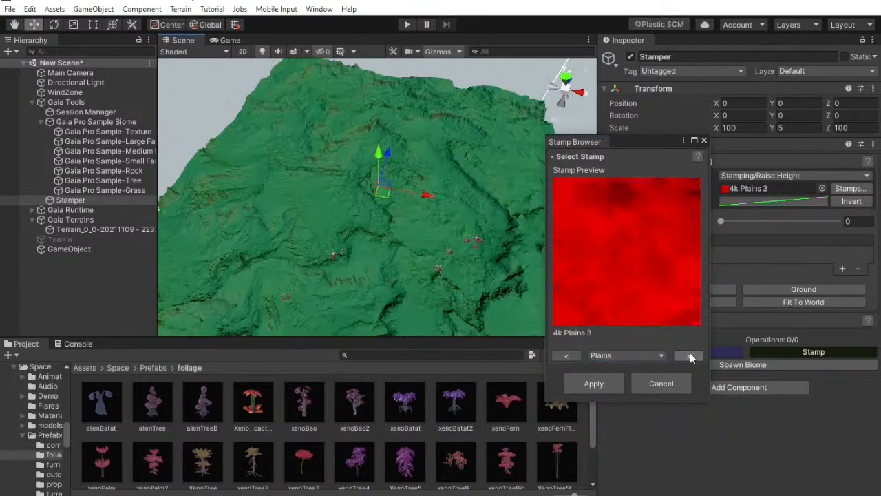
left_click(689, 356)
left_click(690, 354)
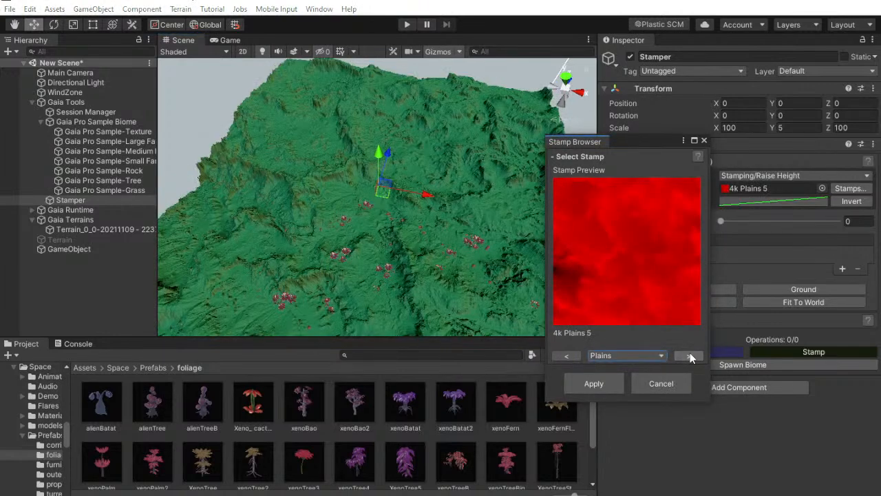
Preview the earlier Plains stamps on the terrain one after another, back to 2k Plains 3
left_click(576, 355)
left_click(576, 355)
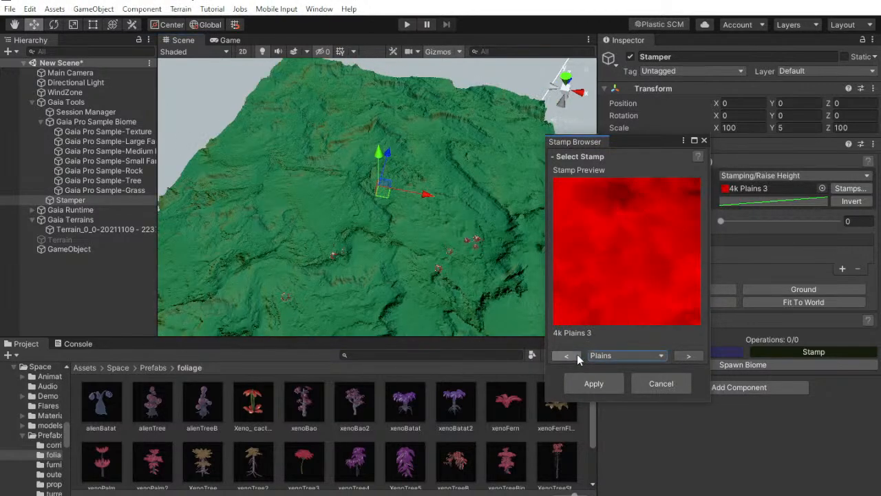
left_click(576, 355)
left_click(577, 355)
left_click(577, 355)
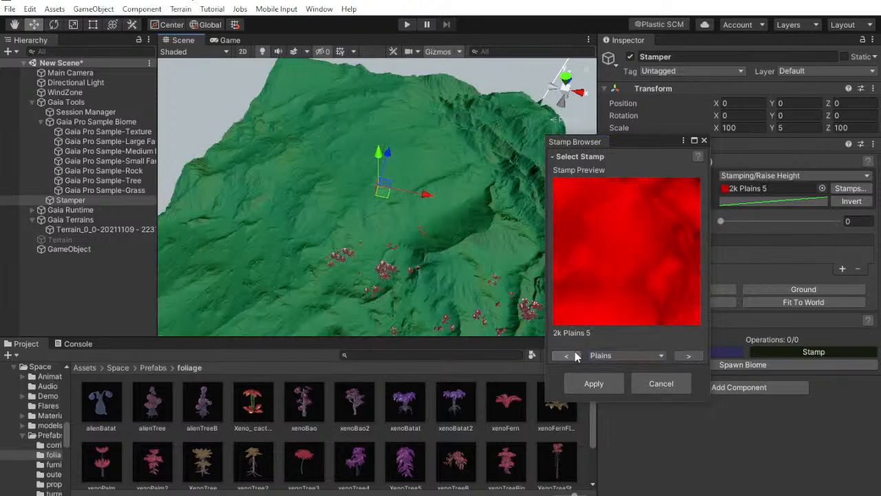
left_click(577, 355)
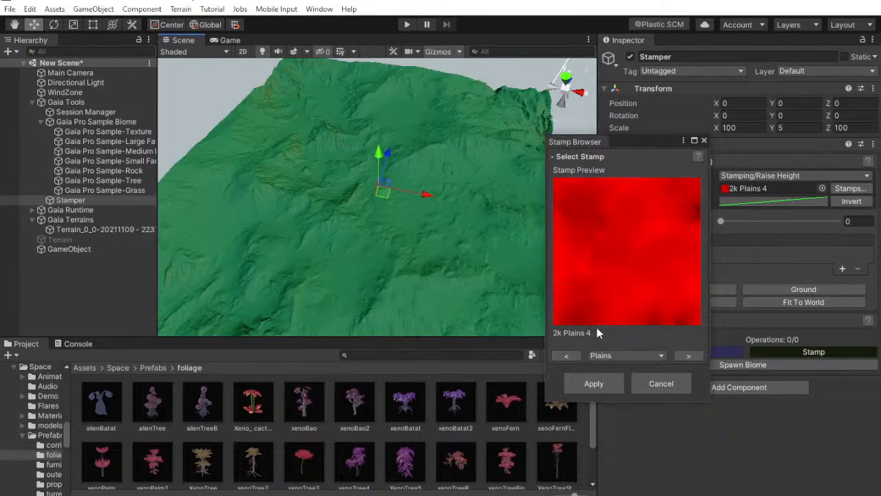
left_click(564, 353)
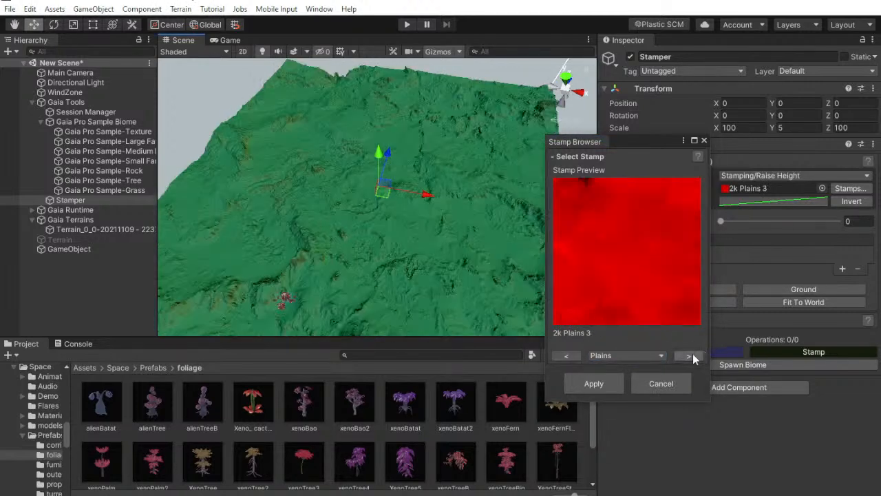
Choose the 2k Plains 4 stamp, apply it to the Stamper and stamp it onto the terrain
left_click(691, 356)
left_click(596, 386)
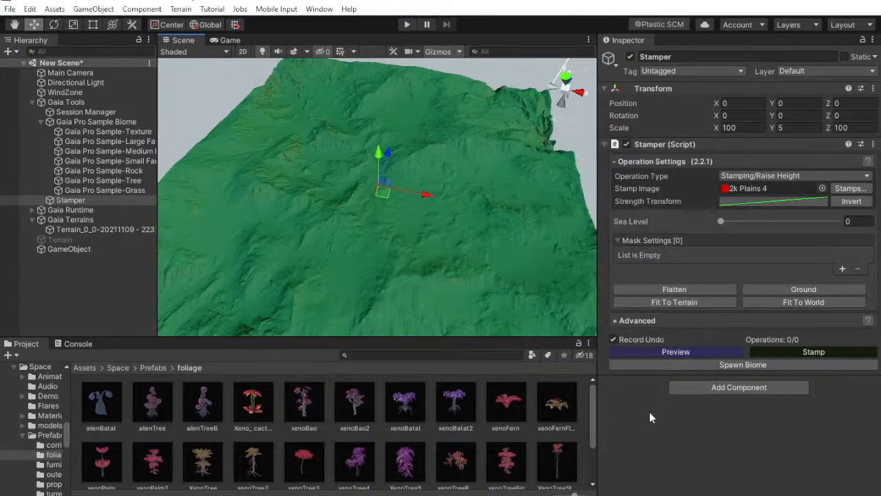
left_click(815, 350)
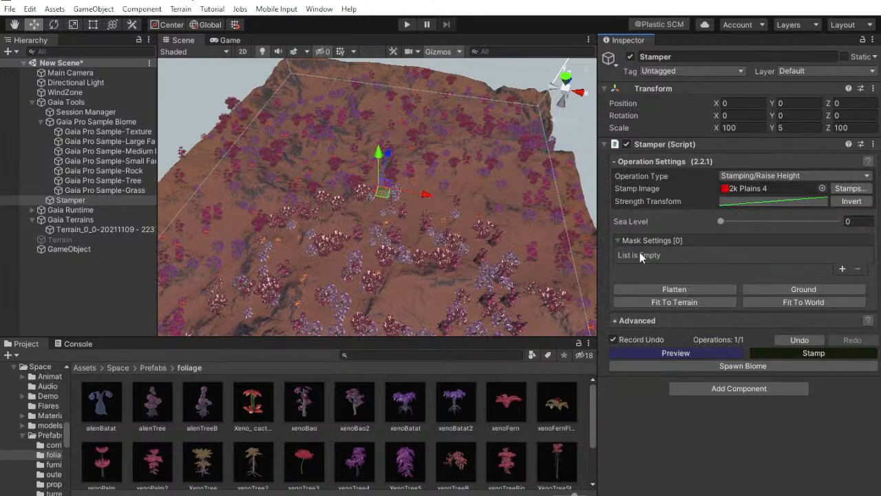
View the stamped terrain from ground level, select the Gaia terrain tile and respawn the xenoGrassSpiky item in its Vegetation Spawner
left_click_drag(441, 276, 432, 149, "alt")
key("w")
right_click_drag(432, 149, 342, 40)
left_click_drag(342, 35, 310, 482, "alt")
left_click(83, 232)
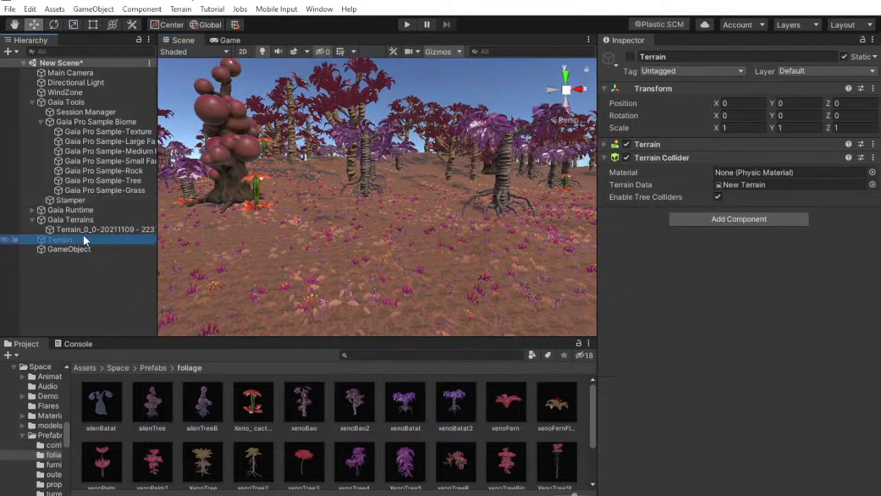
scroll(735, 321, "down", 3)
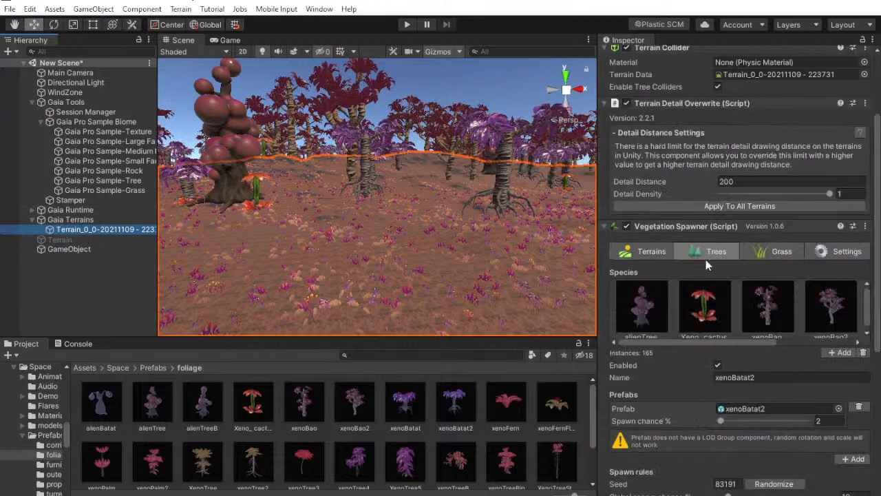
left_click(760, 253)
left_click(663, 309)
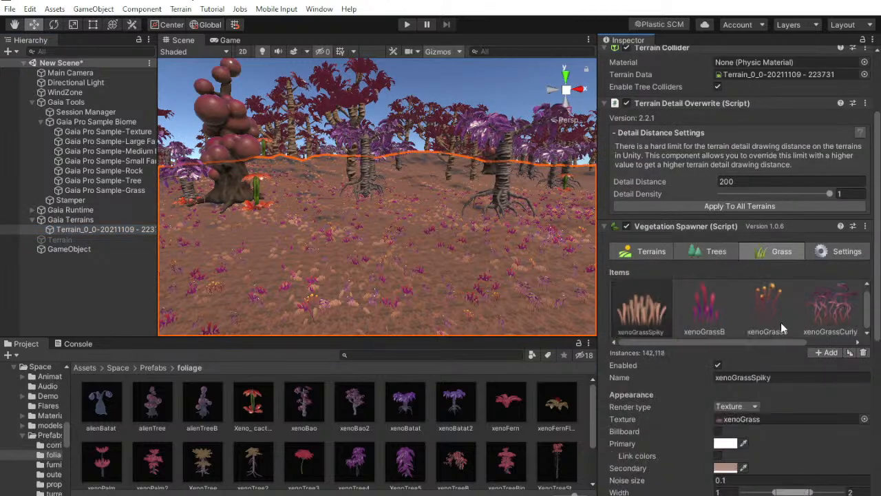
scroll(780, 317, "down", 6)
scroll(798, 433, "down", 2)
left_click(786, 429)
scroll(864, 348, "up", 9)
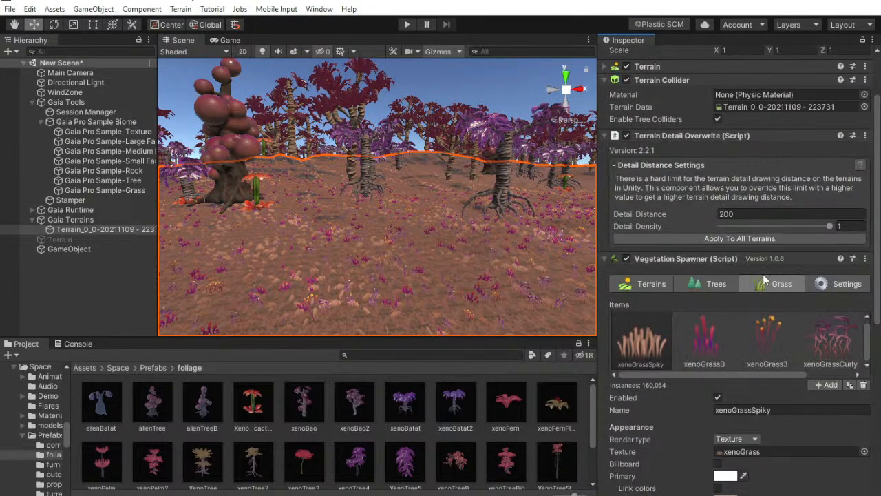
Respawn the first xenoGrassB and the xenoGrass3 grass items on the terrain
left_click(719, 319)
scroll(719, 324, "down", 8)
left_click(764, 433)
scroll(837, 345, "up", 8)
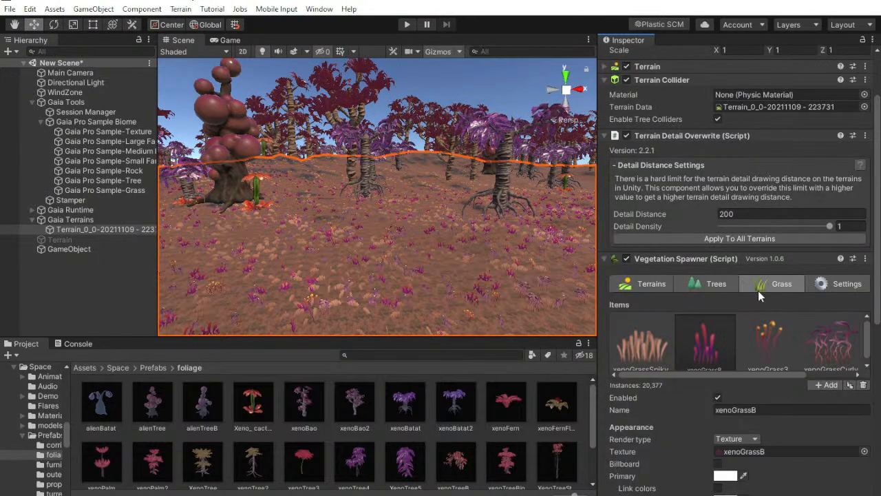
left_click(777, 349)
scroll(758, 385, "down", 8)
left_click(738, 432)
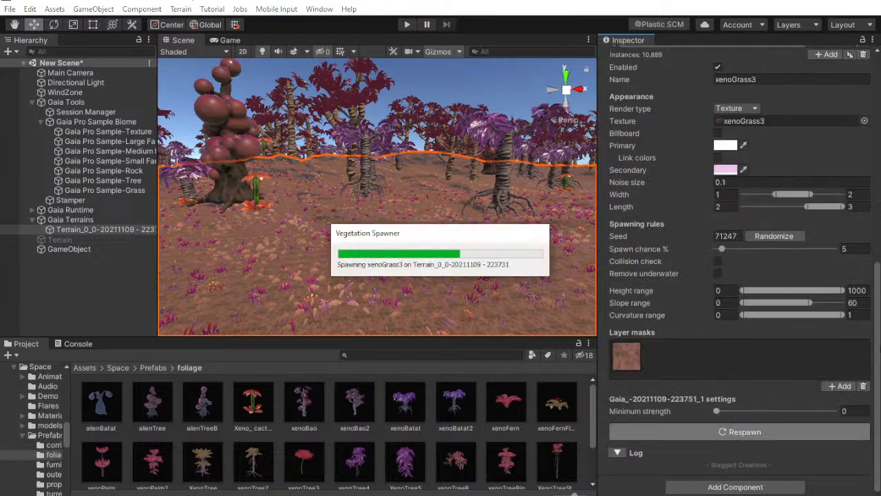
scroll(878, 291, "up", 10)
Respawn the xenoGrassCurly grass item on the terrain, and respawn xenoGrass3 once more
left_click(820, 413)
scroll(819, 413, "down", 8)
left_click(755, 433)
scroll(877, 299, "up", 10)
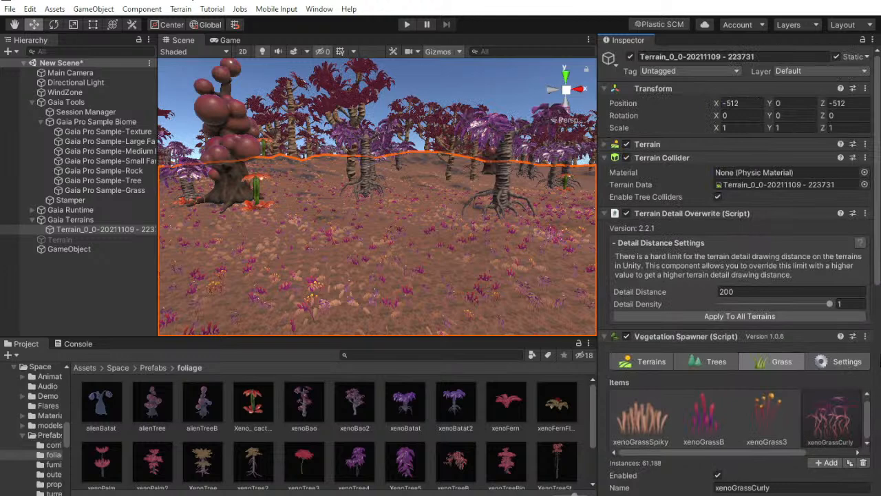
scroll(767, 207, "down", 4)
left_click(767, 199)
scroll(792, 310, "down", 8)
left_click(773, 432)
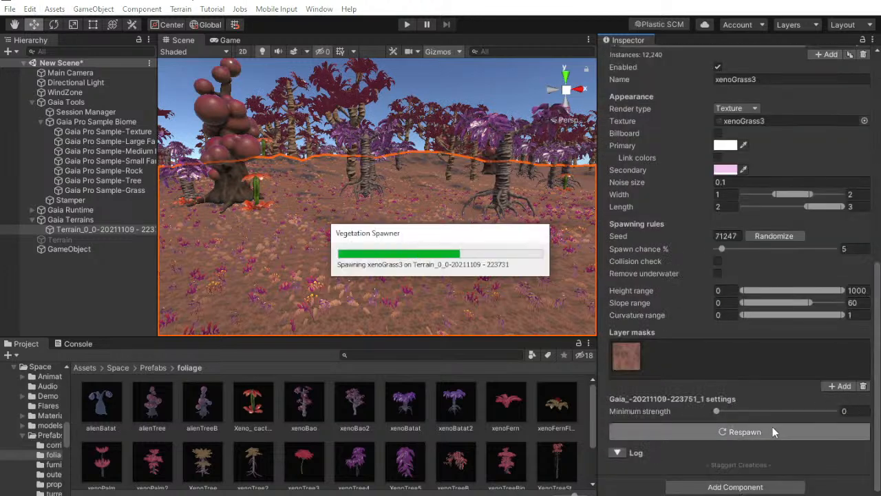
scroll(875, 336, "up", 10)
Check the xenoGrassCurly spawn settings and respawn the second xenoGrassB item that follows it in the grass list
left_click_drag(786, 374, 812, 358)
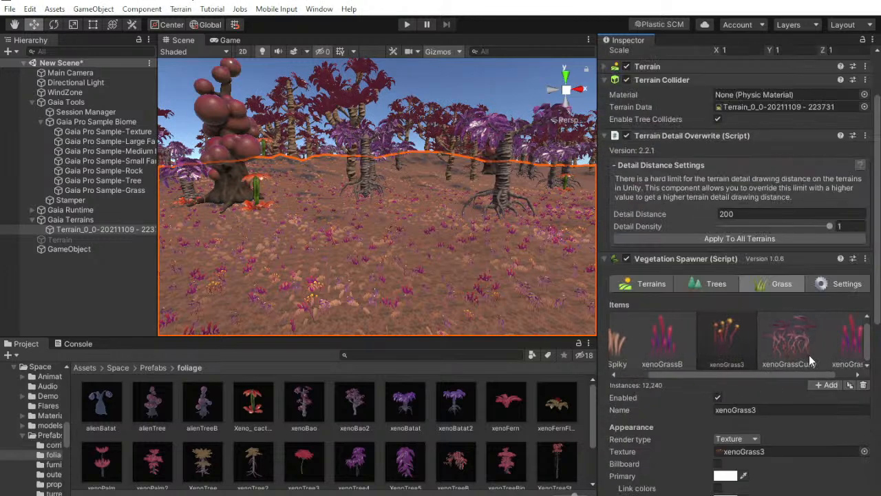
left_click(811, 357)
scroll(716, 445, "down", 10)
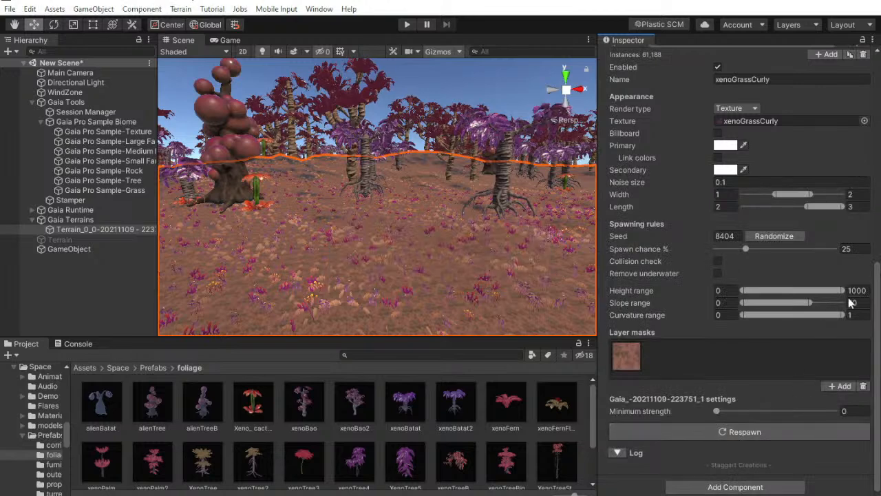
scroll(860, 307, "up", 10)
left_click_drag(770, 450, 796, 449)
left_click(826, 406)
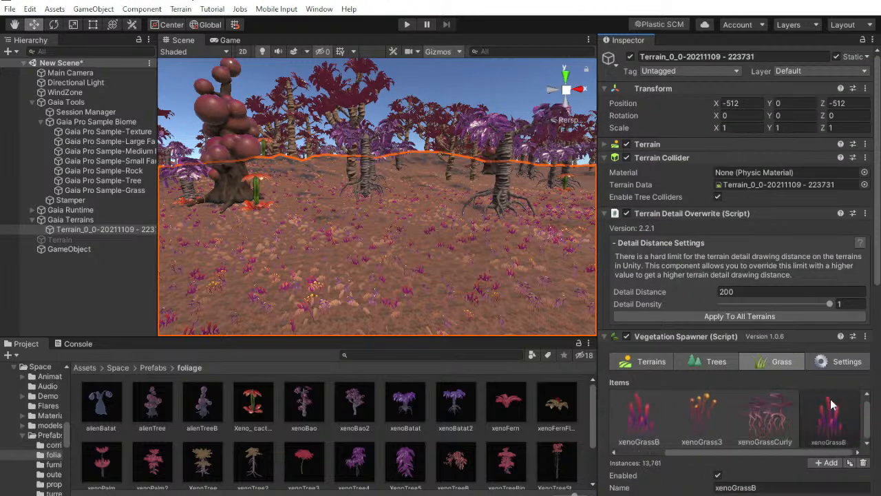
scroll(824, 409, "down", 10)
left_click(786, 434)
scroll(827, 373, "up", 5)
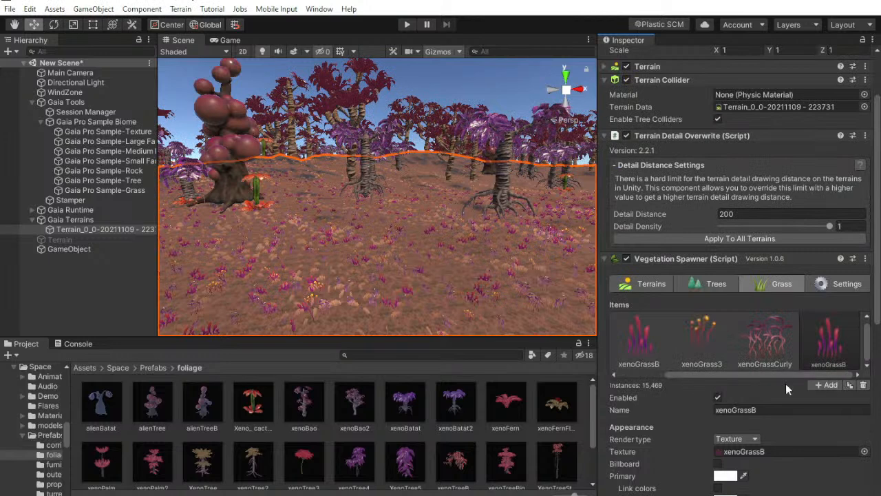
Switch the Vegetation Spawner to trees and randomize the spawn seeds of the alienTree and Xeno_cactus species
left_click(716, 284)
left_click(647, 341)
scroll(651, 351, "down", 5)
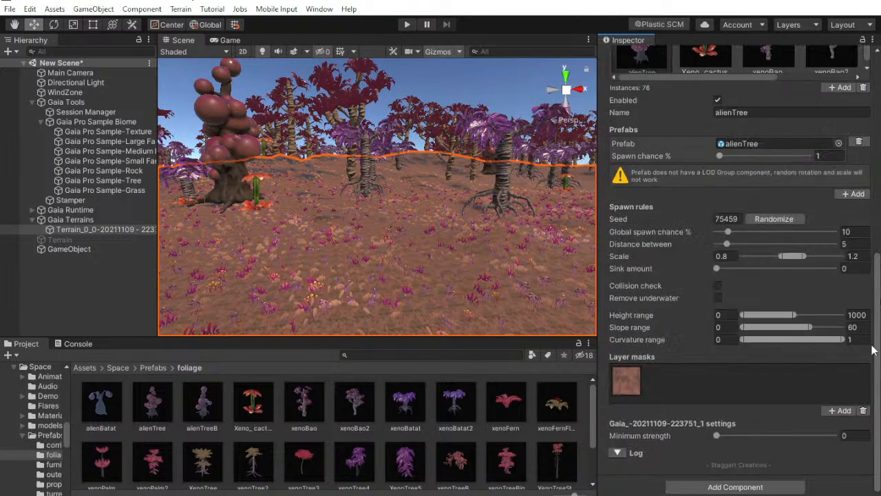
left_click(777, 220)
scroll(808, 238, "up", 4)
left_click(716, 248)
scroll(787, 261, "down", 4)
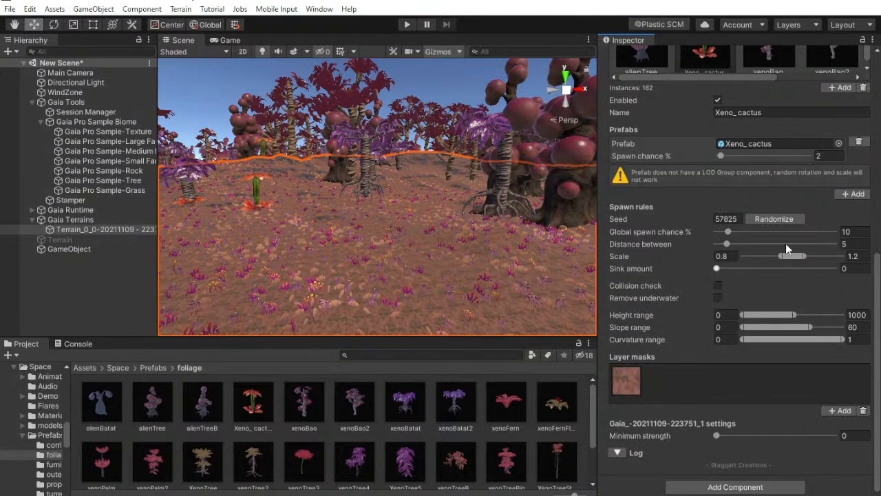
left_click(777, 220)
scroll(784, 316, "up", 6)
Randomize the spawn seeds of the xenoBao and xenoBao2 tree species
left_click(780, 365)
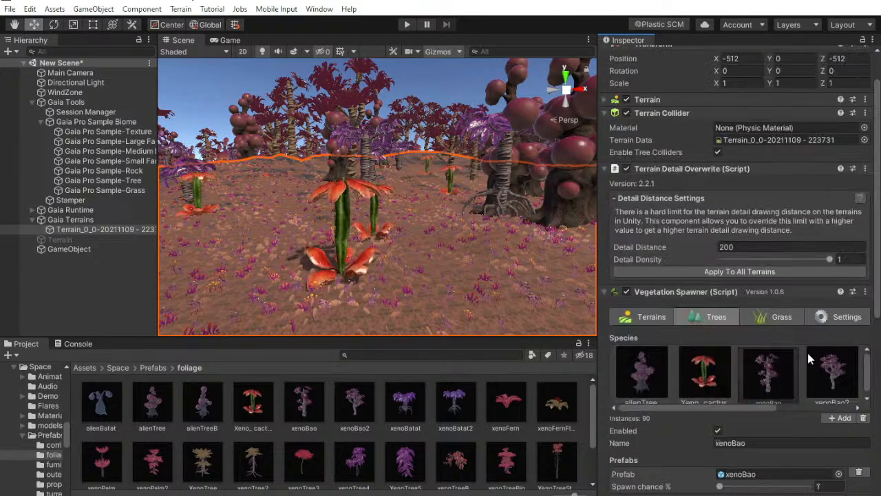
scroll(782, 355, "down", 5)
left_click(772, 220)
scroll(861, 303, "up", 5)
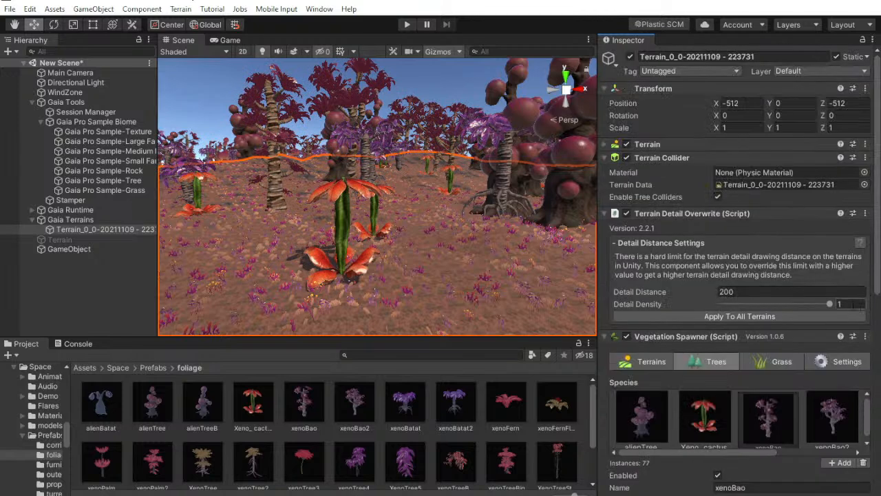
left_click(834, 417)
scroll(792, 386, "down", 5)
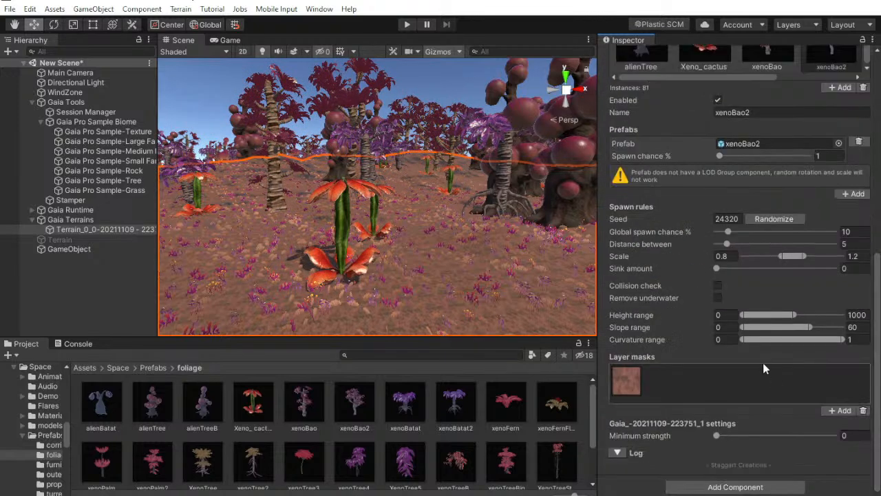
left_click(773, 219)
scroll(871, 354, "up", 5)
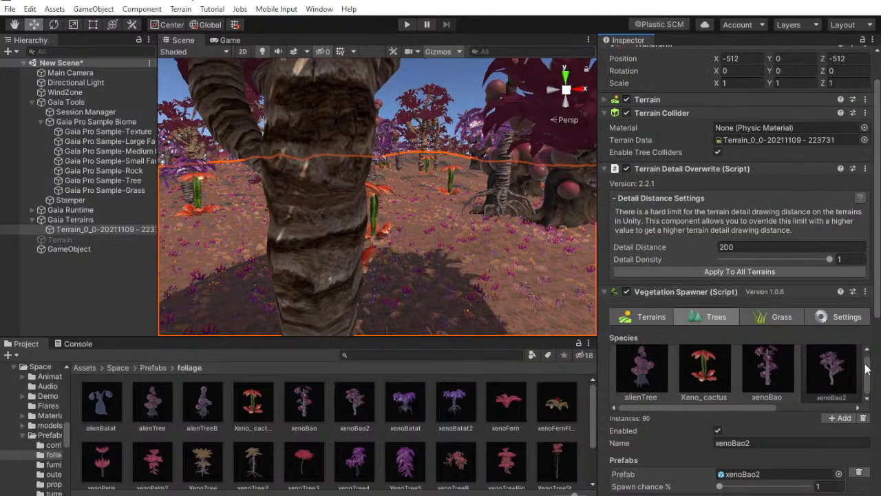
Randomize the spawn seeds of the xenoBatat and xenoBatat2 tree species
left_click_drag(761, 408, 835, 409)
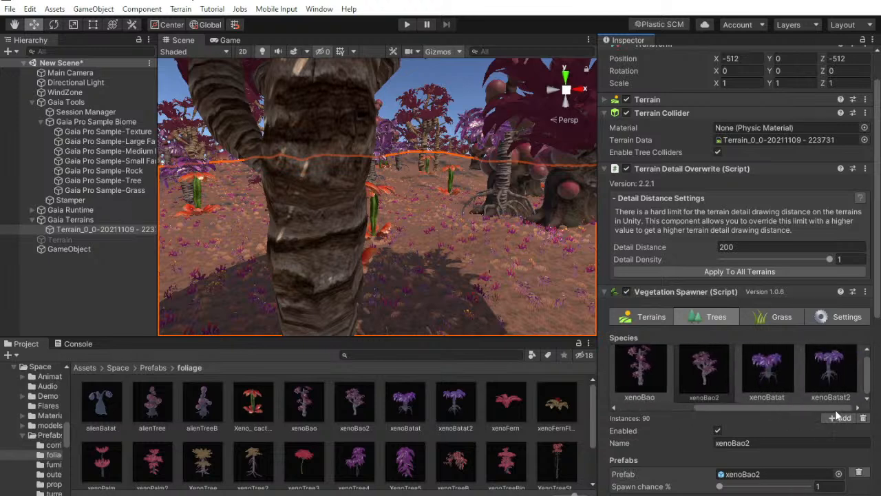
left_click(770, 381)
scroll(793, 376, "down", 5)
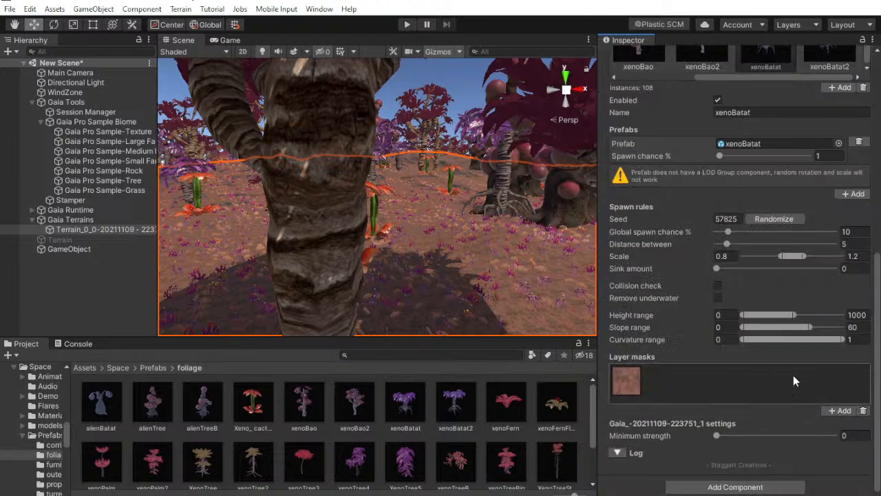
left_click(767, 221)
scroll(875, 355, "up", 5)
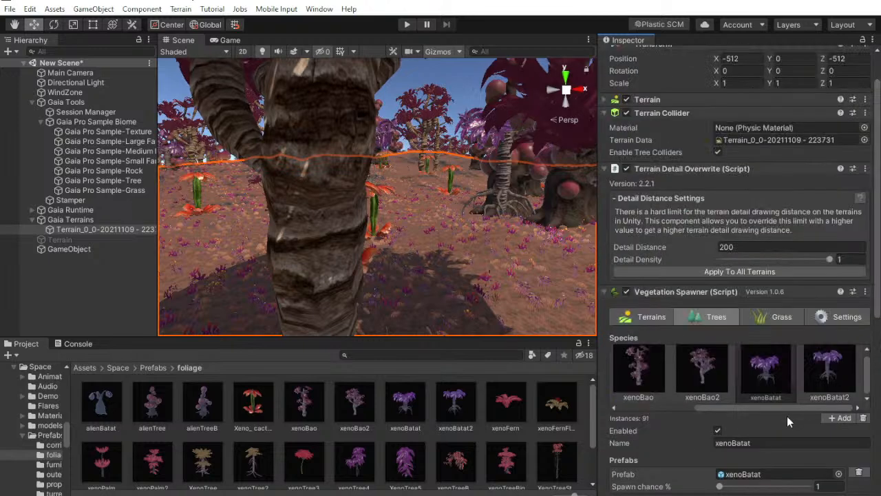
left_click(830, 372)
scroll(782, 356, "down", 5)
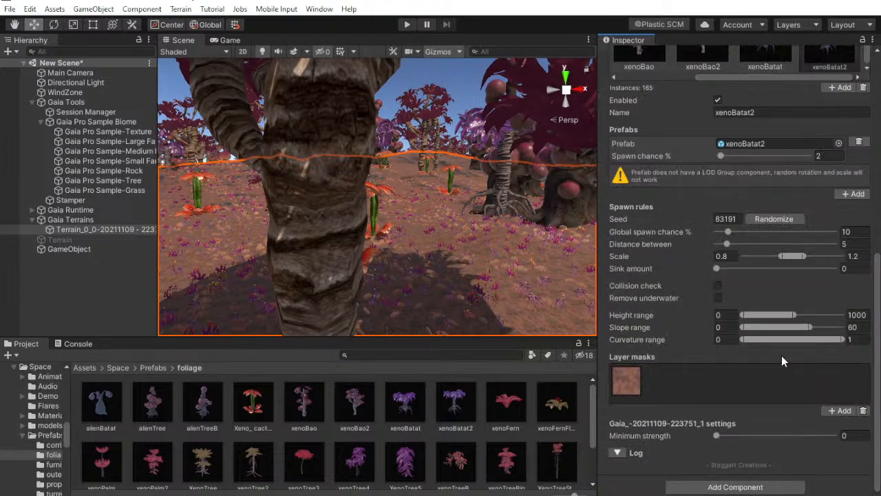
left_click(775, 221)
Look around the replanted landscape, reselect the Gaia terrain tile and randomize the Xeno_cactus spawn seed again
left_click(122, 285)
right_click_drag(429, 235, 121, 221)
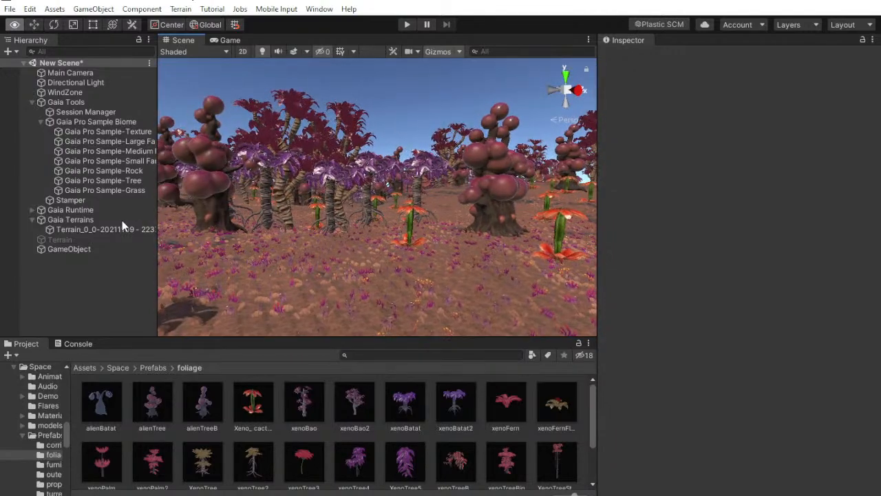
left_click(97, 226)
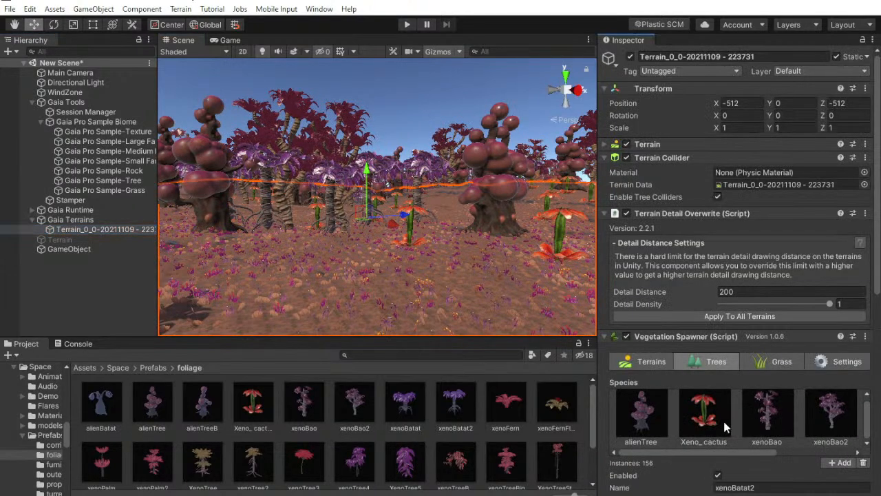
left_click(704, 413)
scroll(727, 429, "down", 5)
left_click(779, 372)
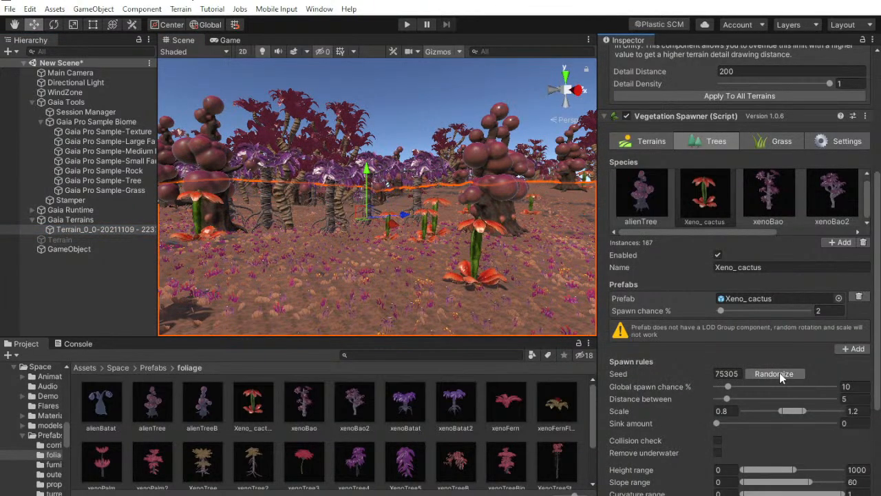
Randomize the spawn seeds of xenoBao and xenoBao2 again to redistribute these trees
left_click(770, 193)
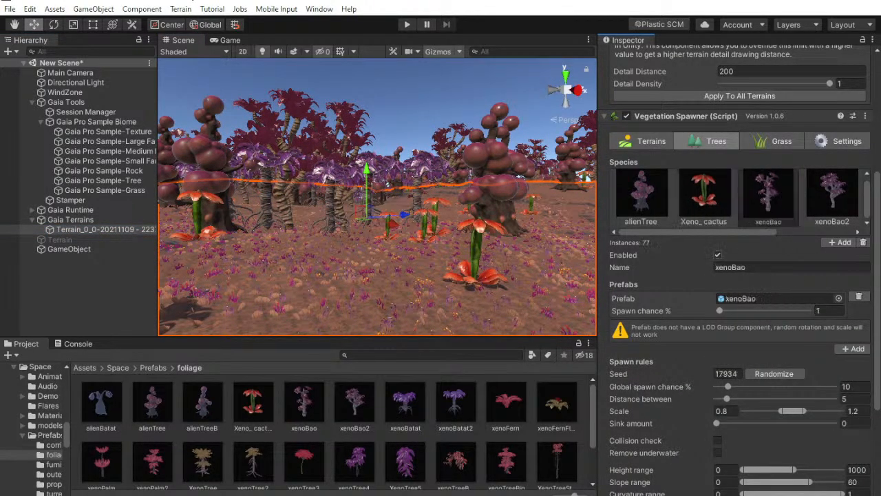
left_click(776, 372)
left_click(836, 200)
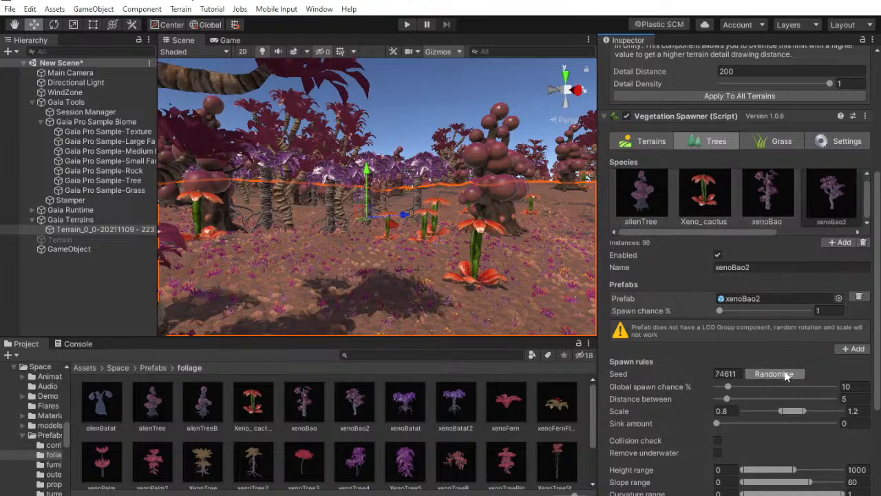
left_click(776, 373)
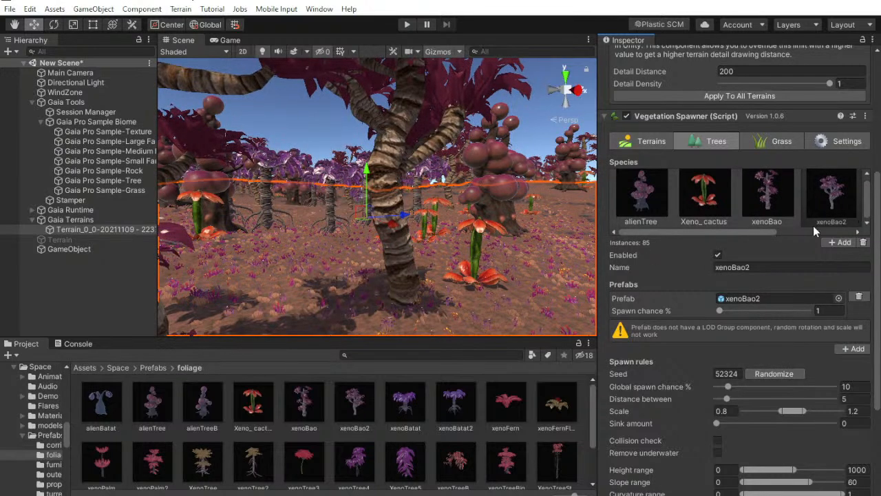
Randomize the spawn seed of the xenoBatat tree species again
scroll(798, 230, "right", 3)
left_click(814, 196)
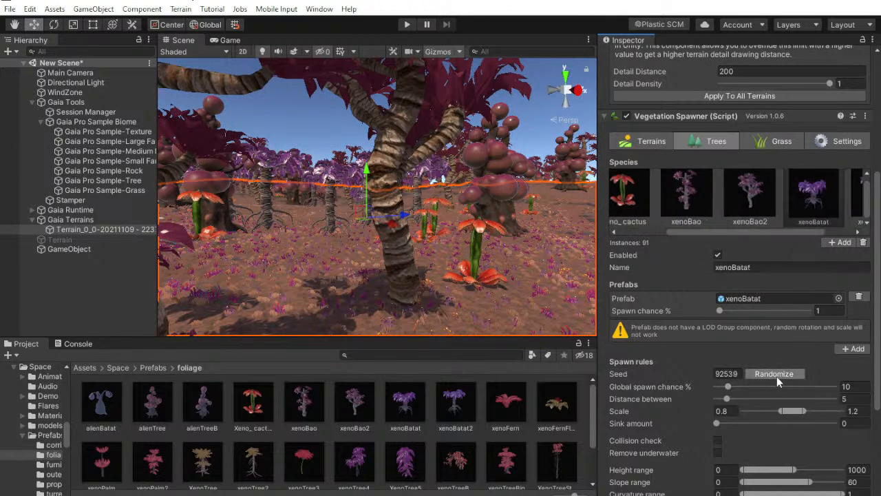
left_click(780, 376)
left_click(789, 374)
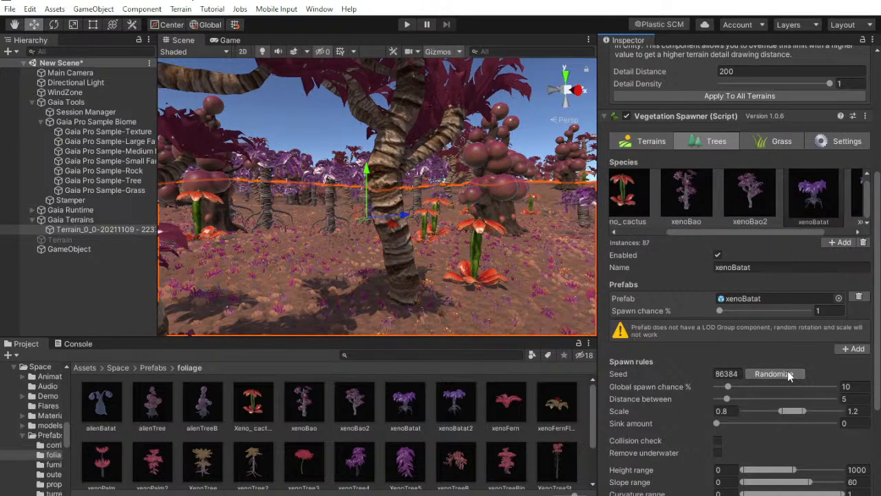
Randomize the xenoBatat2 spawn seed and set its prefab spawn chance to 1%
left_click(857, 207)
left_click_drag(793, 233, 839, 237)
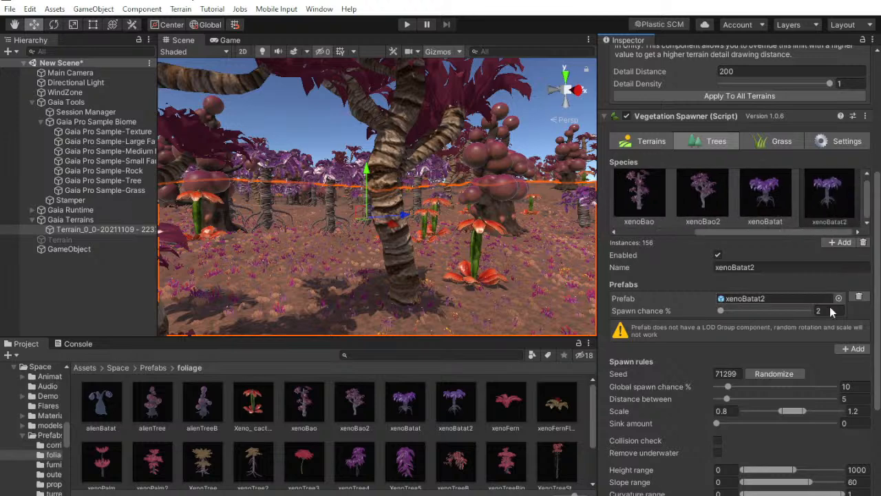
left_click(774, 374)
left_click(774, 374)
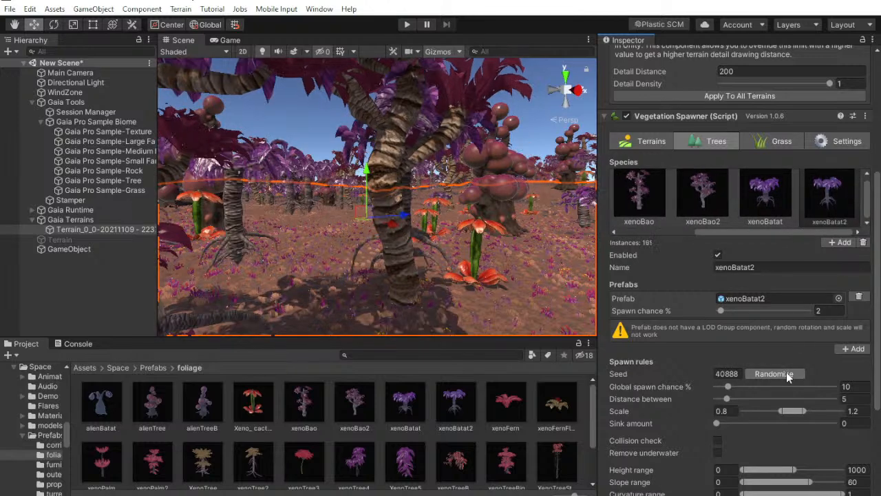
left_click(787, 375)
left_click(786, 375)
left_click(823, 310)
type("1")
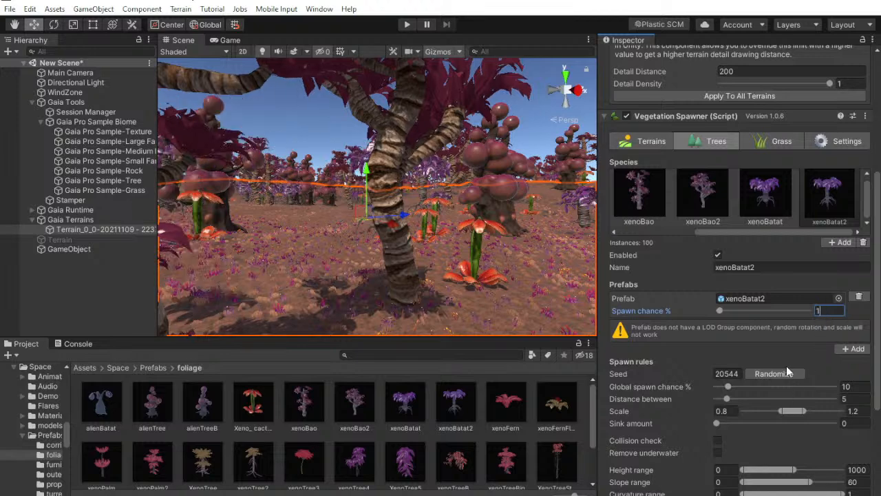
Randomize the xenoBatat2 spawn seed repeatedly to redistribute its trees at the lower spawn chance
left_click(786, 377)
left_click(787, 377)
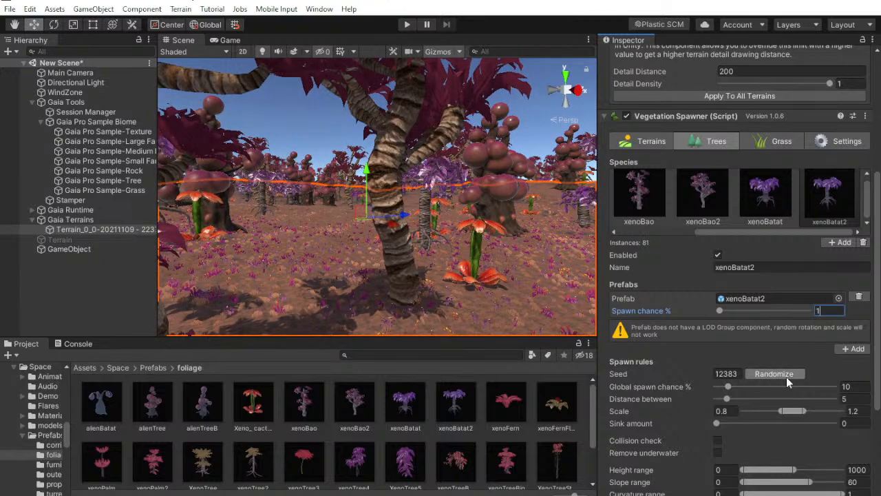
left_click(786, 376)
left_click(787, 377)
left_click(786, 376)
left_click(786, 377)
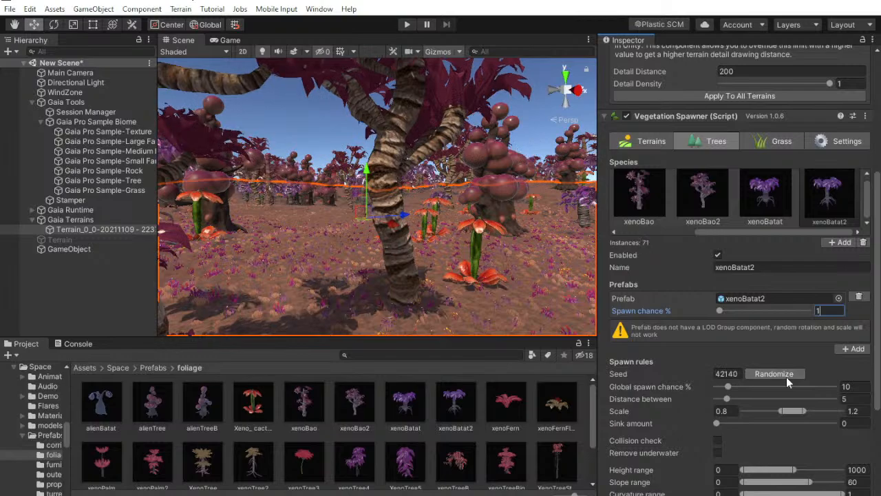
left_click(785, 376)
Enable the original Terrain object and select it in the scene, looking closely at its mountain slope
left_click(29, 290)
right_click_drag(448, 241, 165, 282)
key("w")
left_click(103, 240)
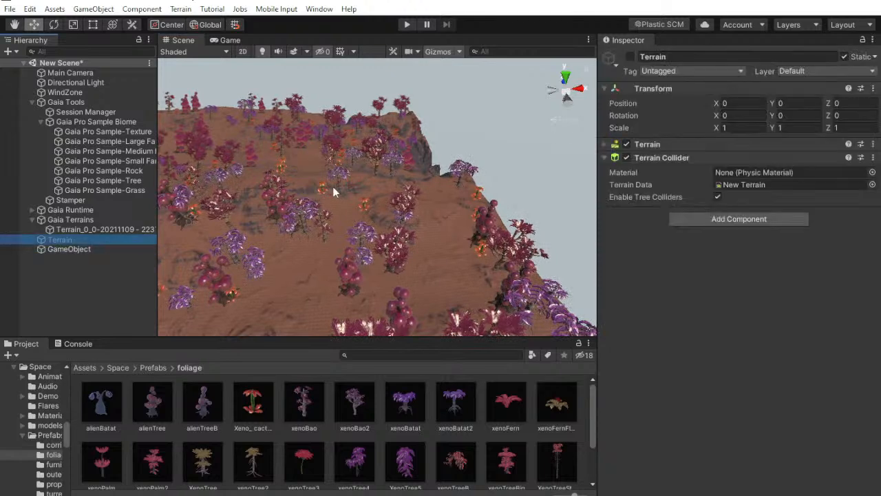
left_click(631, 56)
left_click(104, 289)
right_click_drag(460, 190, 370, 245)
left_click(455, 198)
right_click_drag(543, 214, 313, 191)
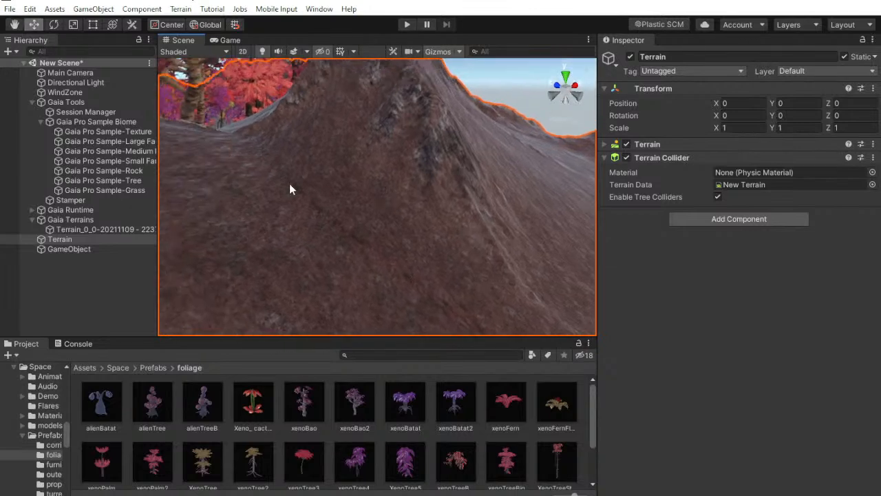
Try painting the MainLand texture layer onto the original Terrain's mountain slope with the Paint Texture tool
left_click(675, 146)
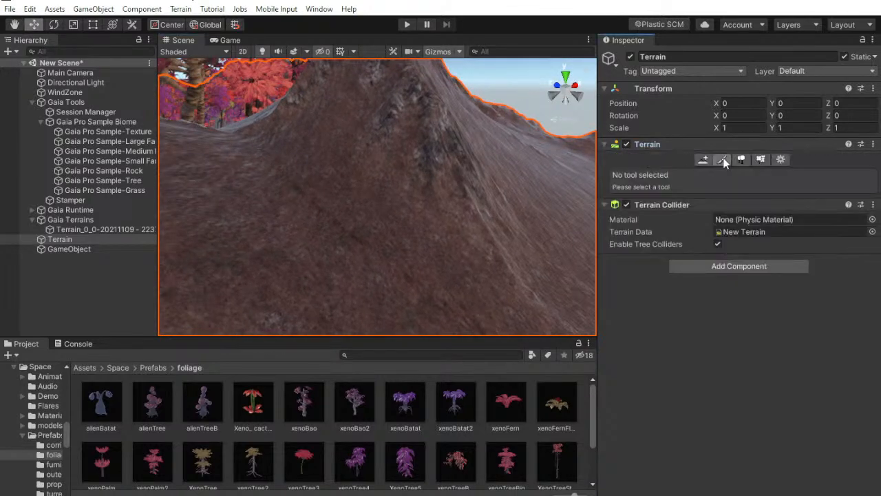
left_click(718, 159)
scroll(716, 186, "down", 3)
mouse_move(395, 167)
right_mouse_down()
mouse_move(390, 154)
mouse_move(342, 134)
mouse_move(344, 160)
right_mouse_up()
scroll(396, 200, "up", 1)
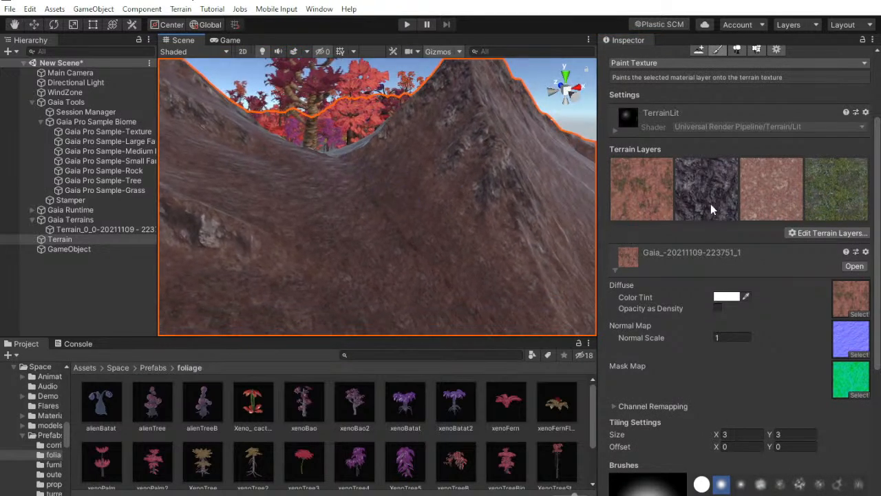
left_click(672, 195)
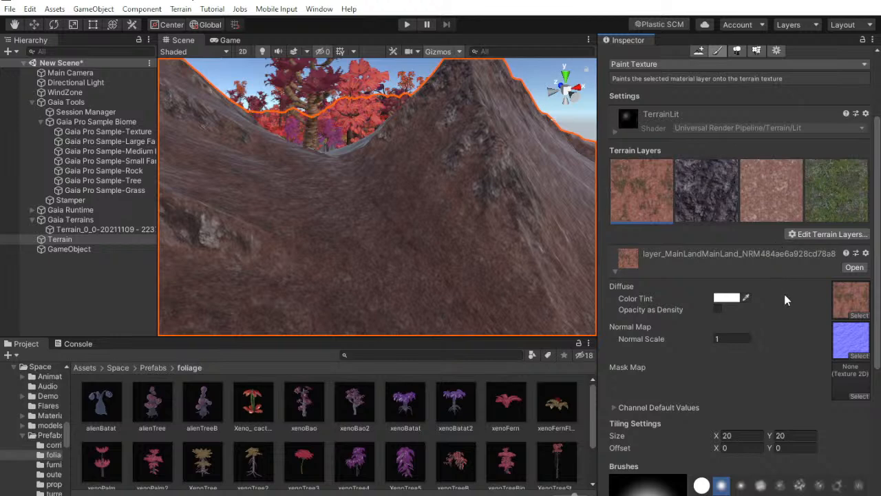
scroll(785, 295, "down", 3)
scroll(785, 295, "up", 6)
mouse_move(460, 269)
left_mouse_down()
mouse_move(443, 272)
mouse_move(420, 236)
left_mouse_up()
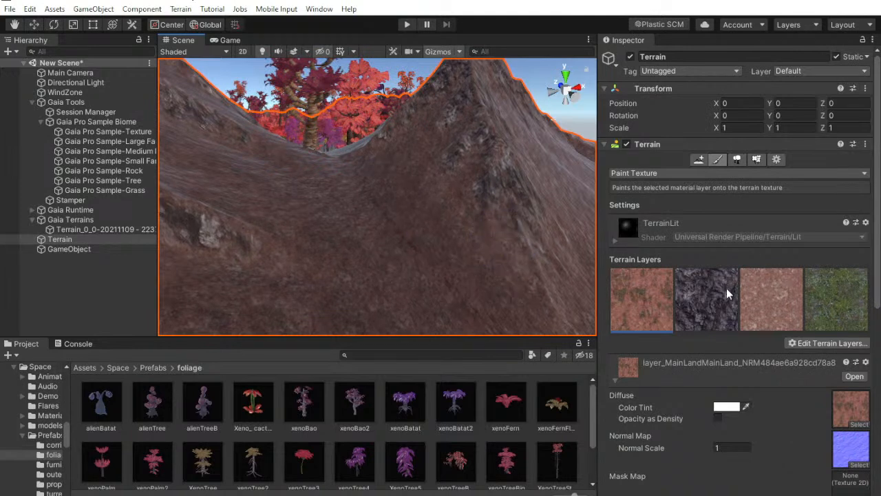
mouse_move(386, 283)
left_mouse_down()
mouse_move(364, 287)
mouse_move(346, 270)
mouse_move(352, 232)
mouse_move(362, 227)
left_mouse_up()
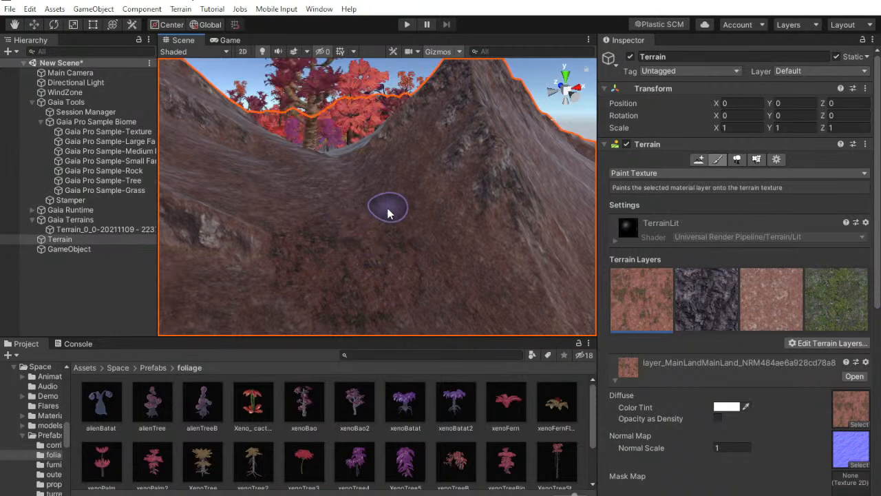
Review the tiling and brush settings of the MainLand layer on the original Terrain
scroll(847, 317, "down", 5)
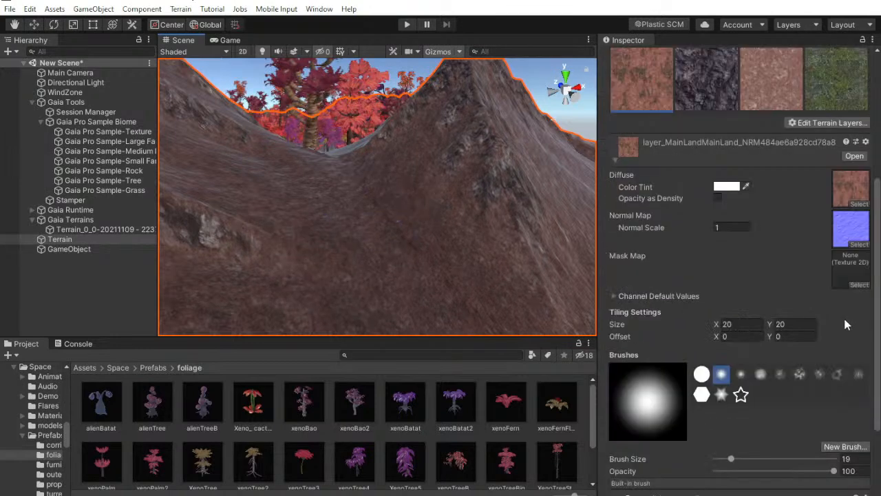
scroll(848, 325, "up", 5)
scroll(692, 288, "down", 3)
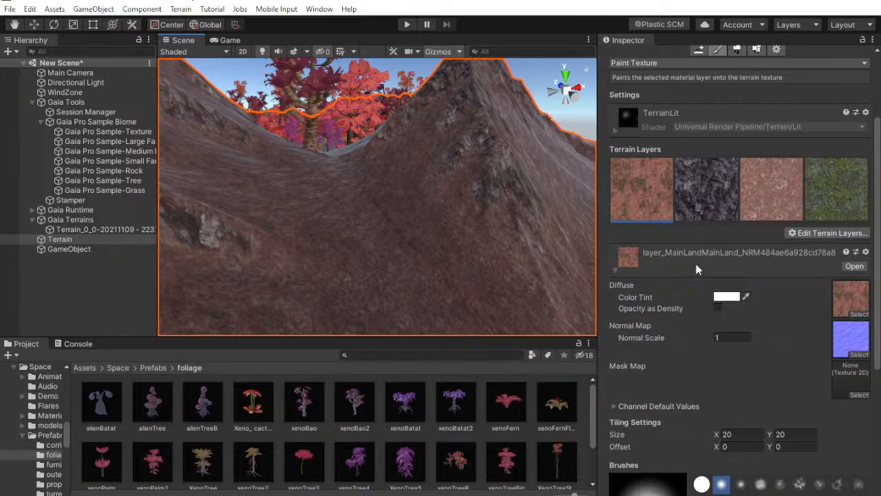
scroll(682, 200, "up", 3)
Disable the original Terrain object, return to the planted Gaia tile and undo the last action made on it
left_click(631, 57)
right_click_drag(154, 143, 113, 131)
right_click_drag(458, 198, 374, 197)
left_click(381, 204)
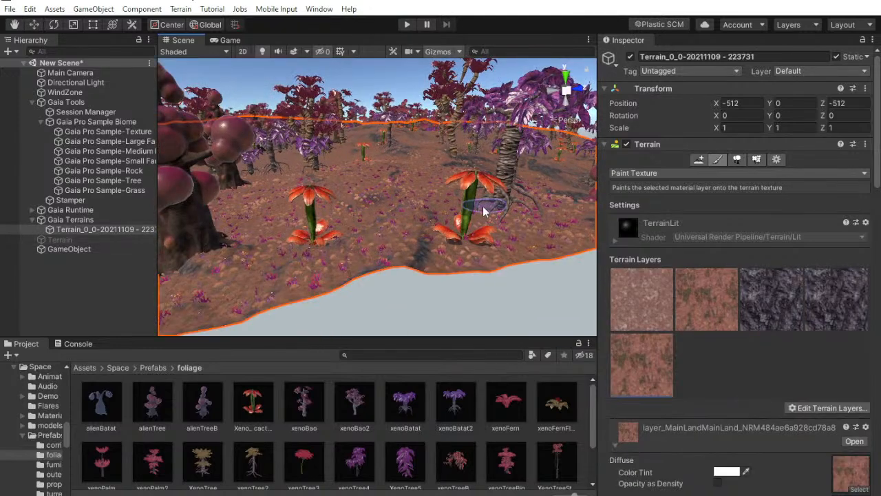
key("ctrl+z")
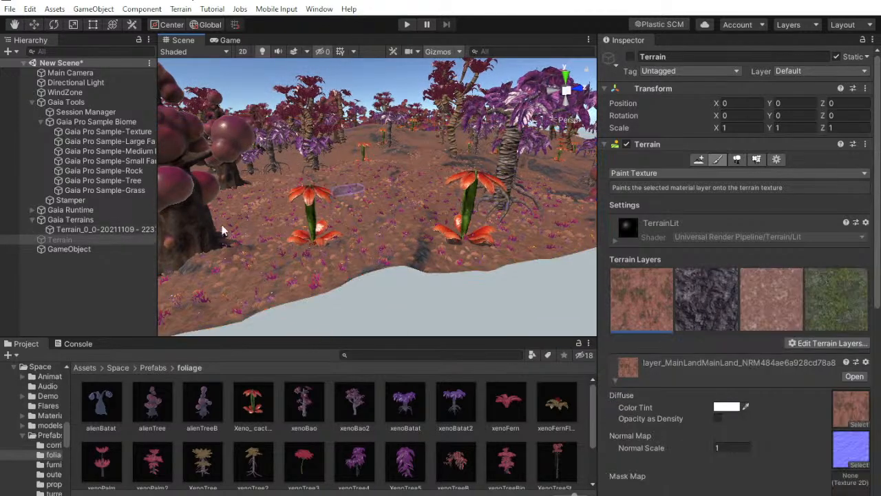
Collapse the Sand rule of the Gaia Pro Sample-Texture spawner and locate the Grass rule's texture in the project
left_click(90, 280)
left_click(120, 132)
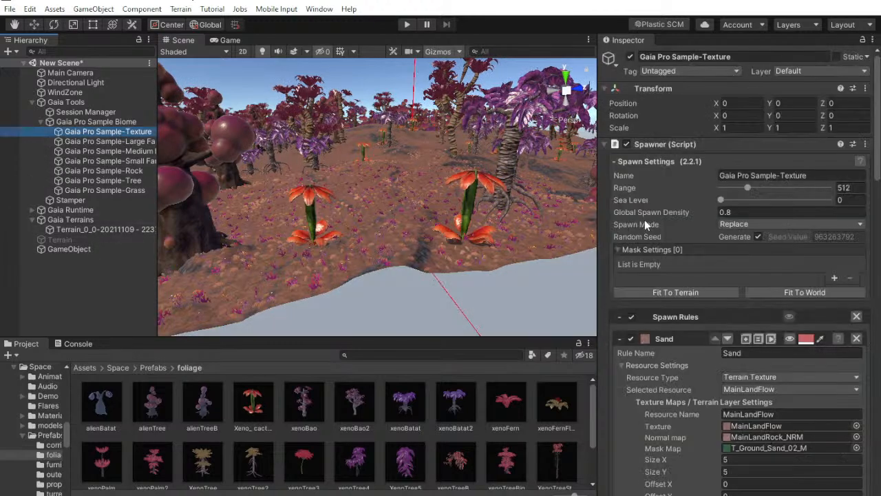
scroll(688, 310, "down", 3)
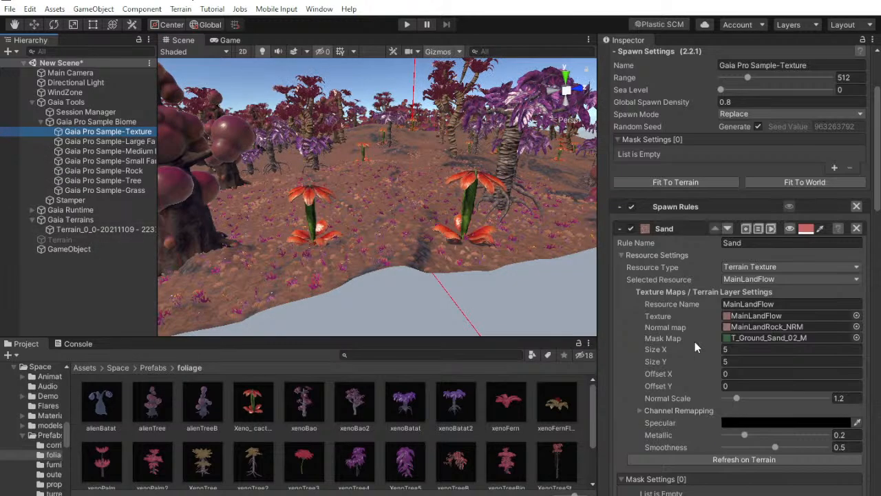
left_click(621, 229)
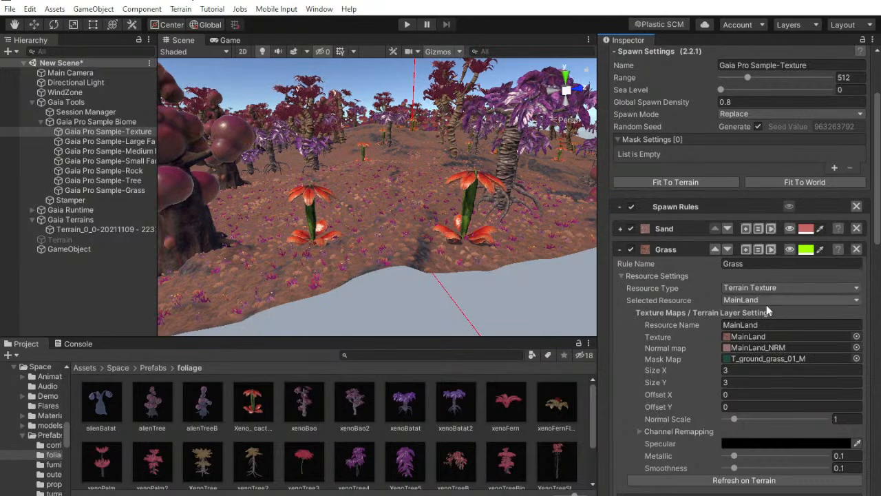
left_click(758, 336)
Move close to the planted ground and try the MainLandRock texture in the spawner's Grass rule
right_click_drag(352, 246, 336, 122)
key("w")
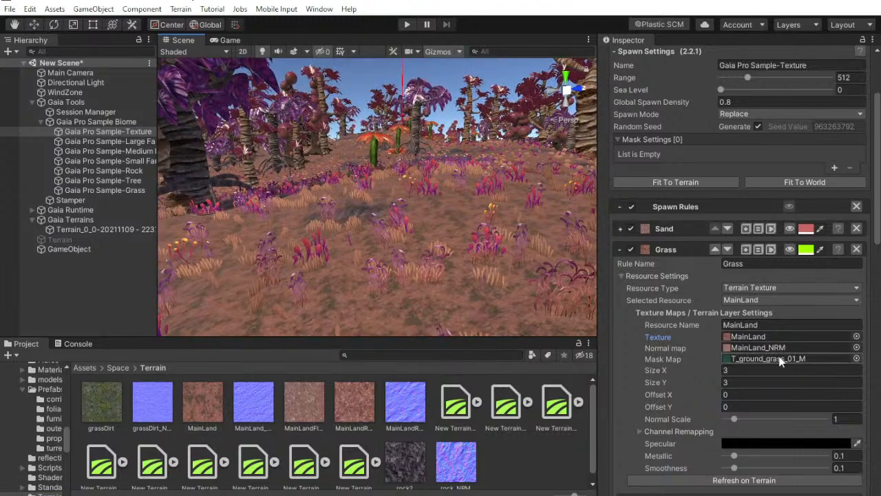
scroll(788, 376, "down", 3)
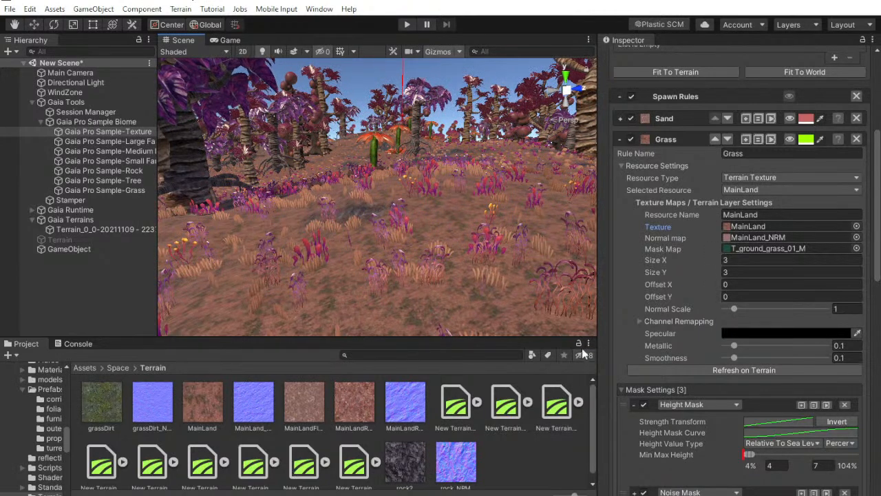
left_click(744, 226)
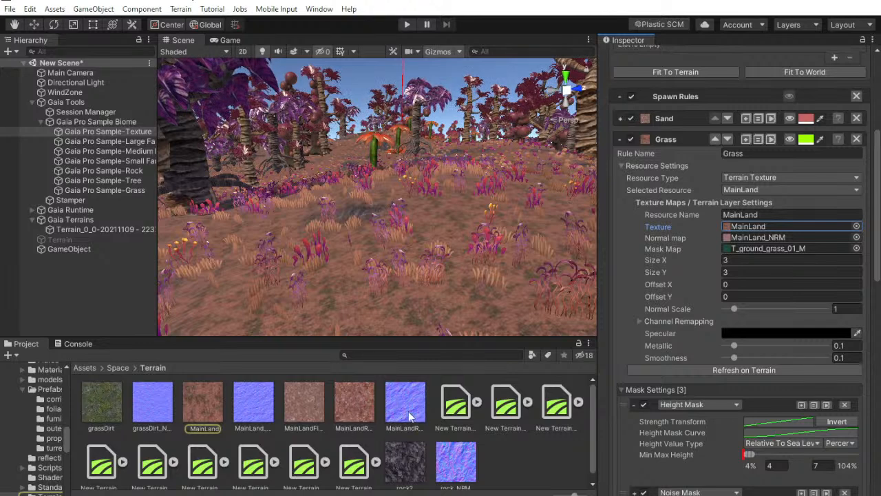
left_click_drag(364, 413, 737, 229)
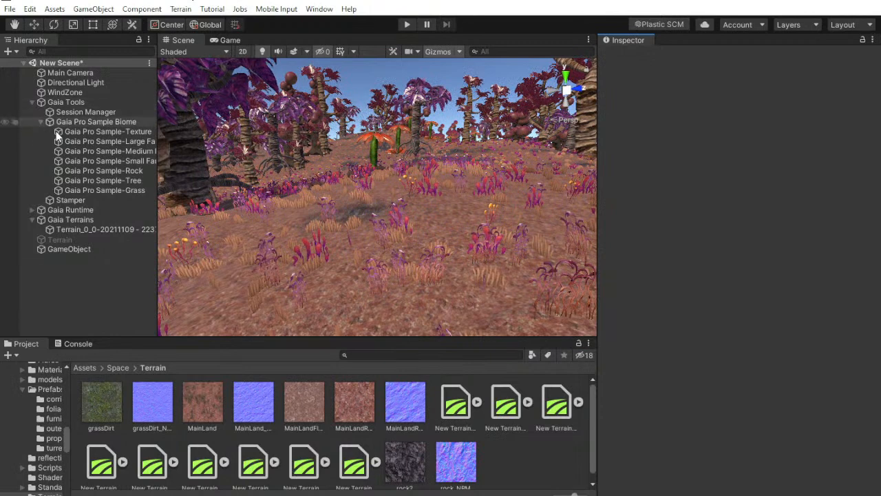
Reselect the Gaia Pro Sample-Texture spawner and assign the MainLand texture back to its Grass rule
left_click(118, 131)
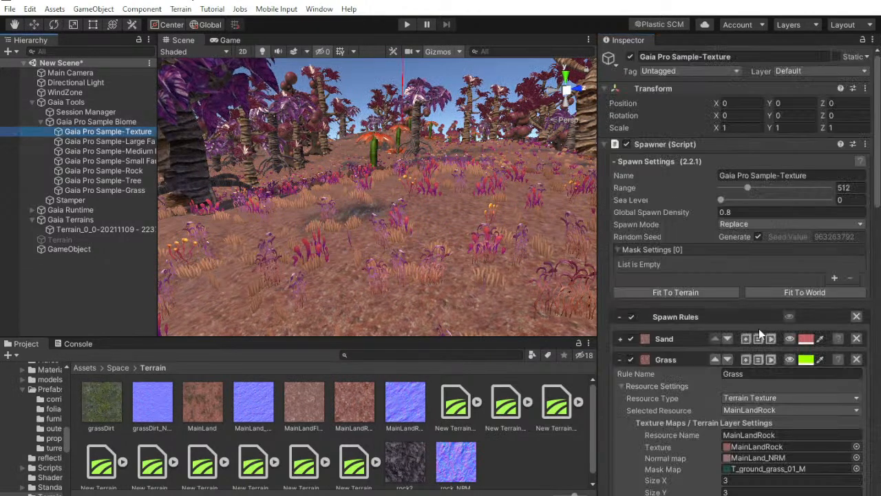
left_click(757, 447)
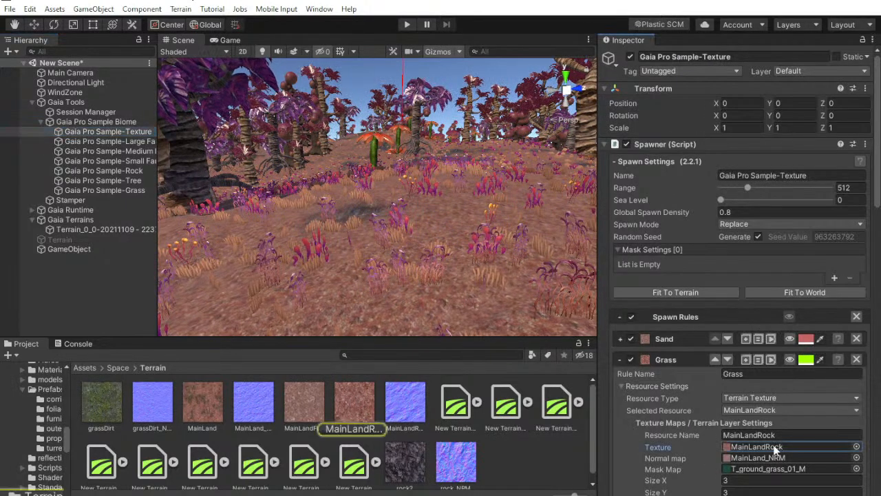
left_click_drag(218, 408, 774, 448)
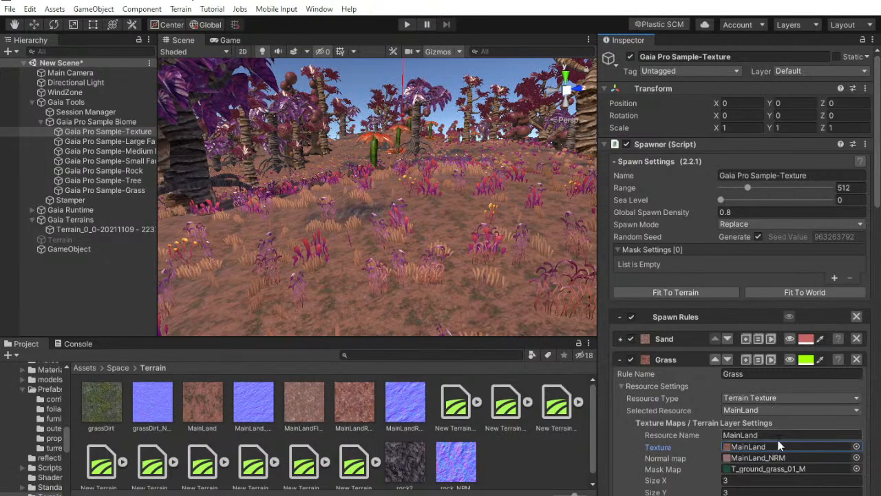
Examine the Grass rule's channel remapping values and its available resources and resource types
scroll(778, 444, "down", 4)
left_click(697, 433)
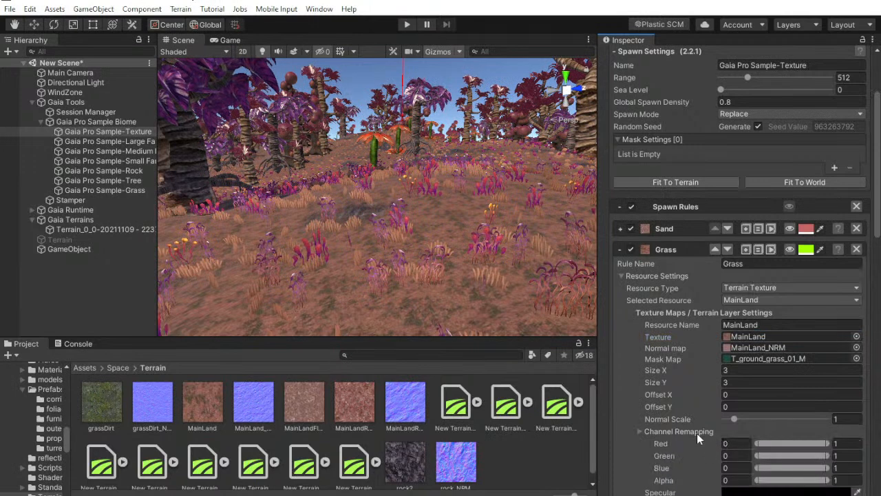
left_click(696, 432)
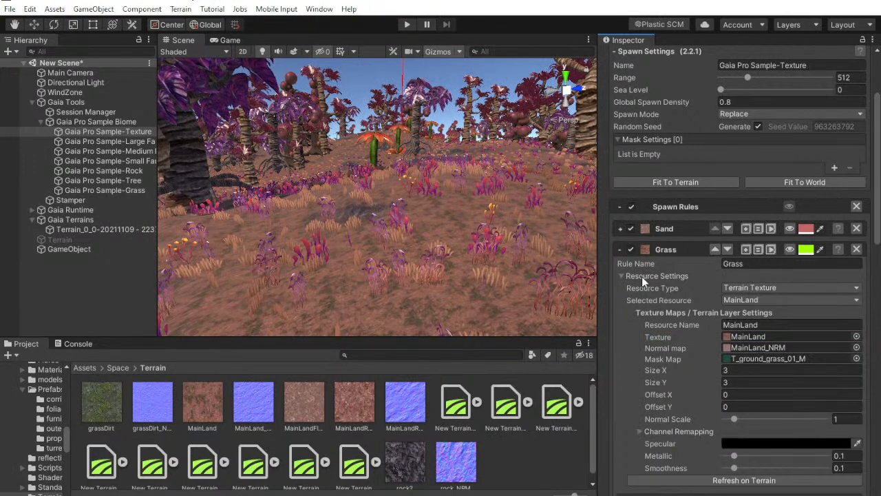
left_click(793, 300)
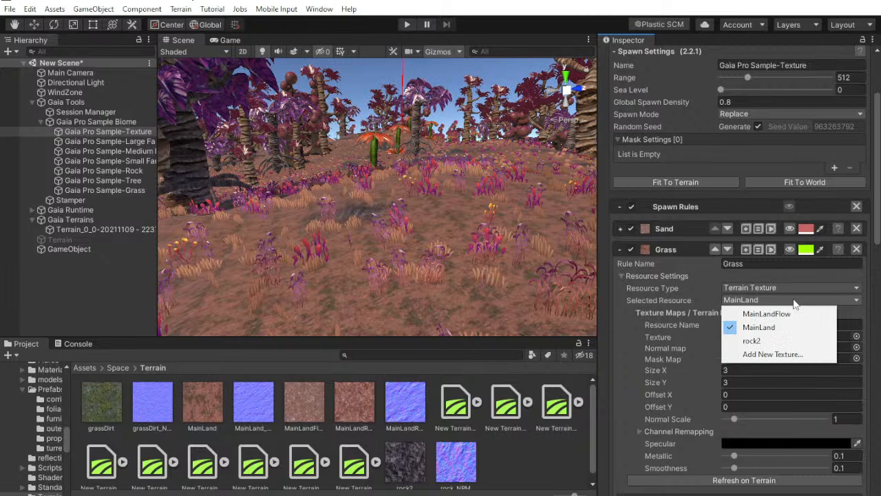
left_click(794, 301)
scroll(827, 325, "down", 3)
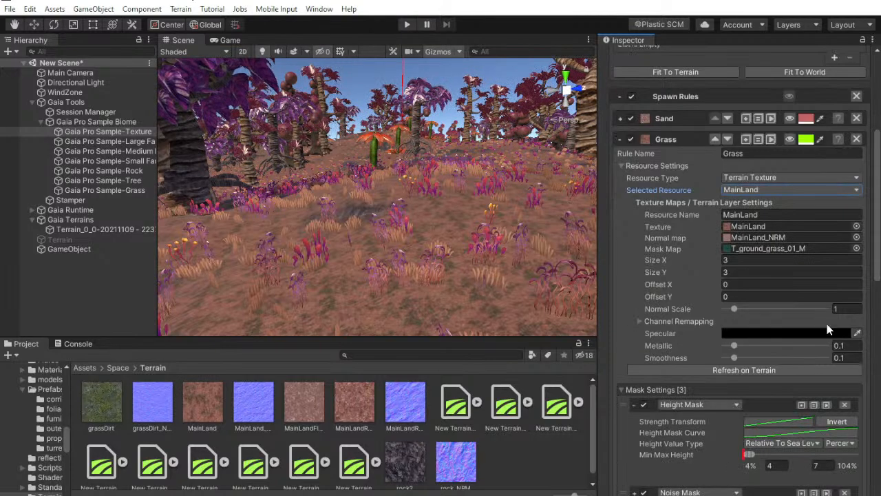
left_click(764, 178)
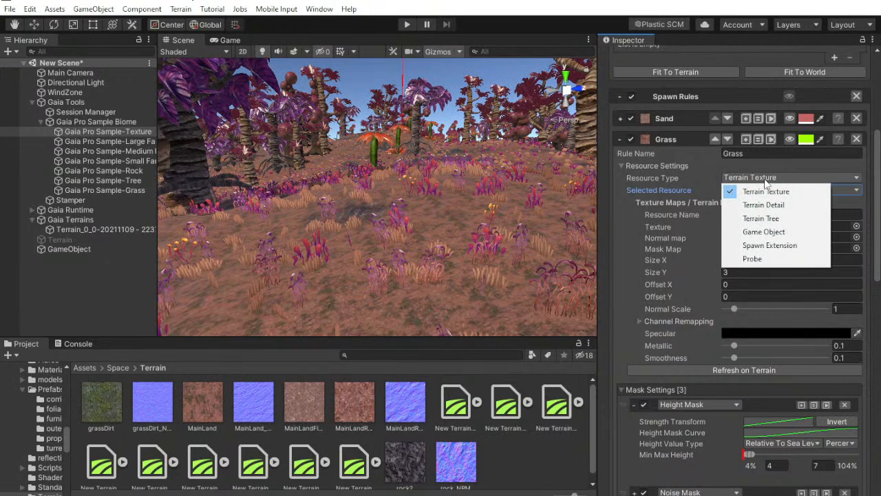
left_click(764, 177)
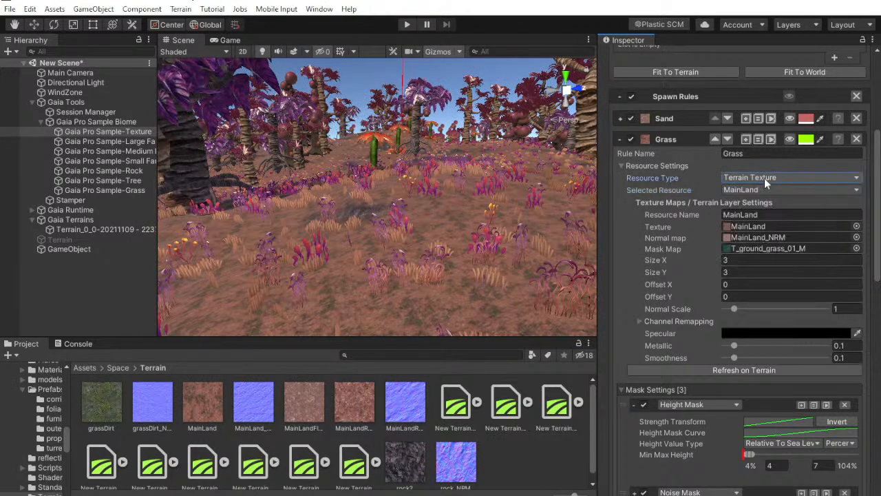
Try a Normal Scale of 1.54 on the Grass rule's texture and set it back to 1
left_click_drag(741, 310, 745, 311)
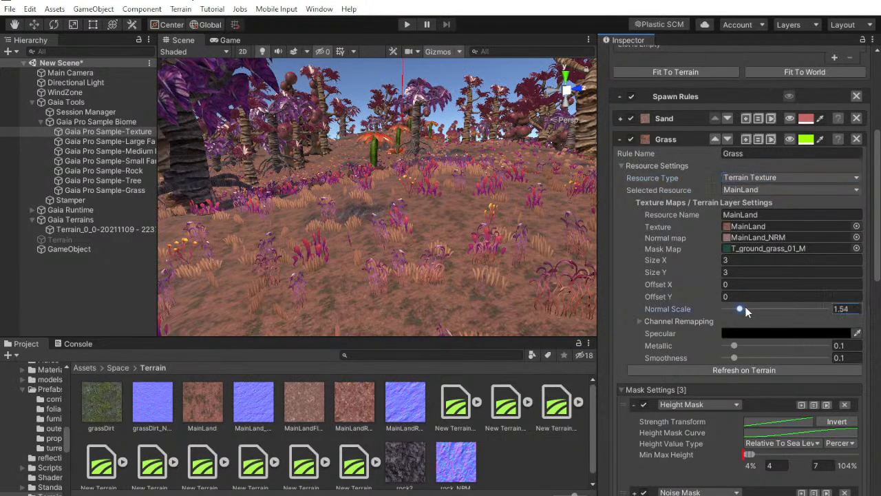
type("0")
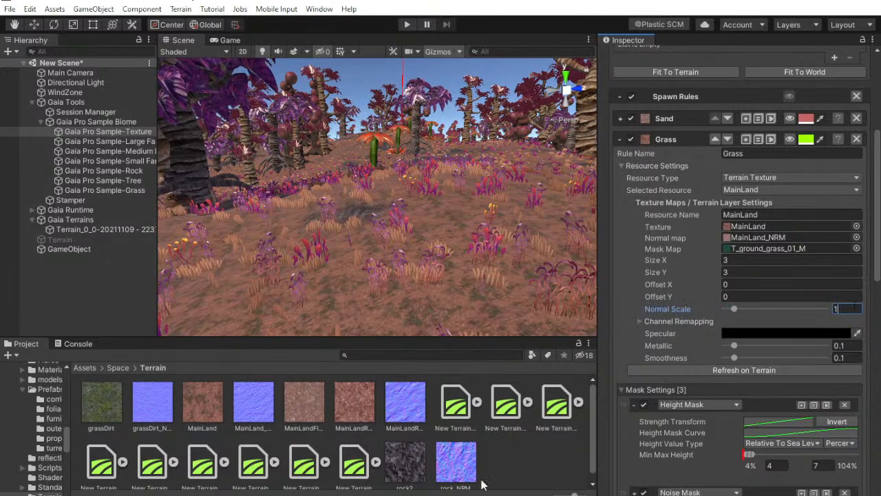
Check the live chat in YouTube Studio, return to Unity and look over the trees and rocky ground
left_click(468, 495)
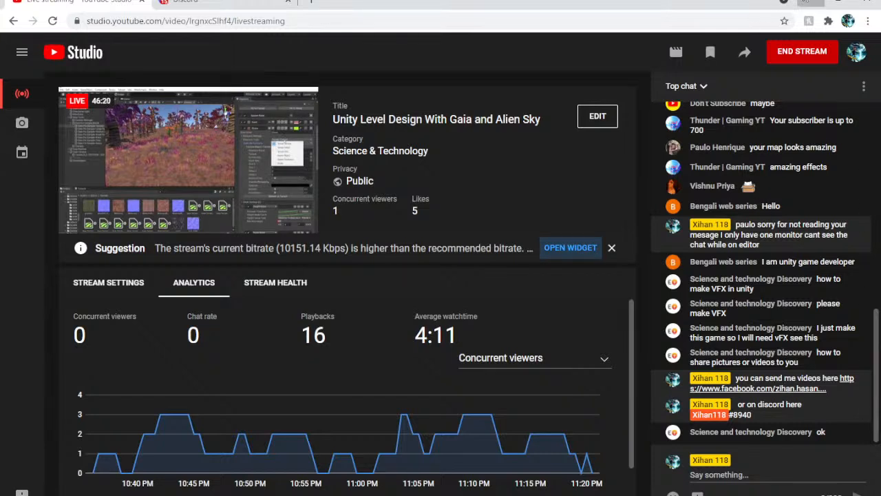
left_click(468, 495)
key("w")
right_click_drag(386, 176, 355, 129)
right_click_drag(726, 141, 796, 252)
Collapse the Grass and Stone Slope rules of the Gaia Pro Sample-Texture spawner
scroll(796, 251, "up", 5)
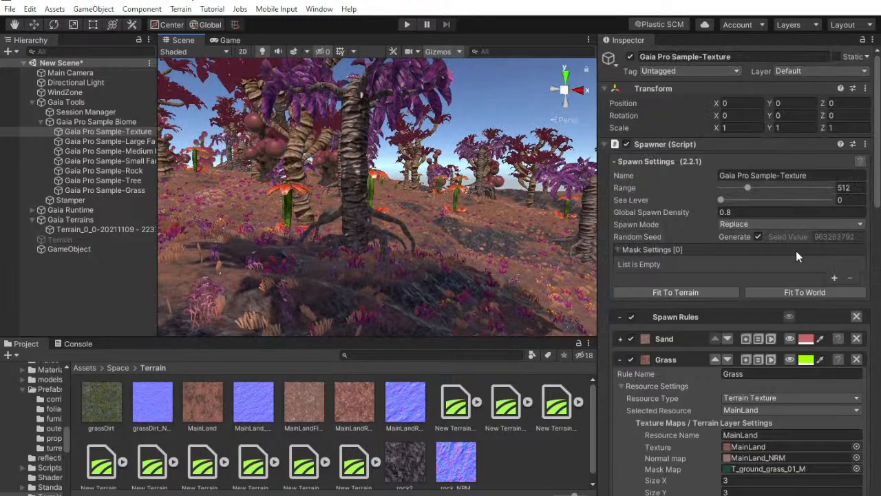
left_click(620, 359)
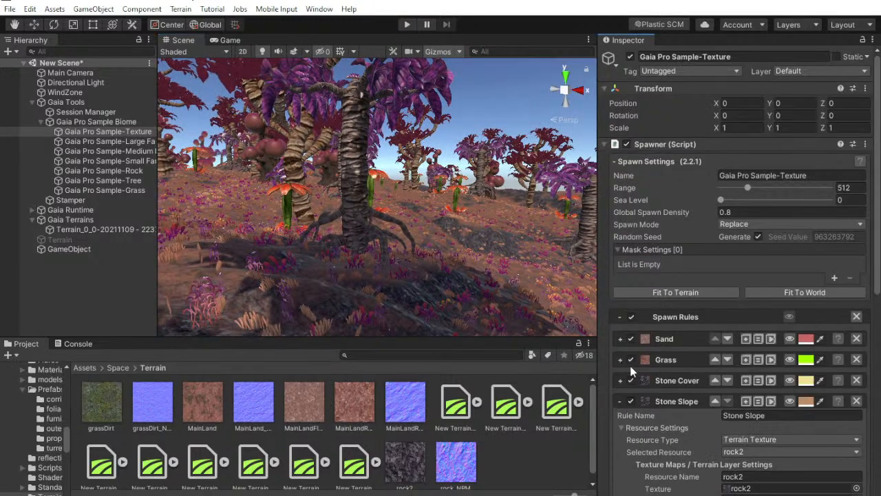
left_click(620, 402)
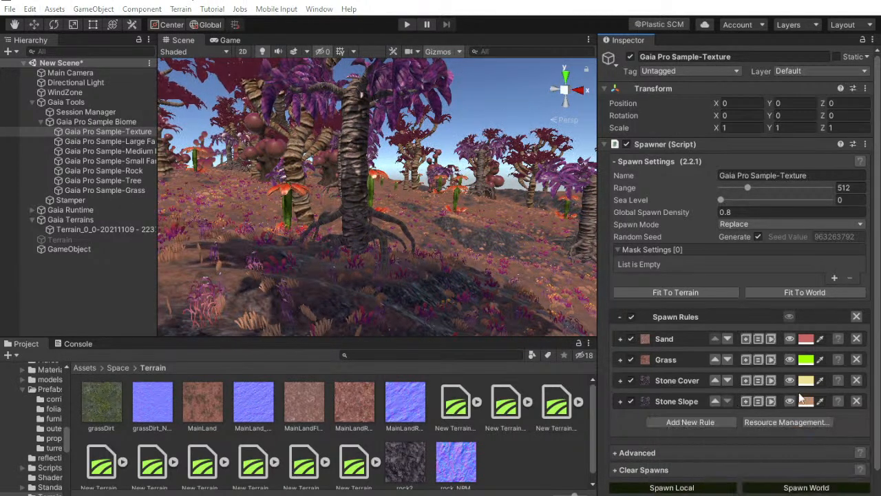
scroll(791, 289, "down", 1)
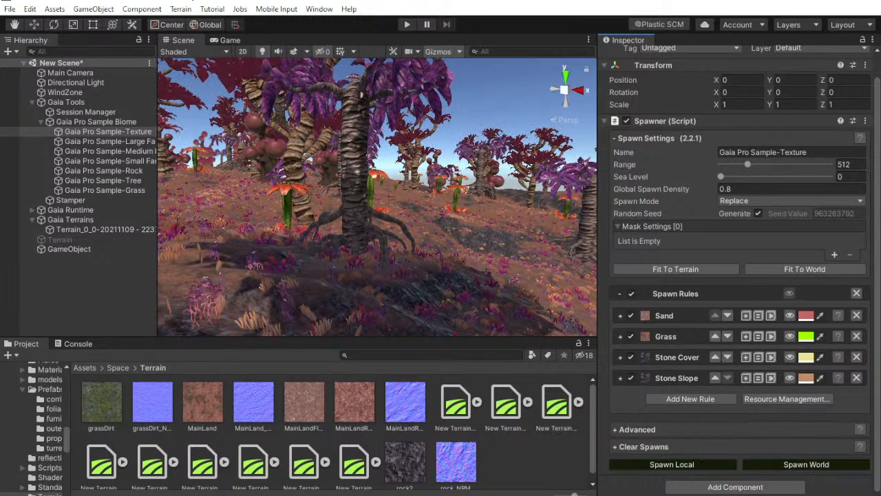
Switch to Facebook through its notification, accept the pending friend request and close the open chat
key("super+a")
left_click(760, 88)
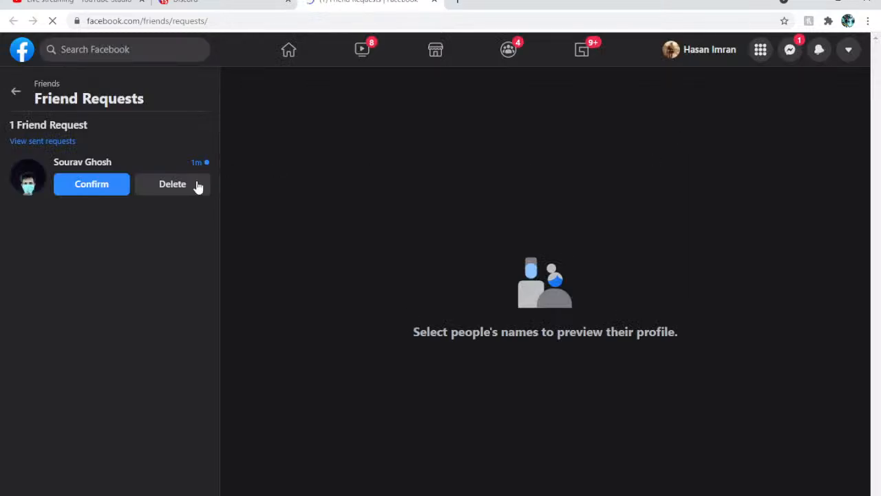
left_click(93, 184)
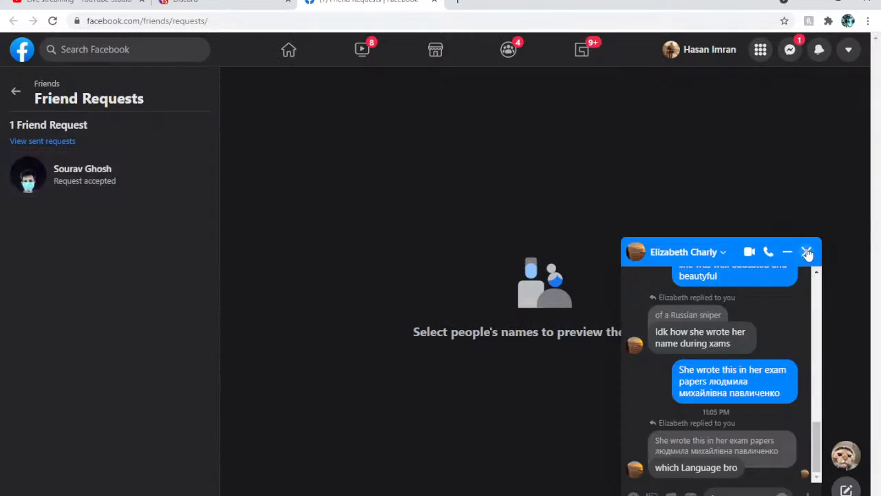
left_click(807, 251)
Reply "thats russian" to the unread Messenger conversation and close the chat
left_click(791, 51)
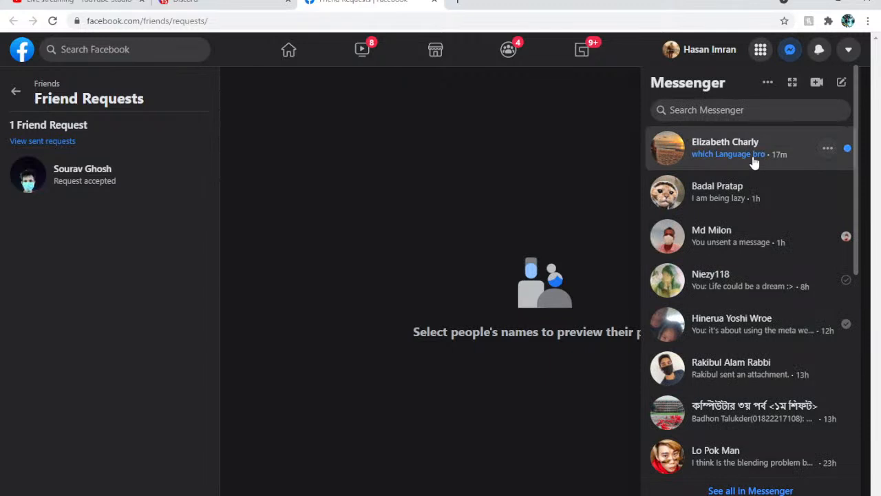
left_click(753, 162)
type("Russ")
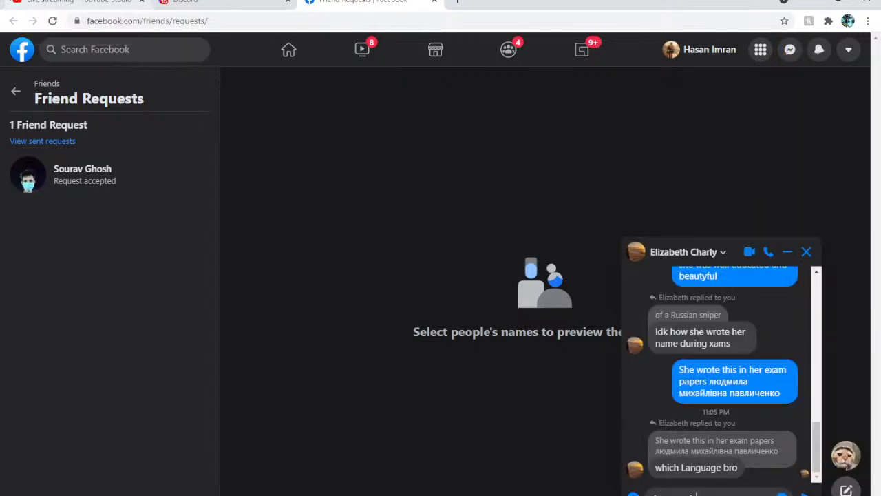
key("Return")
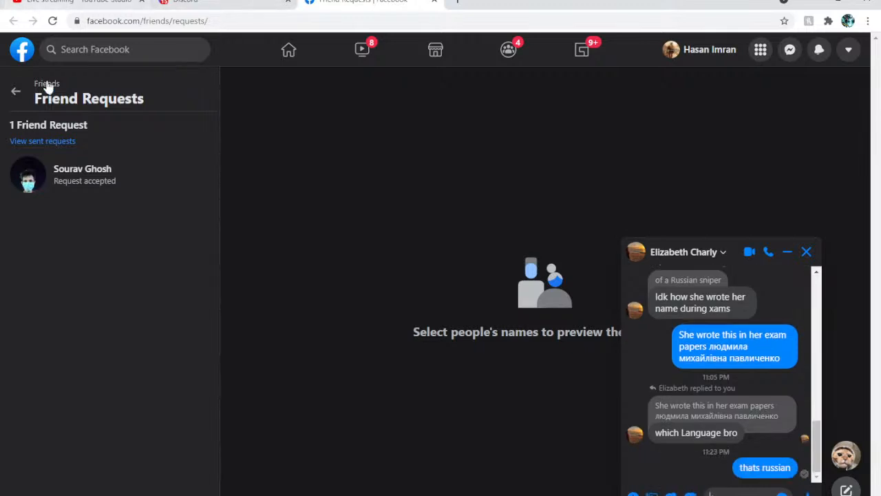
left_click(806, 251)
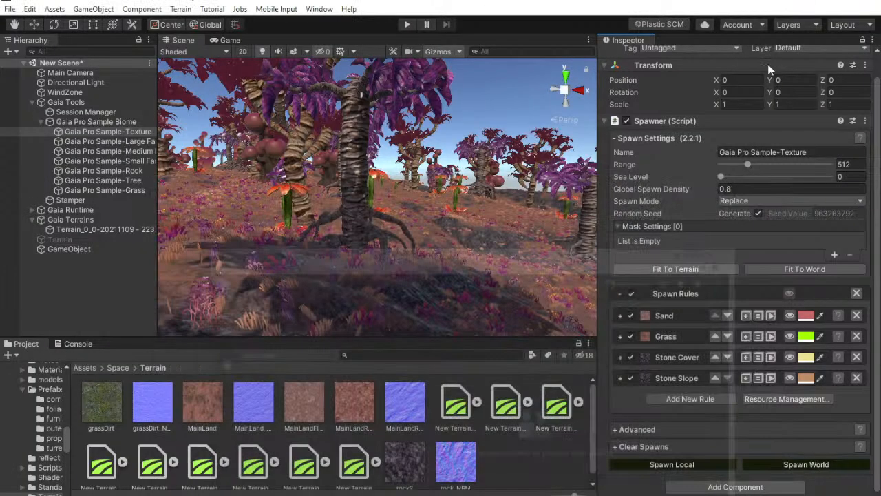
Return to Unity and delete all tree species from the Gaia terrain's Vegetation Spawner
right_click_drag(469, 237, 393, 241)
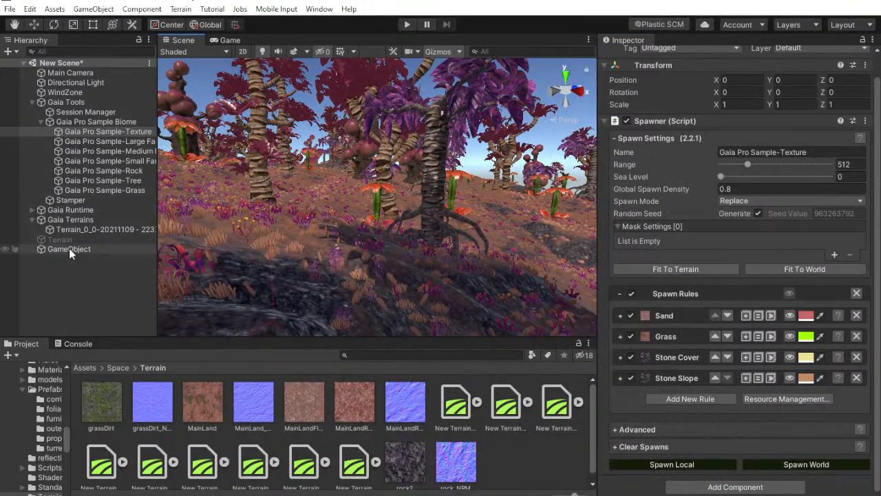
left_click(97, 229)
scroll(688, 296, "down", 15)
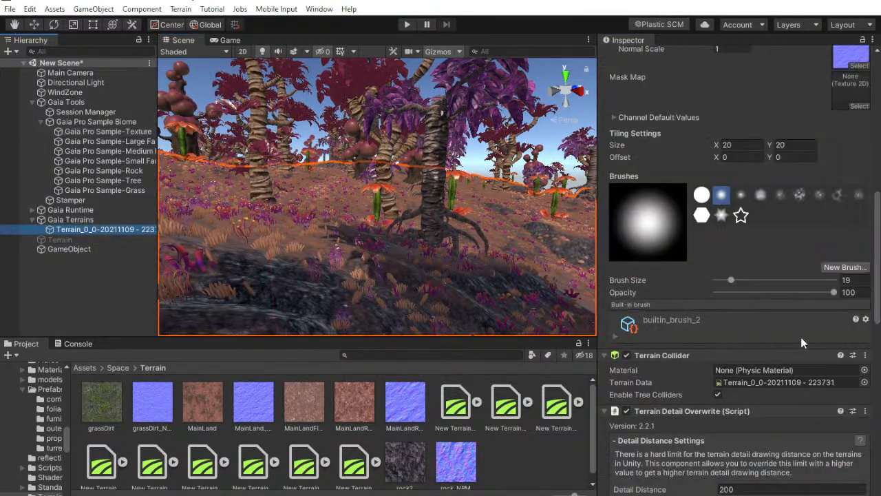
left_click_drag(742, 321, 565, 327)
left_click(647, 283)
scroll(801, 375, "down", 5)
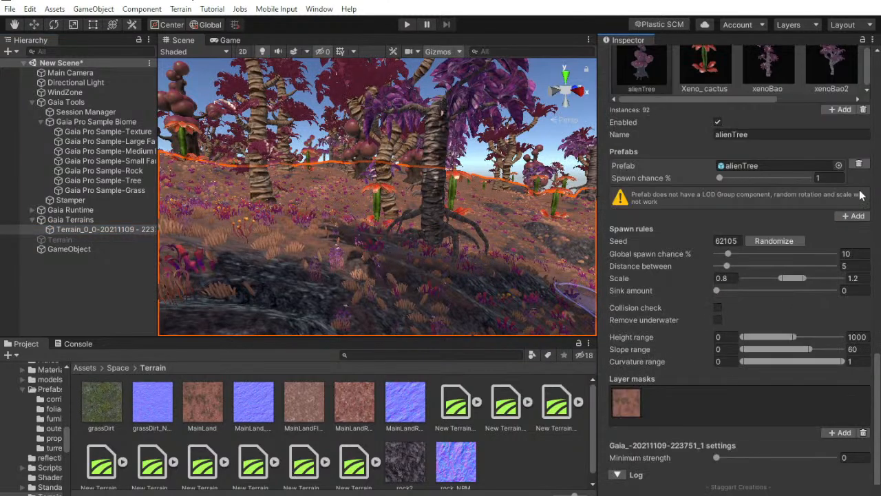
left_click(864, 109)
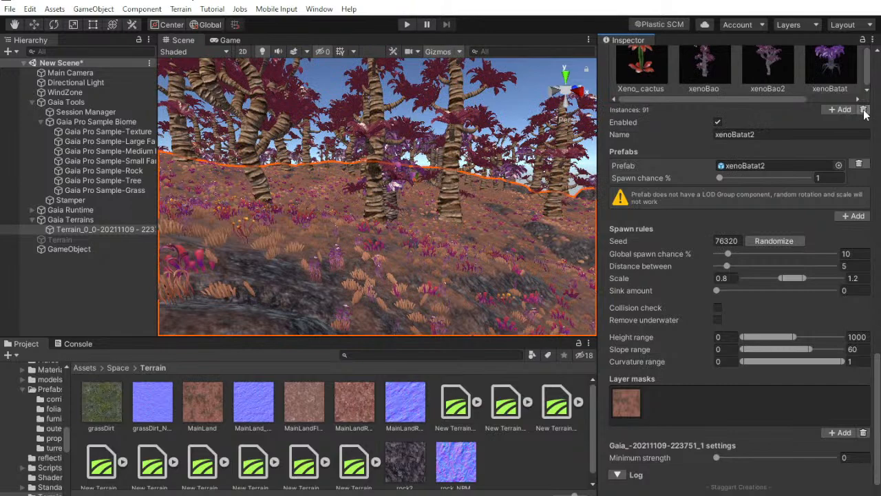
left_click(865, 109)
left_click(864, 110)
left_click(865, 110)
left_click(864, 110)
left_click(864, 109)
left_click(235, 271)
right_click_drag(292, 221, 772, 238)
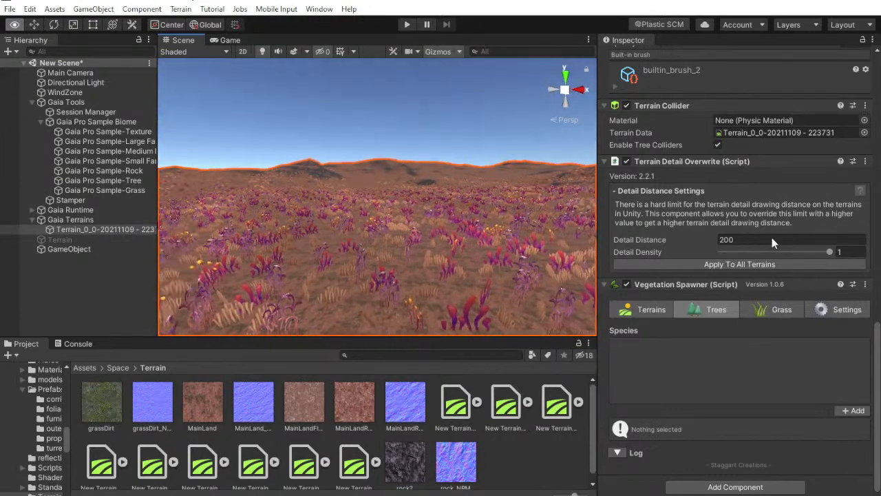
Select the Gaia Pro Sample-Tree spawner and expand the resource settings of its PW_Tree_Spruce_05 rule
left_click(129, 274)
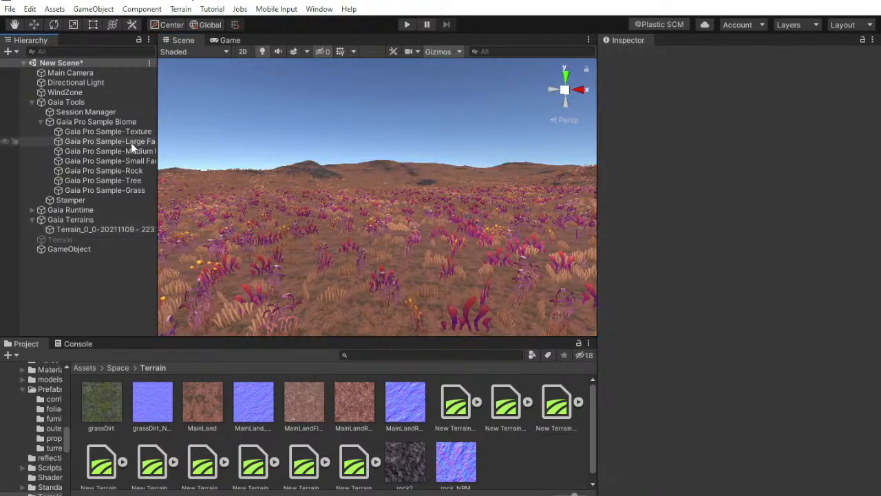
left_click(143, 181)
scroll(689, 293, "down", 3)
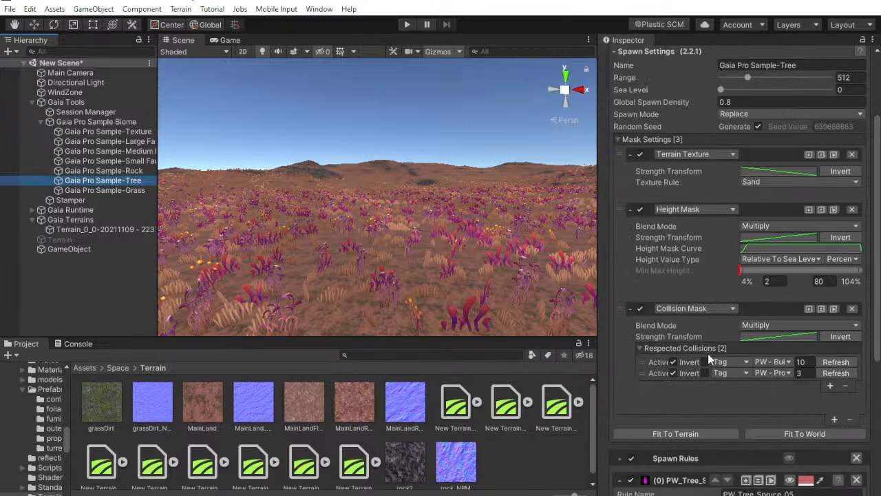
scroll(699, 365, "down", 3)
scroll(677, 364, "down", 4)
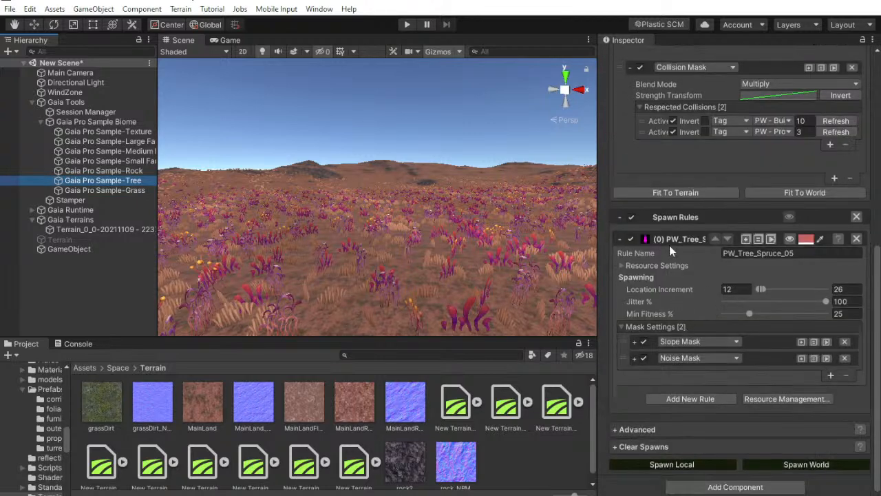
left_click(658, 266)
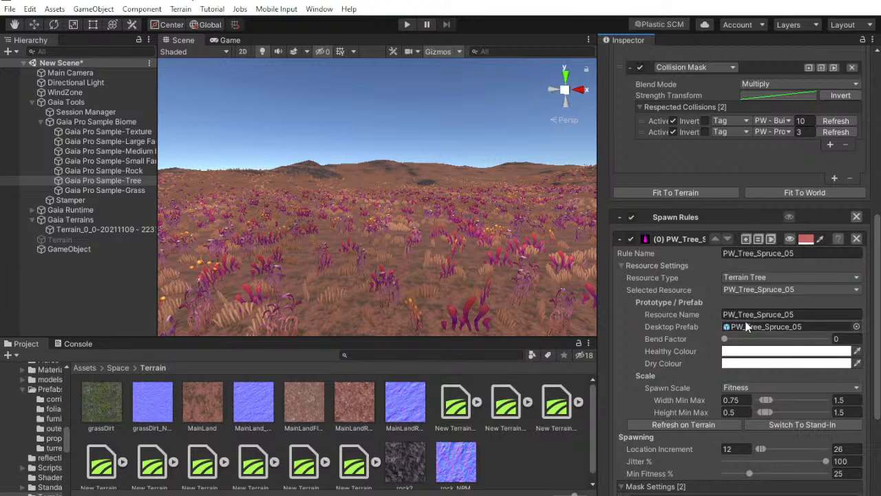
Open the Space pack's Prefabs/foliage folder in the project
left_click(114, 367)
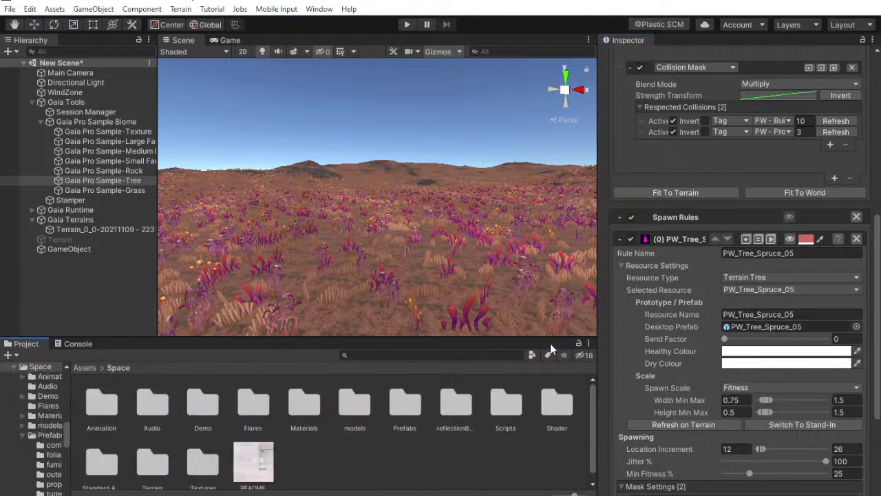
double_click(433, 410)
double_click(153, 403)
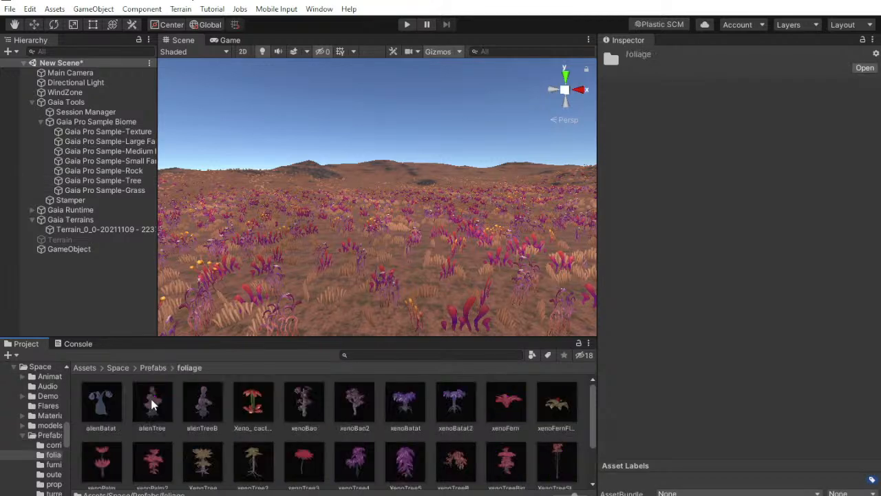
Assign the xenoBatat2 prefab as the Desktop Prefab of the Gaia Pro Sample-Tree spawner's PW_Tree_Spruce_05 rule, and collapse the rule
left_click(124, 180)
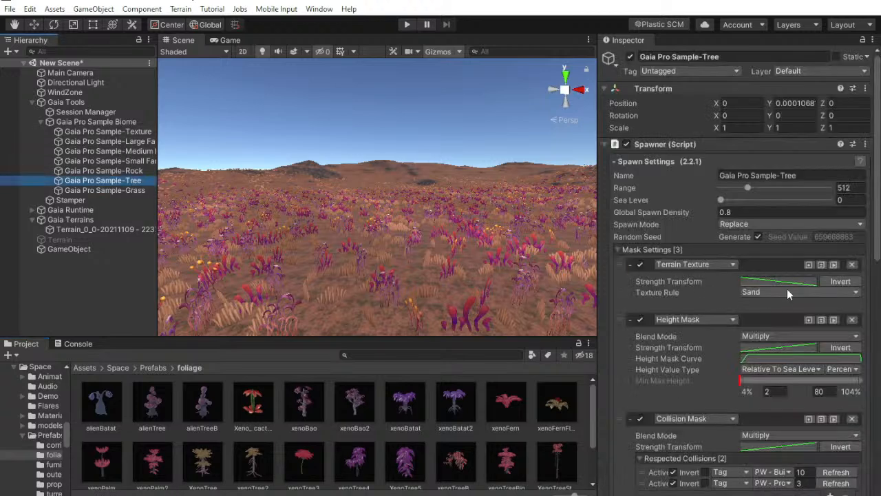
scroll(799, 322, "down", 3)
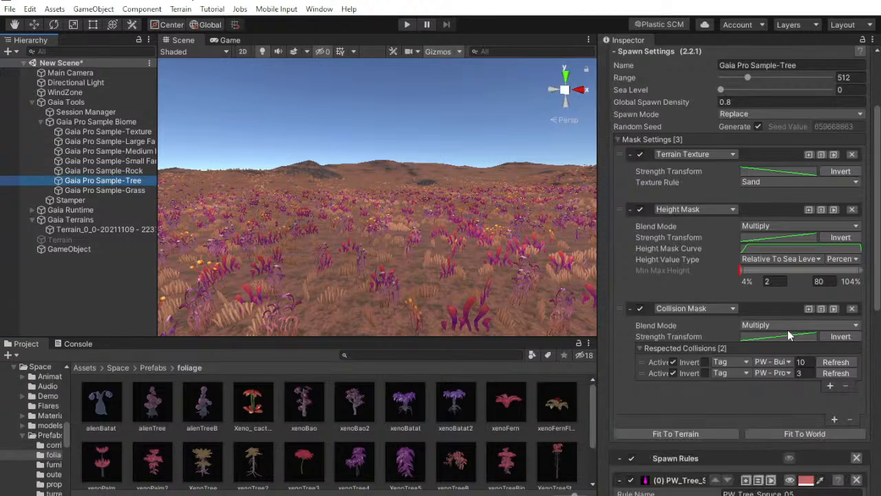
scroll(778, 330, "down", 3)
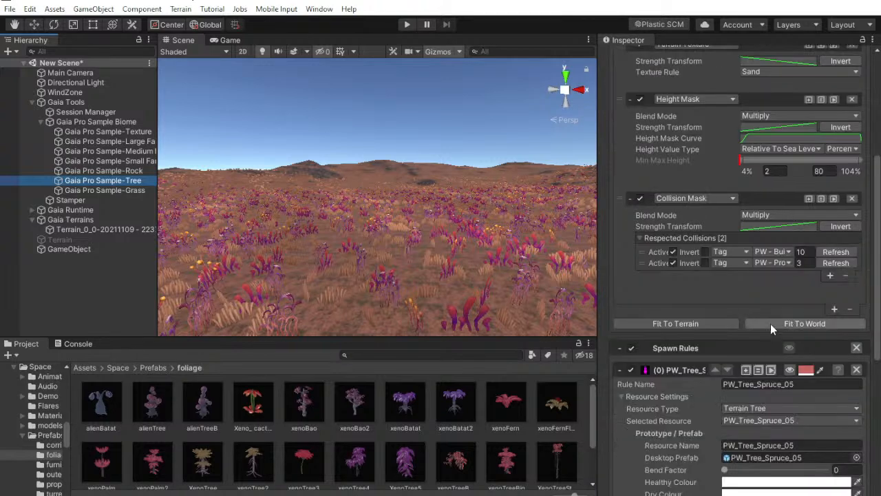
scroll(770, 324, "down", 3)
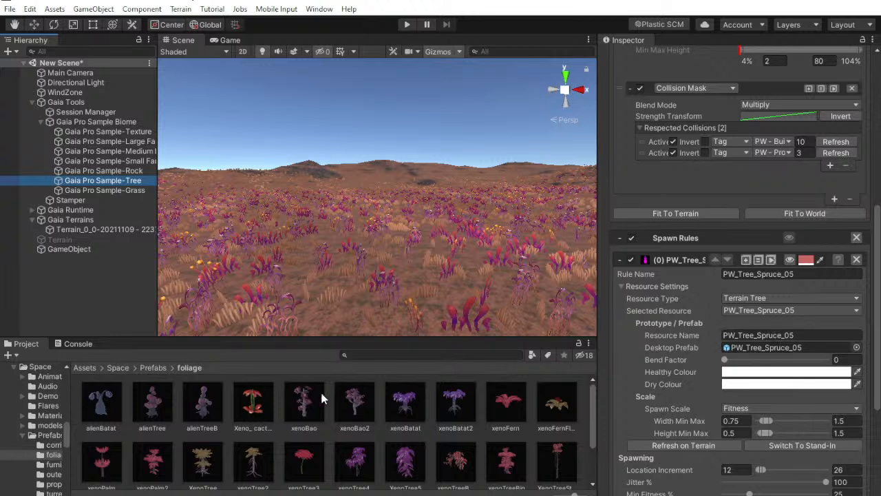
left_click_drag(456, 405, 795, 349)
left_click(620, 261)
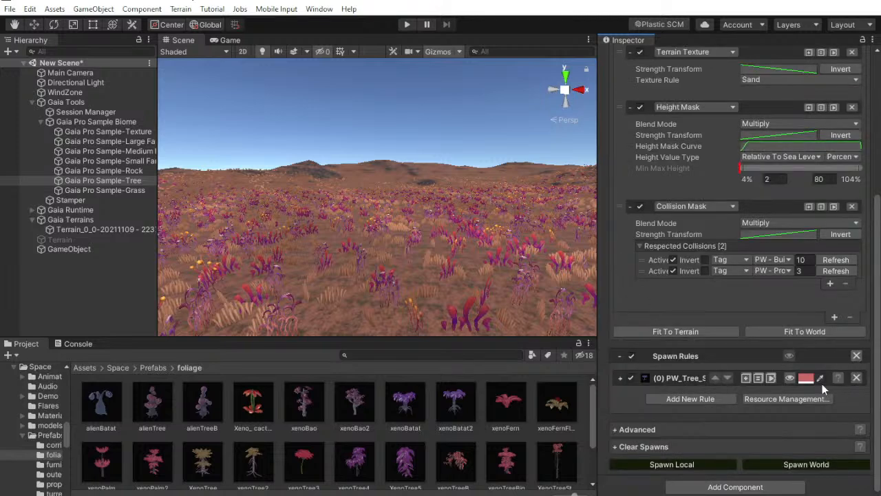
Show the tree spawner's Resource Management settings and duplicate its PW_Tree_Spruce_05 rule
left_click(771, 399)
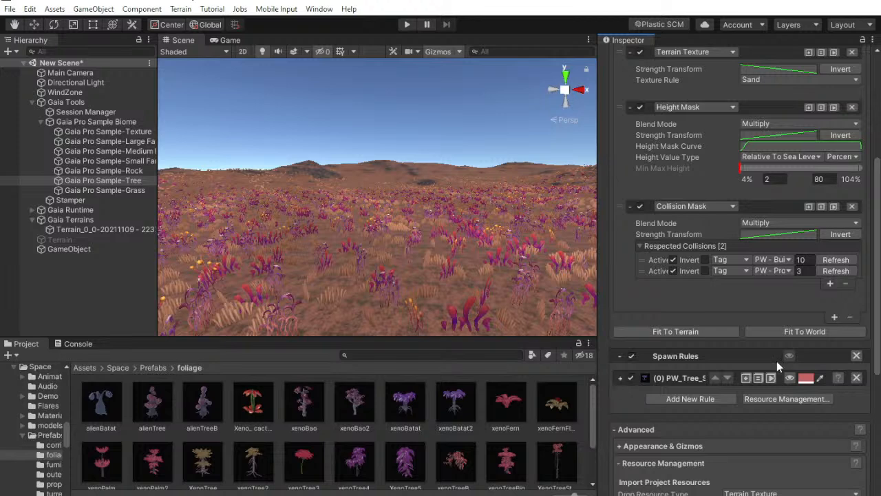
left_click(620, 356)
left_click(620, 356)
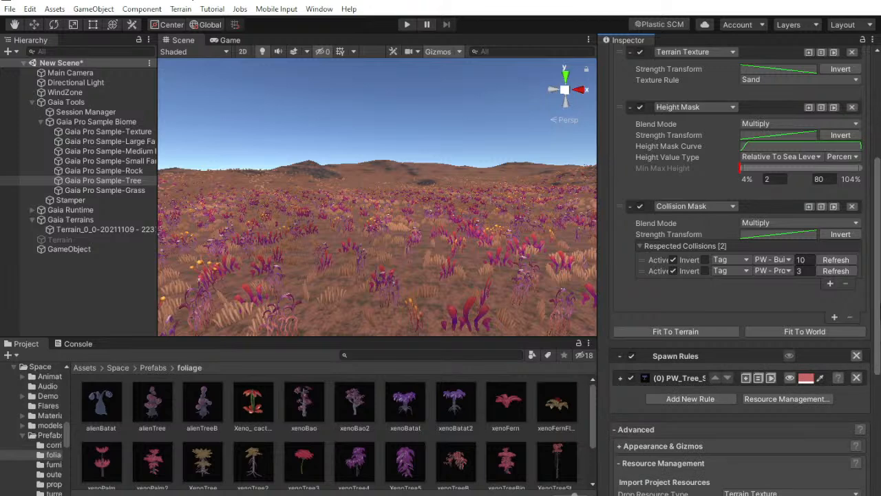
scroll(848, 305, "down", 4)
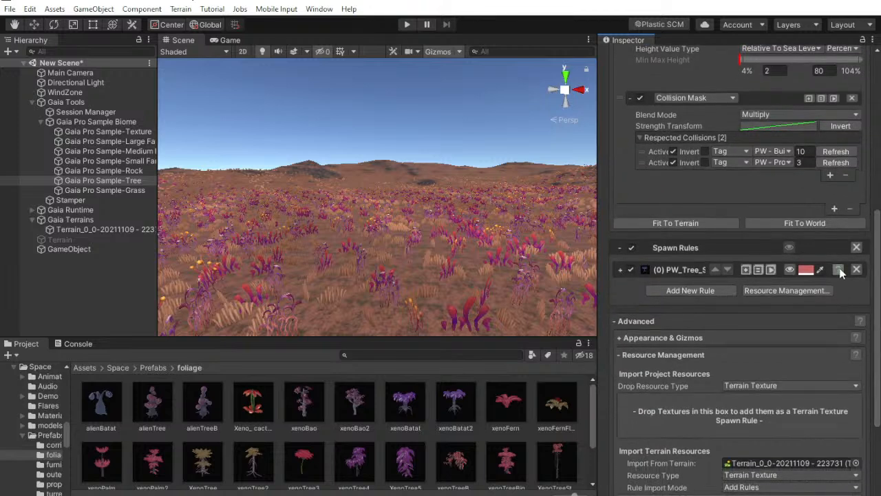
left_click(747, 269)
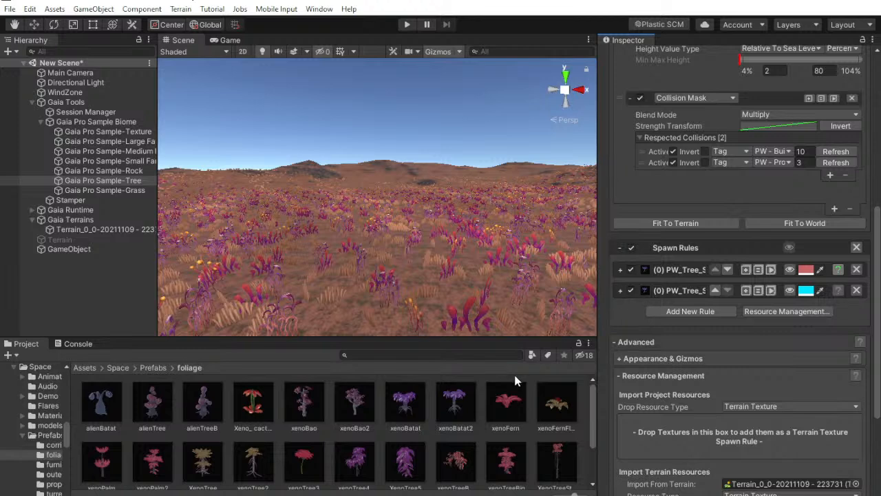
Assign the alienTree prefab as the Desktop Prefab of the duplicated PW_Tree_Spruce_05 (1) spawn rule, and collapse the rule
left_click(620, 291)
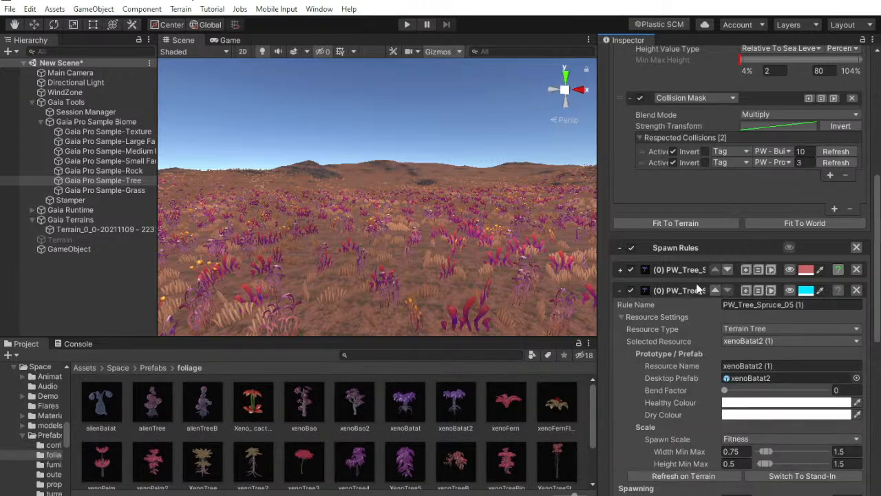
left_click_drag(151, 405, 737, 380)
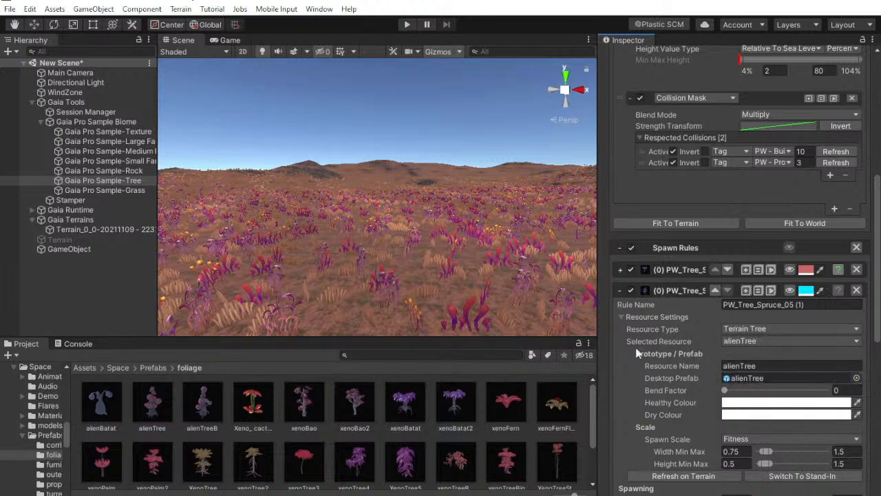
left_click(621, 290)
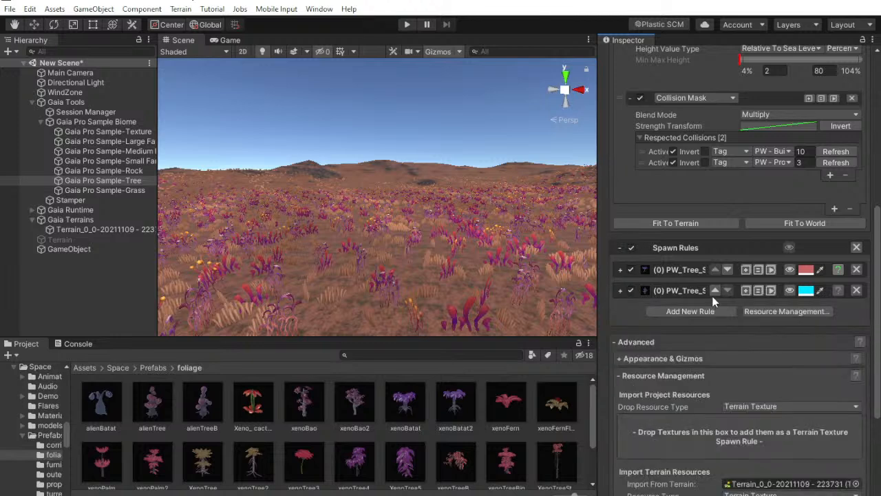
Duplicate the alienTree spawn rule and assign the alienTreeB prefab as the copy's Desktop Prefab
left_click(745, 291)
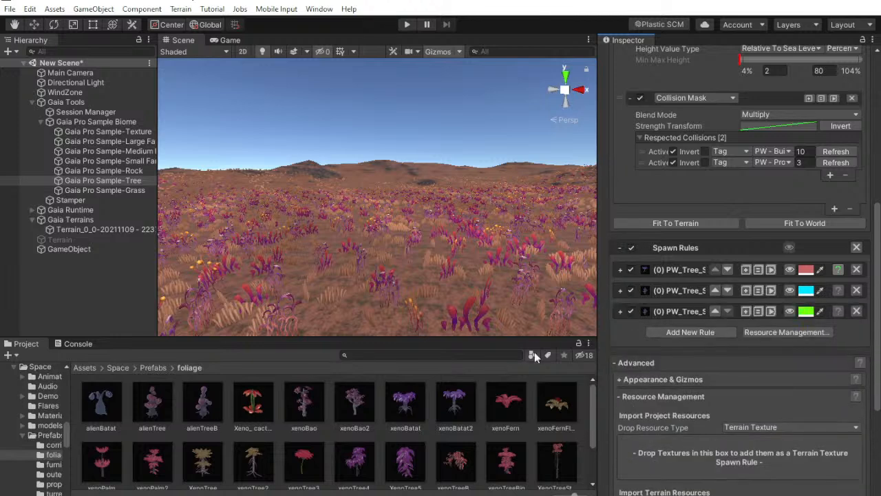
left_click(620, 311)
left_click_drag(202, 402, 752, 398)
left_click(621, 311)
Duplicate the alienTreeB spawn rule and assign the "Xeno_ cact..." prefab as the copy's Desktop Prefab
left_click(745, 311)
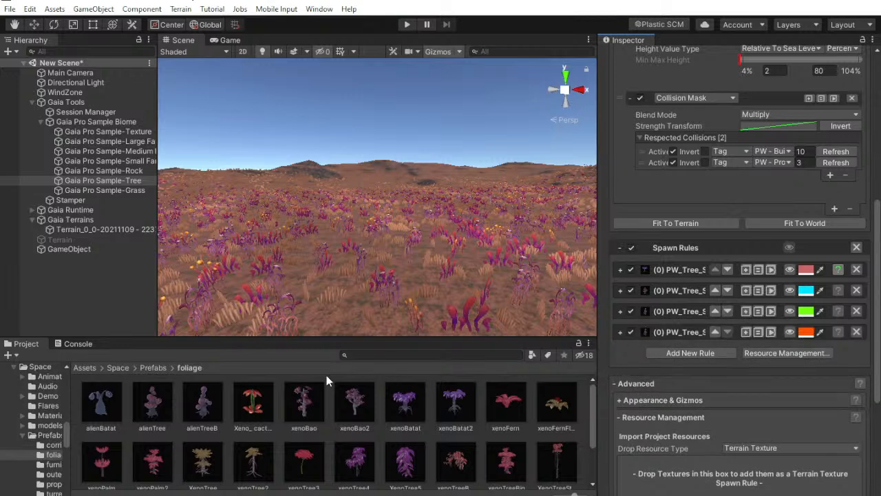
left_click(621, 332)
left_click_drag(253, 405, 743, 421)
left_click(621, 332)
Add two more copies of the last spawn rule, with xenoBao as the first copy's Desktop Prefab and xenoBao2 as the second's
left_click(746, 333)
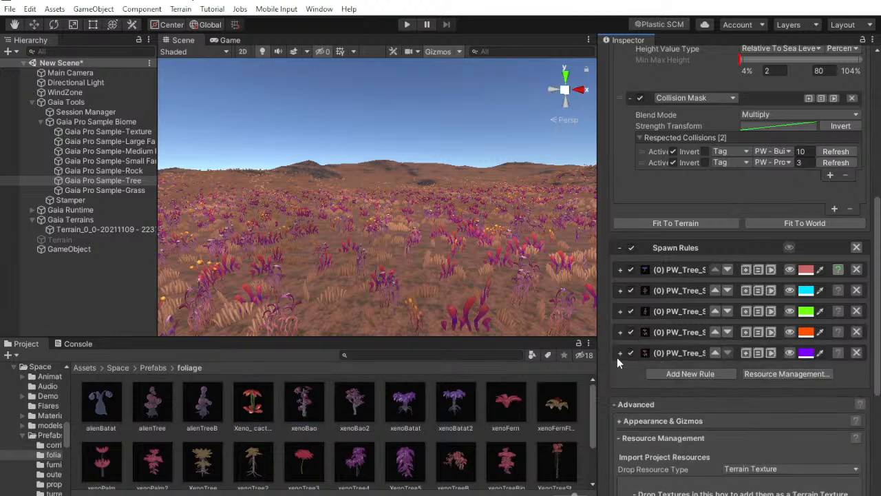
left_click(624, 354)
left_click_drag(313, 406, 752, 440)
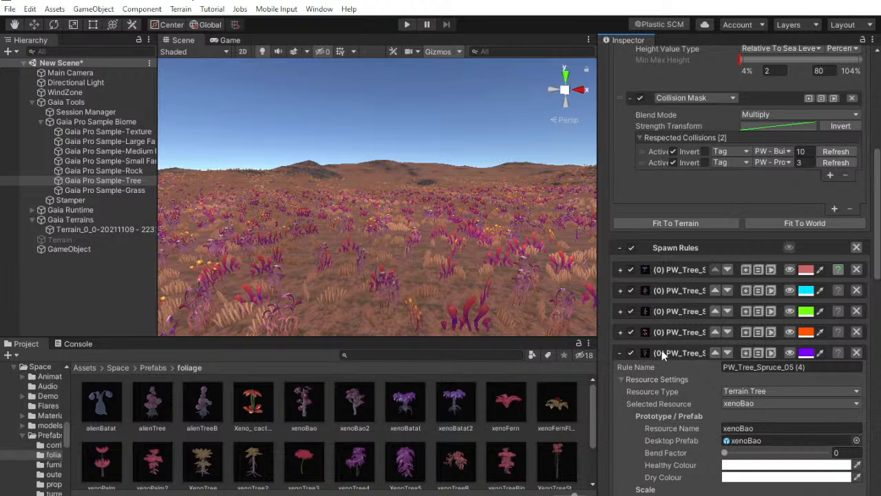
left_click(621, 355)
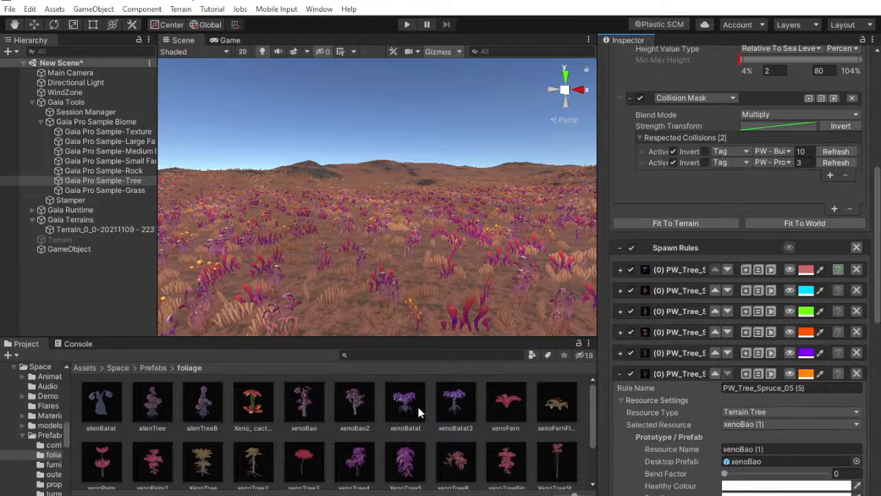
left_click_drag(358, 406, 741, 471)
left_click(620, 374)
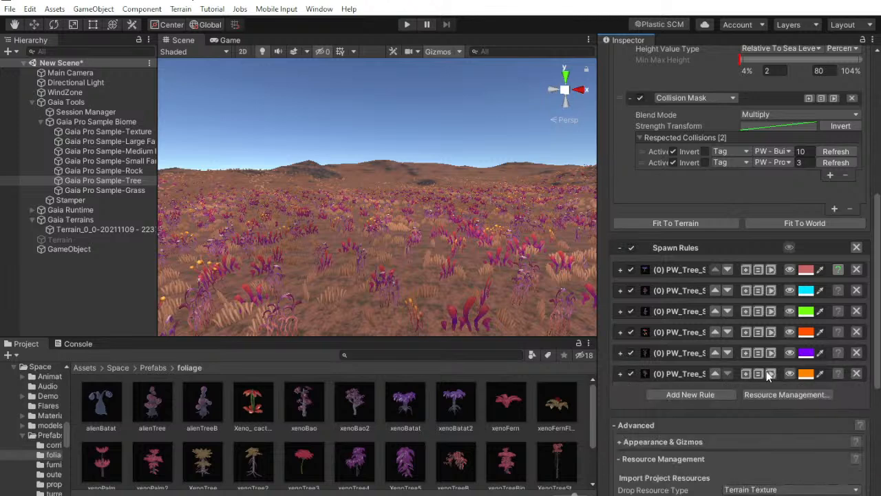
Duplicate the xenoBao2 spawn rule and assign the xenoBatat prefab as the copy's Desktop Prefab
left_click(747, 373)
left_click(620, 394)
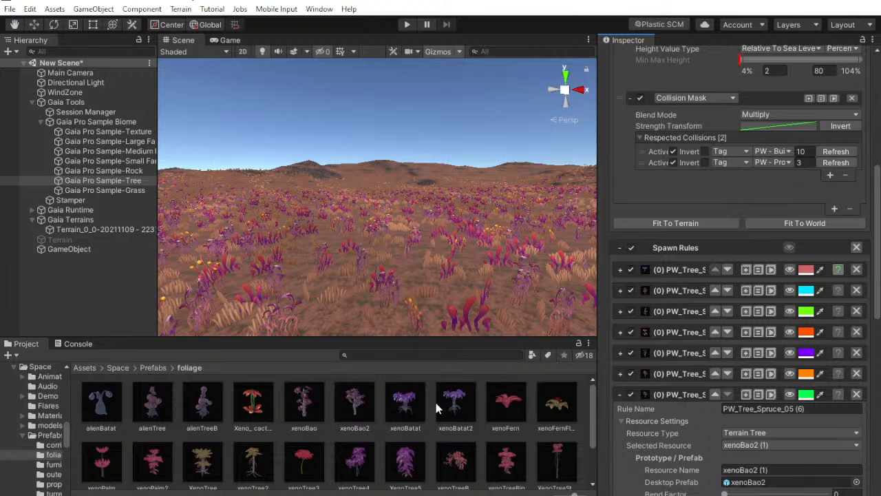
left_click_drag(412, 401, 792, 482)
left_click(620, 394)
Duplicate the xenoBatat spawn rule and assign the xenoFern prefab as the copy's Desktop Prefab
left_click(744, 394)
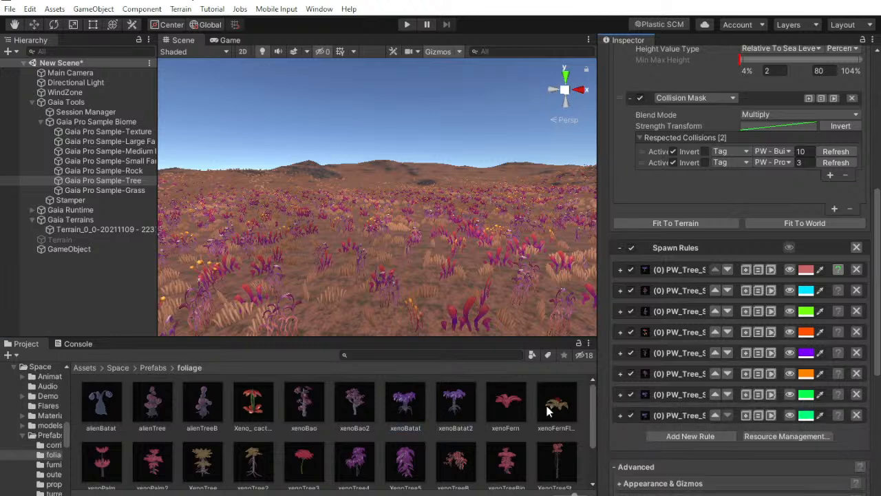
scroll(698, 412, "down", 4)
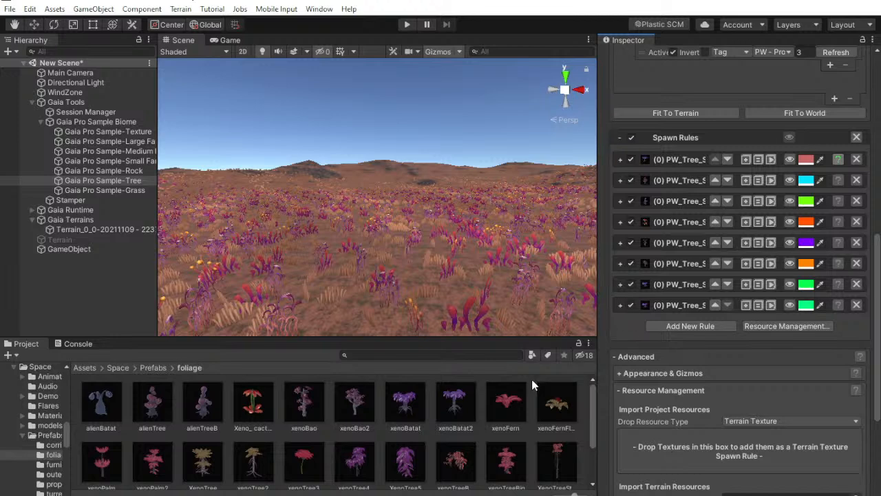
left_click(620, 306)
left_click_drag(517, 408, 751, 393)
left_click(621, 306)
left_click(620, 305)
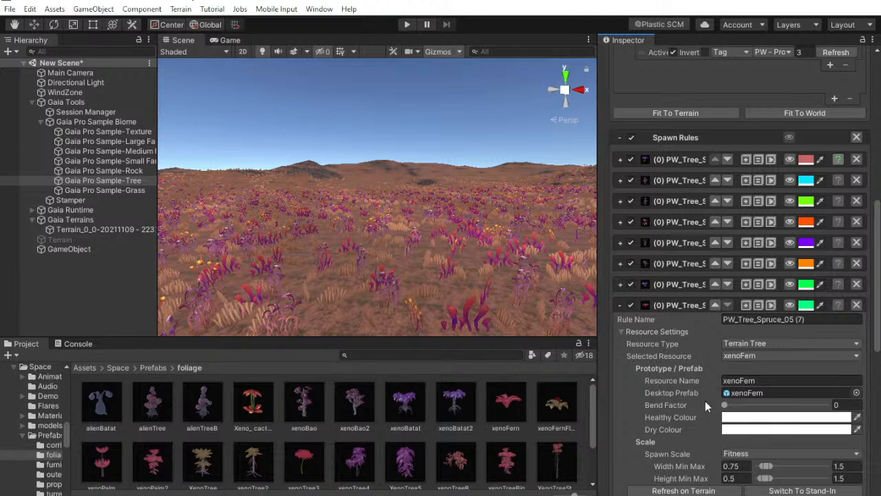
scroll(706, 400, "down", 4)
left_click_drag(562, 414, 566, 411)
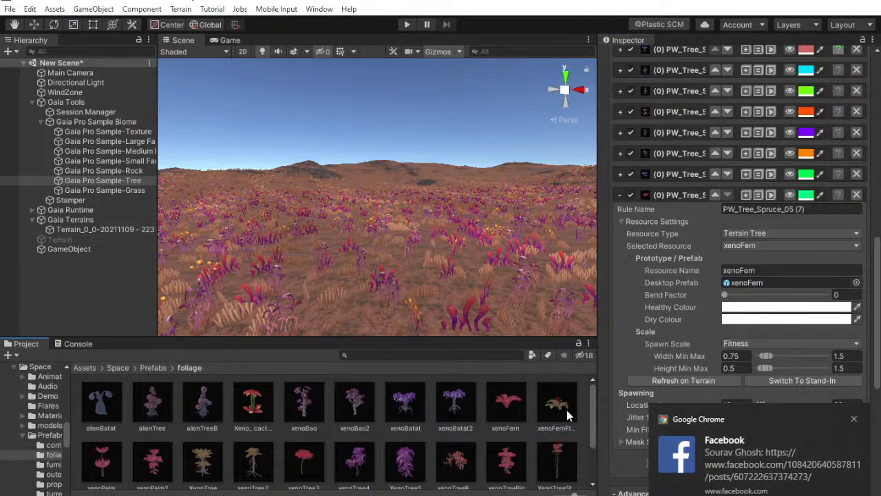
Switch to Facebook in Chrome through the incoming message notification and open the linked Stdi page post
left_click(752, 433)
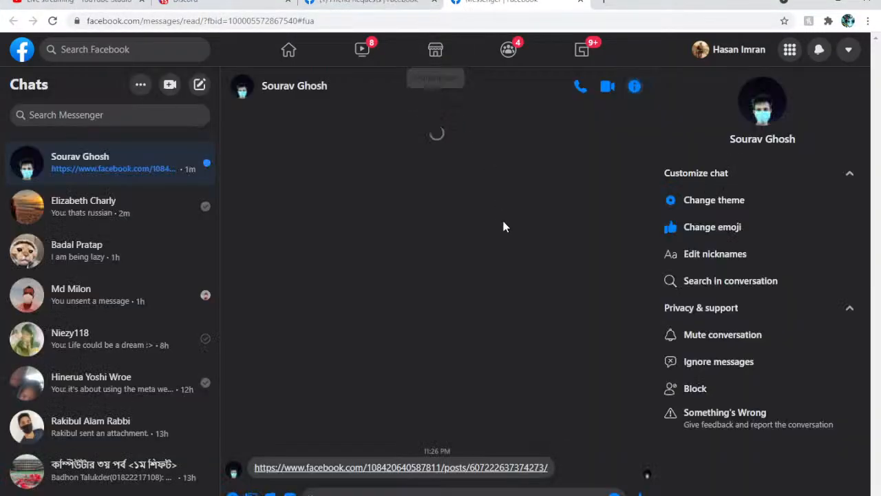
left_click(473, 466)
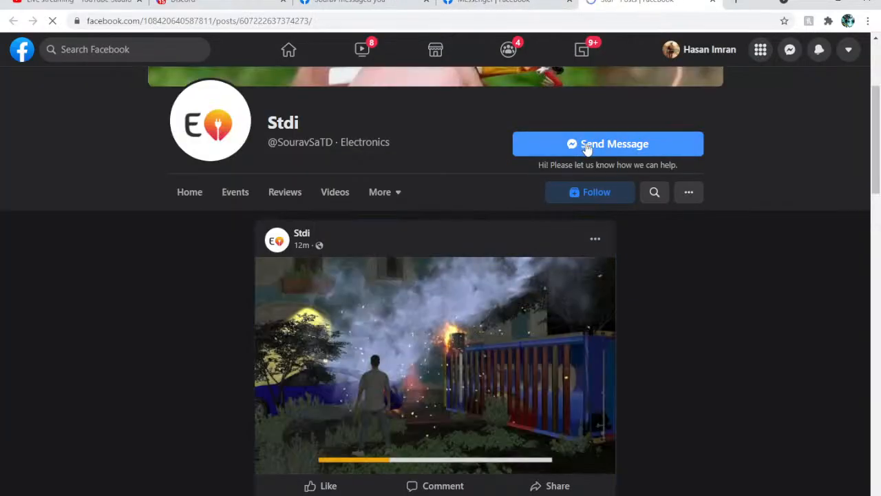
scroll(586, 148, "down", 1)
Give the Stdi page's linked photo post a Love reaction and close the enlarged photo
mouse_move(337, 417)
left_click(335, 401)
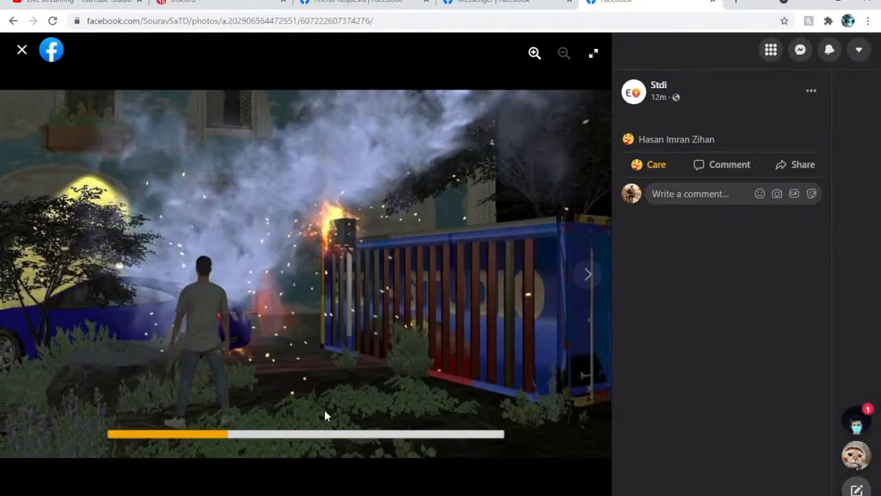
left_click(655, 140)
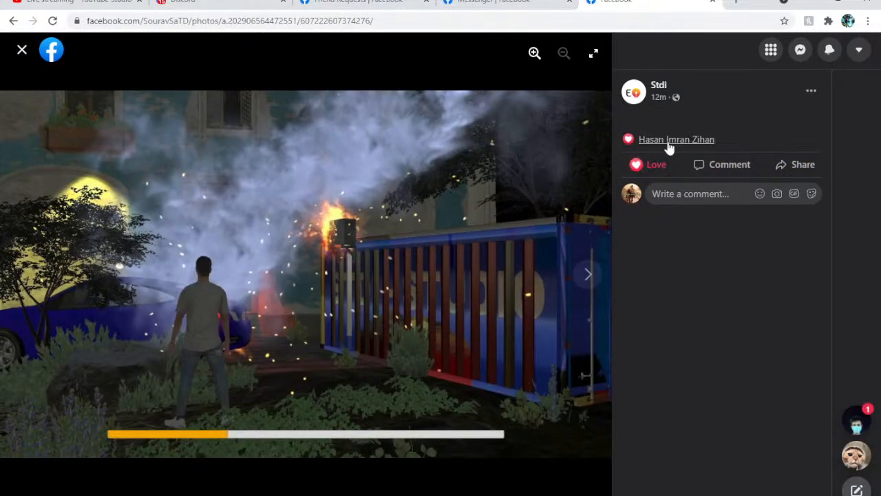
left_click(22, 50)
Like the two July 9 game video posts further down the Stdi page
scroll(533, 242, "down", 3)
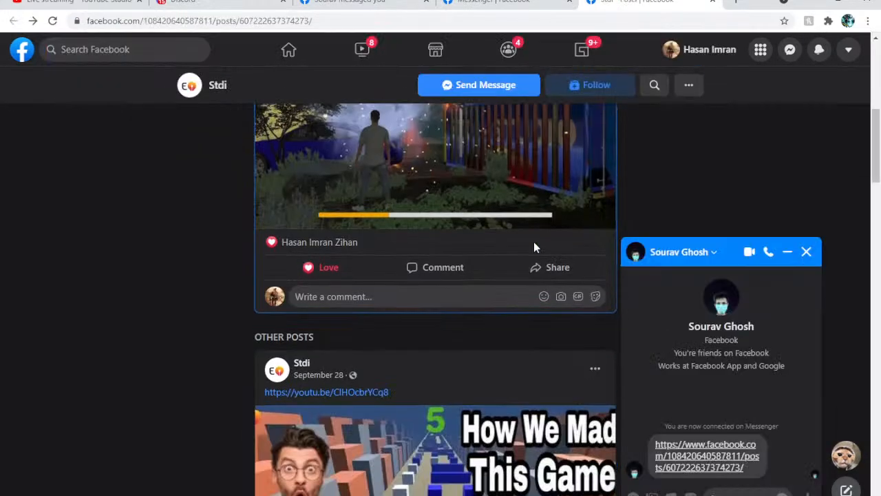
scroll(523, 236, "down", 2)
scroll(517, 231, "down", 1)
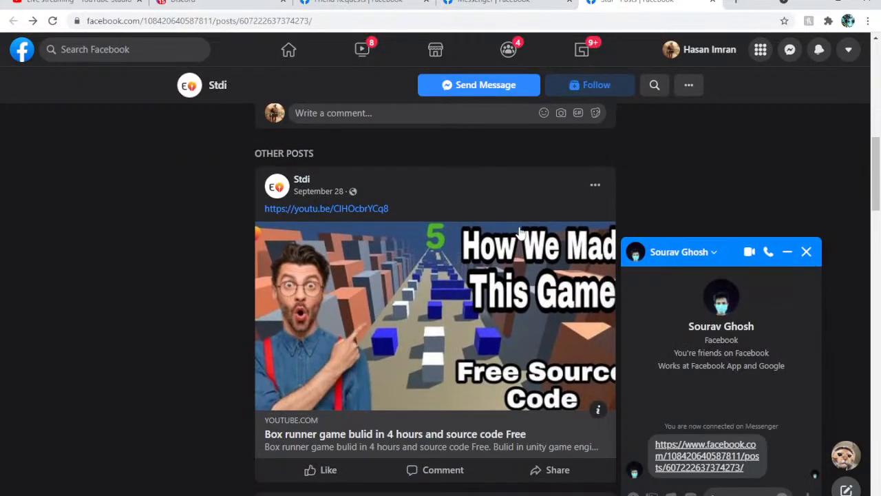
scroll(537, 221, "down", 7)
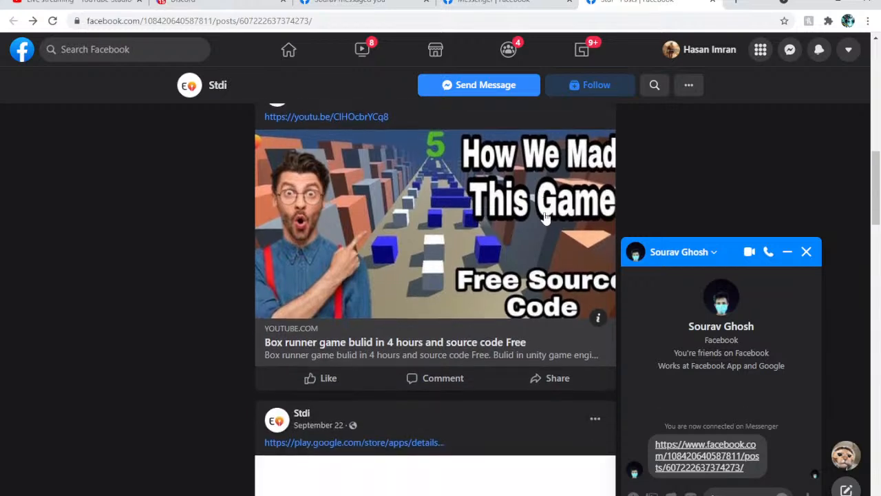
scroll(528, 220, "down", 3)
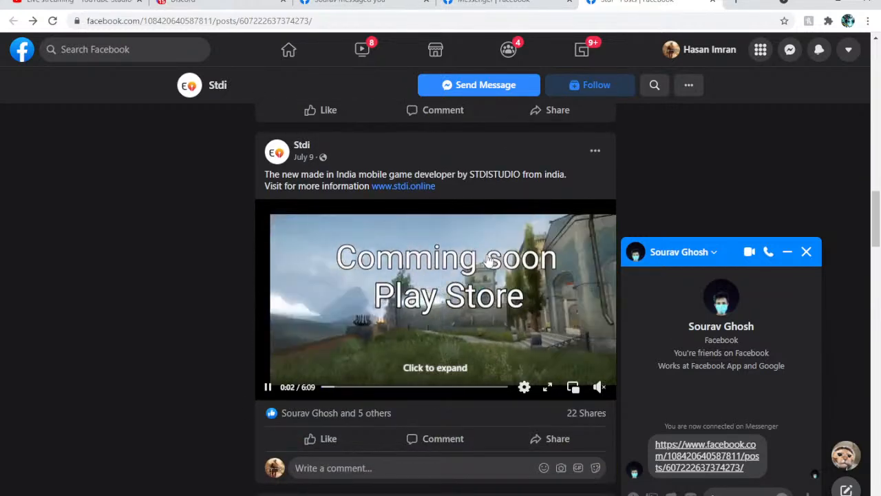
left_click(317, 438)
scroll(449, 285, "down", 1)
scroll(451, 279, "down", 5)
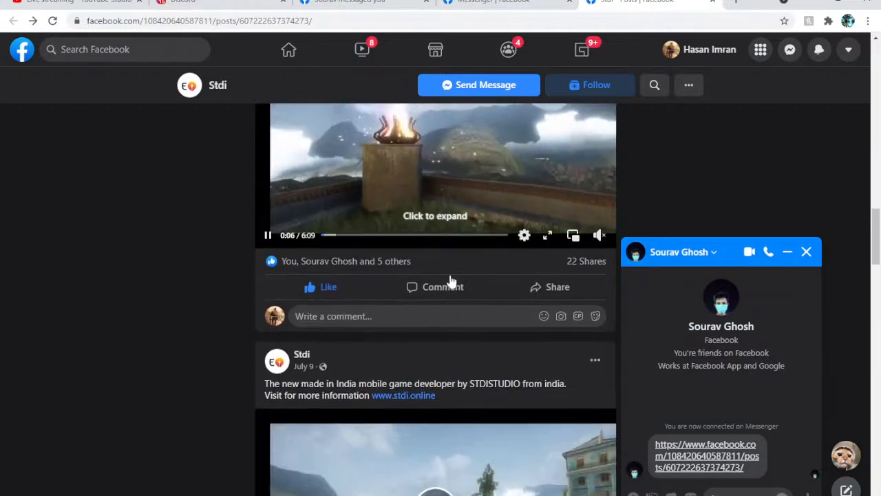
left_click(323, 346)
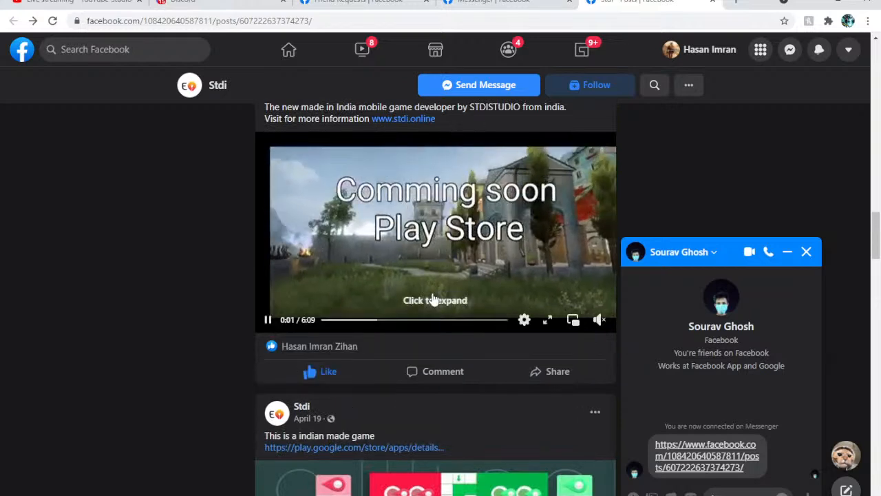
Like the Stdi page's Open World TDM map test post and further older posts down to the Stdi.online Nokia phone link
scroll(409, 310, "down", 9)
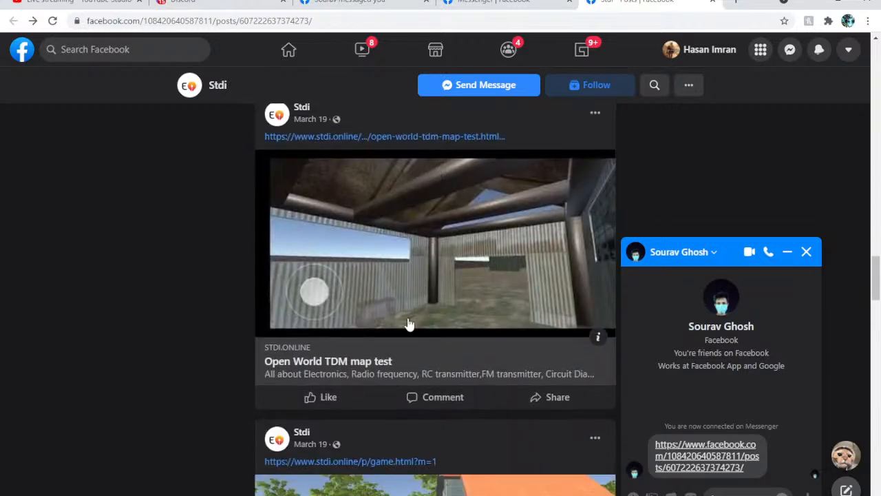
left_click(340, 398)
scroll(341, 398, "down", 3)
scroll(325, 407, "down", 2)
left_click(328, 383)
scroll(325, 406, "down", 5)
left_click(331, 370)
scroll(320, 394, "down", 3)
scroll(319, 397, "down", 2)
left_click(320, 422)
scroll(319, 413, "down", 3)
scroll(331, 349, "down", 4)
left_click(321, 299)
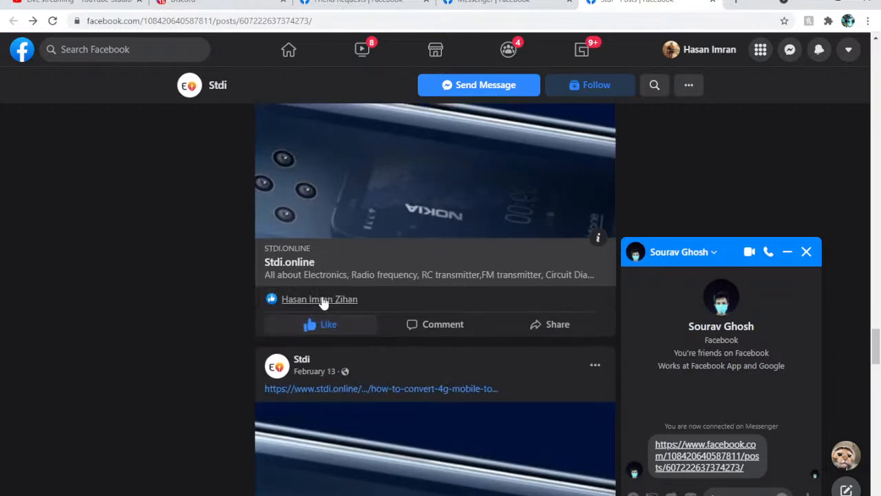
Like the Stdi posts from February 13 down to the December 20, 2020 Science and technology Discovery post
scroll(326, 345, "down", 5)
left_click(328, 288)
scroll(331, 295, "down", 5)
left_click(308, 349)
scroll(314, 364, "down", 5)
left_click(318, 377)
scroll(315, 386, "down", 4)
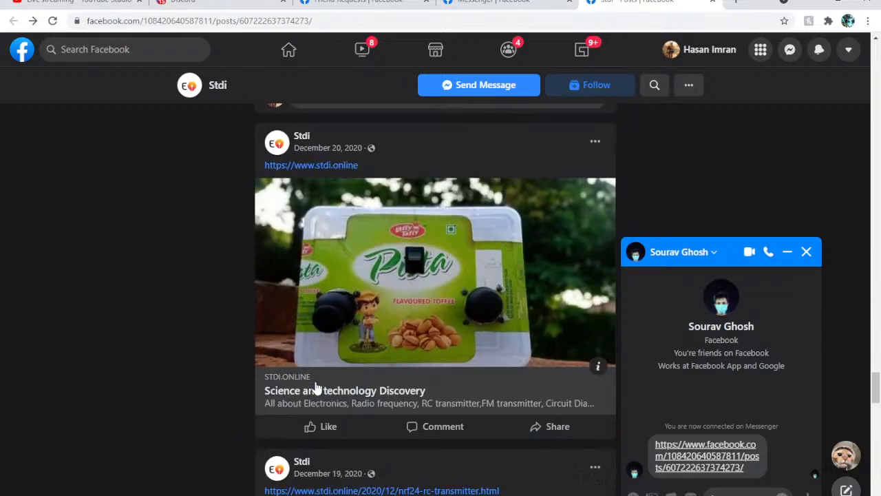
left_click(318, 424)
Like the NRF24 RC transmitter post and the RC transmitter posts below it on the Stdi page
scroll(316, 430, "down", 4)
scroll(312, 422, "down", 3)
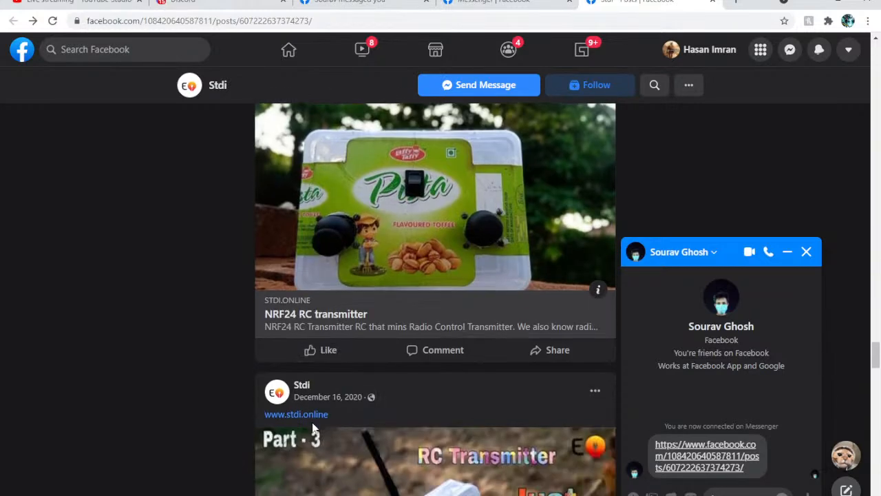
left_click(319, 365)
scroll(321, 365, "down", 4)
left_click(325, 405)
scroll(323, 403, "down", 5)
left_click(327, 291)
scroll(329, 310, "down", 5)
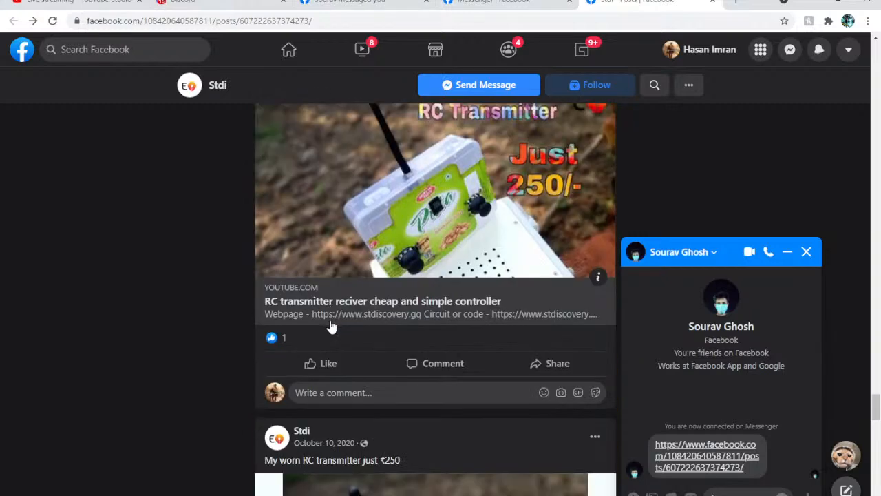
left_click(324, 365)
scroll(327, 367, "down", 4)
scroll(358, 376, "down", 15)
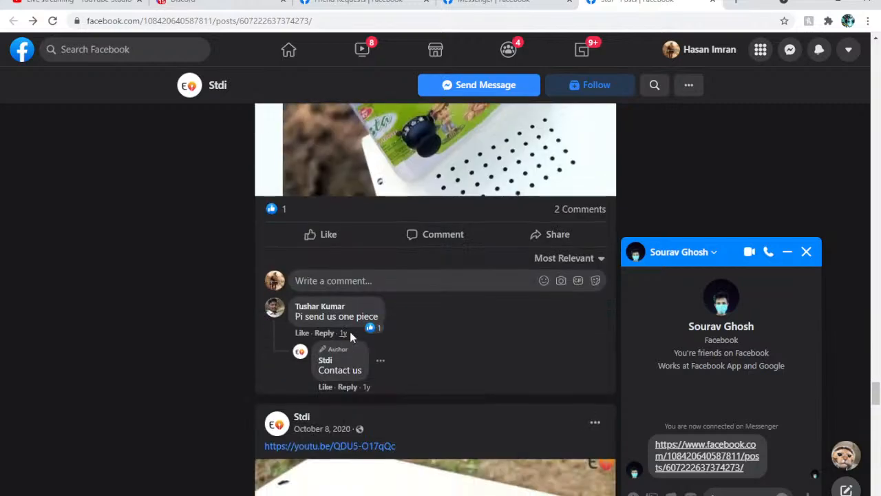
scroll(417, 273, "down", 15)
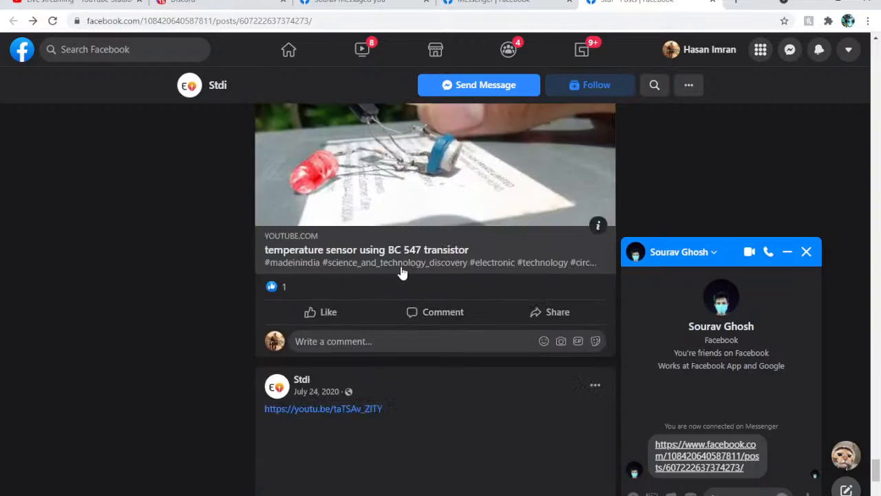
scroll(449, 317, "up", 10)
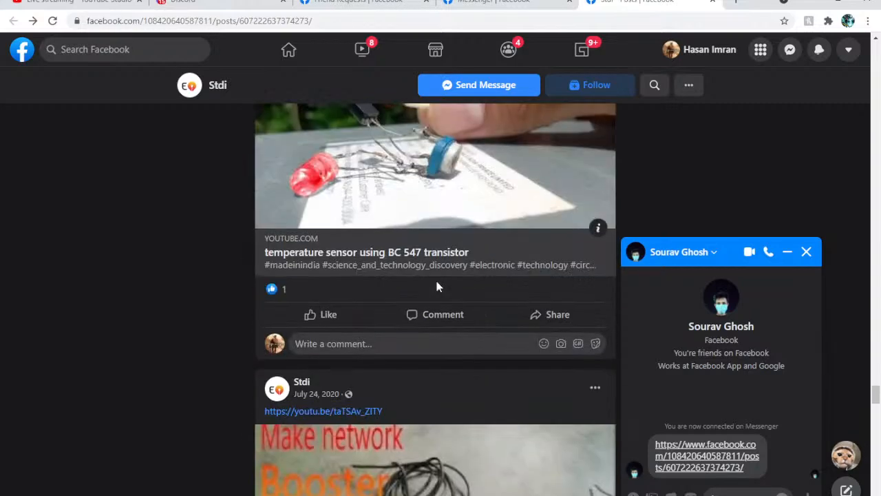
Close the Facebook and Discord browser tabs and return to the YouTube Studio live-stream page
left_click(424, 4)
left_click(424, 3)
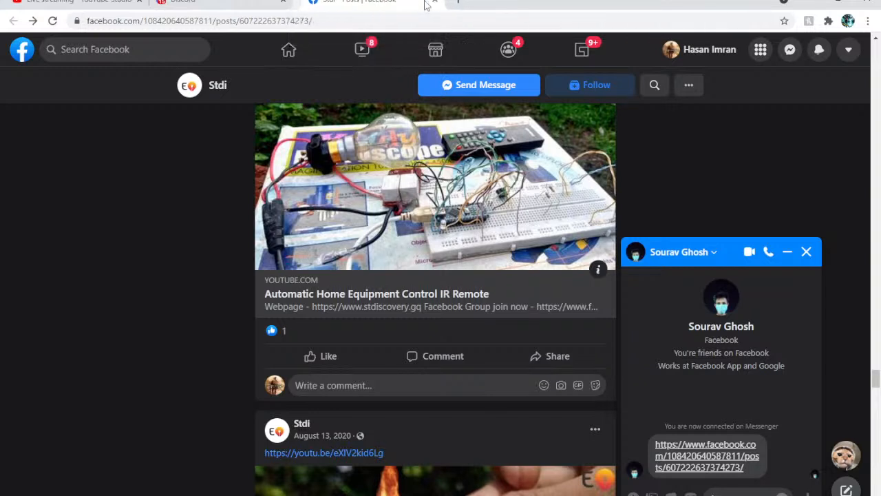
left_click(424, 4)
left_click(97, 3)
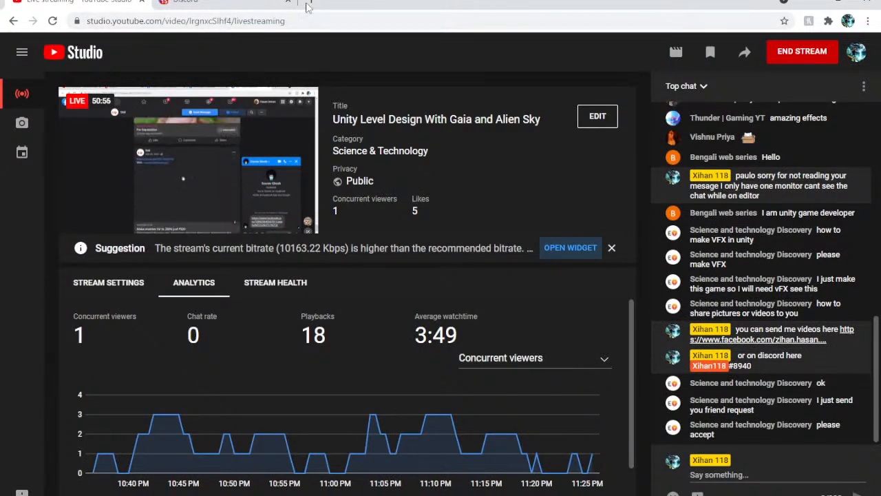
left_click(291, 2)
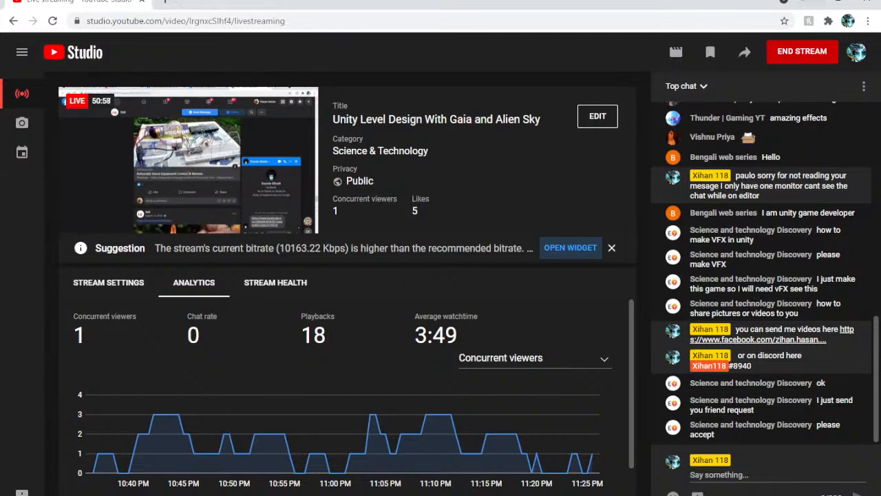
Switch to Unity, duplicate the xenoFern tree spawn rule and assign the xenoPalm prefab to the copy
left_click(813, 2)
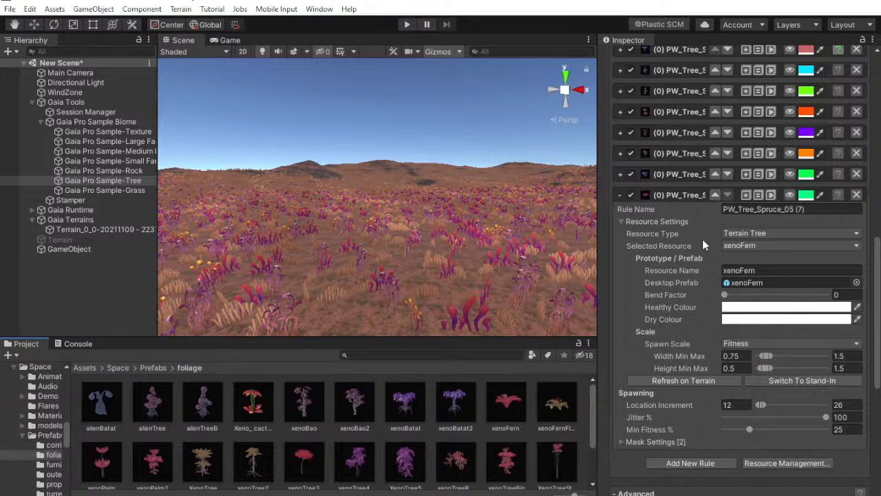
left_click(745, 282)
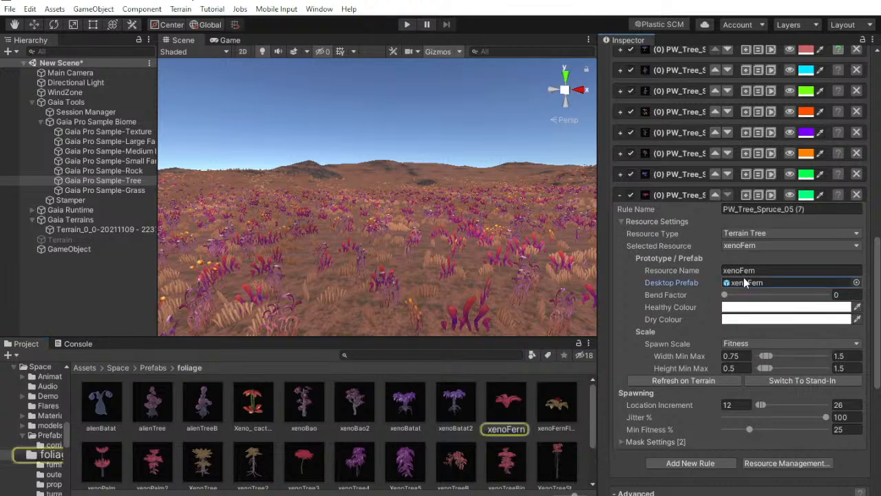
left_click(666, 196)
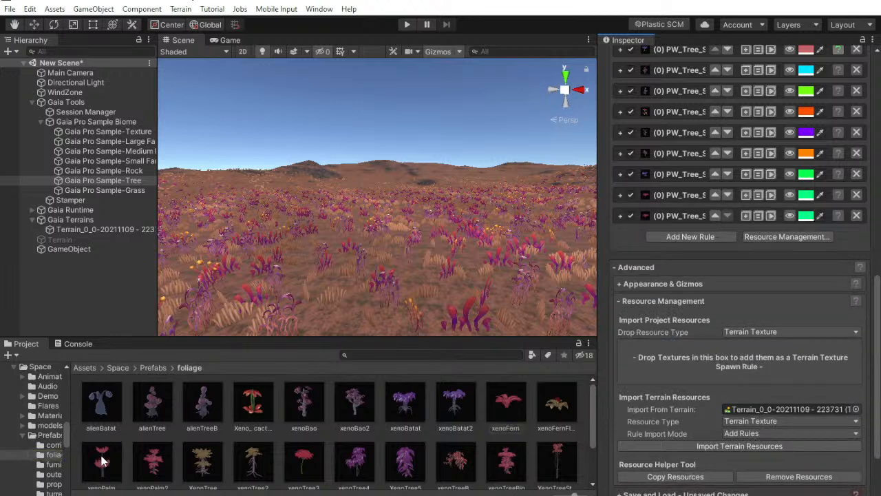
left_click(622, 216)
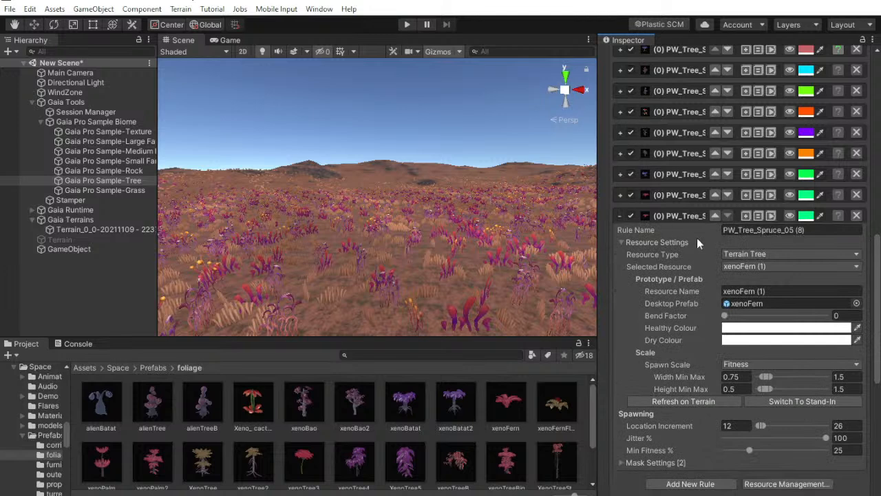
left_click_drag(103, 474, 747, 310)
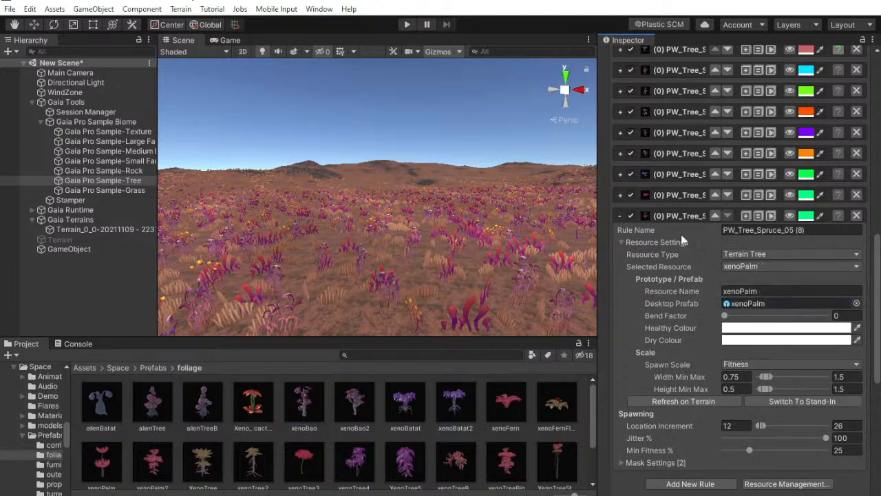
Duplicate the xenoPalm spawn rule and set the copy's desktop prefab to xenoPalm2
left_click(746, 216)
left_click(622, 216)
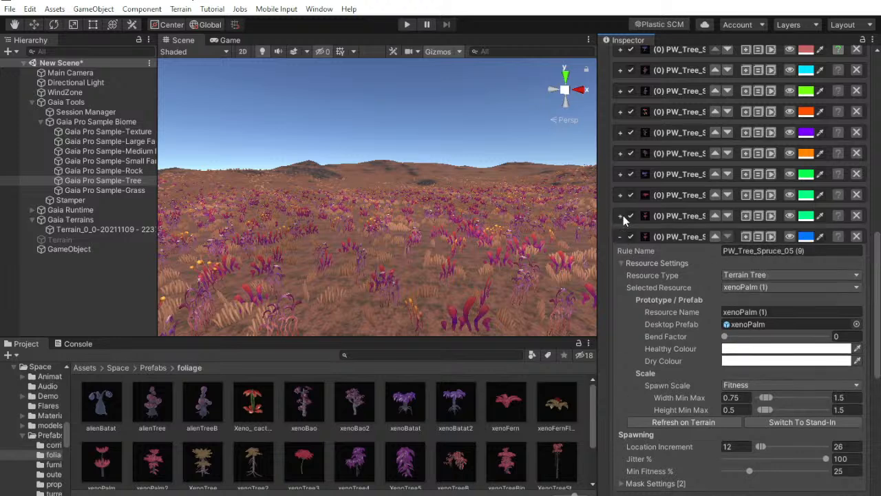
left_click(752, 325)
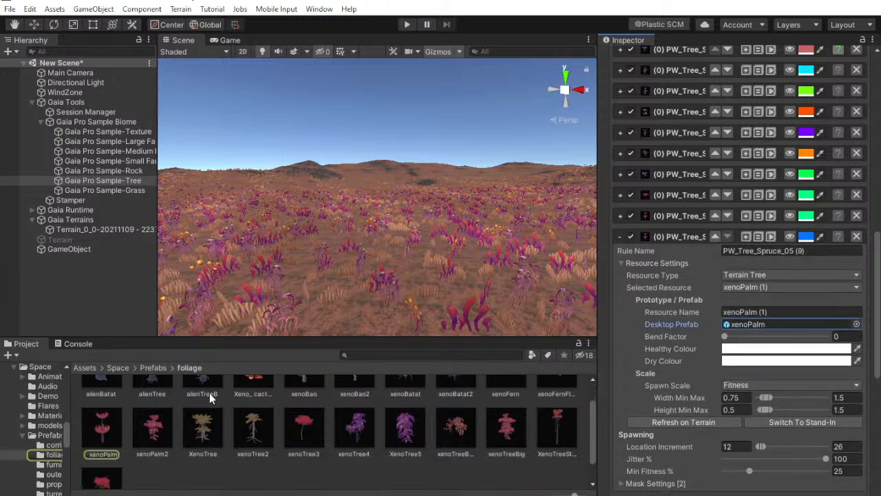
left_click_drag(757, 313, 754, 323)
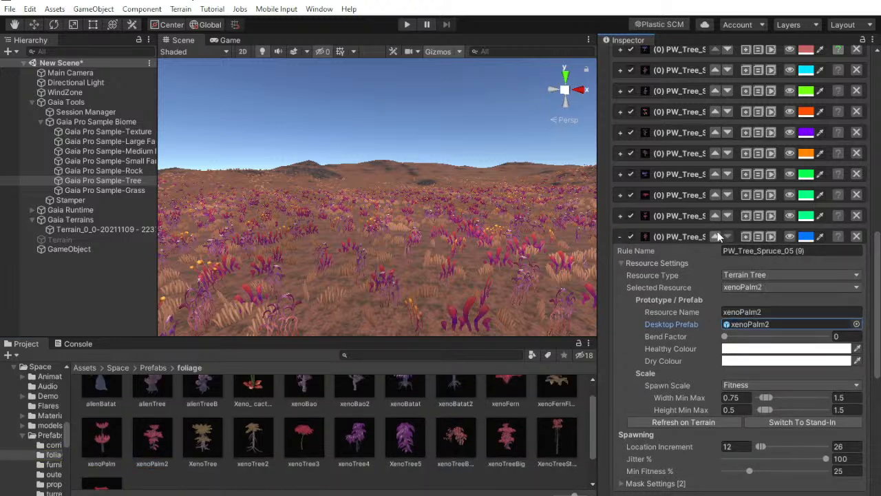
Duplicate the xenoPalm2 spawn rule twice and assign the XenoTree and xenoTree2 prefabs to the two copies
left_click(746, 237)
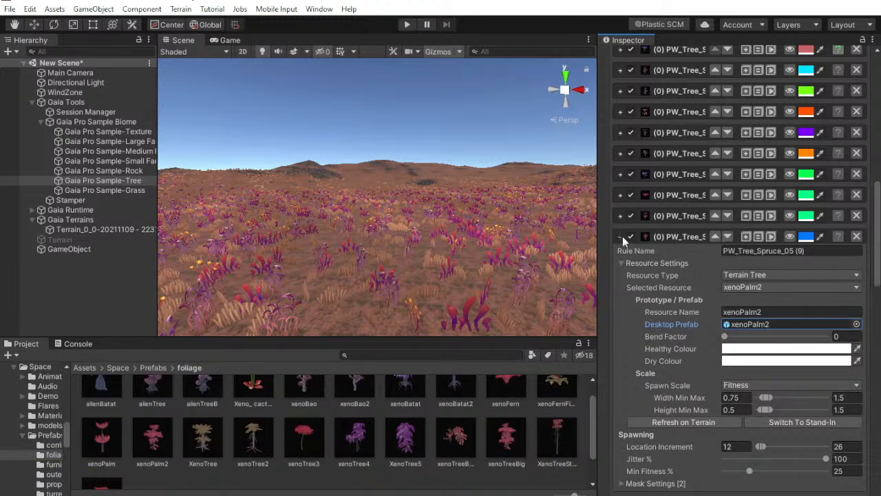
left_click(622, 237)
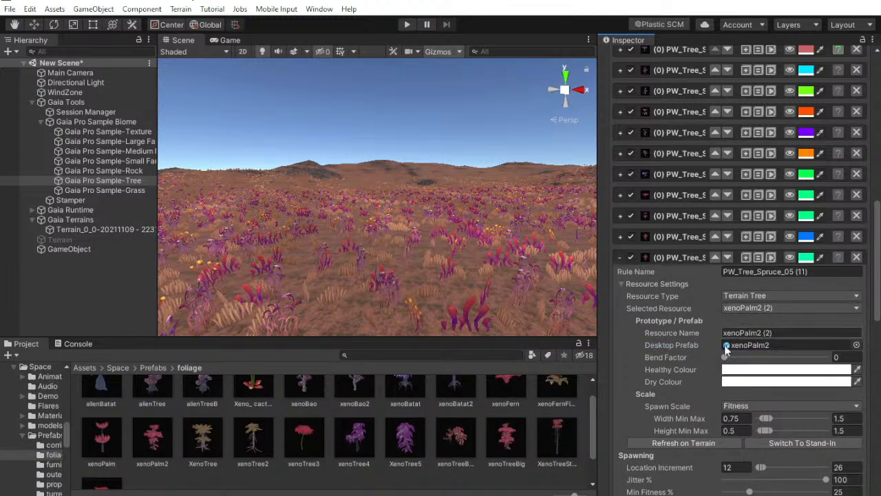
left_click_drag(206, 446, 750, 347)
left_click(621, 257)
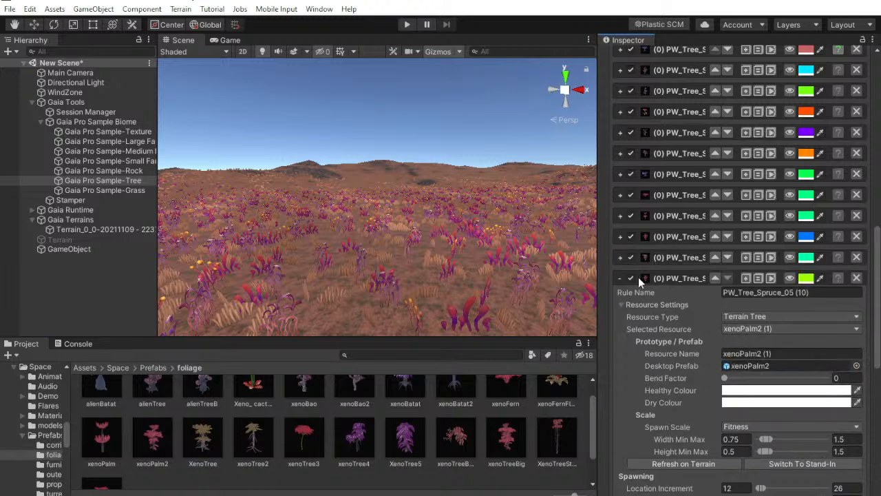
left_click_drag(544, 401, 753, 363)
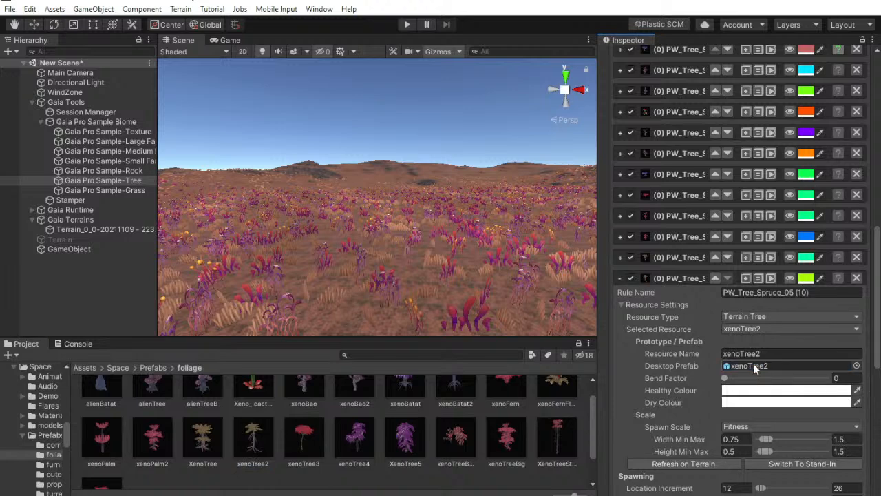
left_click(620, 278)
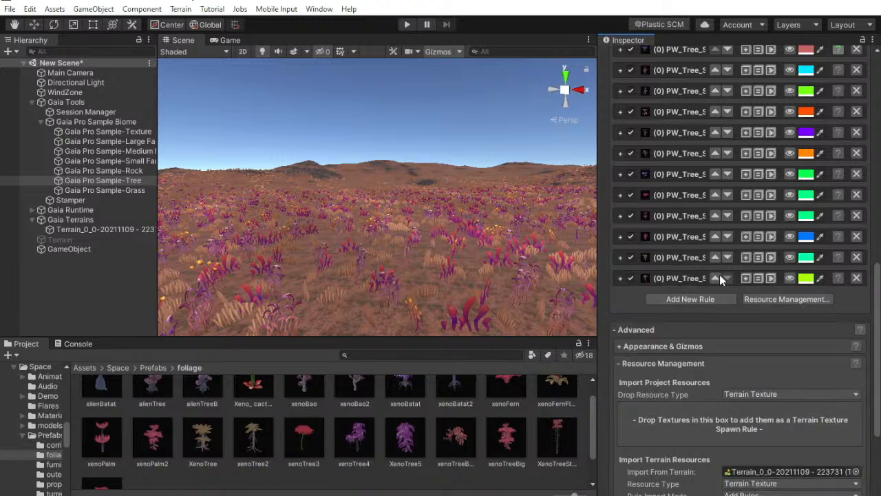
Duplicate the xenoTree2 spawn rule and set the copy's desktop prefab to xenoTree3
left_click(745, 277)
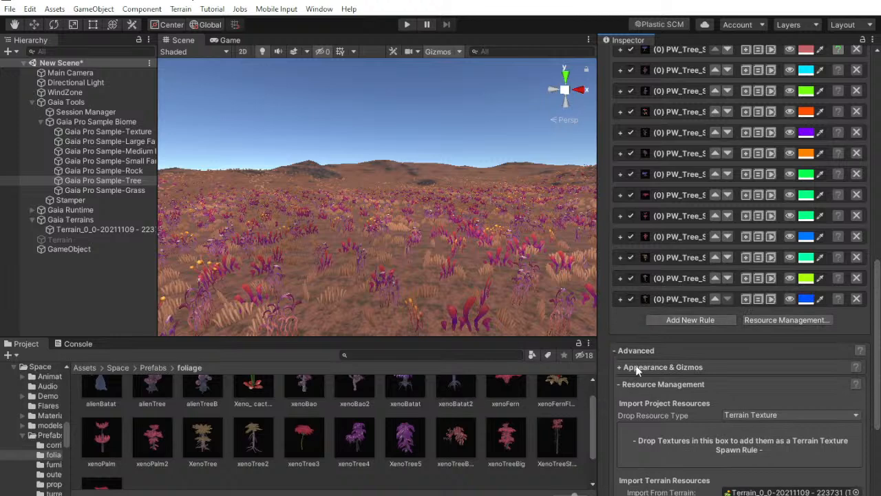
scroll(719, 356, "down", 4)
scroll(716, 350, "up", 4)
left_click(620, 298)
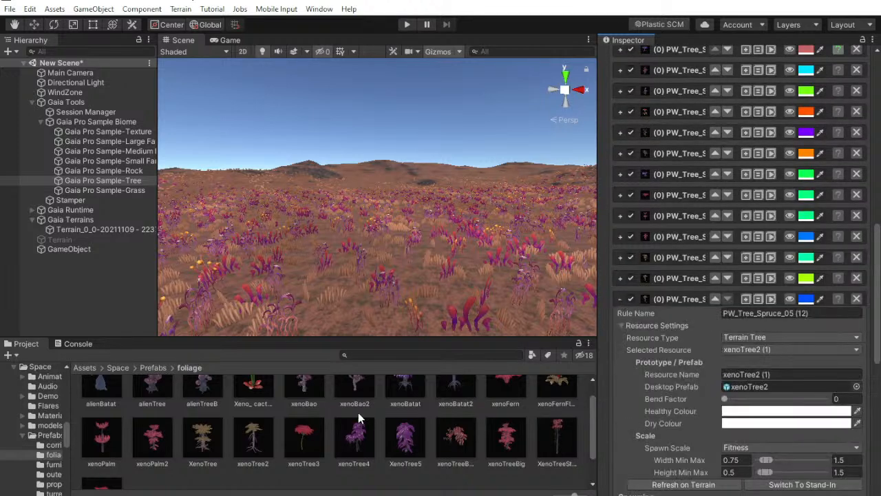
left_click_drag(307, 440, 757, 386)
left_click(621, 298)
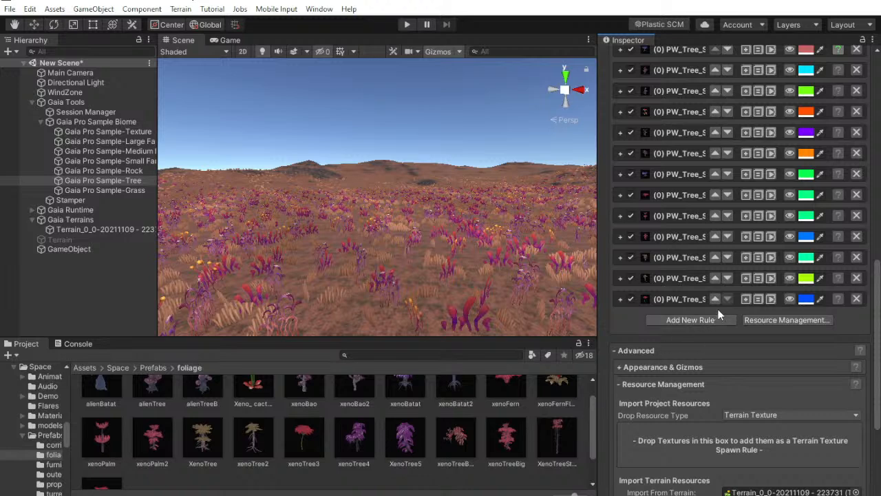
Duplicate the xenoTree3 spawn rule twice and assign the xenoTree4 and XenoTree5 prefabs to the two copies
left_click(745, 300)
left_click(744, 300)
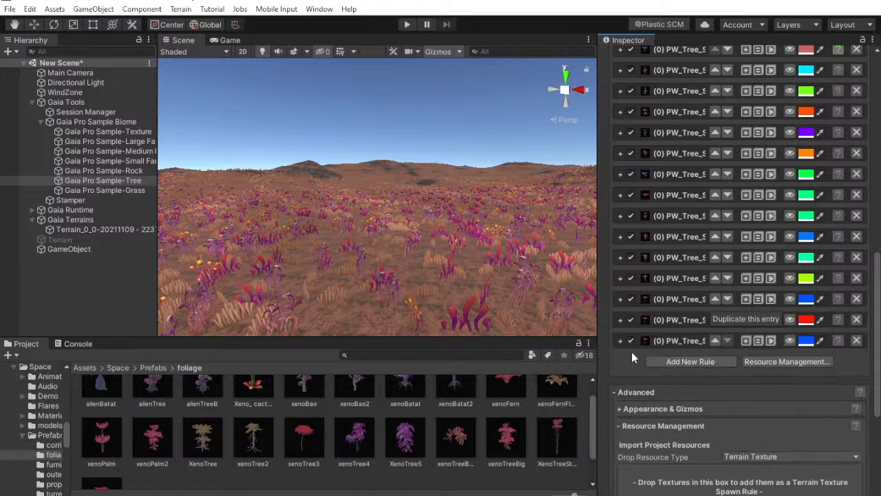
left_click(621, 320)
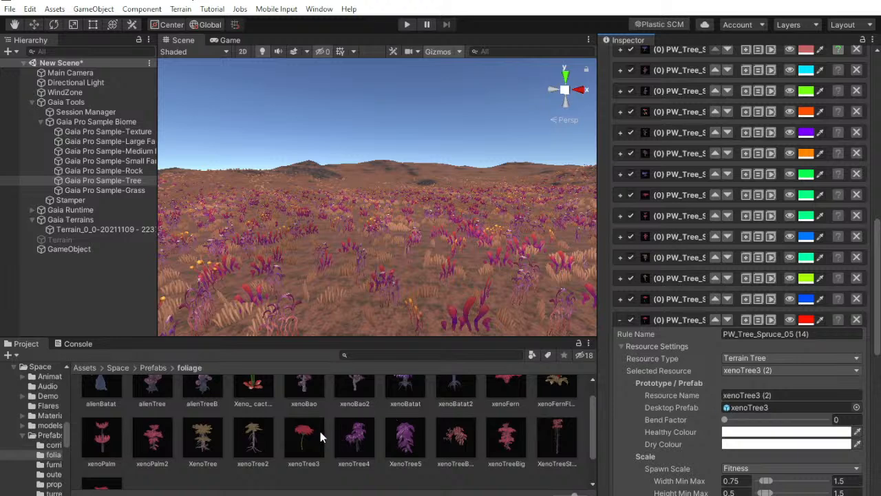
left_click_drag(354, 438, 743, 409)
left_click(620, 320)
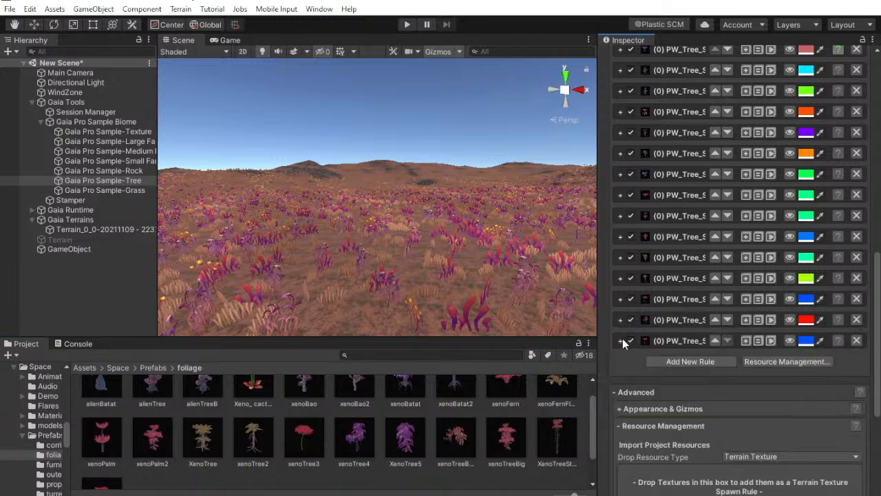
left_click(621, 341)
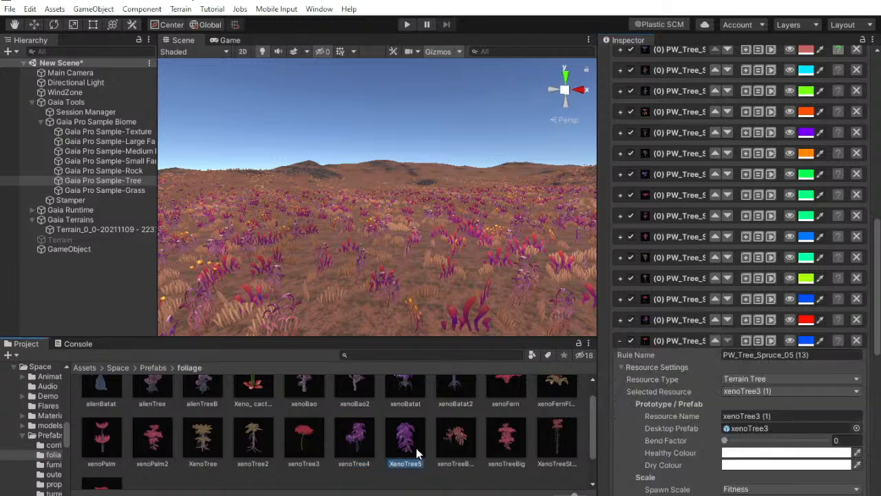
left_click_drag(766, 398, 750, 429)
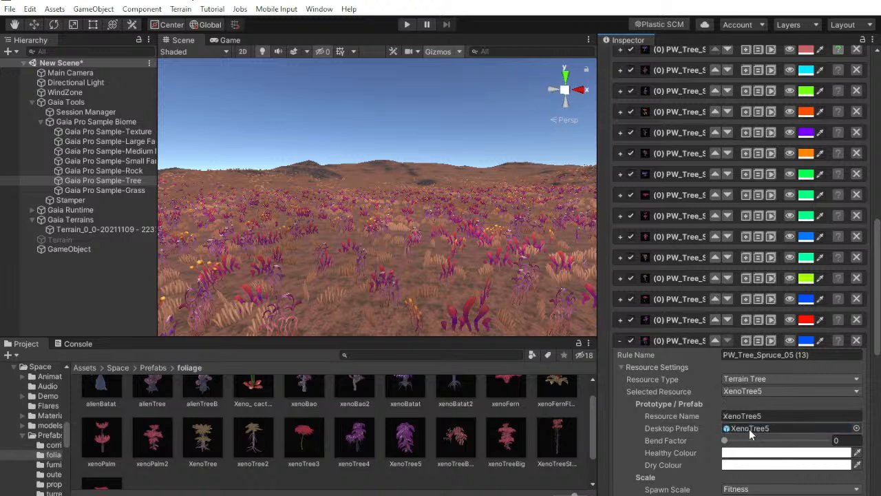
left_click(620, 341)
Duplicate the XenoTree5 spawn rule and set the copy's desktop prefab to xenoTreeBended
left_click(747, 340)
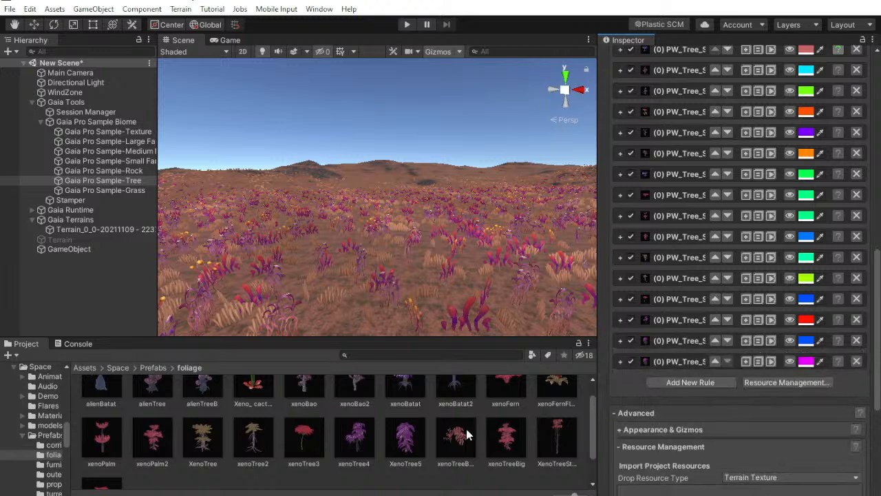
left_click(621, 361)
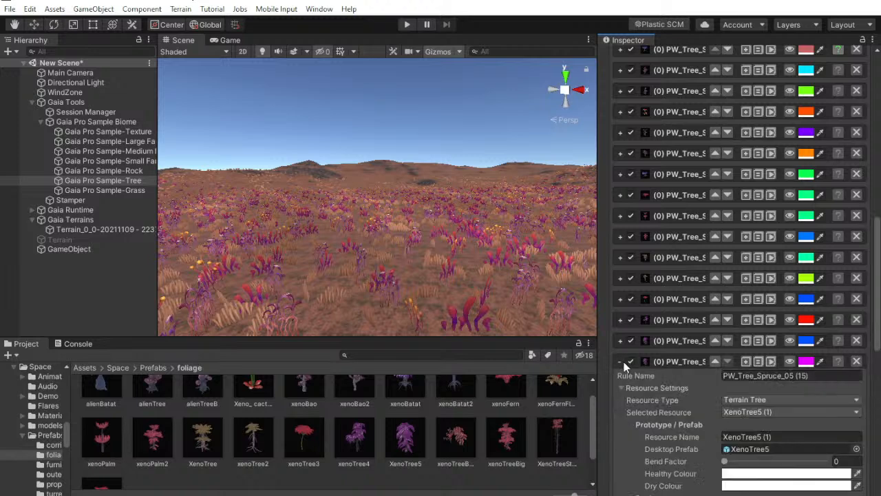
scroll(623, 361, "down", 3)
left_click_drag(544, 424, 752, 340)
left_click(620, 252)
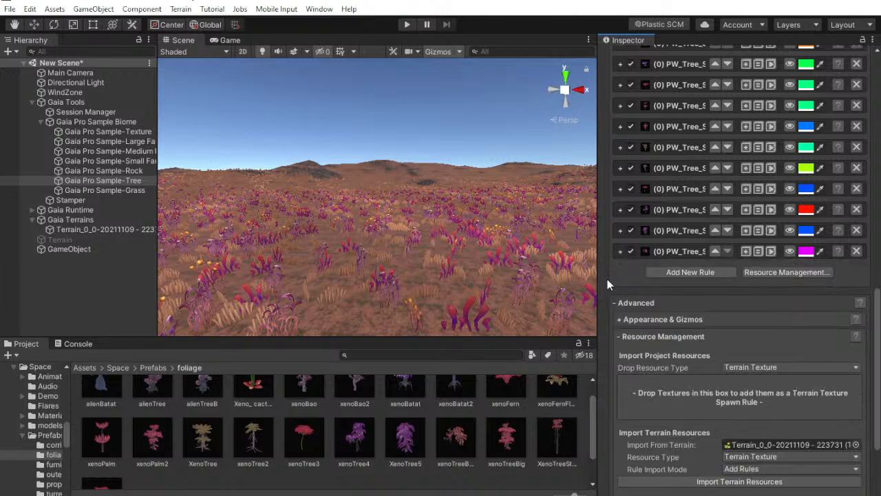
Add another tree spawn rule after the xenoTreeBended one and assign the xenoTreeBig prefab to it
left_click(690, 272)
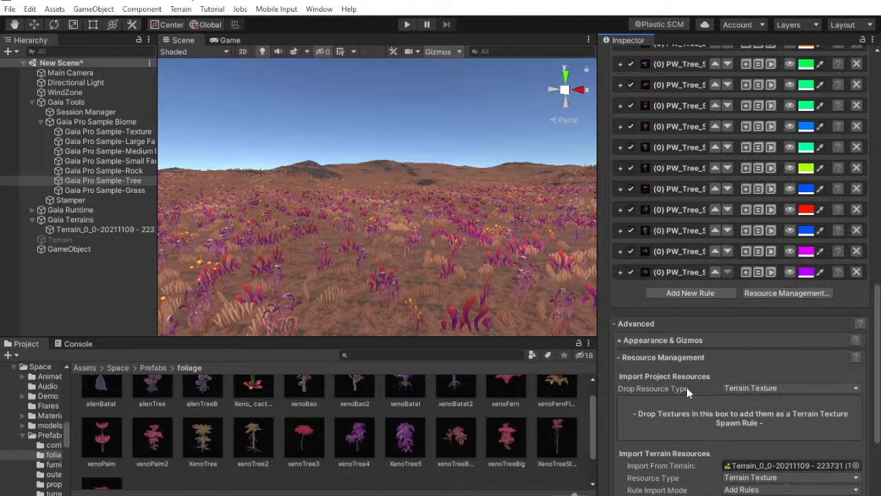
left_click(620, 273)
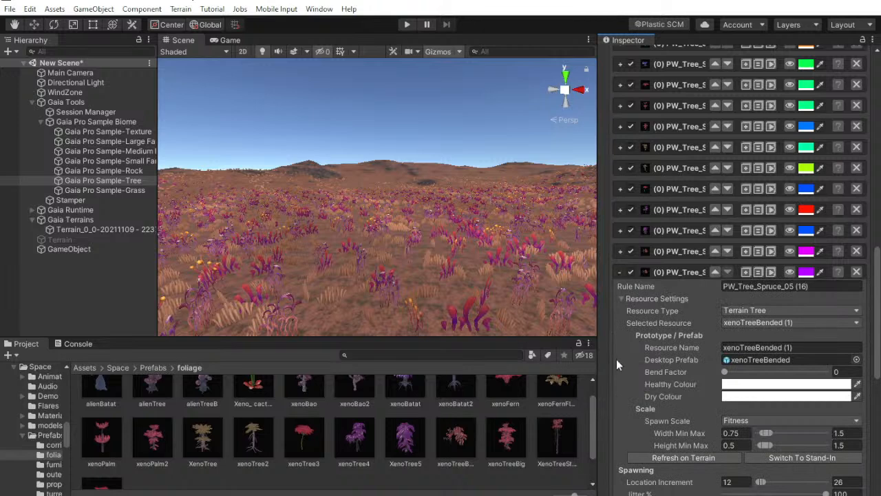
left_click_drag(530, 442, 730, 360)
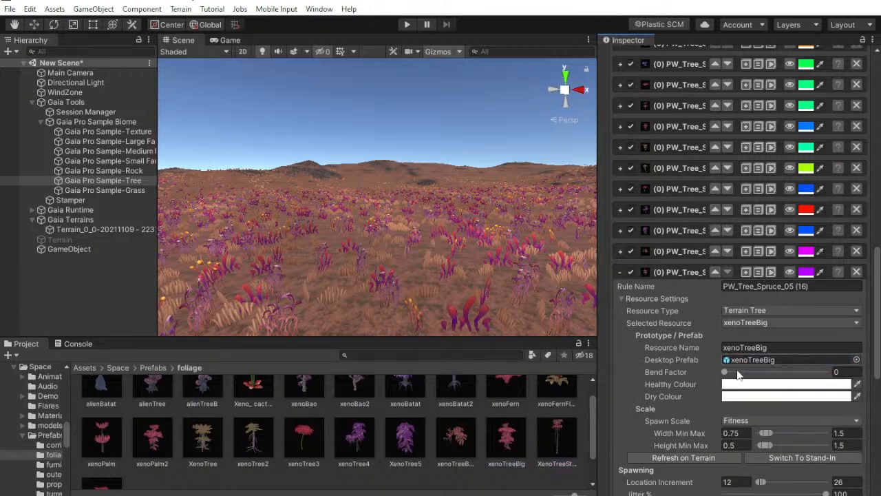
left_click(621, 272)
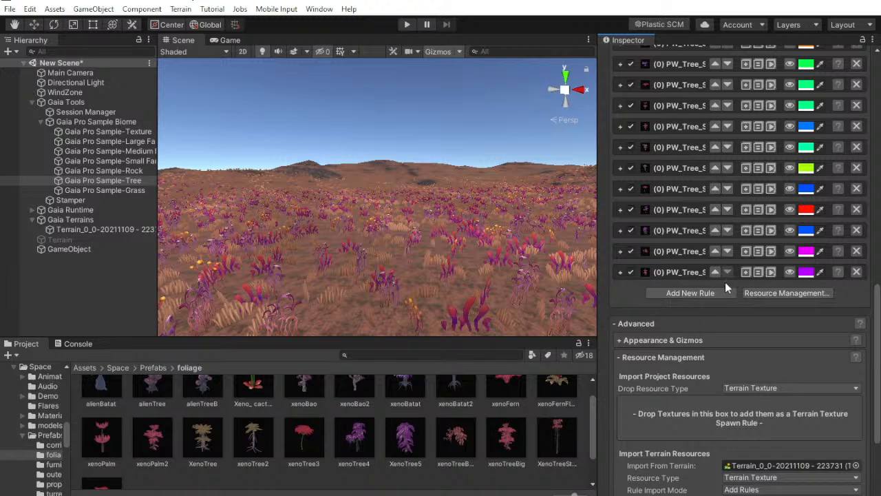
Duplicate the xenoTreeBig spawn rule and set the copy's desktop prefab to XenoTreeStraight
left_click(748, 272)
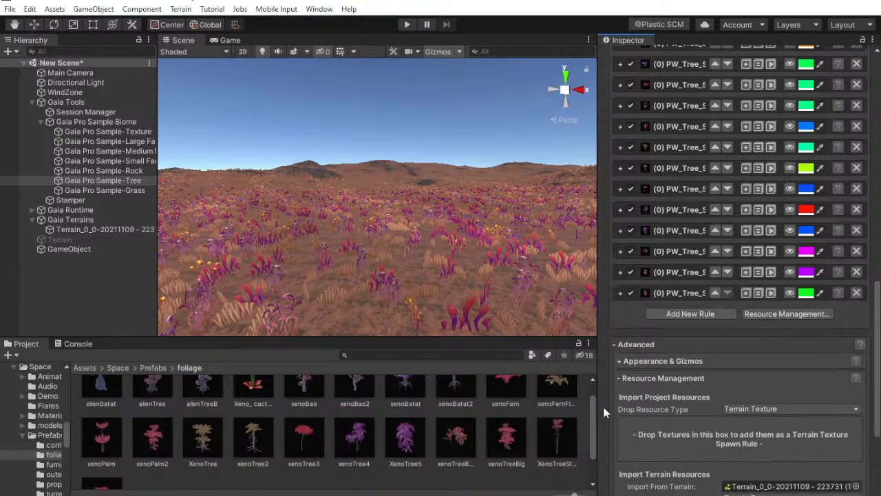
left_click(621, 294)
left_click_drag(557, 441, 757, 381)
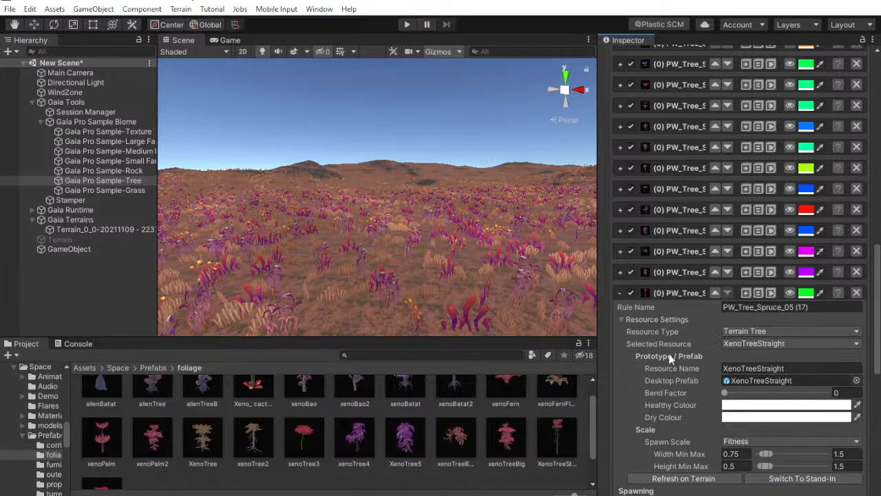
left_click(621, 294)
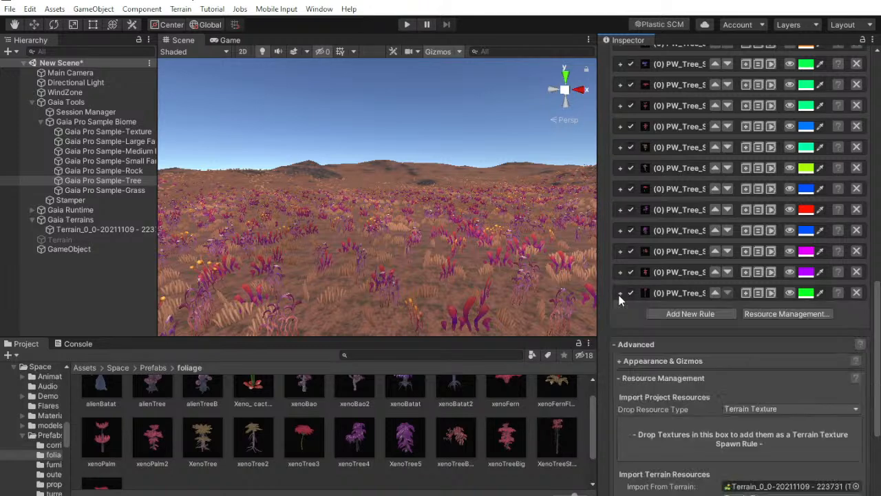
Duplicate the XenoTreeStraight spawn rule and set the copy's desktop prefab to xenoTreeTwin
left_click(746, 293)
scroll(506, 425, "down", 2)
scroll(157, 460, "down", 1)
left_click_drag(110, 459, 677, 321)
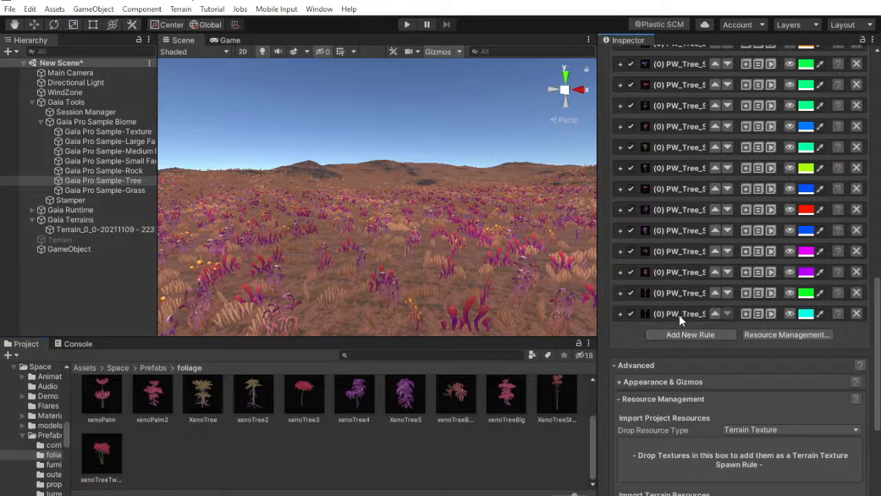
left_click(681, 317)
left_click_drag(102, 455, 758, 402)
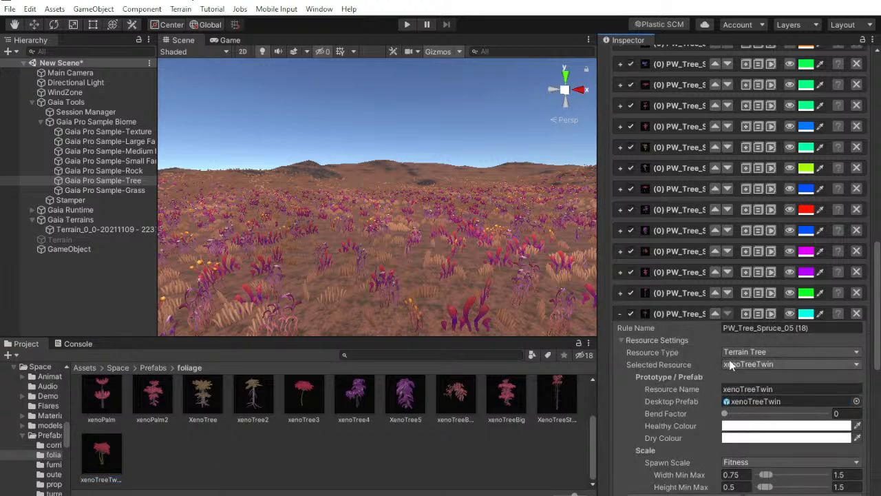
Check the live chat in YouTube Studio and return to Unity to view the xenoTreeTwin prefab's settings
left_click(97, 456)
left_click_drag(712, 299, 726, 118)
left_click_drag(770, 252, 655, 293)
key("alt+Tab")
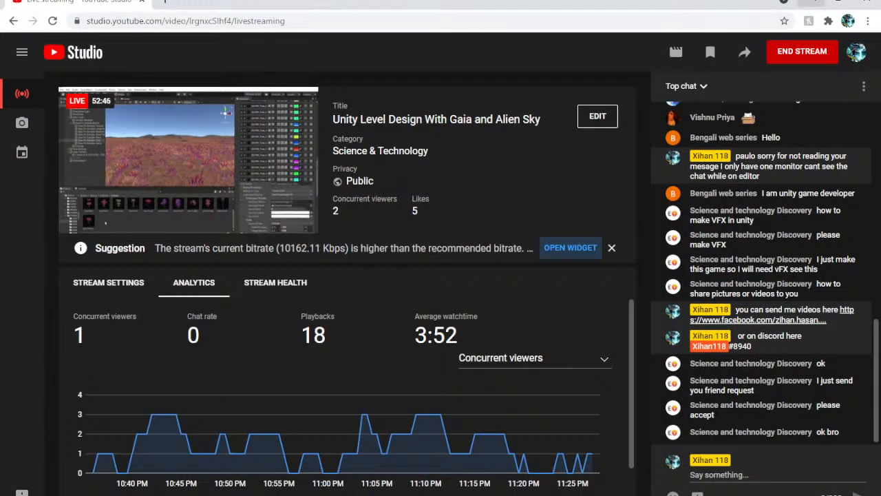
key("alt+Tab")
left_click(755, 118)
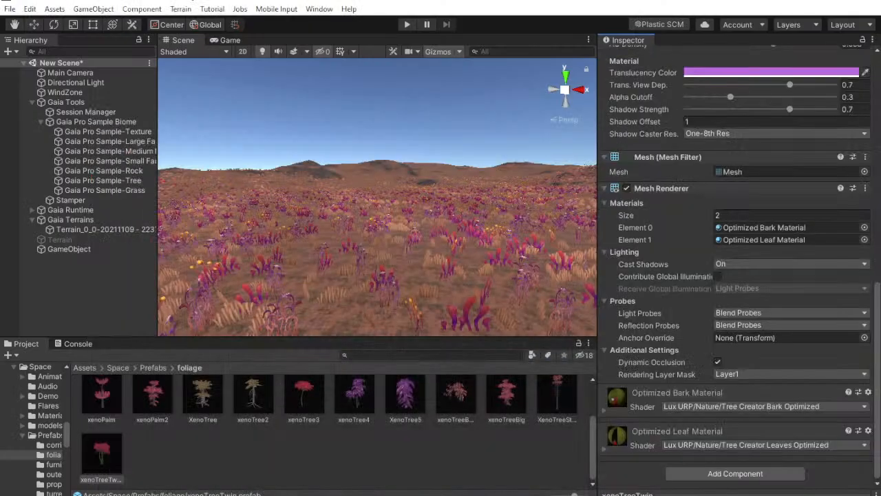
scroll(733, 339, "up", 15)
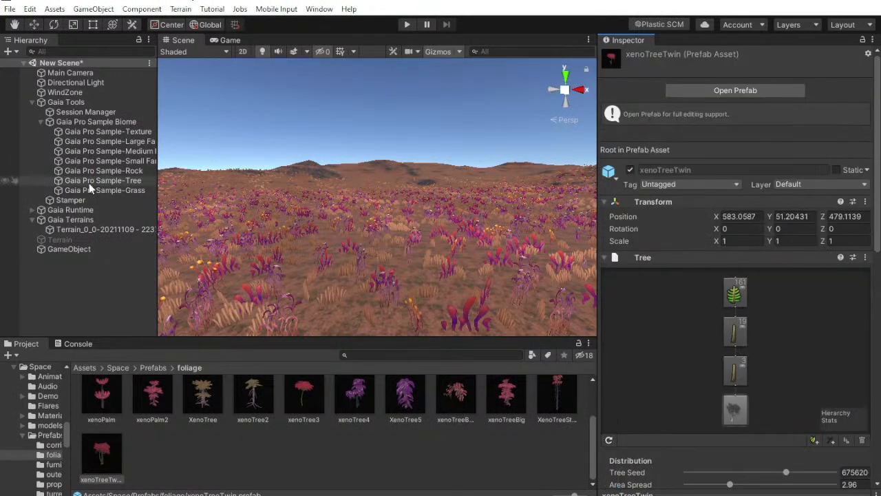
Spawn the trees across the whole world with the Gaia Pro Sample-Tree spawner and survey the terrain from above
left_click(103, 181)
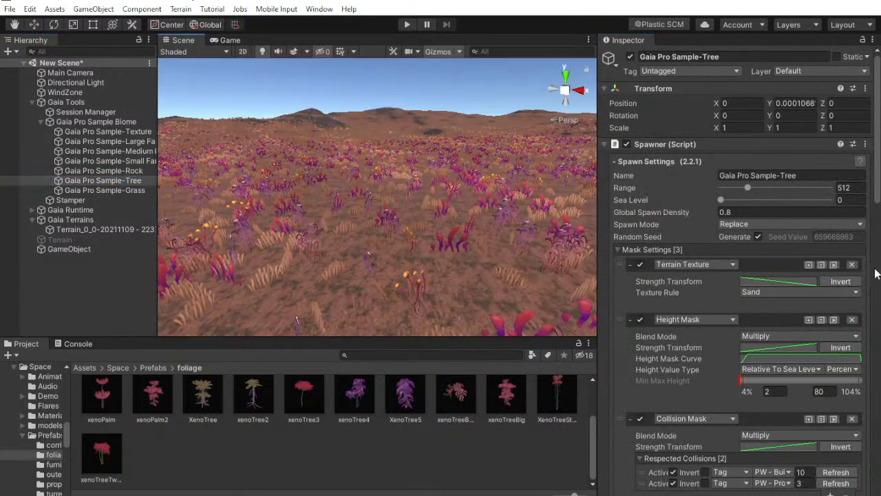
scroll(792, 275, "down", 10)
scroll(834, 297, "down", 10)
left_click(806, 464)
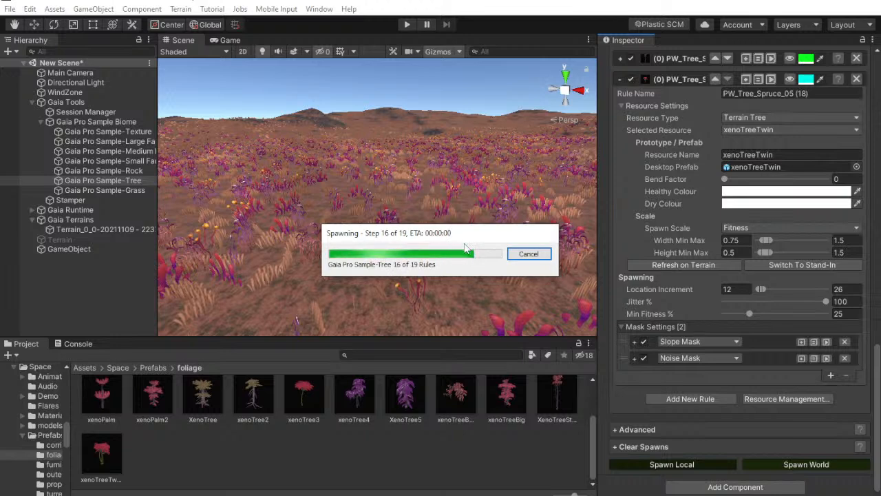
right_click_drag(423, 196, 48, 336)
right_click_drag(782, 337, 736, 336)
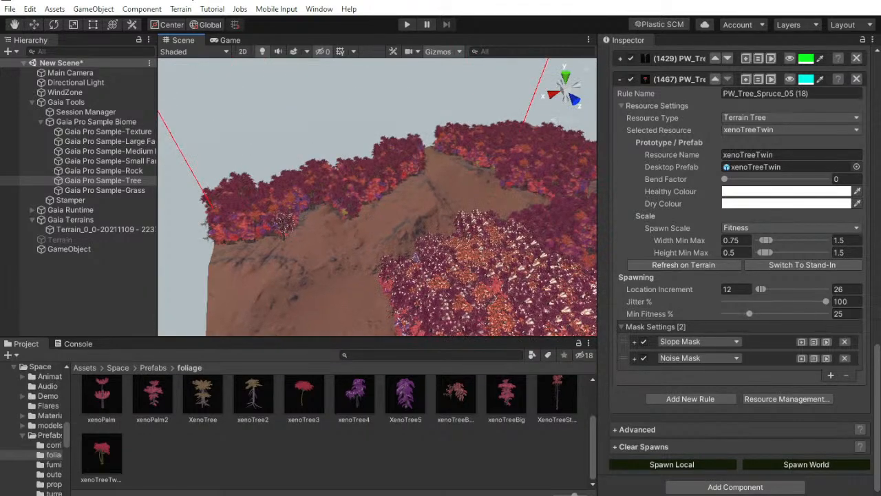
Open the terrain's settings and review the tree distance, billboard start and other Tree & Detail Objects options
scroll(701, 282, "up", 6)
scroll(684, 345, "up", 12)
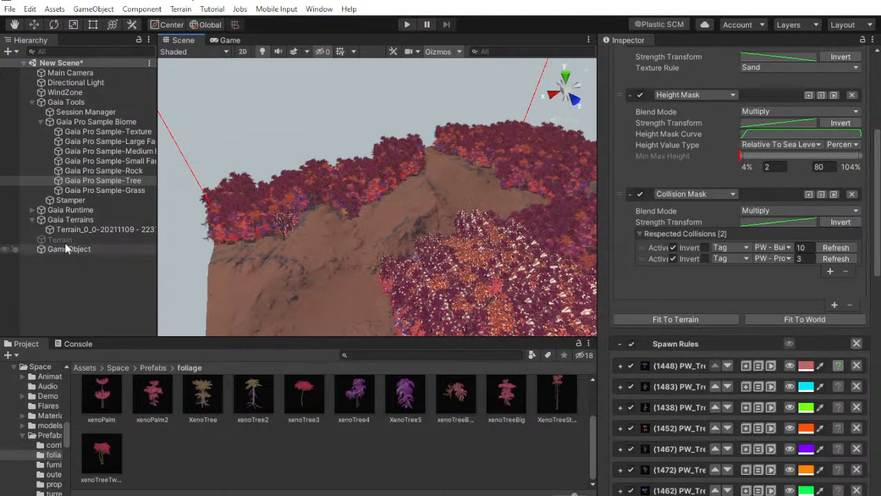
left_click(93, 229)
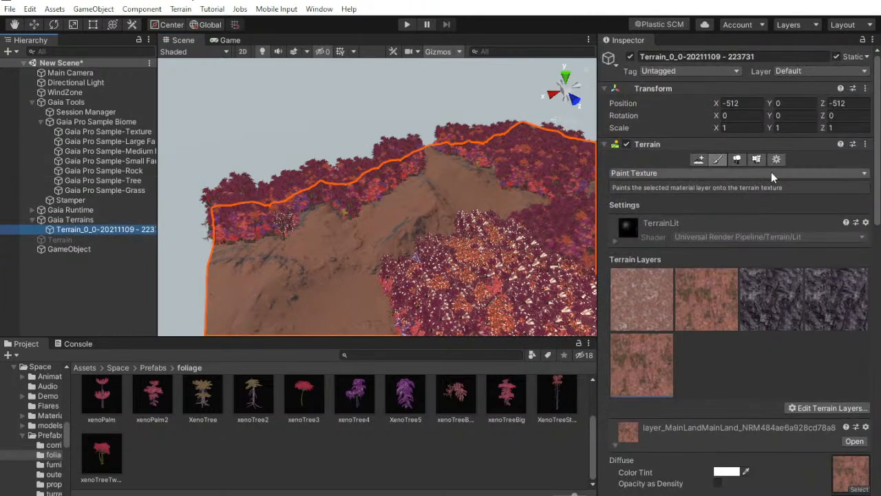
left_click(776, 155)
scroll(782, 220, "down", 5)
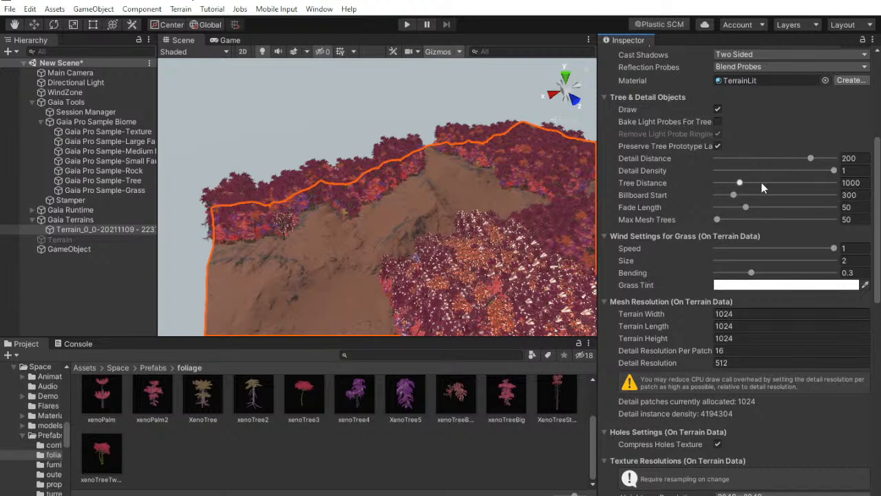
mouse_move(707, 193)
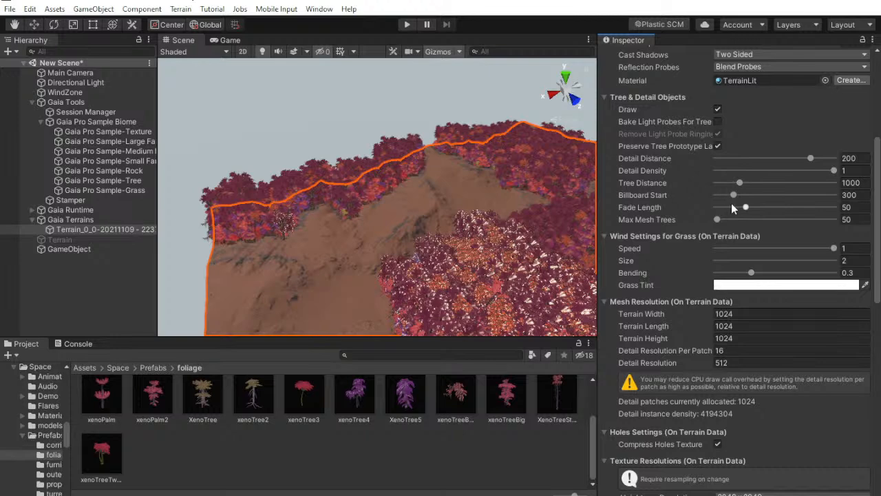
scroll(714, 264, "up", 5)
scroll(714, 264, "down", 5)
scroll(714, 264, "up", 8)
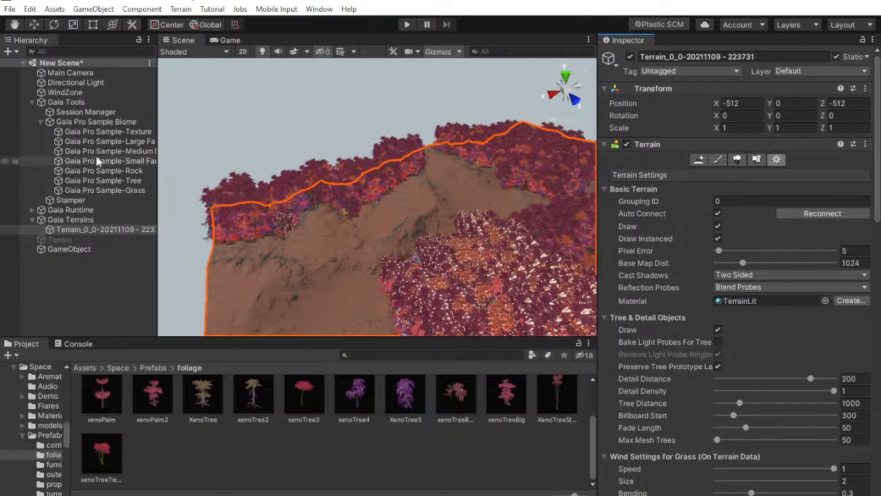
Set the Gaia Pro Sample-Tree spawner's Global Spawn Density to 0.01 and spawn the trees across the world
left_click(104, 135)
left_click(119, 142)
left_click(122, 151)
left_click(124, 163)
left_click(131, 180)
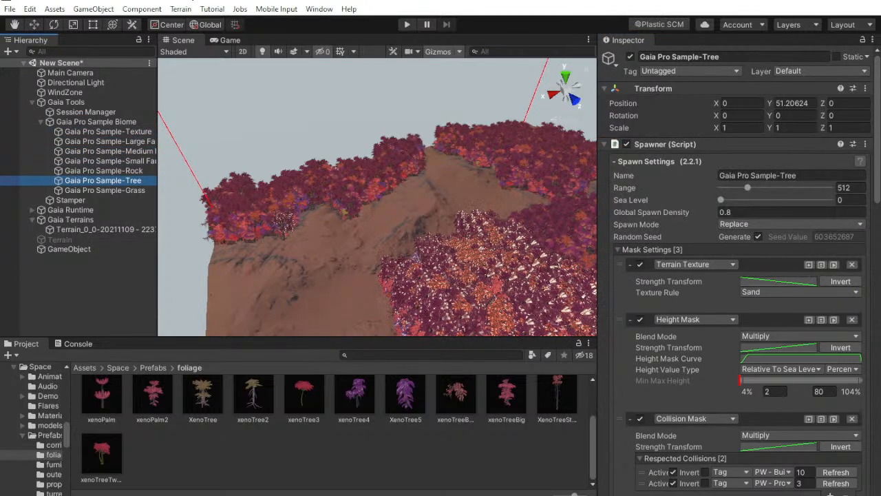
mouse_move(880, 177)
left_mouse_down()
mouse_move(877, 441)
mouse_move(877, 188)
left_mouse_up()
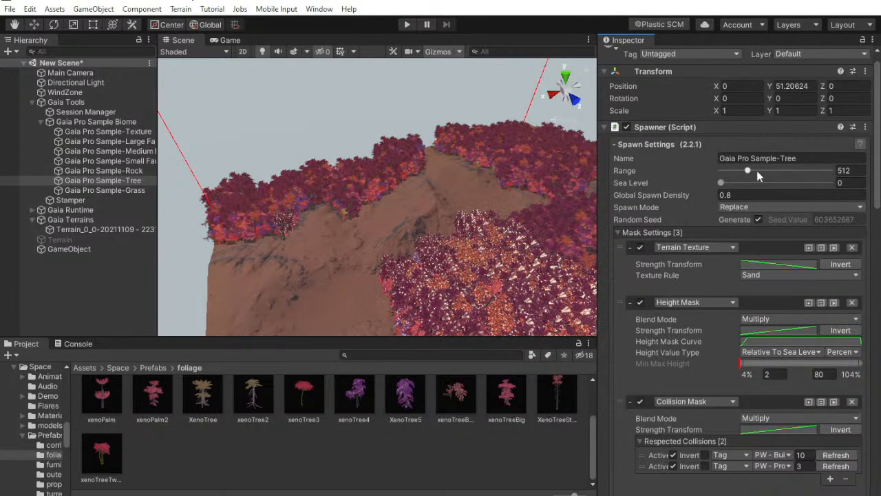
left_click(703, 197)
left_click_drag(704, 195, 670, 200)
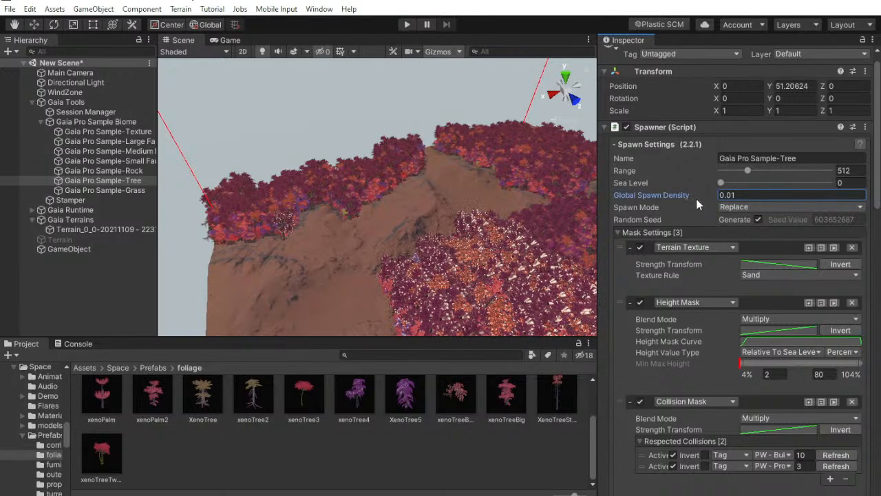
scroll(740, 275, "down", 20)
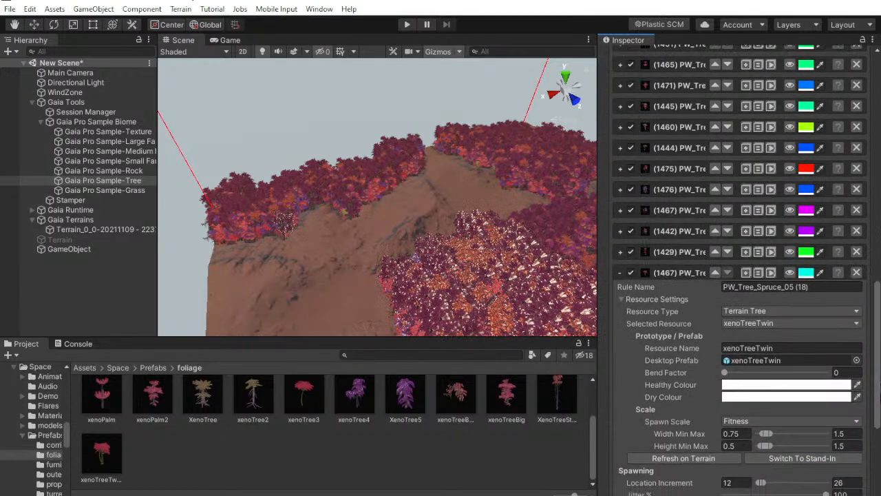
scroll(792, 414, "down", 4)
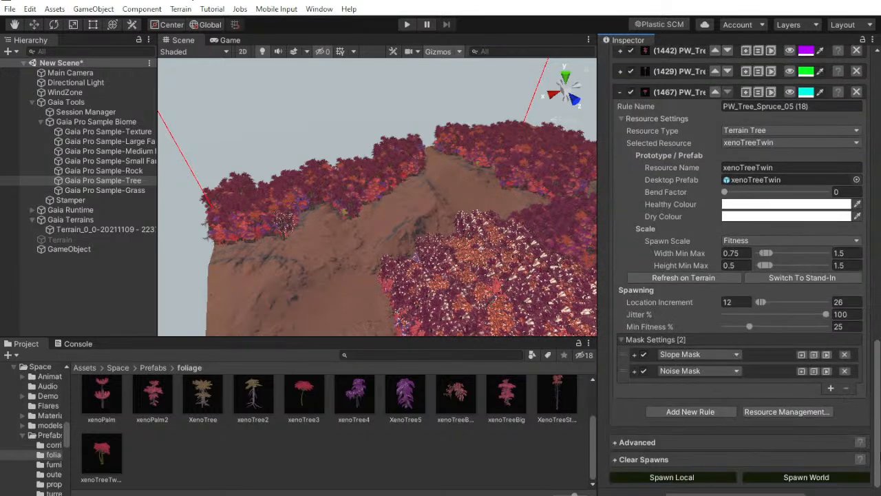
left_click(813, 476)
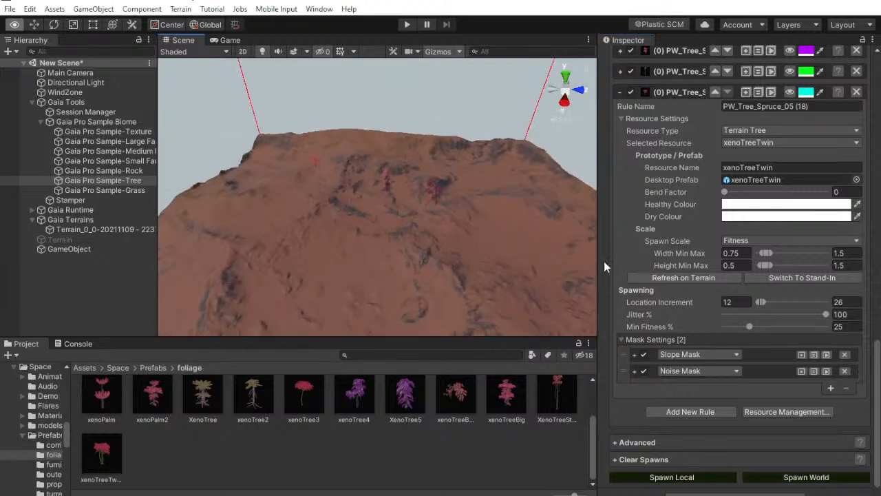
Set the tree spawner's Global Spawn Density to 0.5, respawn the world and look over the forest
scroll(723, 282, "up", 10)
scroll(751, 303, "up", 3)
left_click(730, 212)
type("0.43")
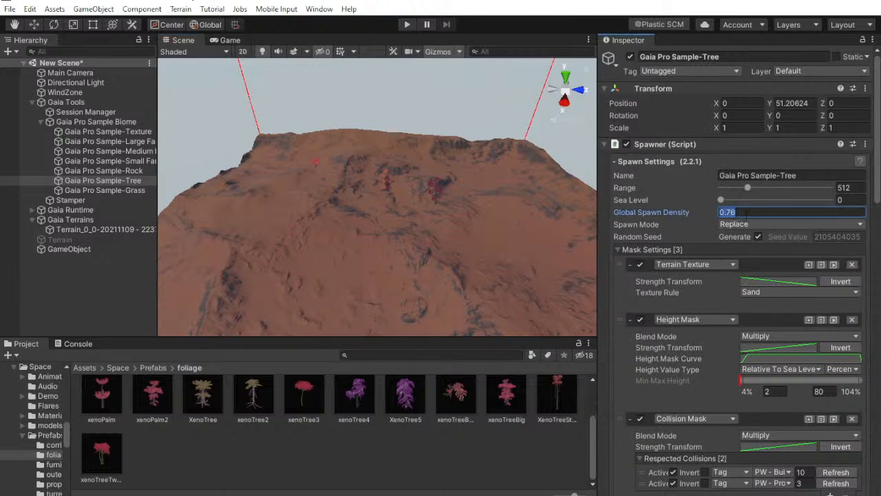
scroll(820, 435, "down", 15)
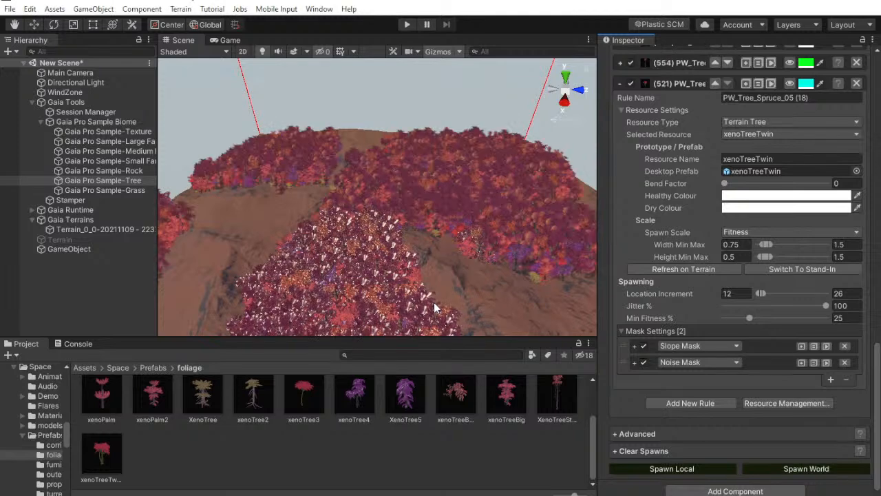
key("w")
right_click_drag(439, 253, 435, 294)
Set the tree spawner's Global Spawn Density to 0.25, respawn the world and view the trees at ground level
scroll(747, 293, "up", 20)
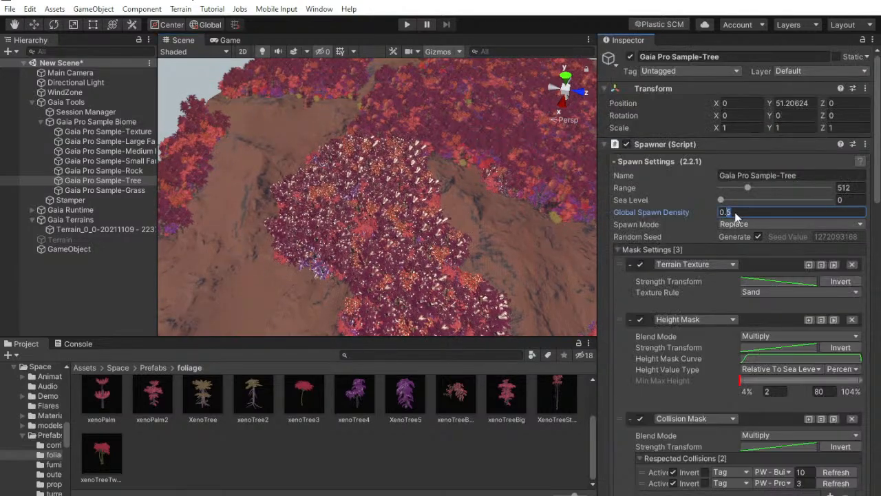
scroll(820, 435, "down", 15)
scroll(820, 435, "down", 10)
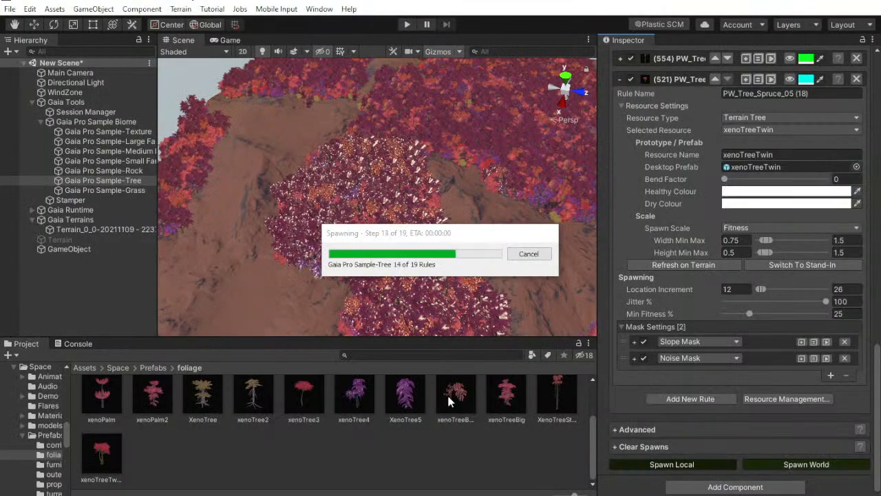
left_click_drag(441, 159, 335, 7, "alt")
right_click_drag(336, 7, 376, 3)
Set the tree spawner's Global Spawn Density to 0.2, respawn the world and look around among the trees
scroll(787, 177, "up", 15)
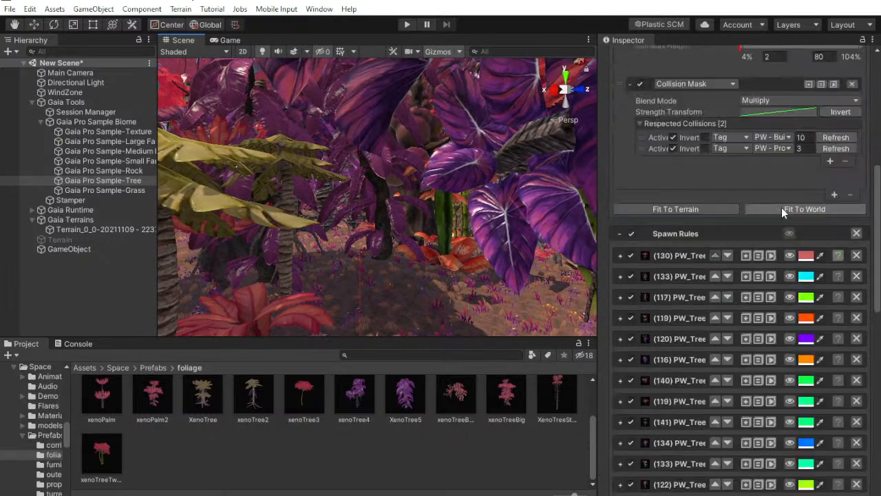
scroll(743, 223, "up", 3)
left_click(743, 207)
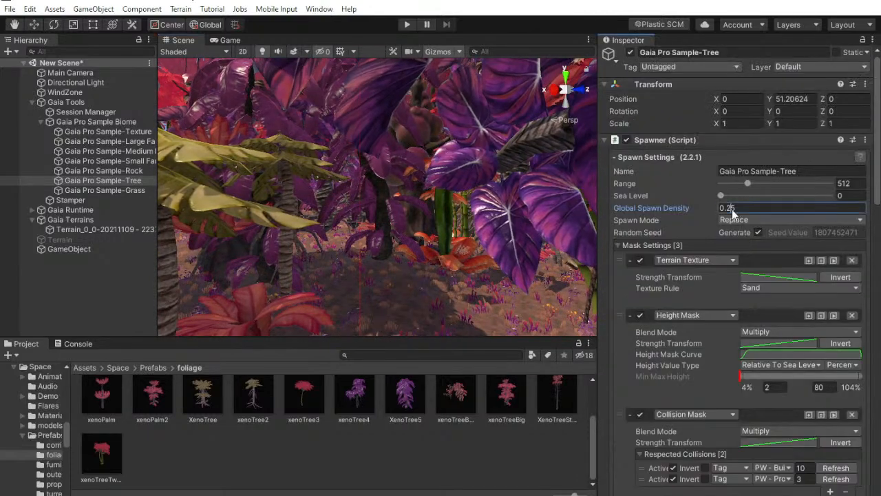
scroll(838, 329, "down", 18)
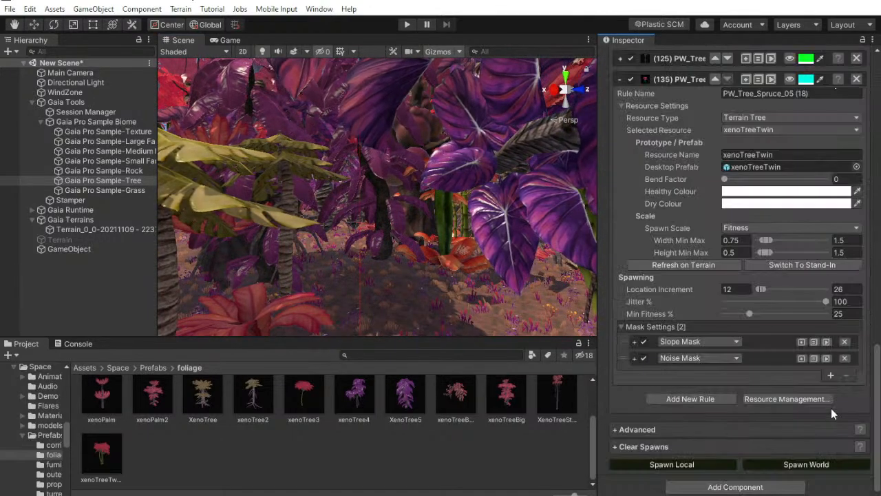
left_click(770, 461)
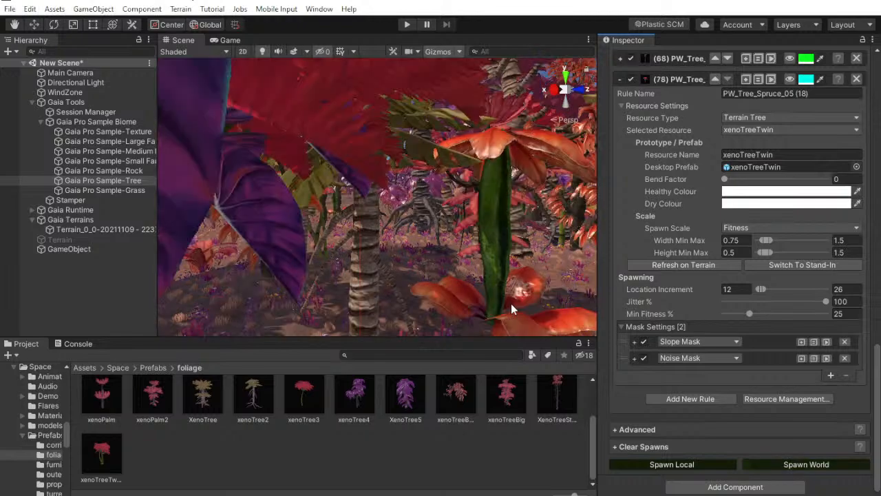
right_click_drag(464, 257, 809, 264)
Set the tree spawner's Global Spawn Density to 0.1 and respawn the trees across the world
scroll(809, 264, "up", 10)
scroll(810, 264, "up", 10)
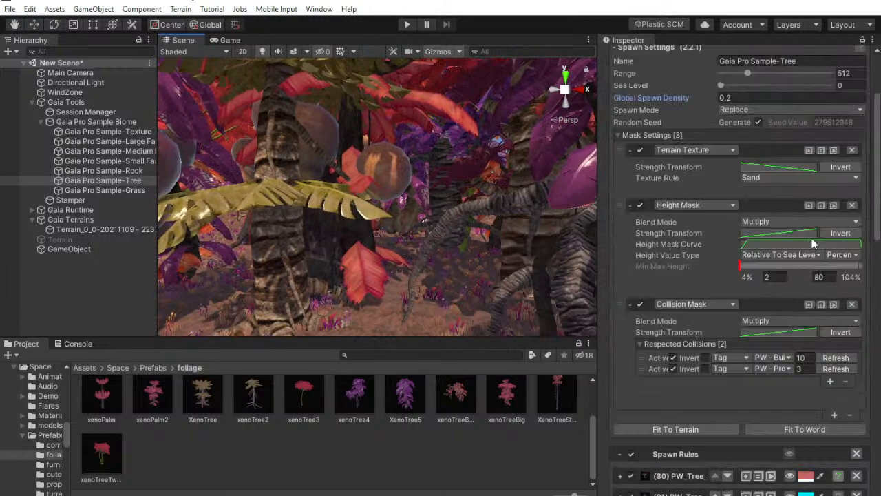
left_click(729, 213)
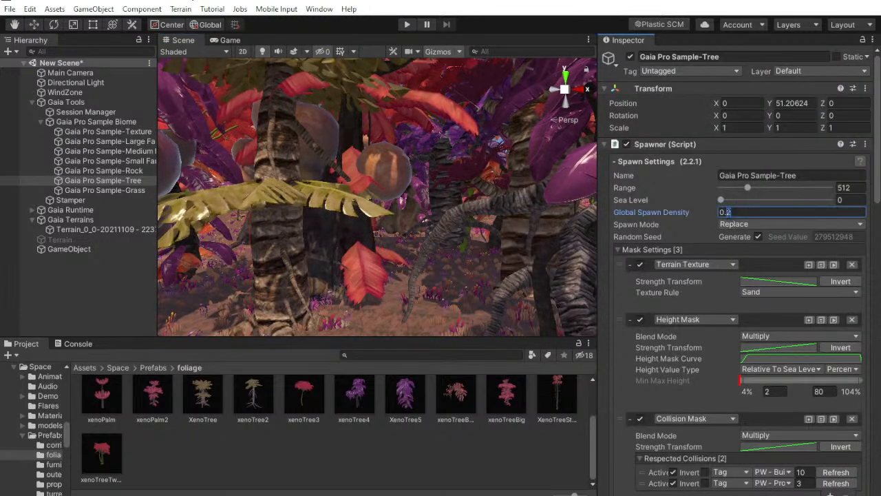
scroll(819, 404, "down", 15)
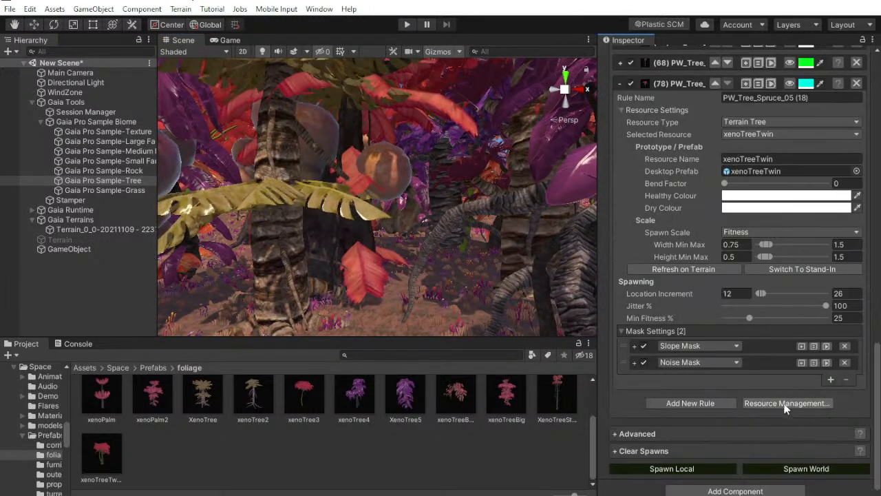
left_click(785, 468)
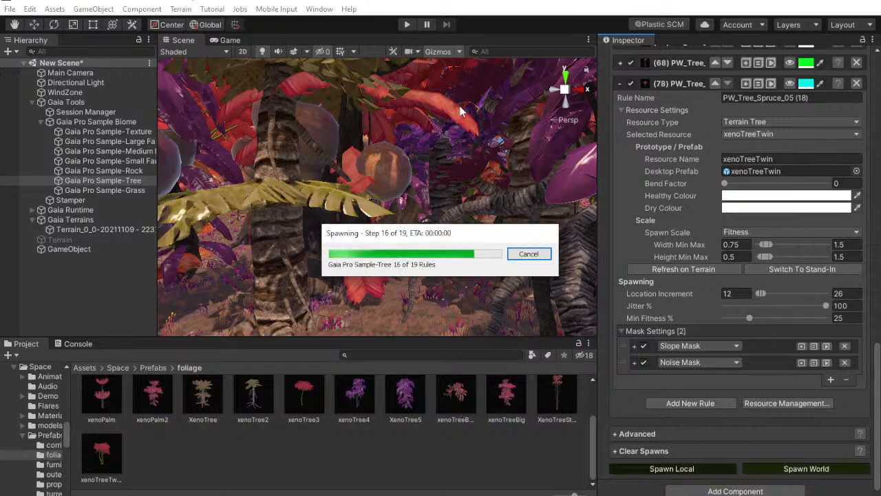
Fly through the landscape to examine the spacing and distribution of the respawned trees
right_click_drag(455, 149, 471, 278)
key("w")
mouse_move(471, 278)
middle_mouse_down()
mouse_move(456, 339)
mouse_move(447, 475)
mouse_move(440, 213)
mouse_move(433, 276)
mouse_move(462, 280)
middle_mouse_up()
right_click_drag(462, 280, 454, 203)
middle_click_drag(454, 204, 464, 256)
right_click_drag(464, 256, 276, 284)
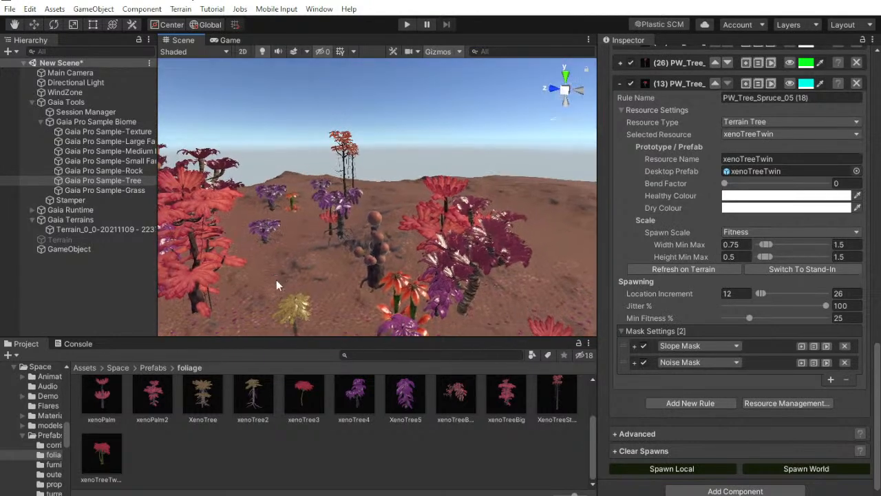
right_click_drag(441, 148, 378, 187)
middle_click_drag(378, 187, 458, 234)
right_click_drag(458, 234, 349, 240)
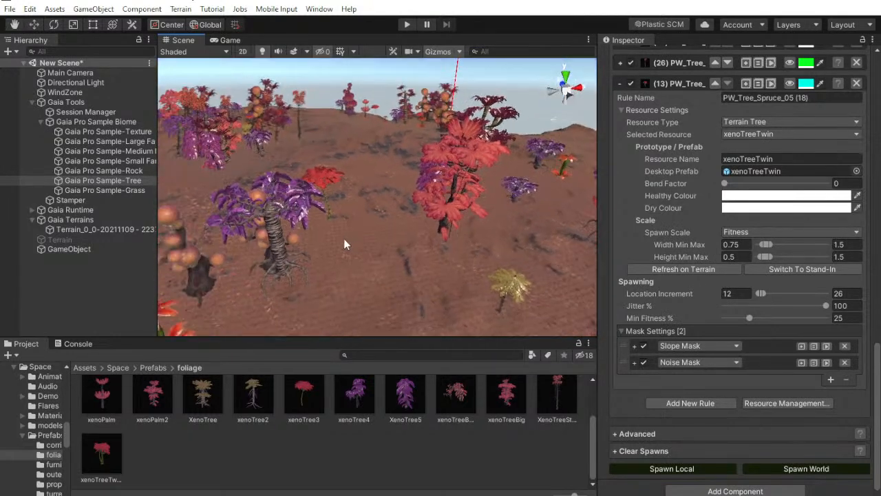
Disable the tree spawner's Height Mask and spawn the trees across the world again
scroll(706, 327, "up", 15)
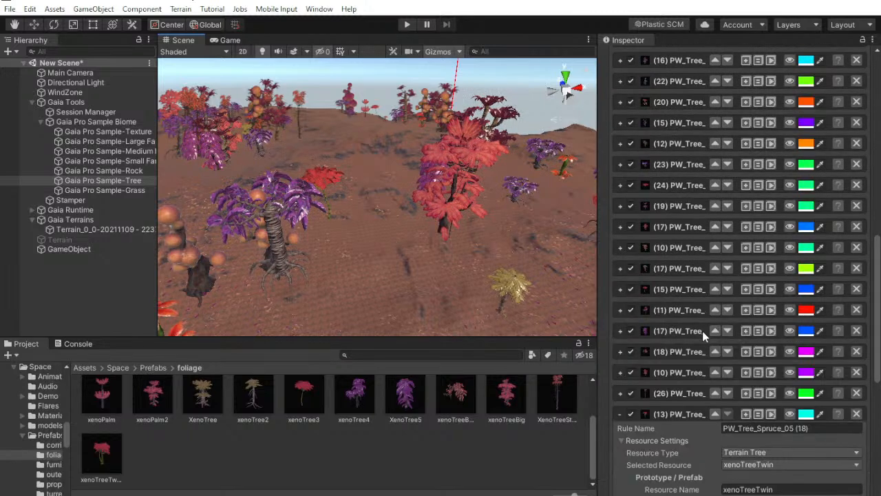
scroll(713, 322, "down", 4)
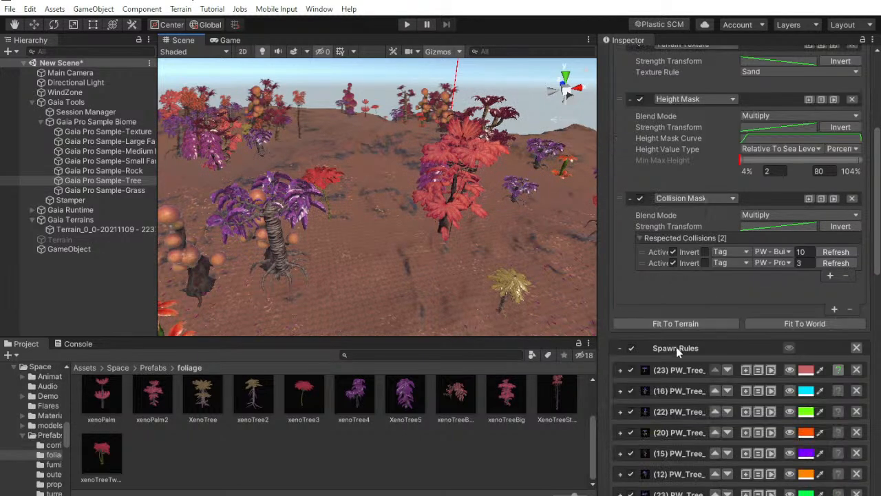
left_click(620, 348)
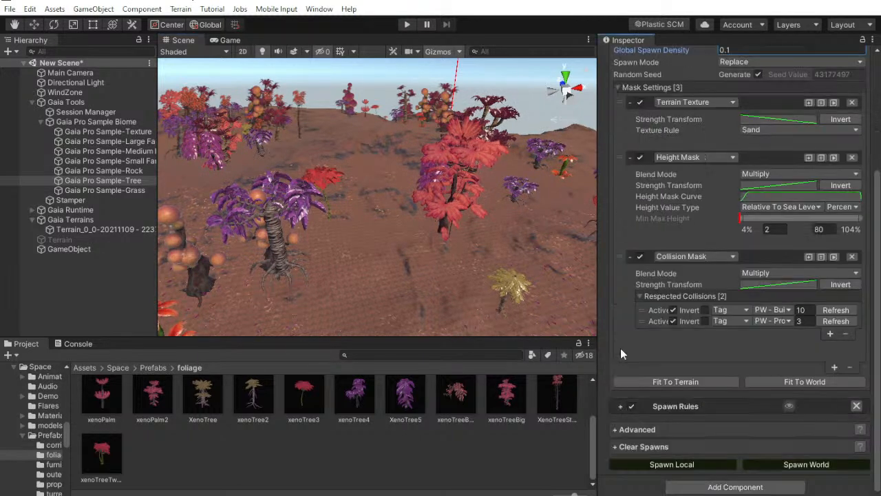
left_click(620, 407)
scroll(644, 364, "down", 8)
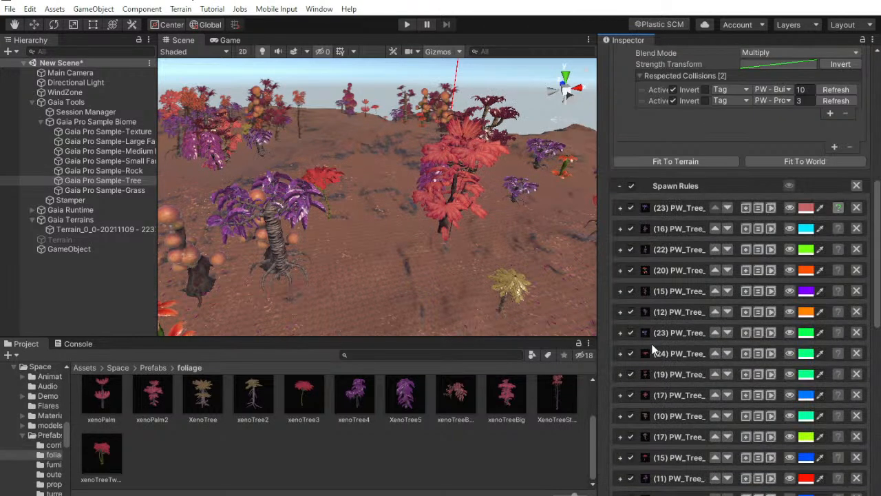
scroll(654, 343, "up", 8)
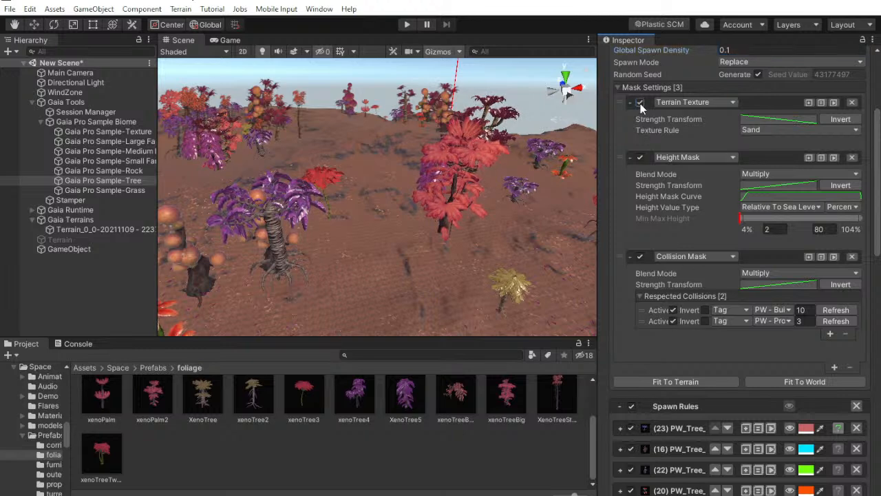
left_click(639, 157)
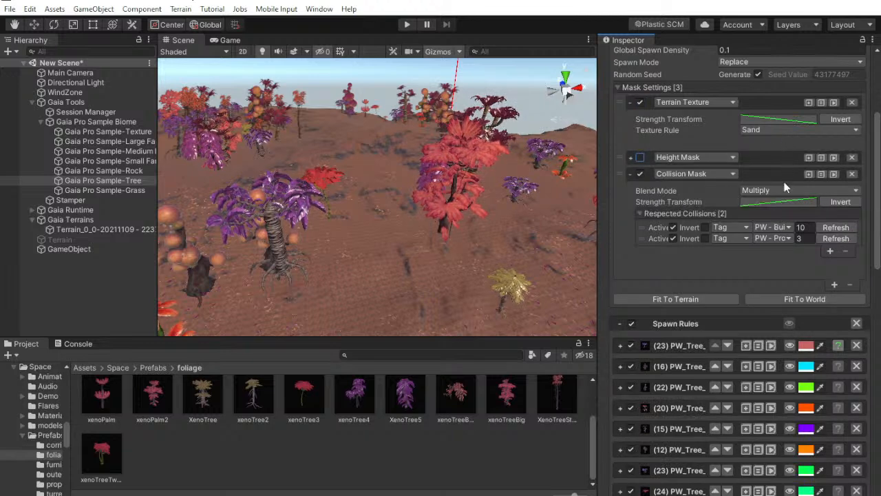
scroll(785, 163, "down", 15)
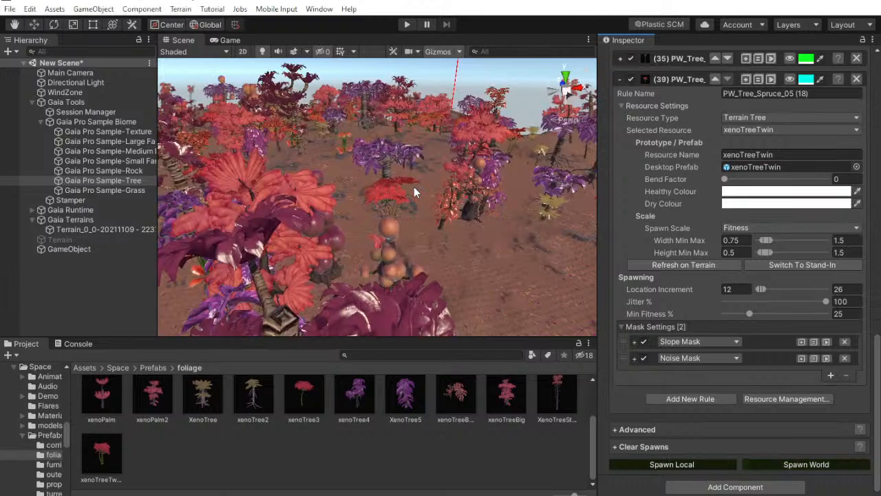
Inspect the tree coverage from the air and at ground level, and look through the spawn rules
right_click_drag(413, 194, 505, 91)
right_click_drag(517, 94, 446, 199)
scroll(446, 199, "down", 6)
scroll(691, 292, "up", 6)
scroll(462, 279, "up", 2)
right_click_drag(440, 309, 616, 221)
scroll(448, 276, "down", 4)
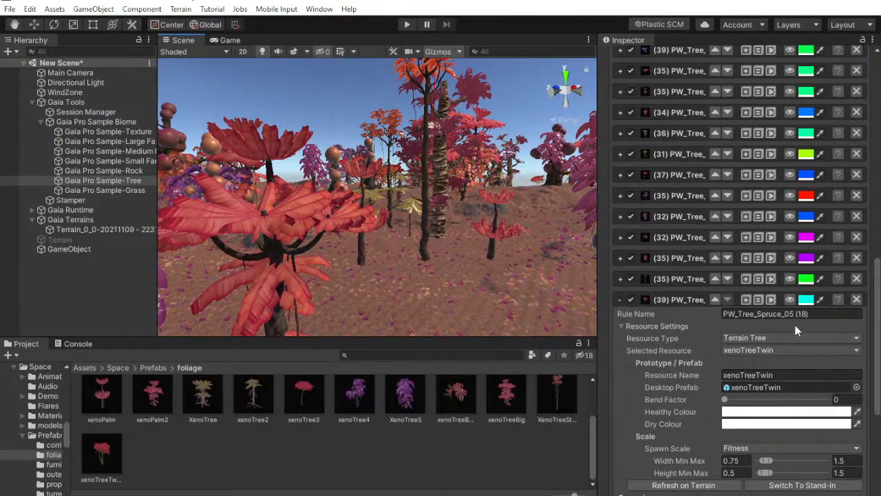
Check the tree spawner's mask settings, respawn the trees across the world and look over their distribution
scroll(795, 317, "up", 12)
scroll(795, 318, "down", 4)
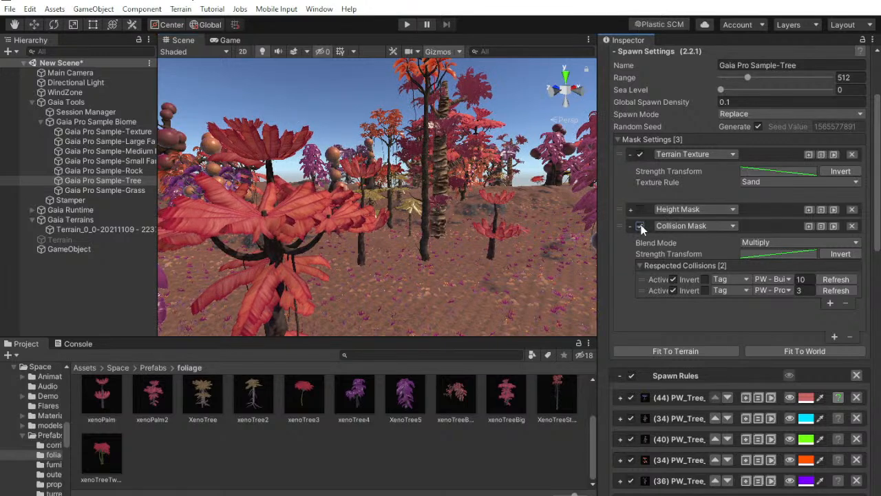
scroll(723, 275, "down", 8)
scroll(727, 310, "down", 8)
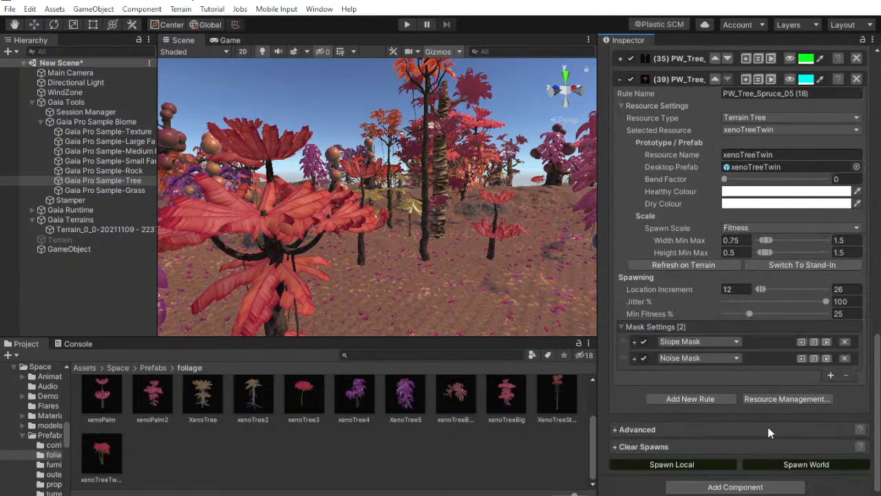
left_click(777, 465)
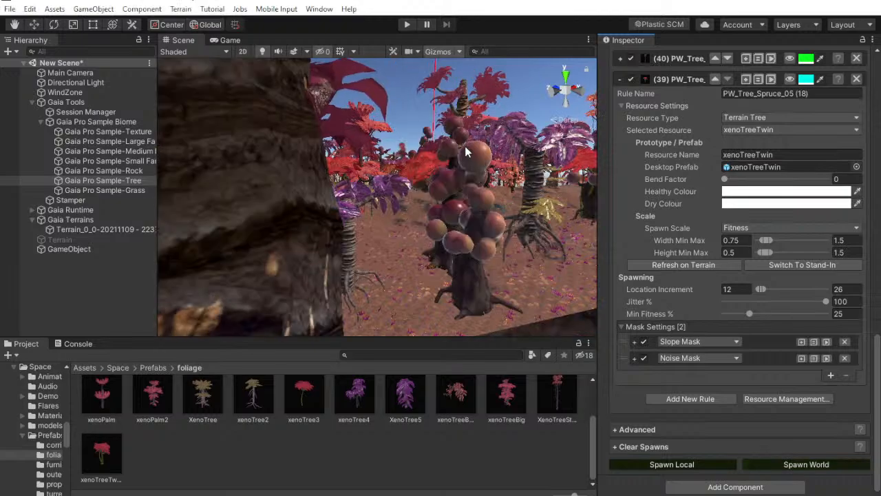
right_click_drag(456, 172, 405, 177)
middle_click_drag(405, 177, 380, 242)
right_click_drag(380, 243, 550, 276)
Clear only the spawned trees from all terrains and spawn the trees across the world afresh
left_click(643, 447)
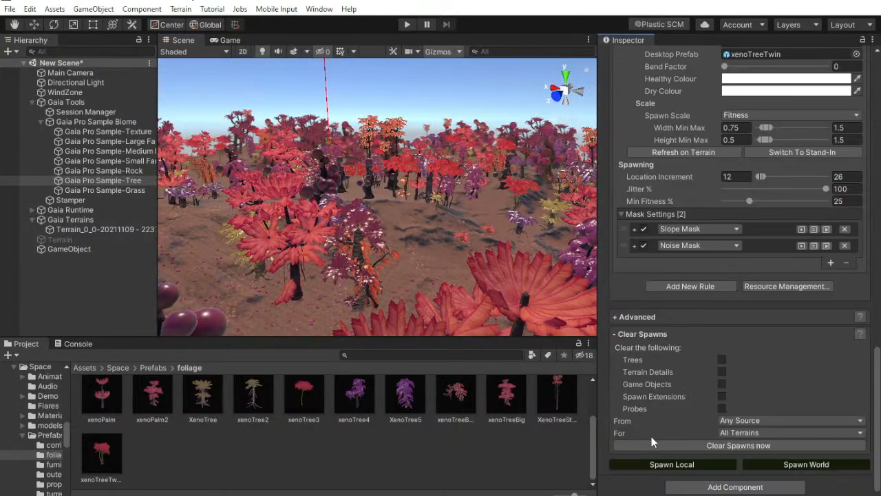
left_click(722, 359)
left_click(721, 372)
left_click(722, 396)
left_click(721, 384)
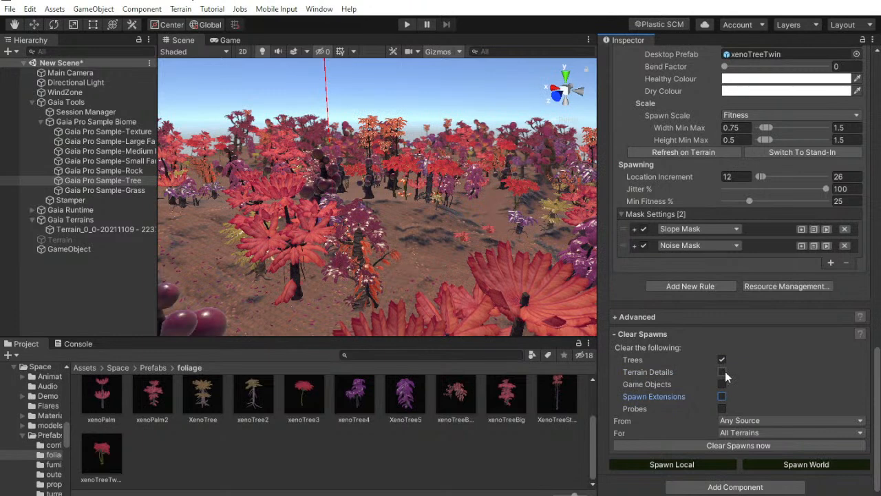
left_click(738, 448)
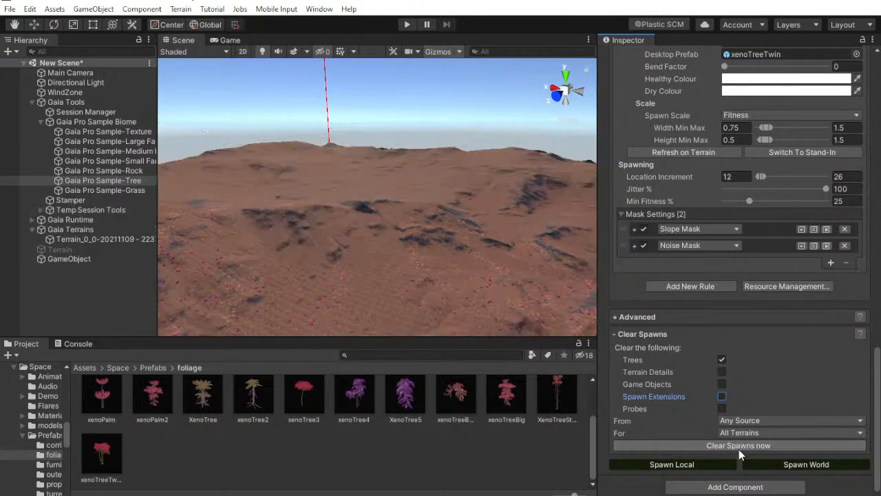
left_click(797, 465)
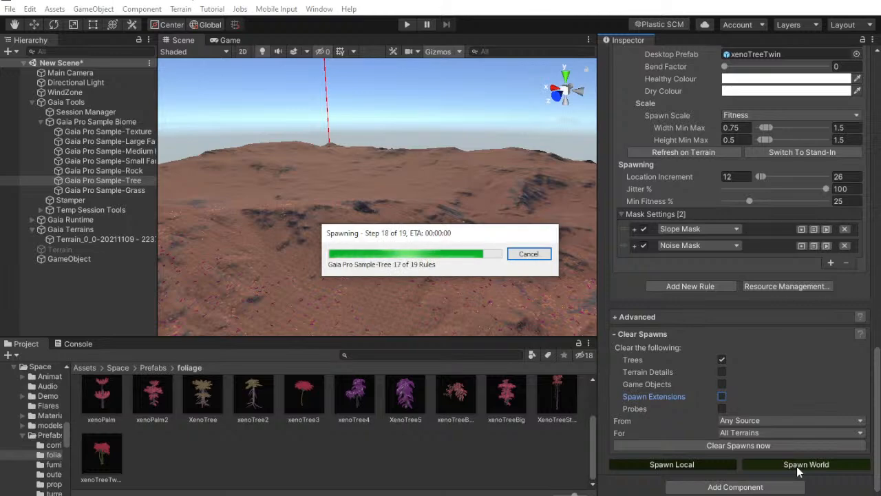
right_click_drag(503, 265, 606, 151)
key("w")
In the Lighting settings, set the environment lighting source to Skybox and assign the skyBox material as the skybox
left_click(320, 9)
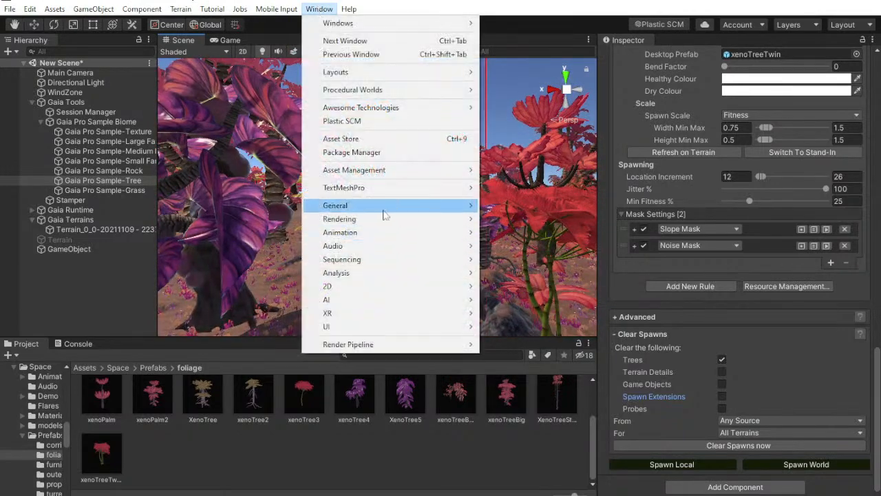
mouse_move(376, 219)
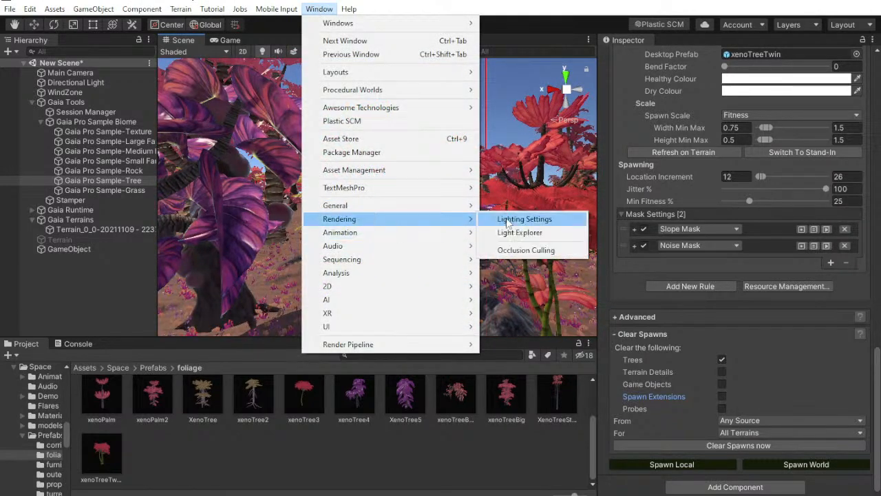
left_click(521, 219)
left_click(498, 167)
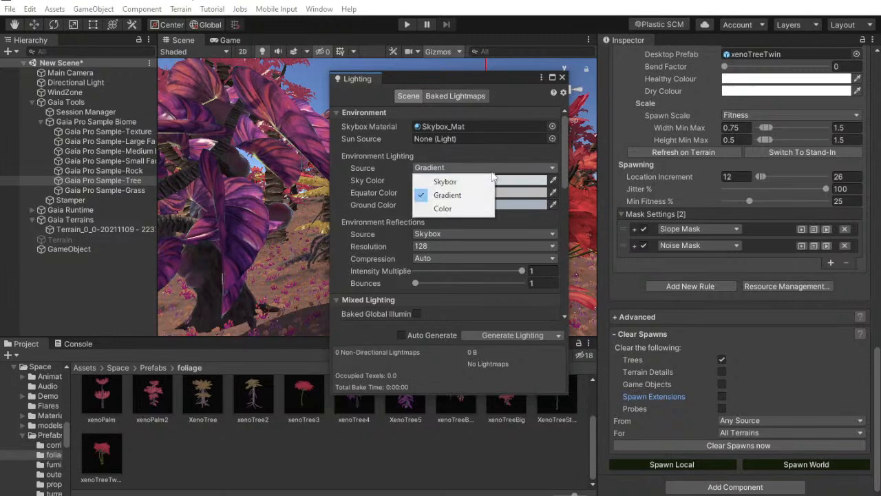
left_click(495, 179)
left_click(554, 125)
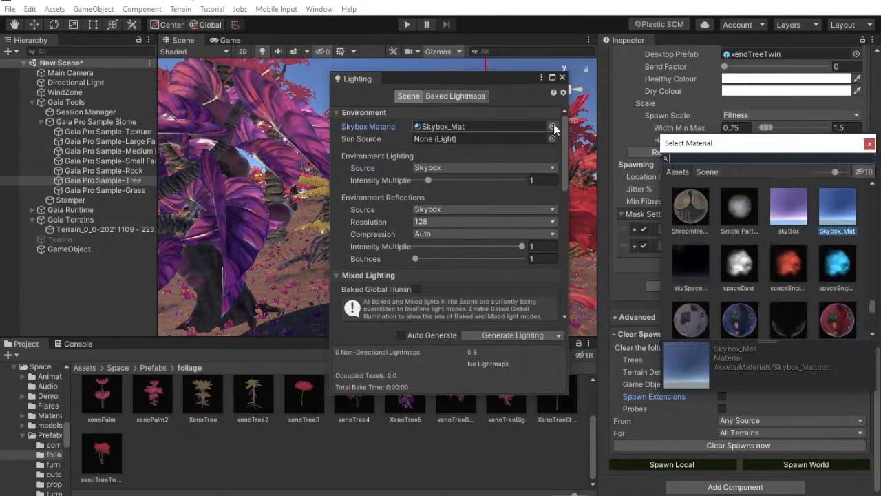
double_click(783, 204)
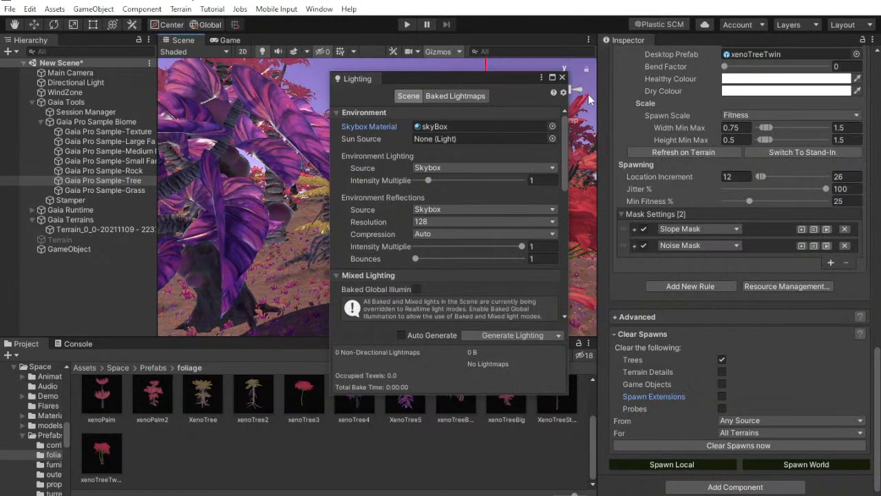
left_click_drag(511, 81, 780, 113)
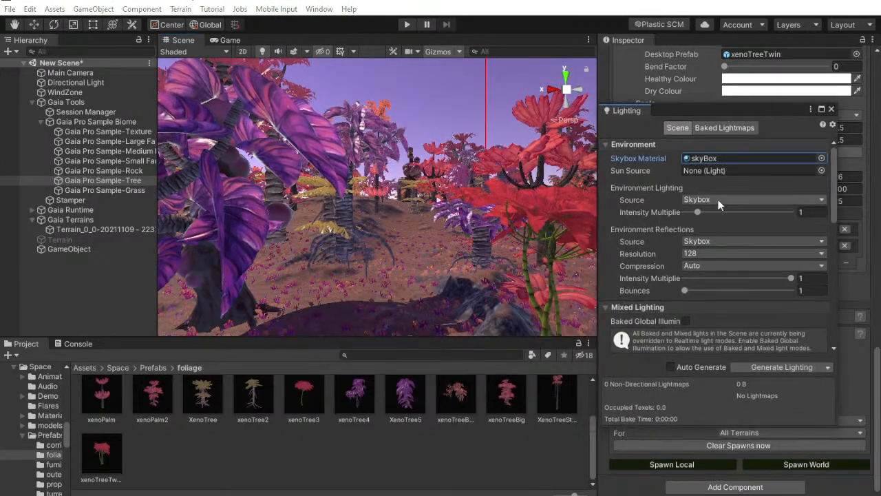
right_click_drag(202, 224, 559, 203)
Try Gradient and Color as environment lighting sources, sampling a purple ambient color from the sky
left_click(779, 201)
left_click(728, 224)
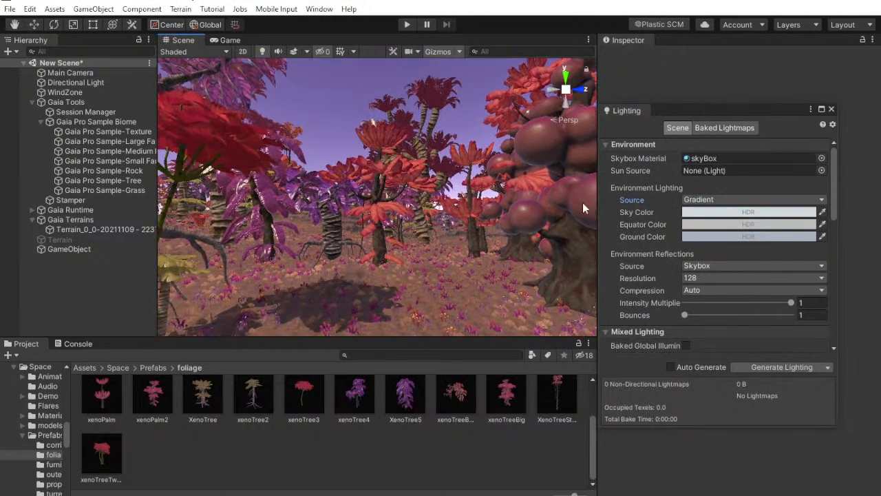
left_click(705, 203)
left_click(699, 238)
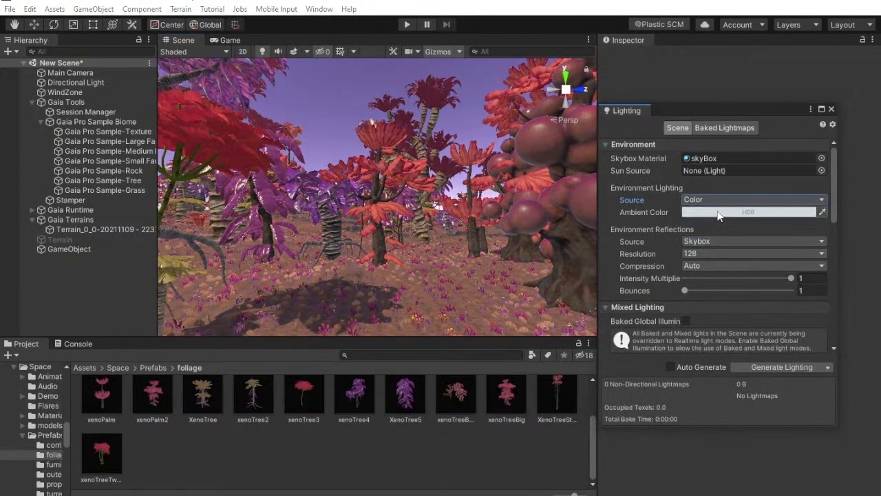
left_click(822, 212)
left_click(322, 97)
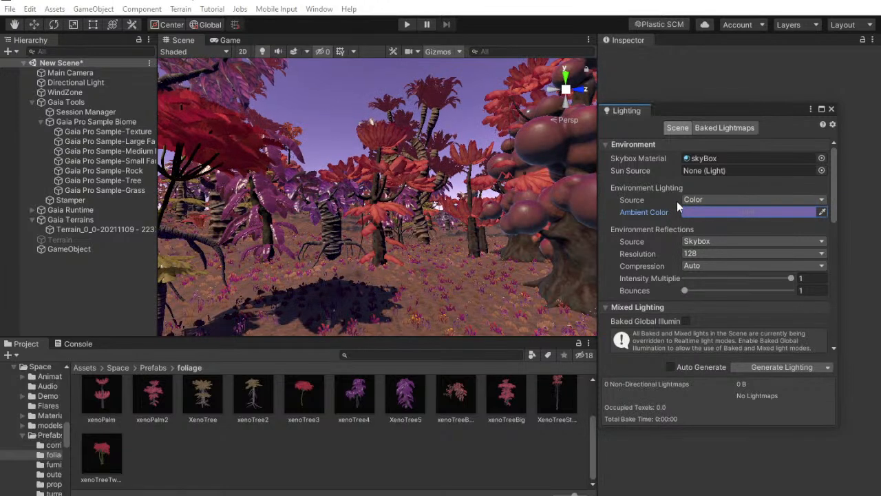
Try an ambient color intensity of 3, and return the environment lighting source to Skybox
left_click(701, 214)
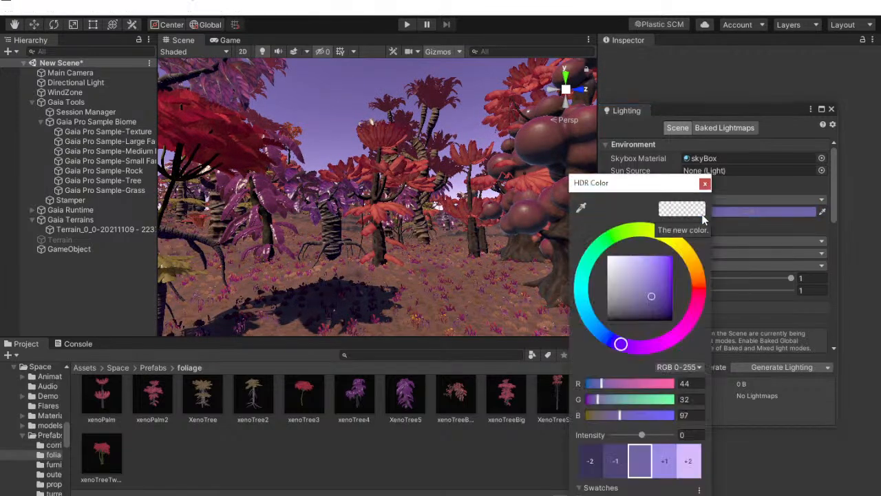
left_click(666, 462)
left_click(688, 461)
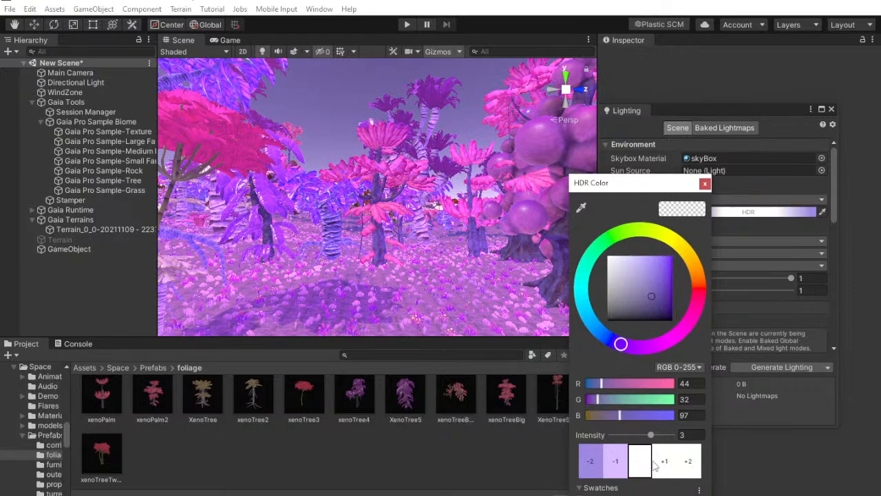
left_click(705, 185)
left_click(754, 200)
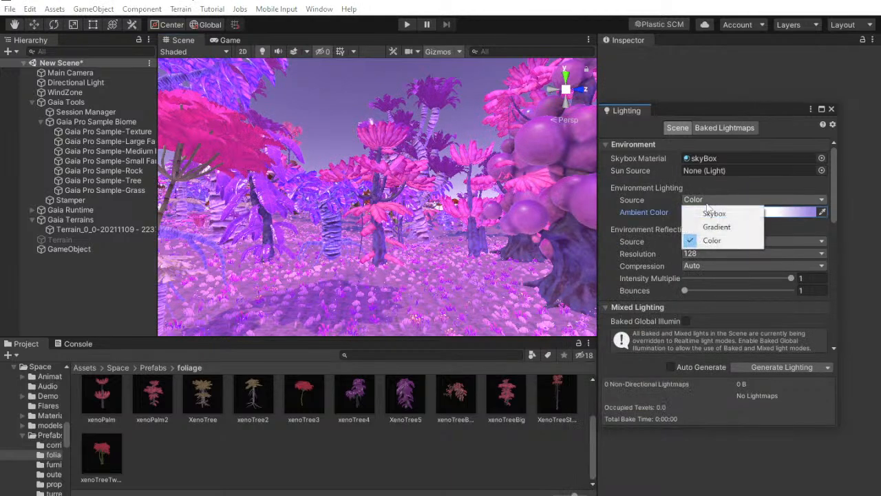
left_click(710, 210)
right_click_drag(384, 238, 253, 258)
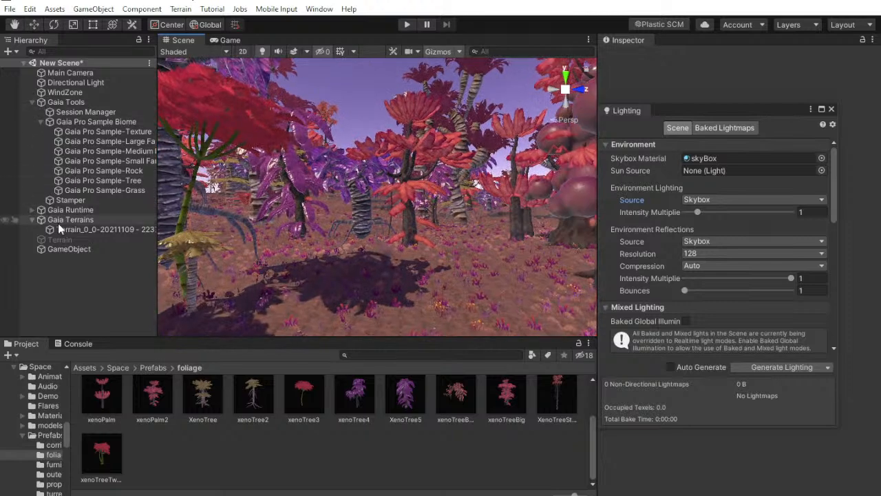
Deactivate the Gaia terrain, activate the original Terrain object and bring its forested ridge into view
left_click(31, 102)
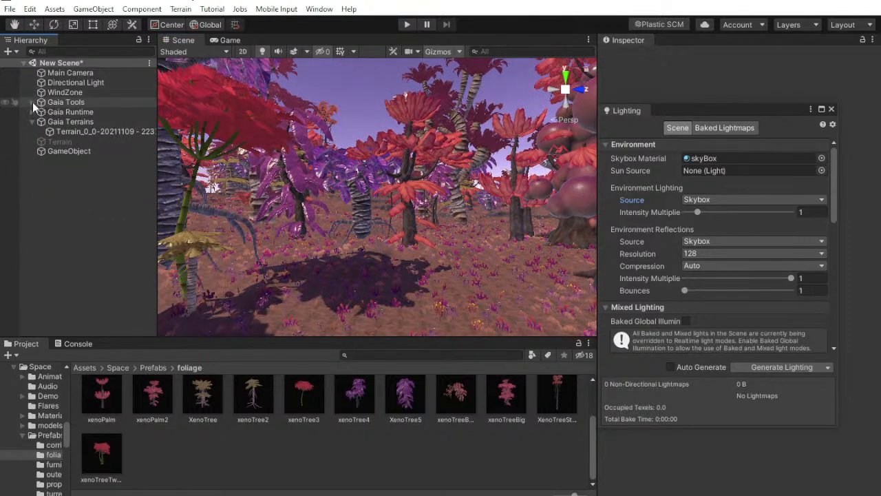
left_click(64, 131)
left_click(630, 56)
left_click(60, 141)
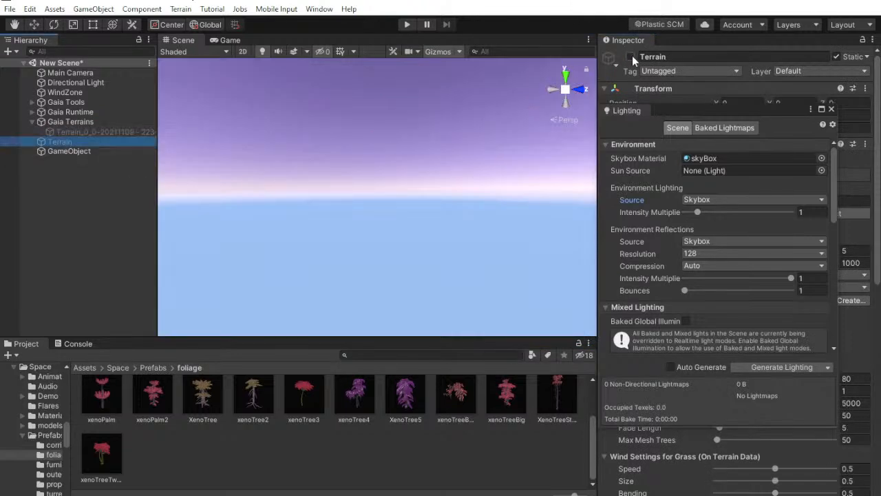
left_click_drag(712, 108, 850, 178)
right_click_drag(462, 158, 582, 227)
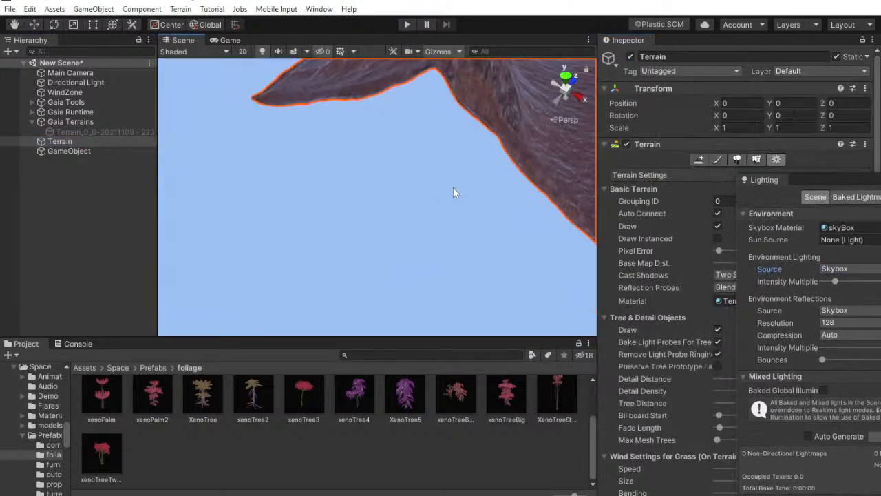
right_click_drag(452, 190, 609, 143)
right_click_drag(463, 153, 469, 85)
scroll(471, 87, "up", 3)
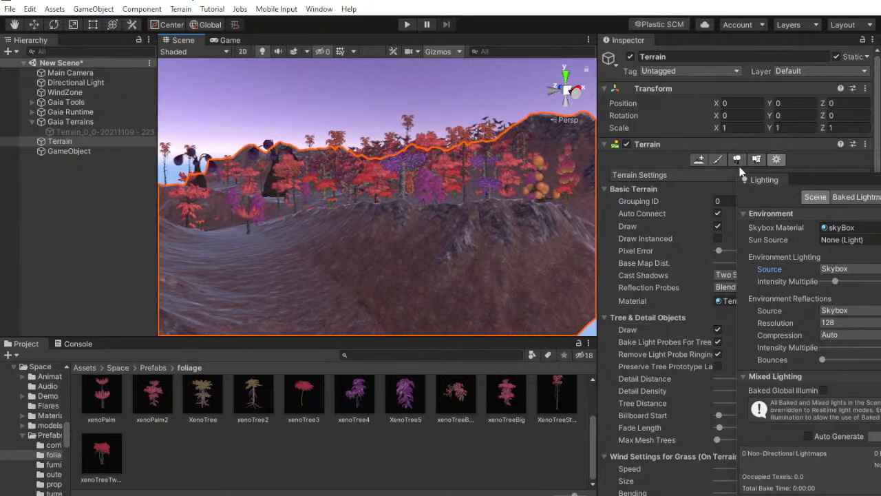
Set the Terrain's Billboard Start to 517, Fade Length to 0 and Detail Distance to 250
left_click_drag(802, 180, 390, 213)
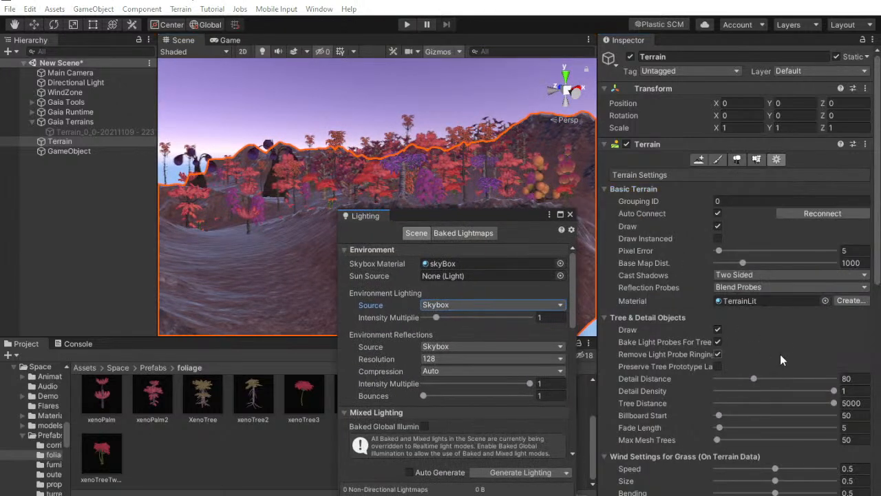
scroll(788, 317, "down", 3)
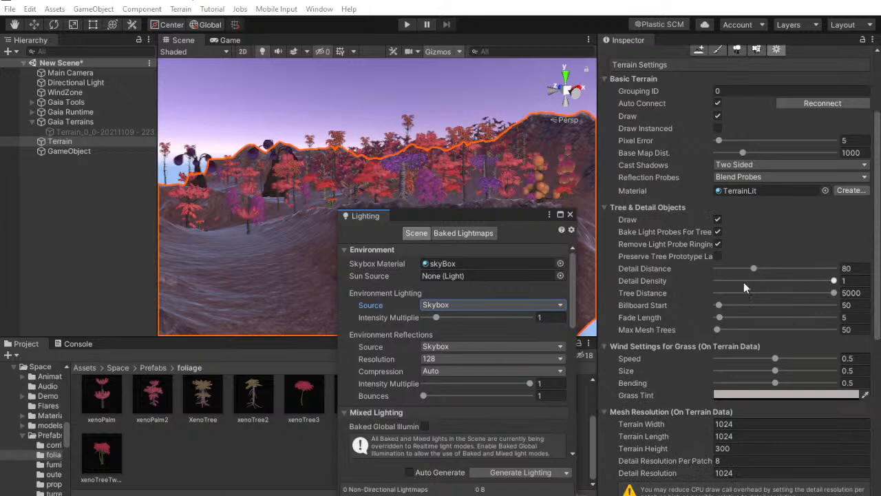
left_click_drag(719, 305, 749, 303)
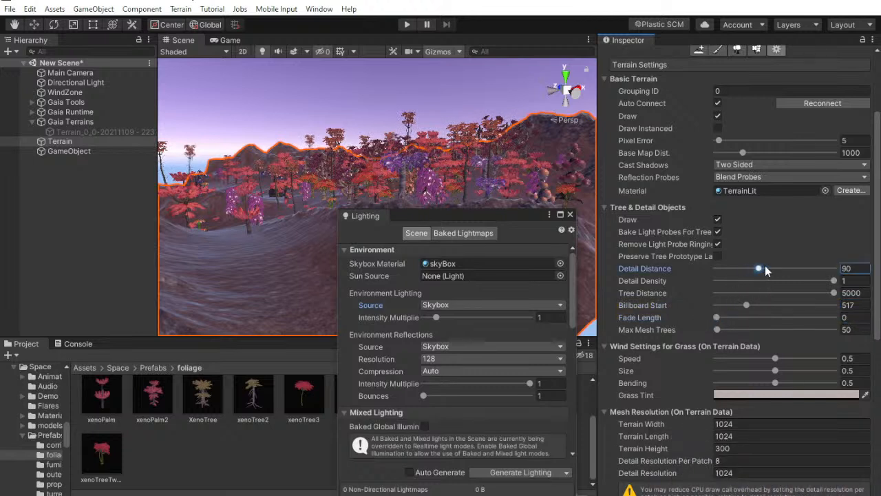
key("w")
right_click_drag(421, 165, 441, 148)
Deactivate the original Terrain object and reactivate the Gaia terrain
left_click_drag(435, 214, 665, 254)
right_click_drag(449, 223, 657, 243)
scroll(681, 119, "up", 4)
left_click(631, 56)
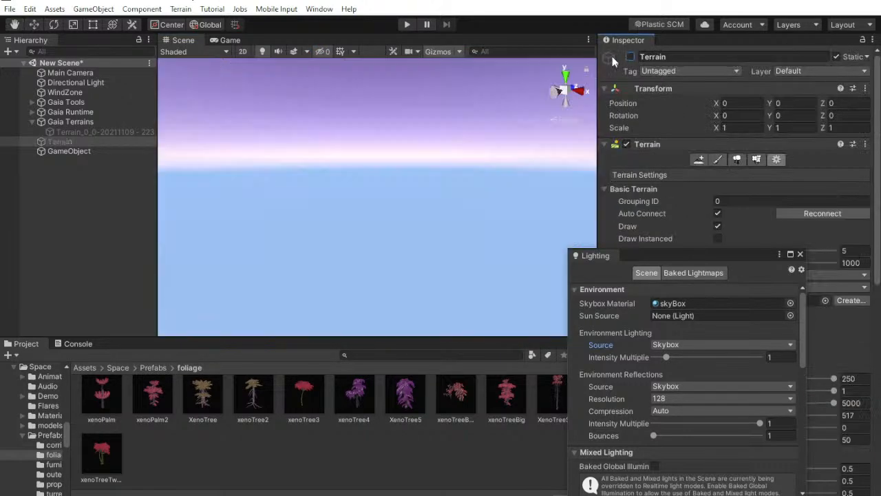
left_click(103, 127)
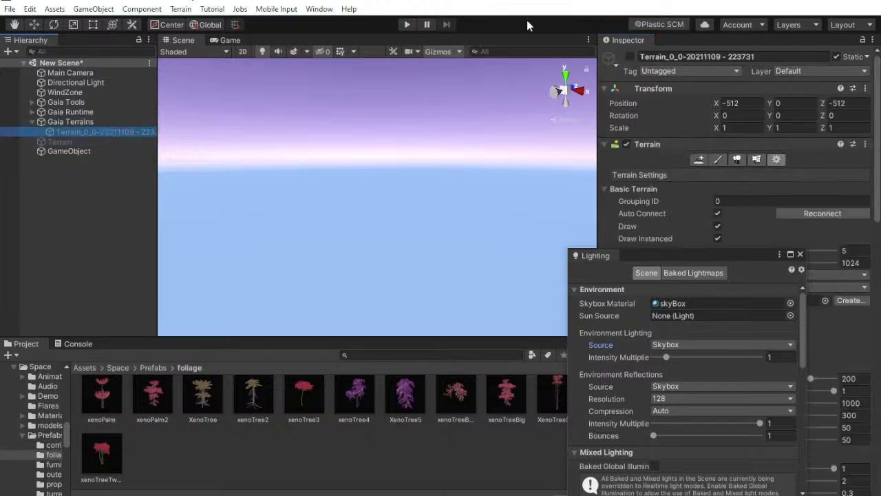
left_click(629, 58)
left_click(111, 230)
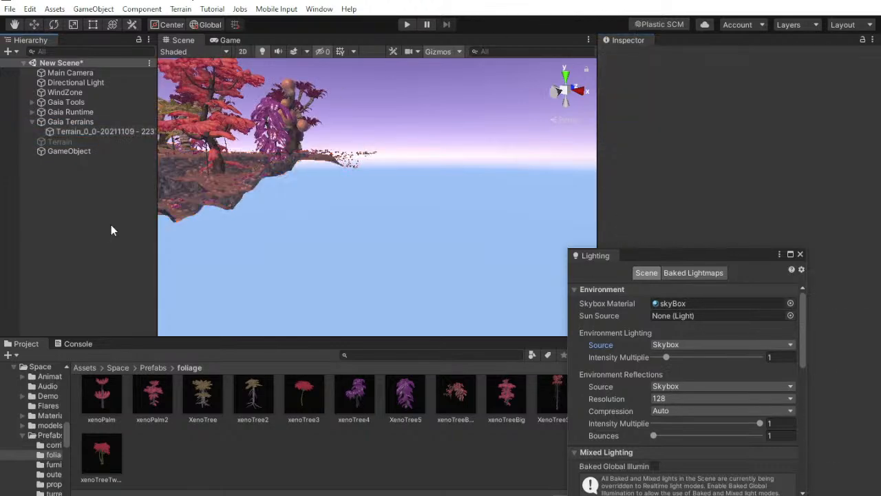
Search the project assets for "space" and select the spaceMan character prefab
right_click_drag(376, 236, 148, 241)
key("w")
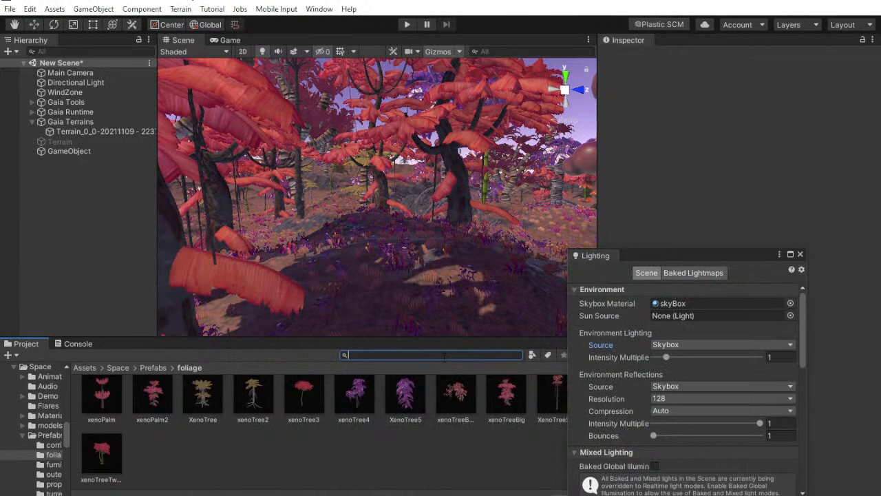
type("spa")
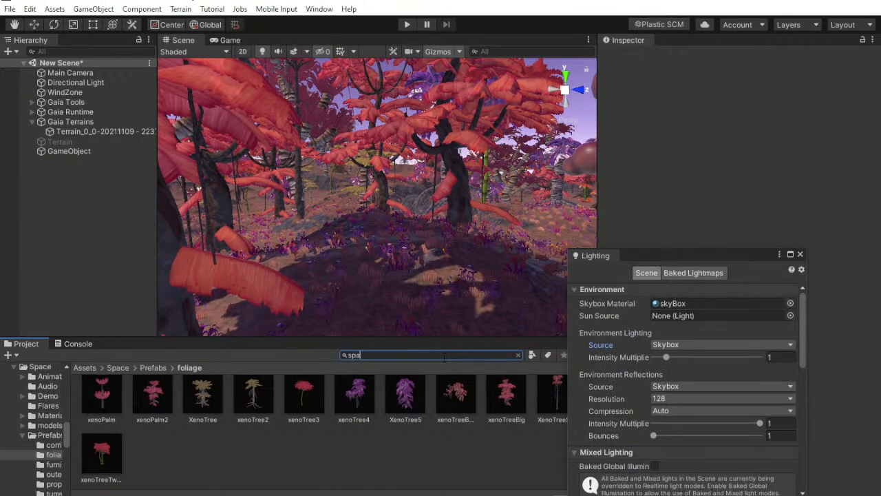
type("ce")
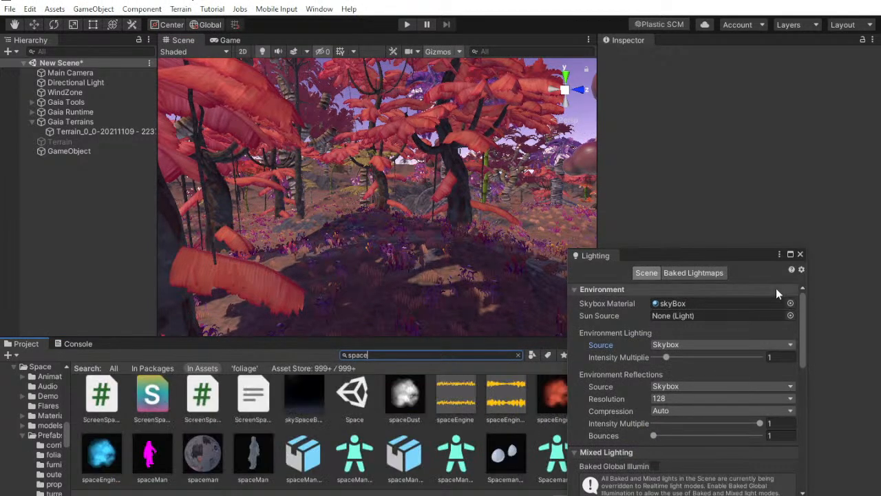
left_click_drag(720, 249, 836, 207)
left_click_drag(716, 216, 837, 132)
left_click(147, 465)
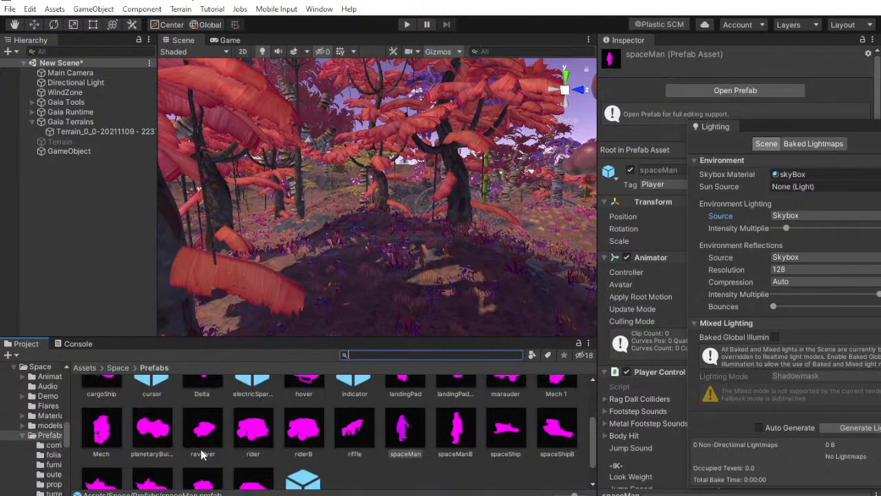
Place the spaceMan prefab on the shaded ground among the red trees of the Gaia terrain
left_click_drag(404, 438, 423, 338)
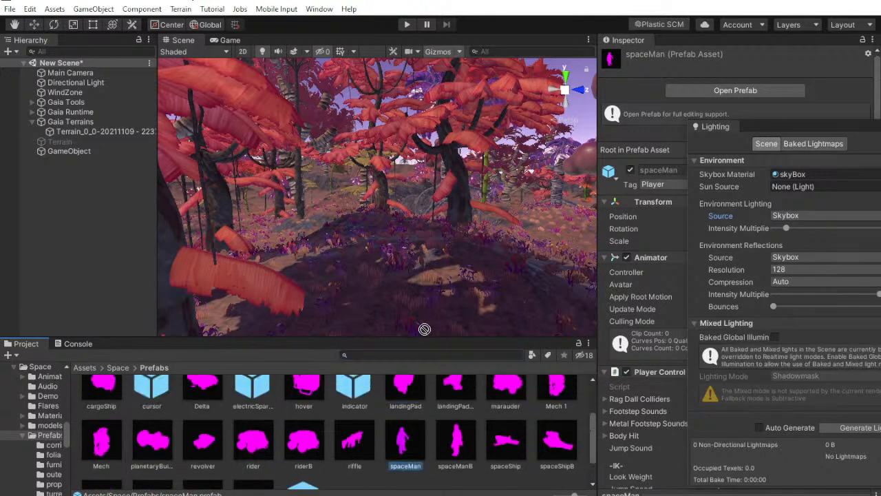
left_click_drag(416, 229, 422, 297)
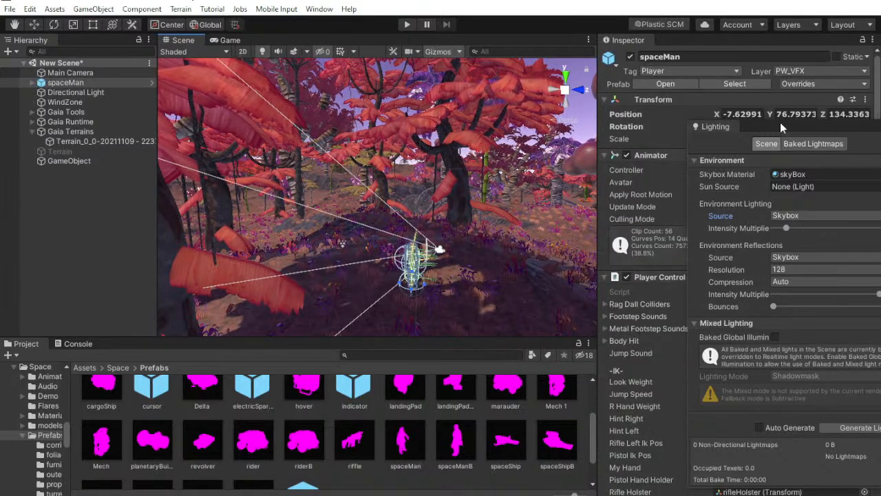
left_click_drag(760, 127, 708, 272)
key("w")
right_click_drag(375, 162, 394, 211)
left_click(64, 177)
Deactivate the scene's standalone Main Camera object
left_click(70, 72)
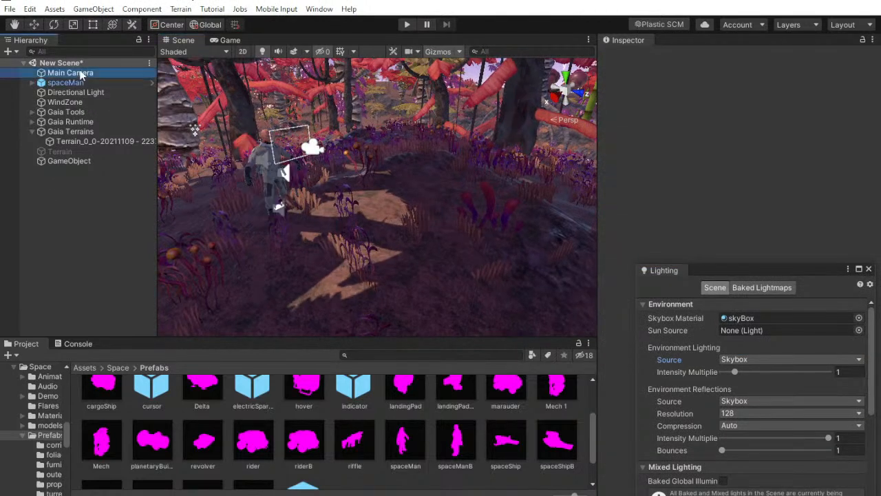
left_click(630, 58)
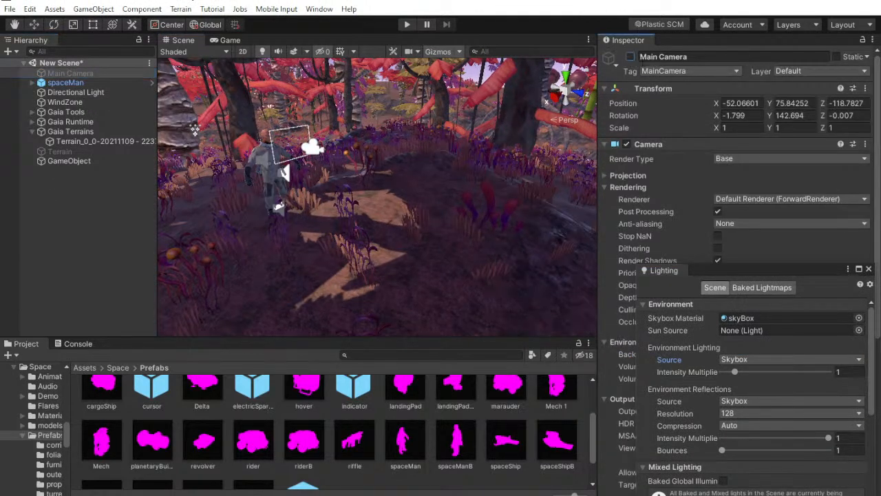
left_click(84, 242)
Play-test the scene by walking the spaceMan through the alien forest, and stop play mode
left_click(228, 40)
left_click(406, 25)
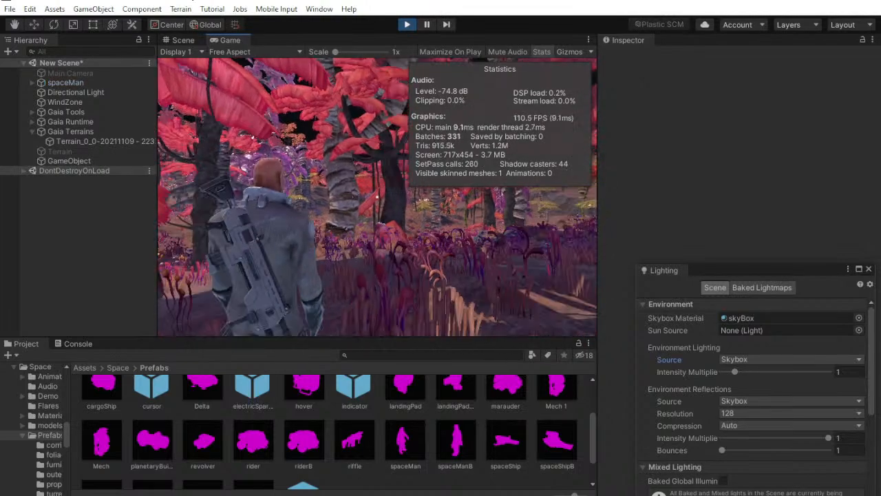
key("w")
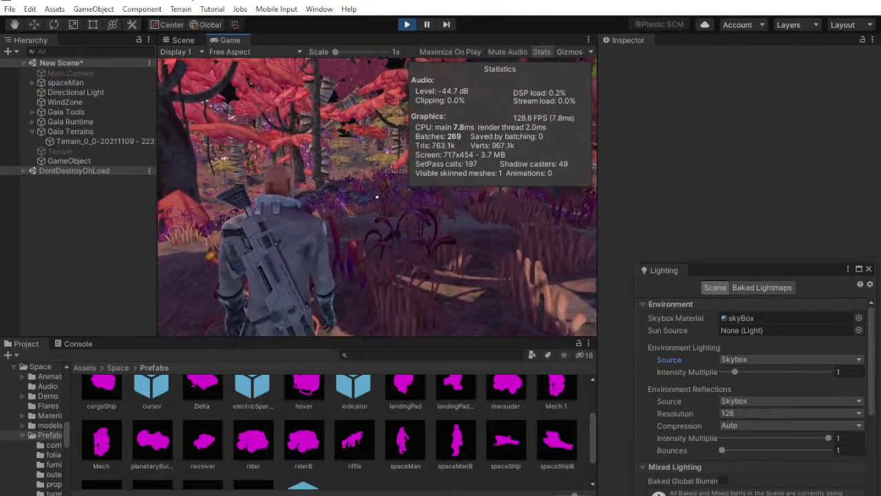
key("w")
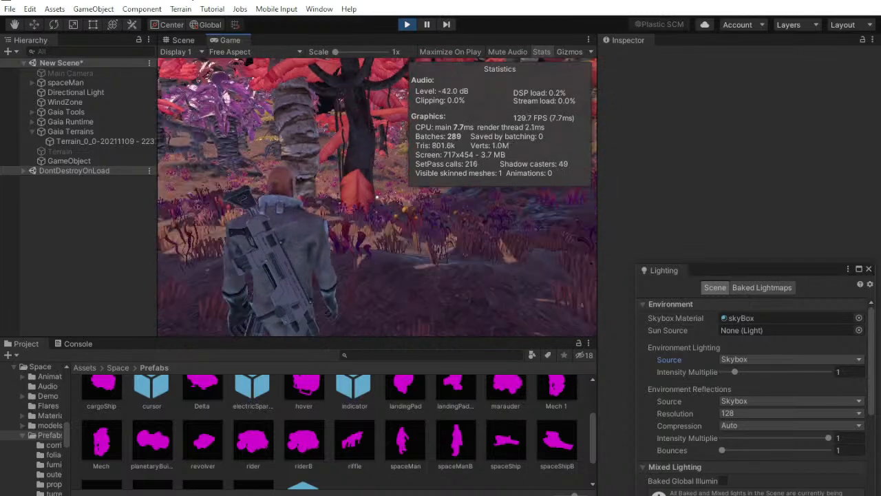
key("w")
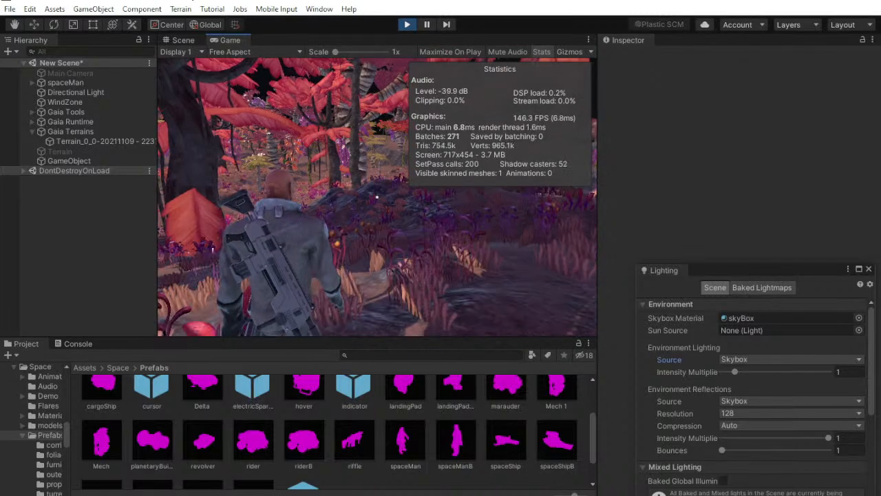
key("super")
key("super")
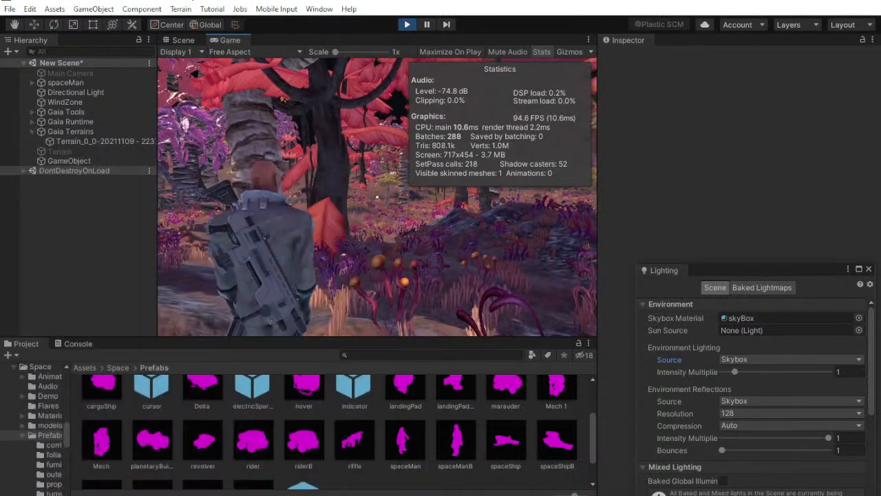
key("super")
left_click(407, 24)
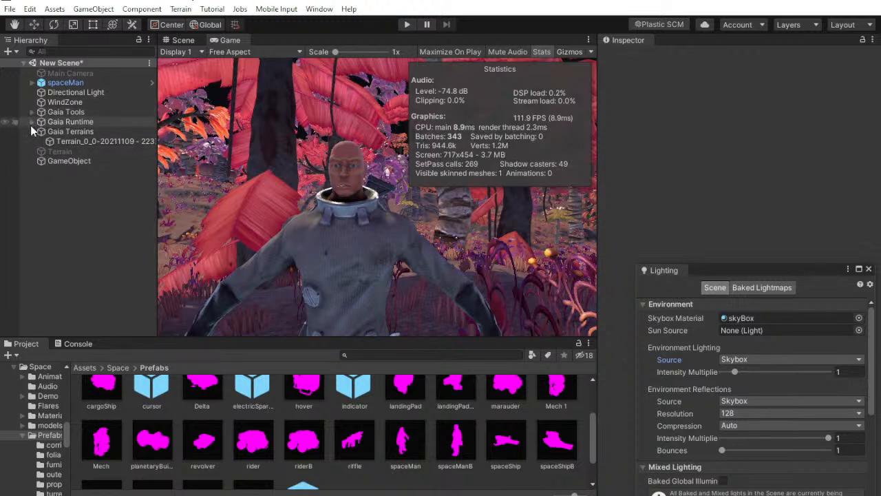
Set the Background Type of the spaceMan's child Main Camera to Skybox
left_click(66, 82)
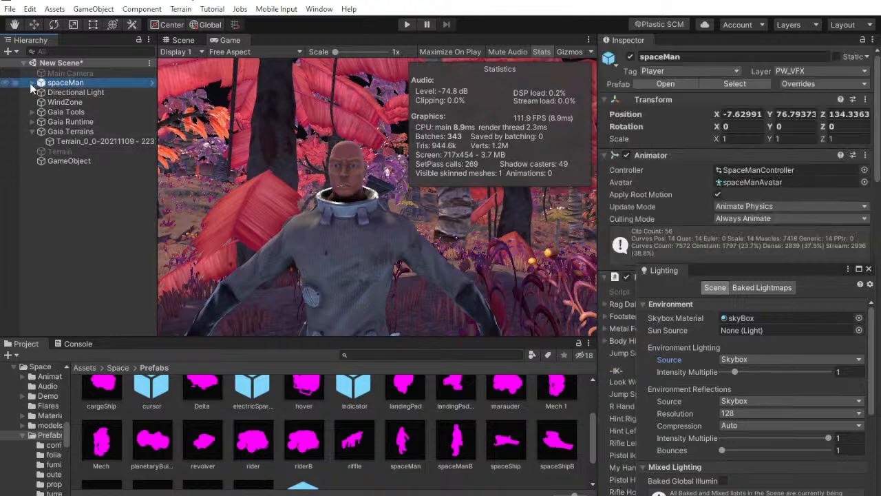
left_click(32, 82)
left_click(77, 151)
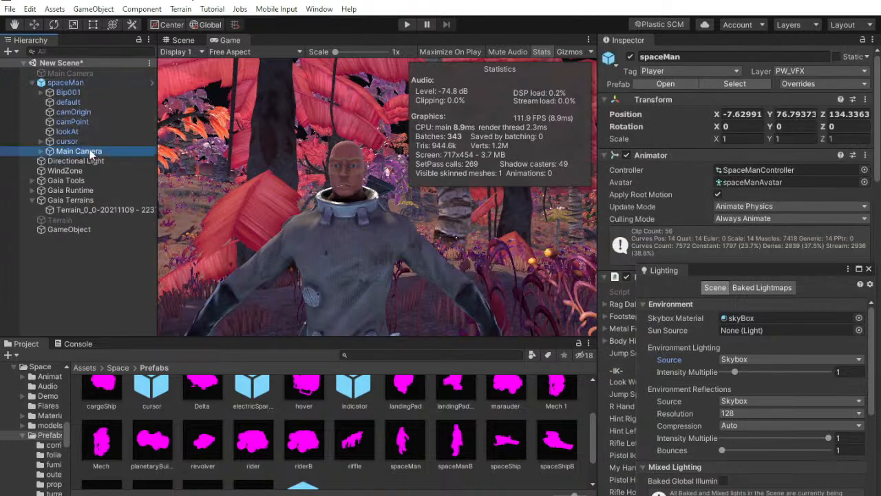
left_click_drag(761, 267, 406, 295)
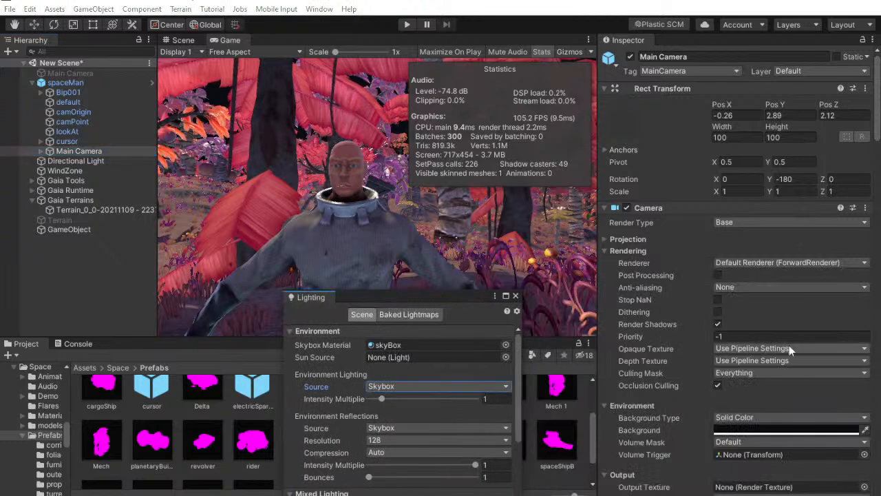
left_click(739, 418)
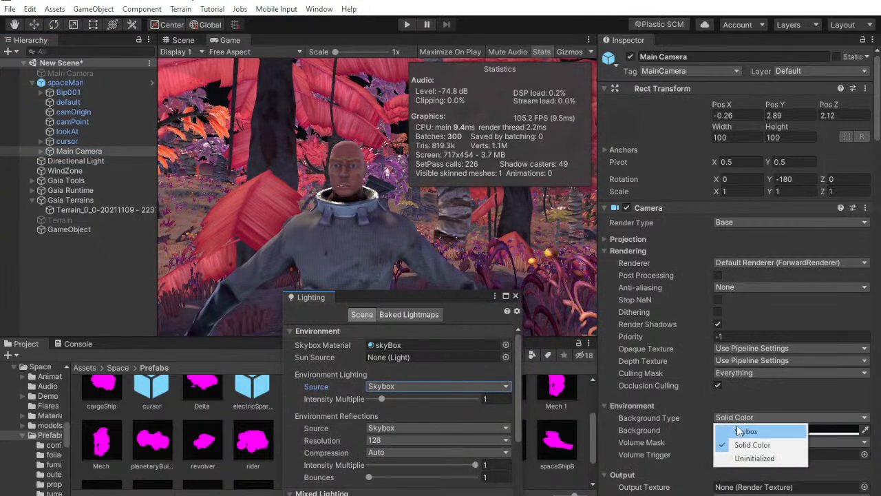
left_click(743, 431)
left_click(70, 286)
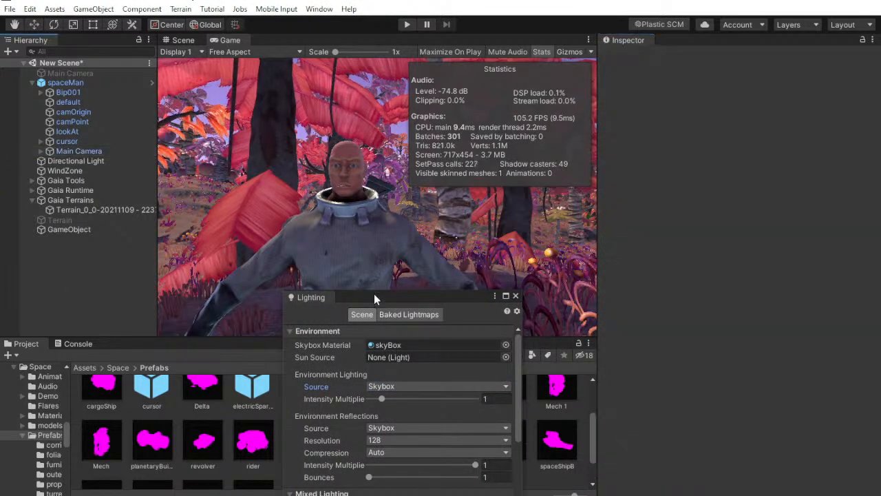
left_click_drag(372, 293, 669, 360)
Start play mode and set the Background Type of the spaceMan's Main Camera to Skybox while the game is running
left_click(409, 24)
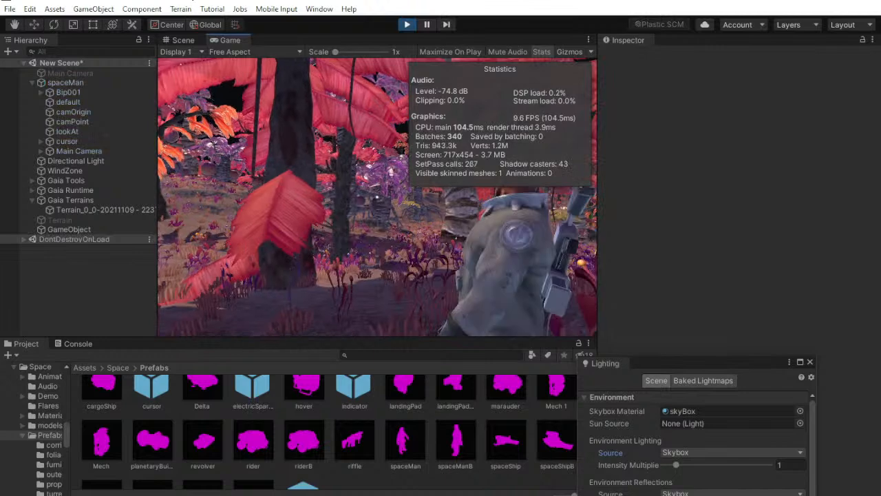
key("super")
key("super")
key("super")
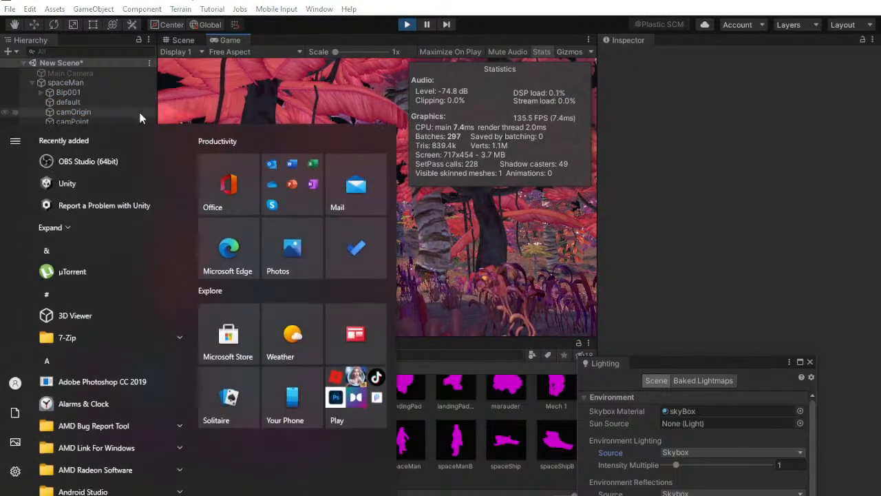
left_click(103, 84)
left_click(99, 150)
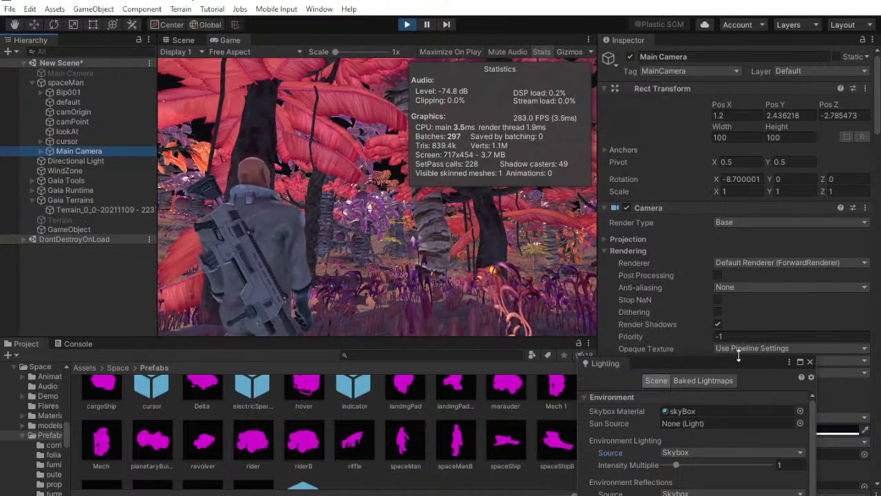
left_click_drag(700, 359, 484, 351)
left_click(771, 416)
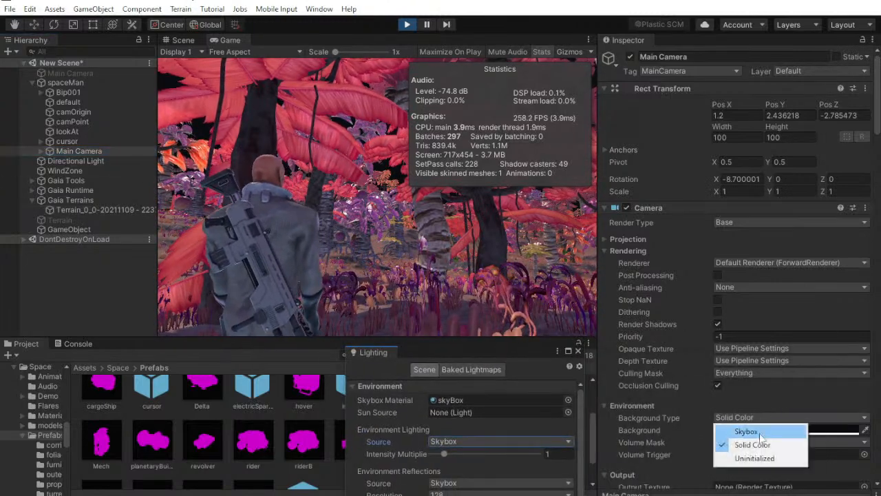
left_click(747, 429)
Walk the spaceMan through the alien forest to examine the trees, foliage and skybox in the running game
left_click(531, 293)
key("w")
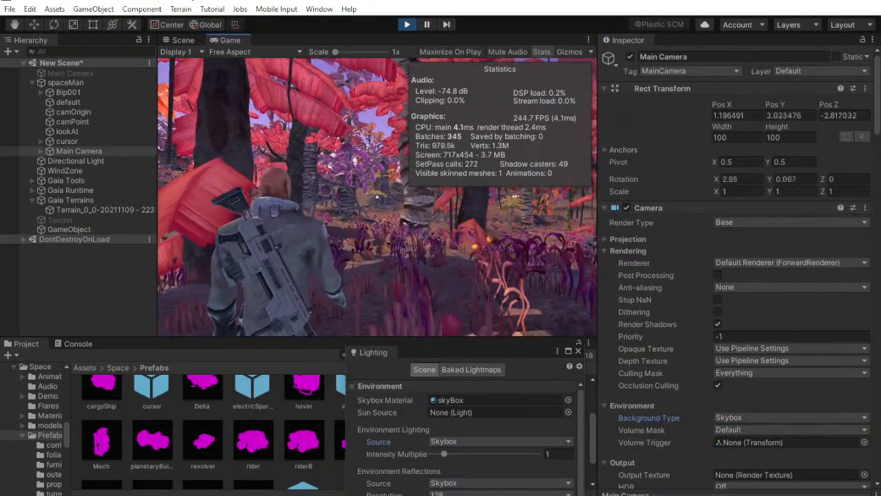
key("w")
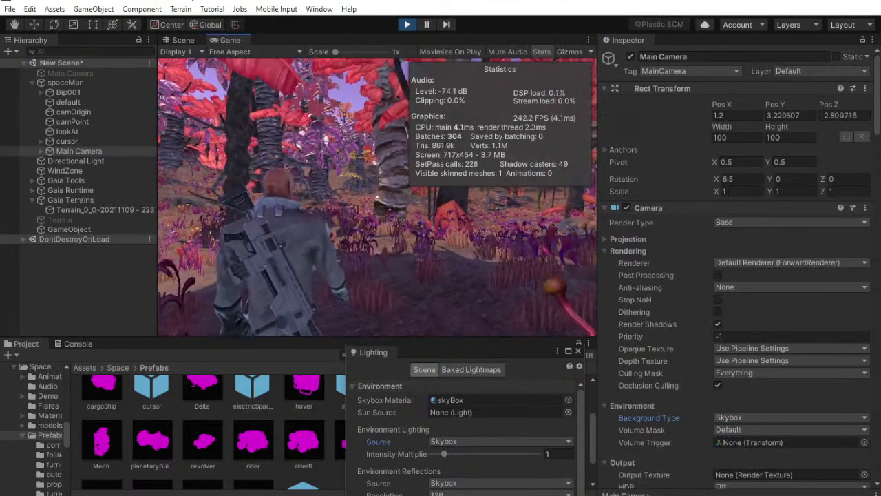
key("w")
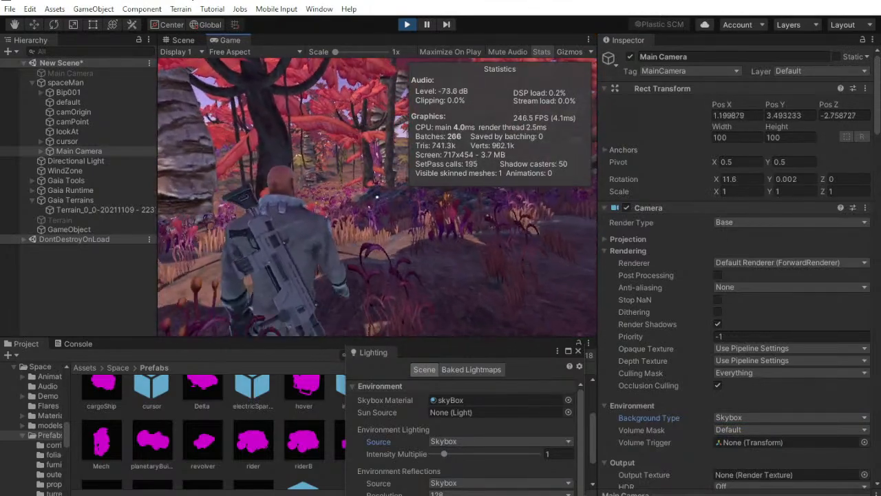
key("w")
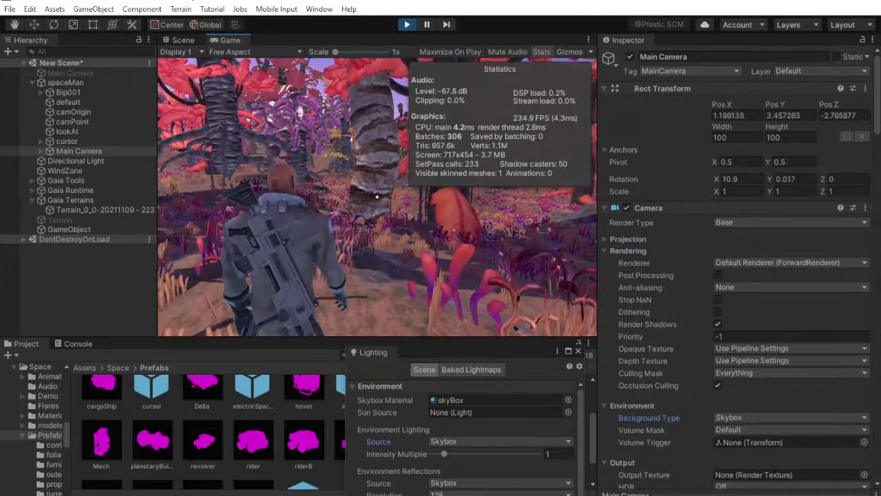
key("w")
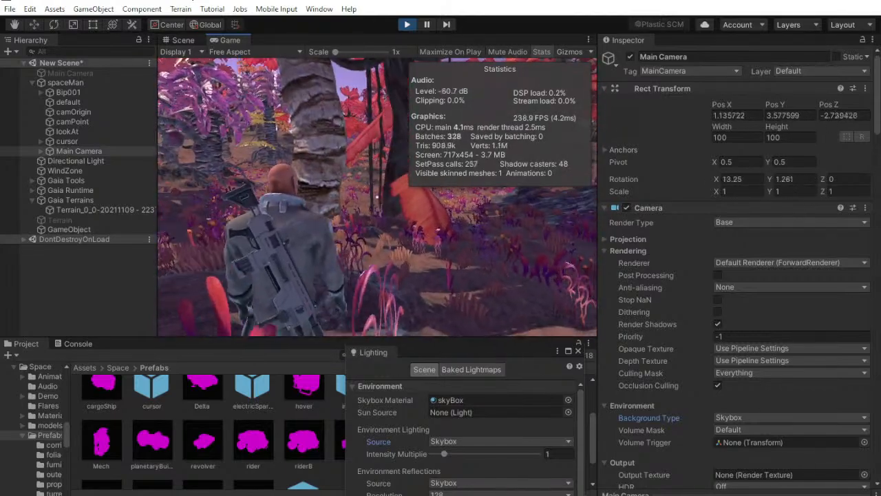
key("w")
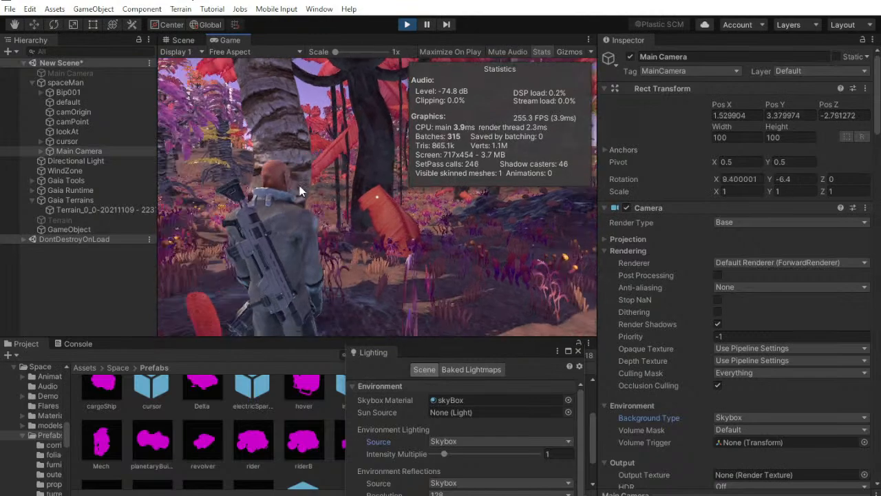
left_click(31, 294)
key("w")
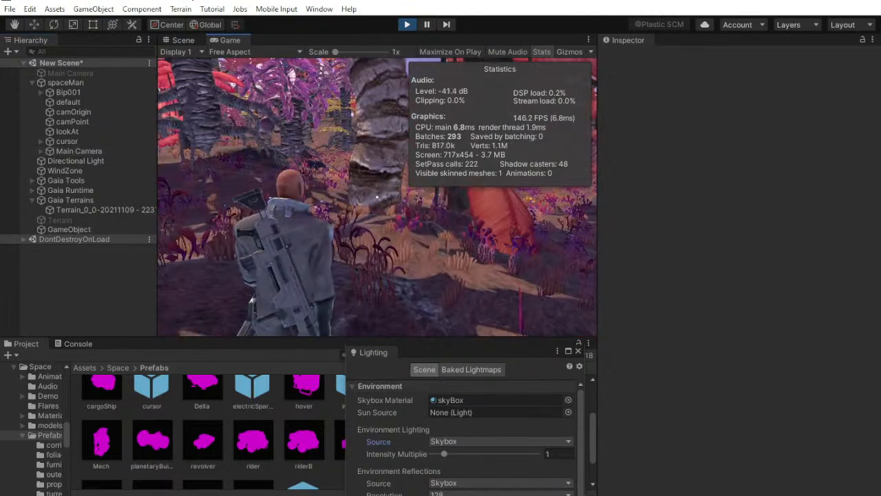
key("w")
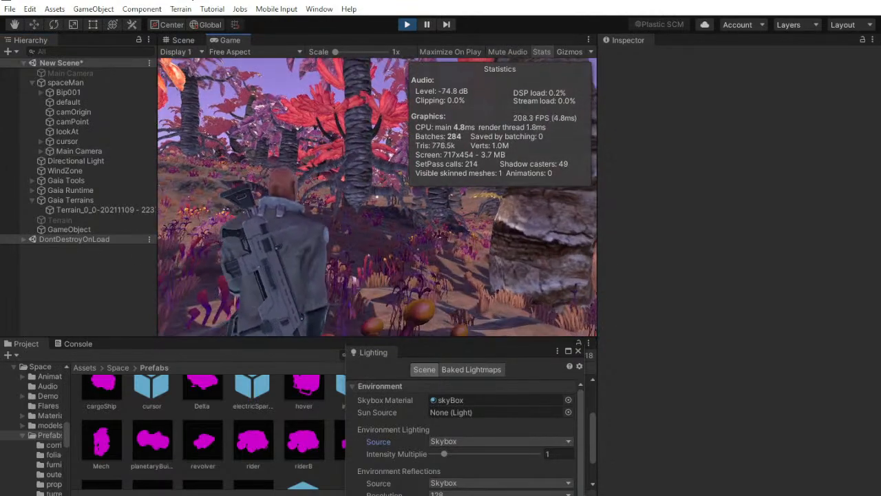
key("w")
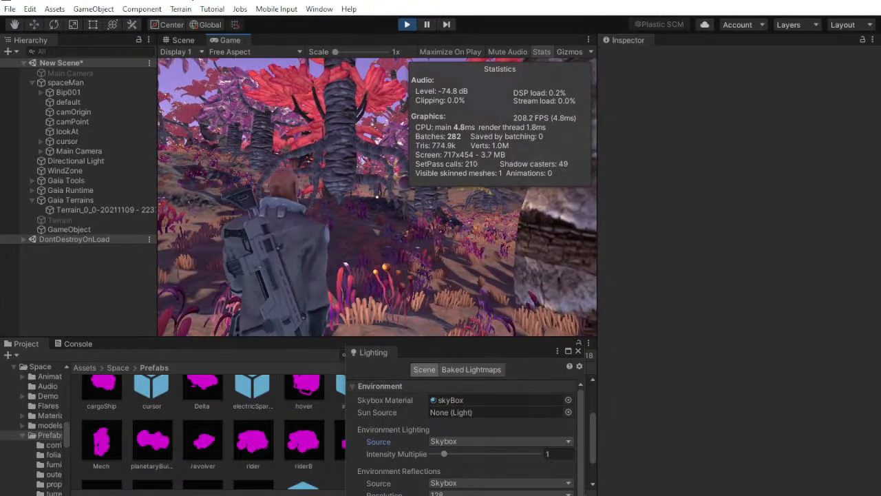
key("w")
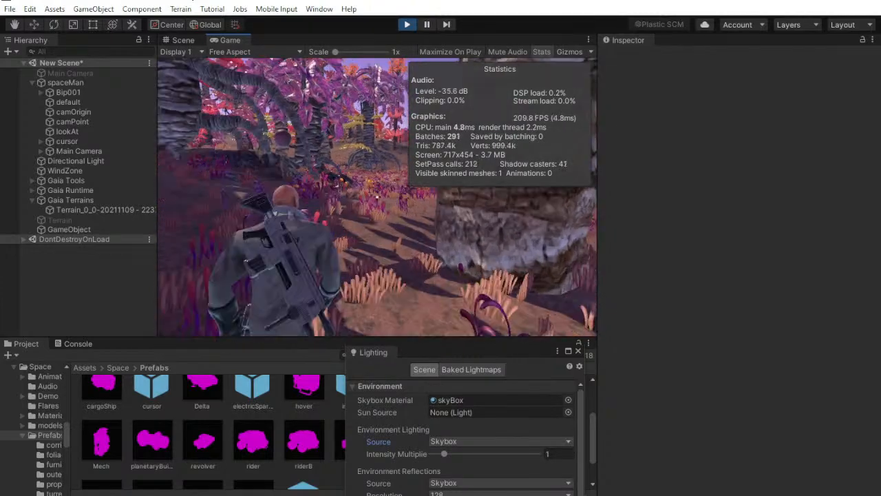
key("w")
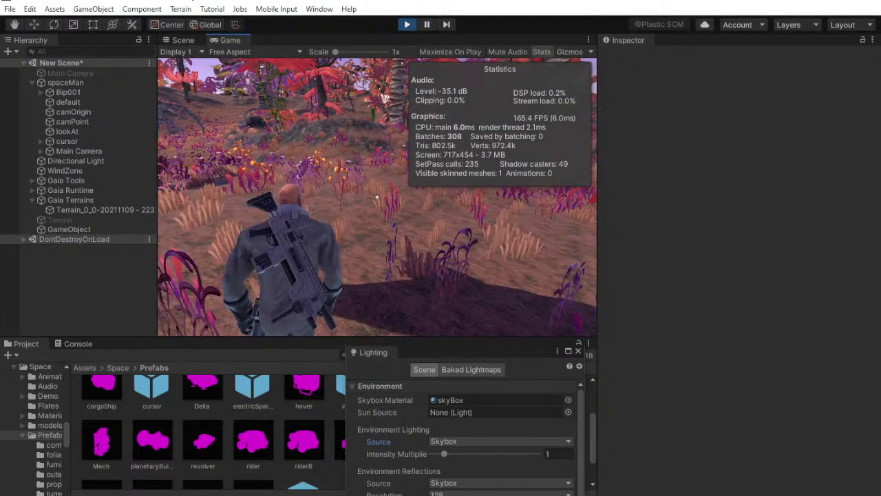
key("w")
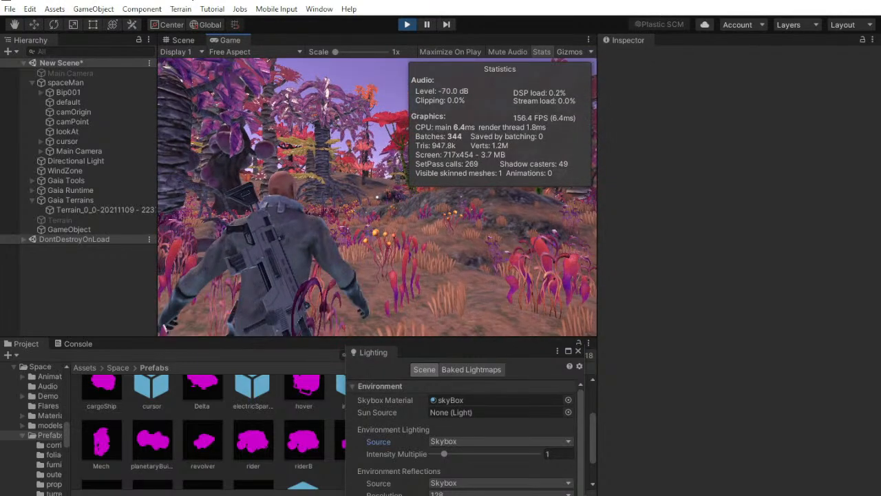
Walk the spaceMan across the rocky slopes and foliage of the alien landscape in the running game, and stop play mode
key("w")
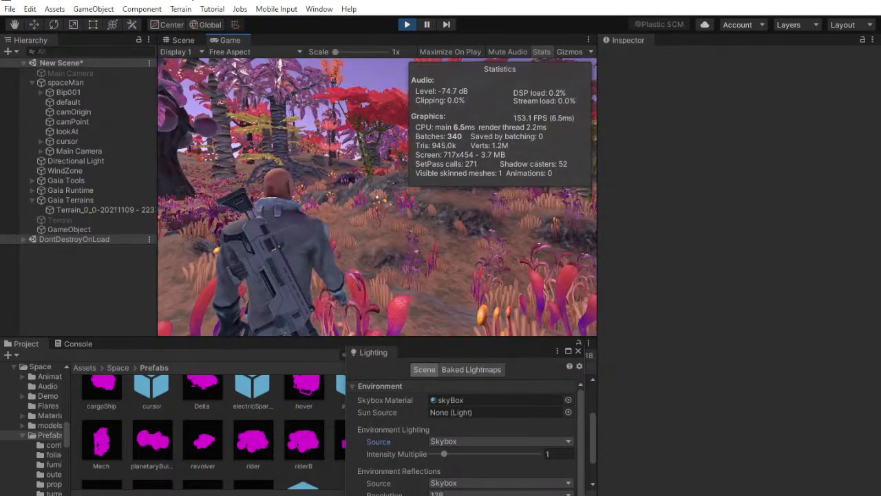
key("w")
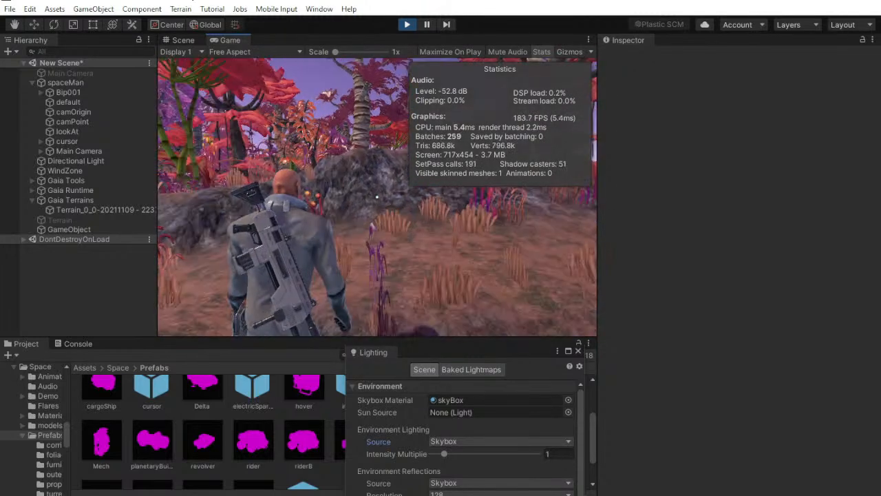
key("w")
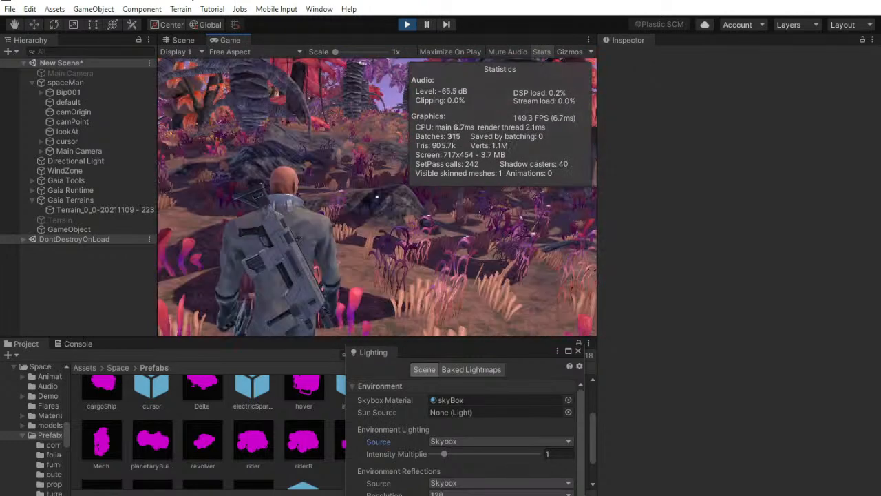
key("w")
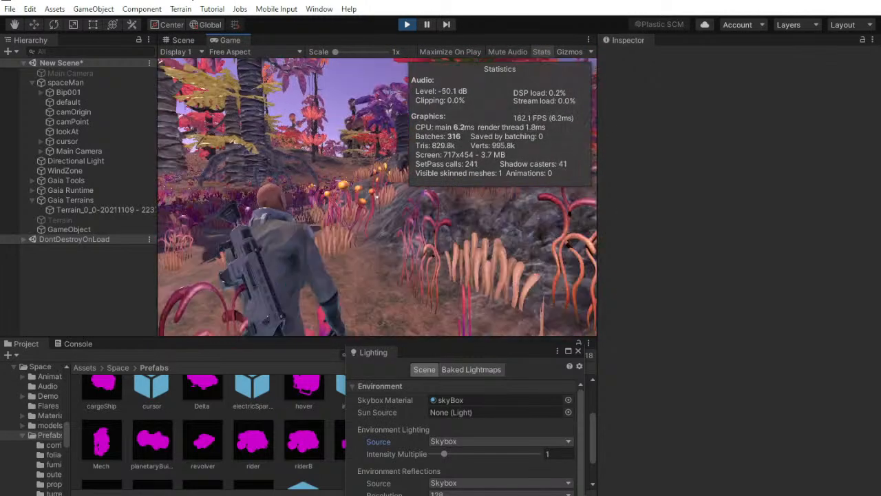
key("w")
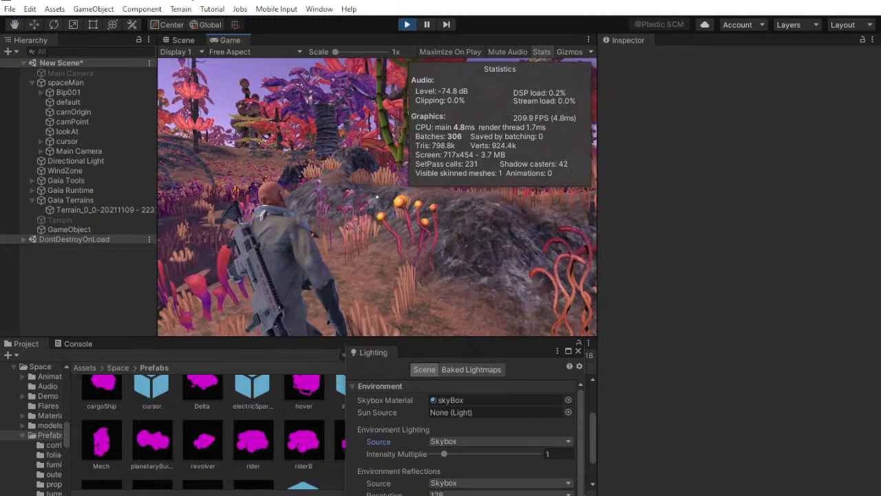
key("w")
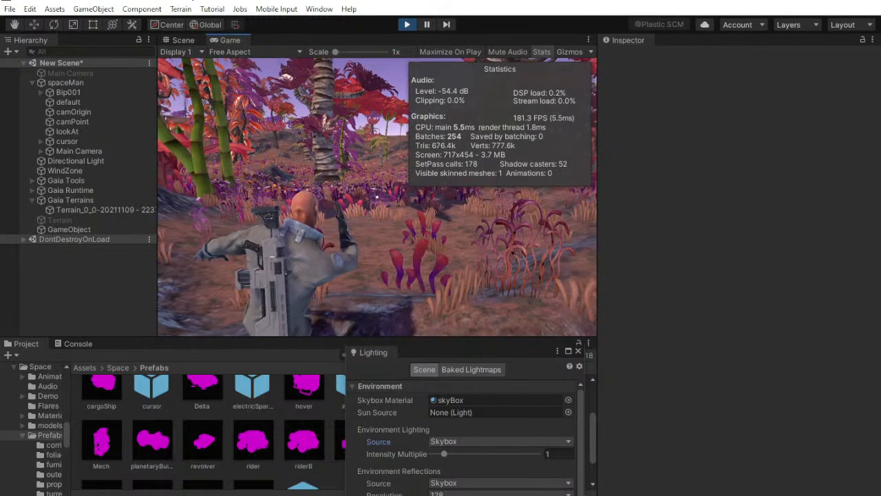
key("w")
key("w")
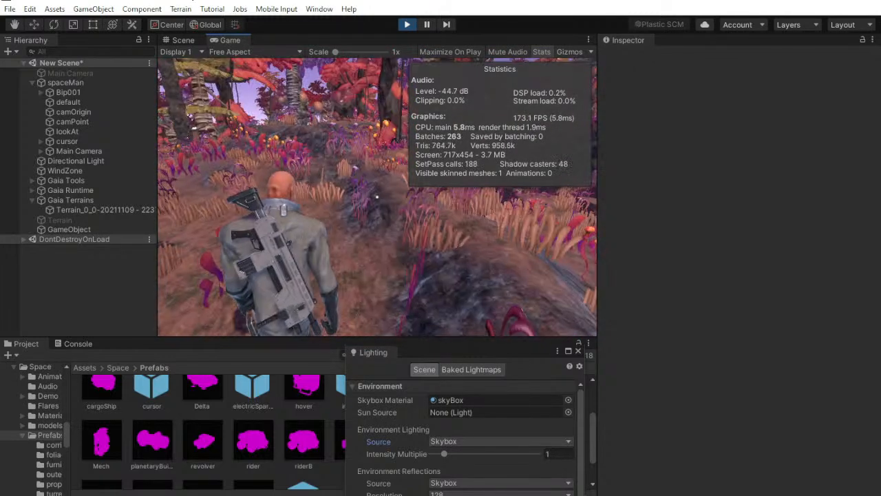
key("w")
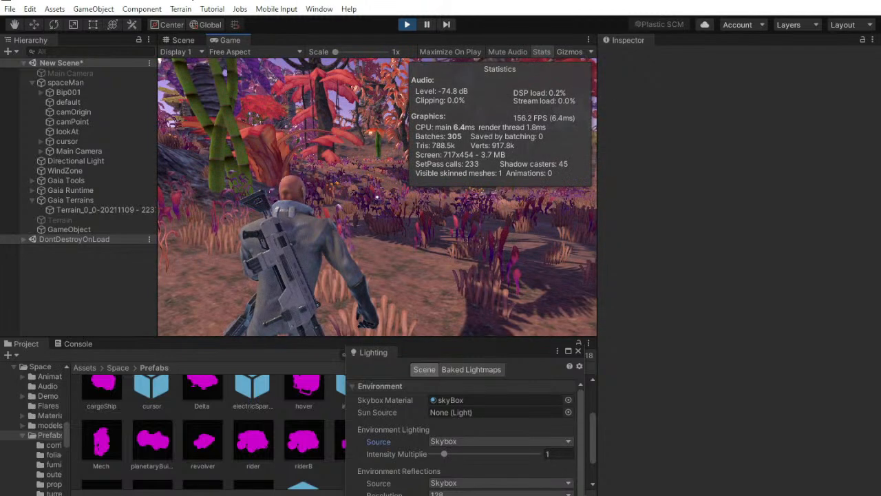
key("w")
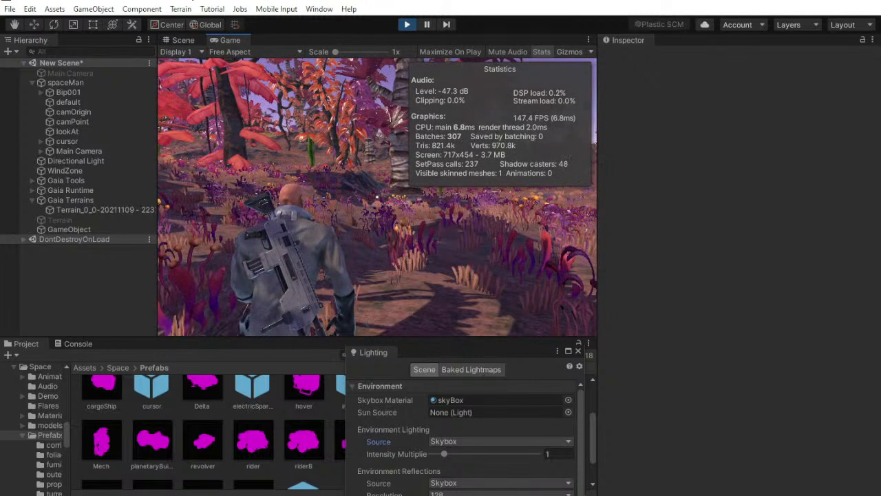
key("super")
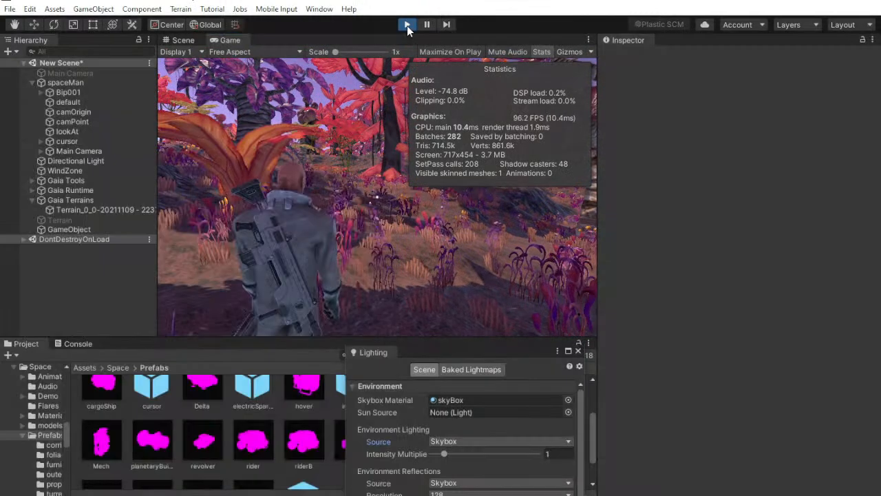
left_click(407, 24)
Return to the Scene view and examine the Gaia Tools objects, including the Session Manager and the Large Farms and Small Farms spawners
left_click(181, 39)
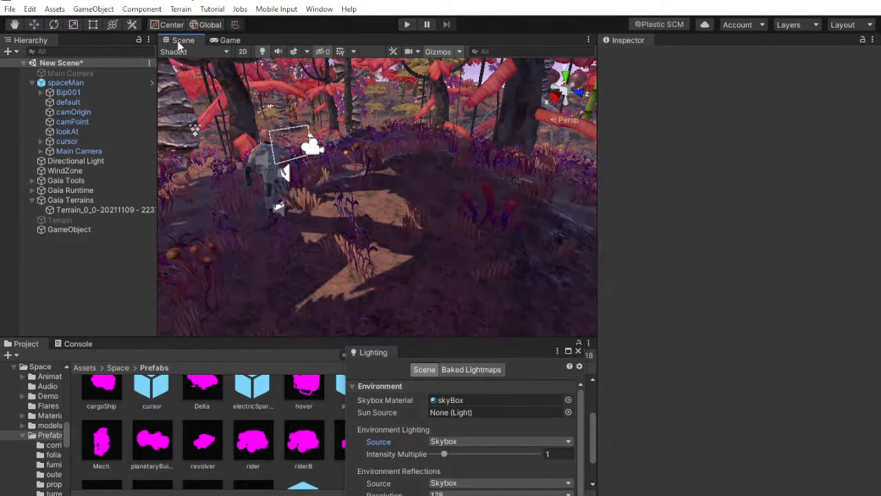
right_click_drag(467, 179, 418, 171)
left_click(93, 208)
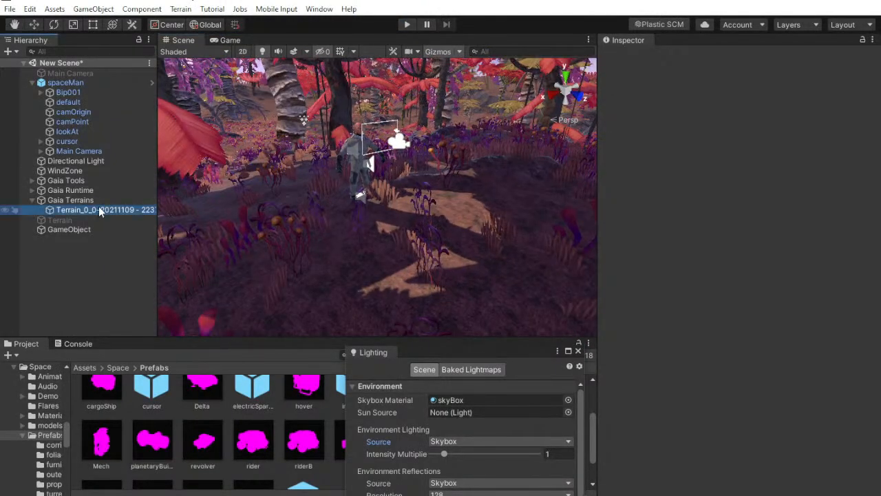
left_click(81, 315)
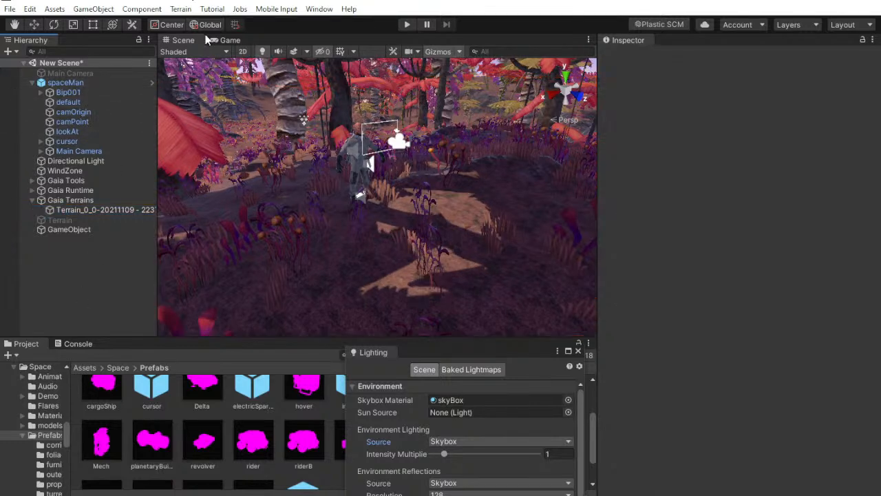
left_click(72, 182)
left_click(75, 190)
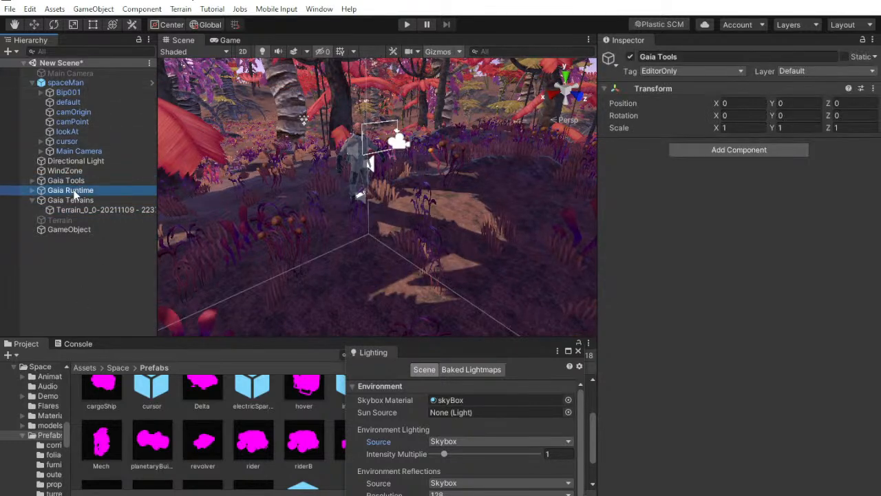
left_click(69, 180)
left_click(71, 190)
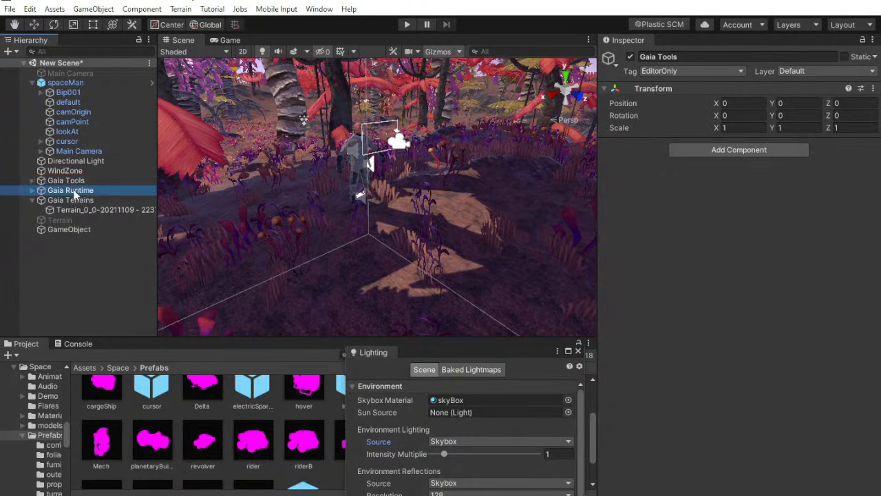
left_click(33, 181)
left_click(85, 190)
left_click(106, 200)
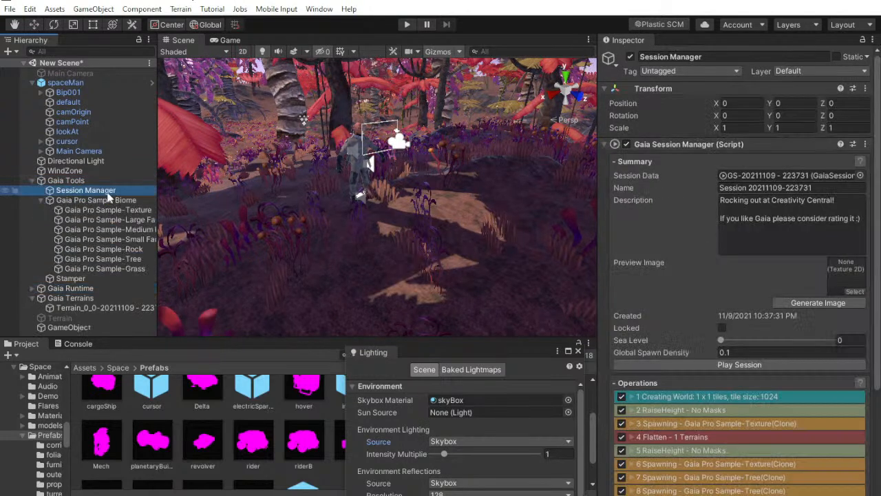
left_click(110, 210)
left_click(122, 220)
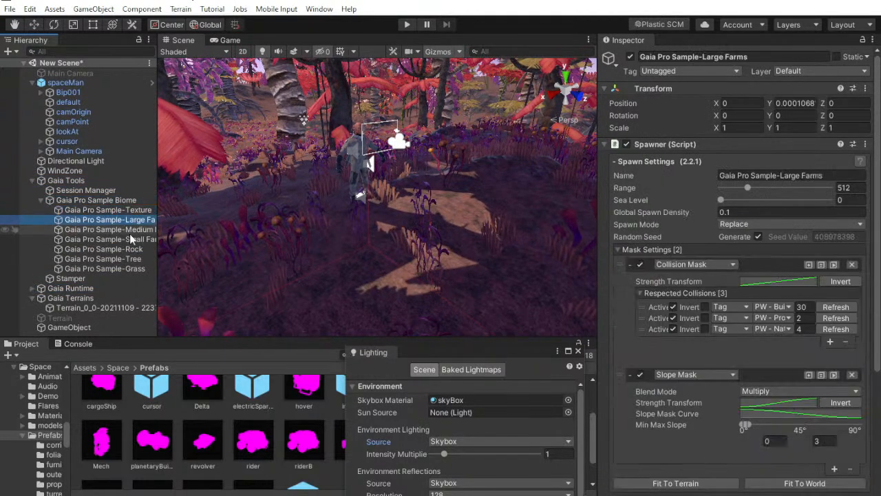
left_click(139, 239)
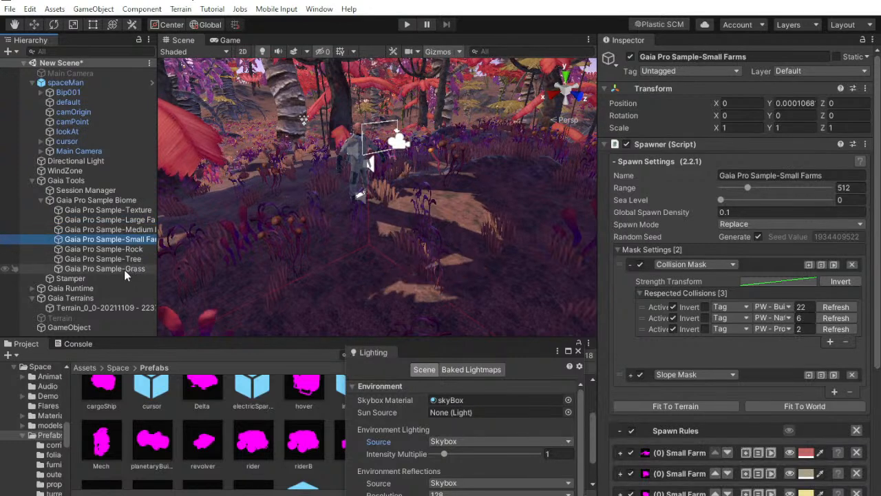
left_click_drag(157, 214, 186, 214)
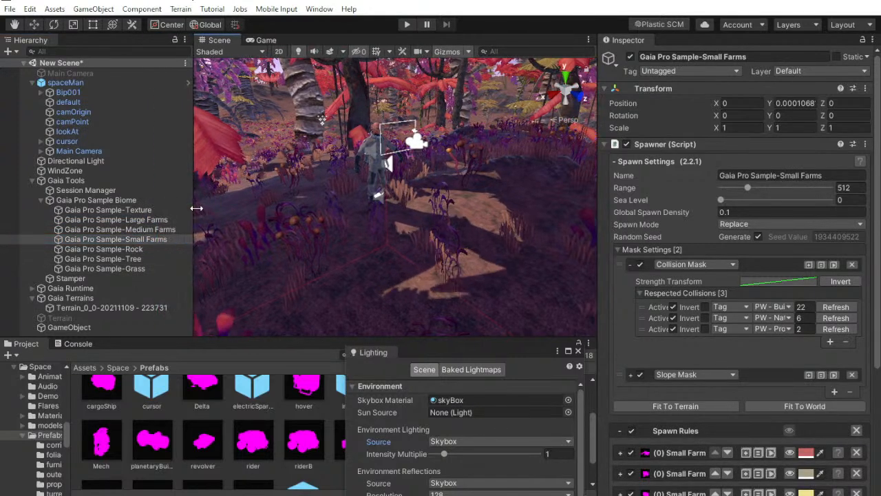
Flatten the Gaia terrain with the Stamper and confirm the operation
left_click(39, 197)
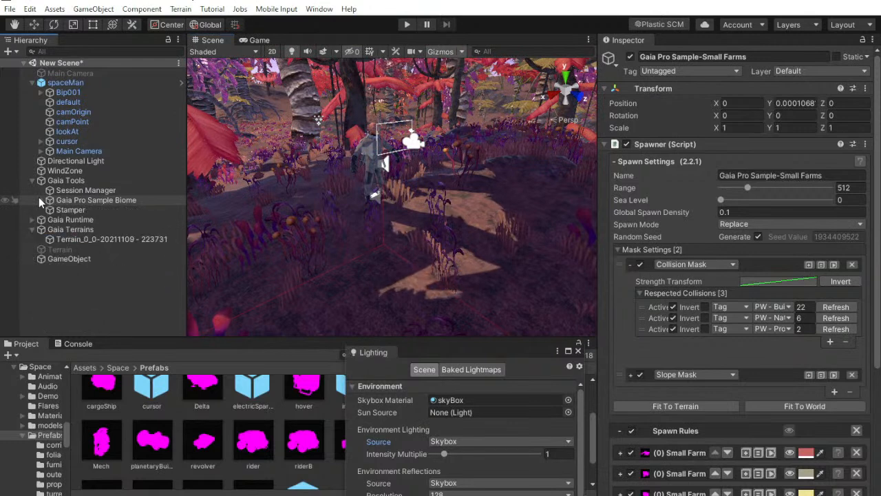
left_click(71, 210)
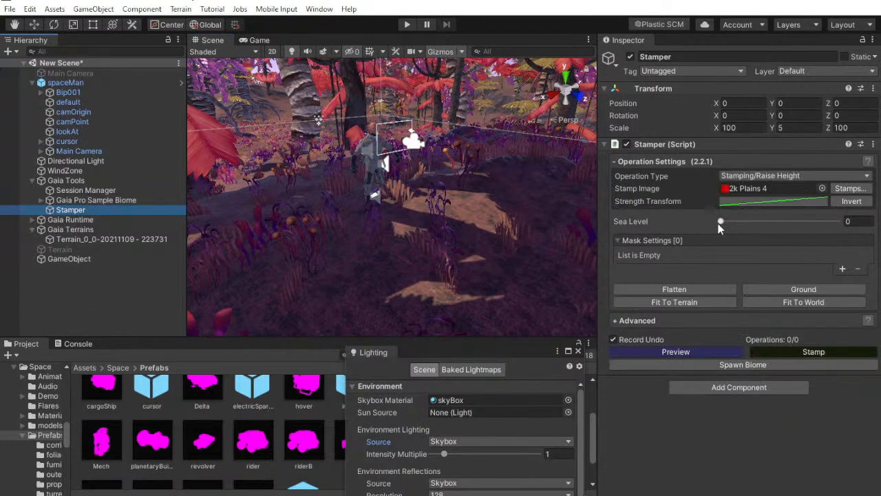
left_click(682, 292)
left_click(465, 282)
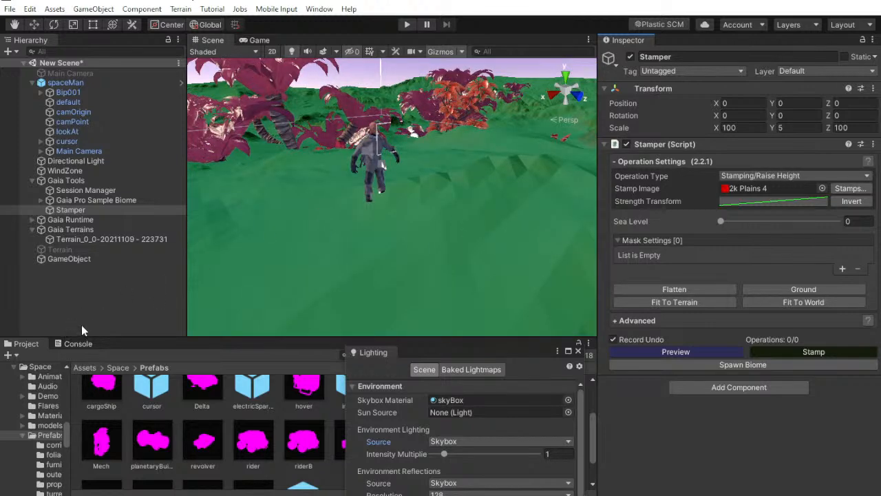
Spawn the Gaia Pro Sample-Texture rules across the whole world and check the retextured ground around the trees
left_click(41, 200)
left_click(75, 209)
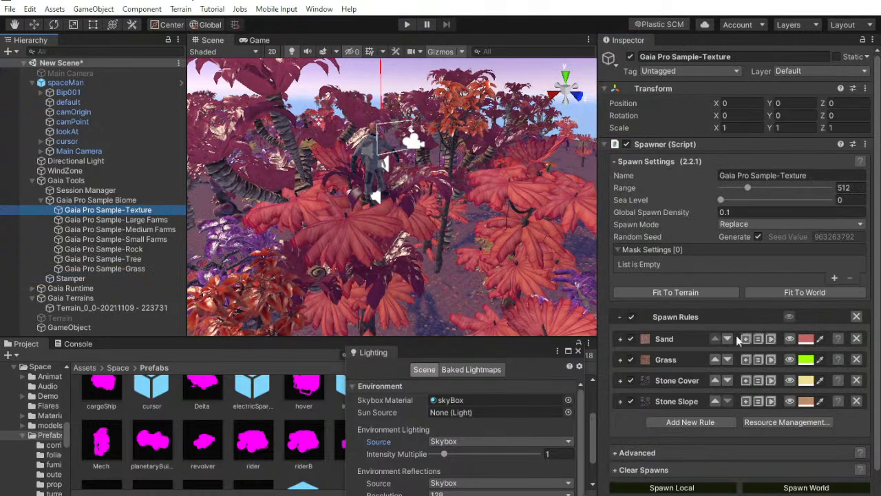
scroll(741, 343, "down", 1)
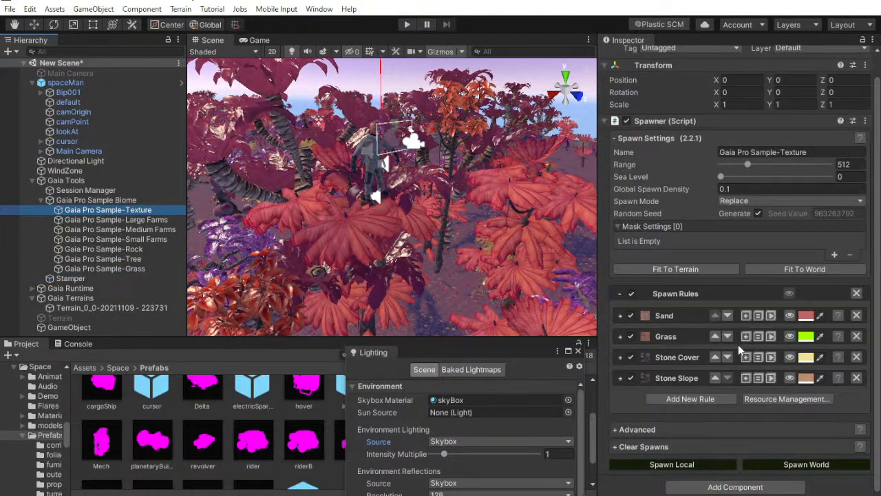
left_click(794, 467)
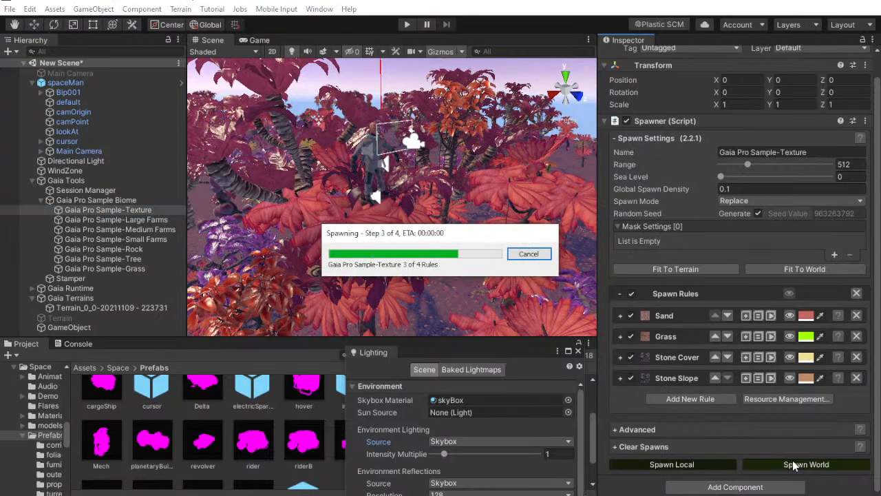
right_click_drag(426, 153, 370, 118)
right_click_drag(400, 166, 792, 87)
middle_click_drag(407, 243, 441, 275)
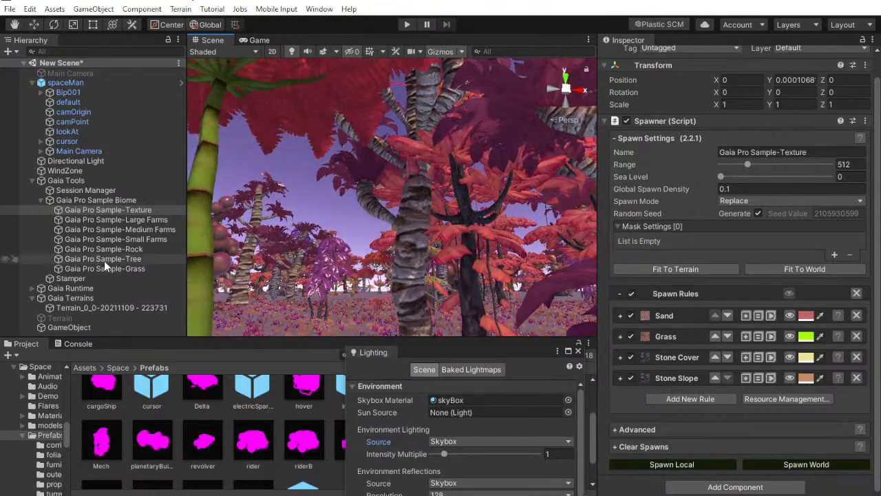
Select the spaceMan and lower it onto the flattened ground, at a Y position of about 2.02
left_click(92, 82)
left_click_drag(498, 134, 844, 141, "alt")
key("w")
left_click_drag(391, 103, 533, 293)
key("f")
left_click_drag(418, 158, 518, 237)
scroll(510, 252, "up", 3)
scroll(510, 252, "up", 2)
left_click_drag(559, 171, 543, 225)
left_click_drag(542, 224, 822, 171, "alt")
key("f")
left_click_drag(453, 115, 452, 181)
mouse_move(451, 182)
left_mouse_down("alt")
mouse_move(457, 236)
mouse_move(444, 203)
left_mouse_up("alt")
scroll(457, 237, "up", 3)
left_click(252, 50)
Play-test the flattened scene from the Game view, checking the YouTube Studio live chat meanwhile, and stop play mode
left_click(258, 40)
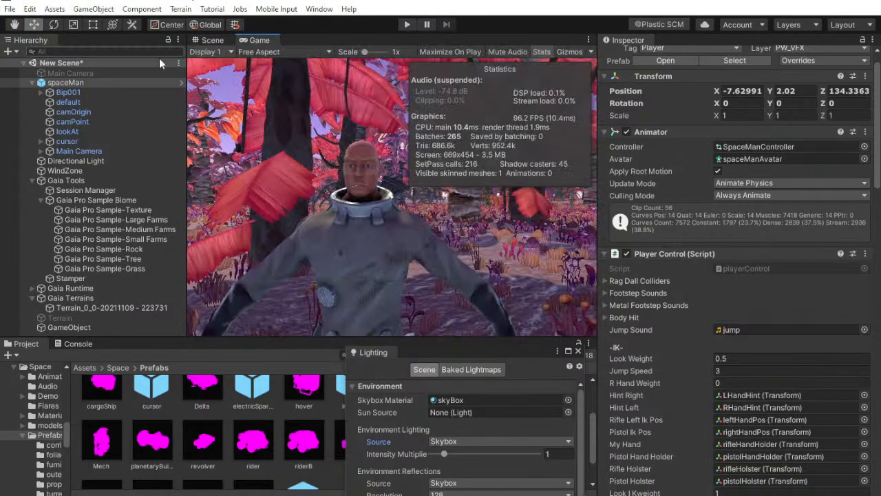
left_click(32, 83)
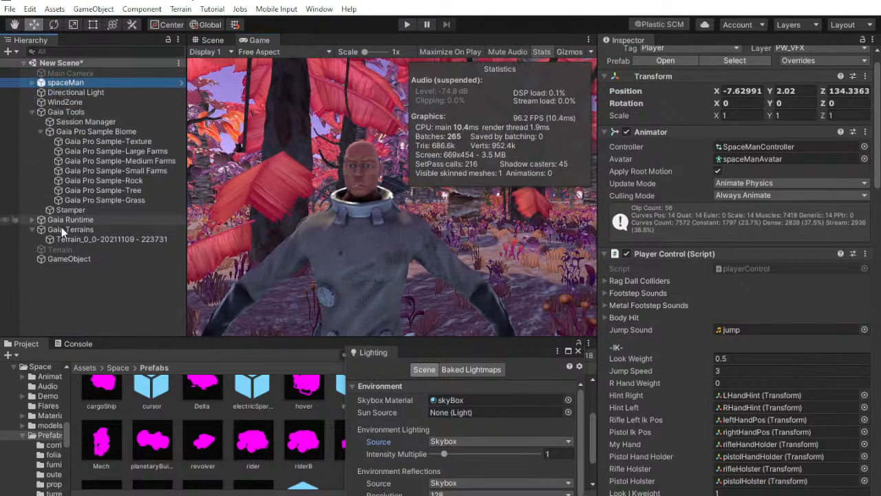
left_click(407, 25)
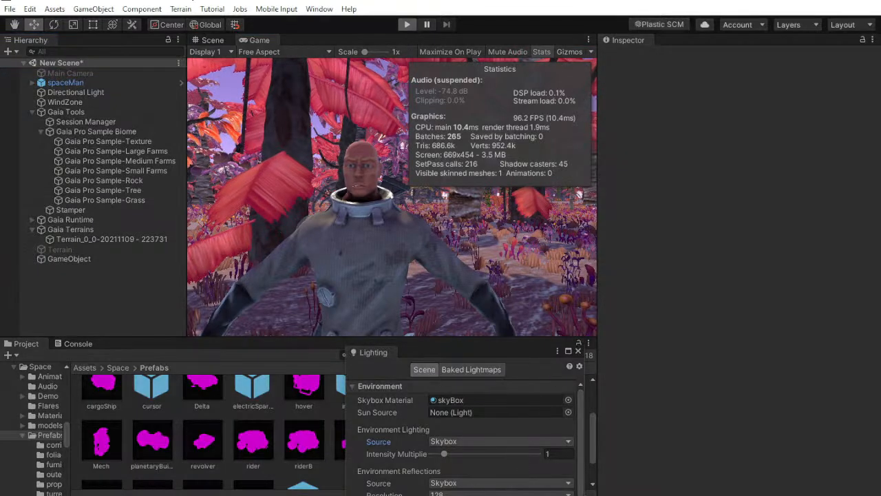
key("alt+Tab")
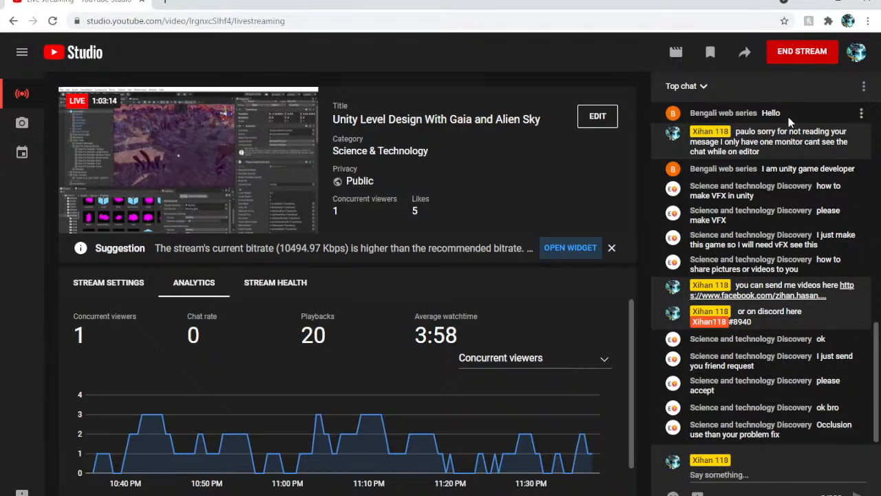
left_click(812, 5)
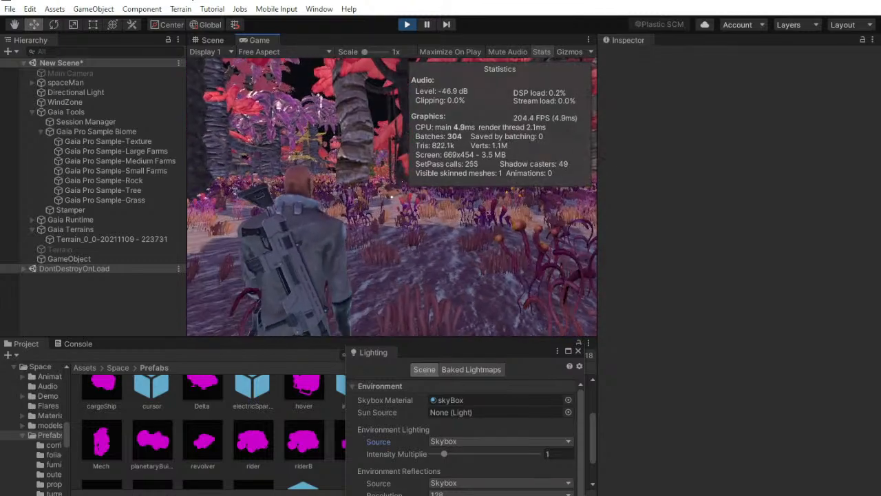
key("super")
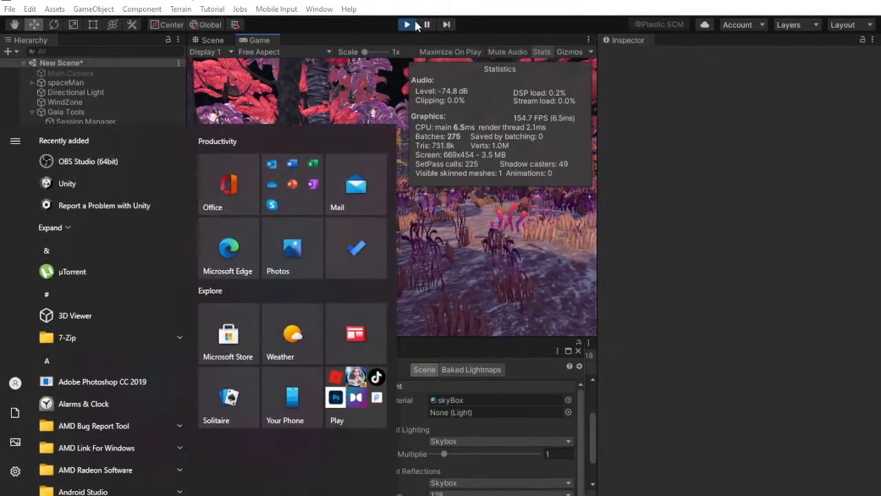
left_click(413, 25)
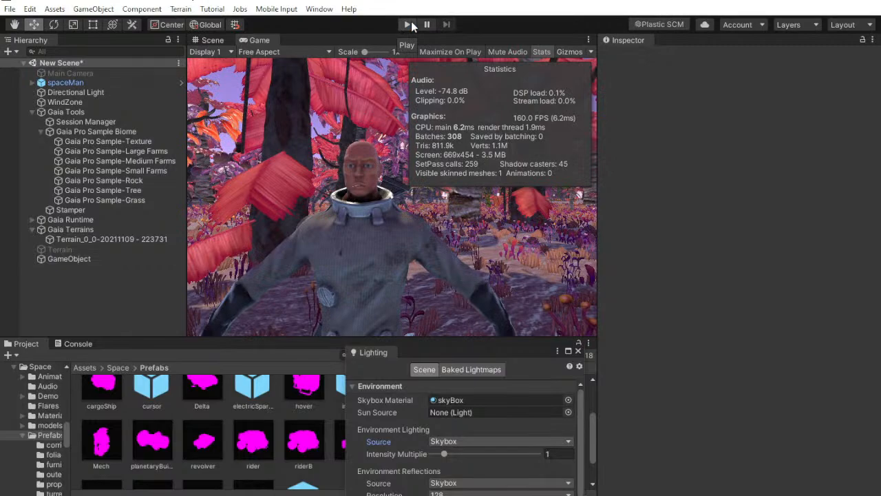
Switch to the YouTube Studio browser window and open Facebook in a new tab
left_click(433, 494)
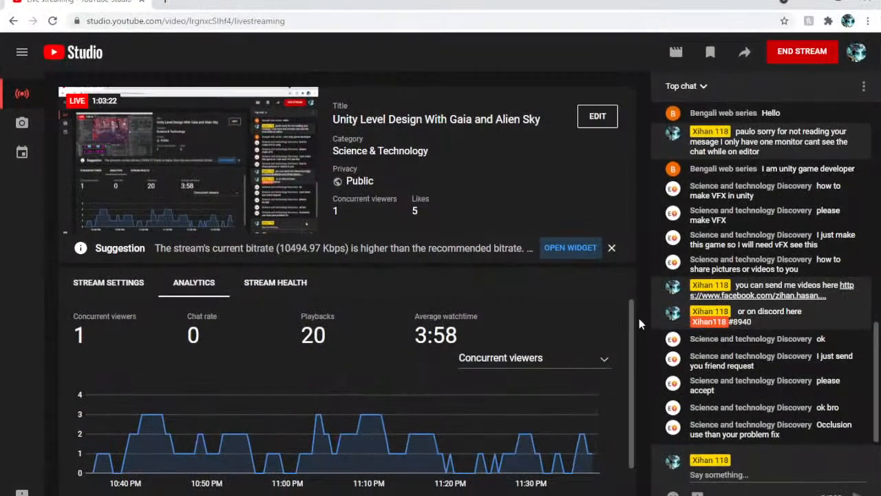
left_click(166, 3)
type("fa")
key("Return")
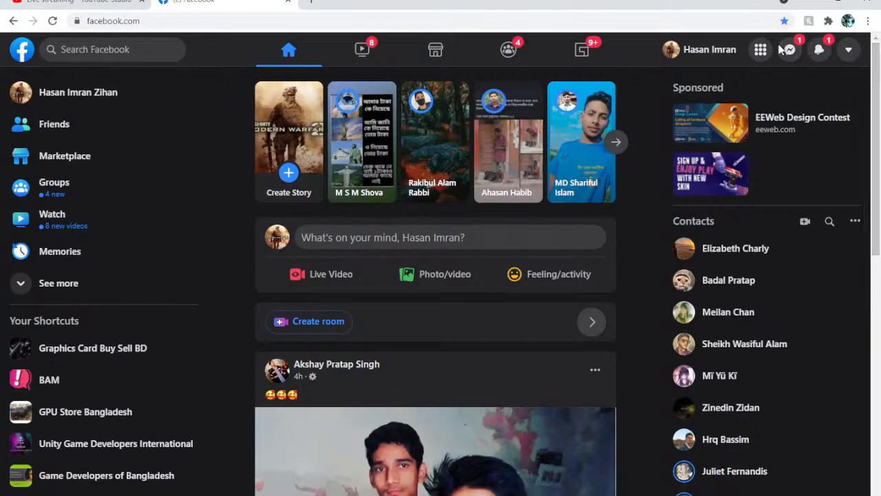
Open the most recent Messenger conversation on Facebook and send the message "i am streaming"
left_click(790, 51)
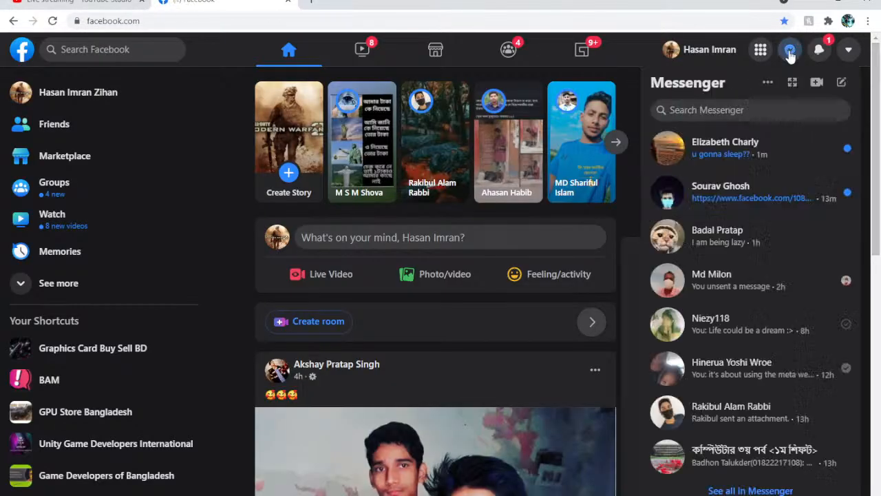
left_click(753, 146)
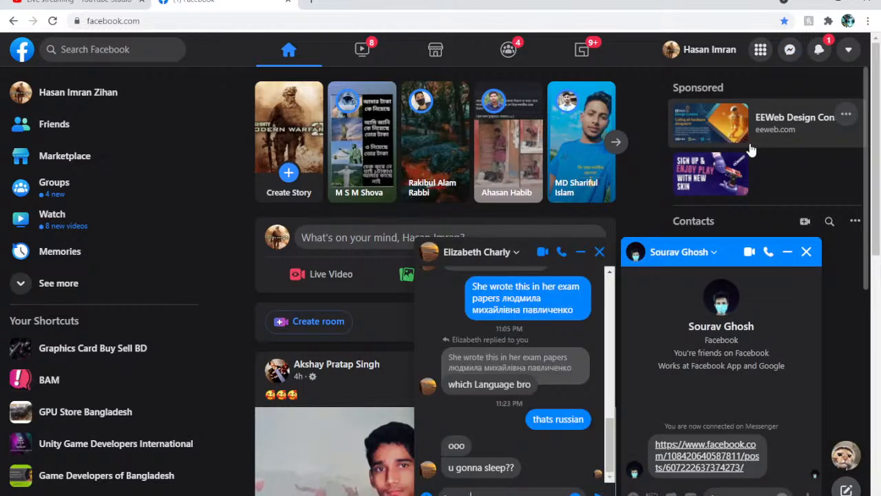
type("I am streaming")
key("Return")
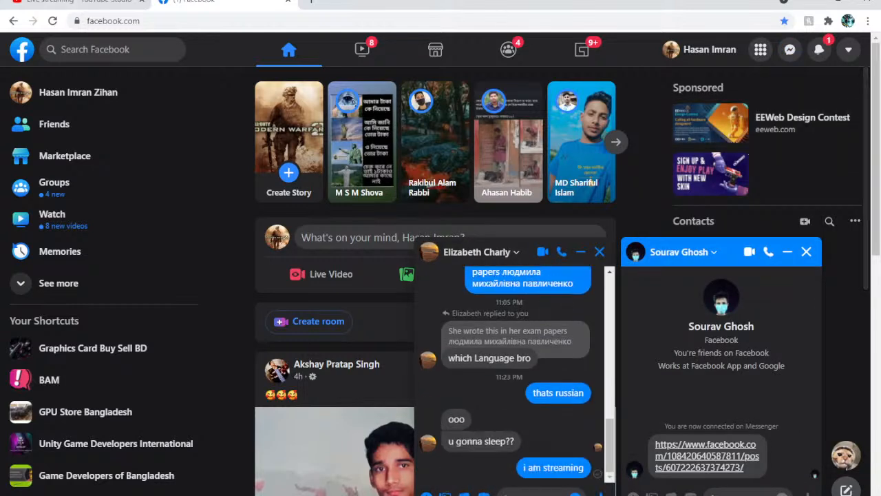
Show the stream settings in YouTube Studio and copy the video URL from the live stream preview
left_click(86, 2)
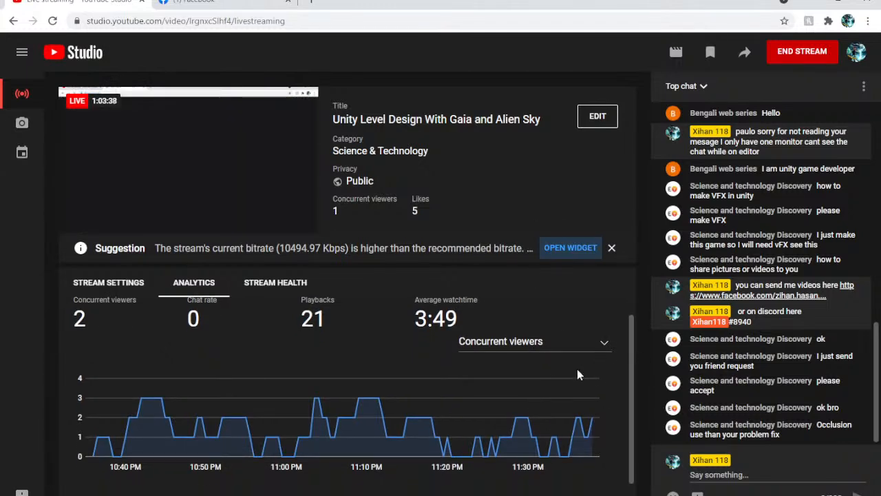
scroll(730, 315, "up", 1)
scroll(732, 316, "up", 3)
left_click(127, 283)
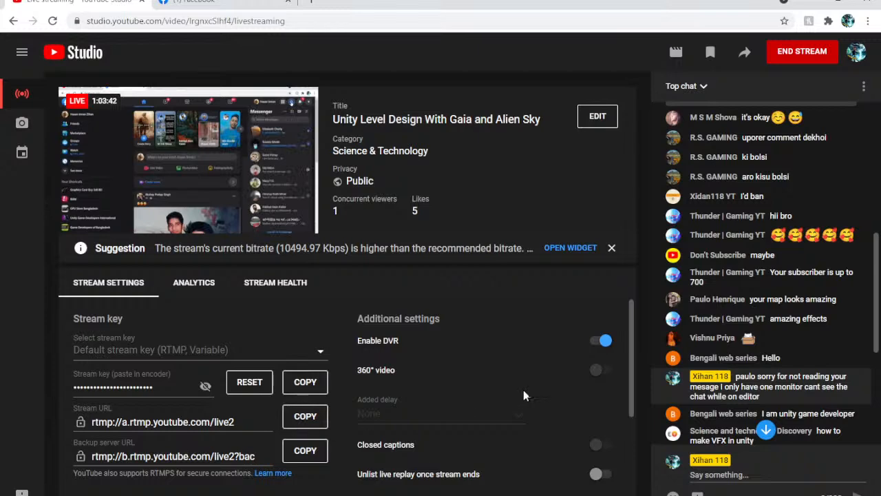
scroll(466, 410, "down", 3)
scroll(434, 383, "up", 3)
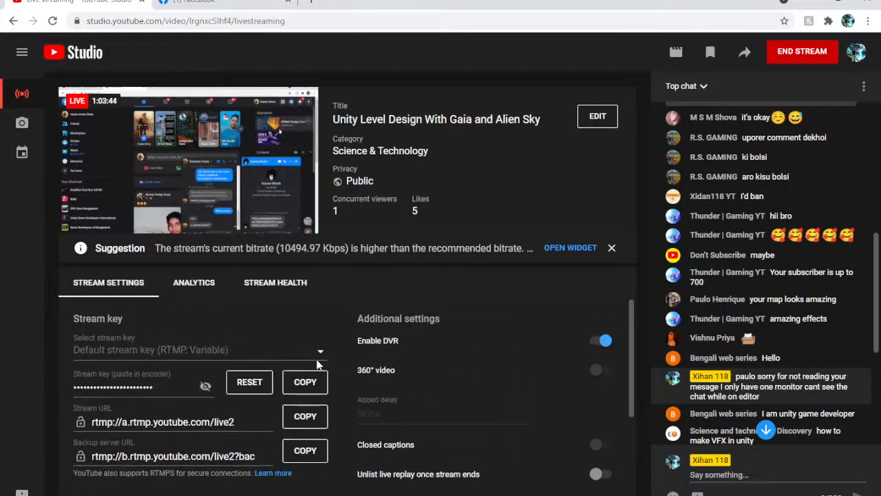
right_click(261, 172)
left_click(308, 194)
Send the copied stream link and the message "your text is on screen \" in the open Facebook chat, and close the Facebook tab
left_click(206, 2)
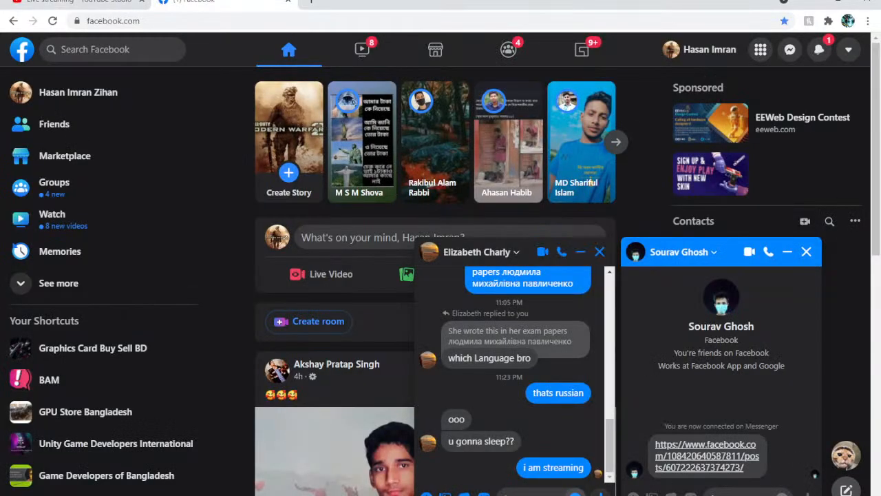
type("https://youtu.be/lrgnxcSlhf4")
key("Return")
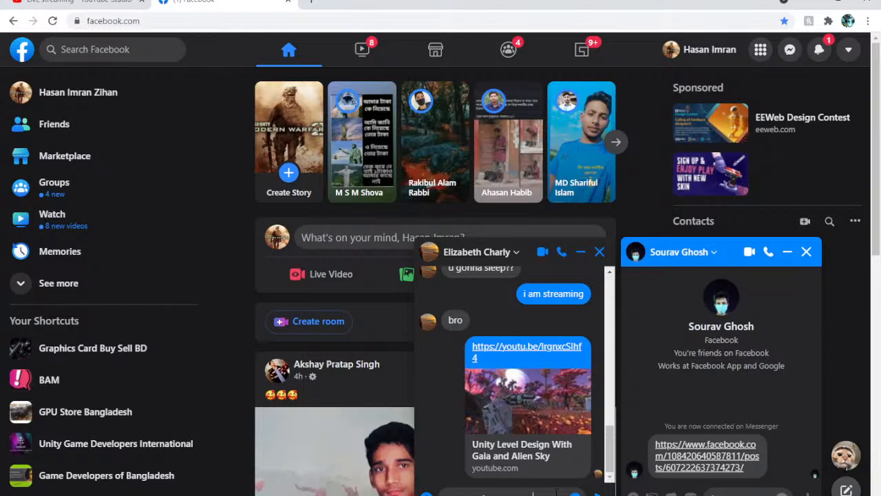
key("Return")
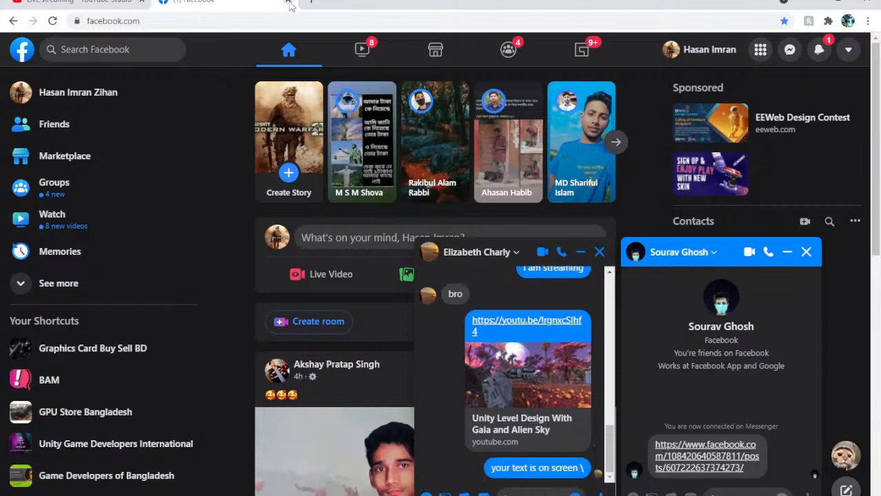
left_click(288, 4)
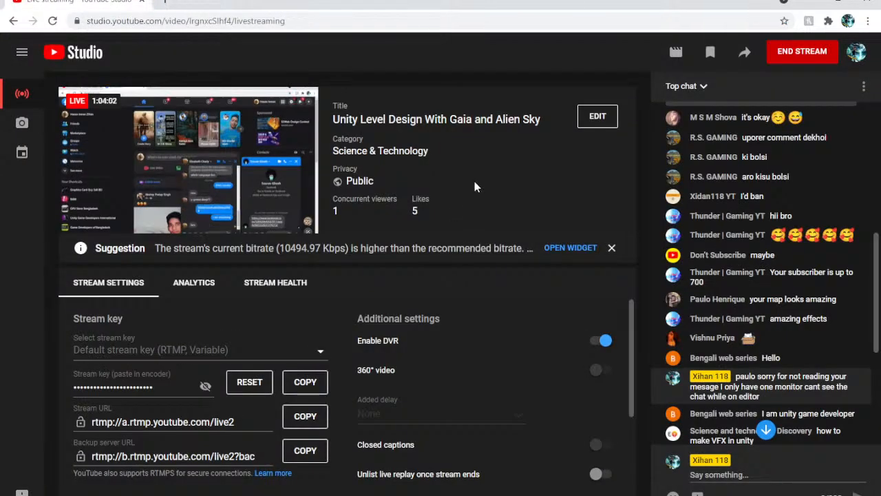
Open the new Facebook message from its notification, reply "yep yep", and close the Messenger tab
scroll(822, 320, "down", 5)
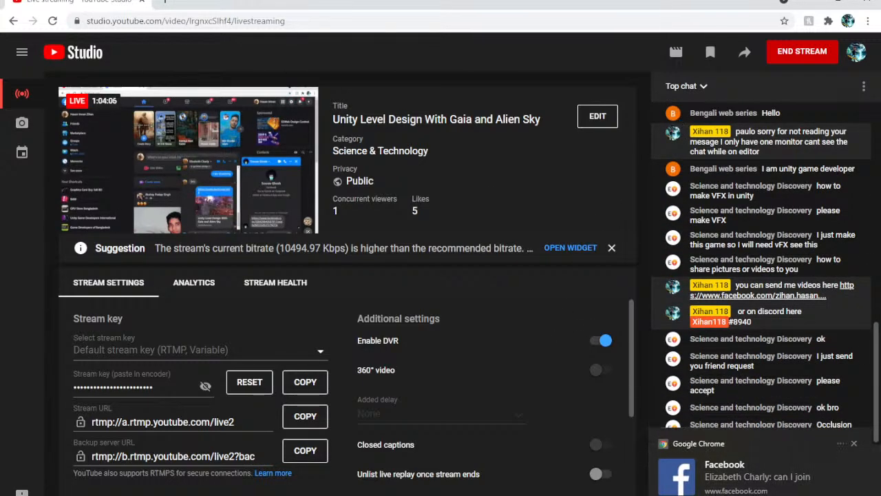
left_click(716, 477)
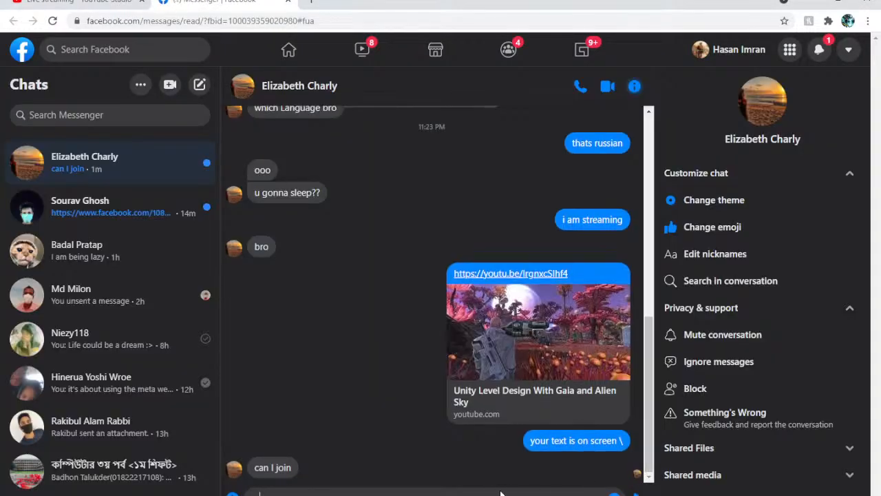
key("Return")
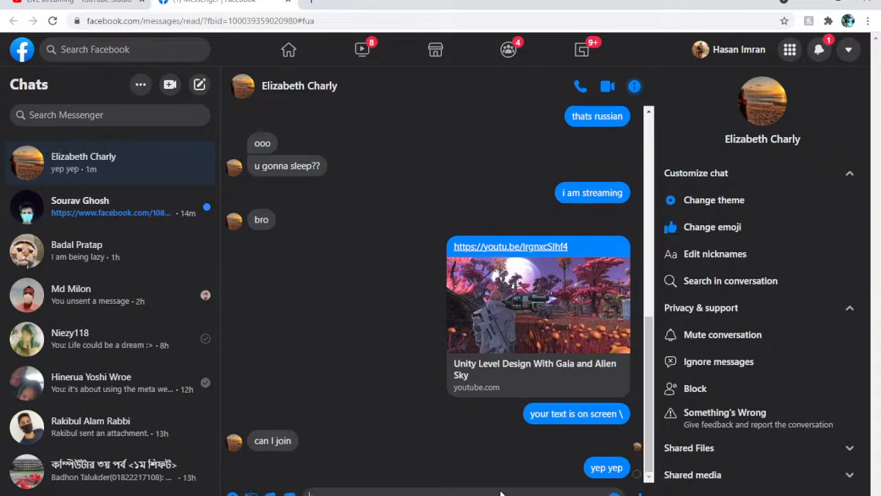
left_click(288, 2)
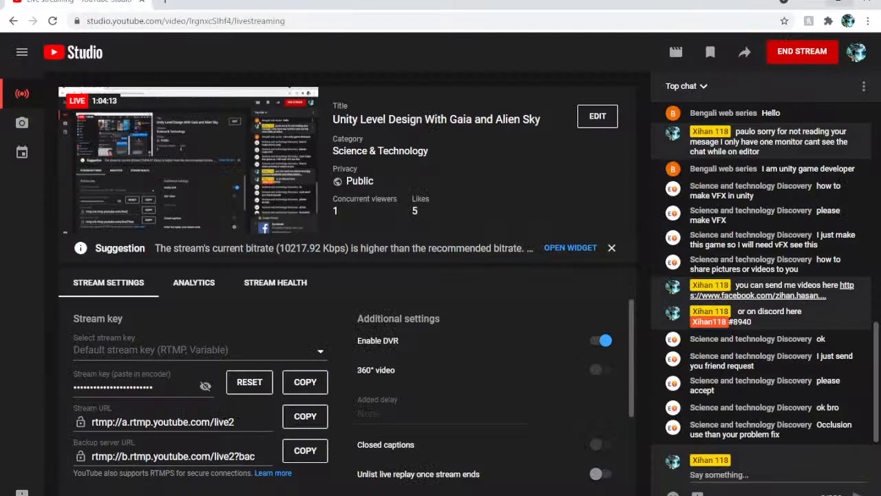
Switch back to Unity, select Gaia Pro Sample-Tree with the Lighting window moved clear of its settings, and spawn its rules
left_click(812, 2)
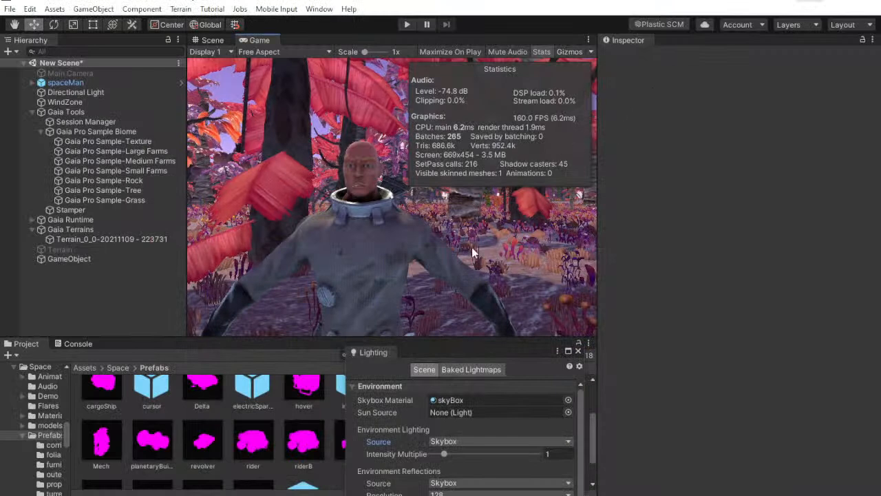
left_click_drag(513, 353, 725, 343)
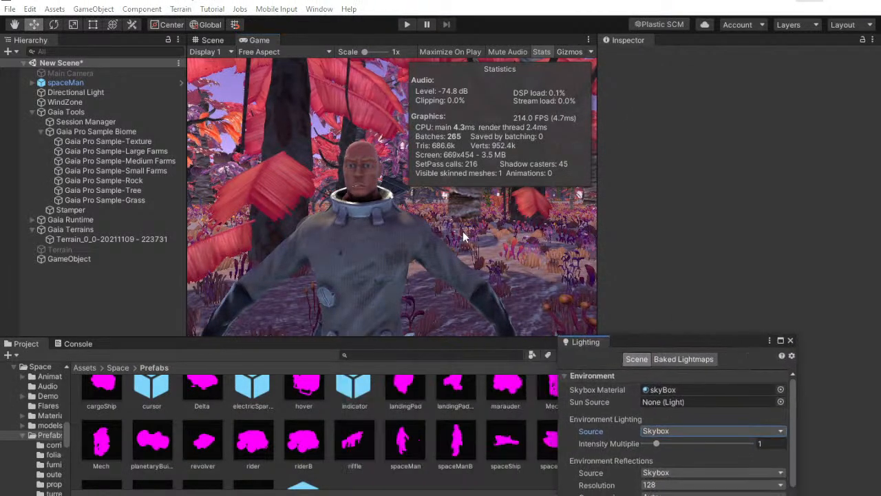
double_click(31, 110)
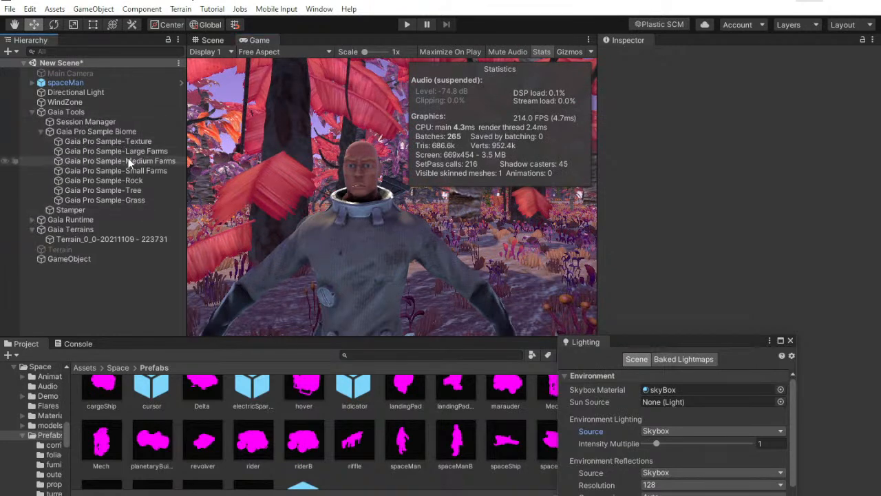
left_click(147, 190)
left_click_drag(703, 336, 526, 325)
scroll(842, 416, "down", 15)
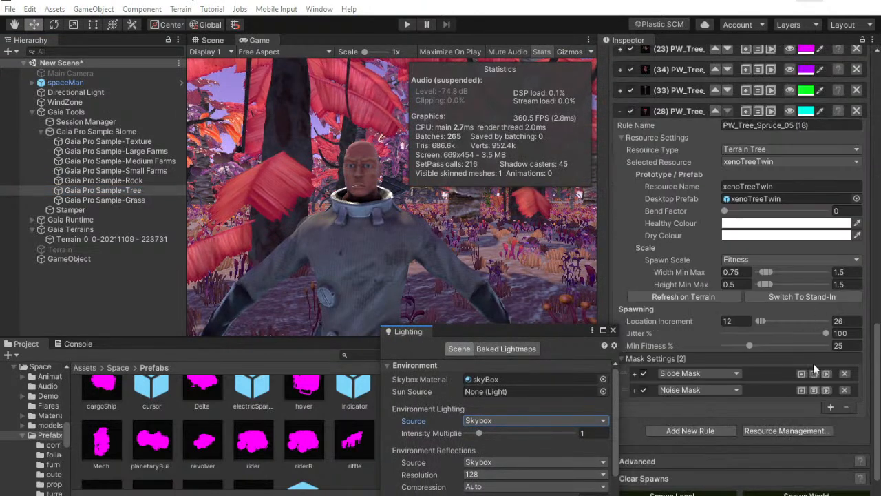
scroll(833, 441, "down", 1)
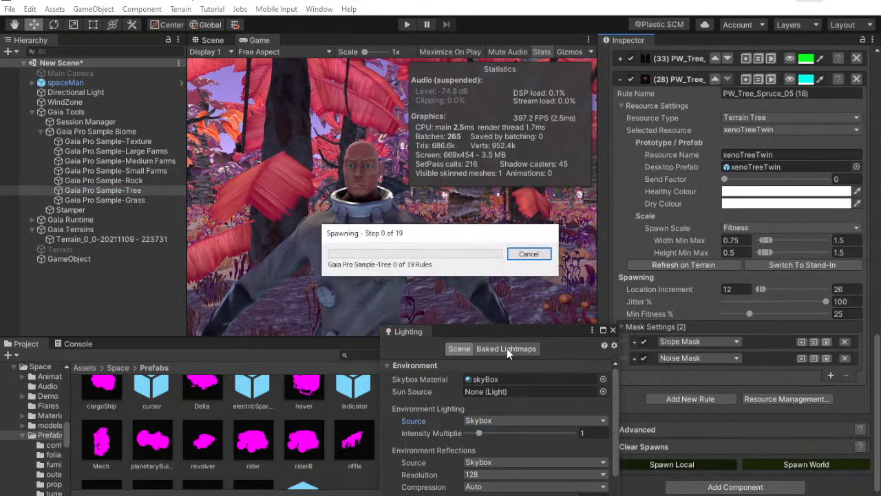
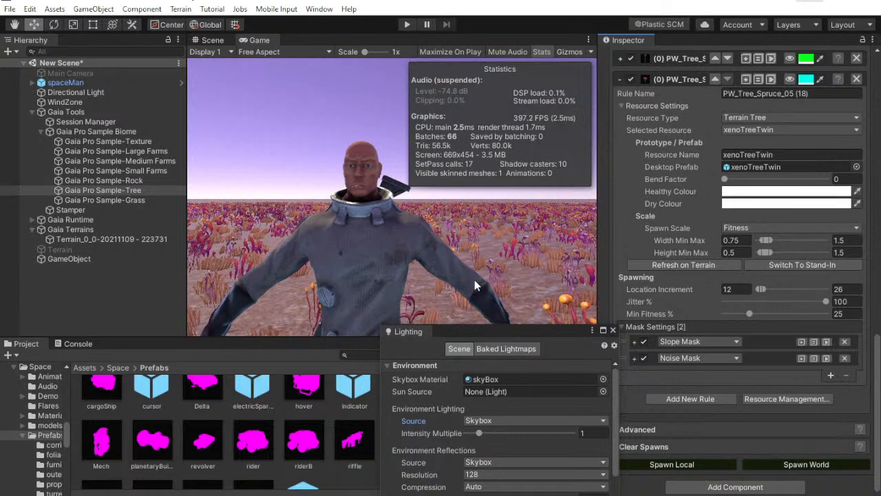
Uncover the spawner settings by moving the Lighting window aside, and examine the terrain's plant coverage in the Scene view
left_click_drag(515, 335, 436, 340)
scroll(714, 205, "up", 10)
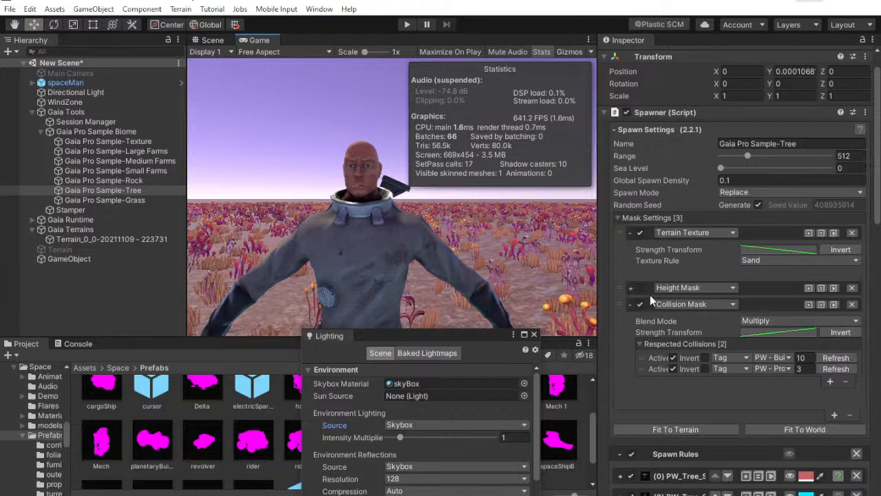
left_click(224, 39)
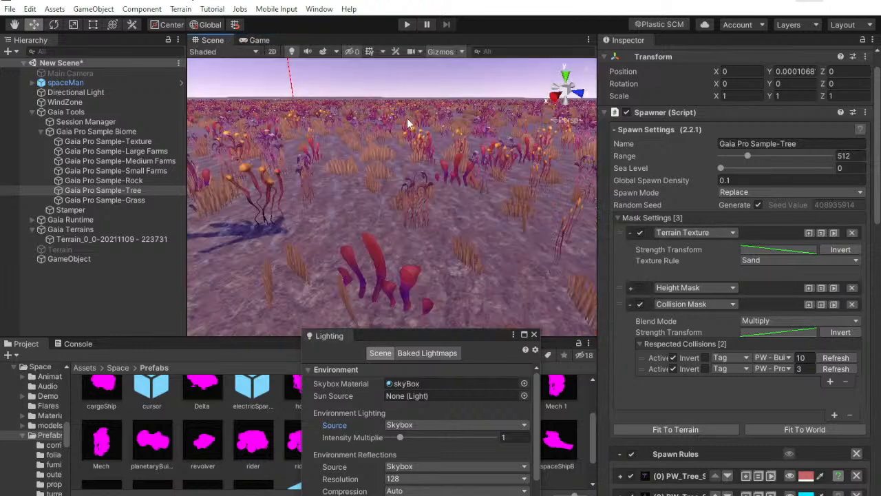
middle_click_drag(418, 158, 441, 201)
right_click_drag(441, 200, 449, 238)
scroll(423, 196, "down", 3)
scroll(424, 193, "down", 6)
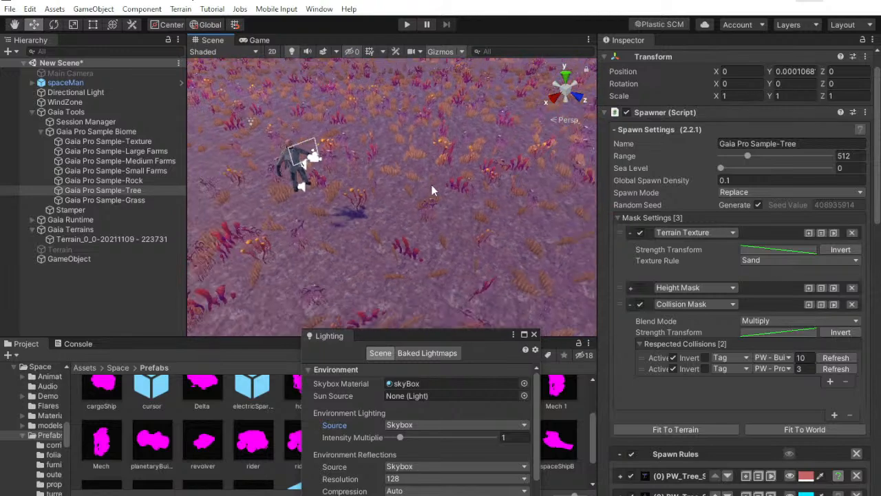
right_click_drag(444, 167, 354, 93)
key("w")
middle_click_drag(391, 182, 395, 256)
right_click_drag(448, 239, 455, 281)
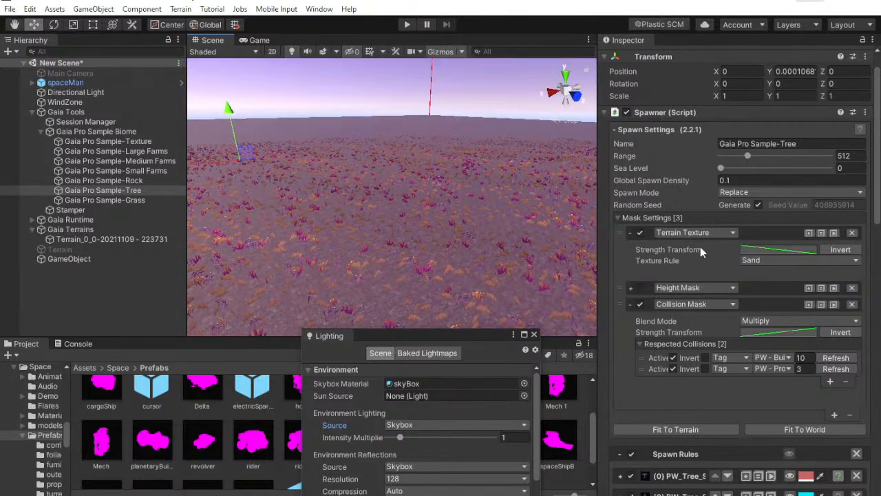
Collapse and disable the Terrain Texture mask of the Gaia Pro Sample-Tree spawner, and spawn the trees
left_click(630, 232)
scroll(794, 421, "down", 10)
scroll(727, 269, "up", 10)
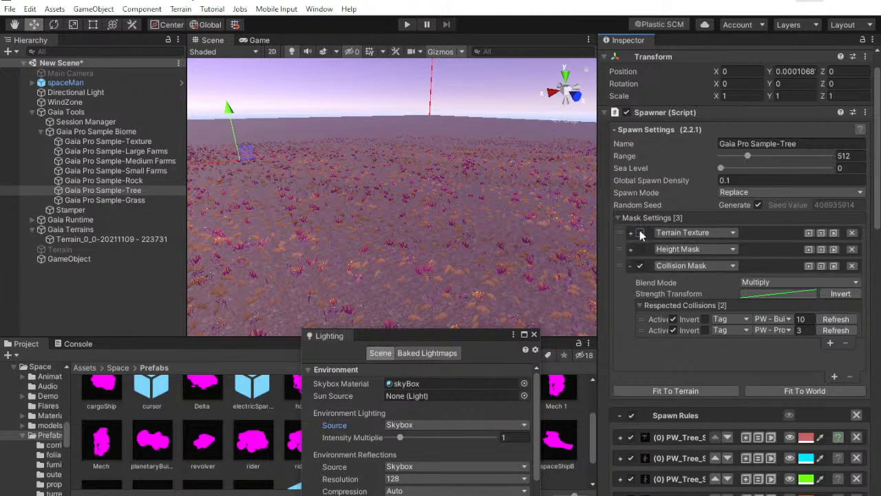
scroll(726, 292, "down", 15)
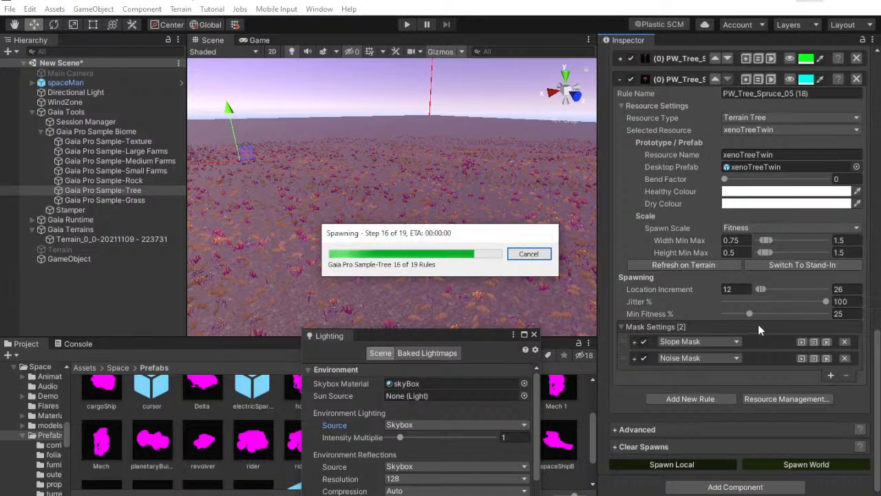
Fly down into the spawned forest and examine the trees at ground level with nothing selected
key("w")
right_click_drag(698, 234, 168, 219)
left_click(153, 290)
right_click_drag(471, 219, 411, 218)
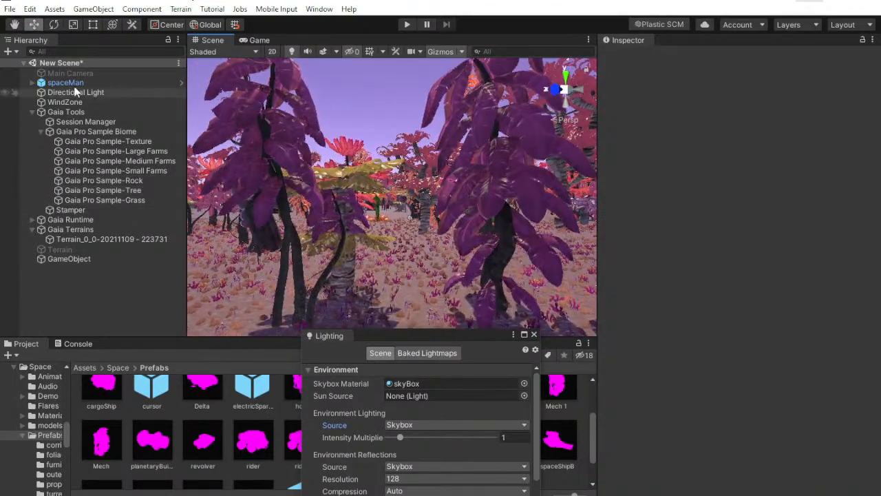
Focus the Scene view on spaceMan and check the character among the trees in the Game view
double_click(69, 83)
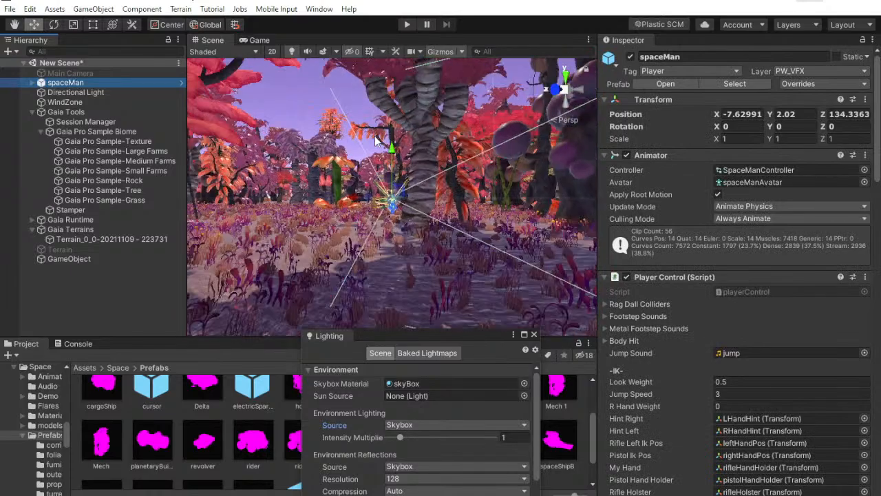
scroll(375, 140, "up", 5)
left_click_drag(361, 123, 544, 245, "alt")
left_click(256, 40)
left_click(108, 283)
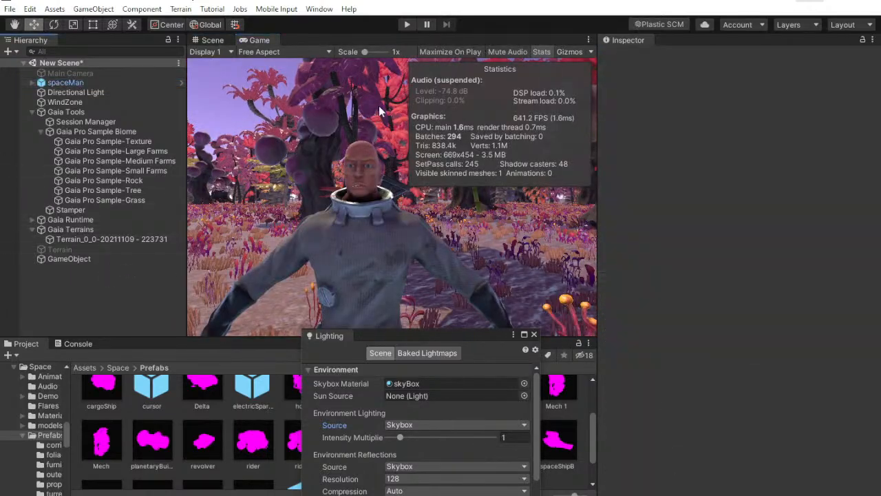
Collapse the Gaia Tools group in the hierarchy and review the forest in the Scene and Game views
left_click(15, 111)
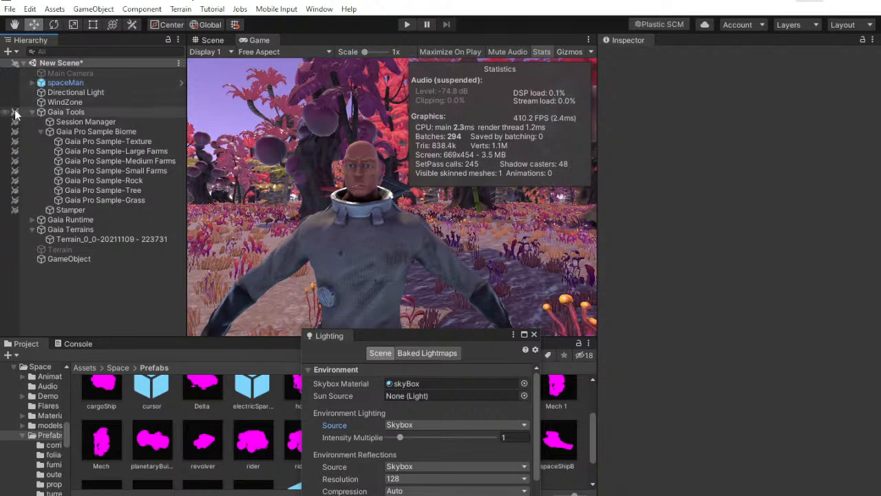
left_click(32, 111)
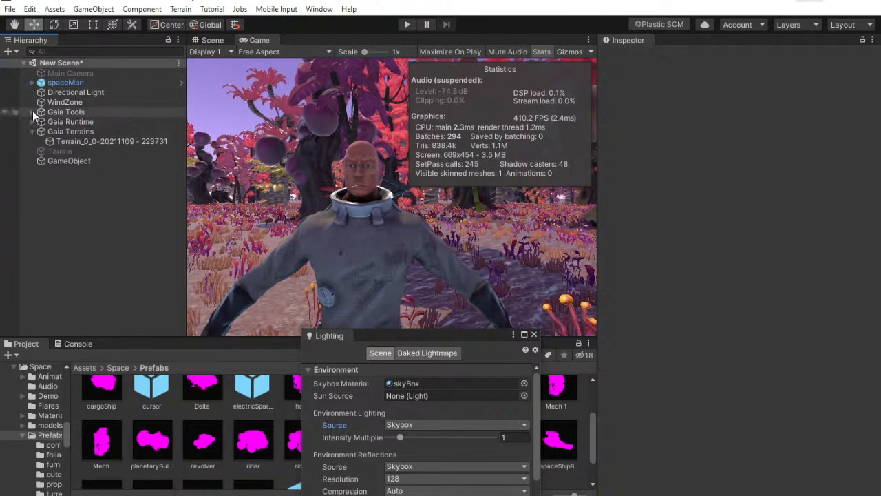
left_click(214, 40)
left_click_drag(276, 137, 552, 193, "alt")
right_click_drag(553, 193, 289, 83)
left_click(255, 40)
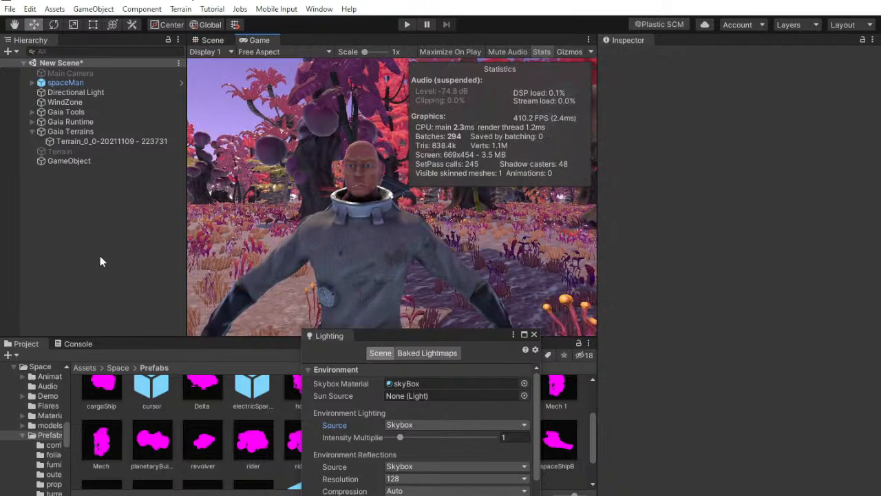
Play-test the scene by walking spaceMan through the forest, with a brief look at the YouTube Studio live chat, and stop play mode
left_click(405, 23)
left_click(450, 495)
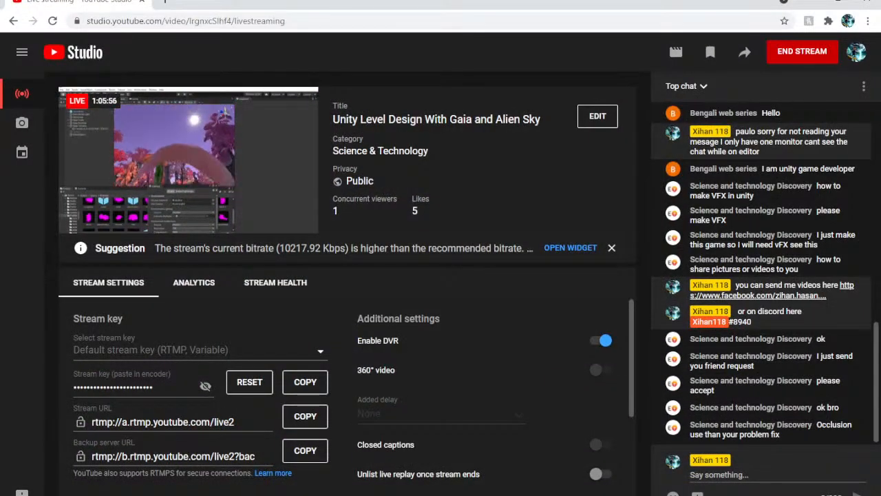
left_click(450, 494)
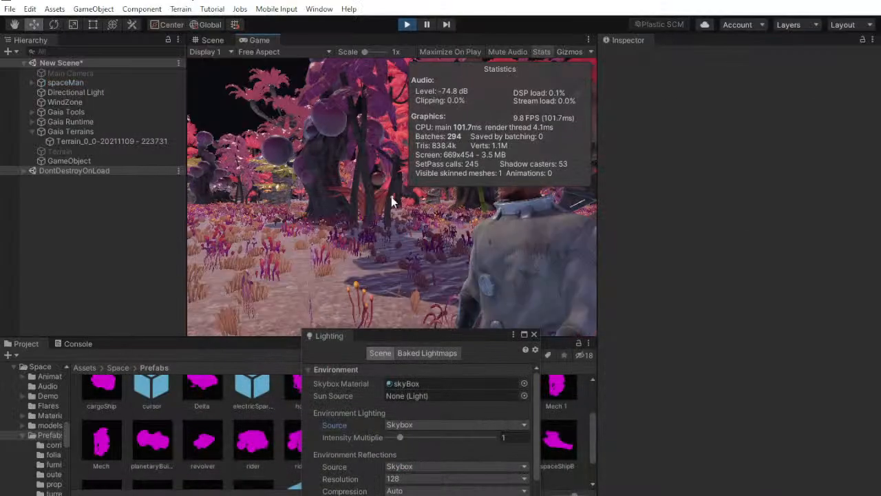
key("w")
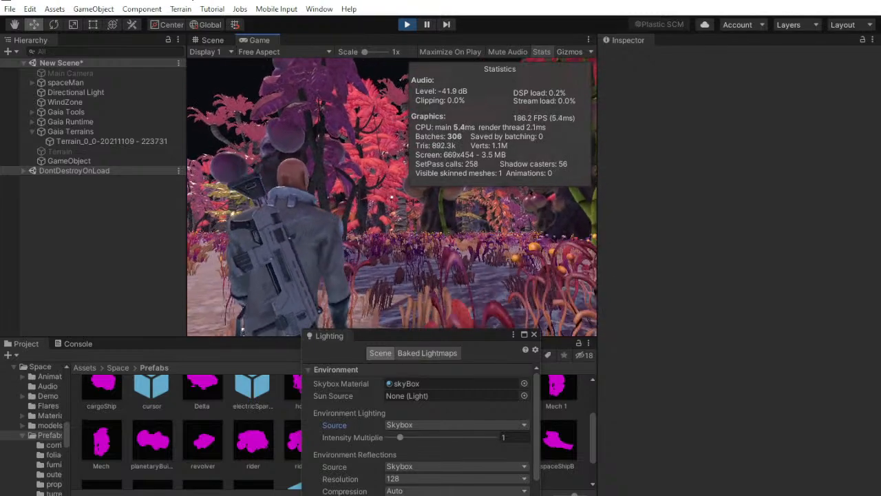
key("w")
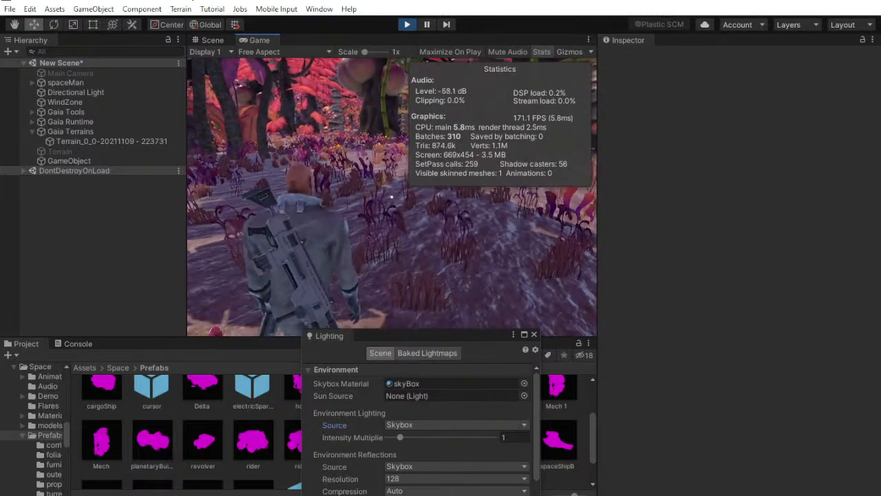
key("super")
left_click(414, 25)
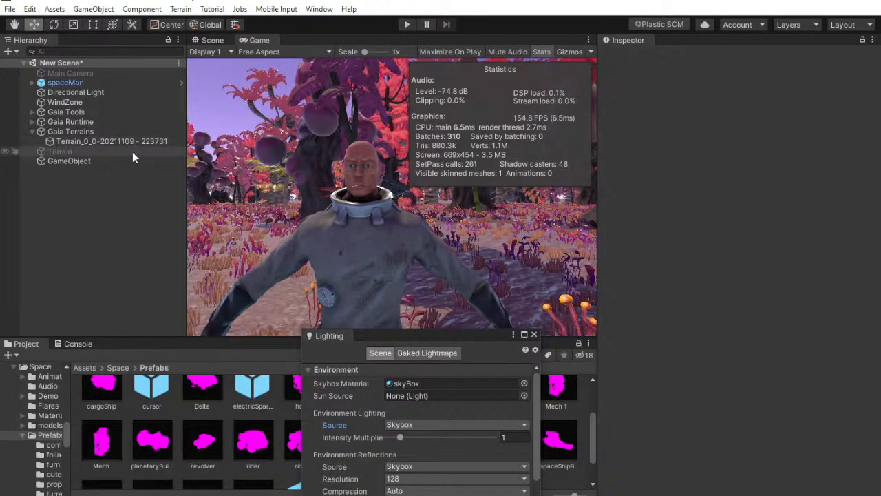
Run the scene again and examine the WindZone object's settings while it plays
left_click(406, 26)
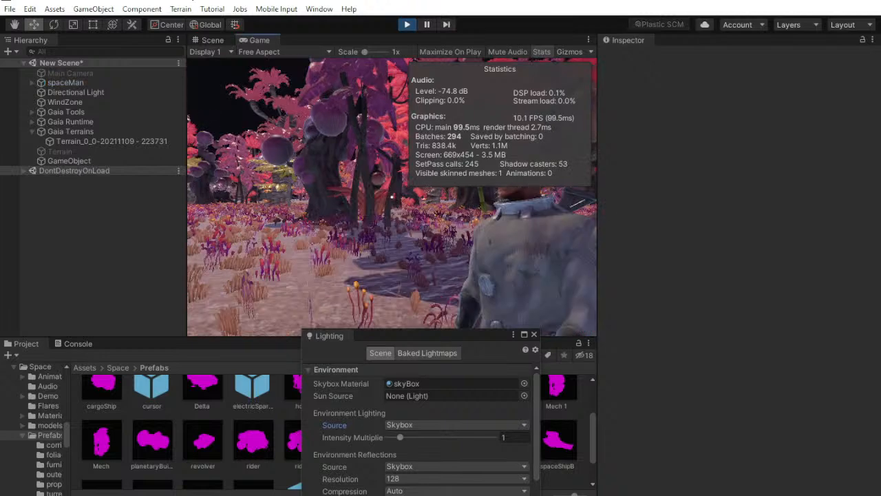
key("super")
left_click(122, 103)
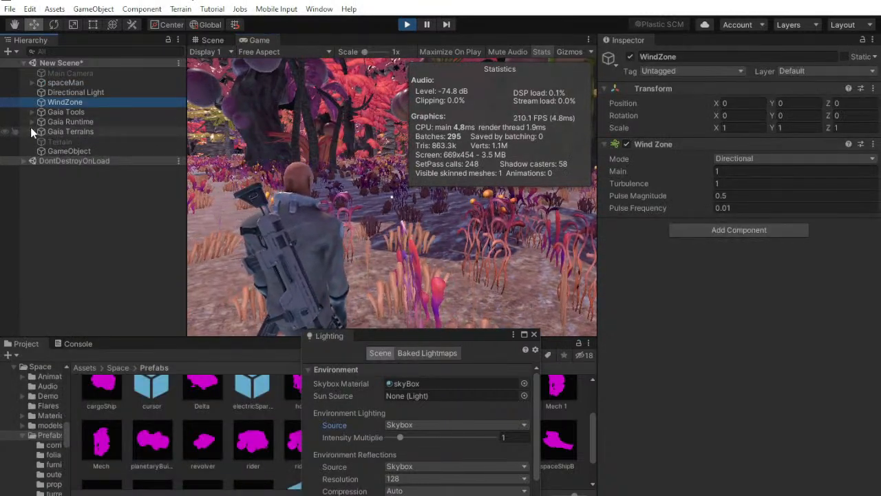
left_click(33, 113)
left_click(32, 112)
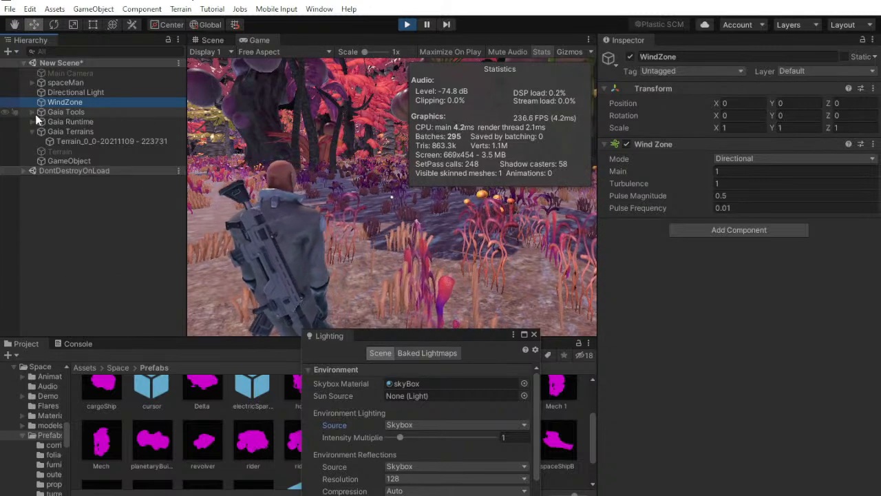
Expand spaceMan and its Main Camera, inspect the bloodScreen child and try toggling its active state
left_click(32, 83)
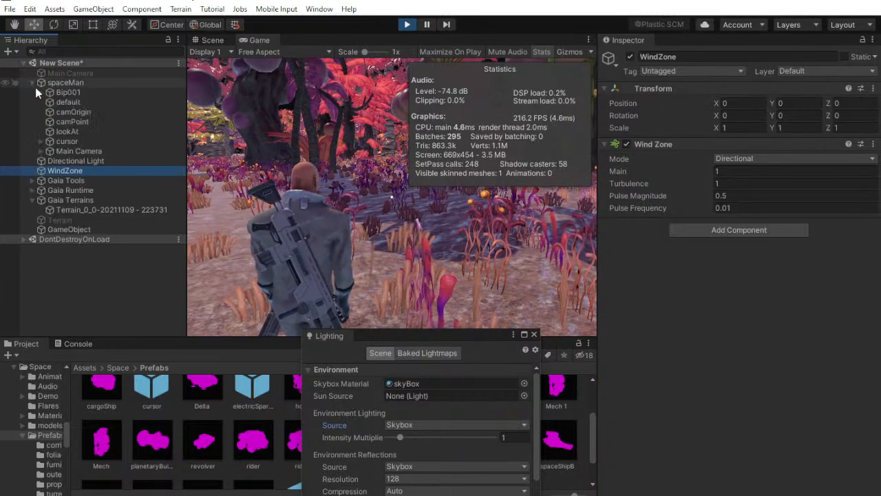
left_click(83, 151)
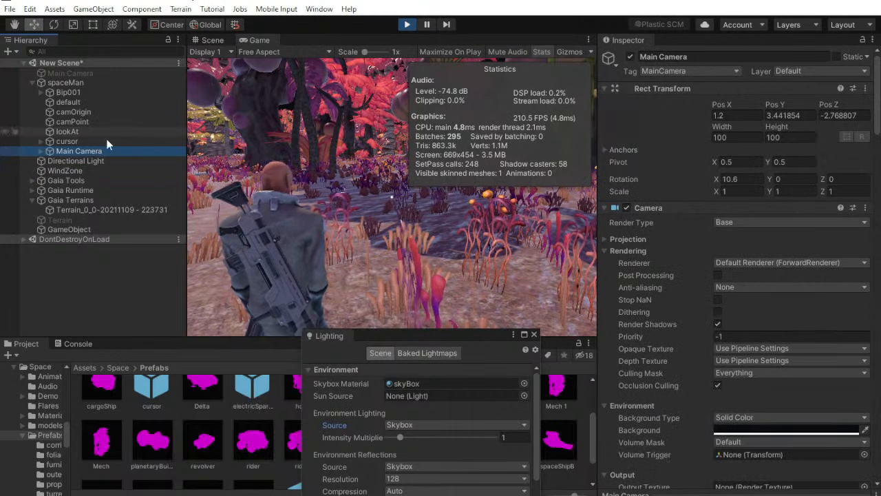
left_click(42, 150)
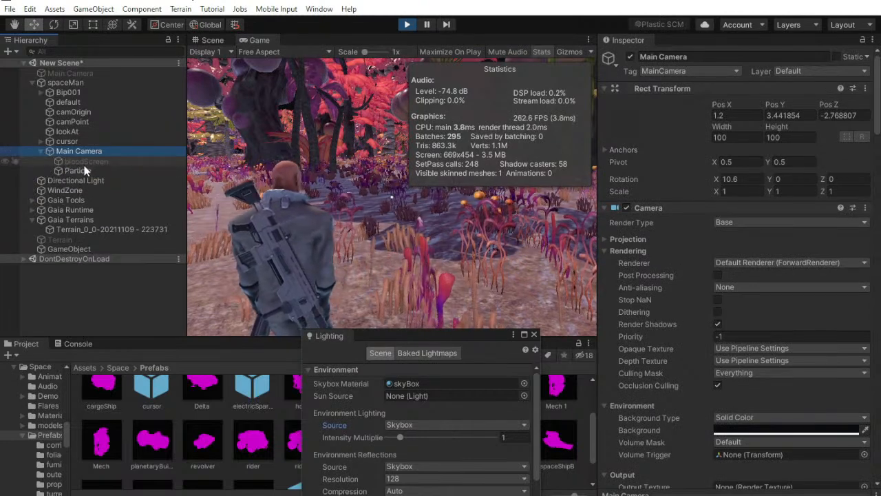
left_click(84, 161)
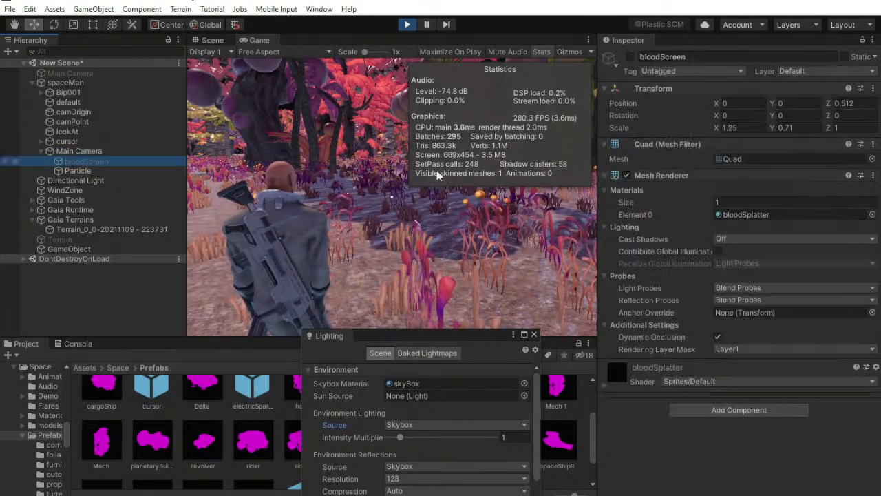
left_click(631, 58)
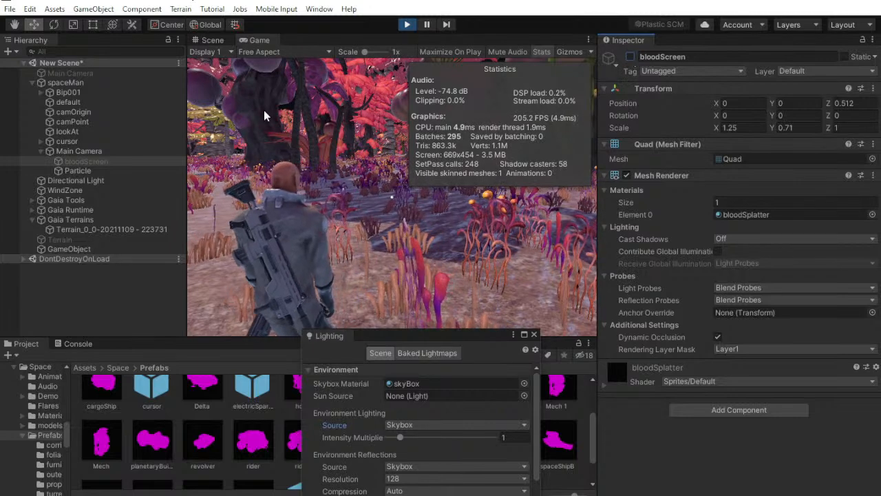
Set the background type of spaceMan's Main Camera to Skybox
left_click(89, 151)
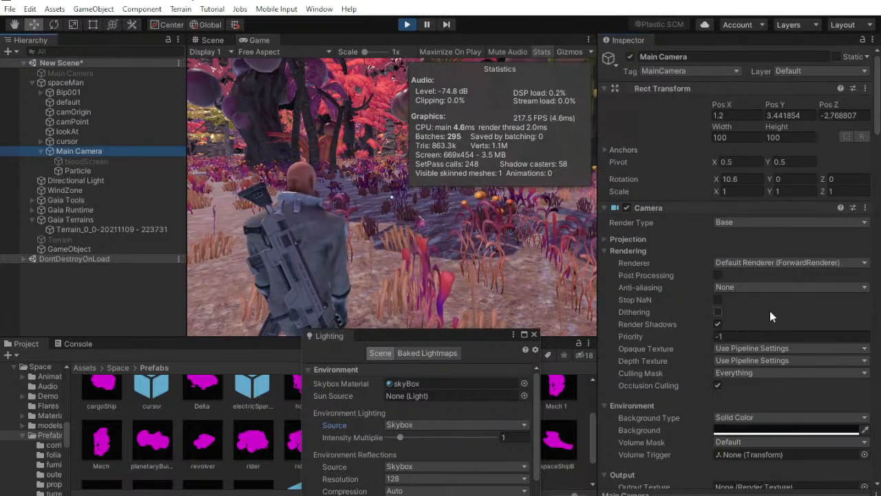
scroll(757, 306, "down", 10)
scroll(682, 340, "up", 3)
scroll(688, 352, "down", 4)
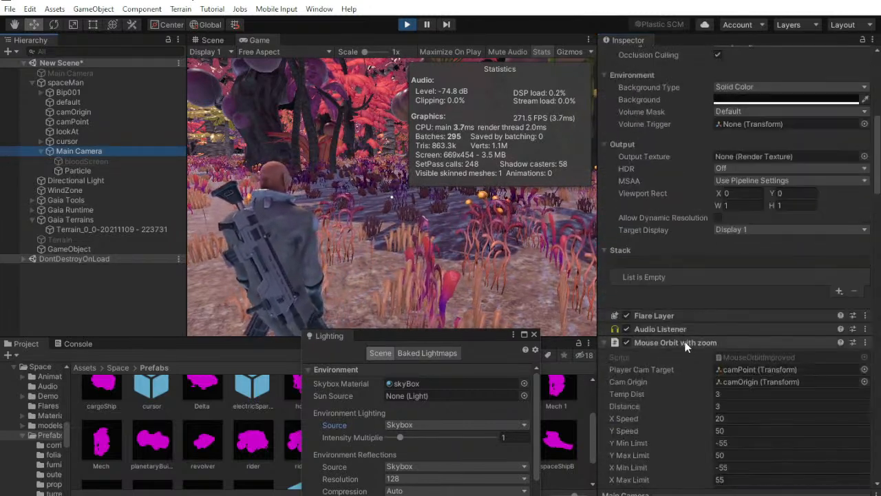
scroll(696, 330, "up", 8)
left_click(736, 308)
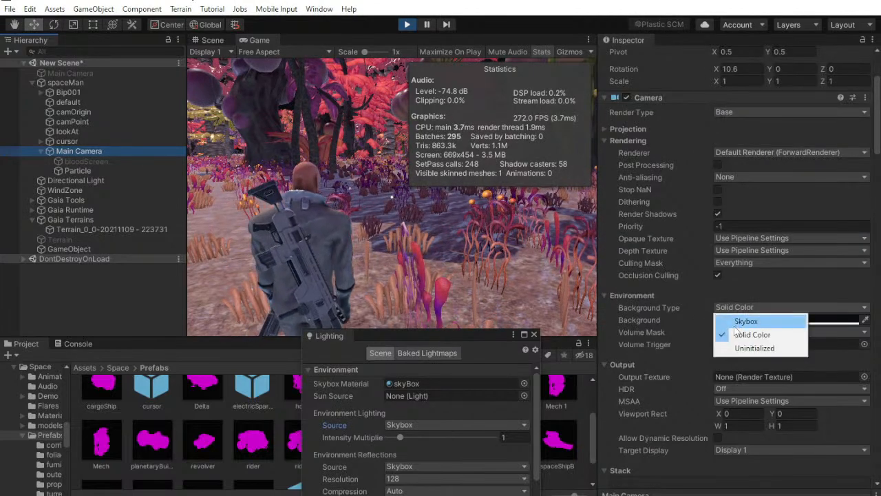
left_click(743, 317)
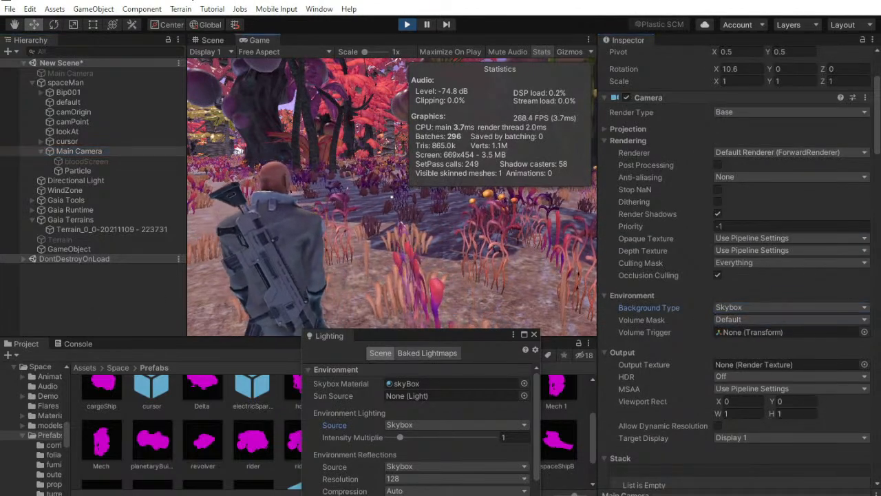
Hide the game statistics and walk spaceMan through the forest to check the sky, ending the play test
left_click(544, 51)
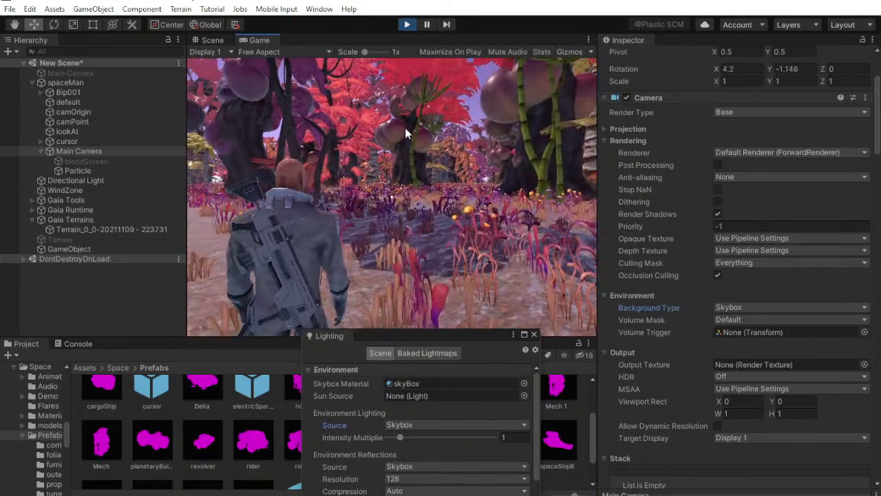
left_click(118, 271)
key("w")
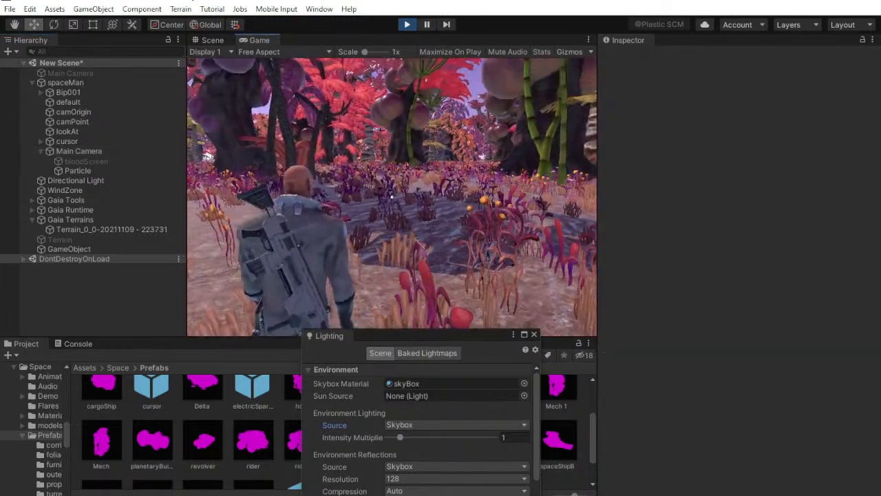
key("w")
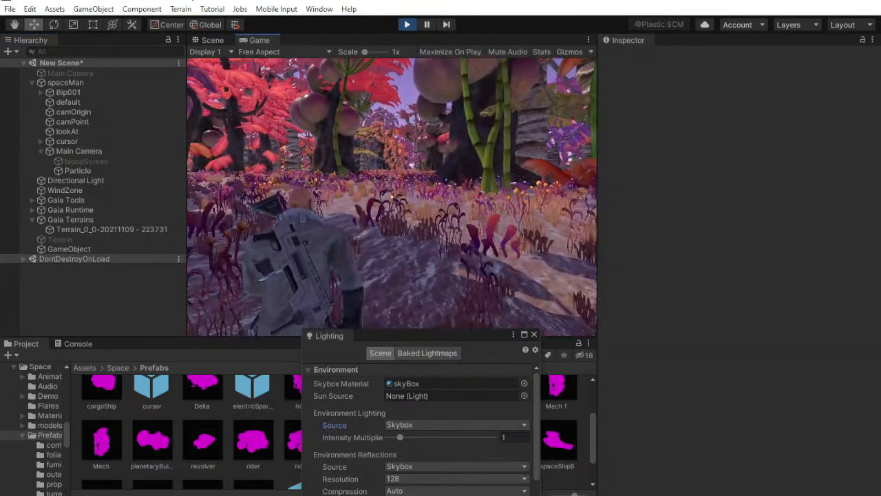
key("w")
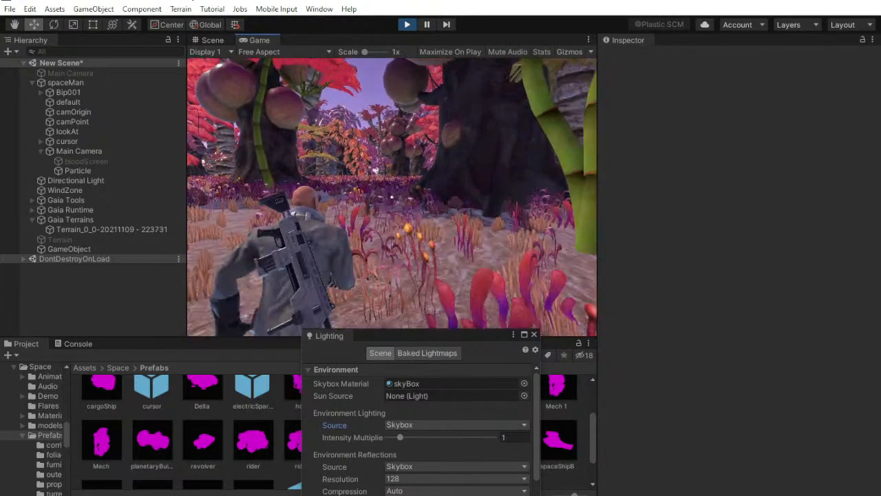
key("w")
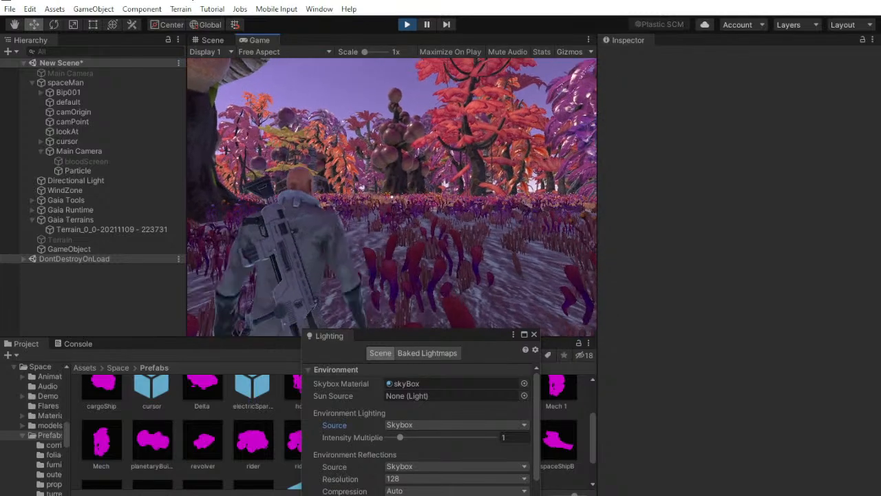
key("super")
left_click(407, 26)
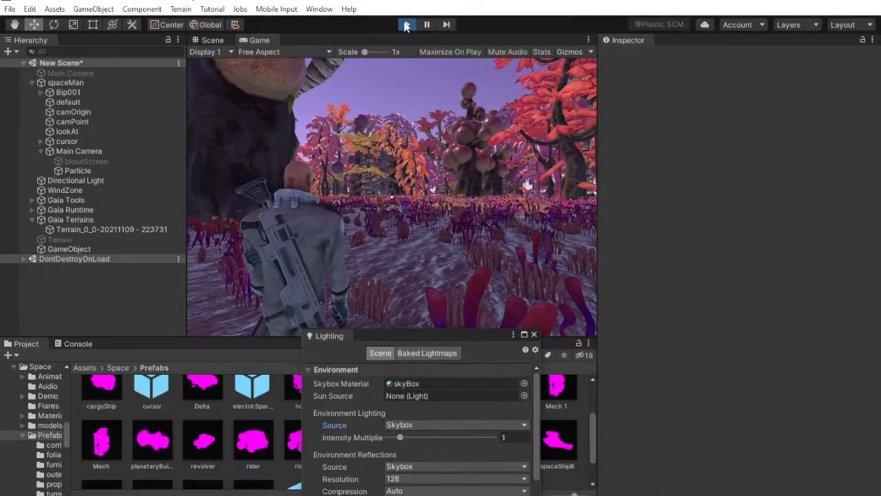
Scale the spaceMan character to 2 on the X, Y and Z axes
left_click(207, 41)
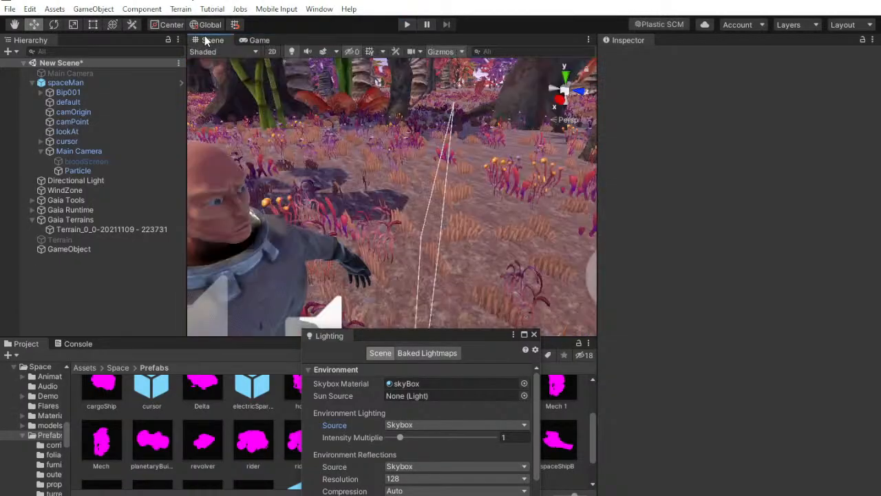
left_click(97, 82)
left_click(741, 139)
type("2")
key("Tab")
type("2")
key("Tab")
type("2")
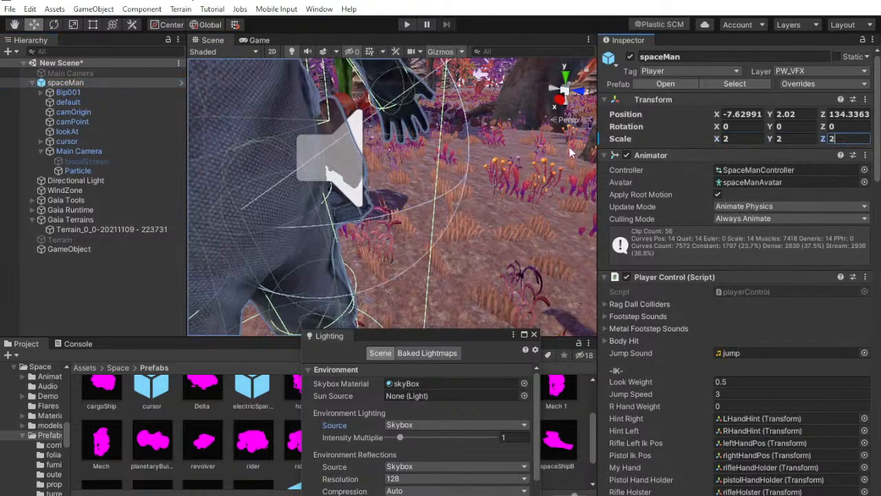
right_click_drag(537, 159, 421, 147)
scroll(418, 155, "down", 8)
left_click(49, 290)
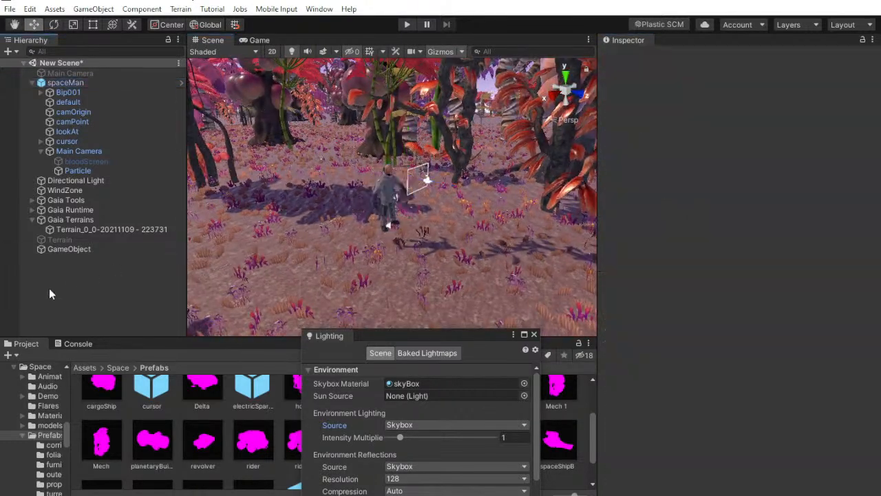
Run the scene to check the enlarged spaceMan, glancing at the livestream chat in YouTube Studio while it loads
left_click(409, 26)
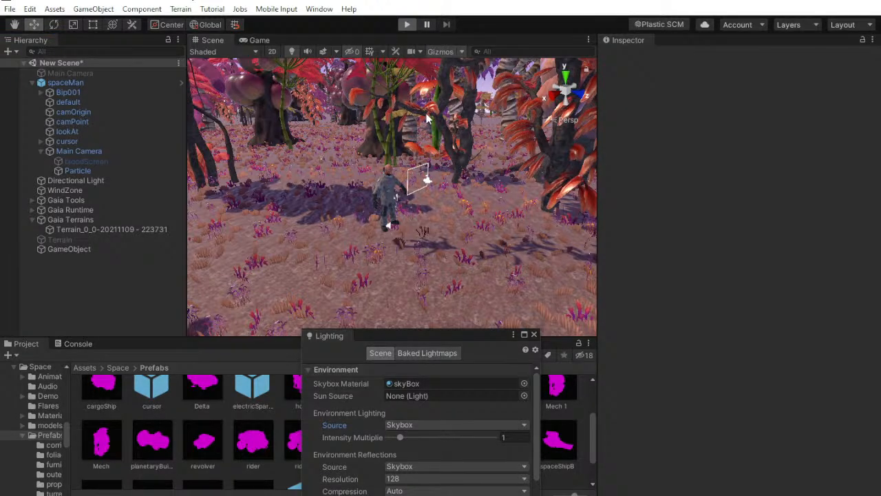
key("alt+Tab")
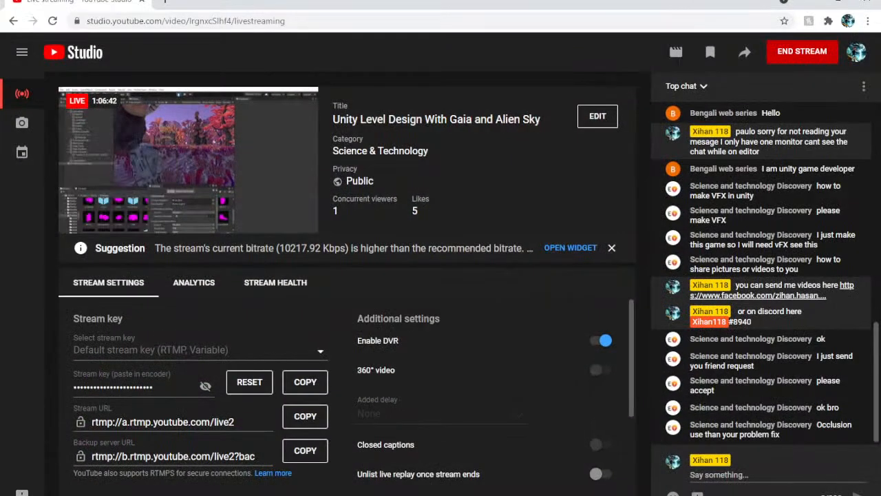
key("alt+Tab")
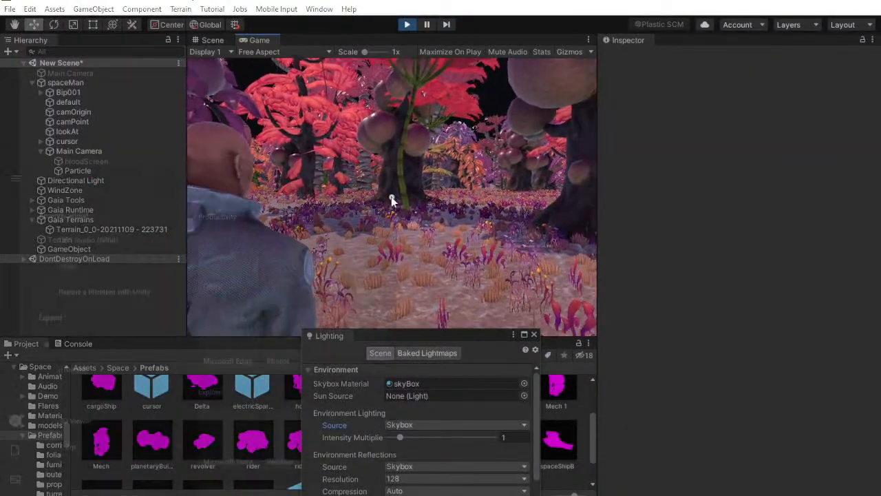
key("super")
left_click(99, 92)
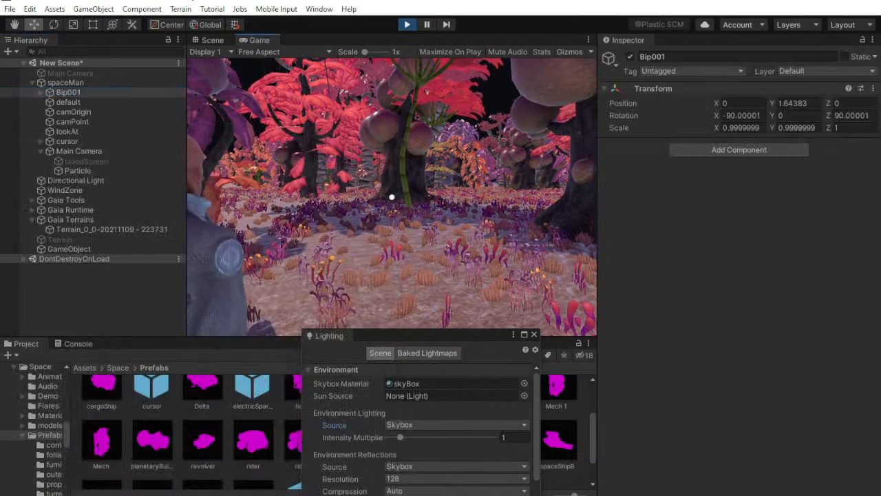
key("super")
left_click(158, 93)
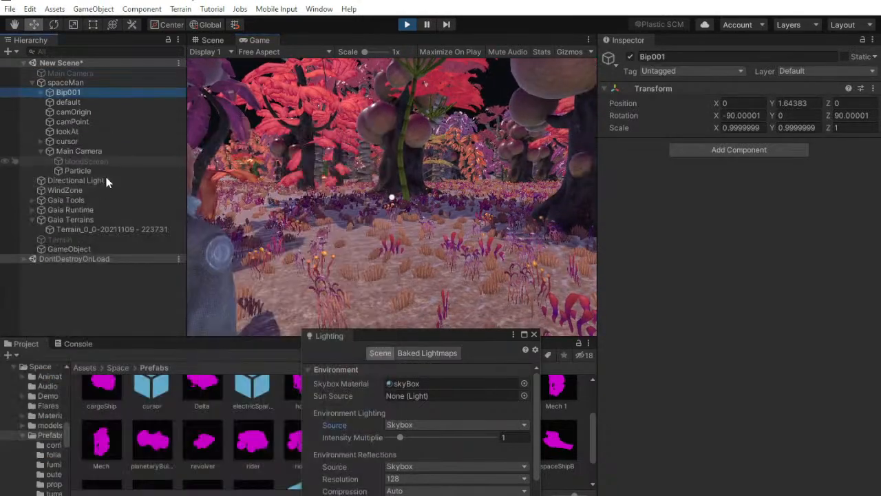
Try a Mouse Orbit Distance of 6 on spaceMan's Main Camera during play, ending the play test
left_click(90, 152)
scroll(819, 242, "down", 5)
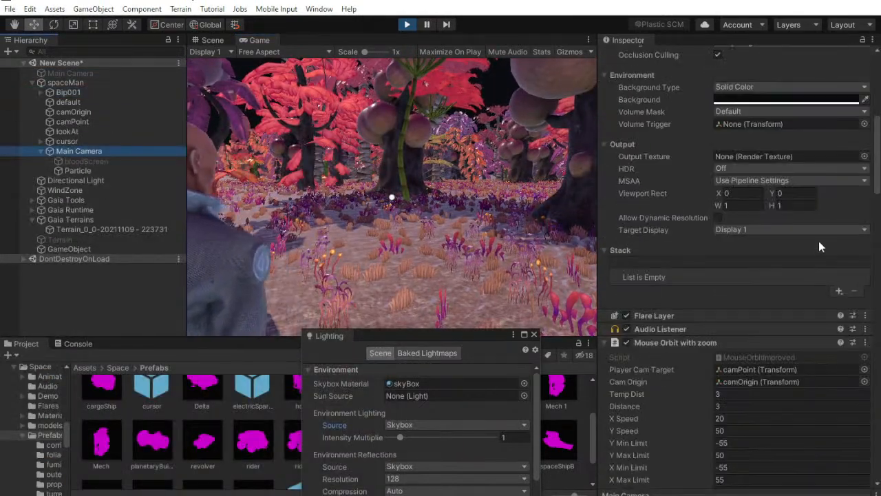
left_click(757, 405)
type("6")
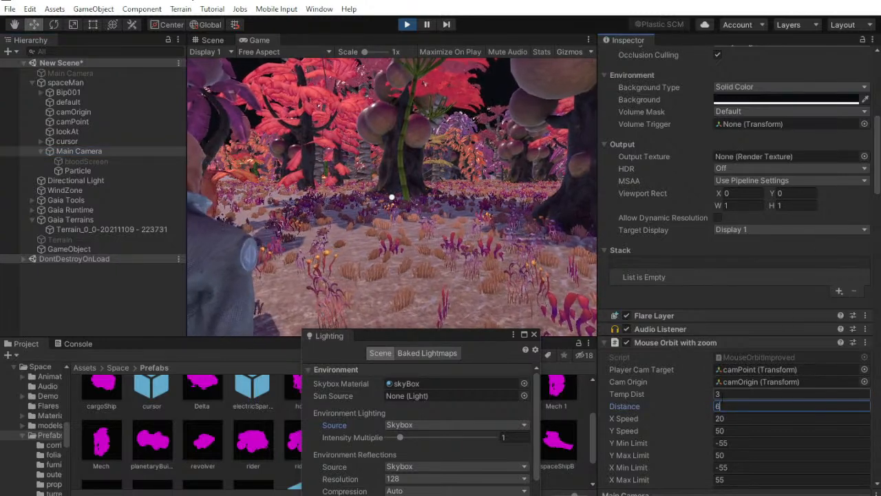
left_click(409, 25)
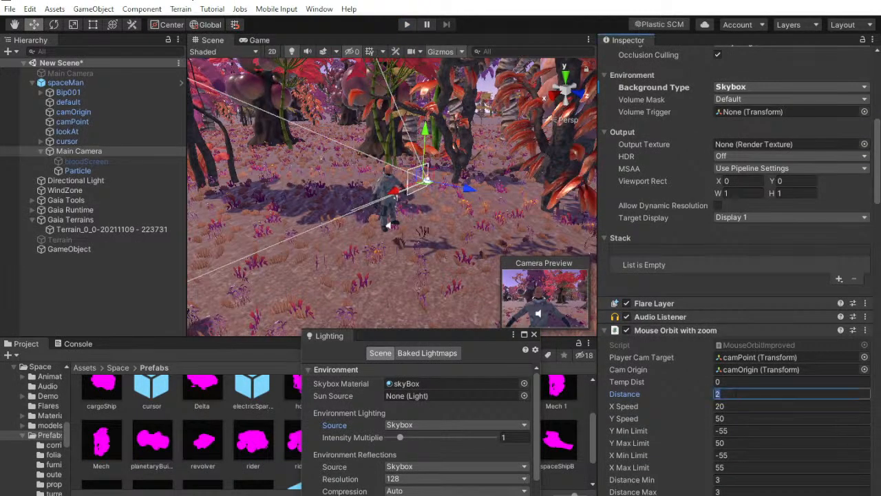
Set the Mouse Orbit Distance of spaceMan's Main Camera to 4 and test it in a short play run
key("BackSpace")
type("4")
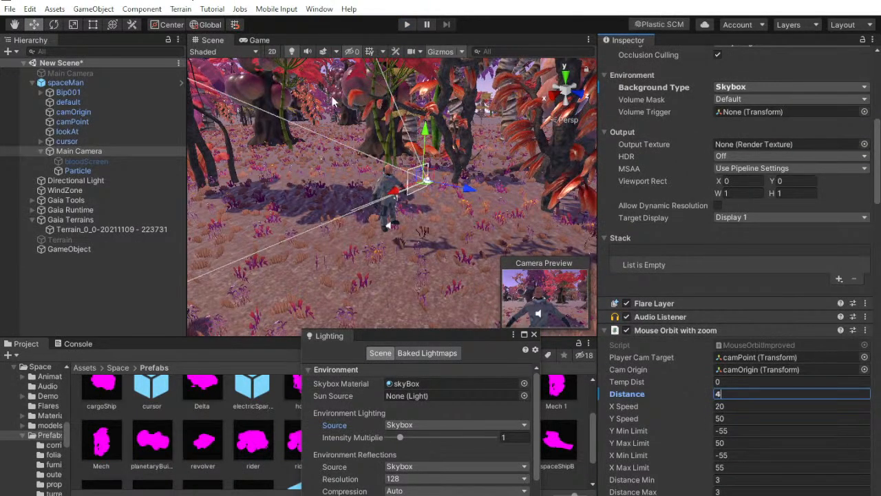
left_click(407, 26)
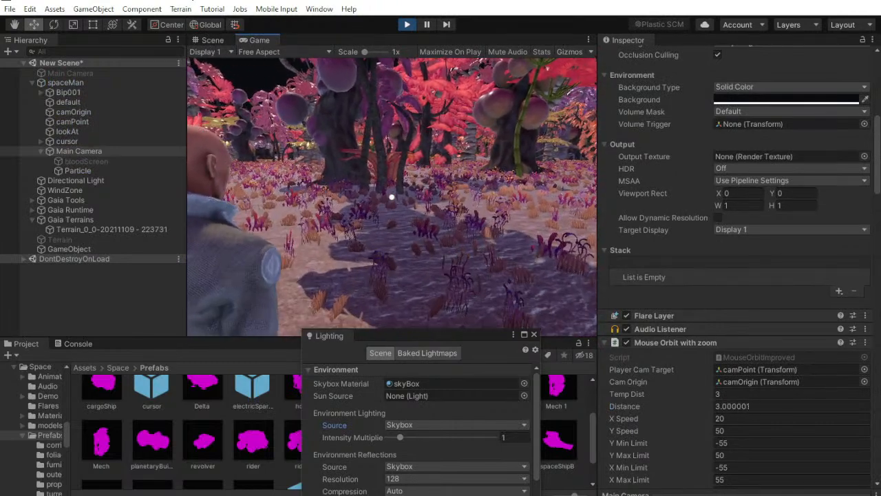
key("super")
left_click(408, 27)
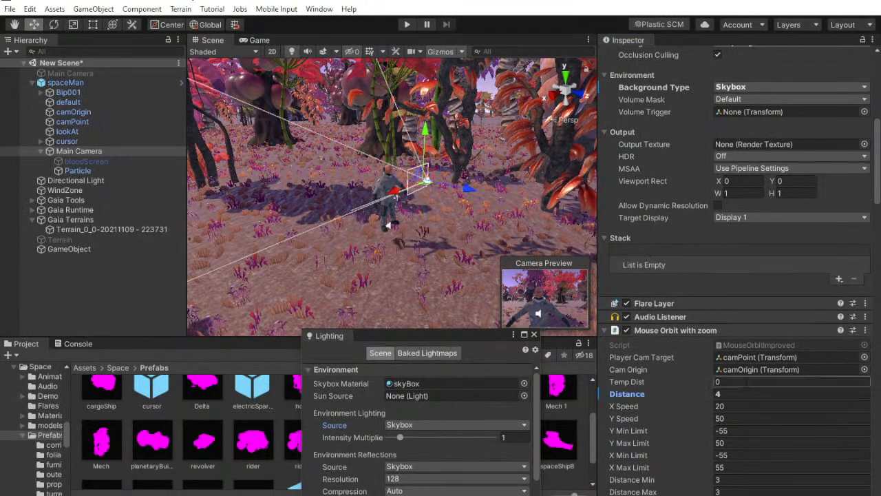
Set the Mouse Orbit Distance of spaceMan's Main Camera to 10 and run the scene with the character walking
type("10")
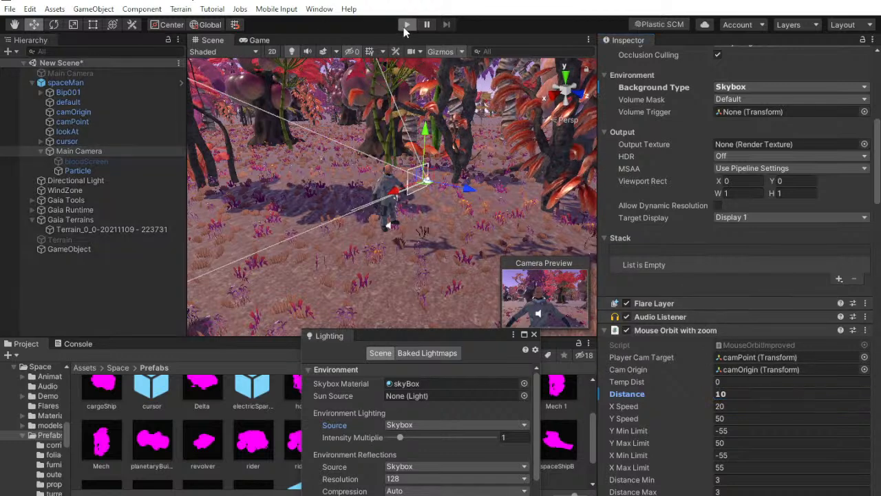
left_click(406, 27)
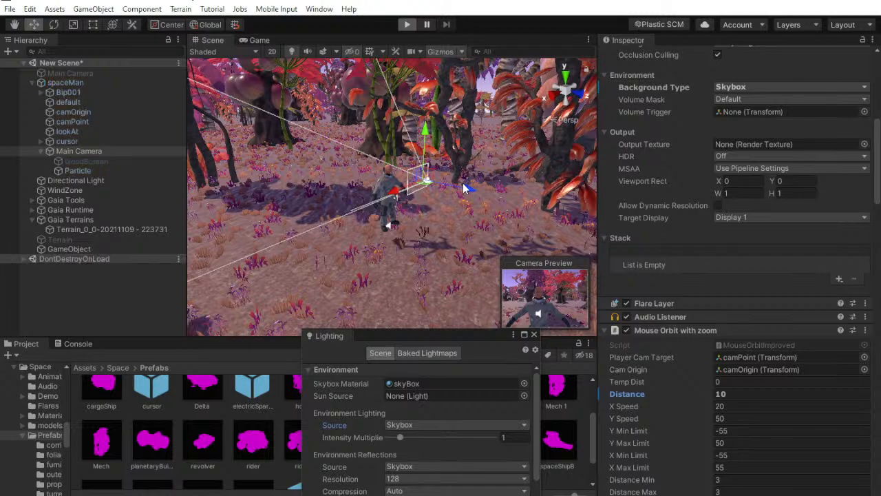
key("w")
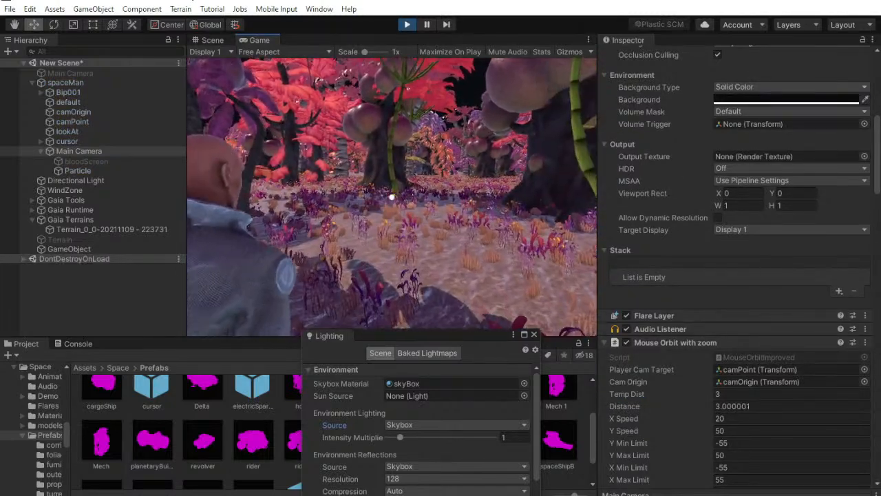
Inspect the Mouse Orbit limits on spaceMan's Main Camera and try altering its Distance while the scene plays
key("super")
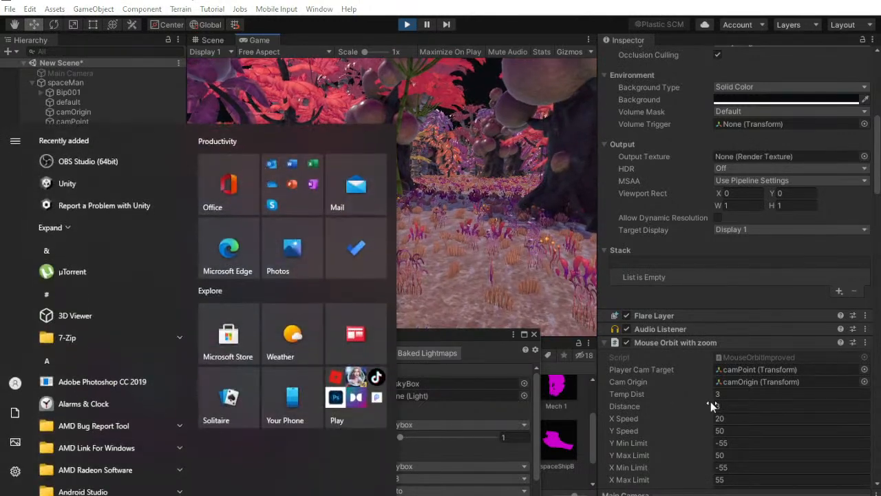
scroll(710, 401, "down", 4)
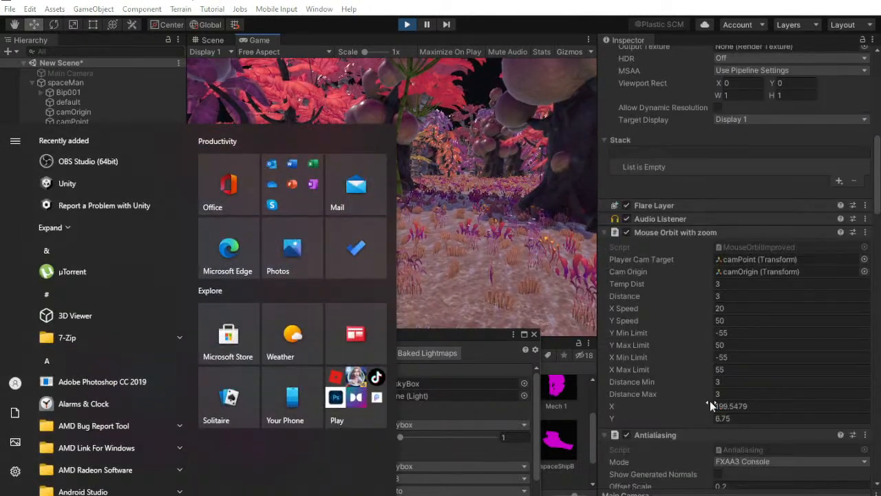
left_click(680, 358)
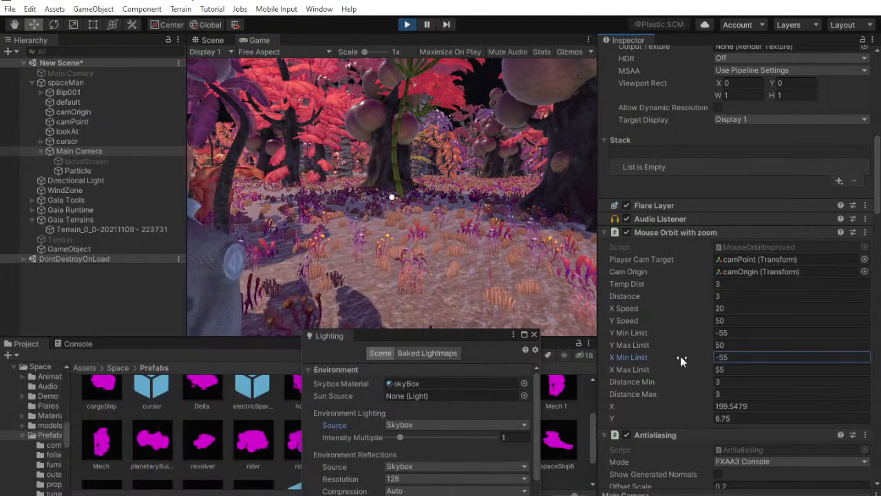
left_click_drag(686, 296, 80, 282)
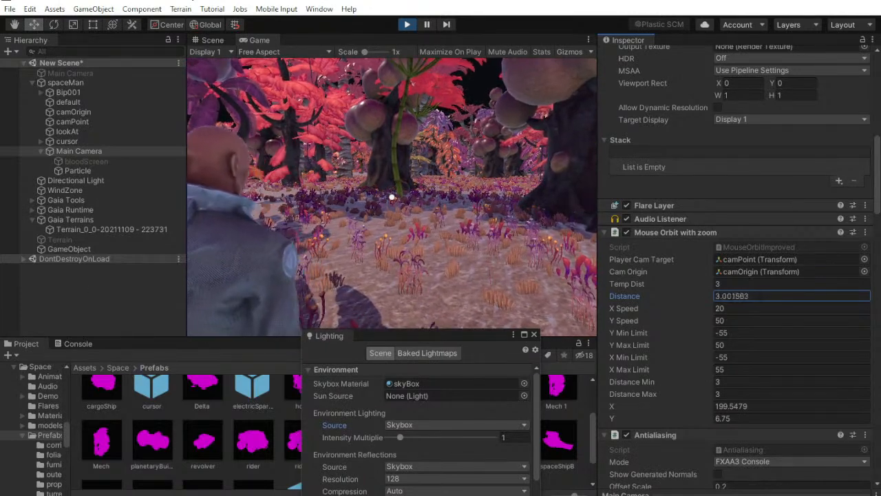
double_click(736, 296)
left_click_drag(735, 298, 803, 290)
left_click(537, 255)
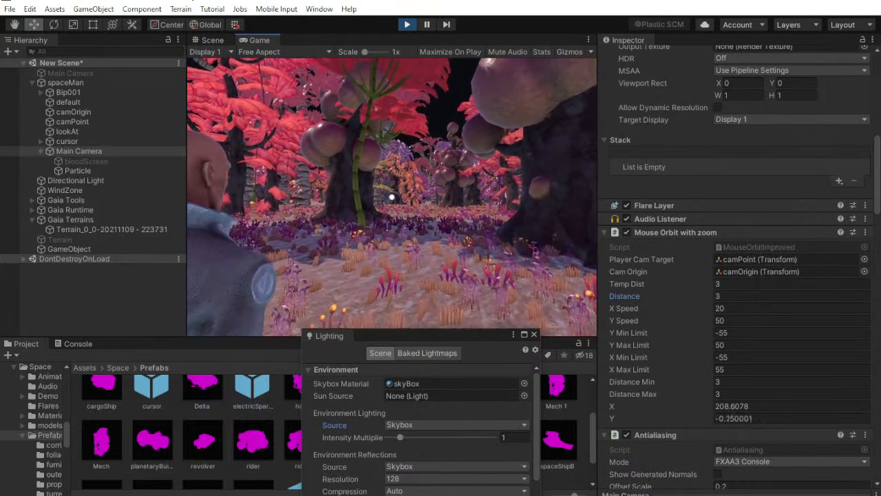
Switch the background type of spaceMan's Main Camera to Skybox during play, check the sky, and end the play test
key("super")
scroll(752, 194, "up", 5)
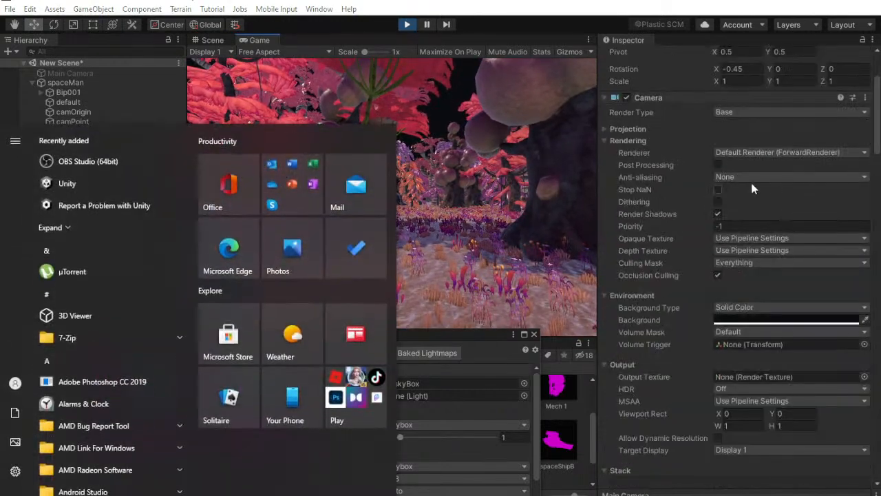
left_click(770, 307)
left_click(765, 314)
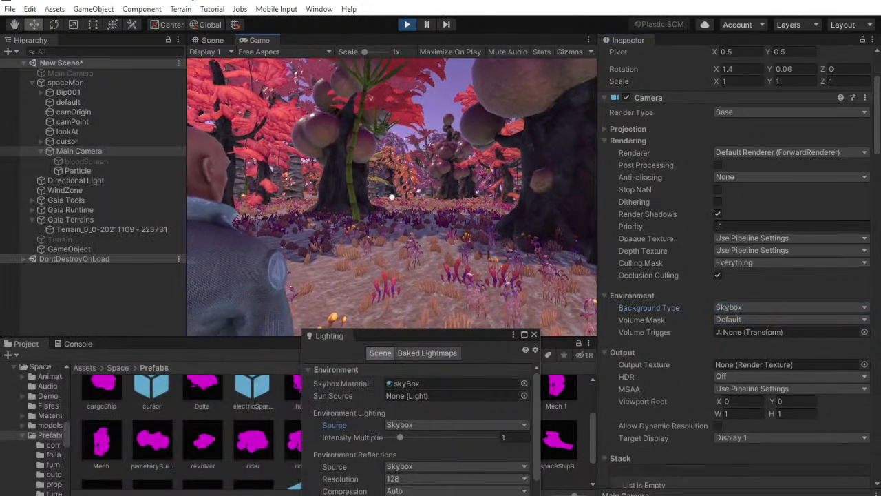
key("super")
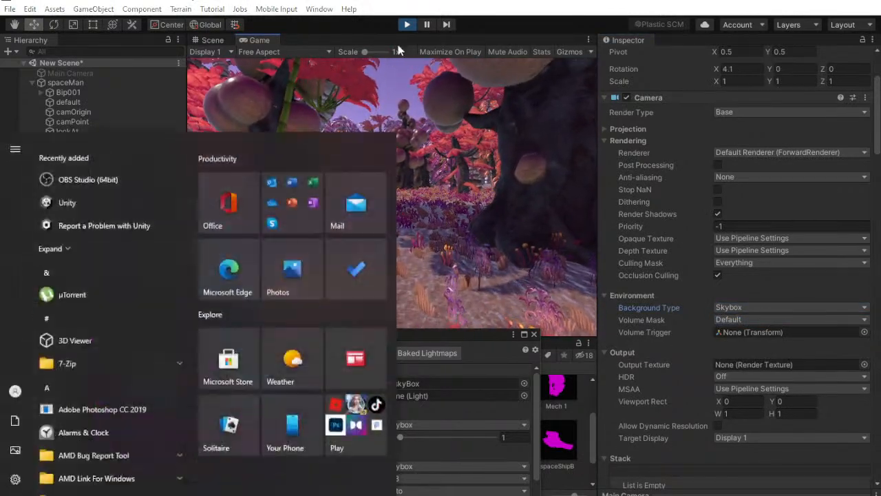
left_click(408, 24)
Deactivate the spaceMan character and activate the scene's standalone Main Camera, framing a ground-level view of the forest
left_click(69, 82)
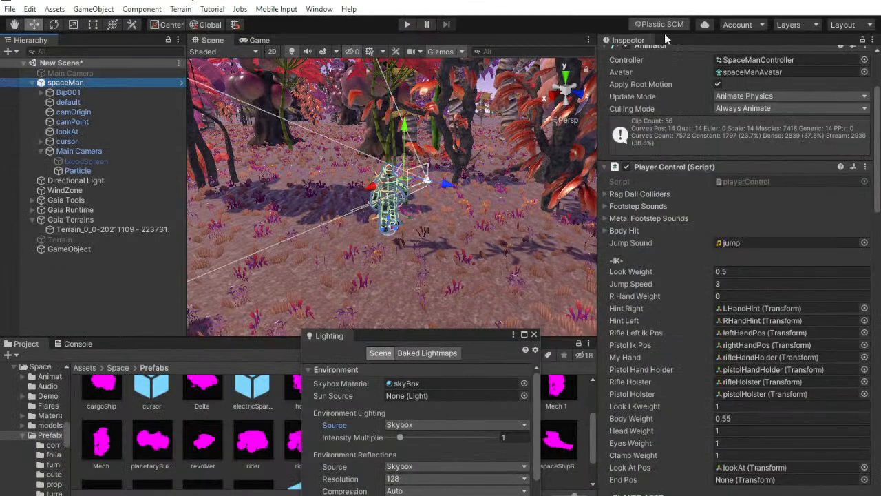
left_click(69, 73)
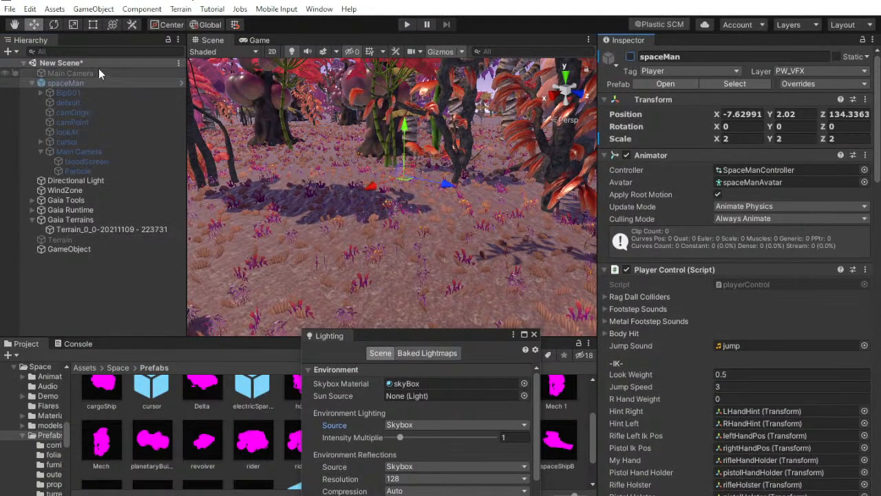
left_click(630, 57)
left_click(630, 58)
left_click(631, 58)
right_click_drag(451, 154, 432, 104)
right_click_drag(378, 166, 373, 142)
left_click(109, 295)
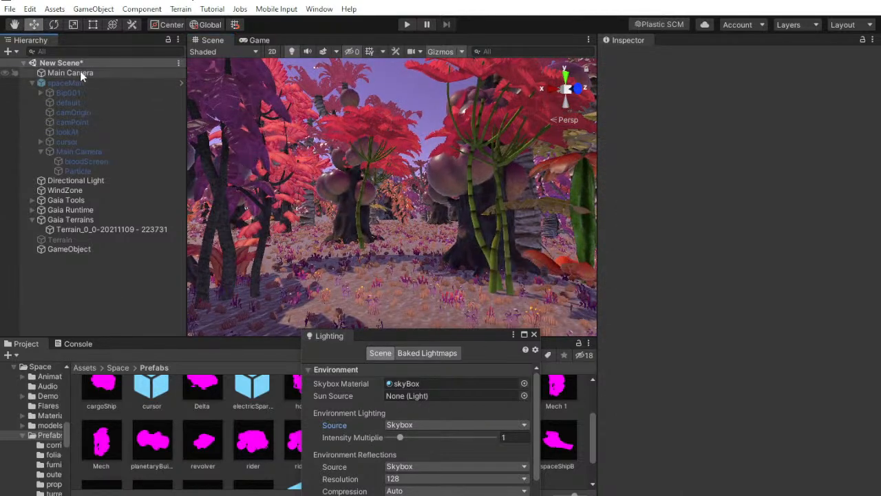
Align the standalone Main Camera with the current Scene view of the forest
right_click(80, 71)
left_click(110, 110)
left_click(78, 257)
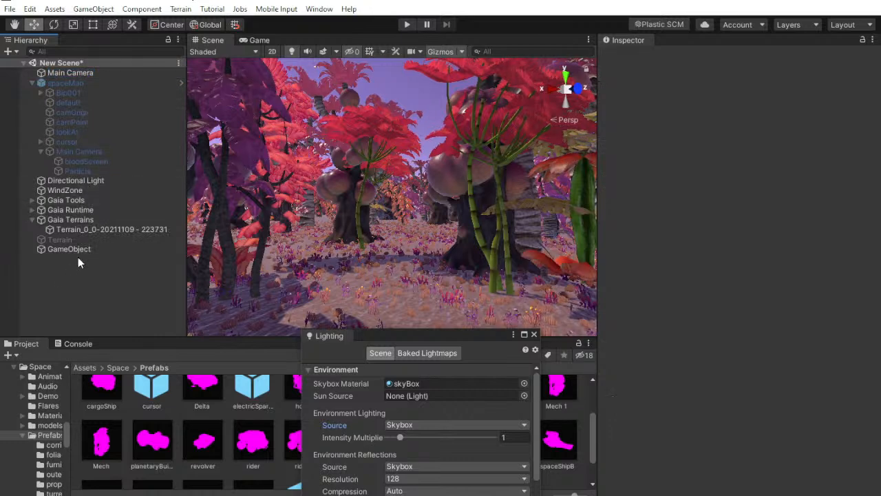
left_click(88, 74)
right_click_drag(350, 136, 377, 133)
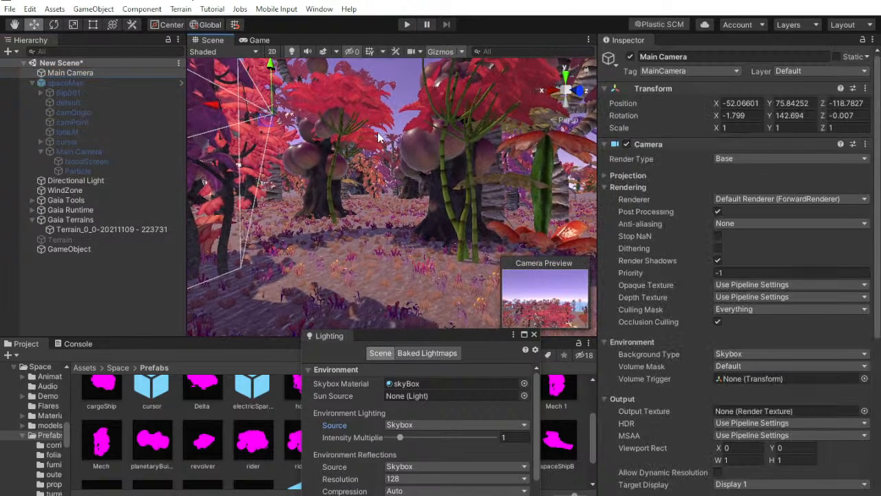
key("ctrl+shift+f")
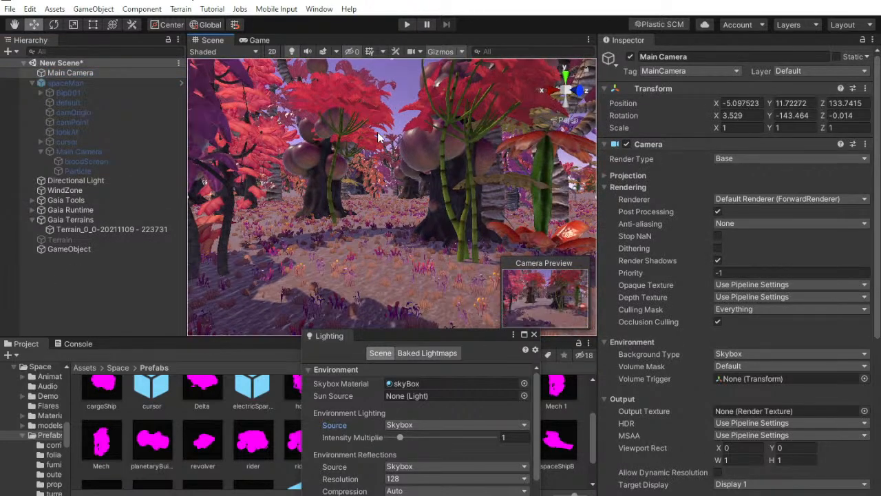
Preview the Main Camera's framing in the Game view, check the livestream chat in YouTube Studio, and move the Lighting window clear of the preview
left_click(255, 43)
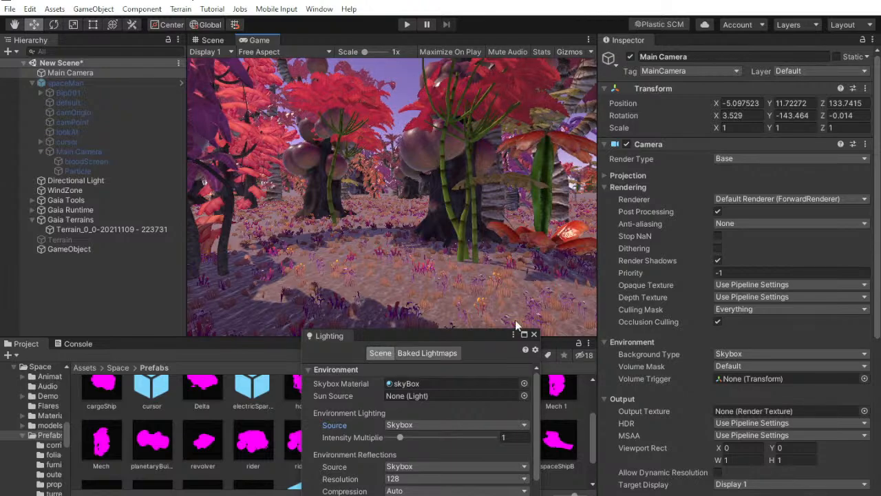
key("alt+Tab")
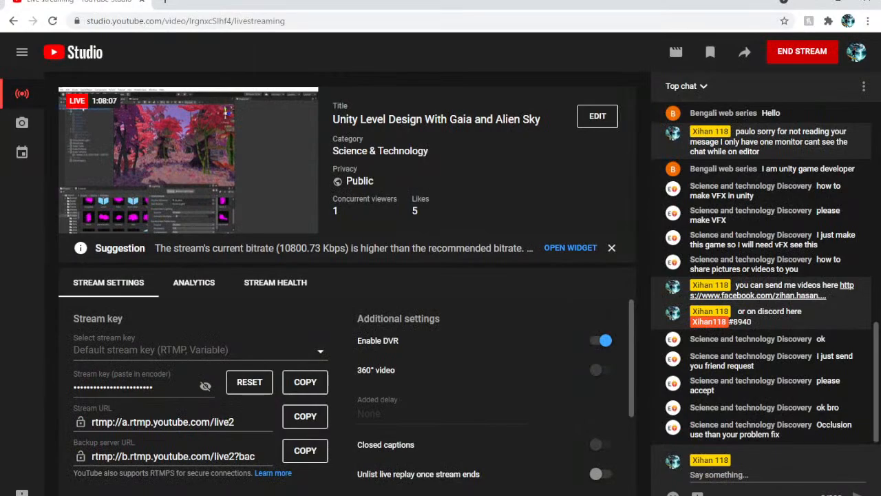
key("alt+Tab")
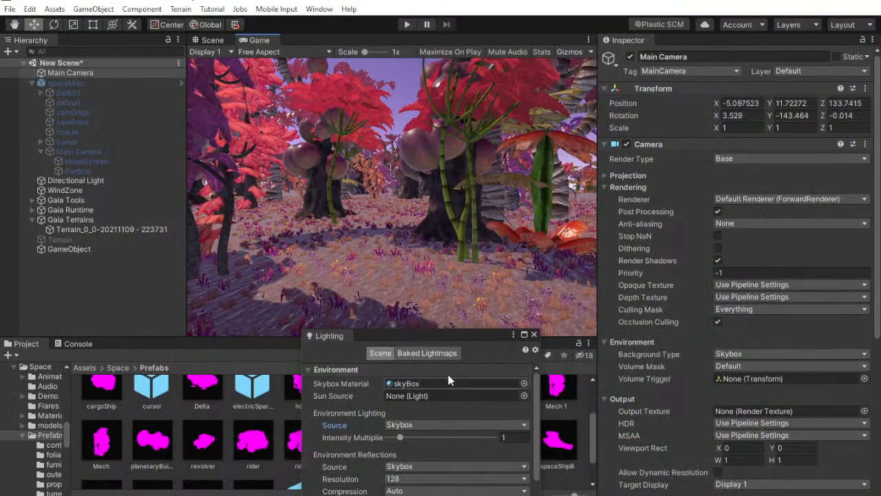
left_click_drag(438, 339, 514, 386)
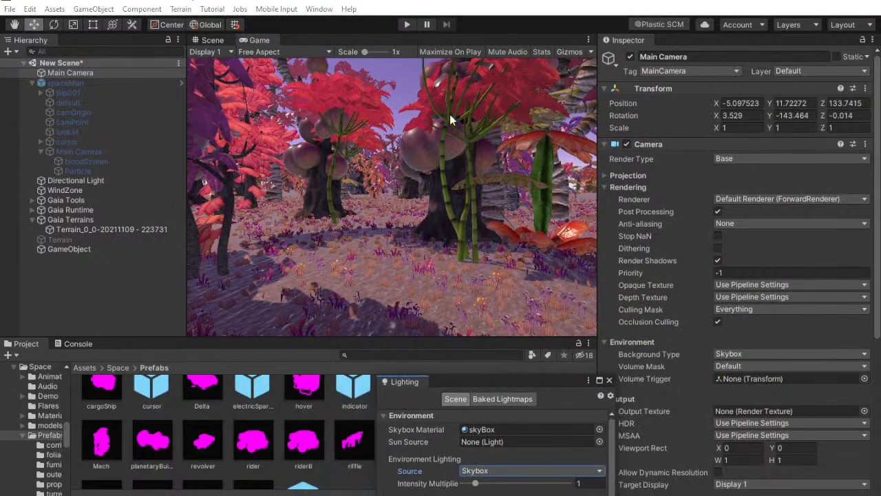
Play-test the forest through the standalone Main Camera, end the play test, and enlarge the Game view
left_click(408, 25)
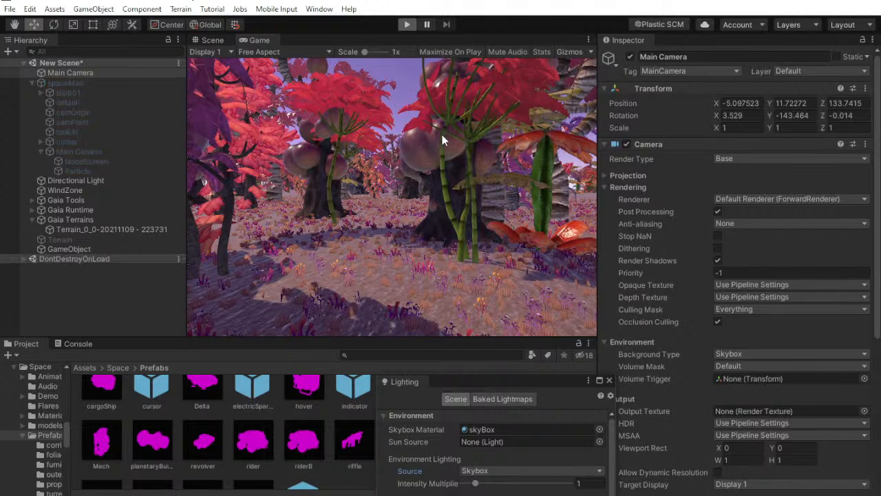
left_click(106, 310)
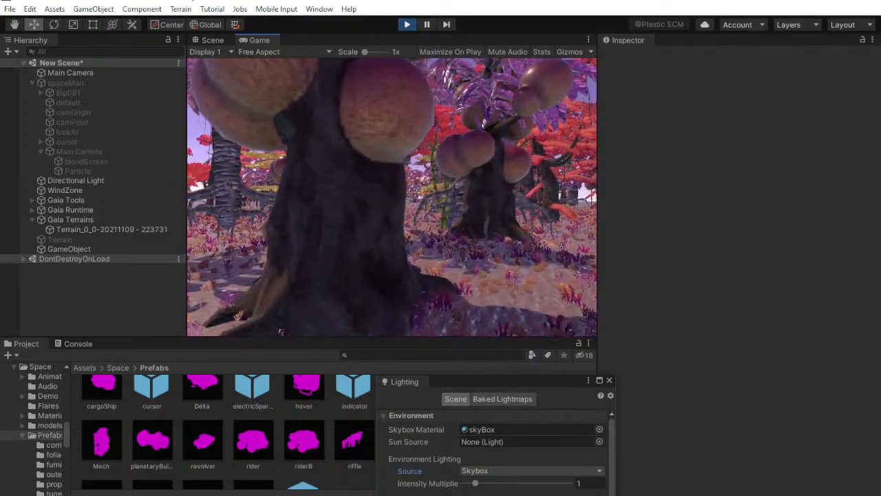
left_click(407, 25)
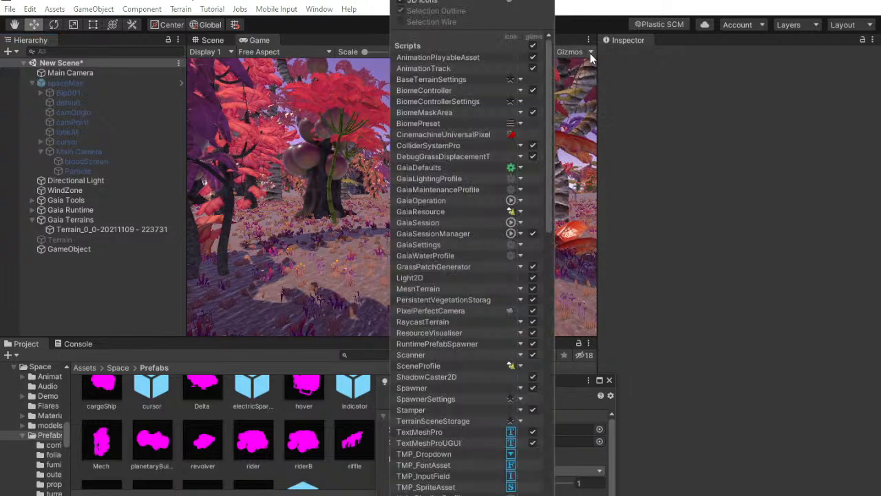
left_click_drag(600, 92, 678, 106)
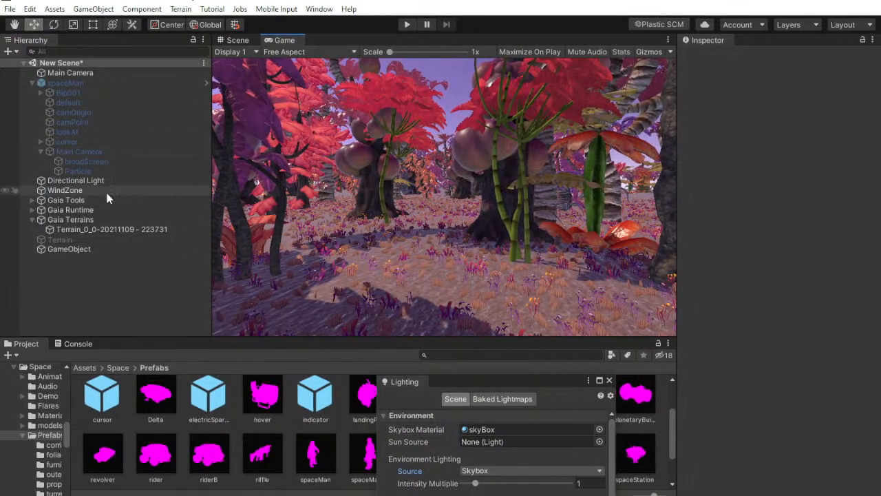
Test WindZone during play with Main at 2, trying Turbulence 0.5 and setting it back to 1
left_click(69, 190)
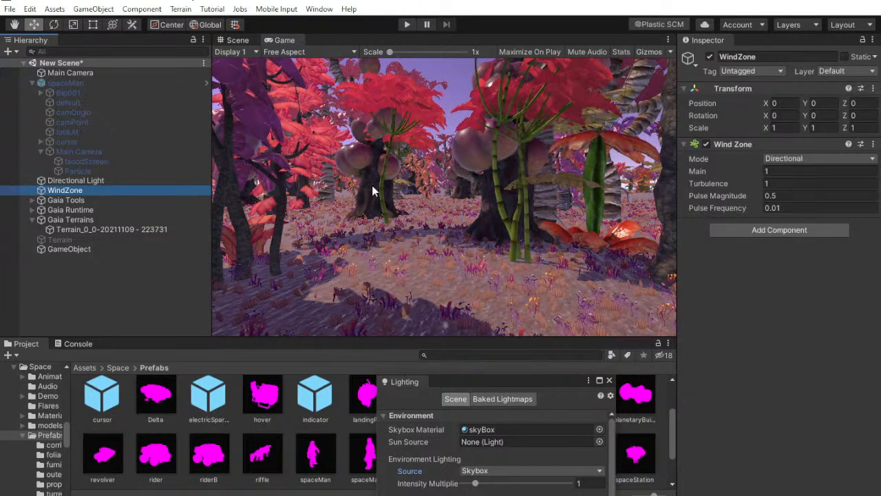
left_click(405, 25)
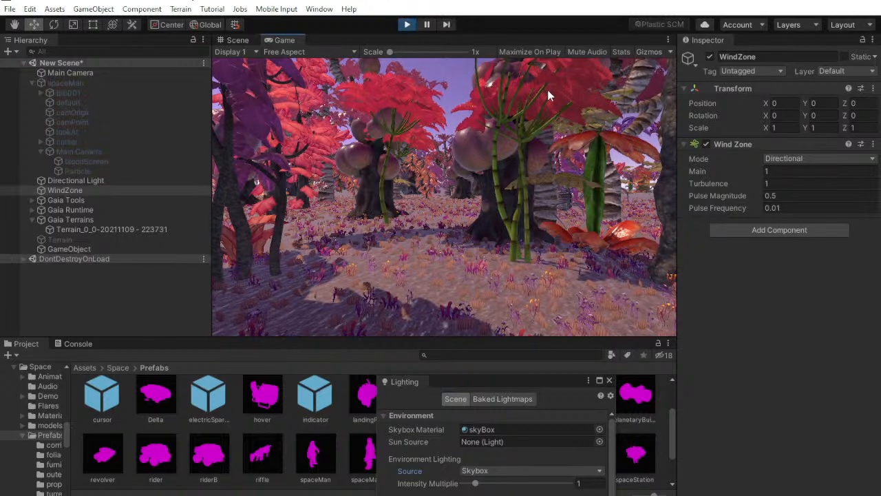
key("super")
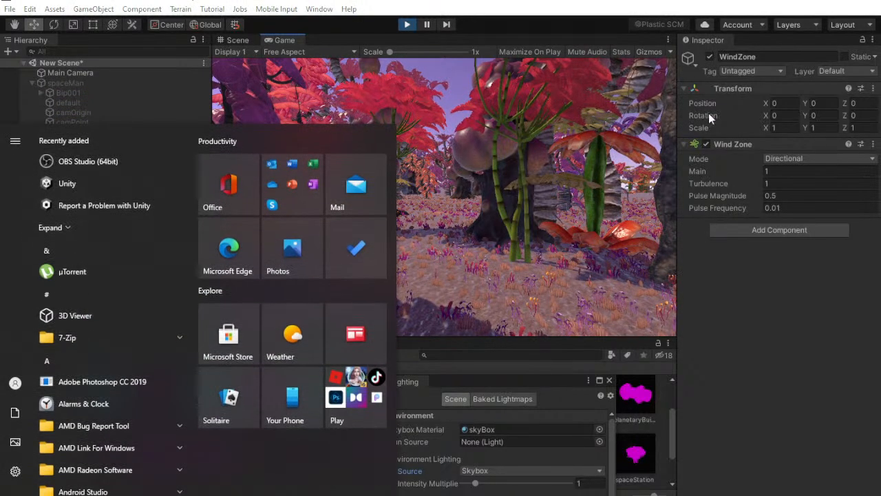
left_click(783, 171)
type("2")
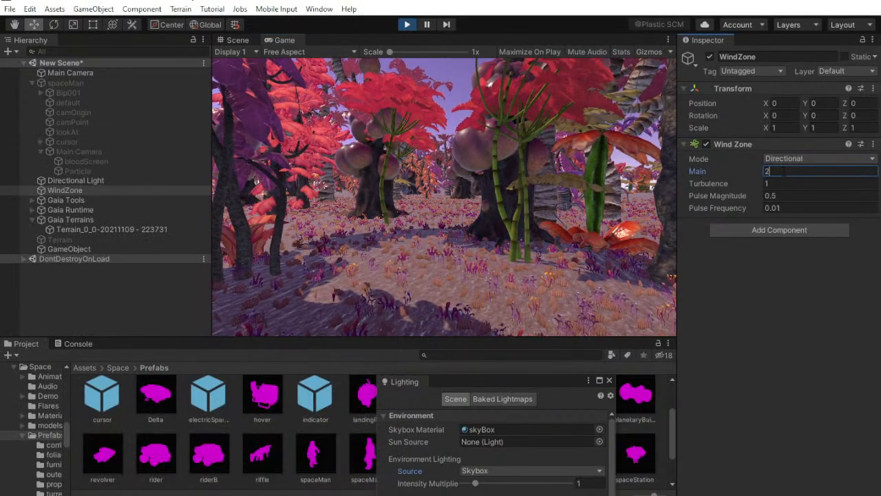
left_click(773, 184)
type(".5")
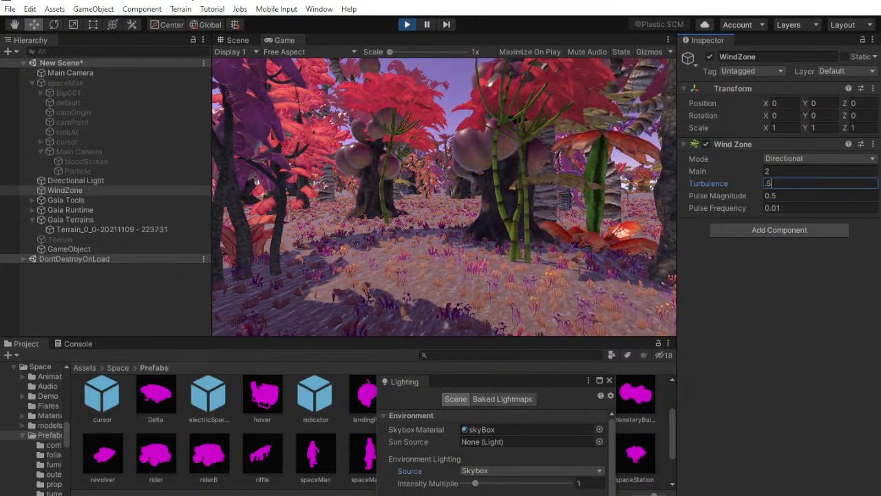
left_click(785, 196)
left_click(785, 183)
type("1")
left_click(154, 281)
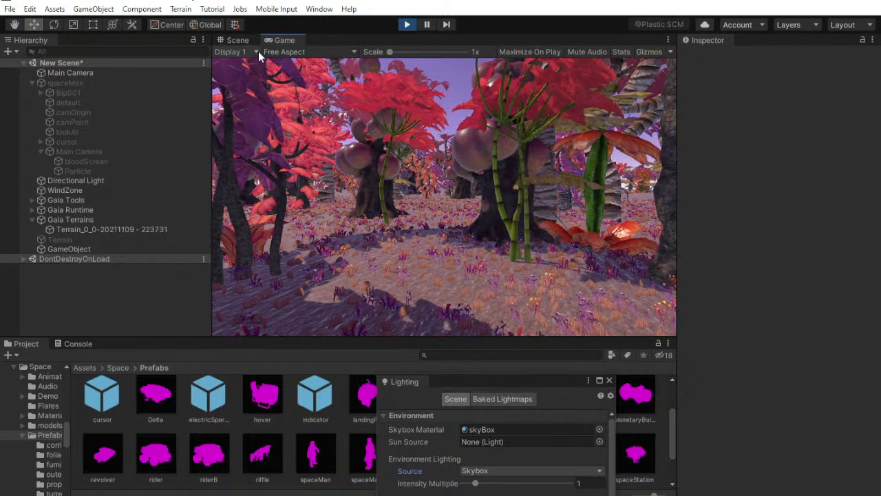
Look over the ground plants up close in the Scene view, select the Gaia terrain, and end the play test
left_click(238, 40)
left_click_drag(386, 180, 393, 258, "alt")
scroll(394, 258, "up", 5)
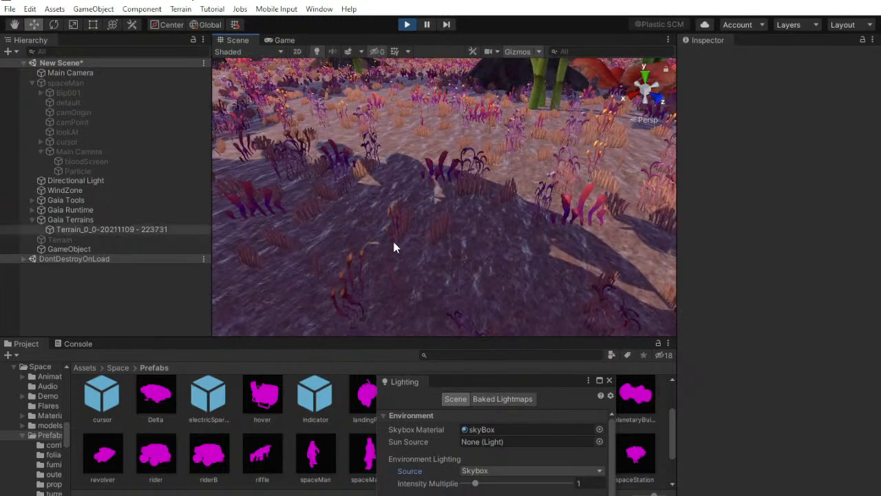
left_click(403, 232)
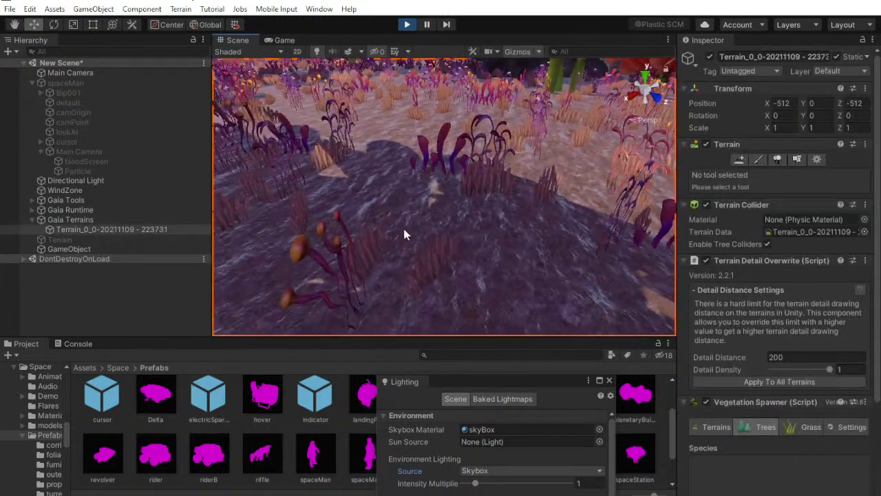
left_click(407, 25)
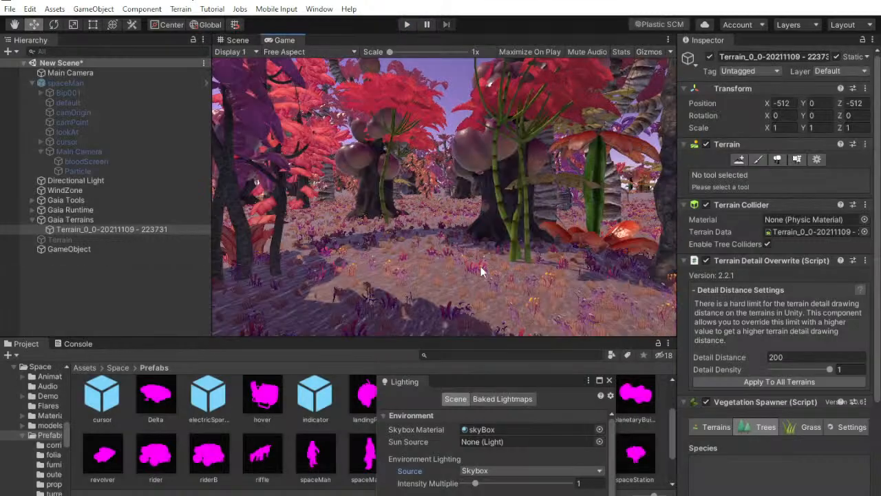
Select a ground layer in the terrain's texture painting settings and darken its Color Tint to 614444
left_click(758, 159)
left_click(741, 284)
scroll(751, 295, "down", 5)
left_click(767, 171)
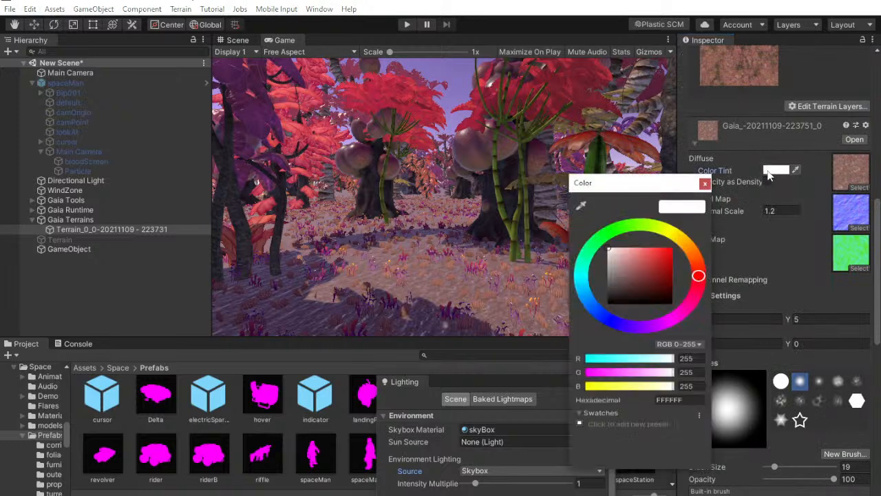
mouse_move(639, 271)
left_mouse_down()
mouse_move(582, 259)
mouse_move(584, 292)
mouse_move(661, 261)
mouse_move(555, 308)
mouse_move(672, 293)
mouse_move(671, 276)
mouse_move(689, 303)
mouse_move(725, 313)
mouse_move(634, 302)
left_mouse_up()
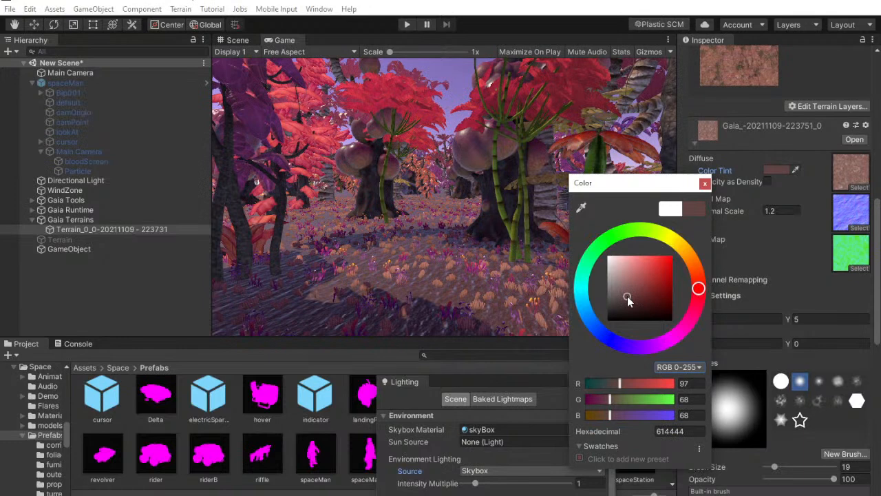
Sample tint colors for the ground layer from the Game view, choosing 9C6152, and close the color picker
left_click(582, 207)
left_click(365, 191)
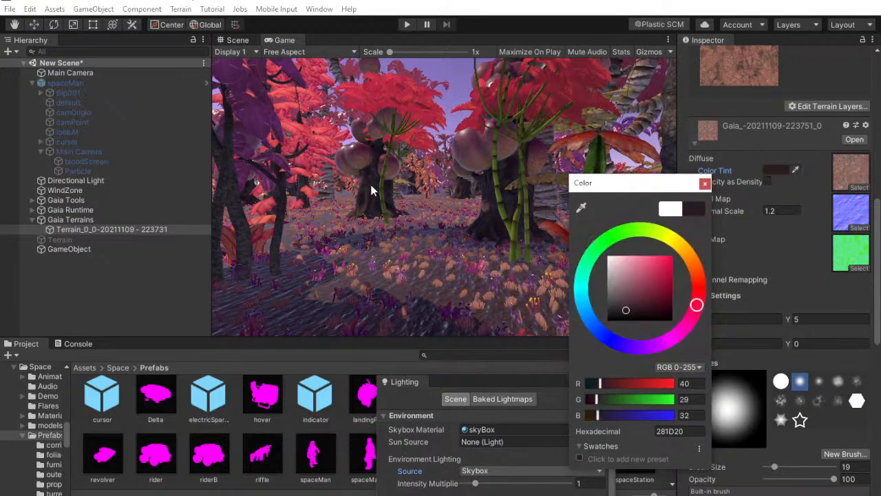
left_click(580, 208)
left_click(438, 282)
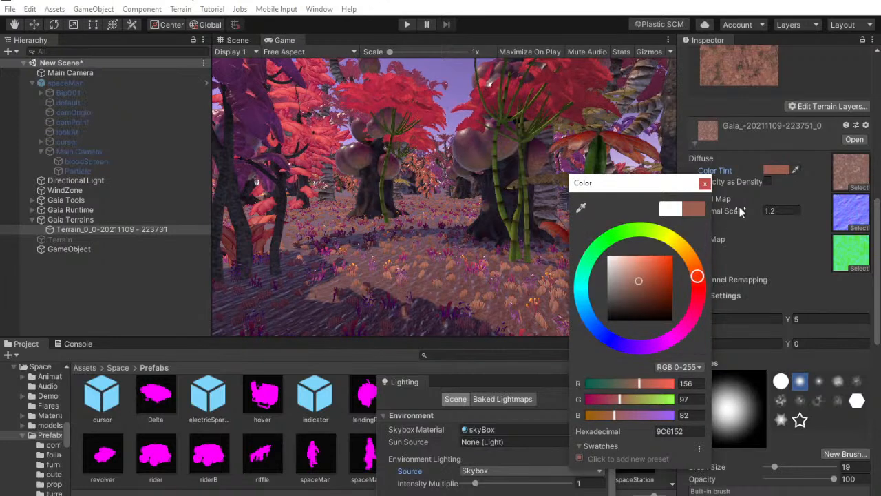
left_click(705, 183)
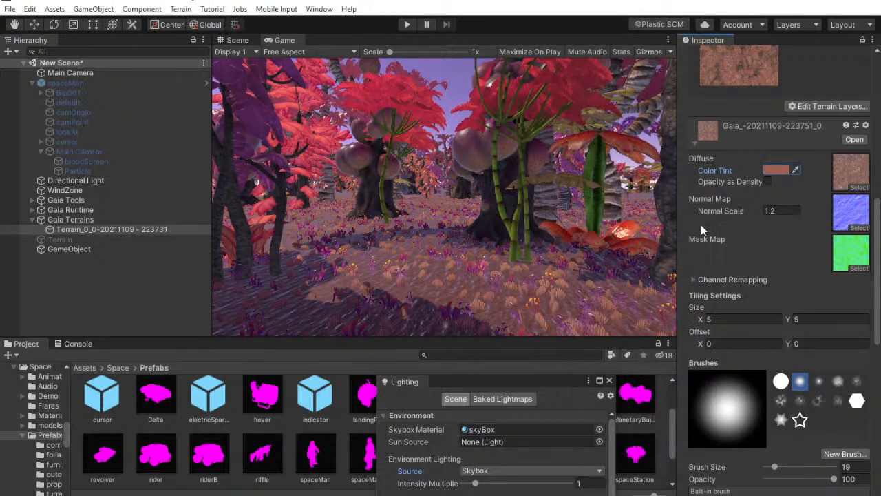
Set the ground layer's Color Tint back to white (FFFFFF) and undo the last action
left_click(777, 170)
left_click_drag(656, 265, 490, 216)
key("ctrl+z")
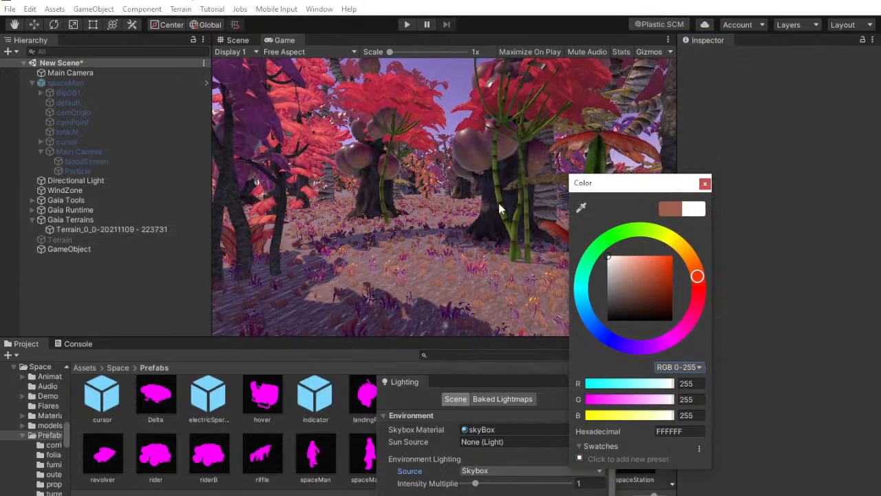
Try the sampled ground color 8F6B73 as the tint, restore the picker's original color, and close the picker
left_click(581, 208)
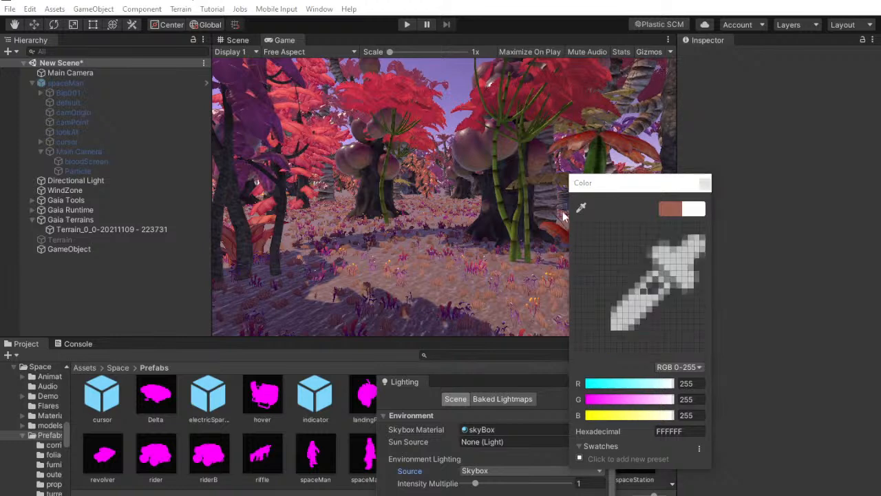
left_click(390, 277)
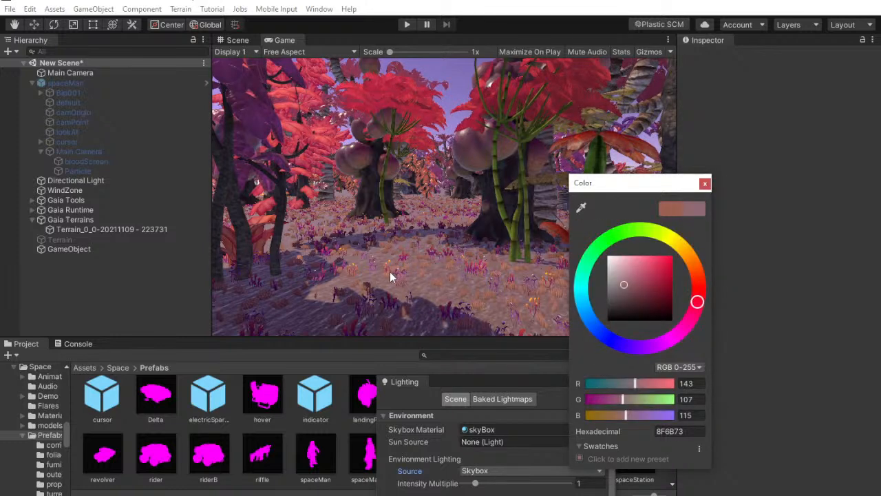
left_click(581, 208)
left_click(674, 208)
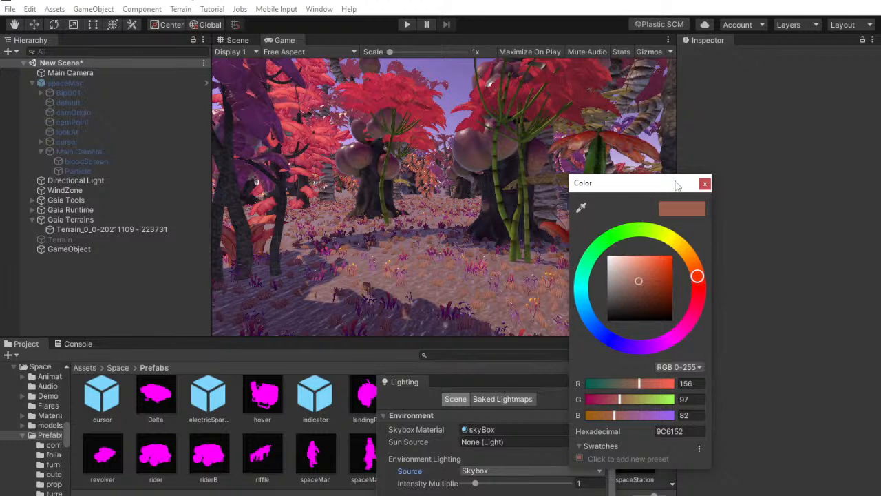
left_click(705, 184)
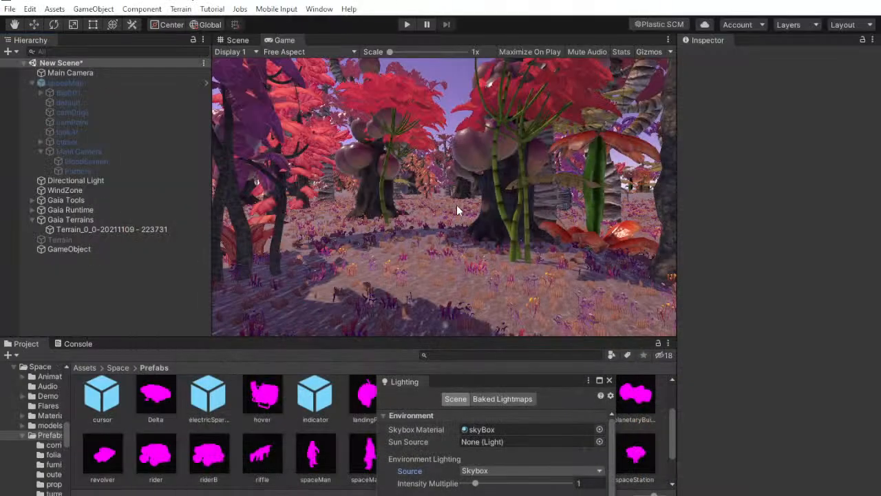
Fly the standalone Main Camera closer to the trees during play and carry its Transform values over to edit mode
left_click(138, 72)
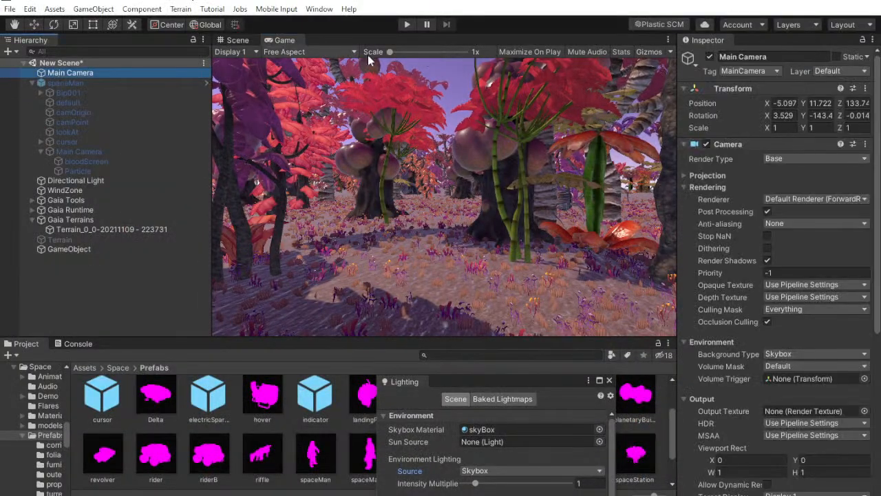
left_click(407, 24)
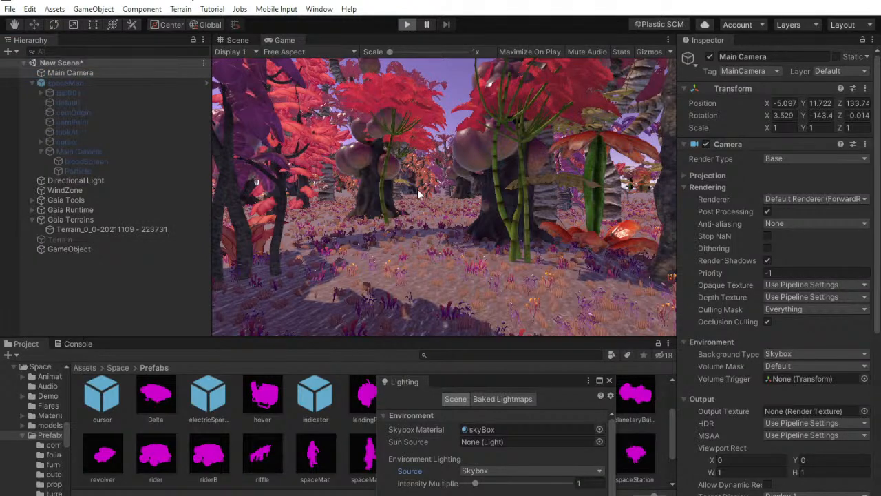
key("w")
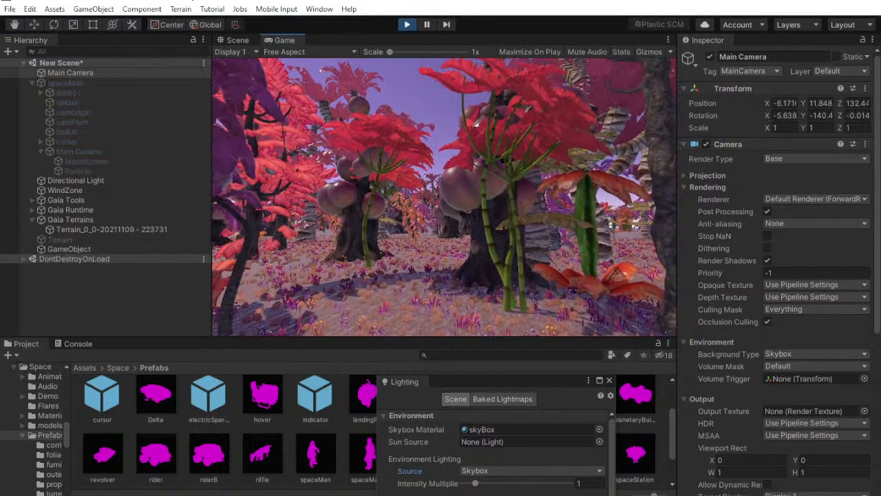
left_click(866, 89)
left_click(792, 146)
left_click(407, 24)
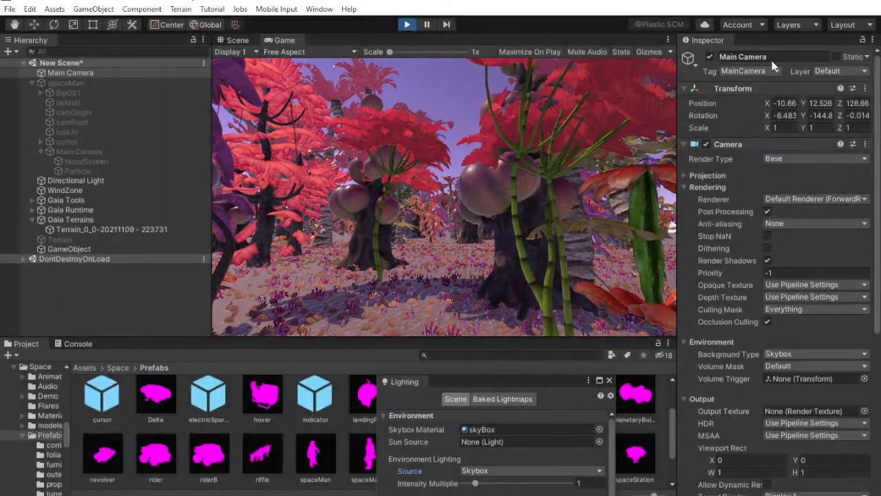
left_click(865, 90)
left_click(803, 173)
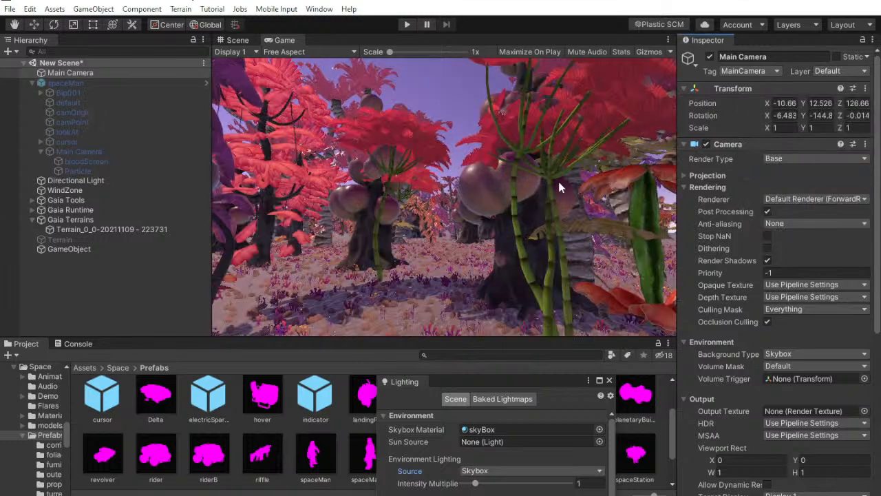
Review the Main Camera's component settings and switch off its Post Processing
scroll(764, 310, "down", 5)
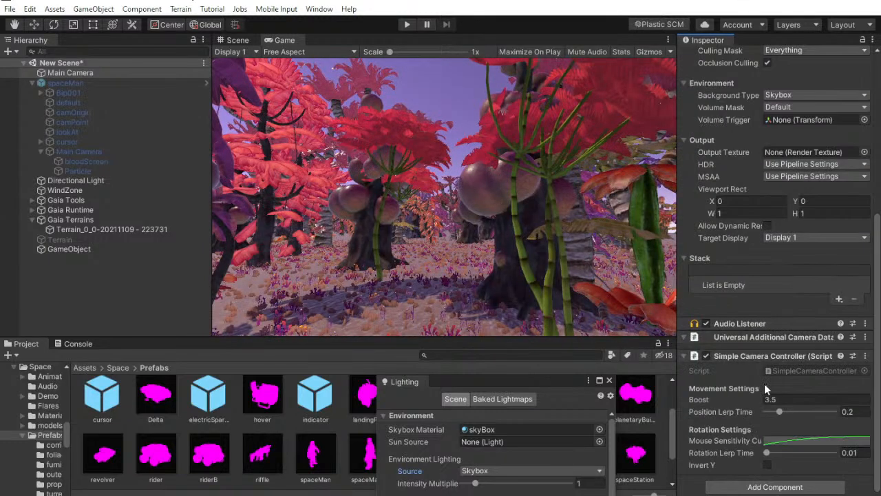
scroll(731, 250, "up", 5)
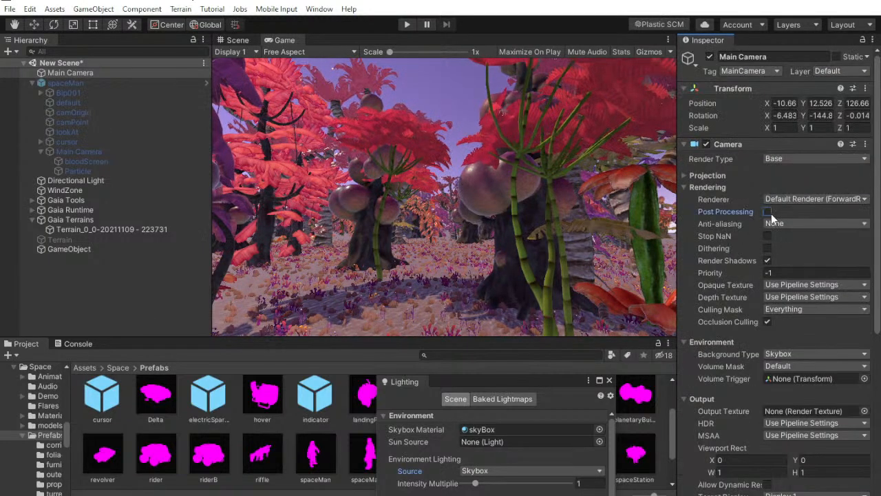
Rename the empty GameObject to LiveLevel
right_click(141, 274)
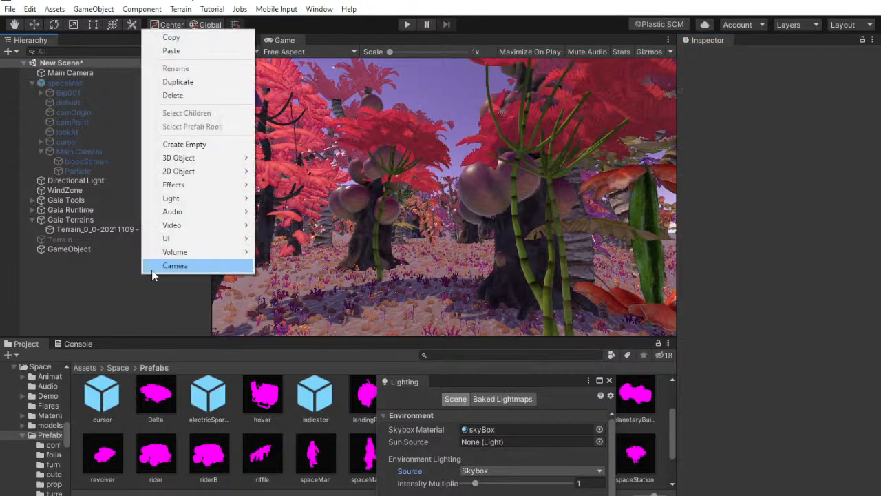
left_click(80, 265)
left_click(79, 251)
left_click(788, 57)
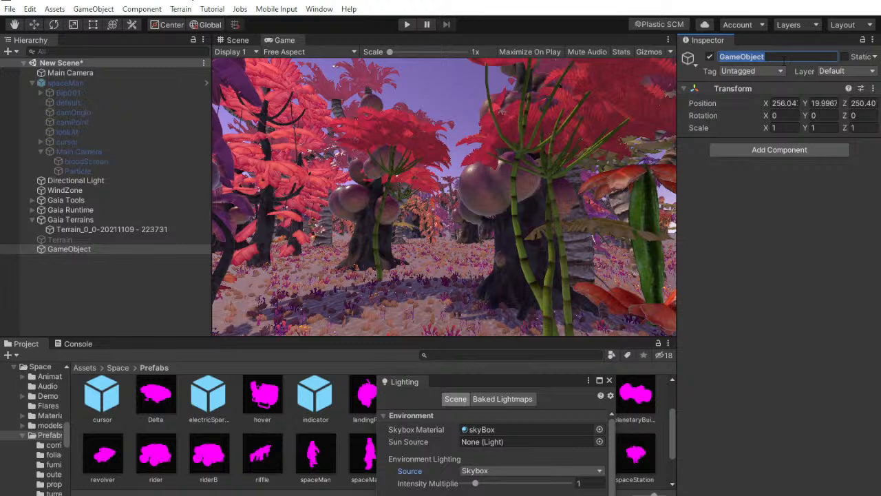
type("Live")
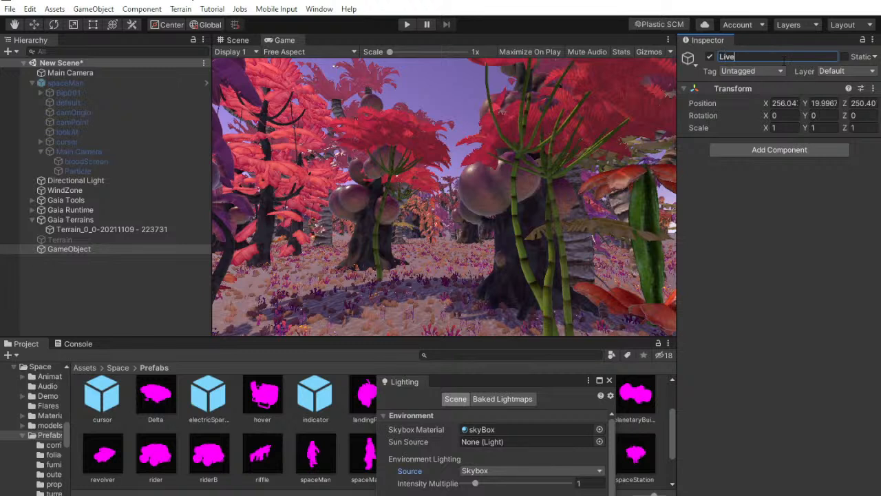
type("Level")
key("Return")
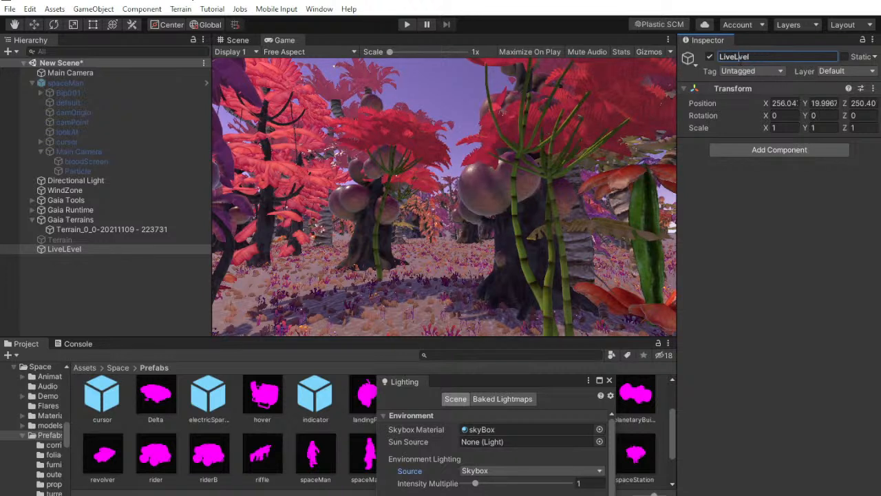
Add a Volume component to the LiveLevel object
left_click(768, 151)
type("pos")
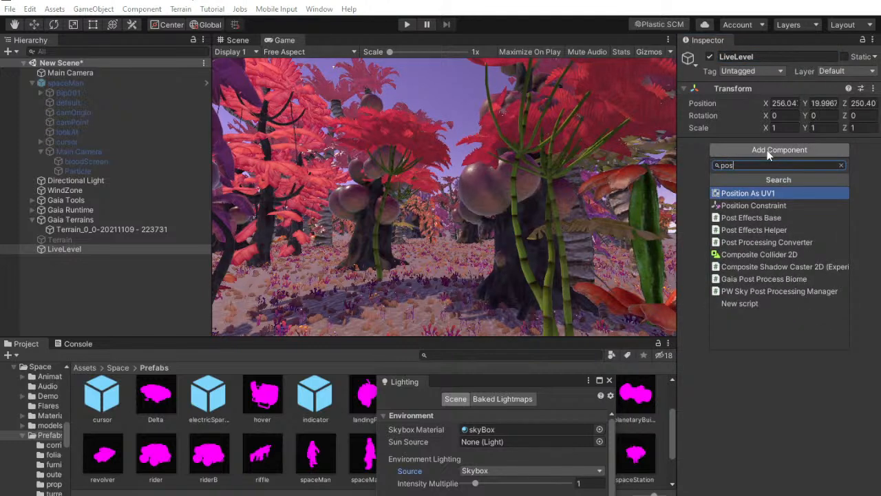
key("BackSpace")
key("BackSpace")
key("BackSpace")
type("layer")
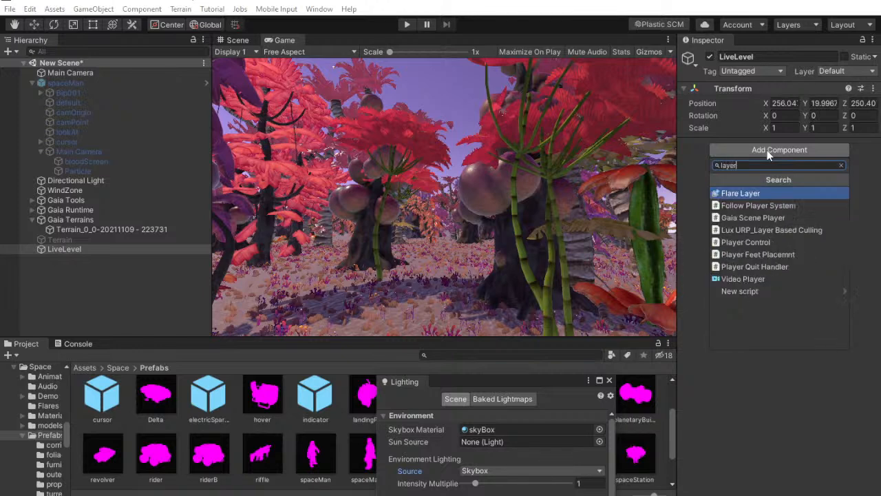
key("BackSpace")
key("BackSpace")
key("BackSpace")
key("BackSpace")
key("BackSpace")
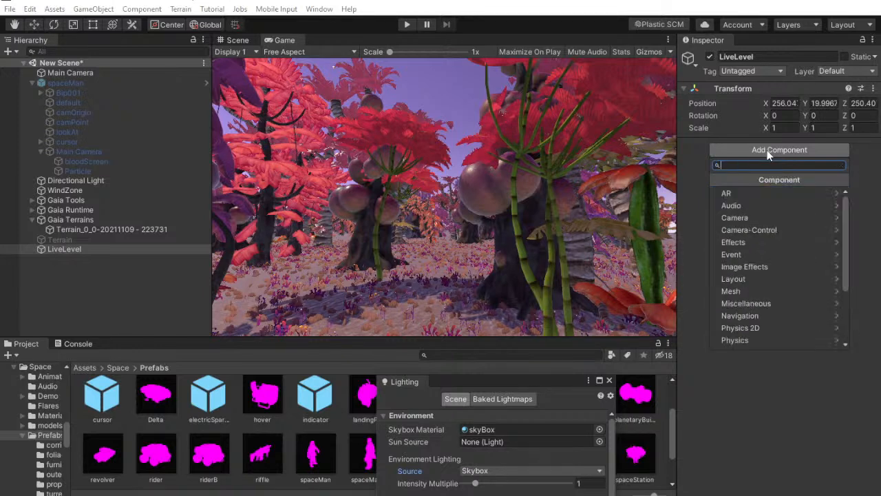
type("glo")
key("Down")
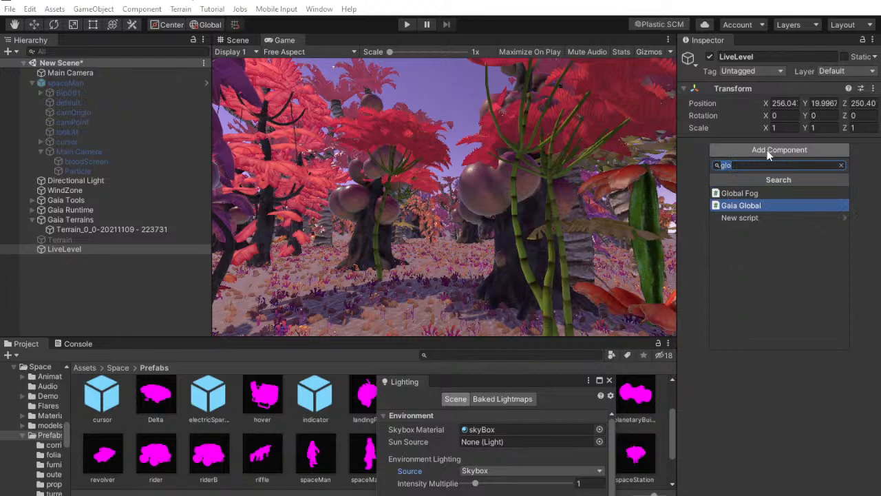
key("BackSpace")
type("vol")
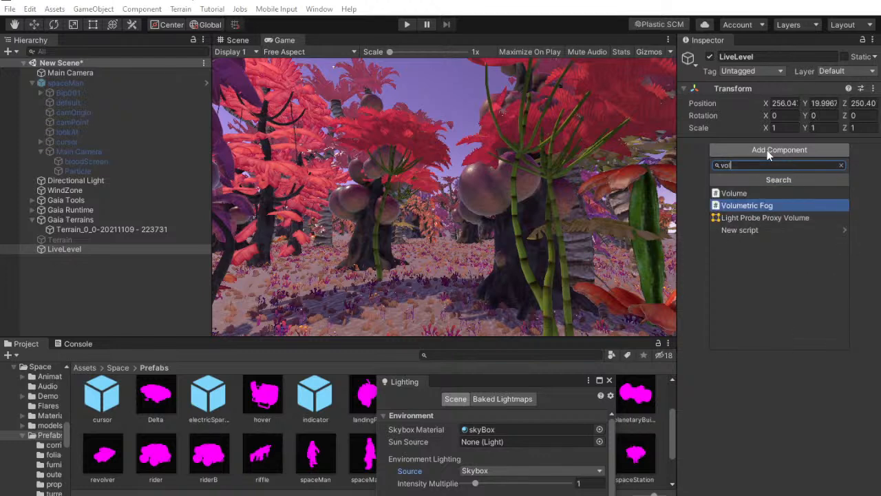
key("Up")
key("Return")
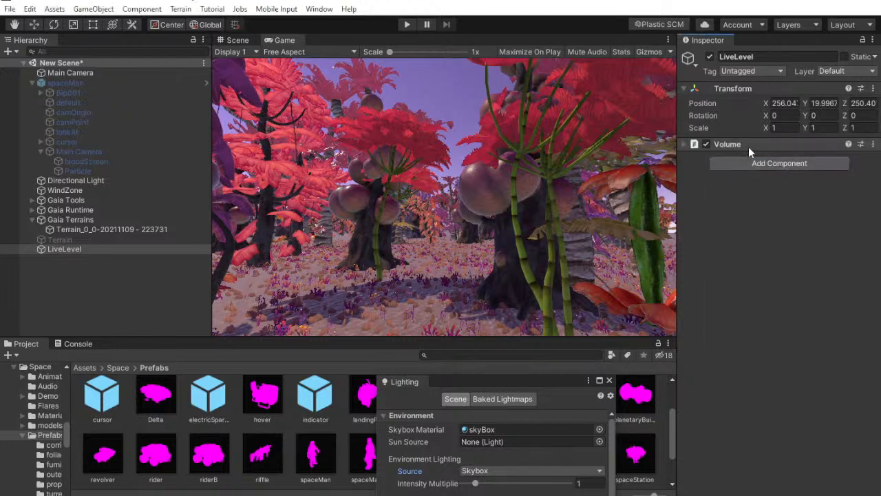
Enable Fog in the other settings of the scene's Lighting window
left_click(319, 9)
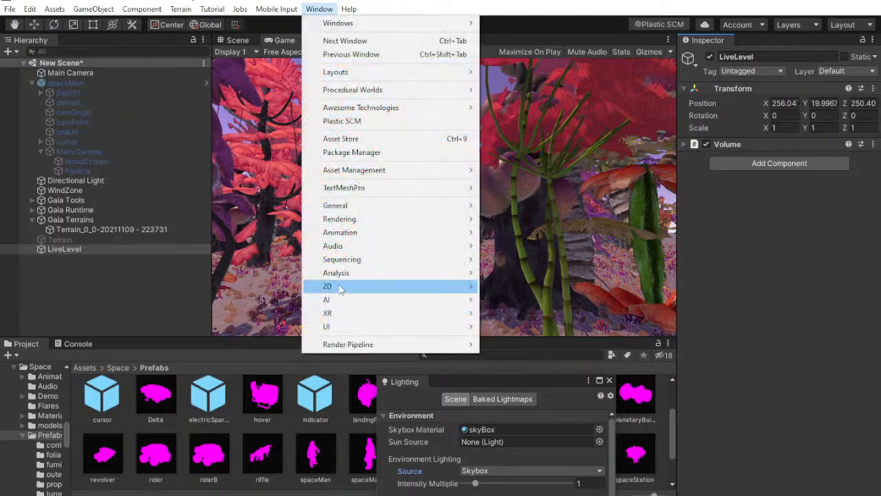
mouse_move(413, 219)
left_click(505, 222)
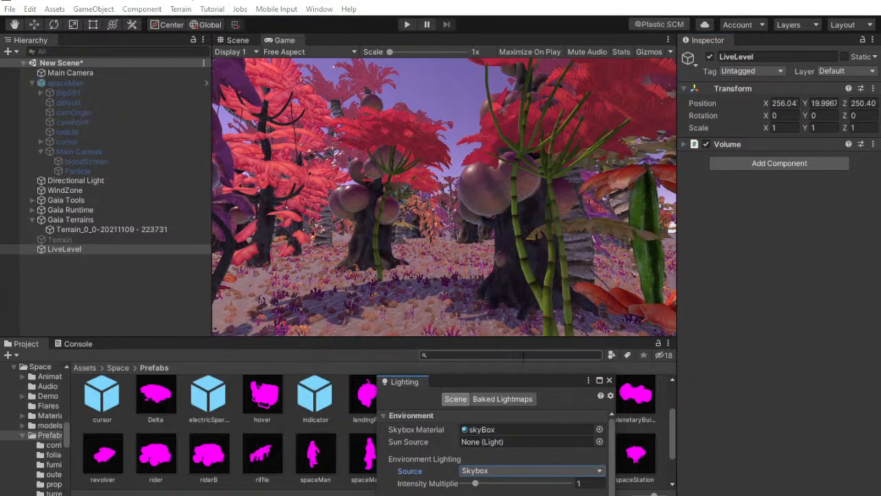
left_click_drag(500, 386, 510, 62)
scroll(469, 310, "down", 10)
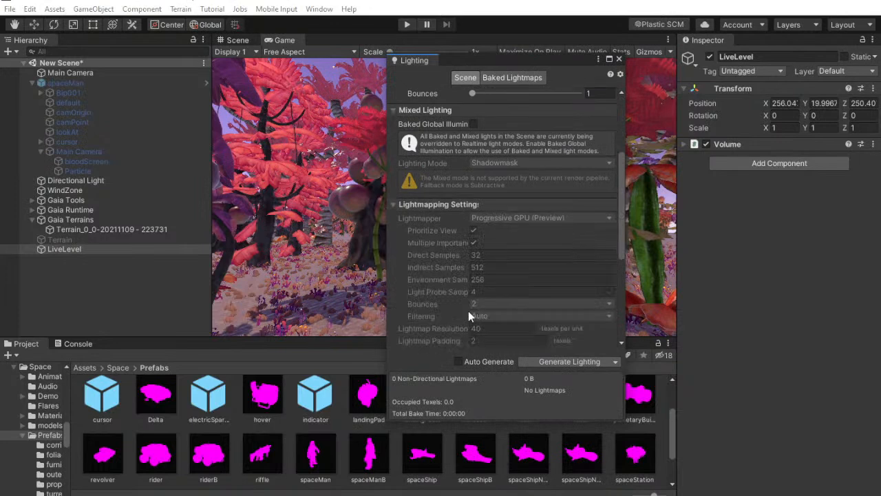
left_click(473, 310)
left_click_drag(508, 62, 691, 136)
scroll(679, 376, "down", 3)
Try a fog density of 0.005 and settle on a density of 0.002
left_click(664, 385)
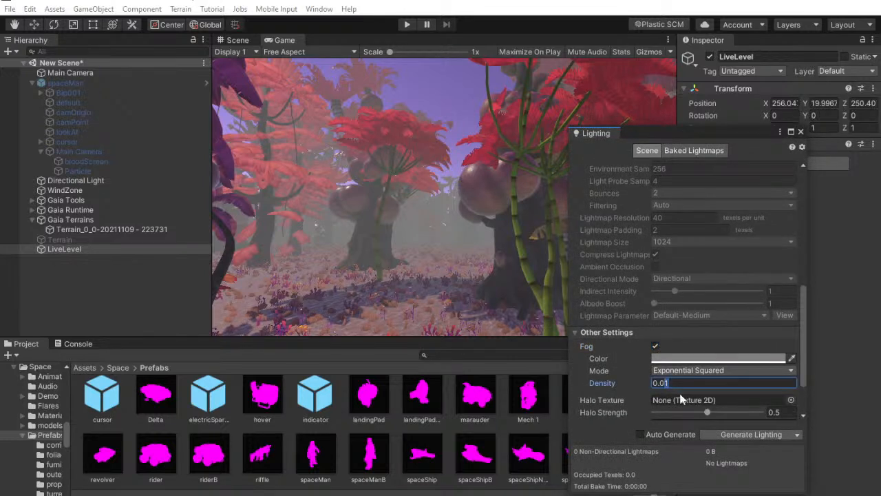
key("BackSpace")
type("05")
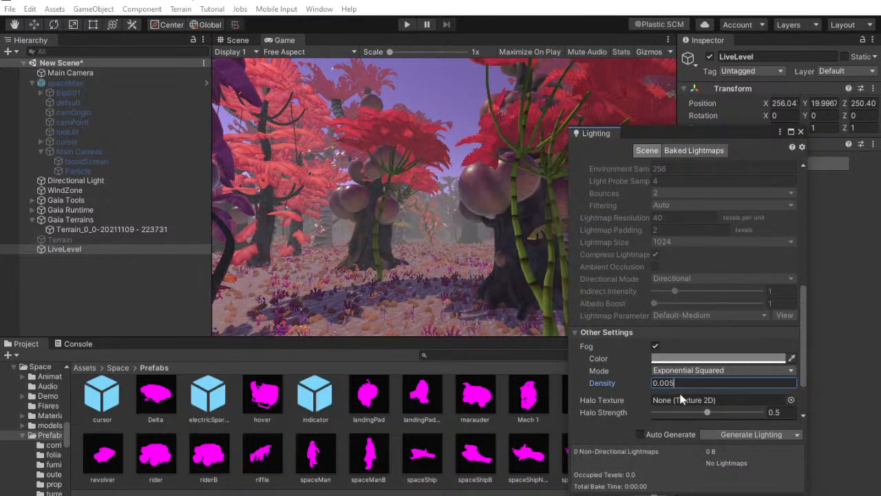
key("BackSpace")
type("2")
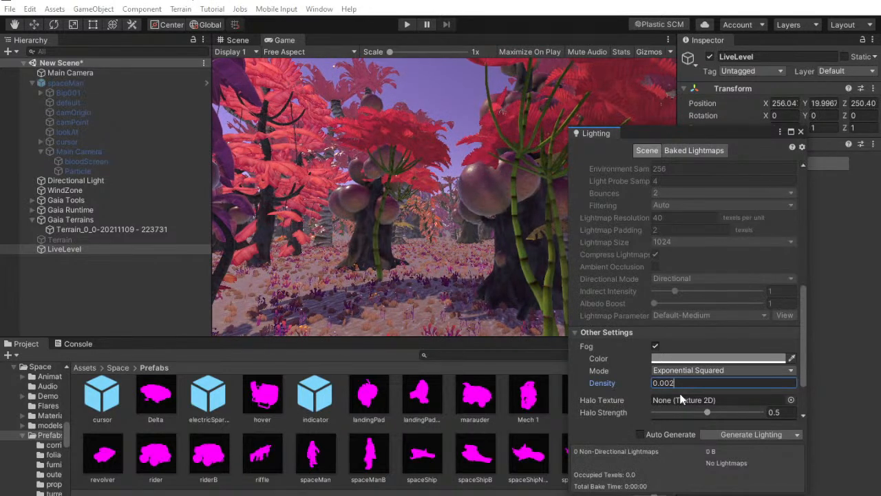
Sample the bright red foliage of the trees in the Game view as the fog color
left_click(792, 359)
left_click(425, 151)
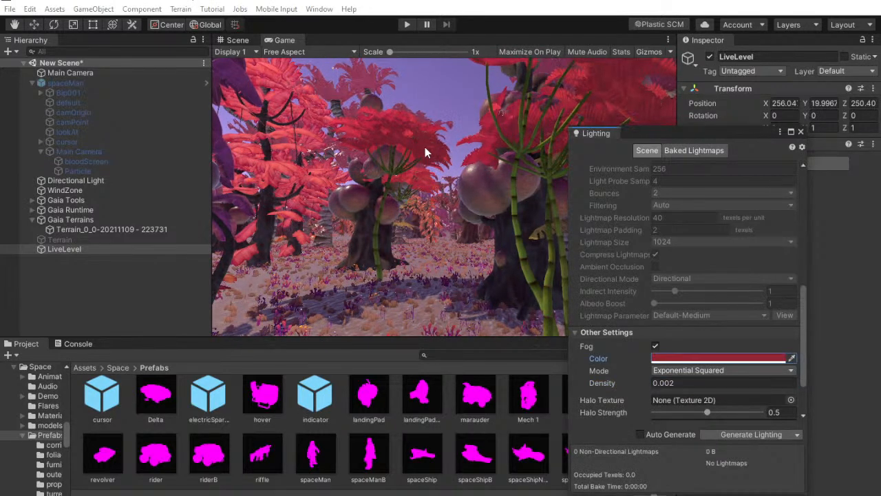
left_click(792, 359)
left_click(355, 124)
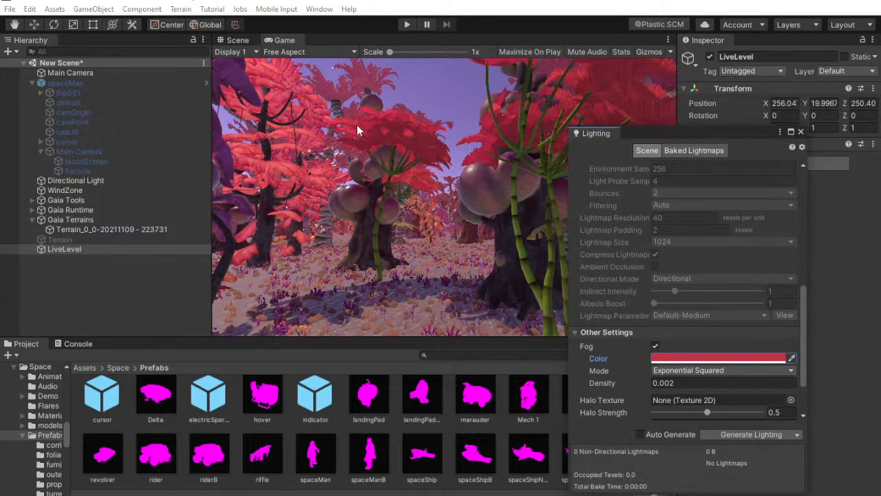
Try a dark green sampled from the Game view as the fog color and undo it
left_click(792, 359)
left_click(529, 113)
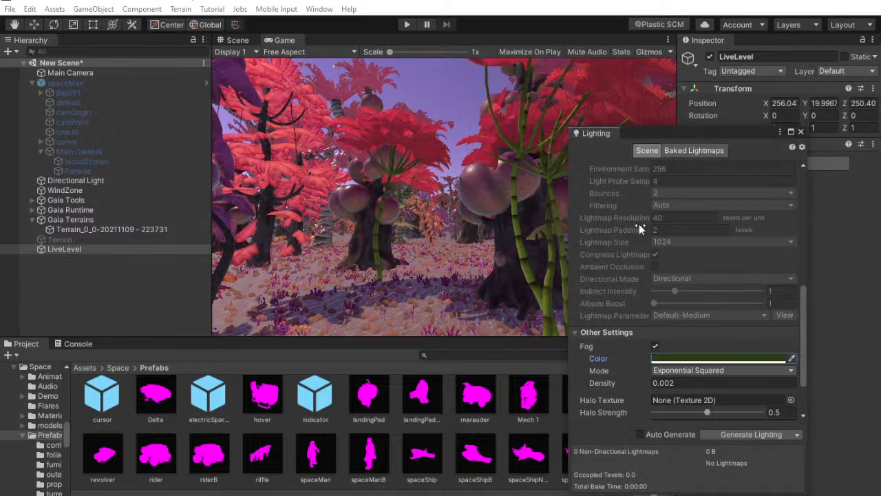
key("ctrl+z")
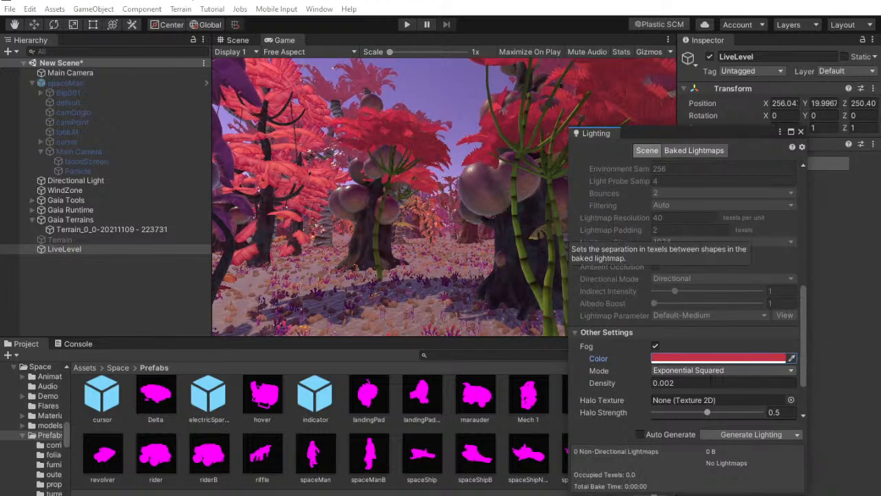
Try a fog density of 0.004 and return it to 0.002
left_click(669, 383)
type("0.004")
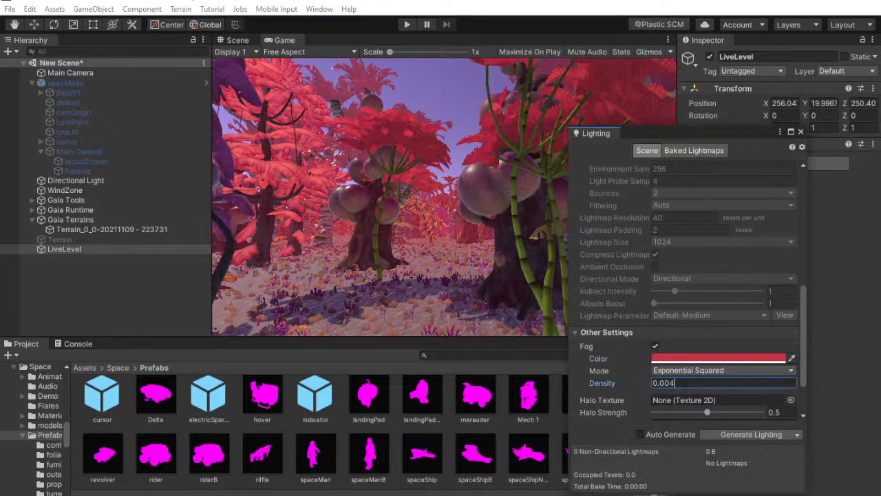
key("BackSpace")
type("2")
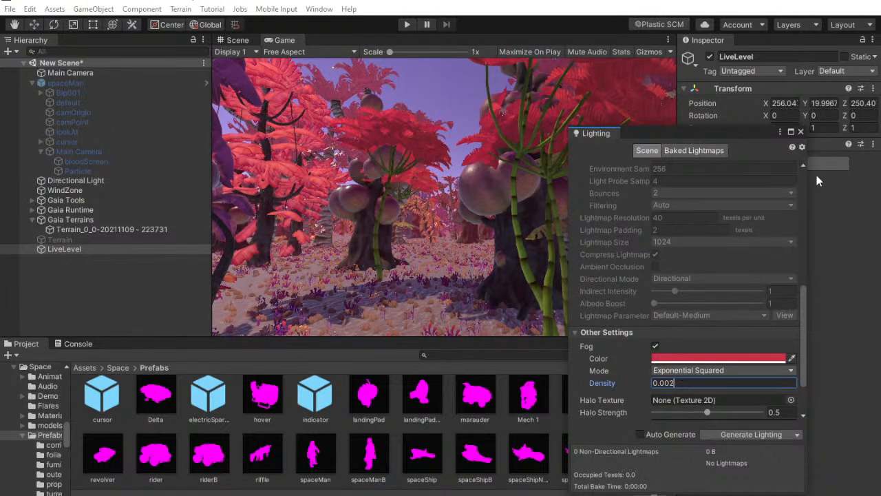
Compare the scene with and without fog, leave the fog enabled, and close the Lighting window
left_click(655, 346)
left_click(655, 347)
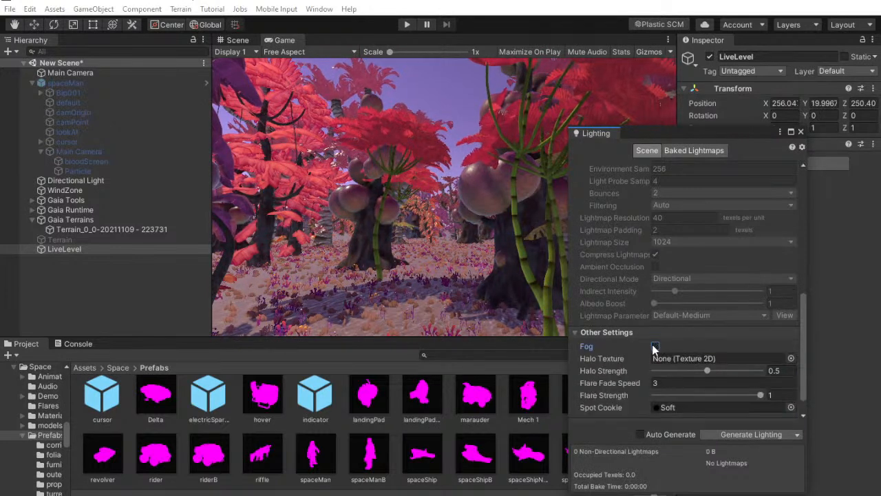
left_click(654, 347)
left_click(655, 347)
left_click(655, 347)
left_click(655, 347)
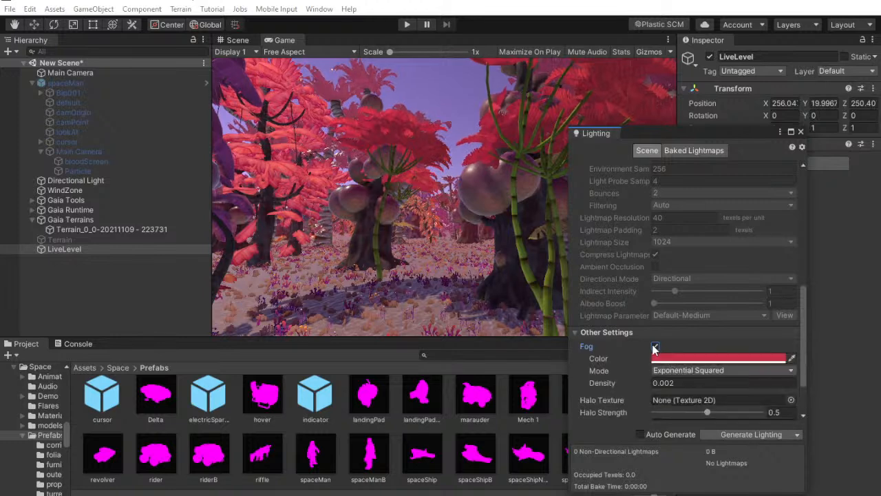
left_click(655, 347)
left_click(655, 347)
left_click(655, 347)
left_click(655, 347)
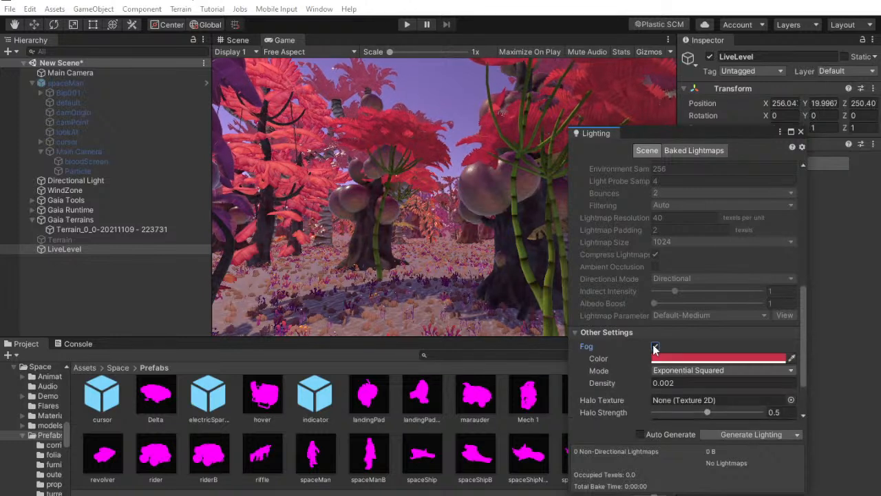
left_click(801, 131)
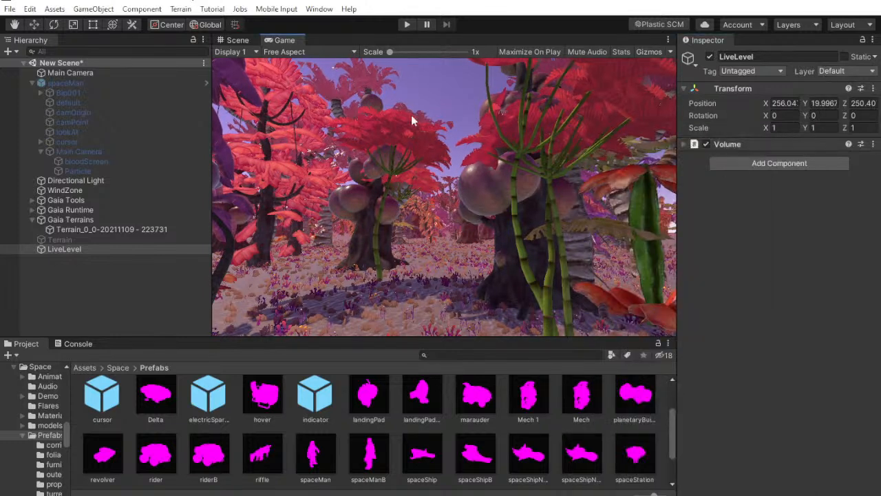
Bring the sun into view in the Scene and add a Lens Flare component to the Directional Light
left_click(238, 40)
right_click_drag(317, 146, 1, 387)
right_click_drag(492, 222, 473, 178)
left_click(94, 182)
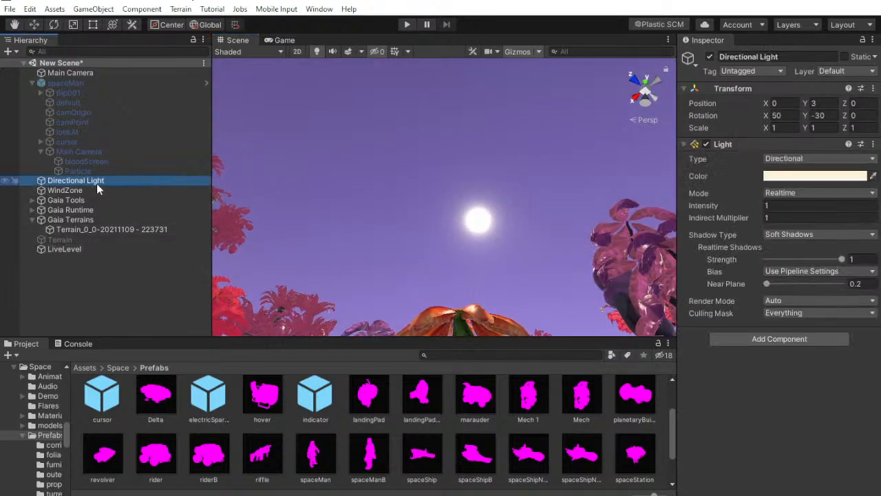
left_click(760, 324)
type("vol")
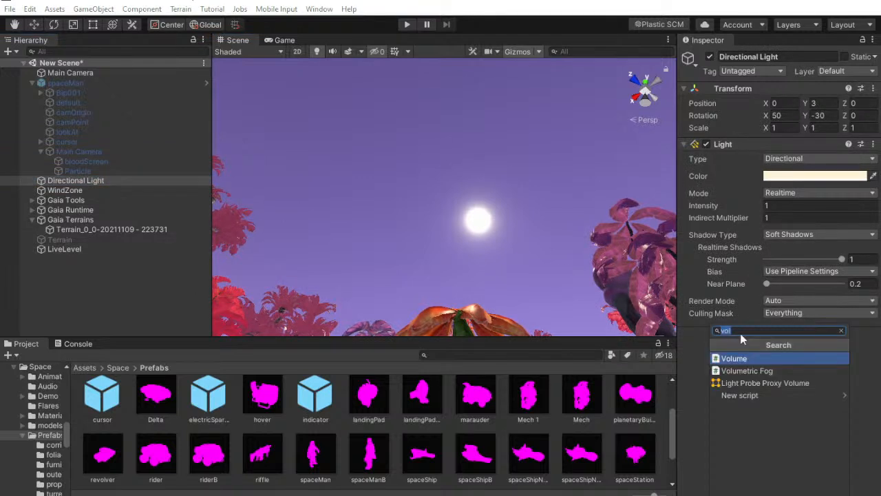
type("lens")
key("Return")
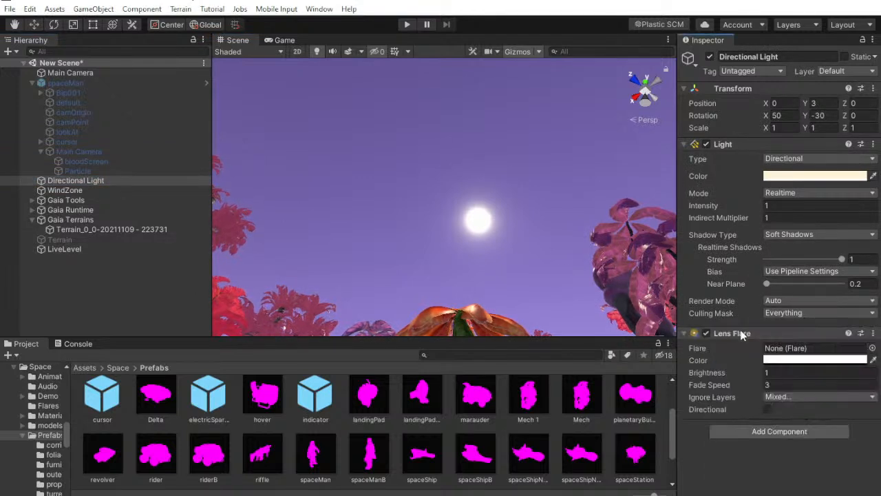
Assign the Sun flare to the Lens Flare component and turn on its Directional option
left_click(872, 348)
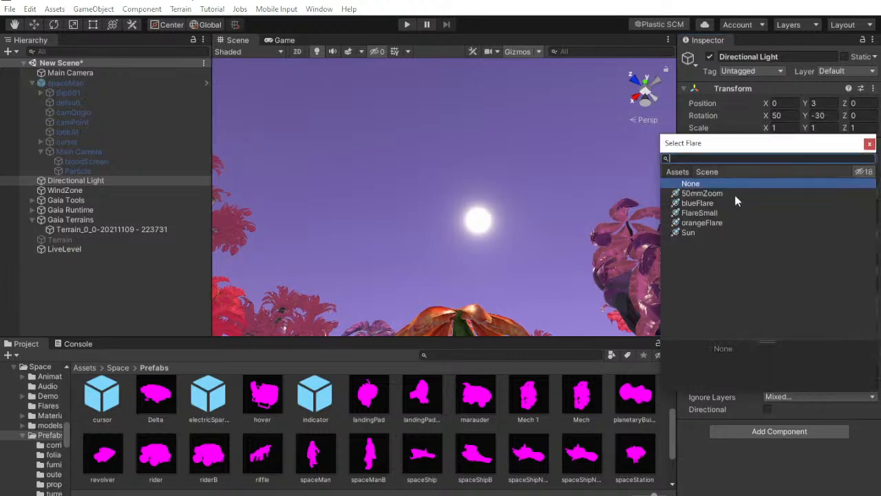
left_click(732, 194)
left_click(724, 199)
left_click(715, 214)
left_click(700, 223)
left_click(698, 232)
double_click(698, 232)
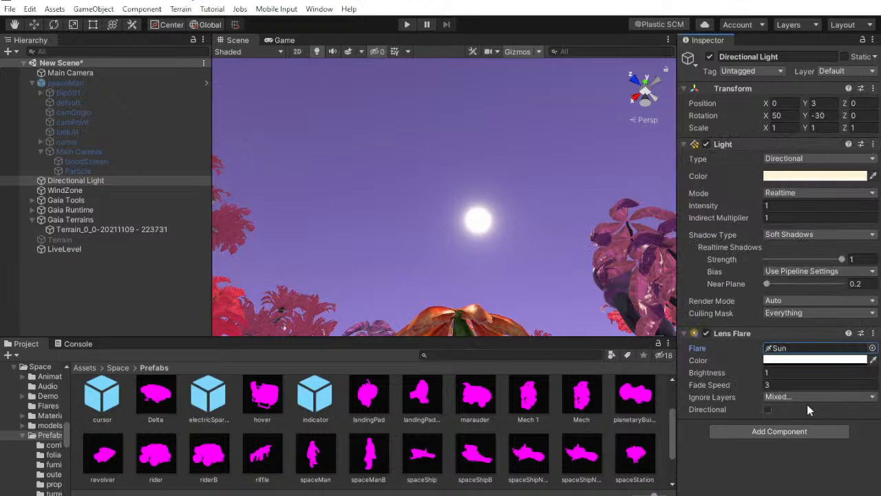
left_click(767, 409)
right_click_drag(455, 205, 467, 228)
Compare the available flare assets and assign 50mmZoom to the Directional Light's Lens Flare
left_click(873, 352)
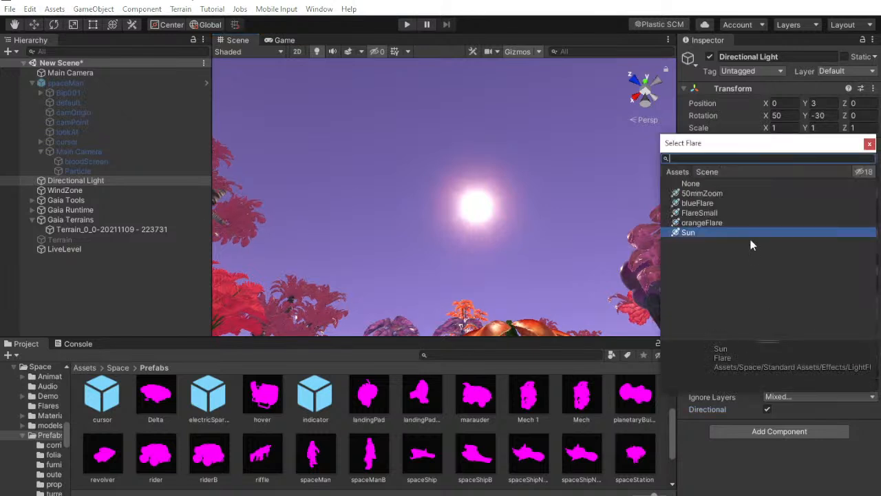
left_click(733, 213)
left_click(728, 222)
left_click(717, 213)
left_click(705, 194)
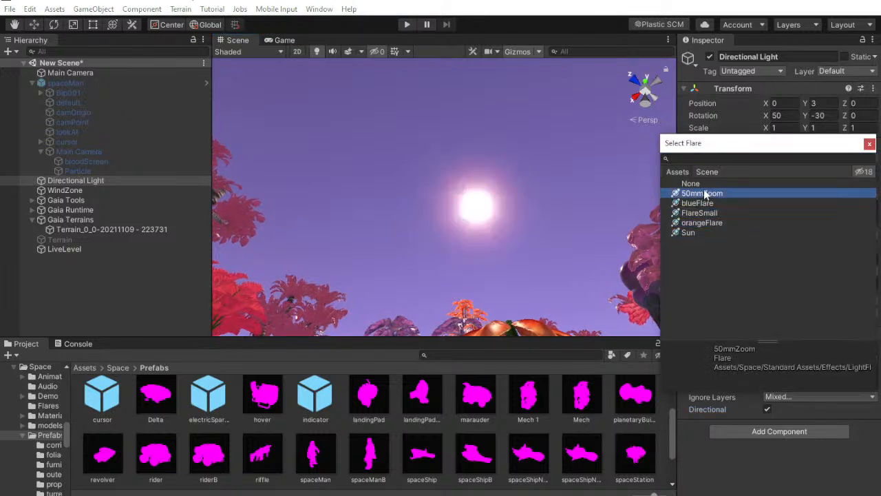
left_click(697, 204)
double_click(699, 193)
right_click_drag(554, 182, 595, 217)
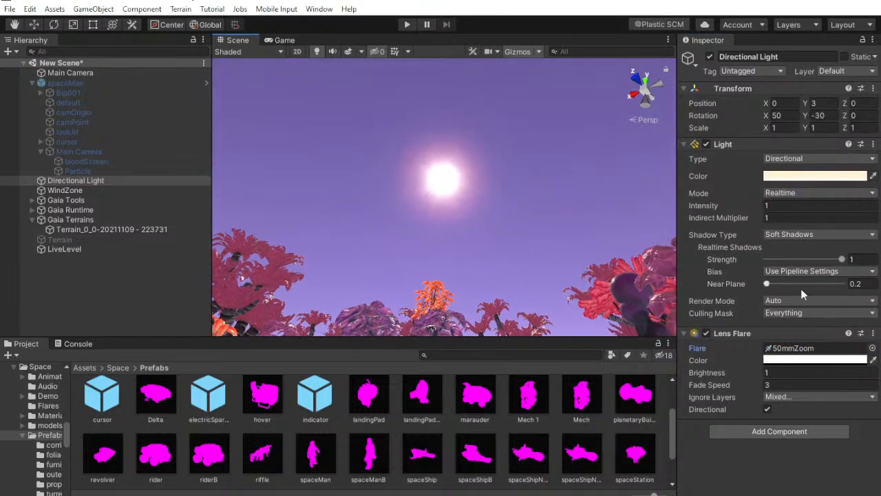
Try FlareSmall and orangeFlare on the Lens Flare, and reassign 50mmZoom
left_click(873, 348)
left_click(720, 212)
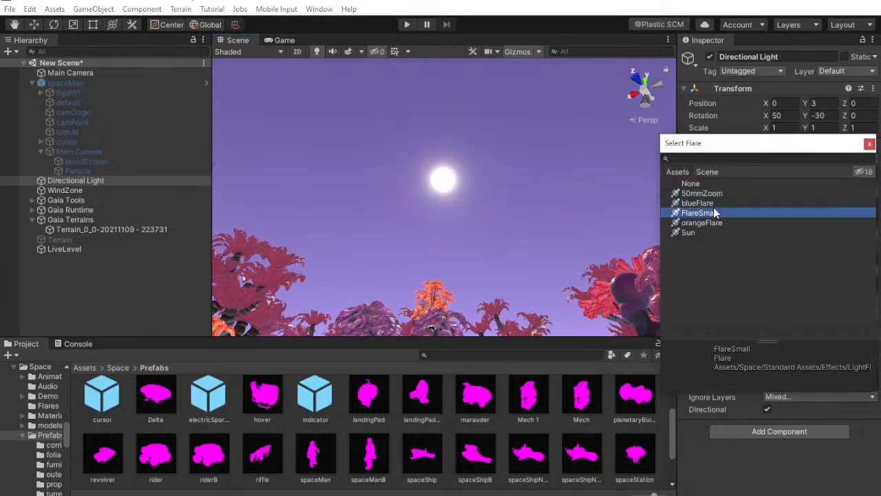
left_click(716, 222)
left_click(713, 214)
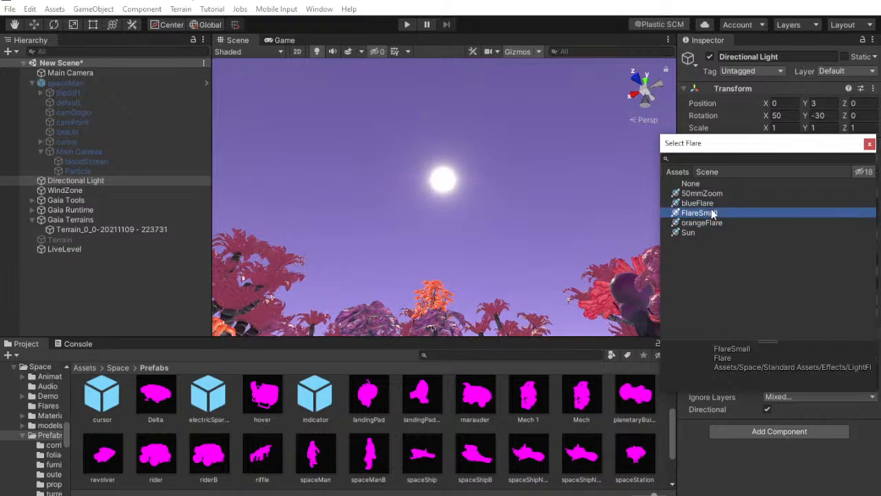
left_click(711, 194)
double_click(712, 194)
mouse_move(471, 212)
right_mouse_down()
mouse_move(445, 167)
mouse_move(448, 194)
mouse_move(572, 359)
mouse_move(696, 452)
mouse_move(550, 323)
mouse_move(454, 207)
mouse_move(462, 201)
right_mouse_up()
Set the Directional Light's intensity to .9
left_click(873, 144)
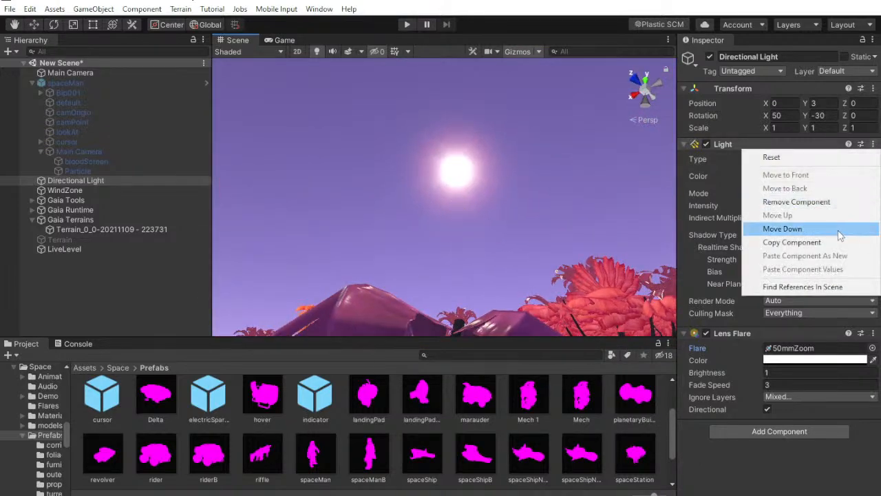
mouse_move(799, 495)
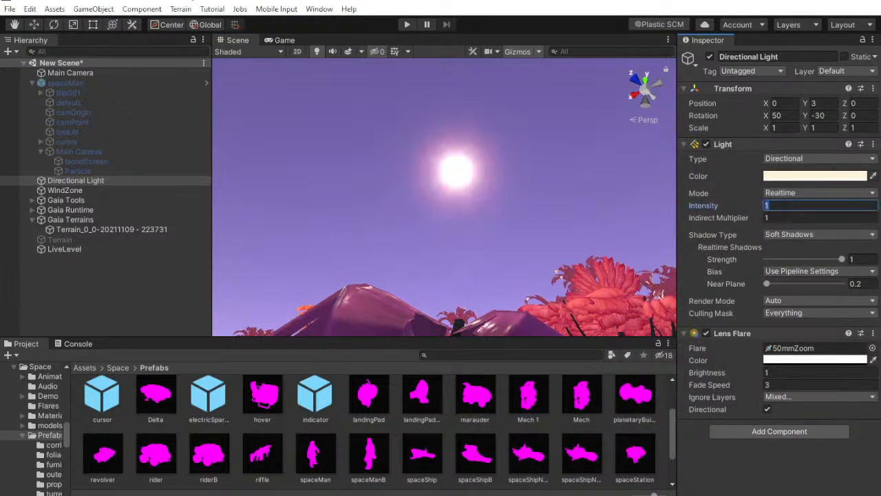
type(".9")
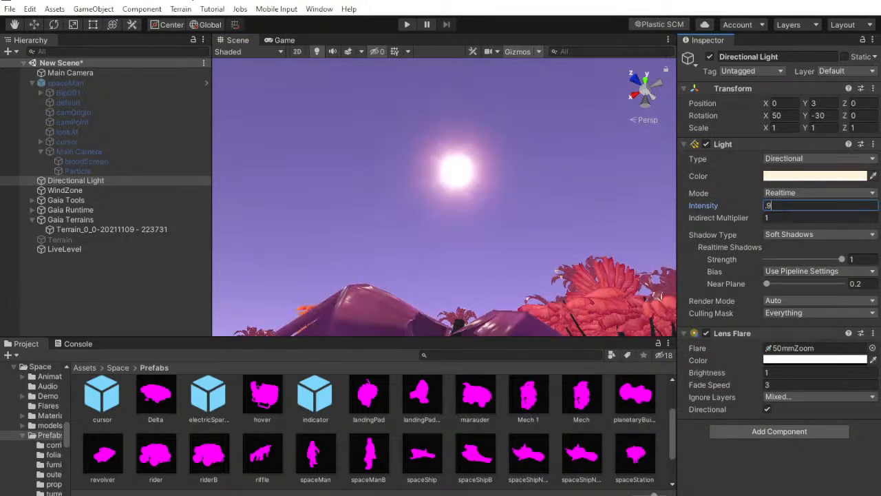
Look over the forest with the new light intensity, comparing the Scene view with the Game view
key("Return")
key("w")
right_click_drag(533, 266, 338, 93)
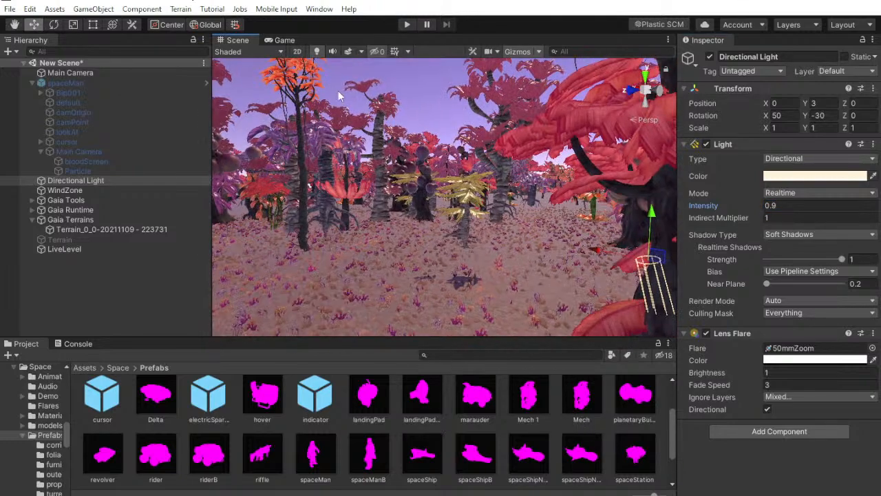
left_click(286, 41)
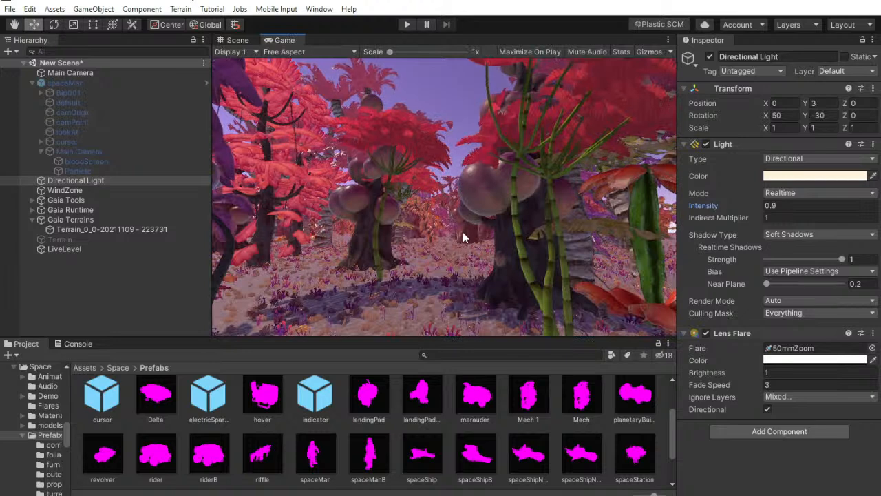
Try the grey A6A6A6 as the Directional Light's colour and restore the original cream FFF4D6
left_click(798, 177)
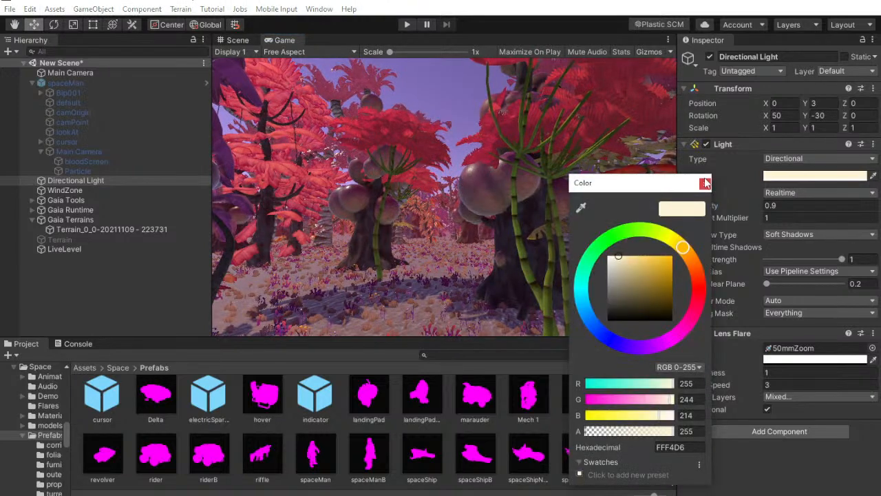
mouse_move(619, 270)
left_mouse_down()
mouse_move(596, 242)
mouse_move(593, 276)
left_mouse_up()
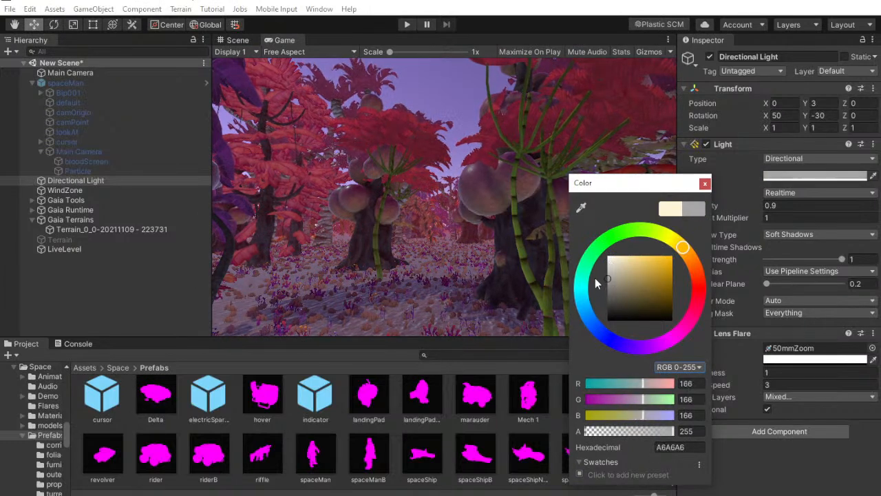
left_click(669, 208)
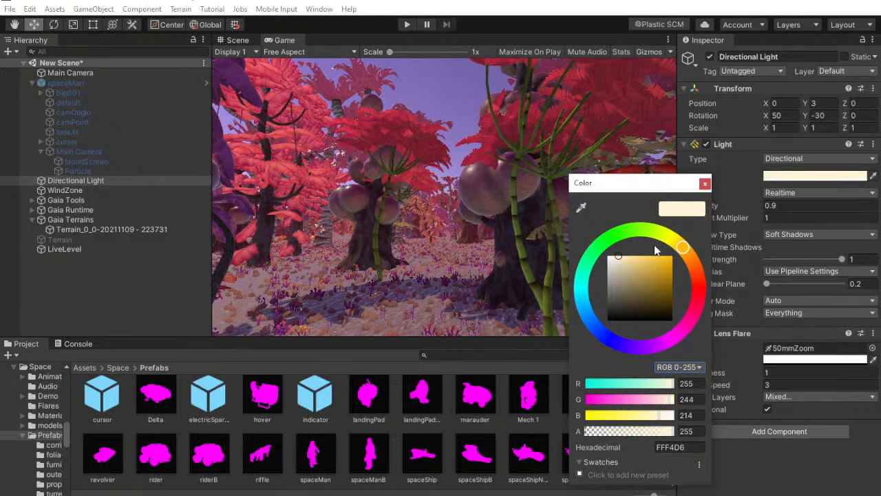
left_click(705, 183)
Check the Directional Light's shadow type options and toggle its Light component to compare the lighting
left_click(796, 235)
left_click(796, 235)
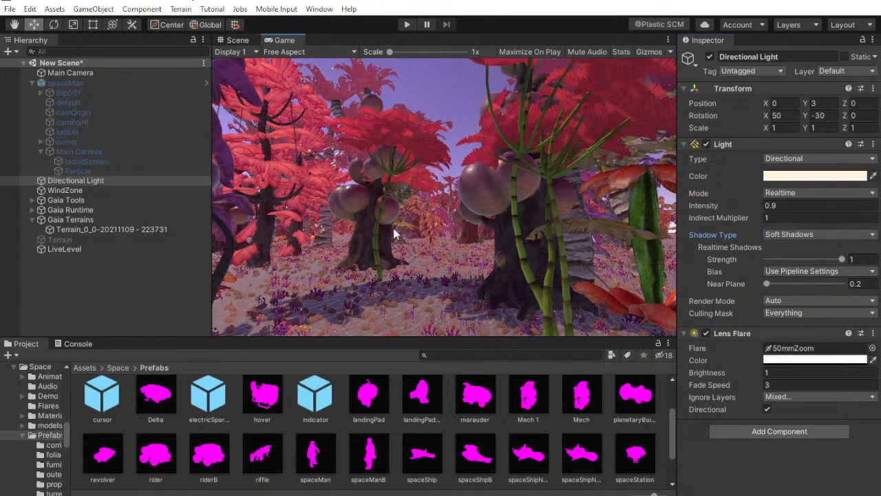
left_click(716, 144)
left_click(706, 144)
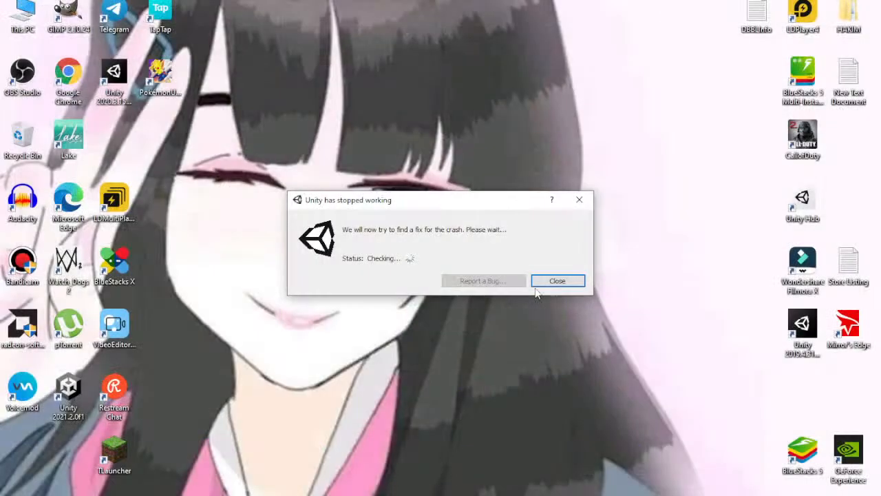
Dismiss the Unity crash report and reopen the Alien project from Unity Hub
left_click(552, 281)
right_click(552, 280)
key("alt+Tab")
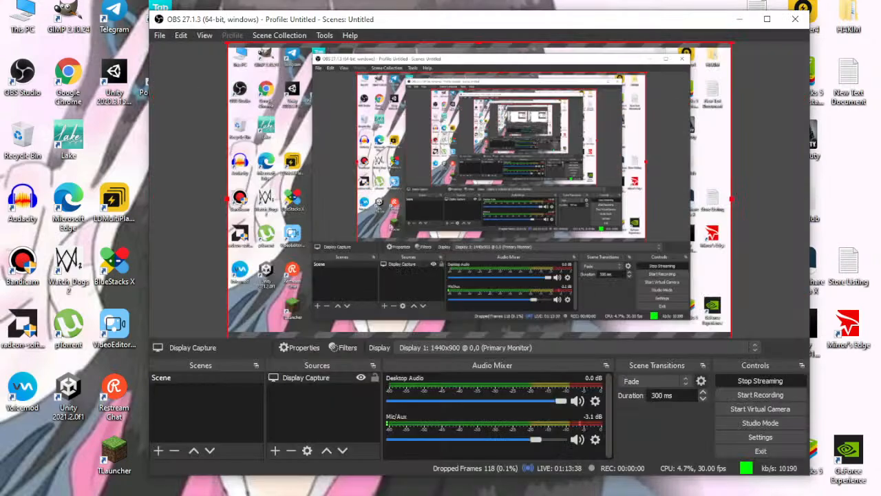
key("alt+Tab")
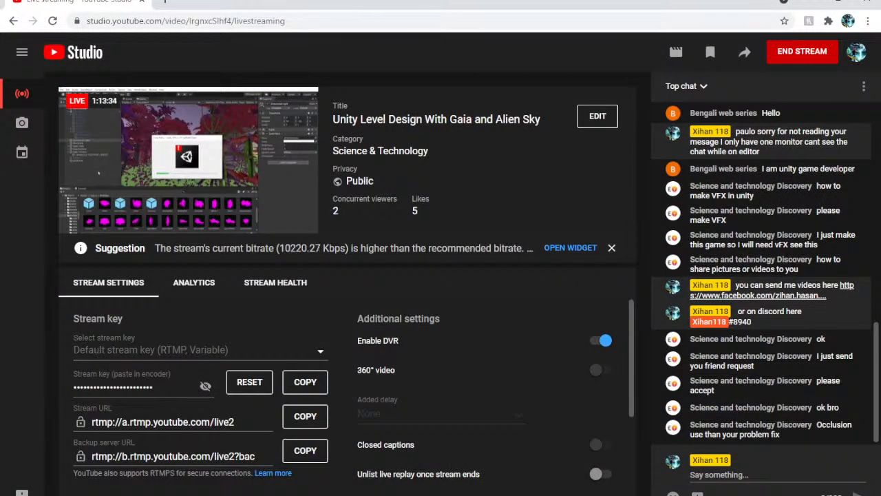
key("super+d")
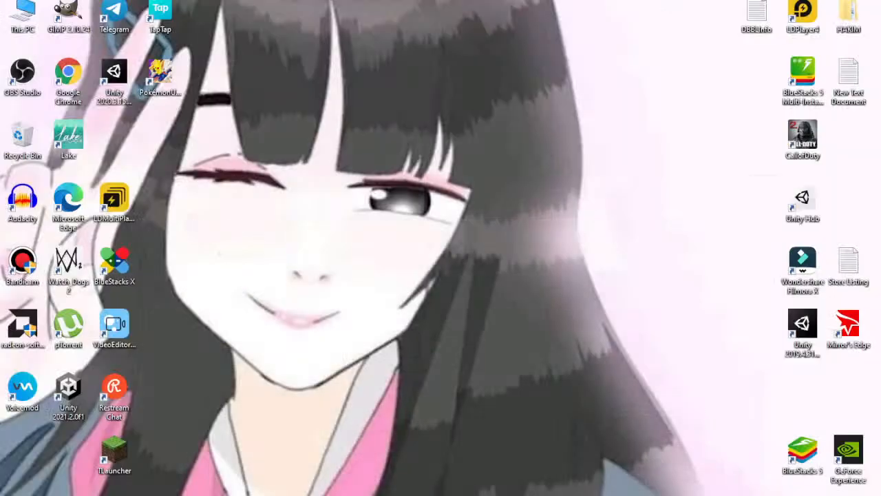
left_click(744, 495)
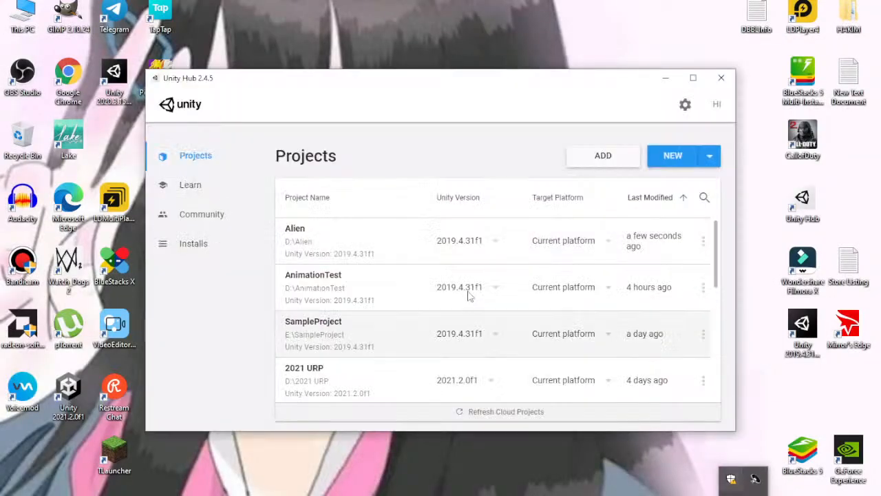
left_click(383, 232)
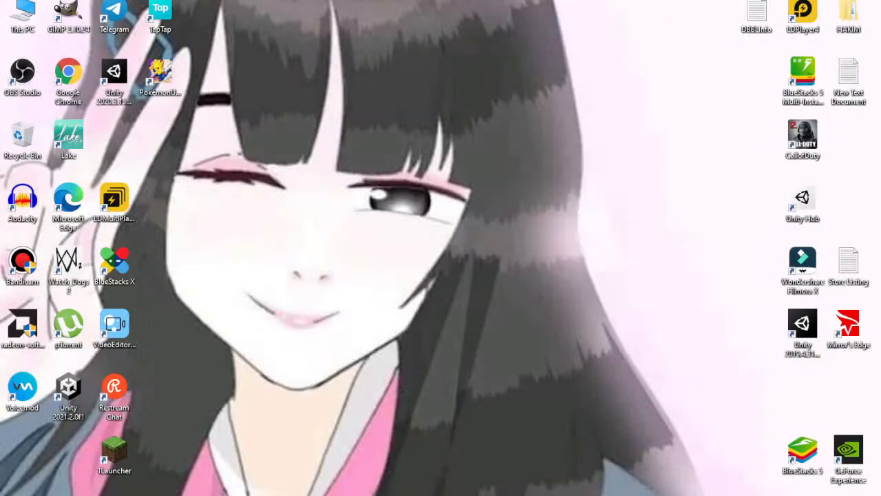
Refresh the desktop and regroup shortcuts such as TLauncher, Restream Chat, BlueStacks X, TapTap and the Pokemon game into three compact columns
right_click(482, 266)
left_click(518, 300)
right_click(377, 100)
left_click(403, 129)
left_click_drag(114, 453, 24, 455)
left_click_drag(140, 447, 125, 303)
left_click(114, 396)
left_click_drag(114, 396, 68, 455)
left_click_drag(160, 409, 116, 138)
left_click_drag(186, 113, 170, 15)
left_click_drag(170, 14, 127, 315)
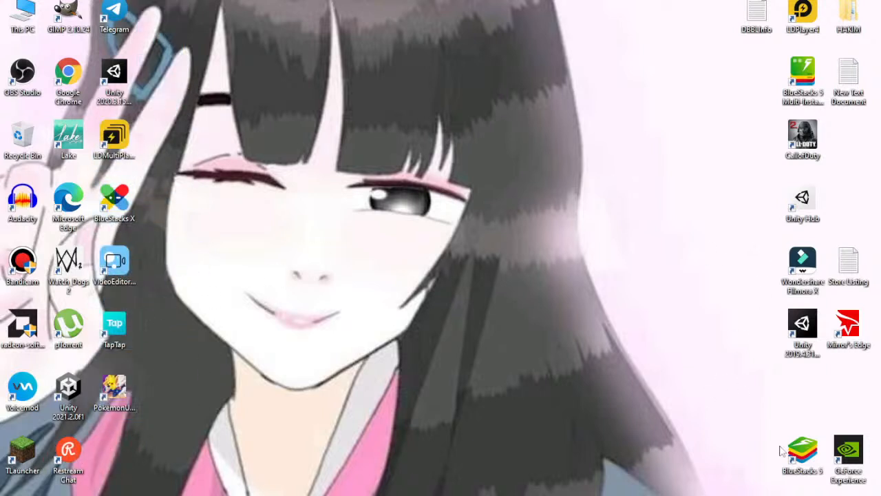
Rearrange the BlueStacks 5, CallofDuty, Unity Hub, Unity 2019, Wondershare Filmora X and DBBLinfo desktop icons into two compact columns
left_click_drag(751, 401, 880, 475)
left_click_drag(807, 464, 802, 408)
left_click(733, 450)
left_click_drag(759, 24, 701, 268)
left_click(670, 268)
left_click_drag(766, 145, 839, 188)
left_click_drag(803, 142, 848, 141)
left_click_drag(803, 201, 848, 201)
left_click_drag(793, 219, 809, 421)
left_click_drag(808, 281, 803, 155)
left_click(723, 44)
left_click_drag(749, 19, 849, 454)
left_click(709, 351)
left_click(736, 433)
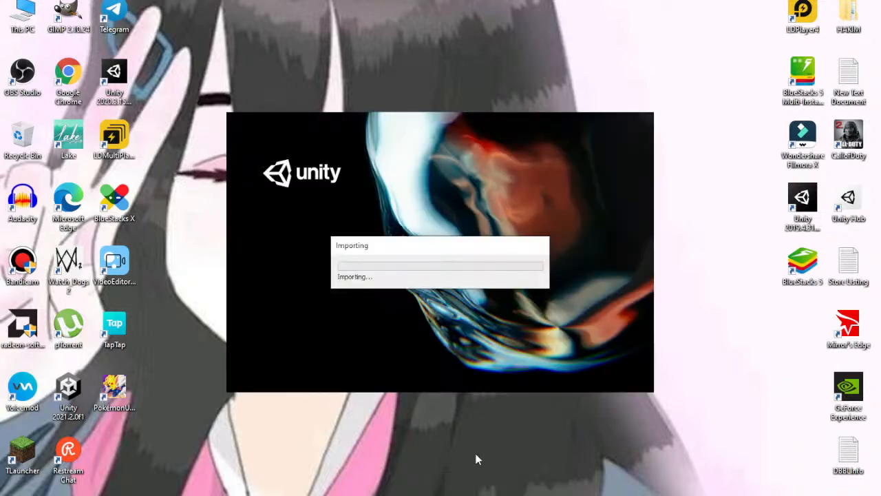
Switch to YouTube Studio in the browser, open a new tab and view the live stream's analytics
key("alt+Tab")
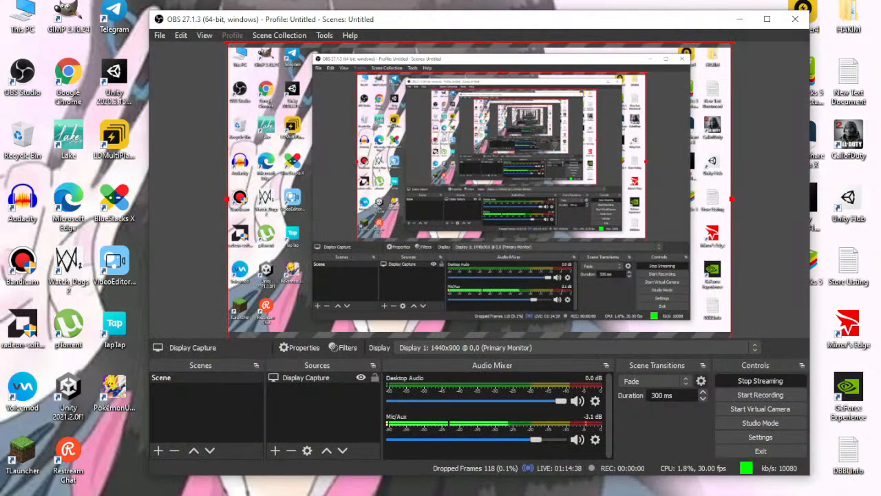
key("alt+Tab")
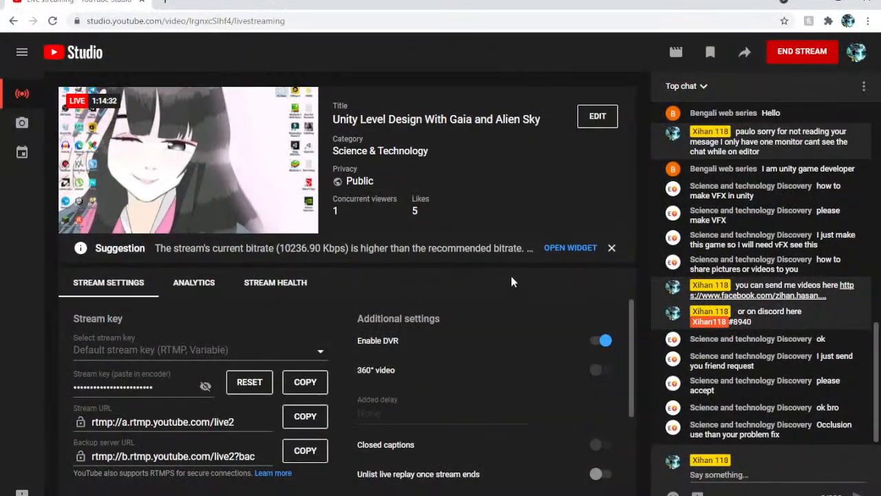
mouse_move(234, 182)
left_click(165, 3)
left_click(124, 2)
left_click(186, 282)
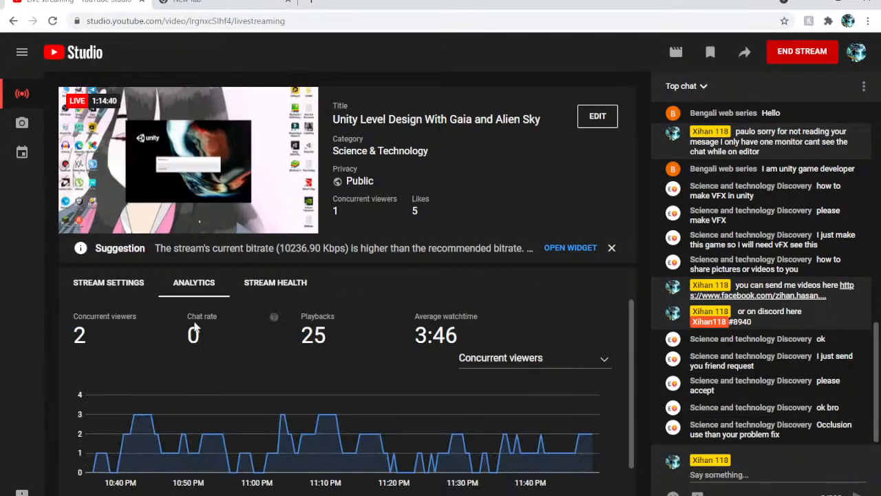
Open YouTube in the new tab and go to the signed-in account's channel page
left_click(228, 8)
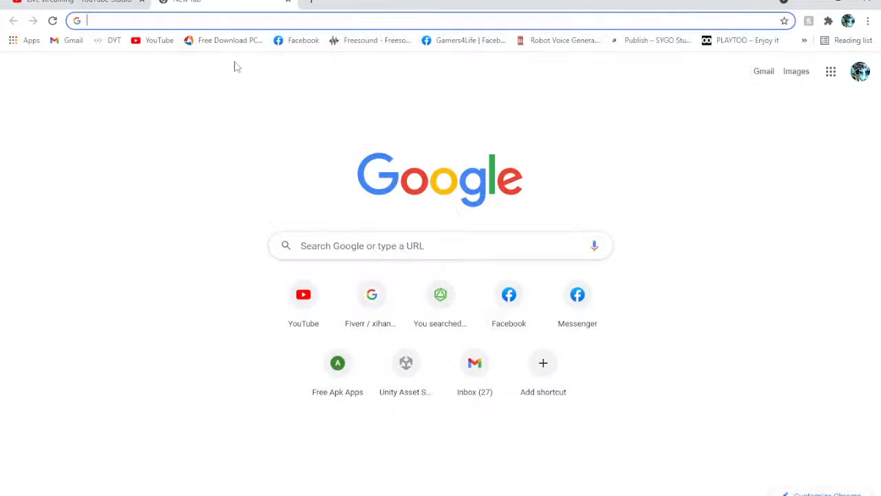
left_click(155, 41)
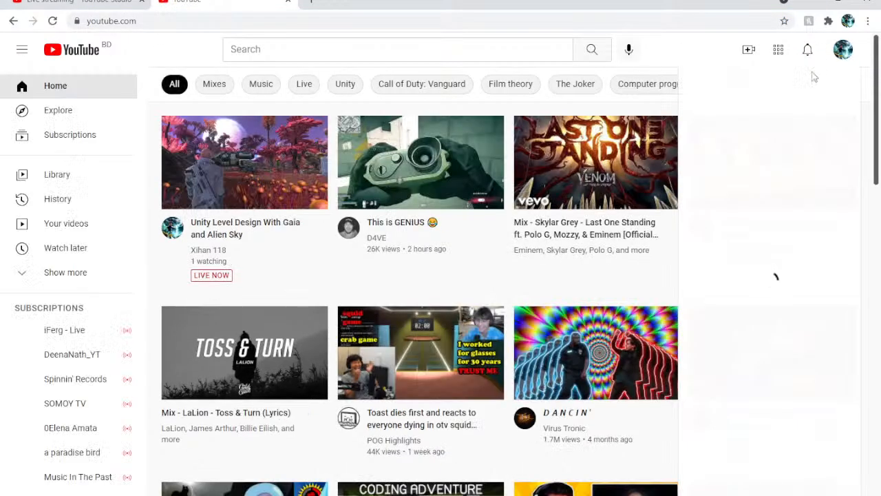
left_click(843, 49)
left_click(770, 123)
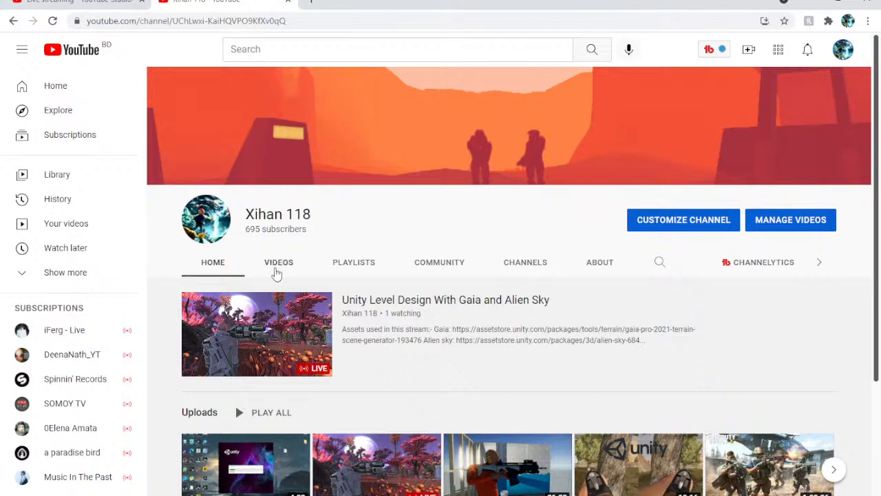
Check the sound of the live stream preview in YouTube Studio and return to the channel page
left_click(30, 3)
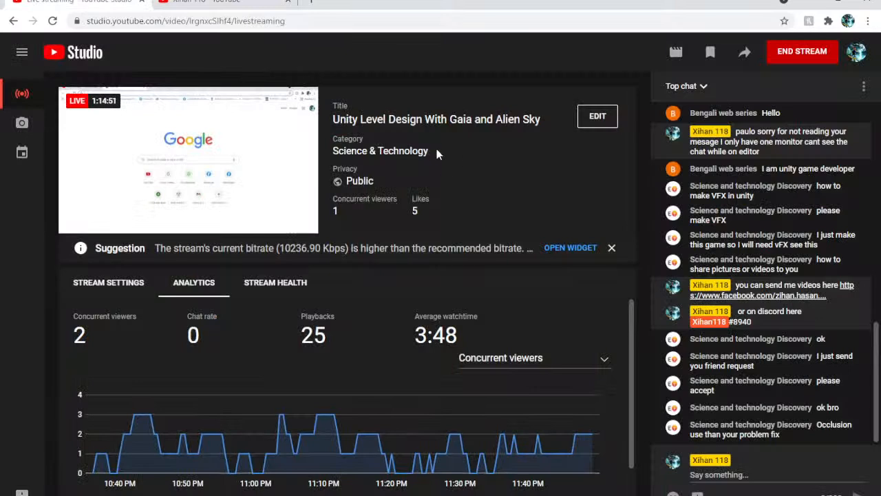
mouse_move(113, 225)
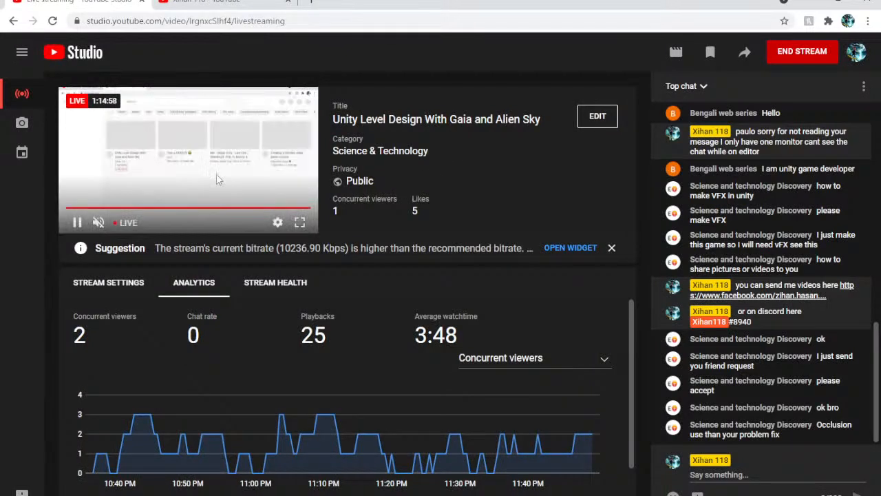
left_click(100, 223)
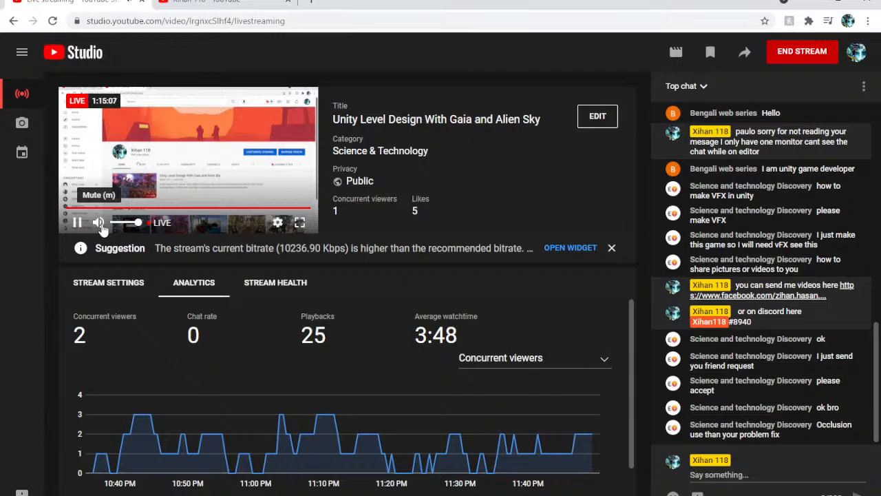
left_click(215, 2)
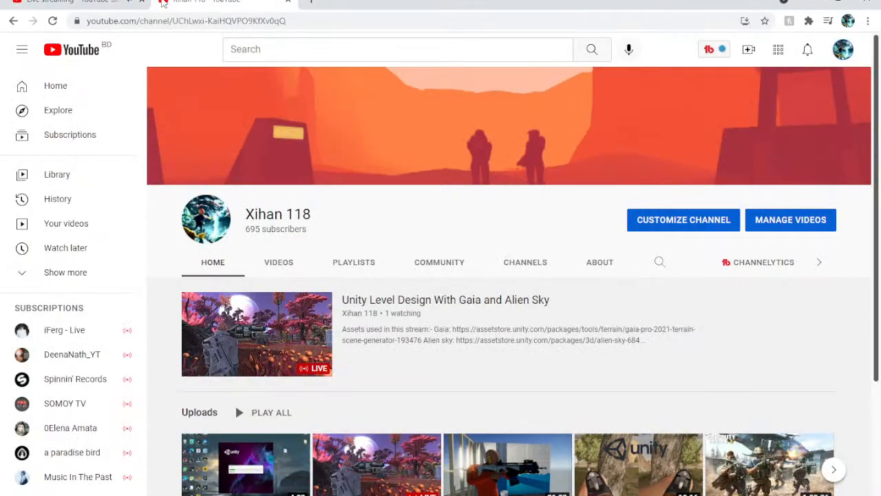
Switch back to Unity, frame the android below landingPad in the planet scene and inspect the surrounding forest
left_click(534, 495)
right_click_drag(447, 177, 76, 162)
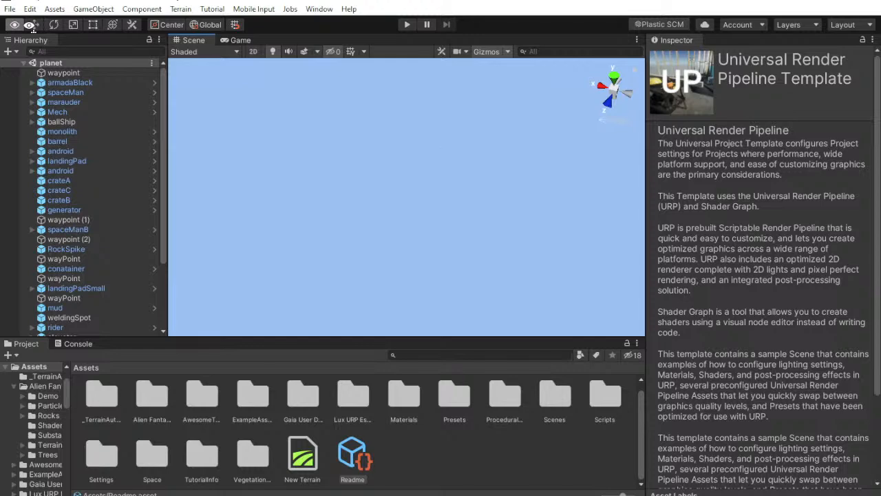
right_click(593, 124)
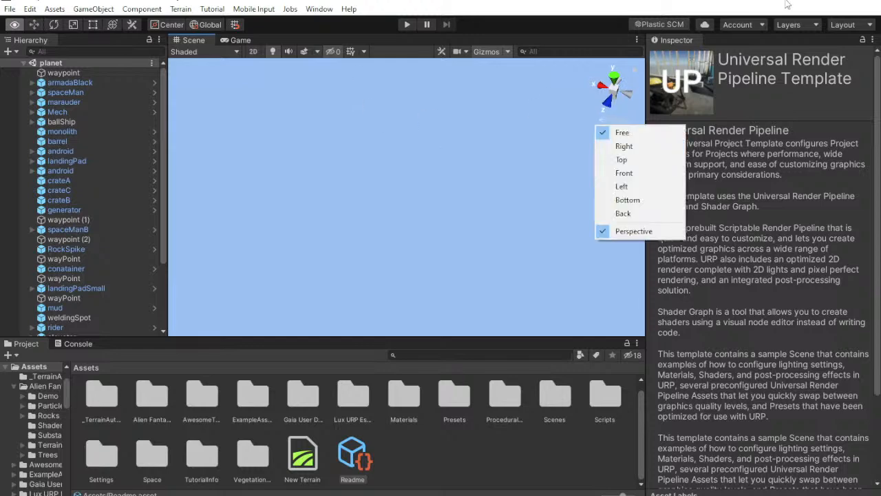
left_click(418, 147)
double_click(137, 170)
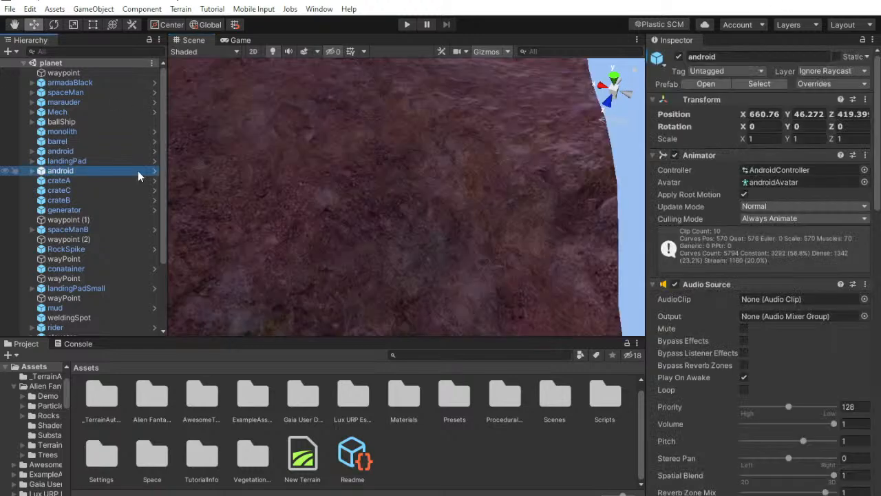
right_click_drag(386, 152, 116, 120)
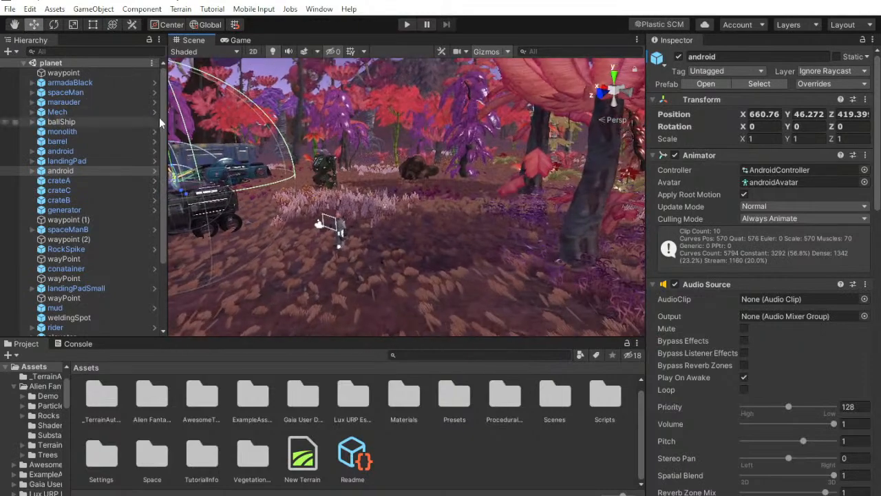
right_click_drag(460, 221, 332, 146)
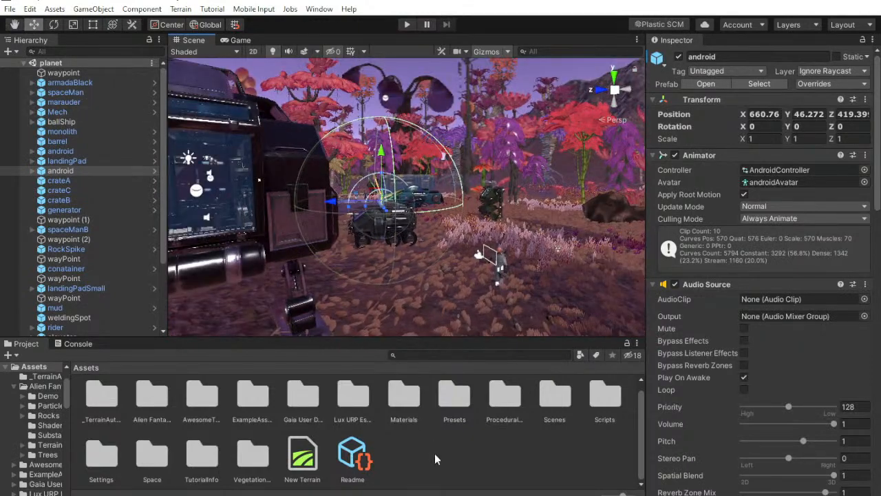
Open New Scene from the project's Scenes folder and frame its Terrain object
left_click(434, 457)
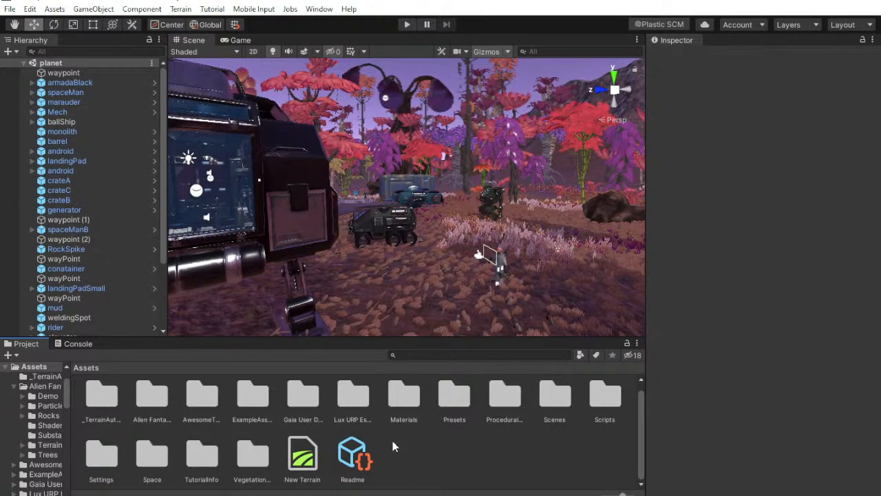
double_click(554, 396)
double_click(130, 418)
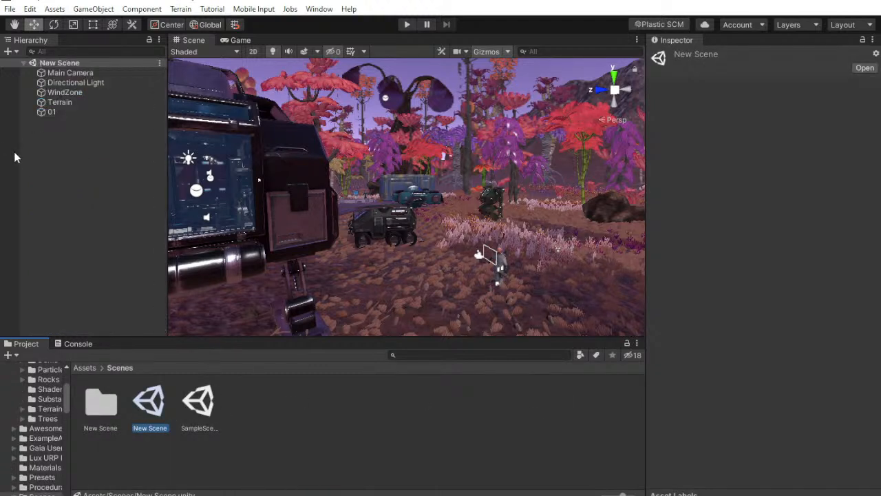
left_click(84, 104)
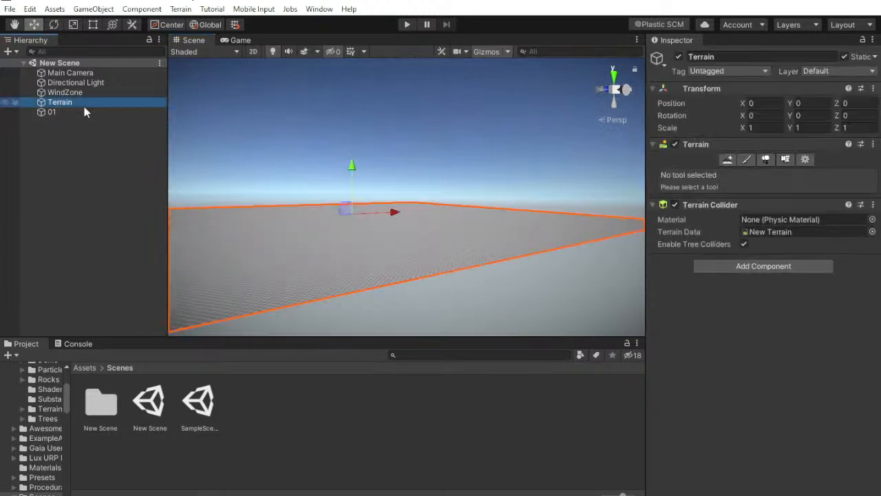
double_click(84, 106)
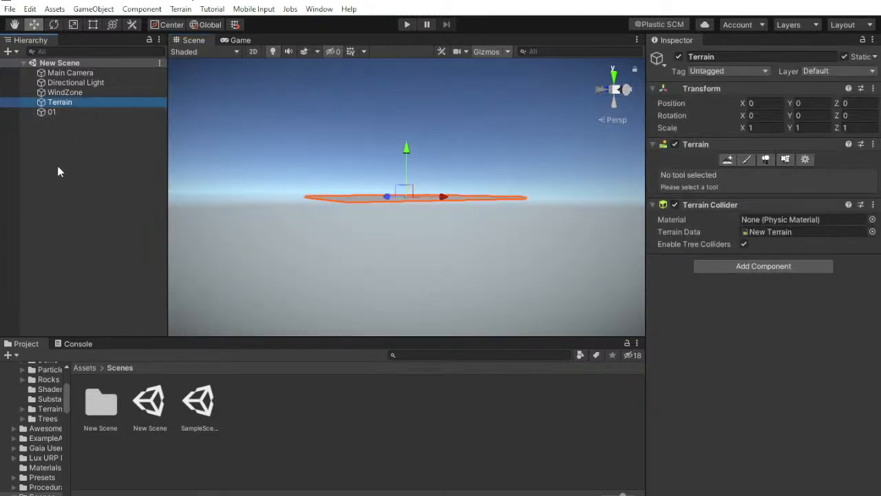
Open SampleScene from the Scenes folder and examine its terrain
double_click(199, 406)
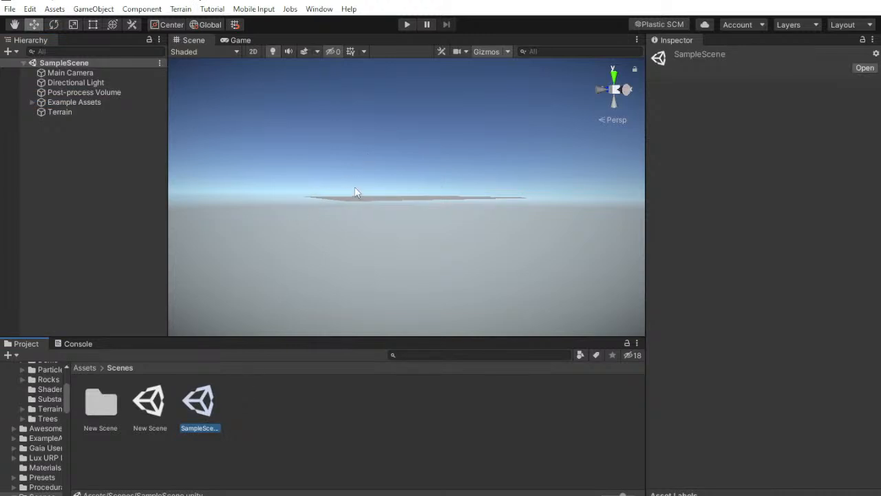
middle_click_drag(356, 190, 389, 227)
right_click_drag(390, 226, 381, 247)
scroll(379, 244, "up", 3)
right_click_drag(357, 209, 606, 228)
scroll(405, 205, "up", 5)
key("w")
Switch to the browser, return to the YouTube Studio live dashboard and view the stream preview in full screen
left_click(427, 495)
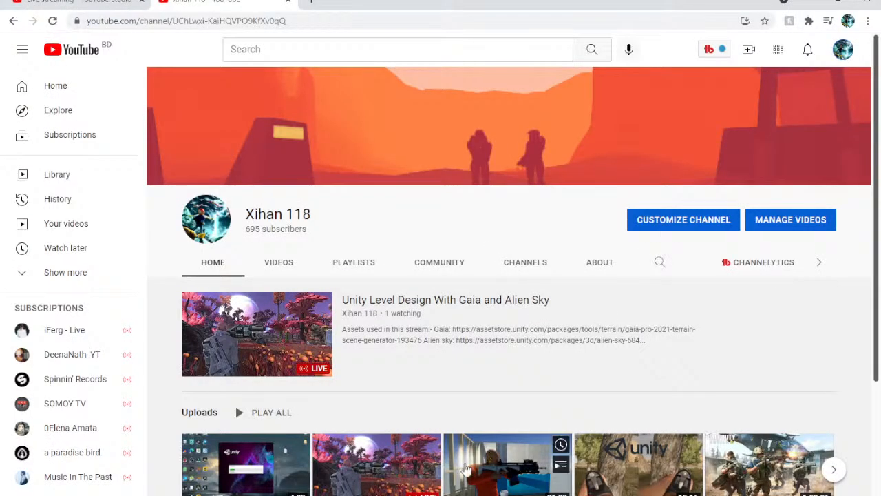
mouse_move(465, 469)
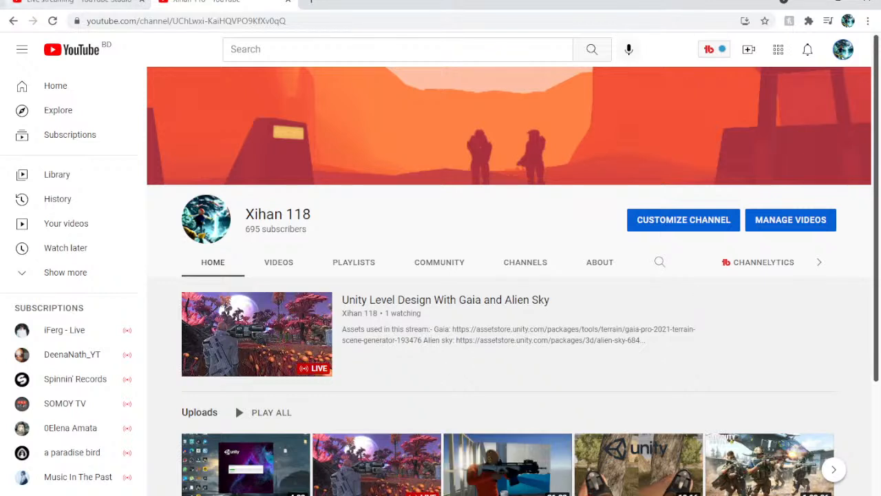
left_click(79, 2)
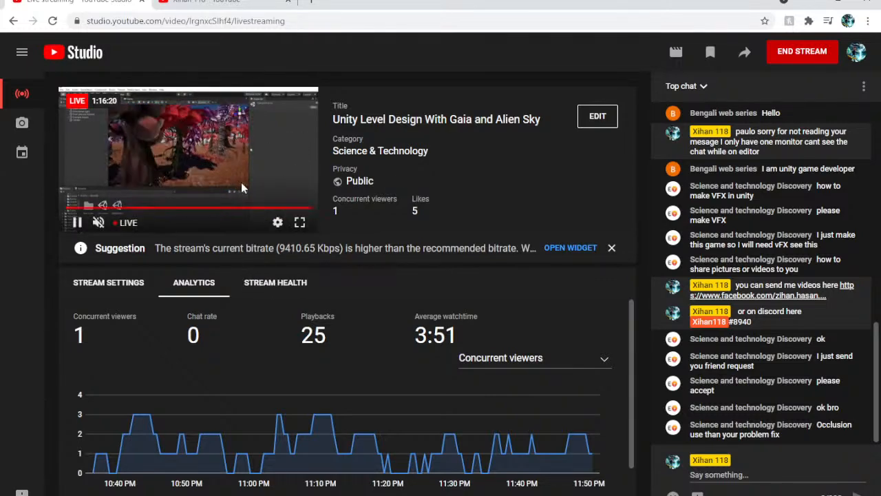
left_click(300, 222)
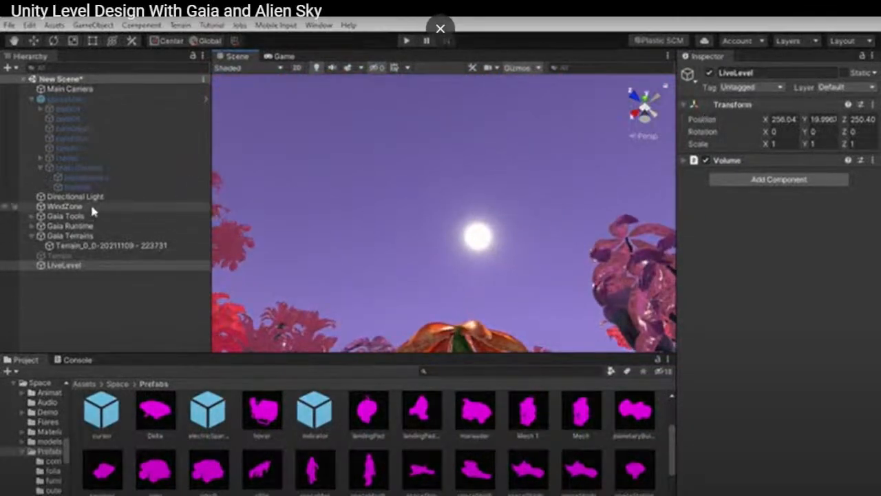
left_click(441, 32)
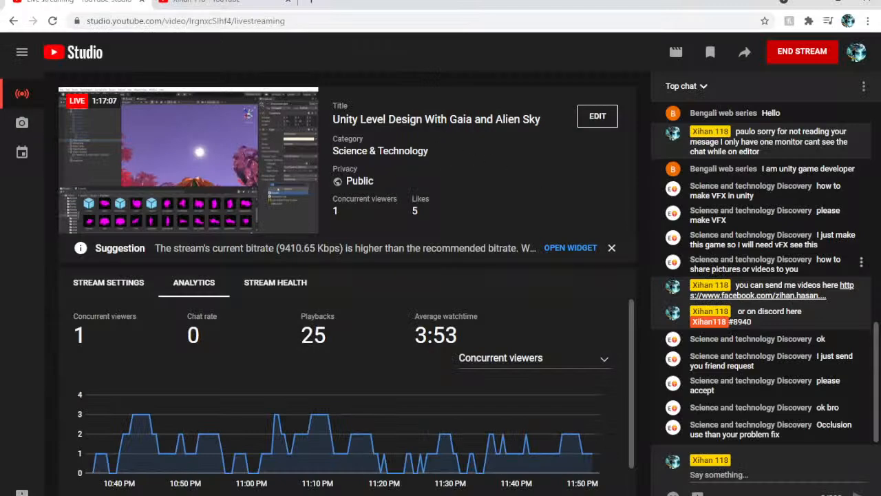
key("alt+Tab")
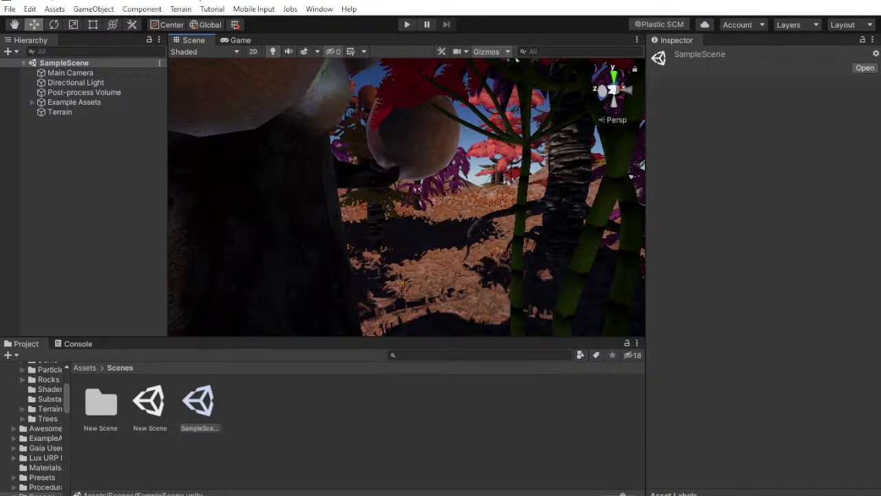
key("alt+Tab")
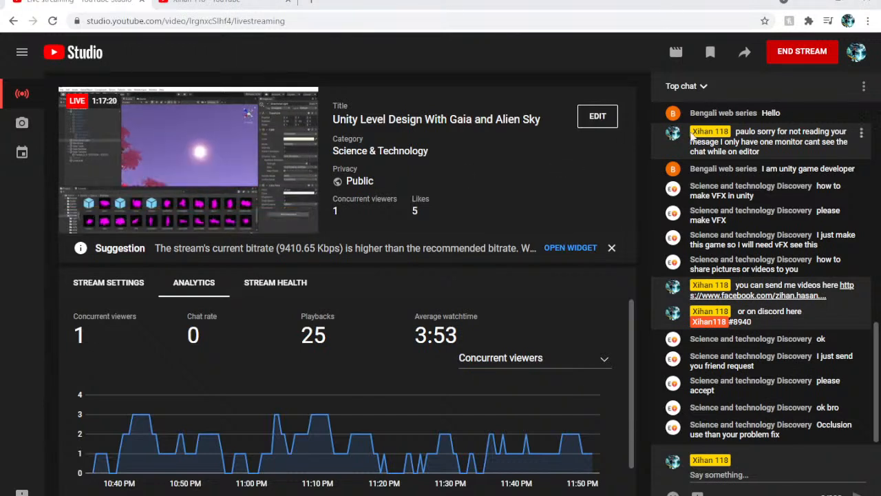
left_click(244, 2)
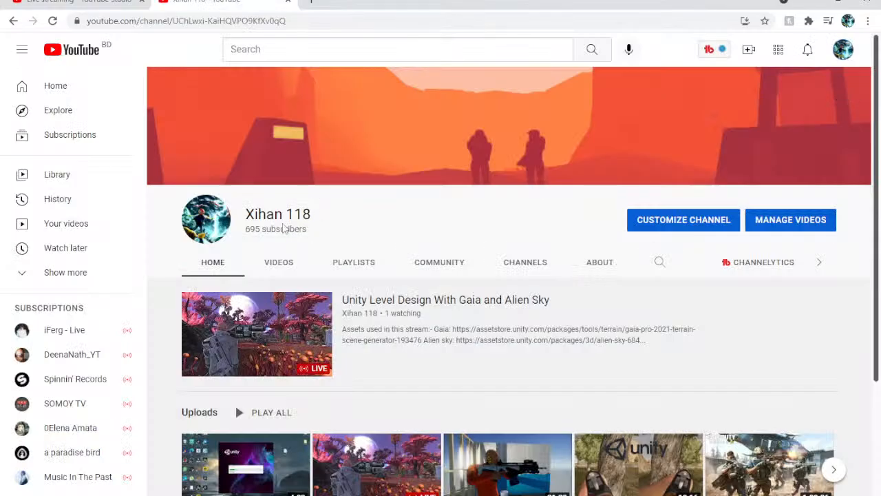
left_click(79, 2)
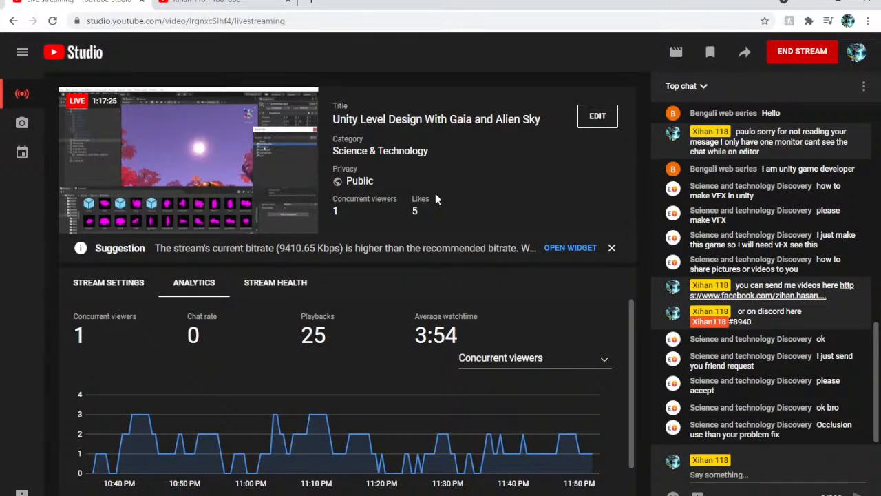
Read through the live chat from the earlier viewer messages down to the newest one
scroll(764, 324, "up", 3)
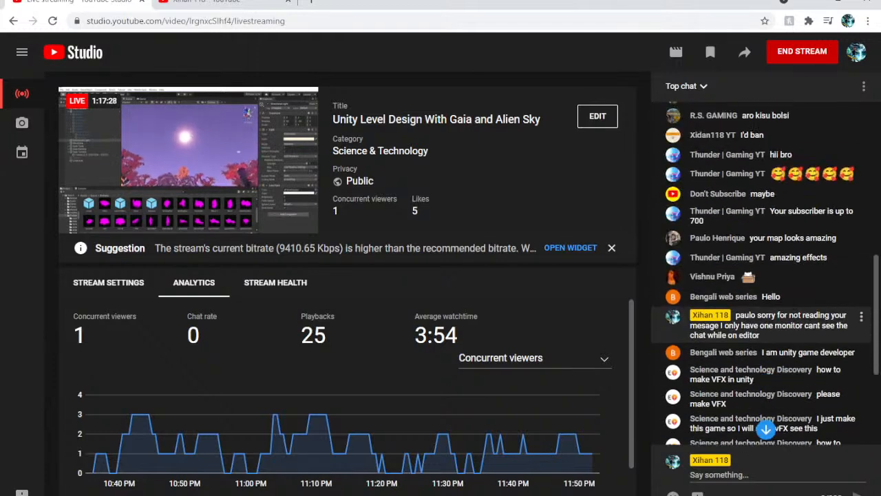
scroll(788, 349, "up", 3)
scroll(757, 358, "down", 3)
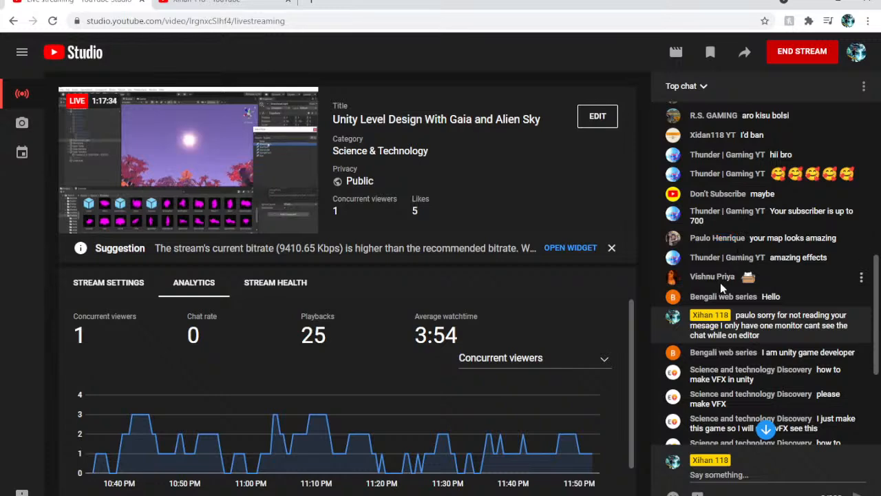
left_click_drag(709, 296, 743, 272)
scroll(738, 330, "down", 2)
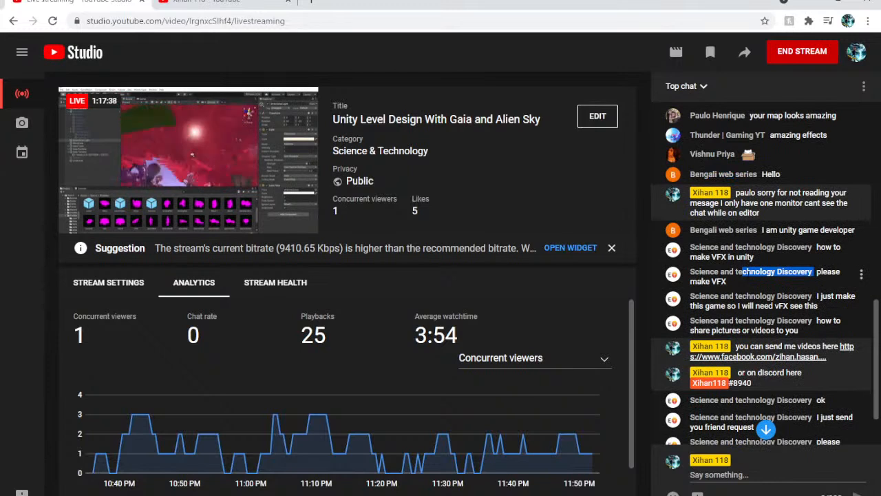
scroll(744, 282, "down", 2)
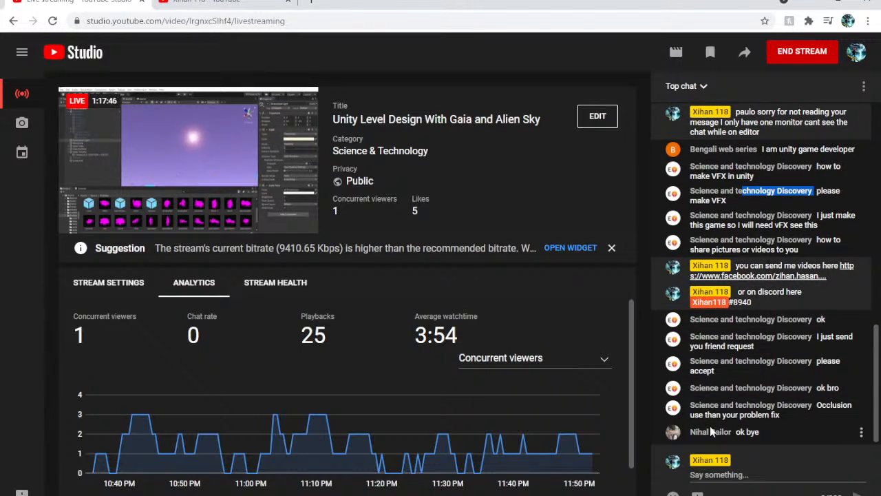
left_click_drag(702, 431, 734, 434)
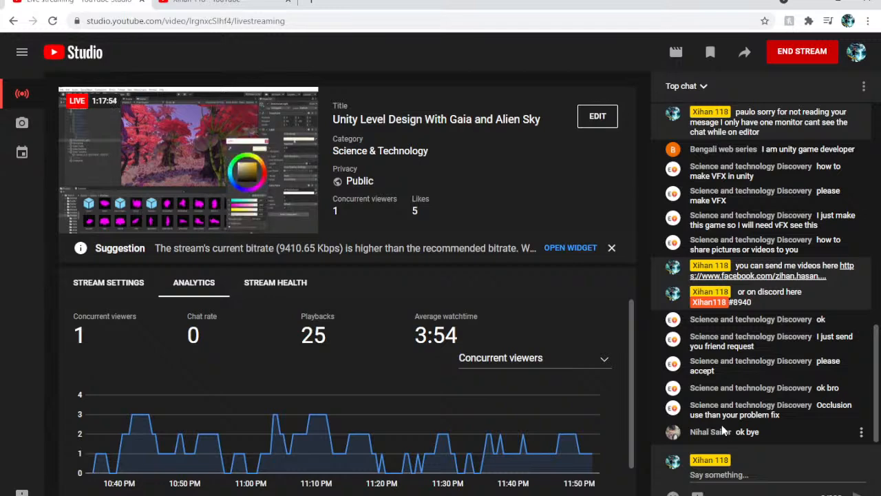
Check the stream preview in full screen, close it and bring up the End Stream confirmation
mouse_move(250, 213)
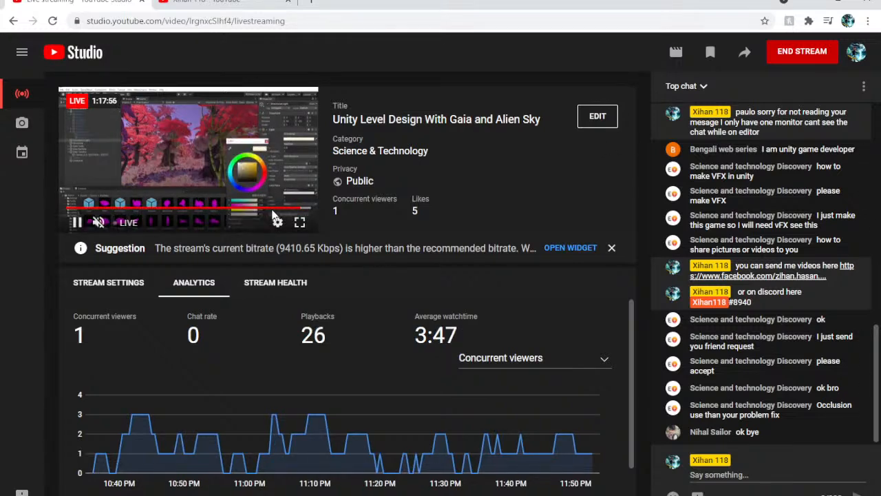
left_click(300, 222)
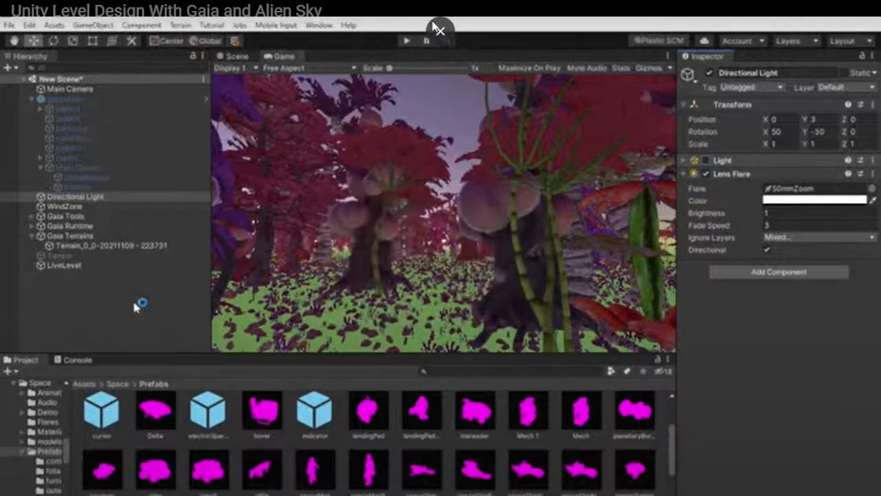
left_click(434, 29)
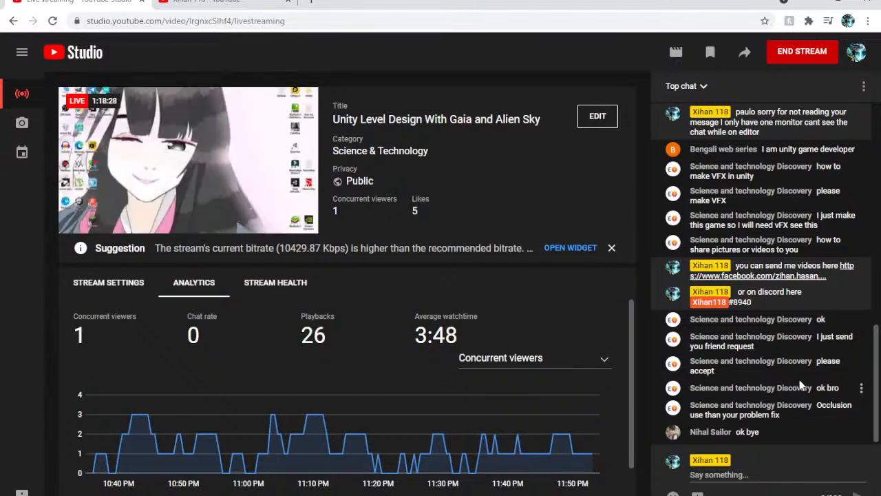
mouse_move(195, 172)
left_click(786, 55)
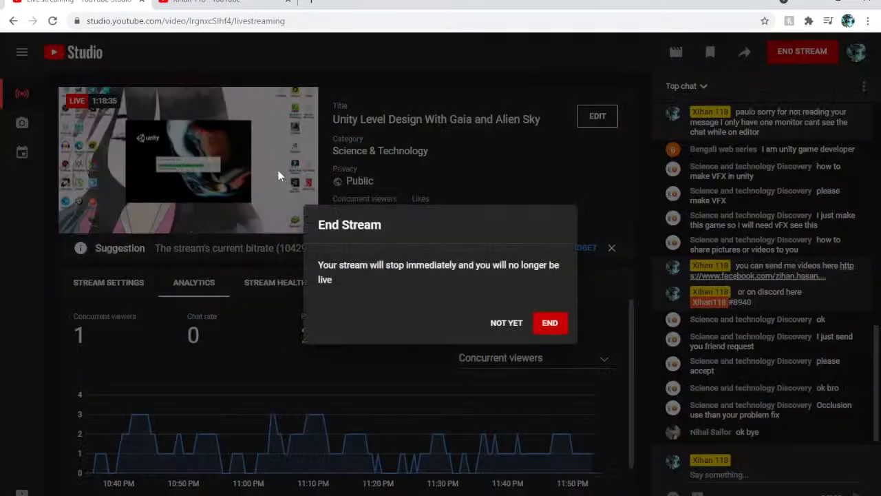